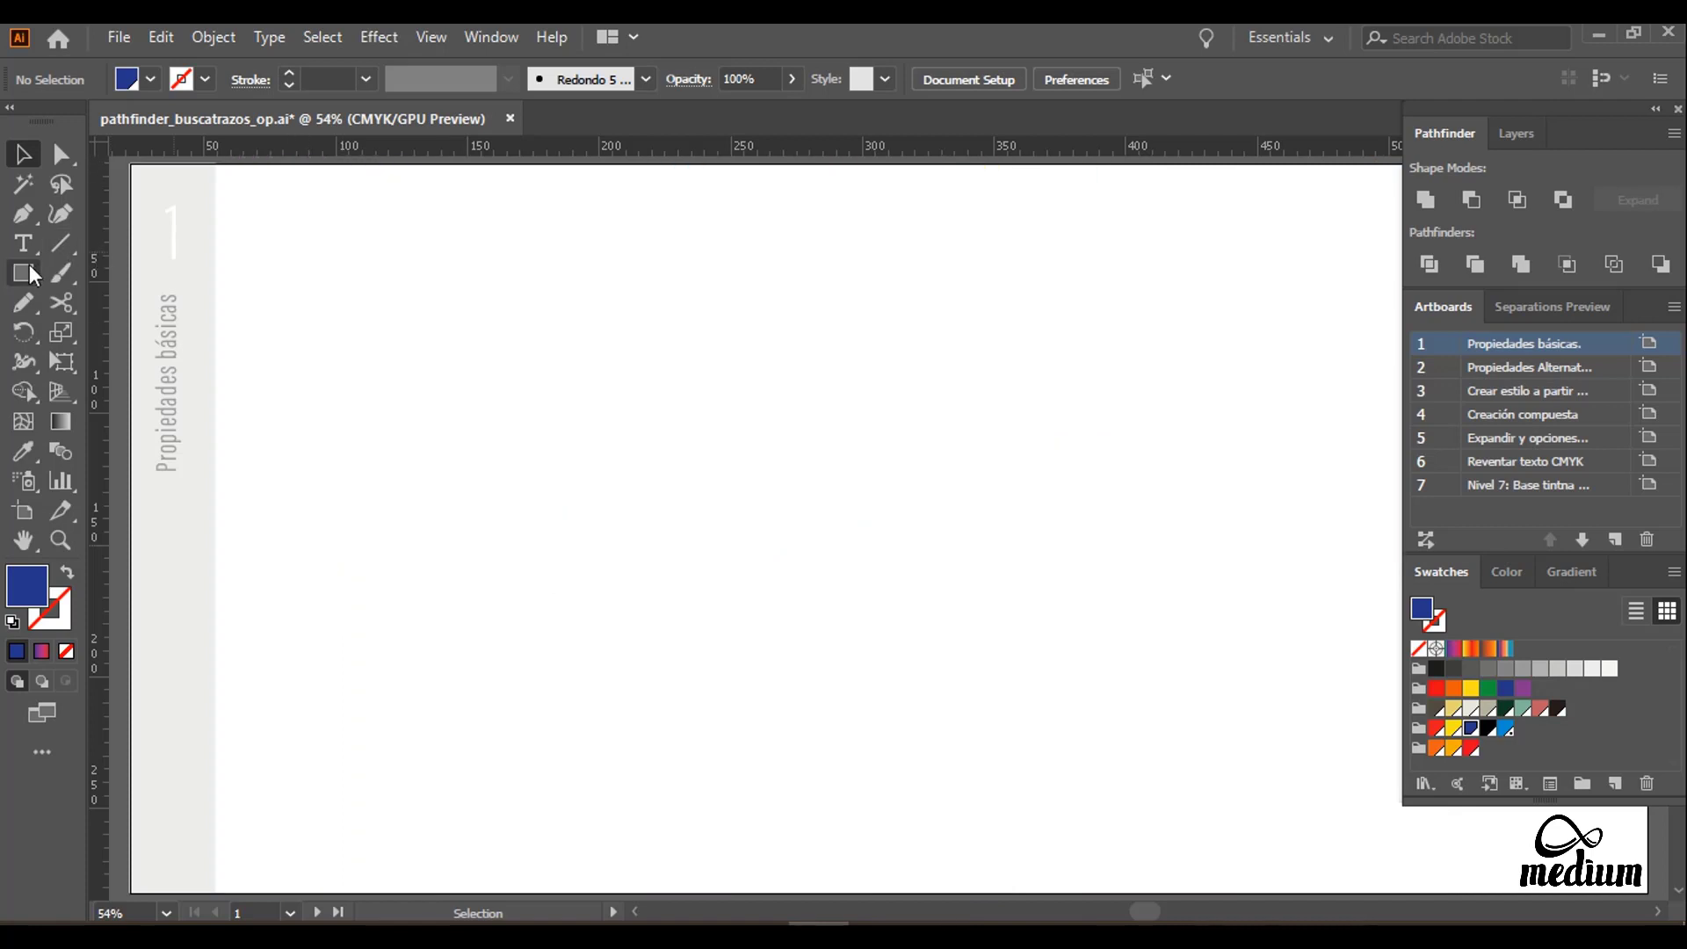
Step: Draw a blue vertical rectangle spanning the artboard's full height, right beside the grey label strip
left_click_drag(29, 265, 70, 277)
left_click(154, 231)
mouse_move(215, 164)
left_mouse_down()
mouse_move(293, 673)
mouse_move(284, 893)
left_mouse_up()
Step: Draw a five-pointed star centred on the blue rectangle's right edge and fill it with the cream swatch
mouse_move(24, 272)
left_mouse_down()
mouse_move(135, 370)
mouse_move(131, 392)
left_mouse_up()
left_click_drag(283, 527, 330, 560)
key("v")
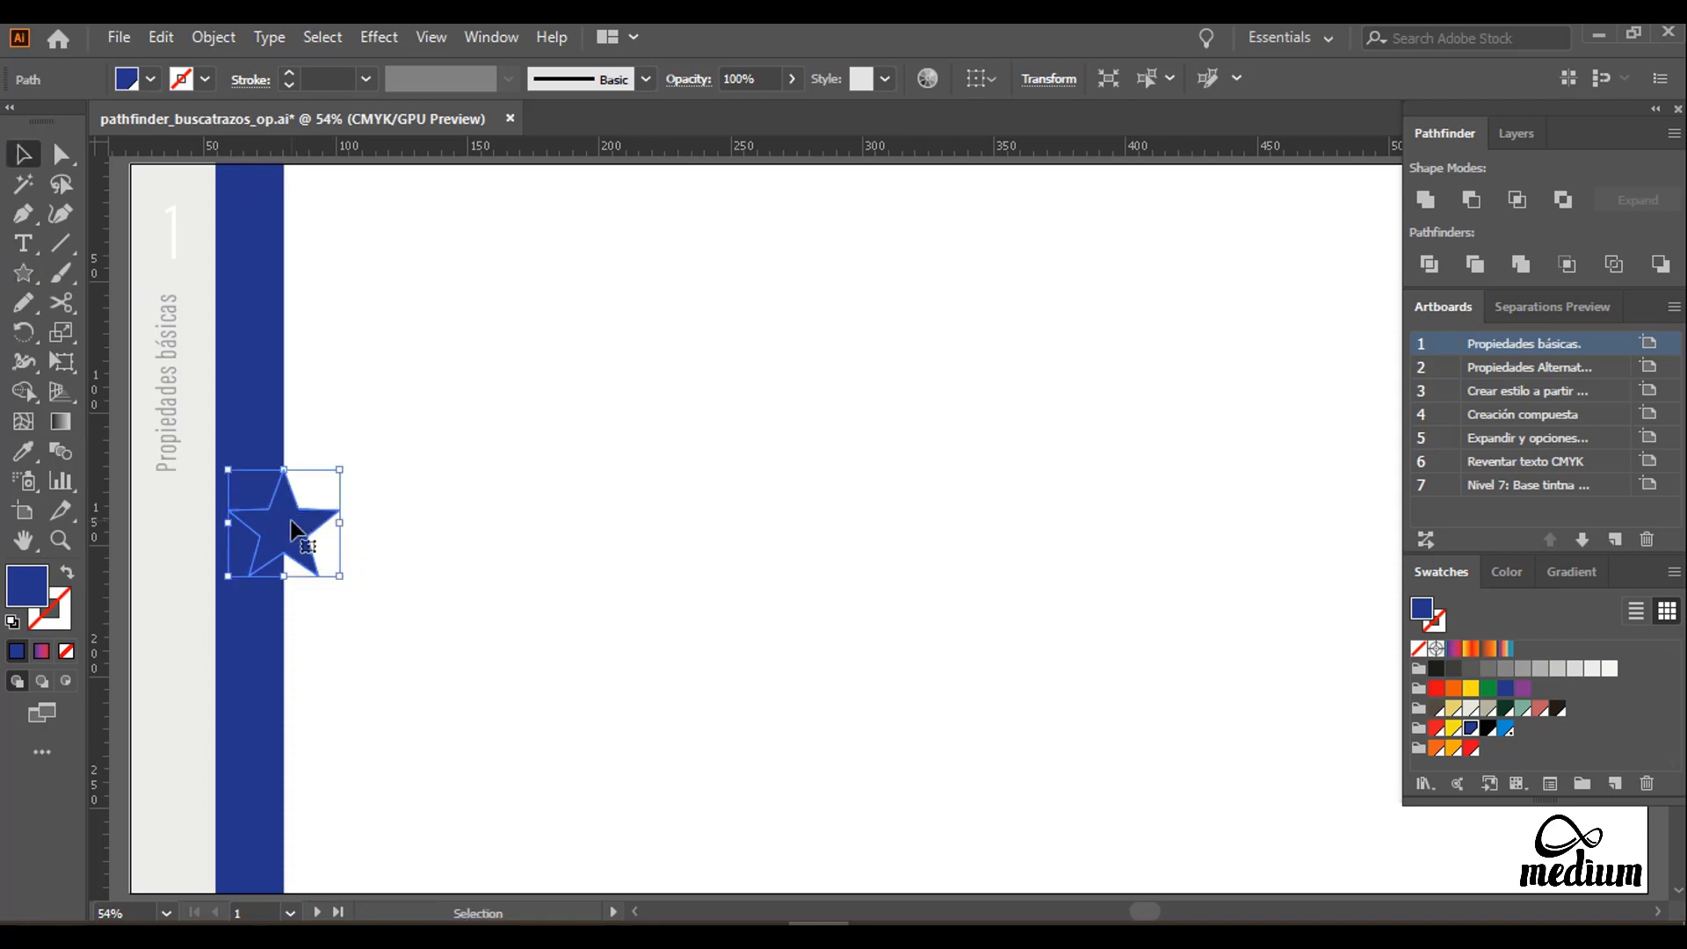
left_click(1470, 707)
Step: Copy the rectangle and star pair to the right and repeat the copy until there are nine evenly spaced duplicates
left_click_drag(385, 372, 255, 518)
left_click_drag(254, 452, 377, 451)
left_click(1657, 265)
key("ctrl+d")
key("ctrl+d")
key("ctrl+d")
key("ctrl+d")
key("ctrl+d")
key("ctrl+d")
key("ctrl+d")
key("ctrl+d")
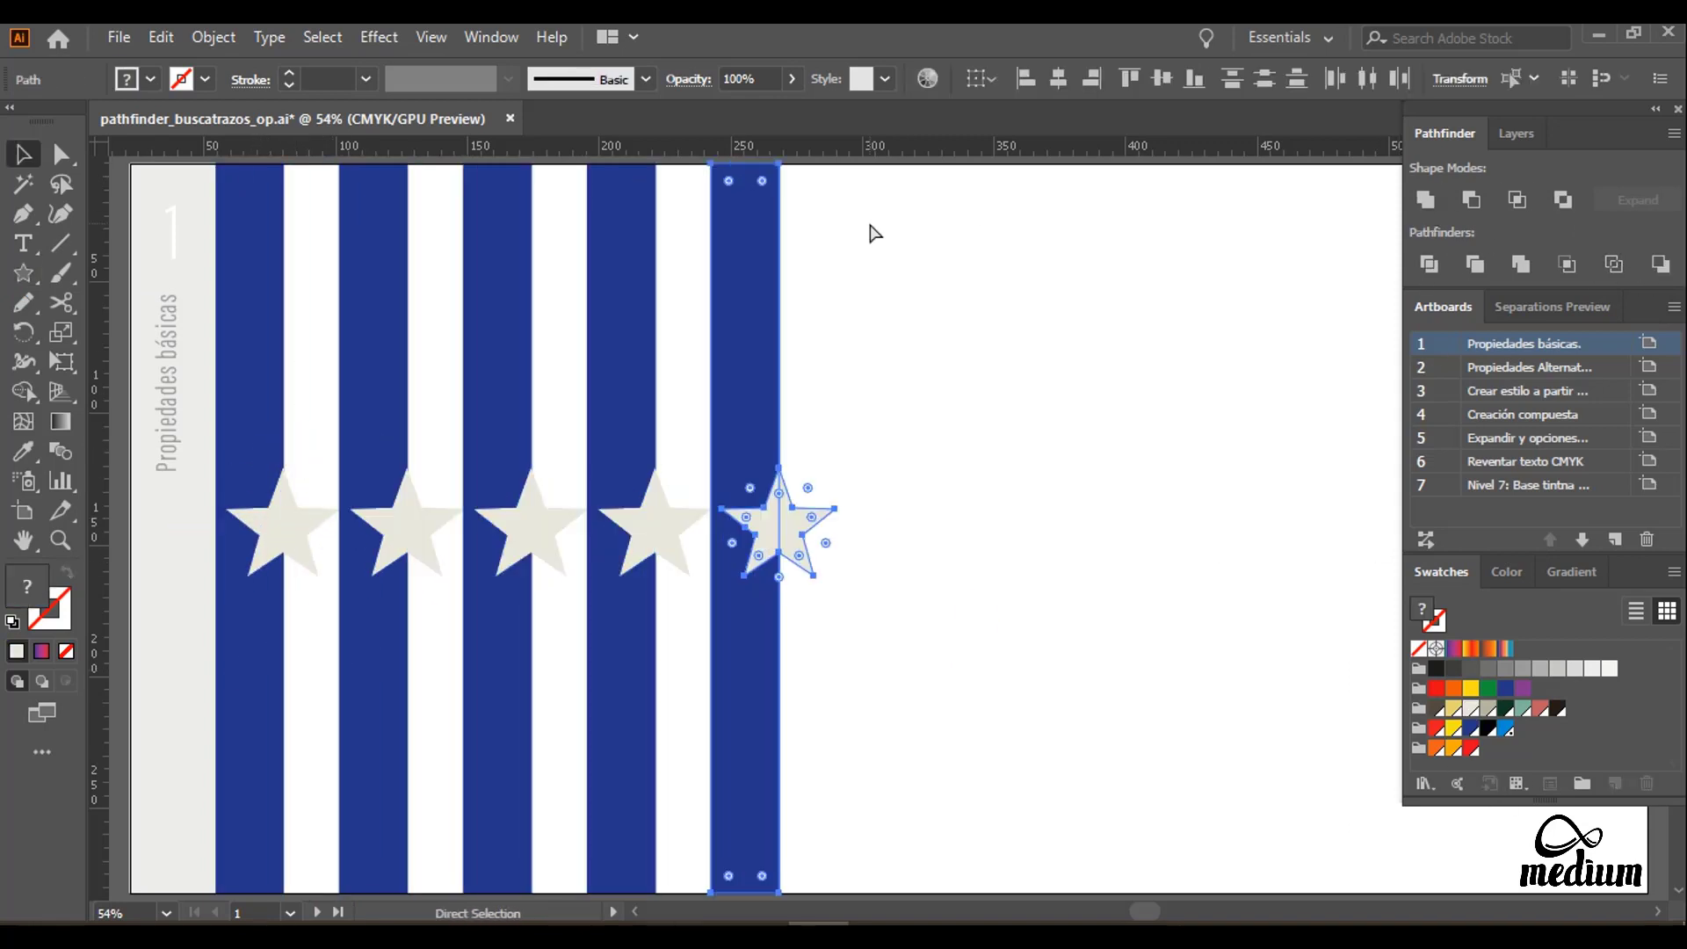
Step: Give the copied rectangles different swatch colours, with yellow on the last one, and fill all the stars red
left_click(1524, 708)
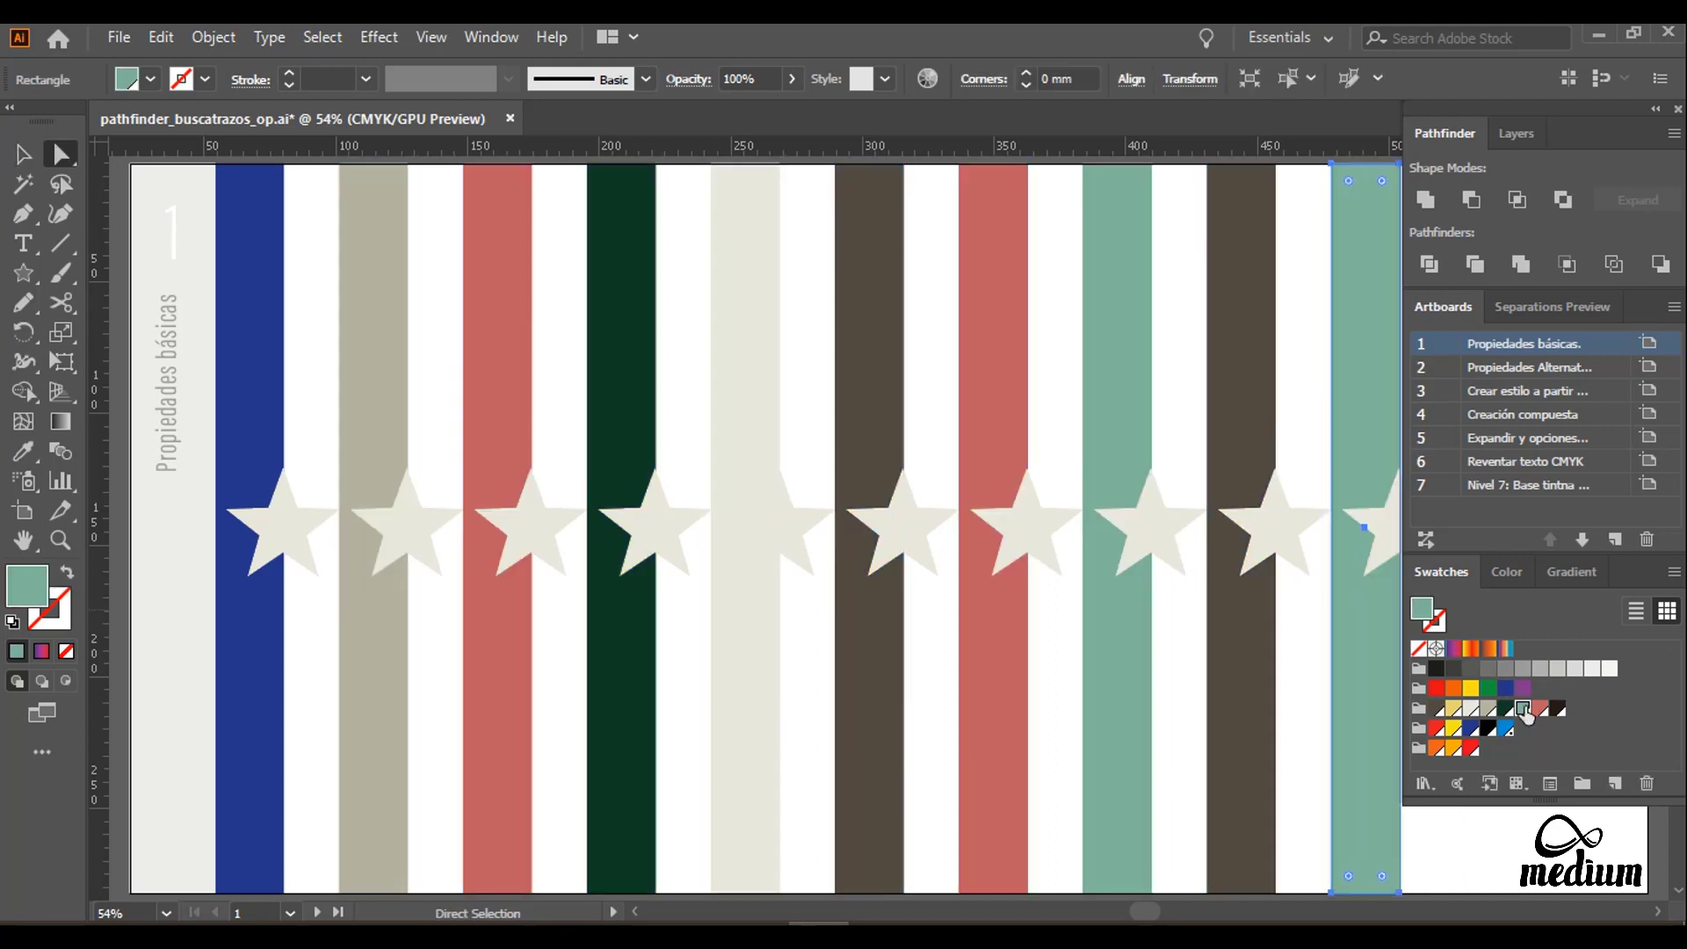
left_click(1540, 709)
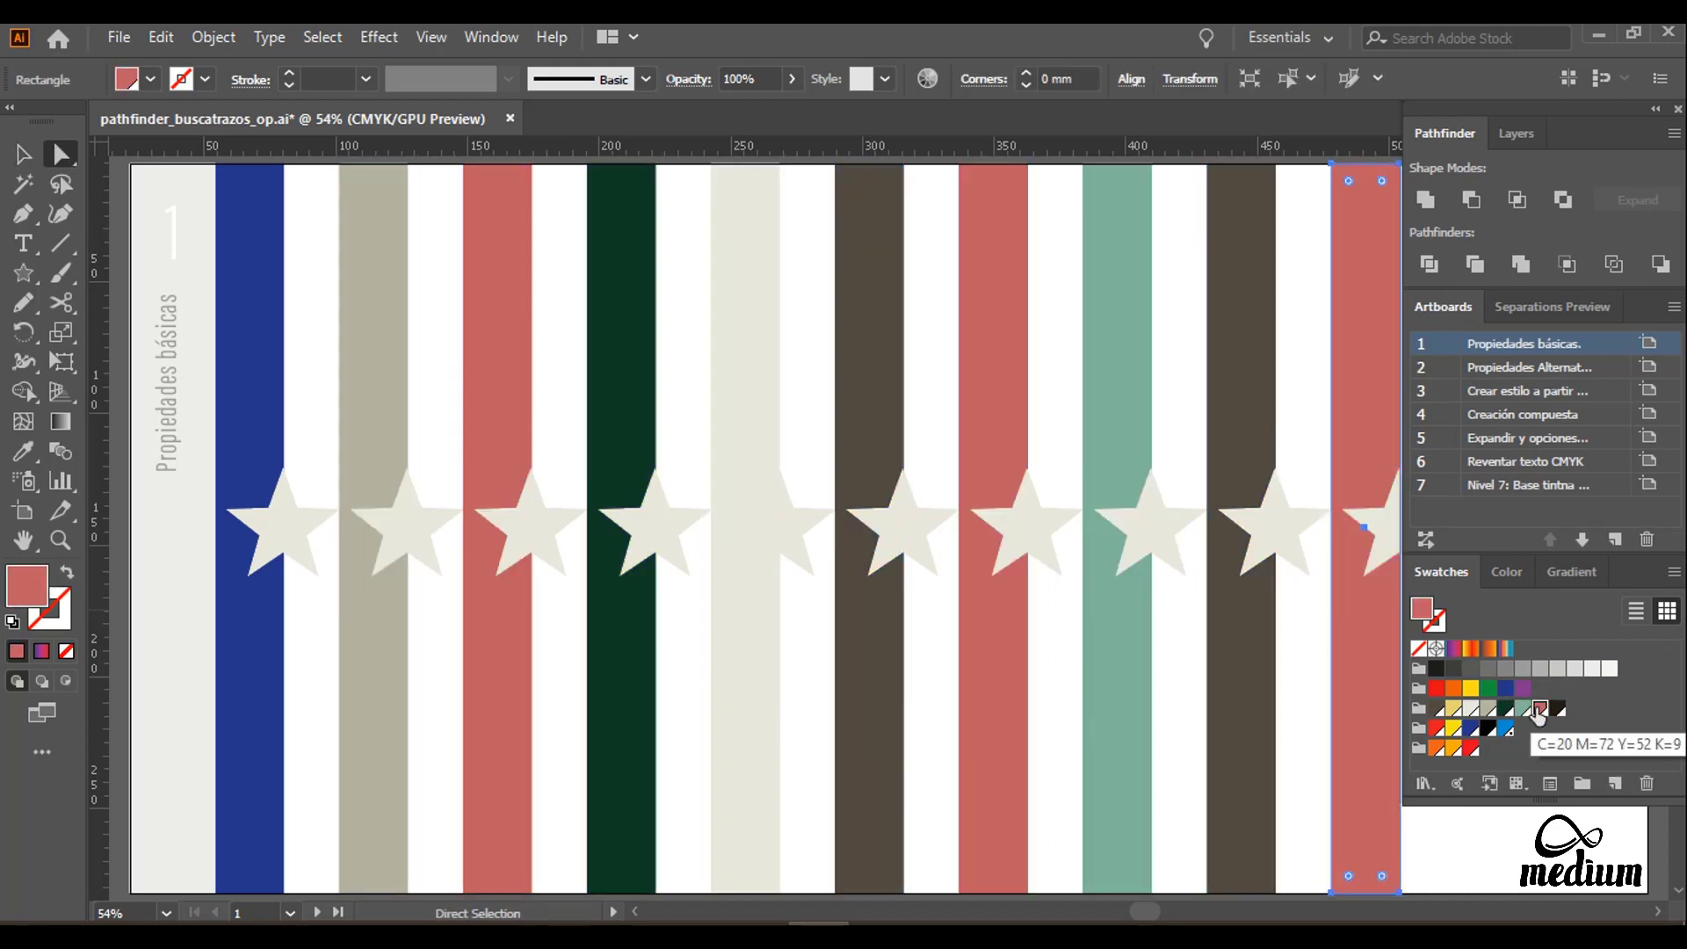
left_click(1452, 708)
left_click(798, 326)
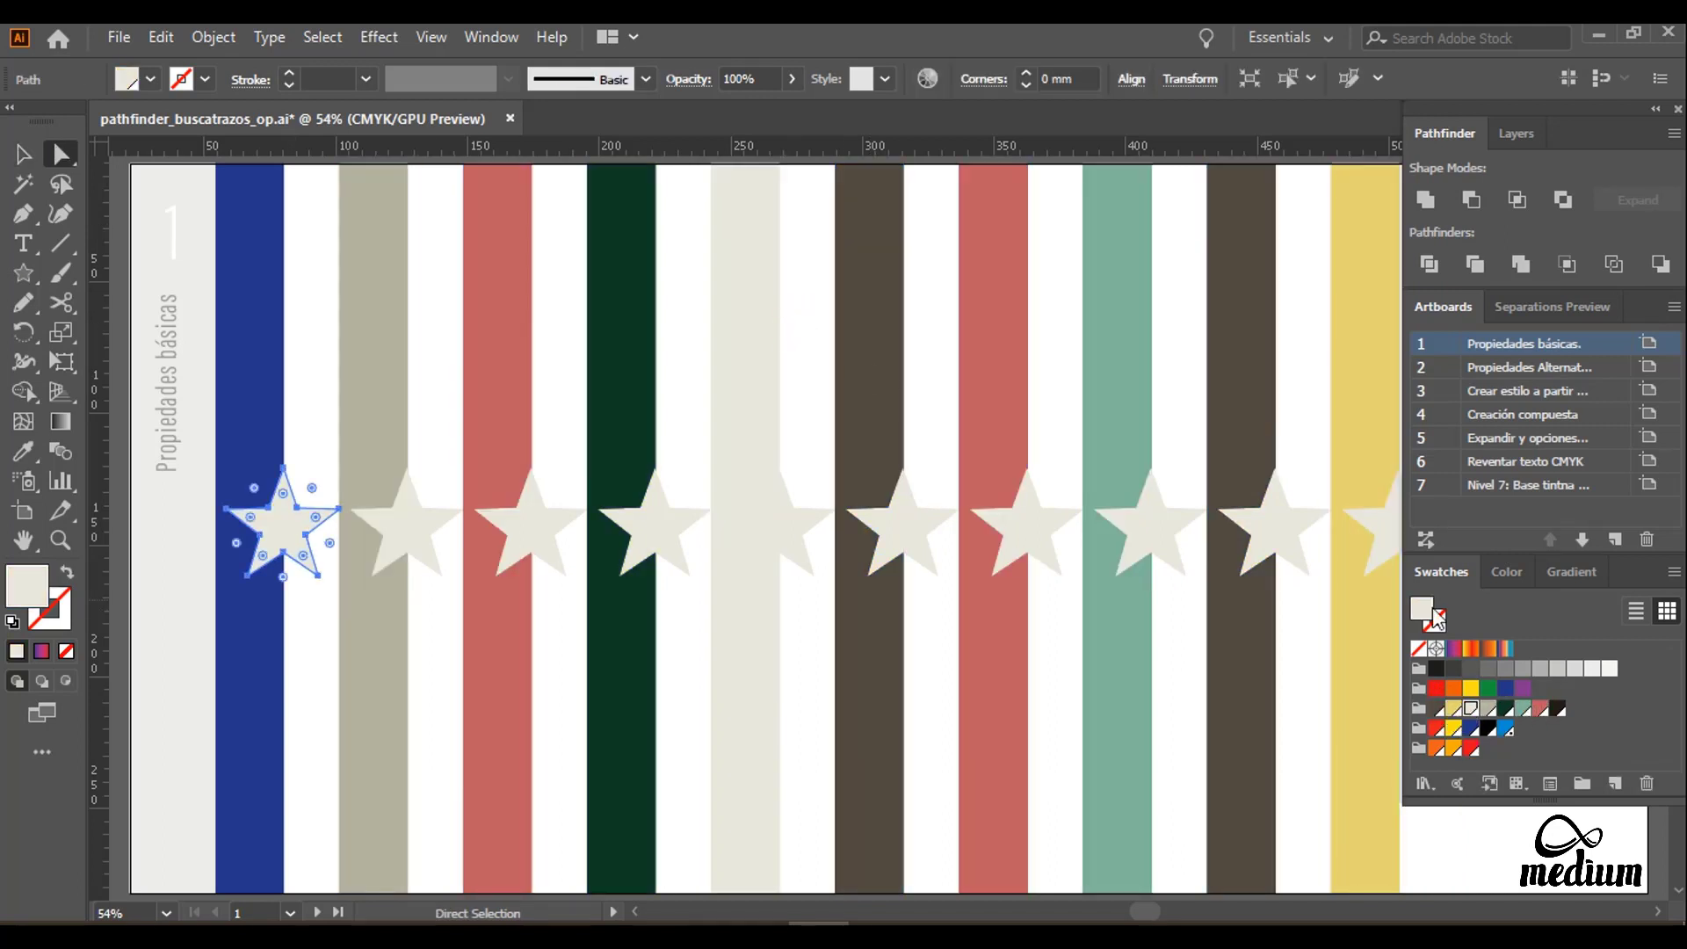
left_click(794, 501)
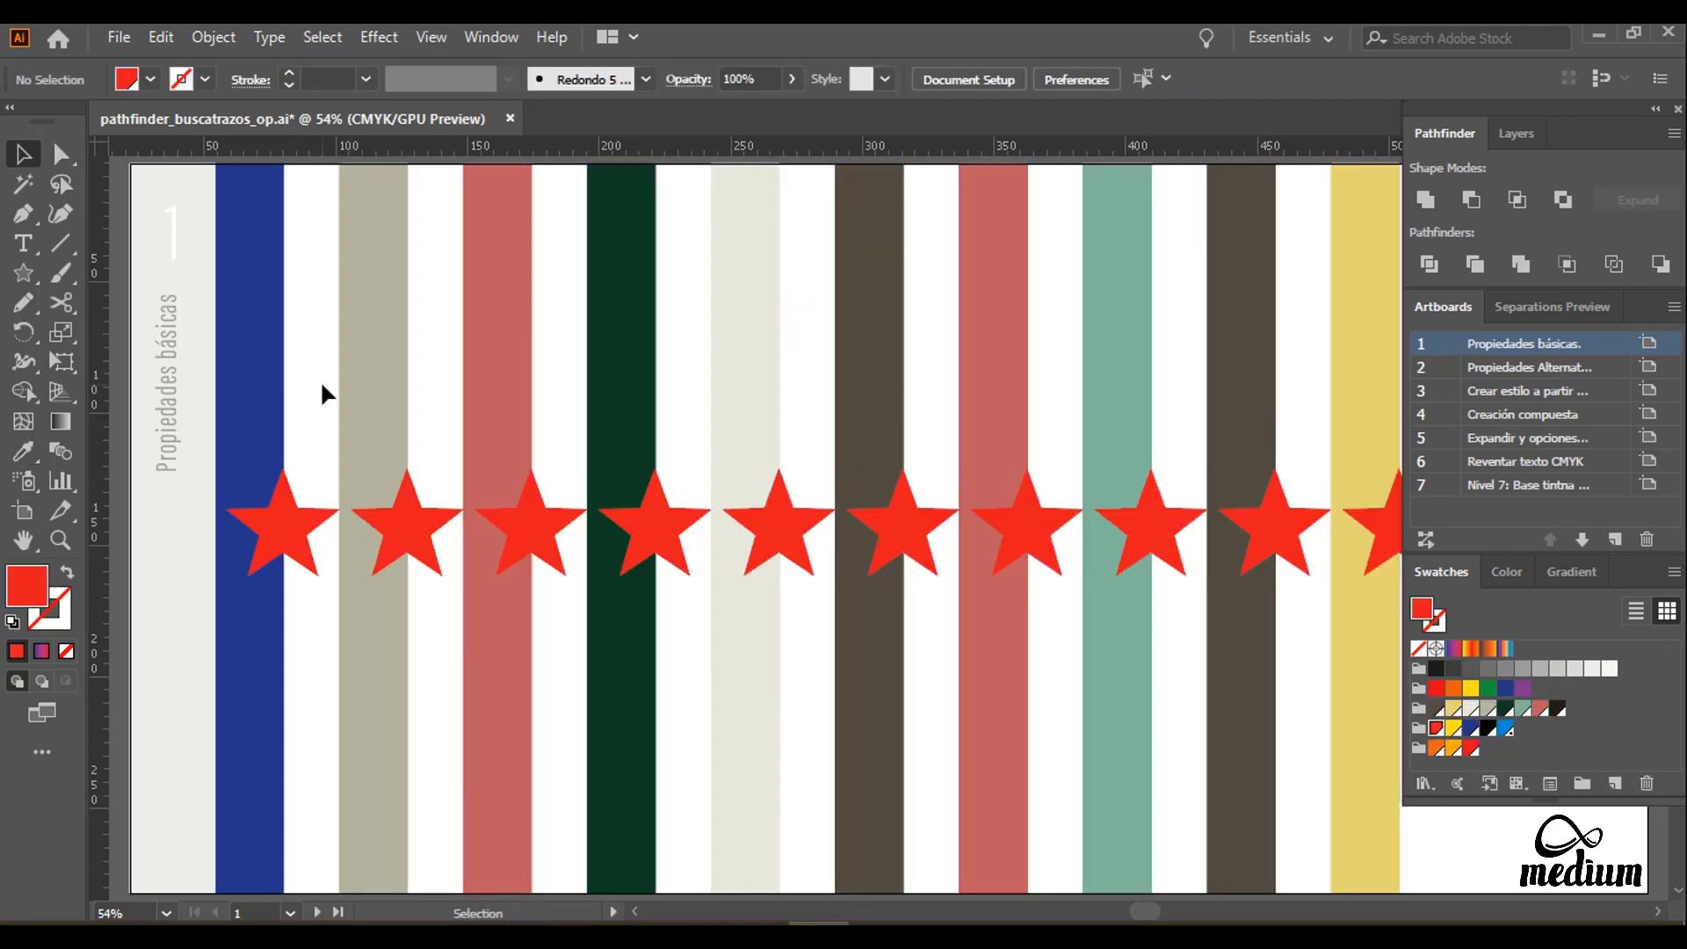
Step: Unite the first rectangle with its star, and subtract the second star from its rectangle with Minus Front
left_click_drag(312, 375, 252, 535)
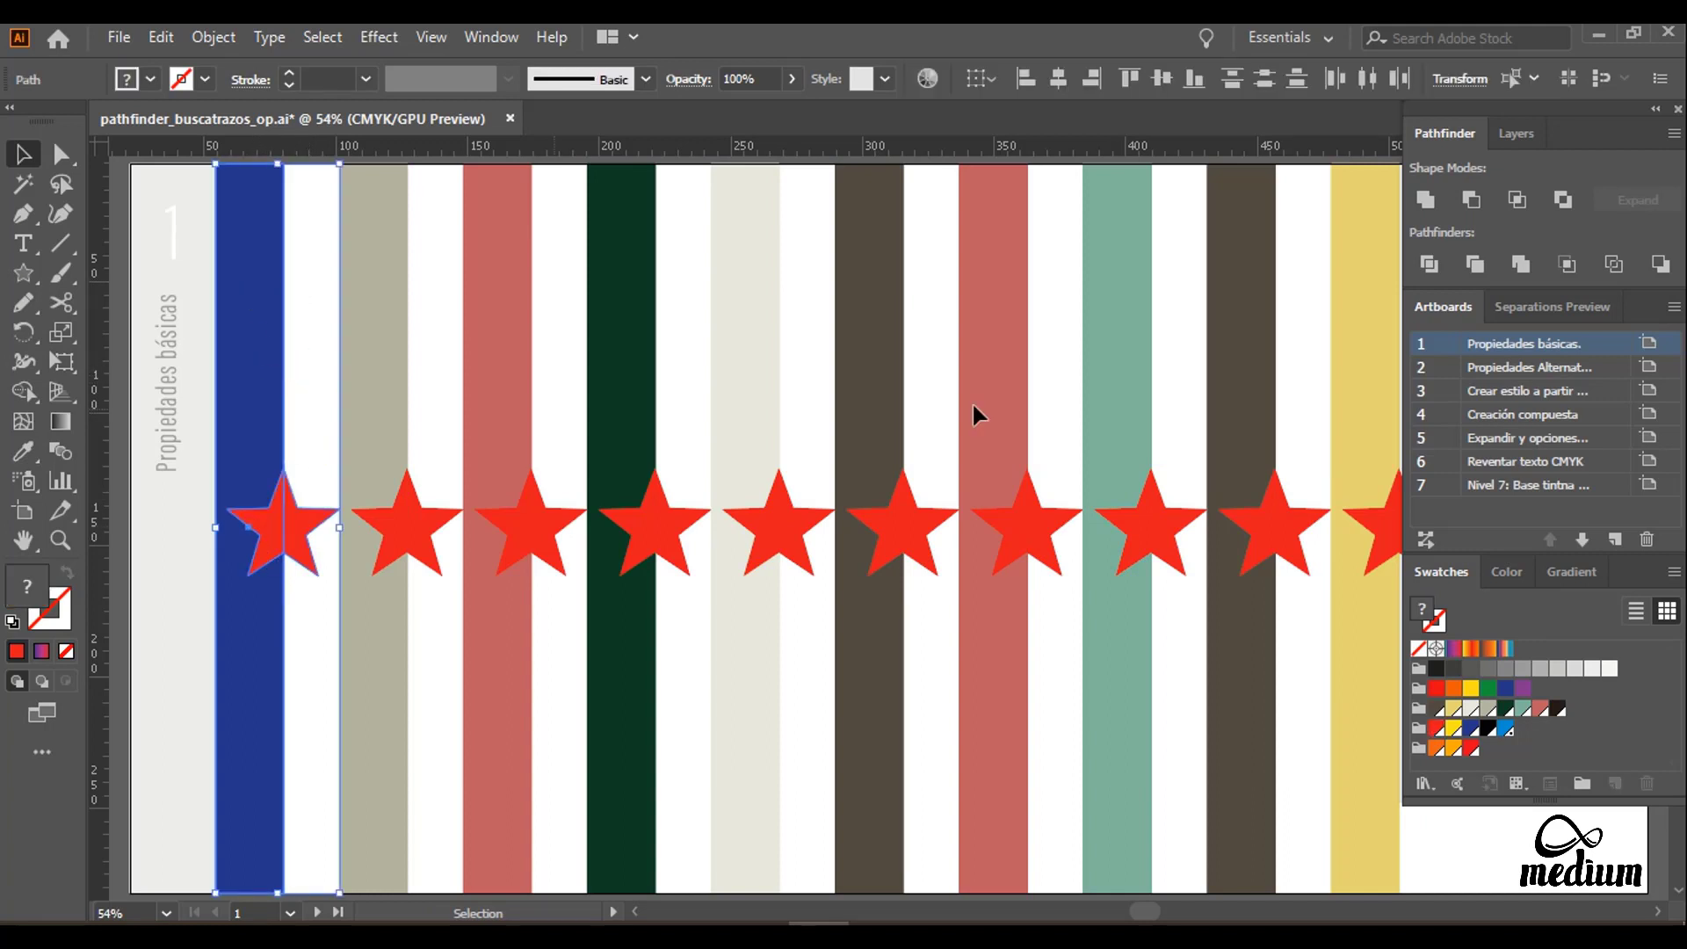
left_click(1423, 201)
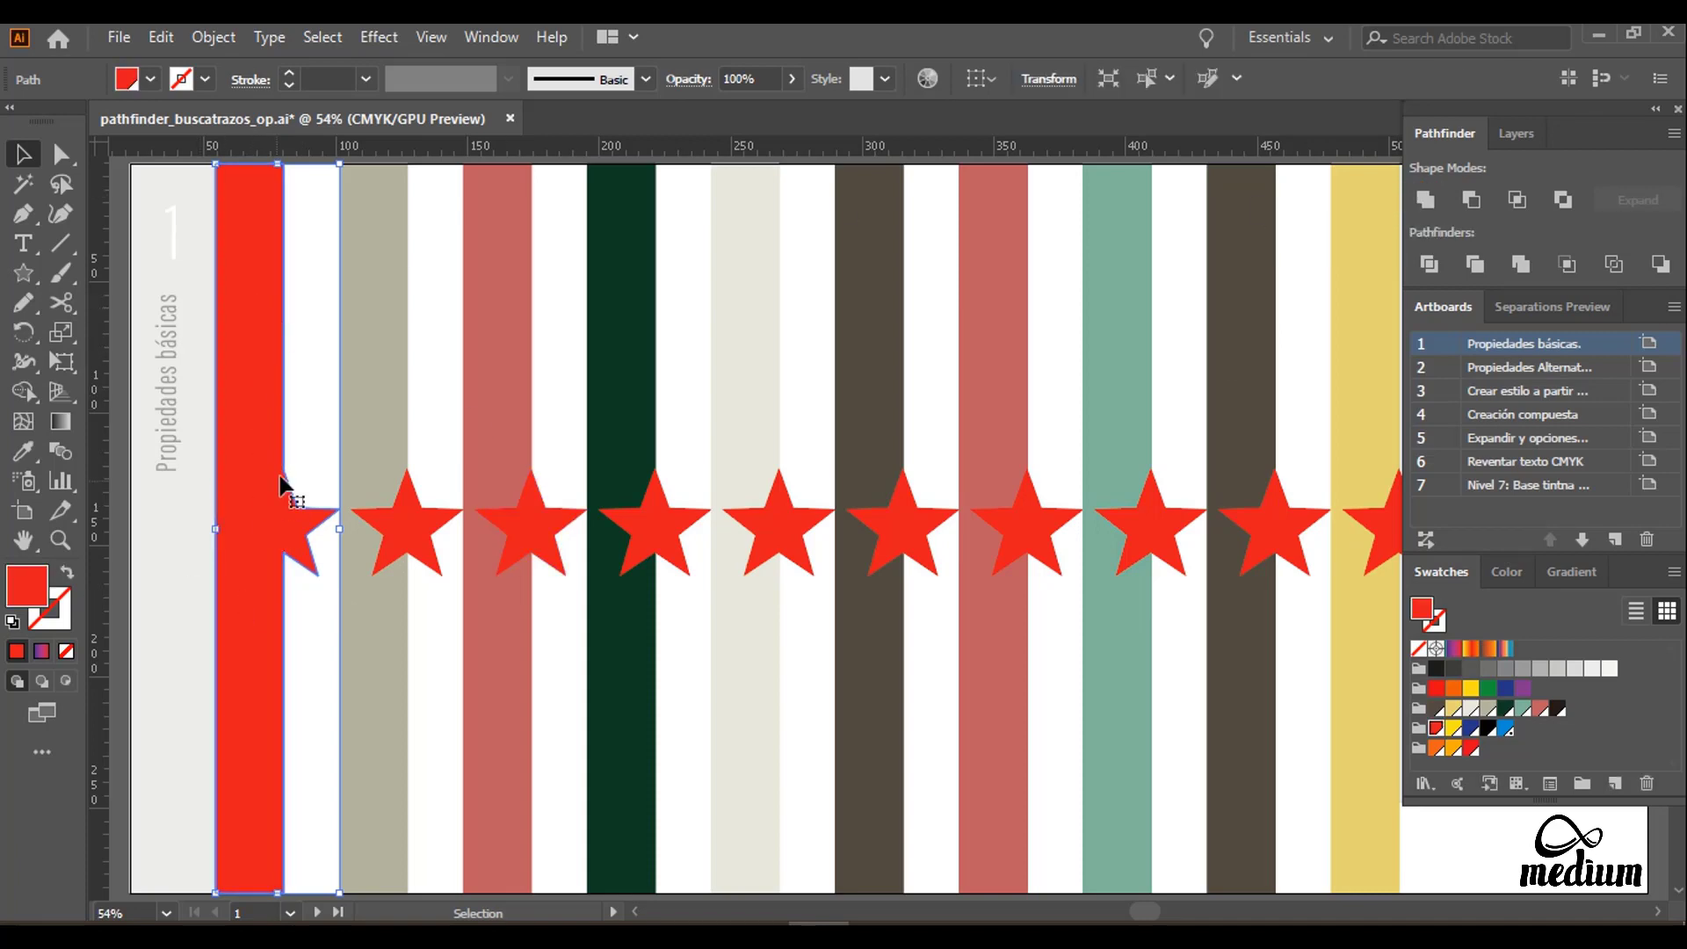
left_click(401, 429)
left_click(402, 512, "shift")
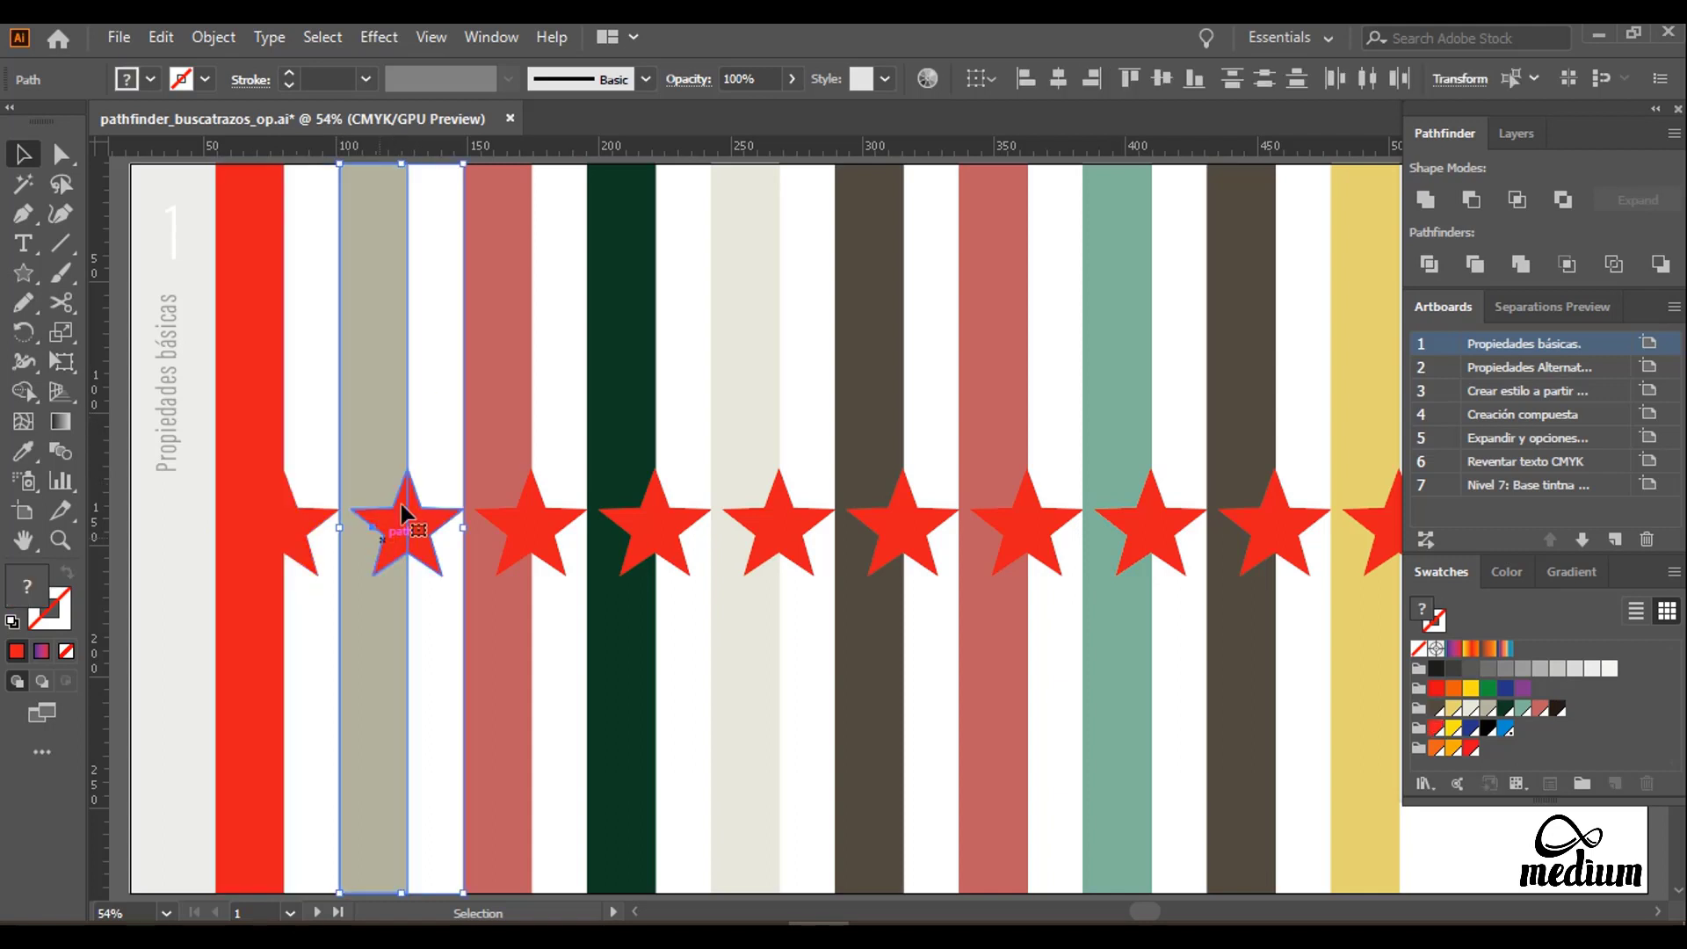
left_click(1472, 204)
Step: Apply Intersect to the third rectangle and star, and Exclude to the fourth pair
left_click(550, 433)
left_click(549, 499, "shift")
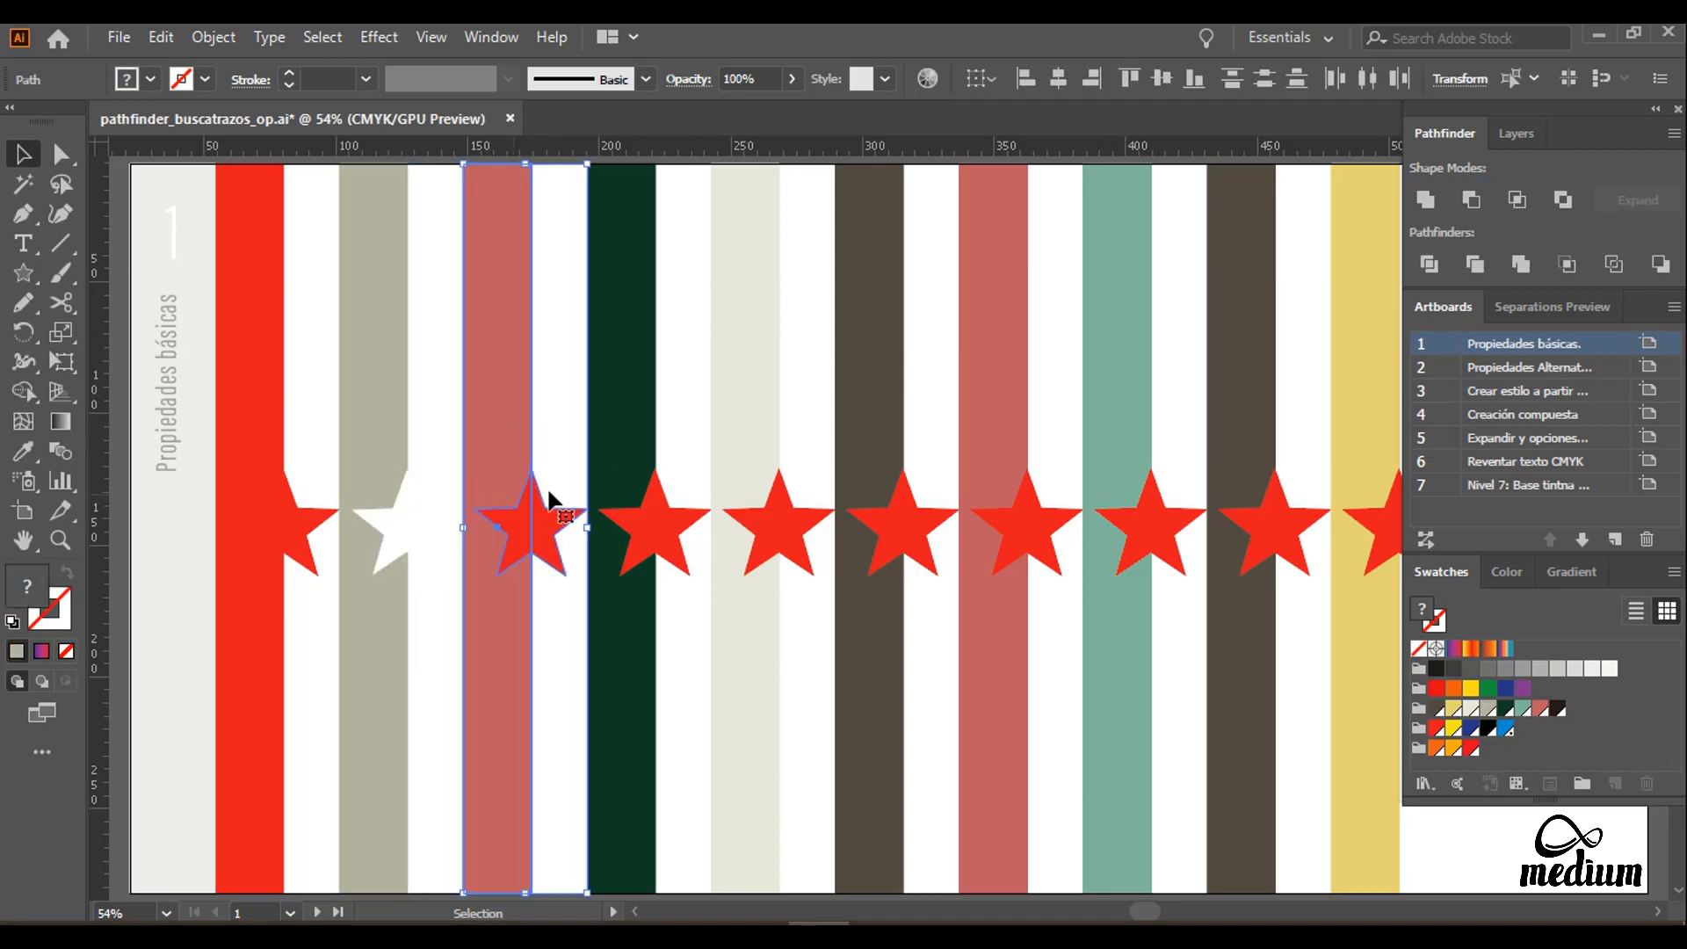
left_click(1517, 203)
left_click_drag(668, 429, 629, 532)
left_click(1562, 200)
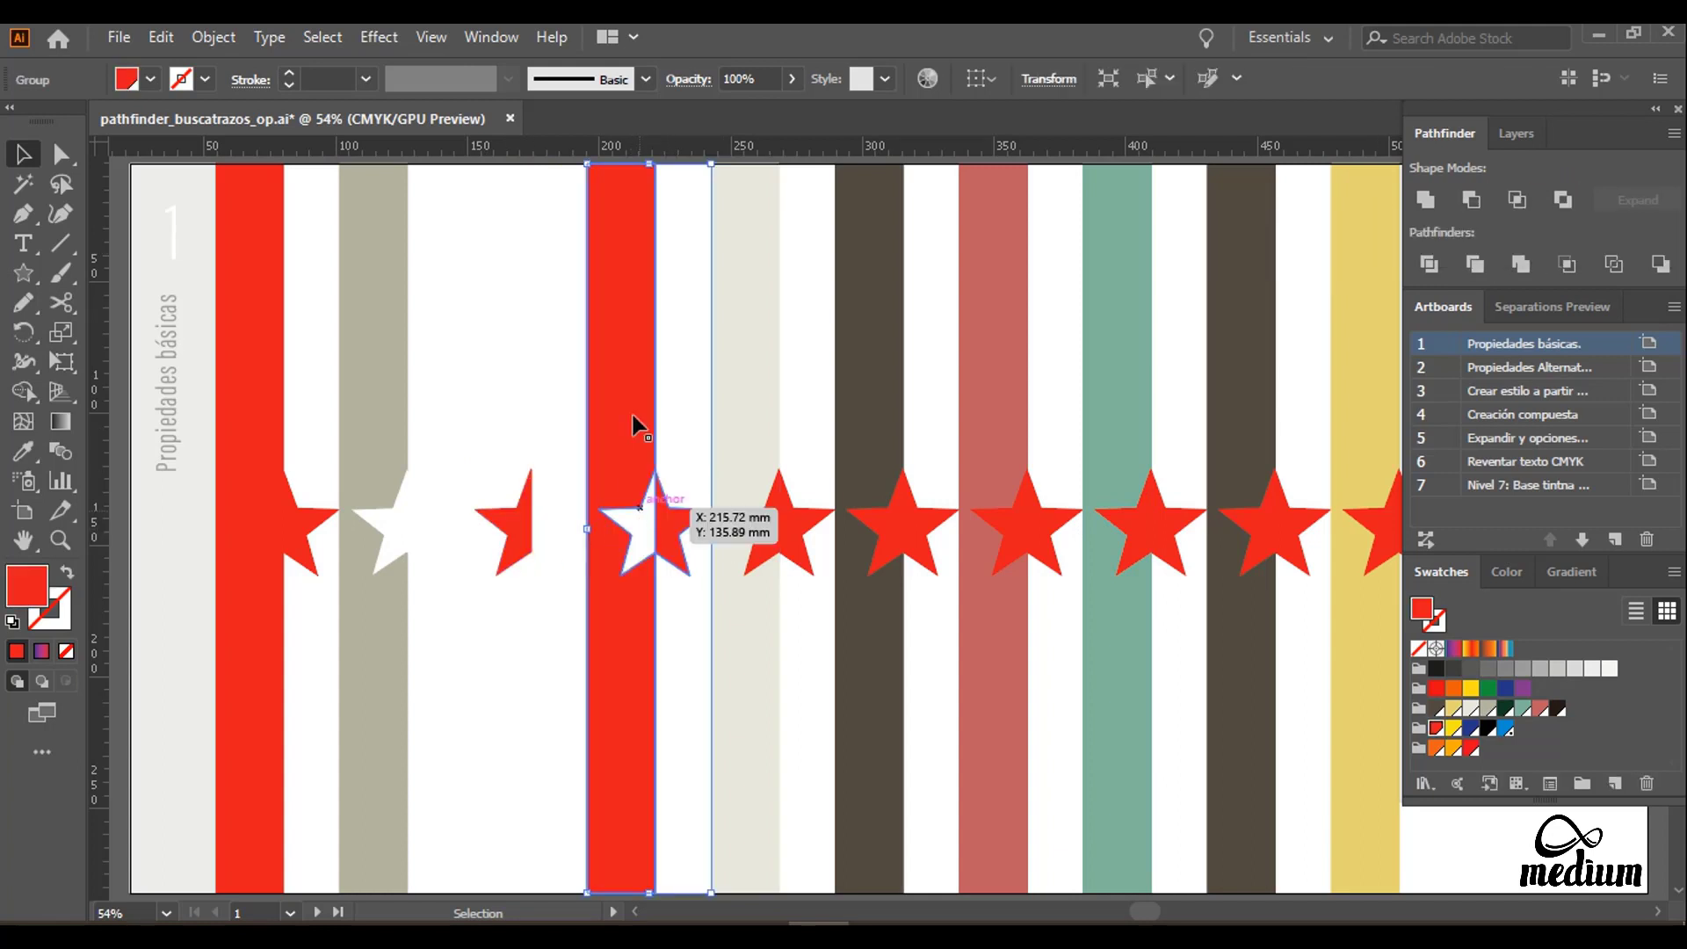
left_click(640, 531)
Step: Divide the fifth rectangle and star, ungroup the result, and move the star's right half up and left half down
left_click_drag(756, 525, 757, 526)
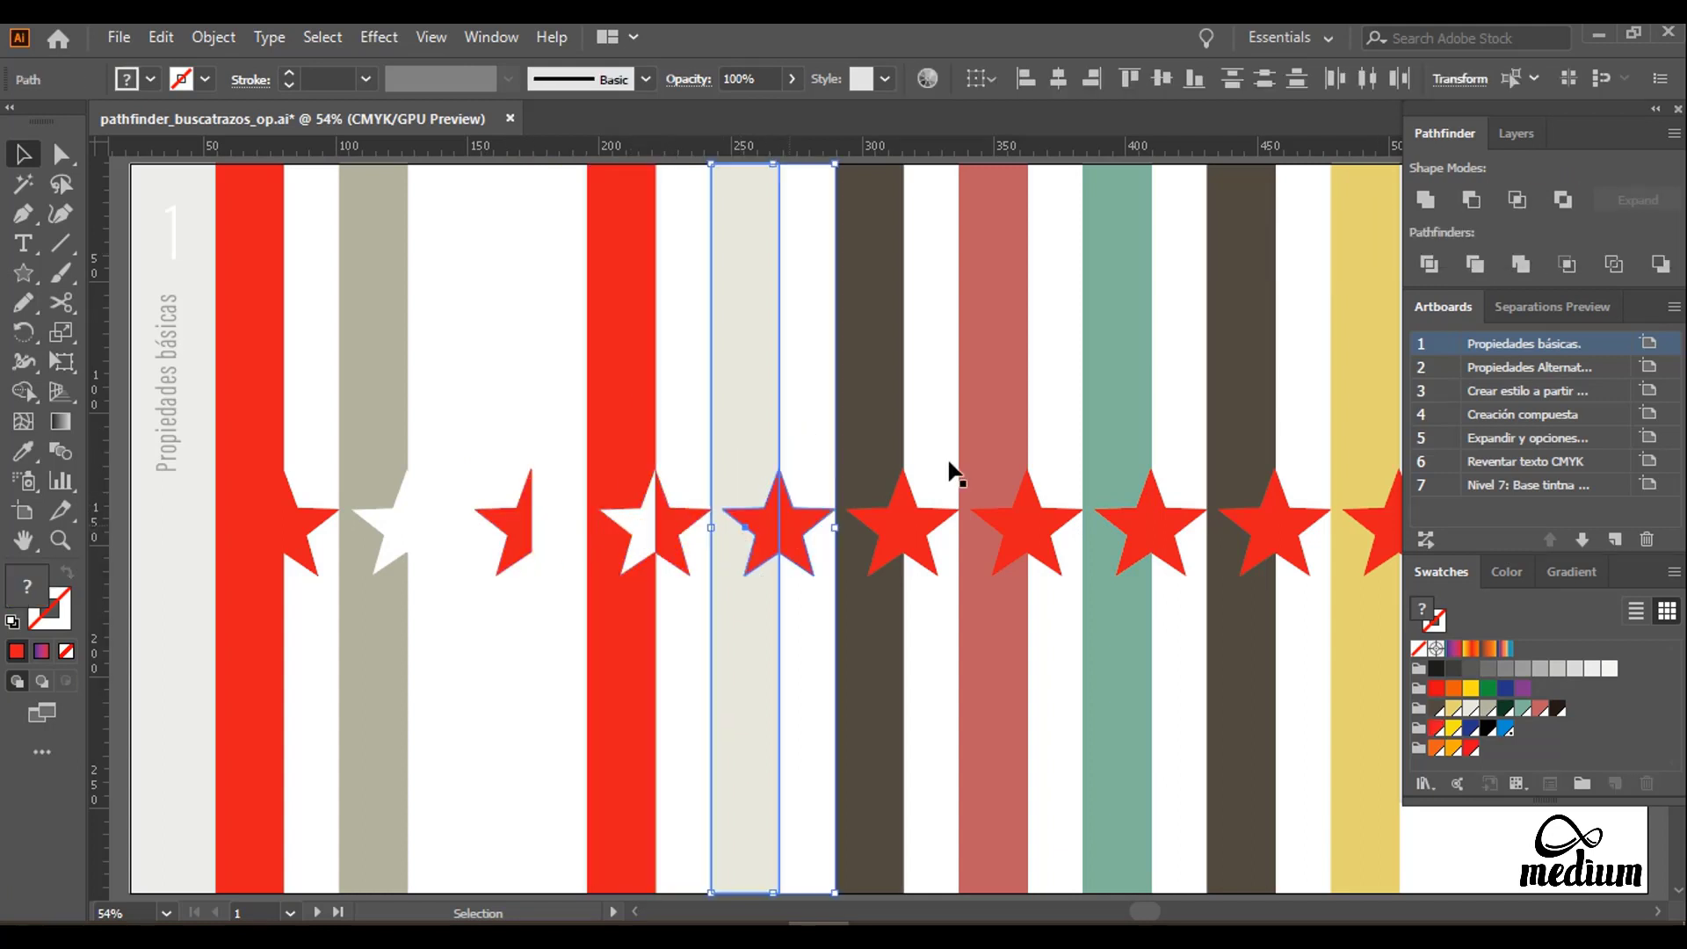
left_click(1425, 269)
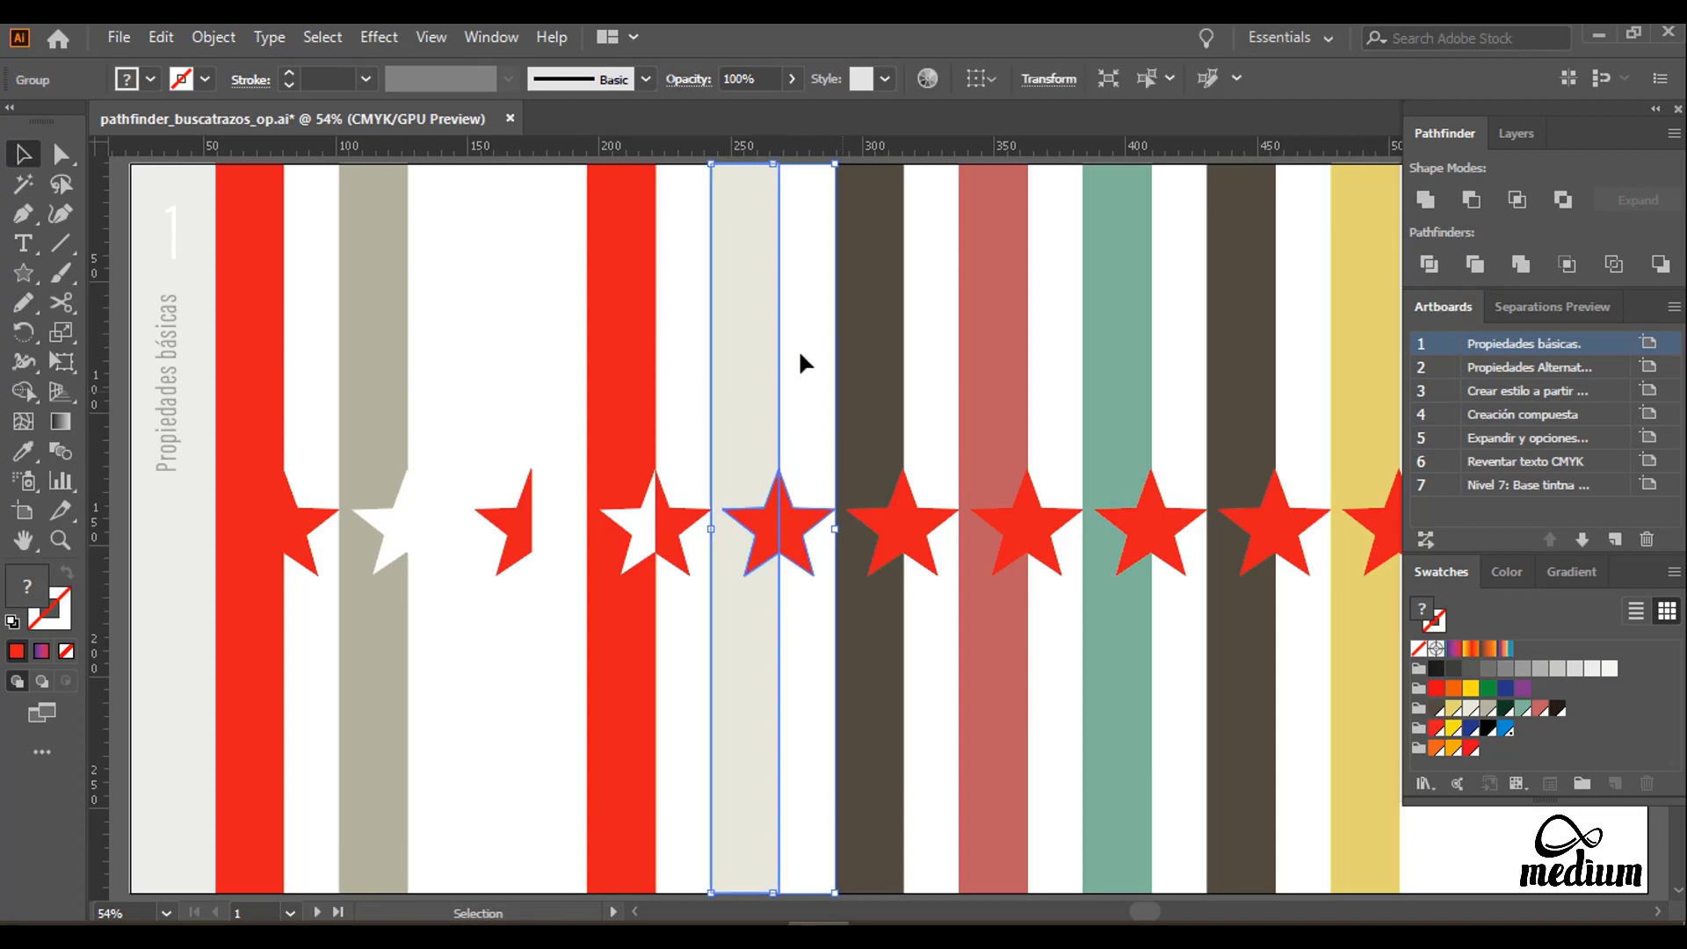
right_click(757, 421)
left_click(821, 530)
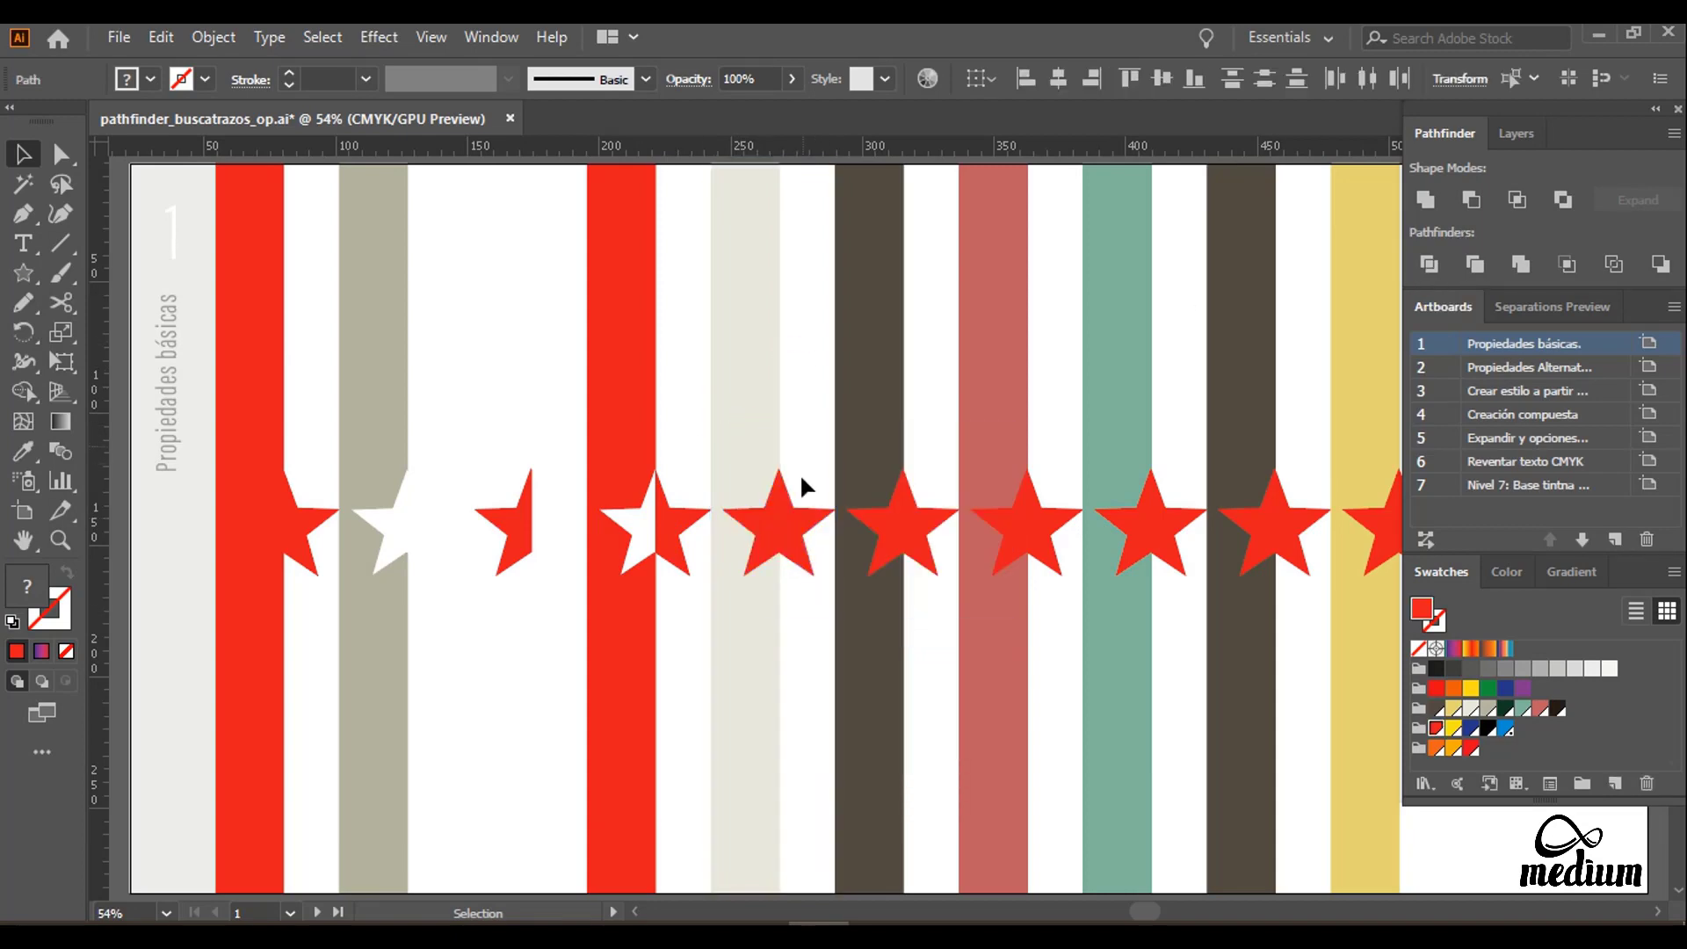
left_click_drag(783, 529, 783, 421)
left_click_drag(766, 525, 768, 644)
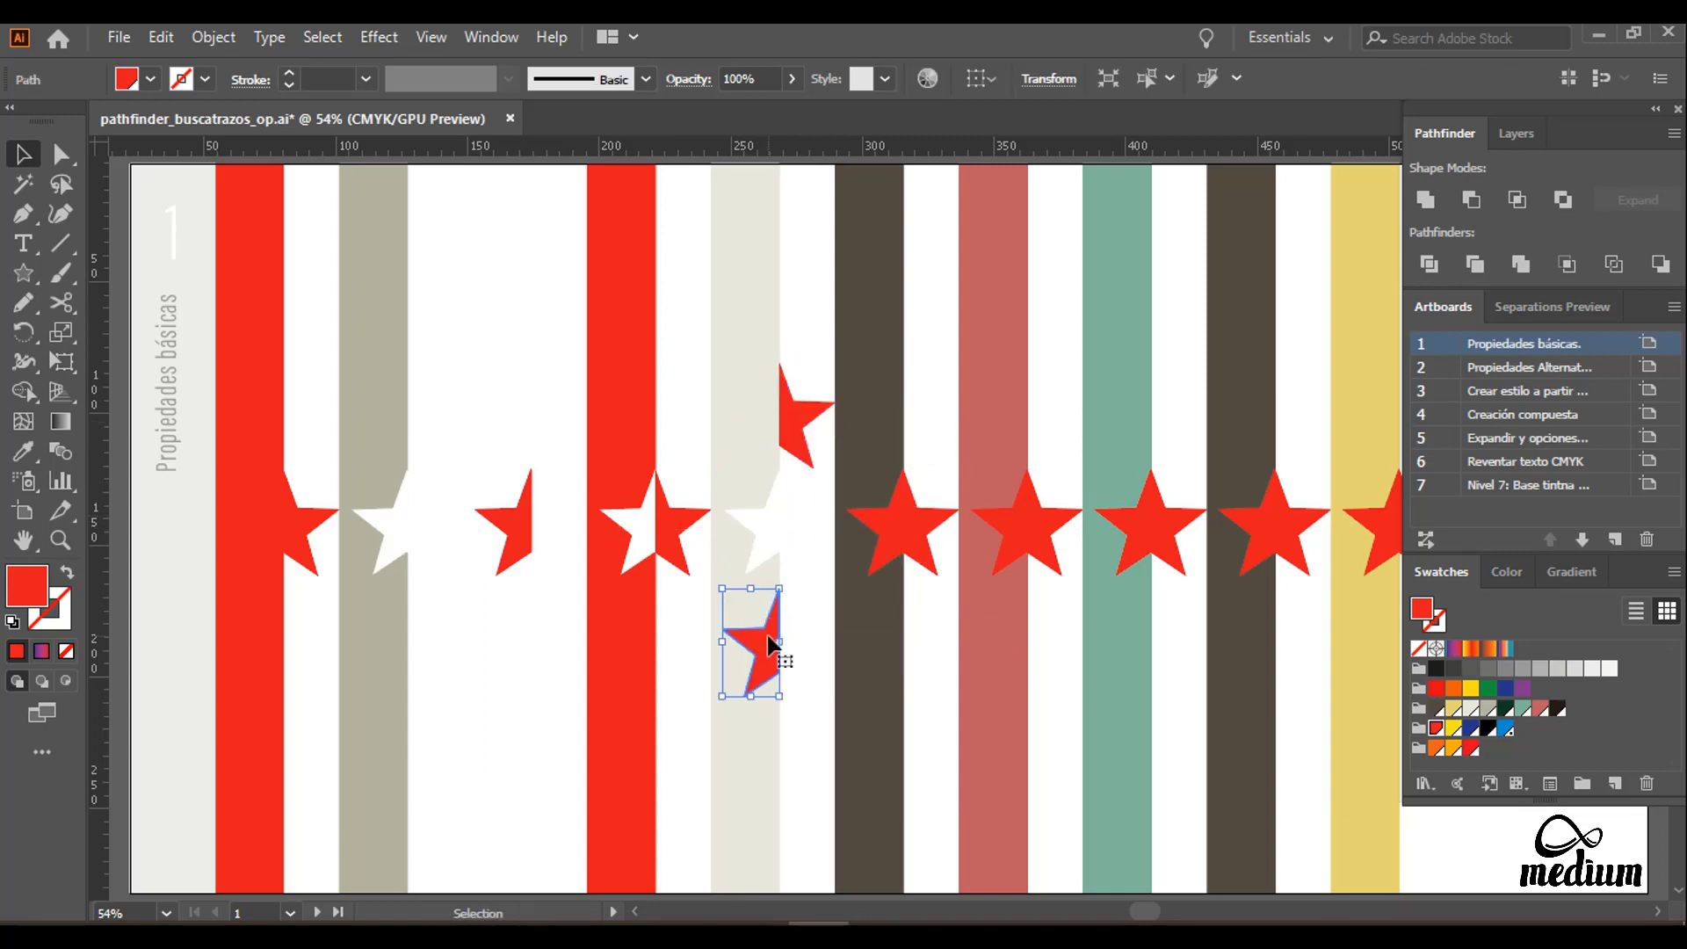
Step: Trim the sixth rectangle with its star, ungroup the result, and move the star down below its cut-out
left_click(879, 526)
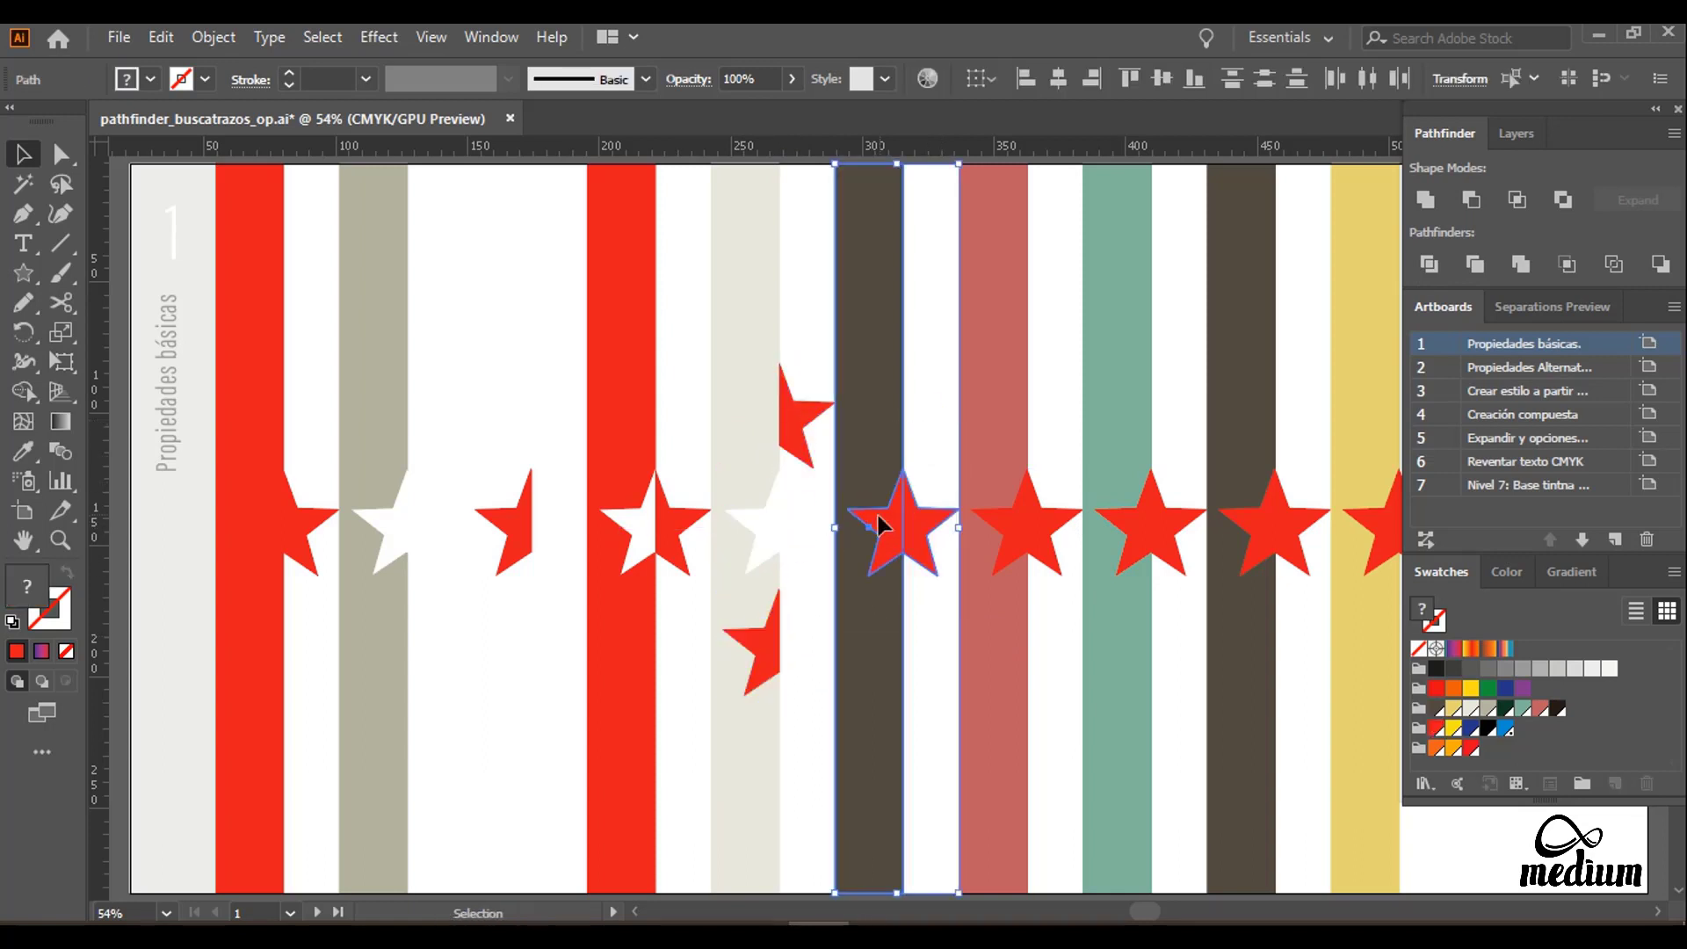
left_click(1478, 268)
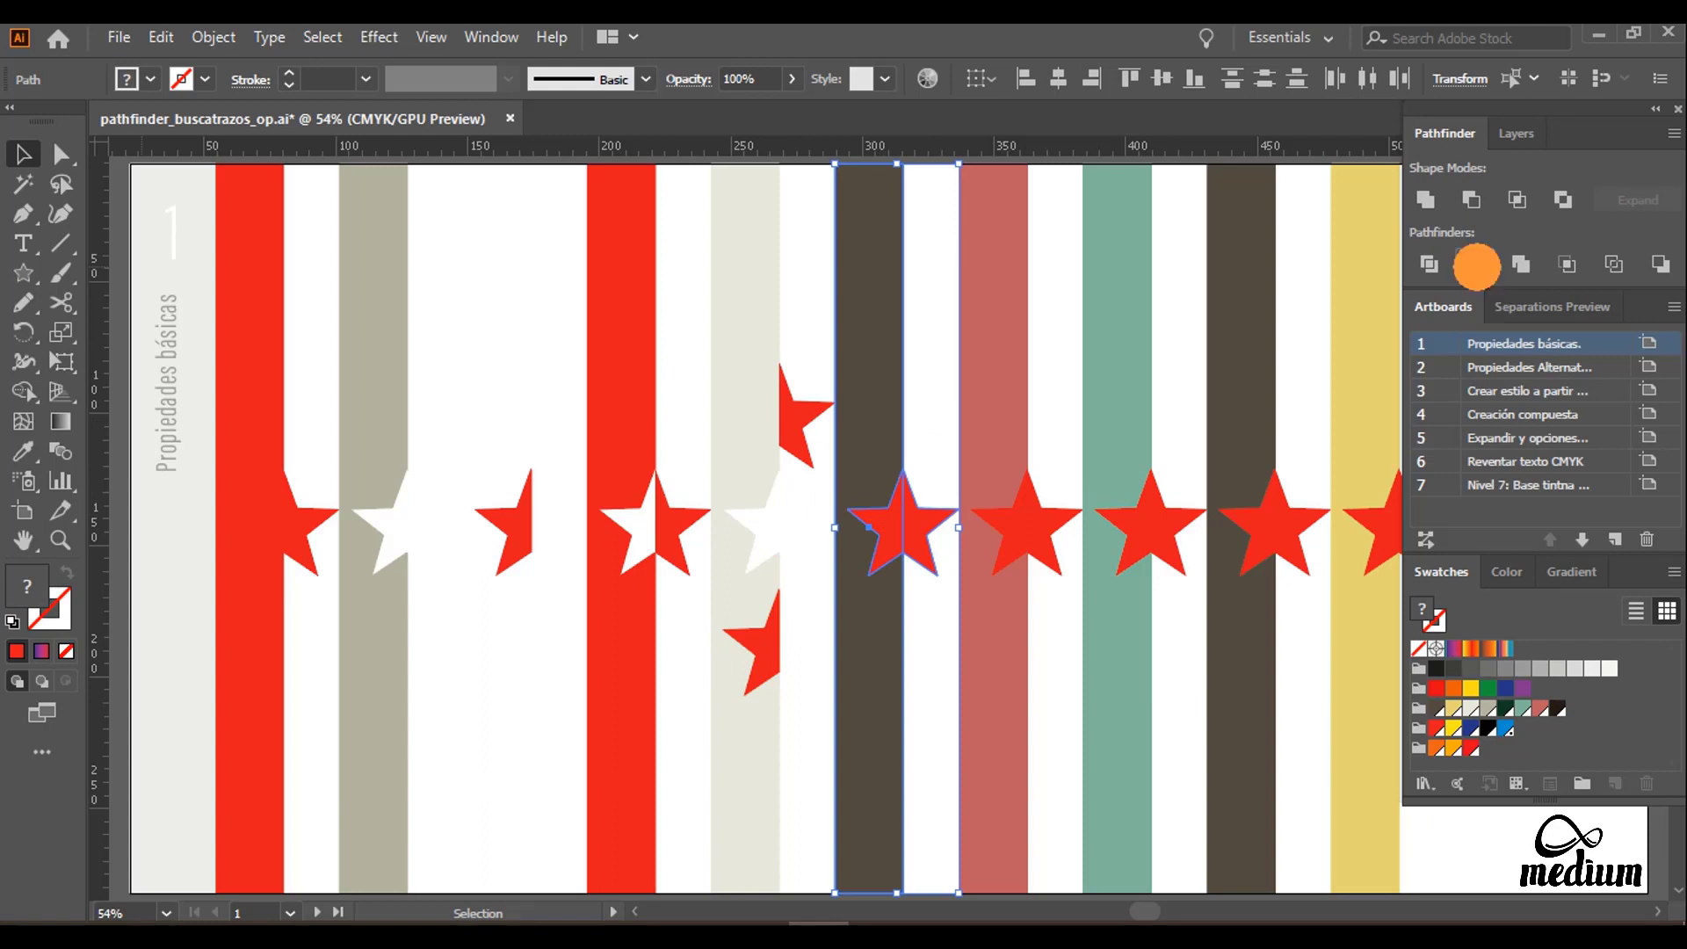
right_click(905, 514)
left_click(906, 514)
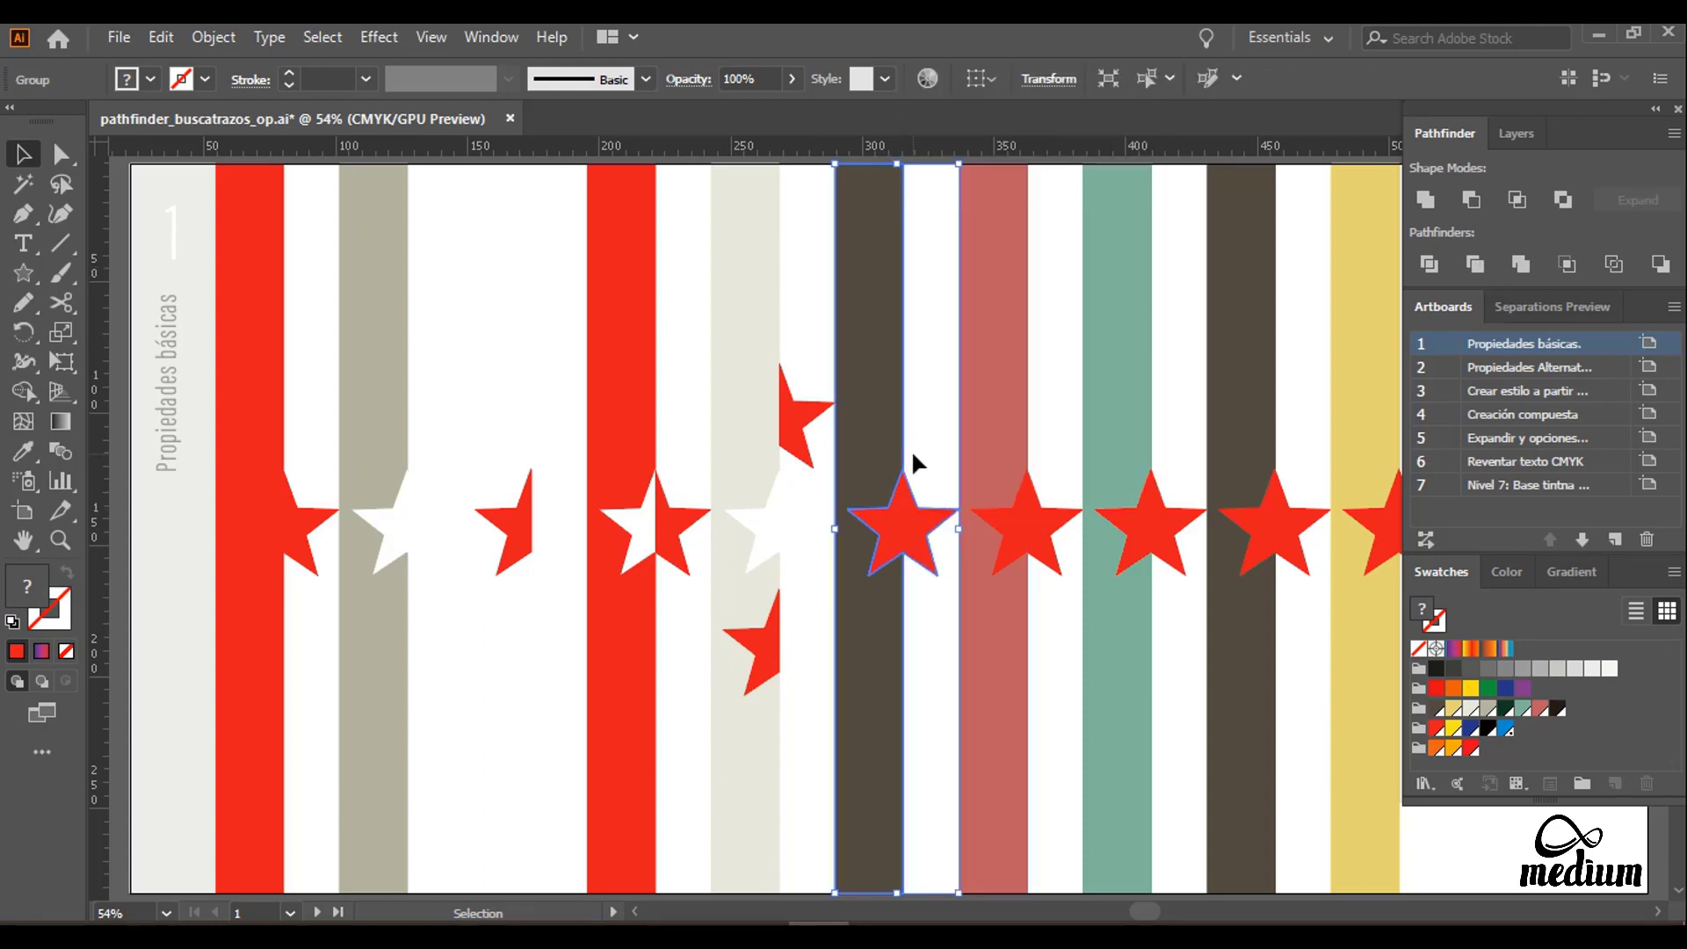
right_click(908, 501)
left_click(967, 274)
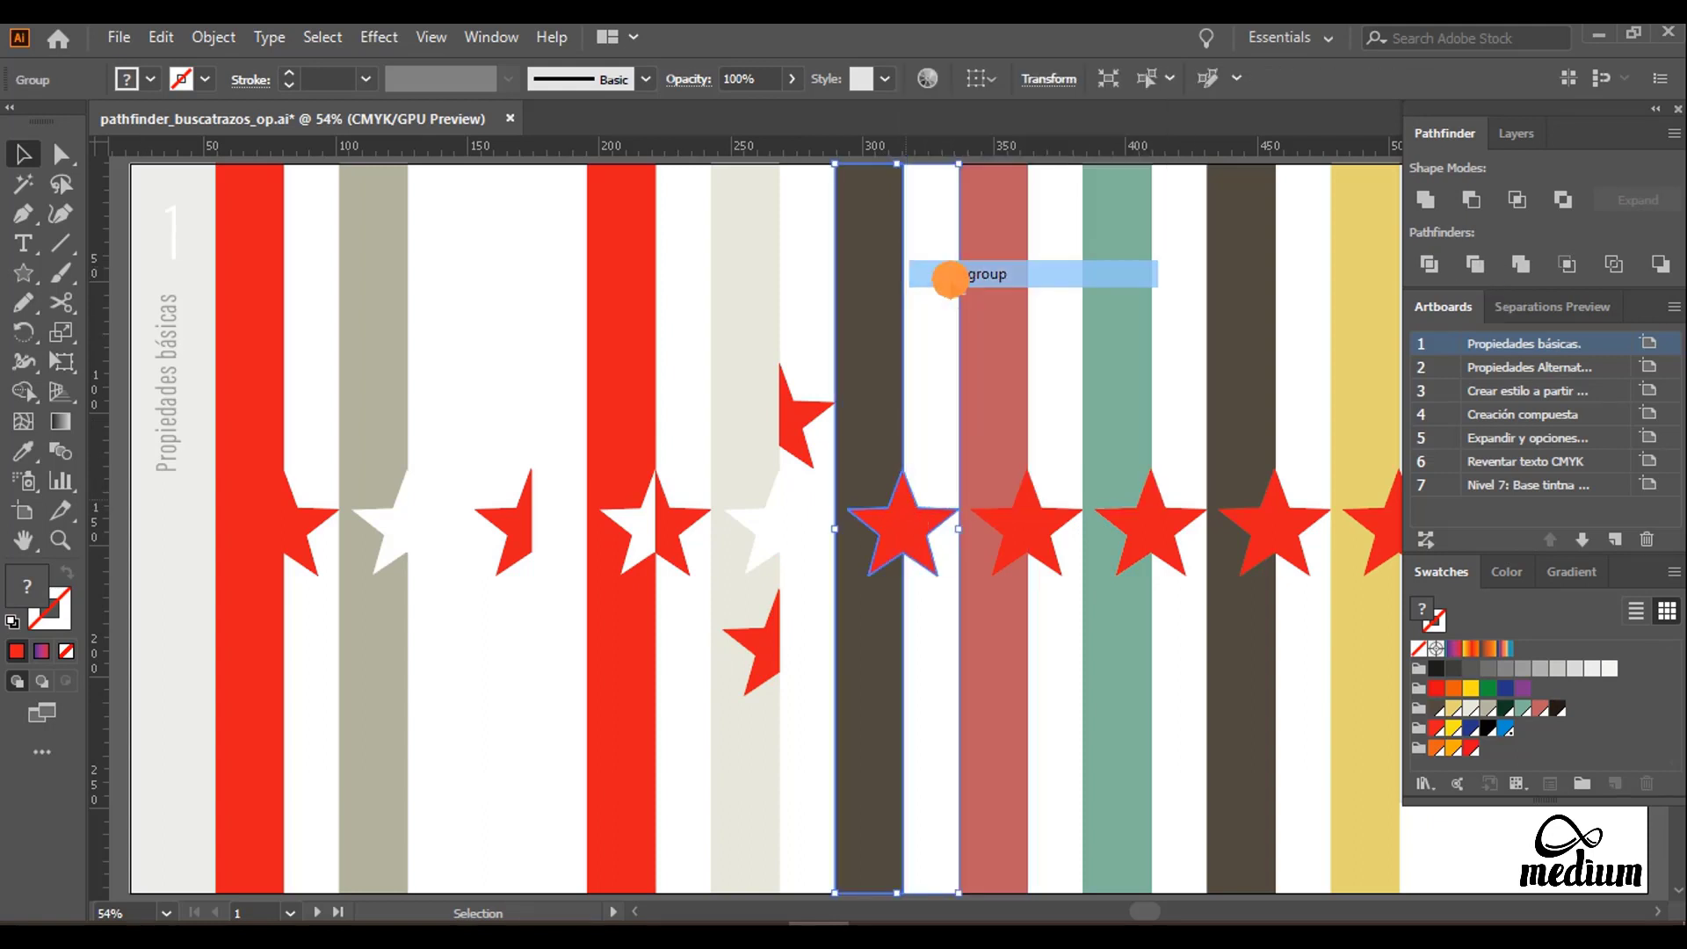
left_click_drag(914, 527, 927, 629)
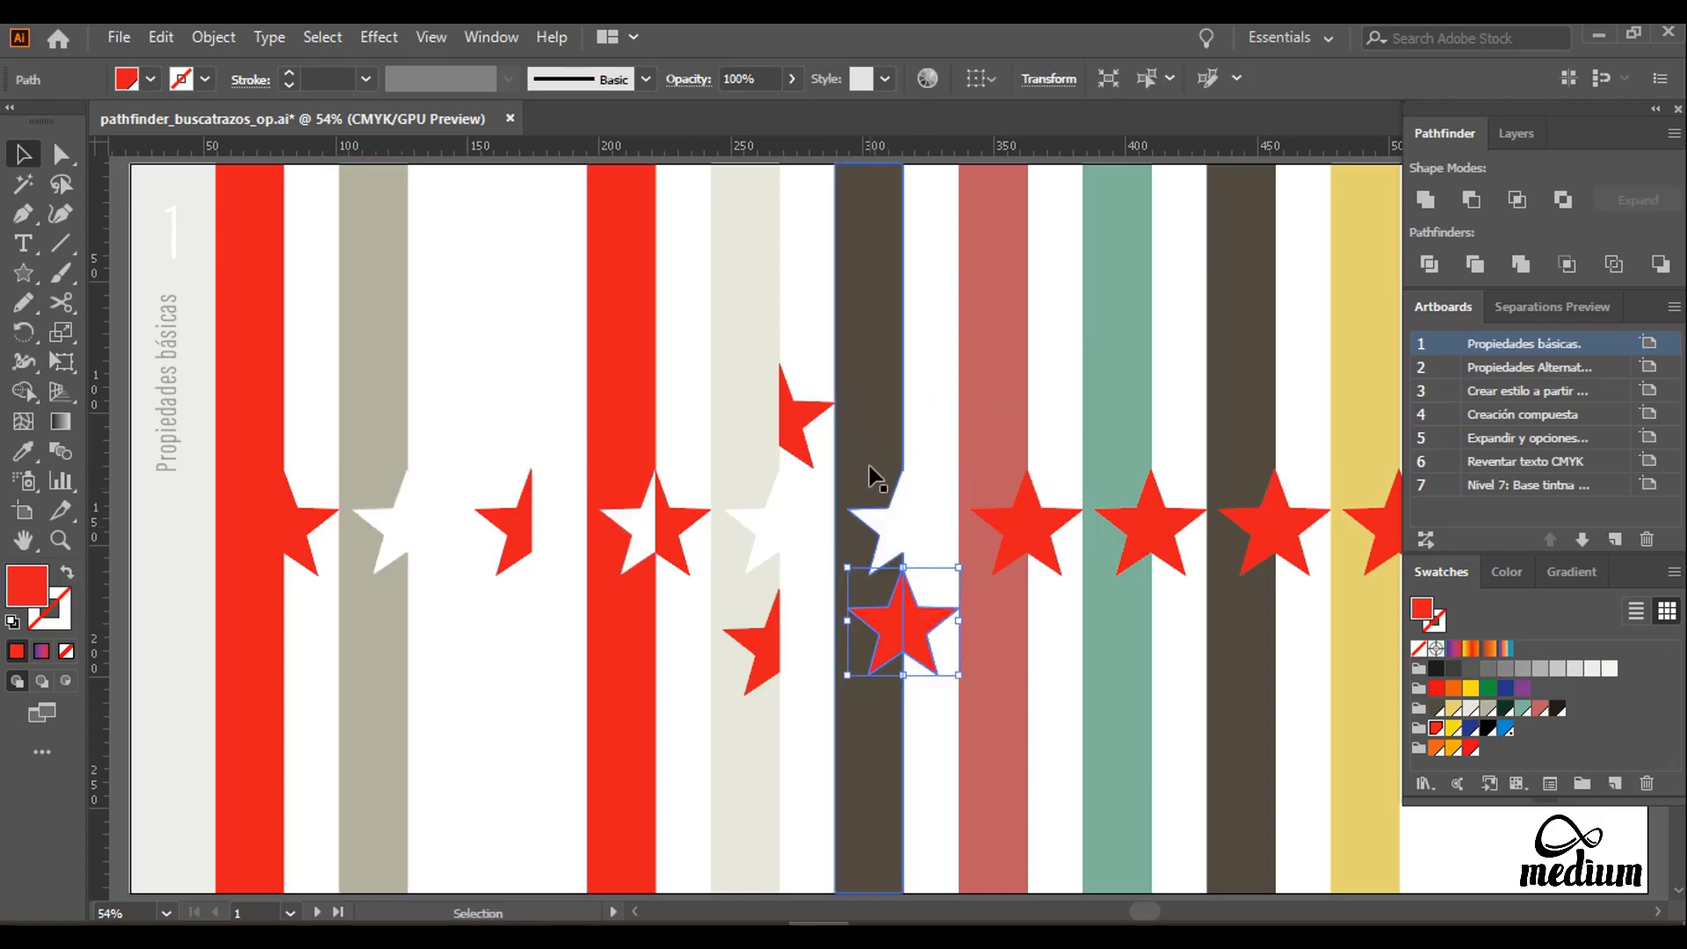
Step: Merge the seventh rectangle and star, ungroup the result, and move the star up above its cut-out
left_click_drag(1054, 450, 1009, 519)
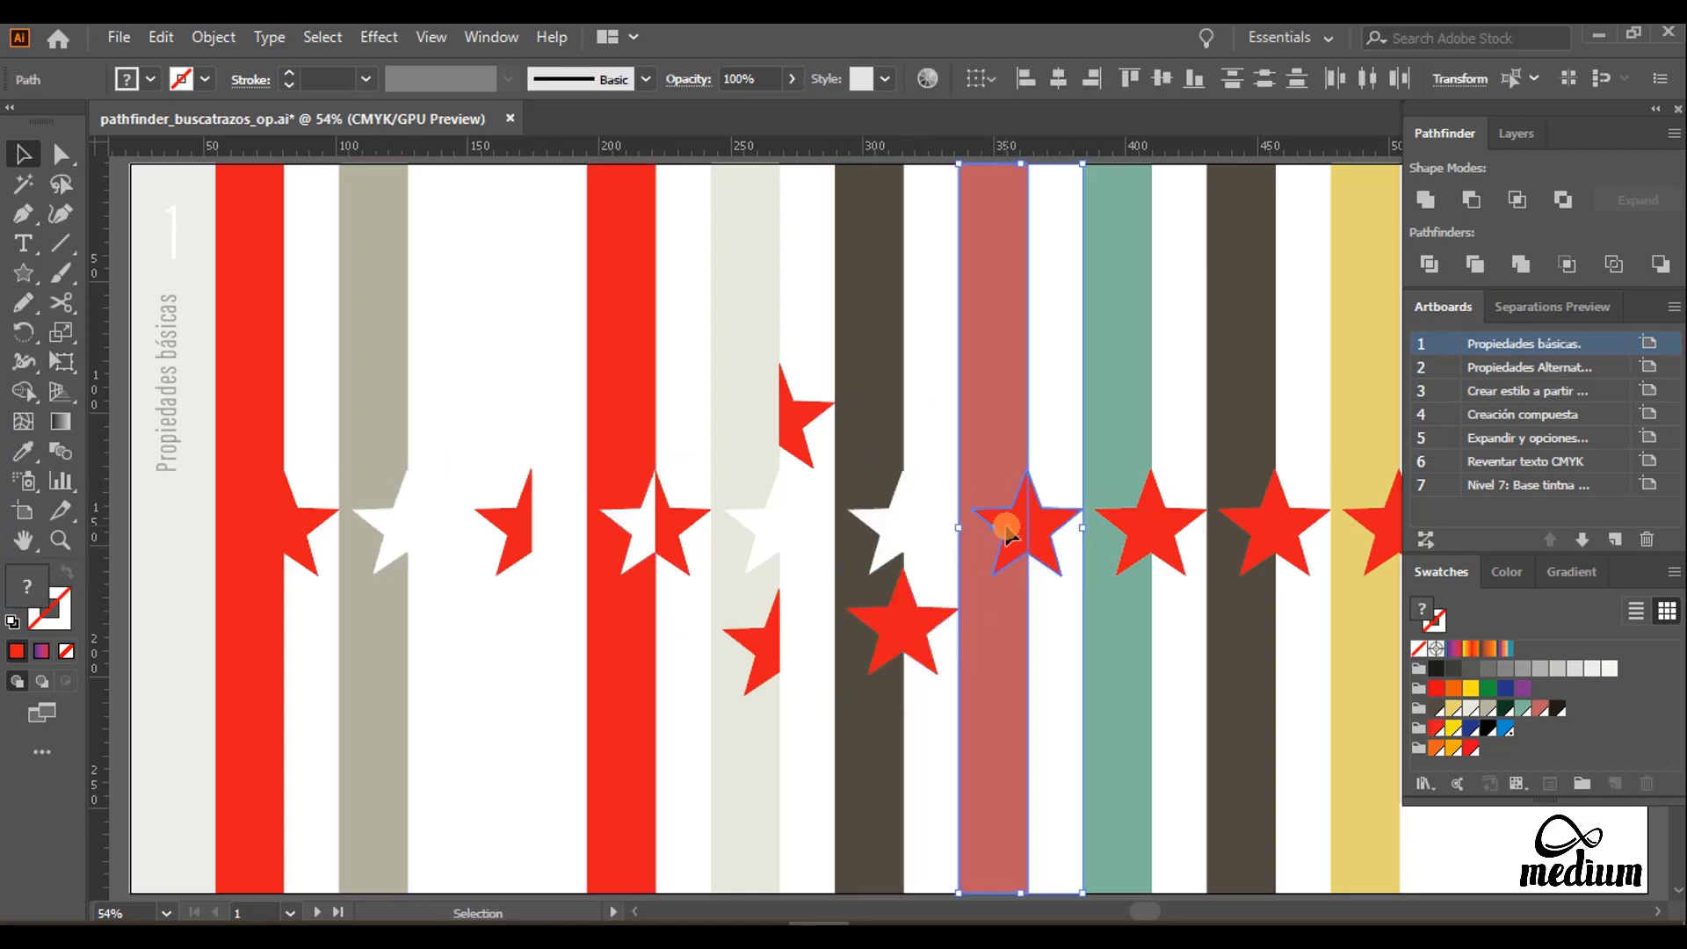
left_click(1521, 264)
right_click(1016, 397)
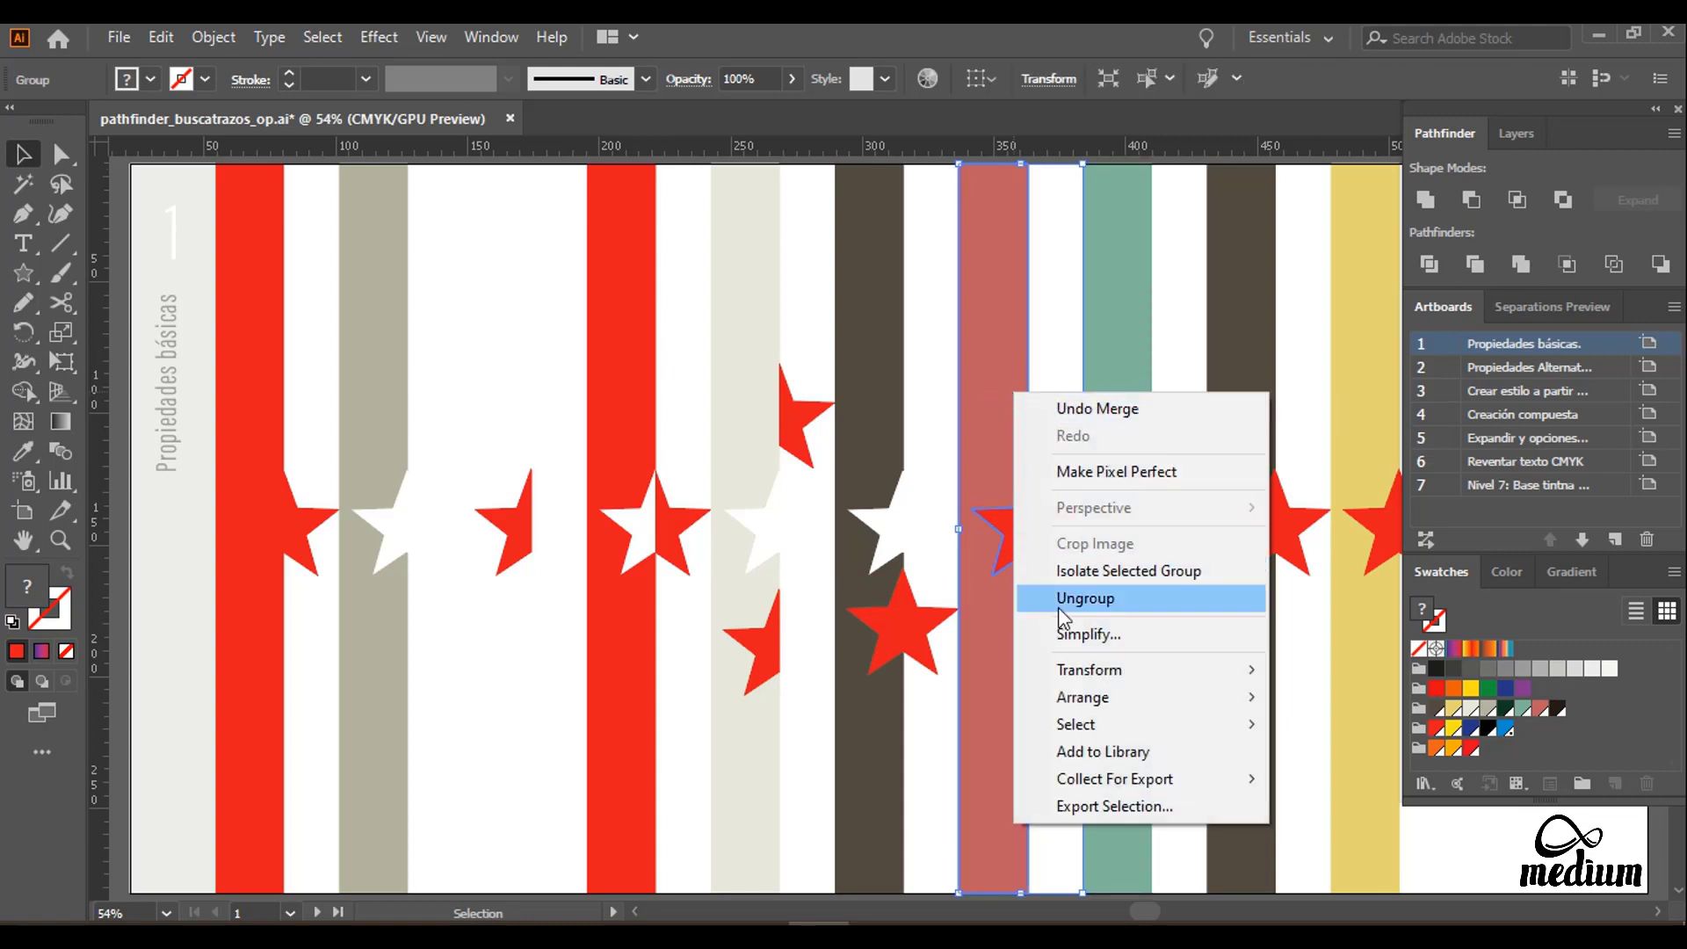
left_click(1085, 597)
left_click_drag(1047, 478, 1046, 352)
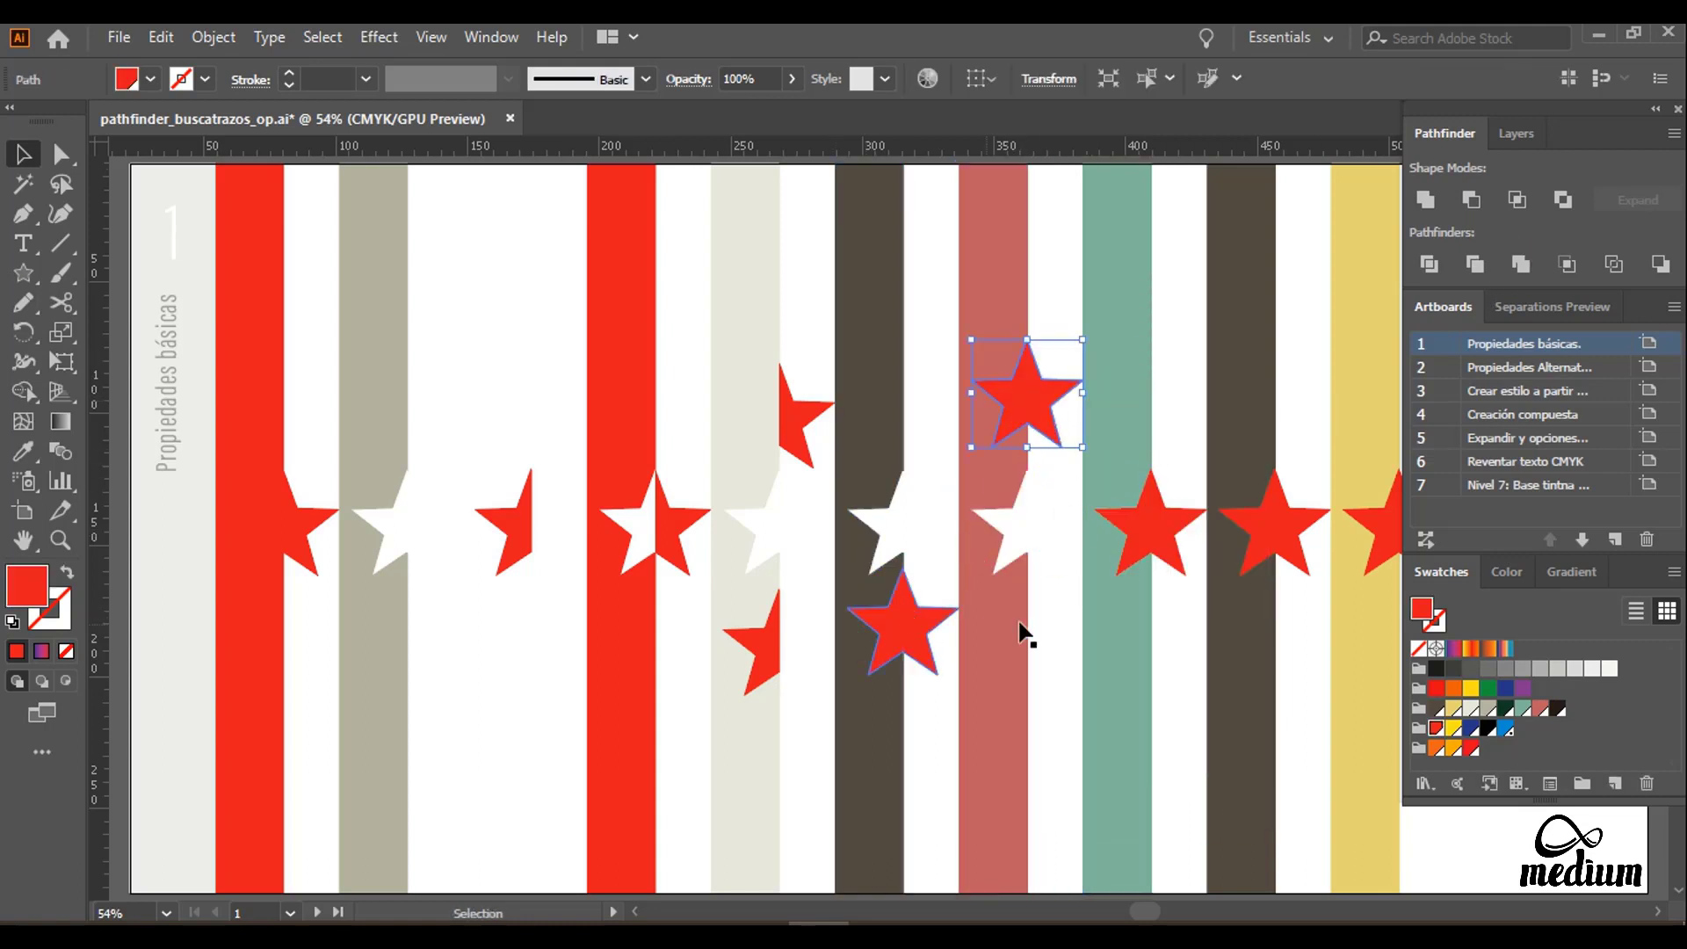
Step: Apply Crop to the eighth rectangle and star, the green pair
left_click_drag(1160, 425, 1149, 538)
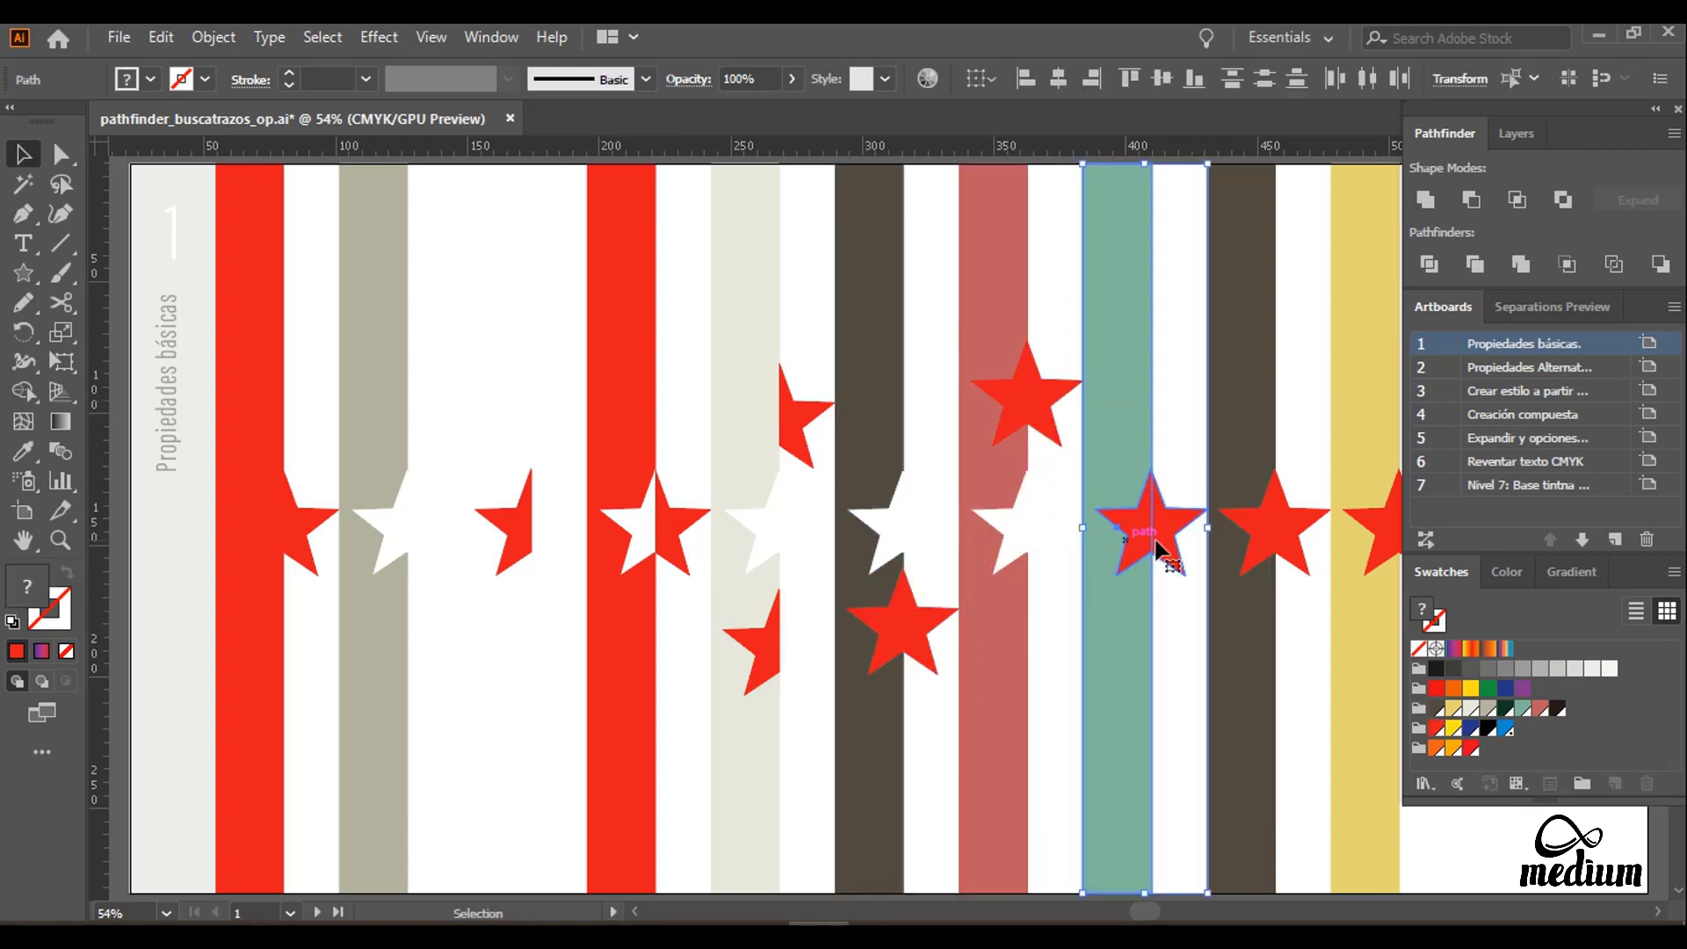
left_click(1566, 264)
left_click(1174, 422)
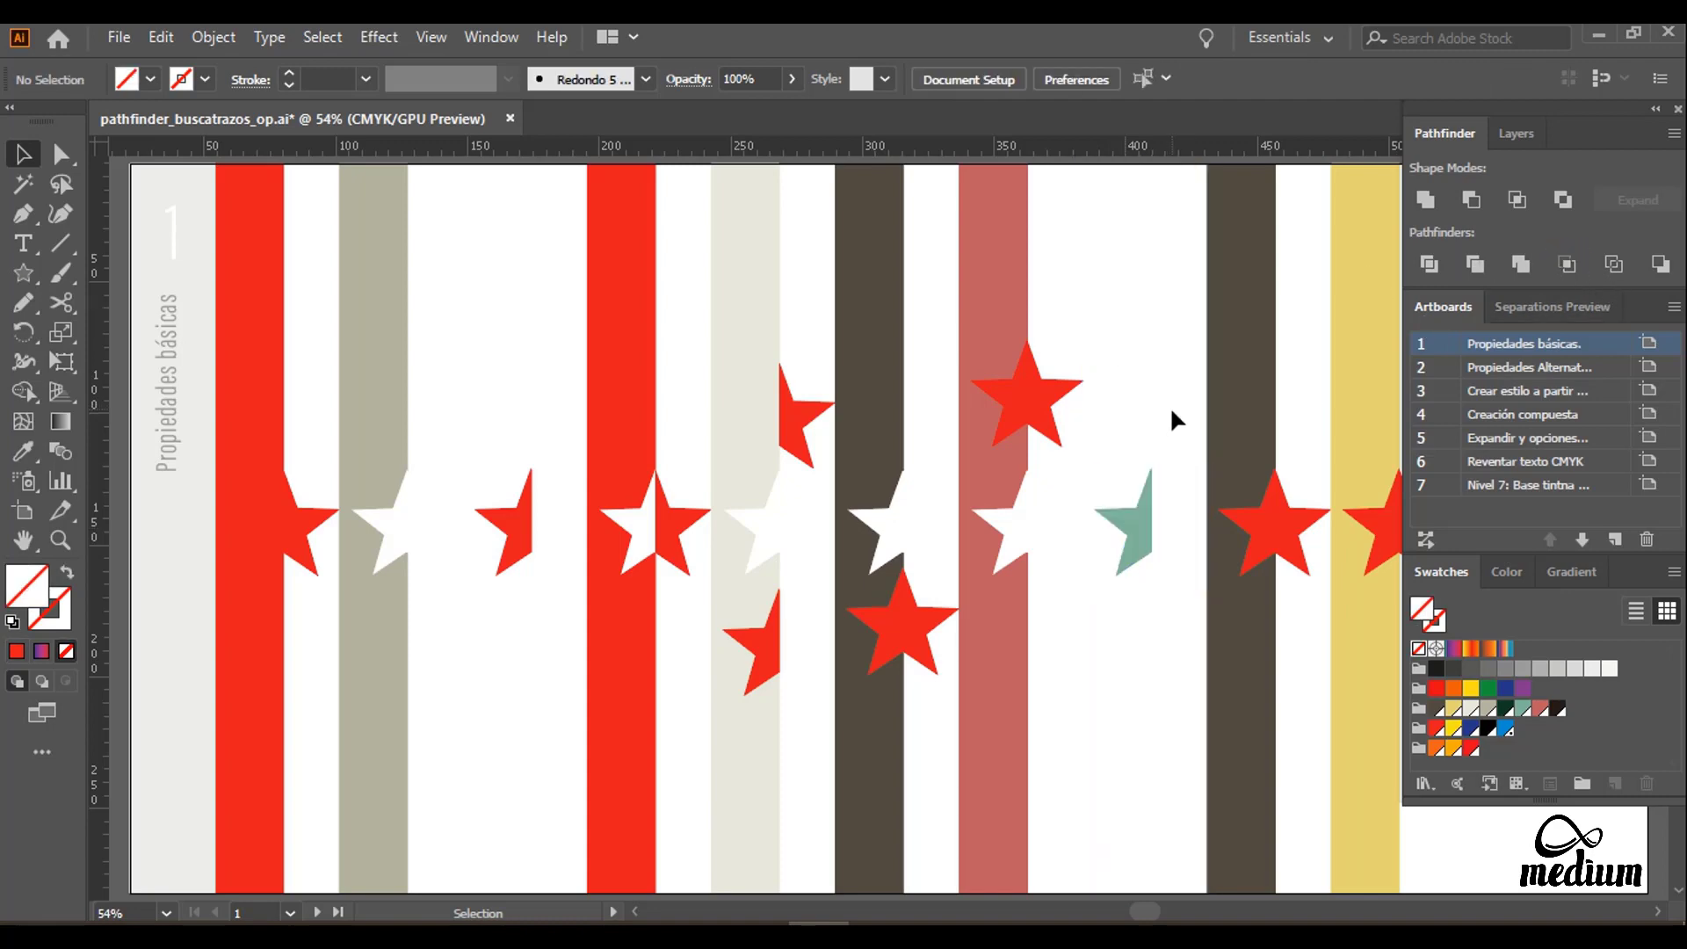
Step: Apply the Outline pathfinder to the ninth rectangle and star, and set the resulting stroke weight to 4 pt
left_click_drag(1292, 425, 1247, 531)
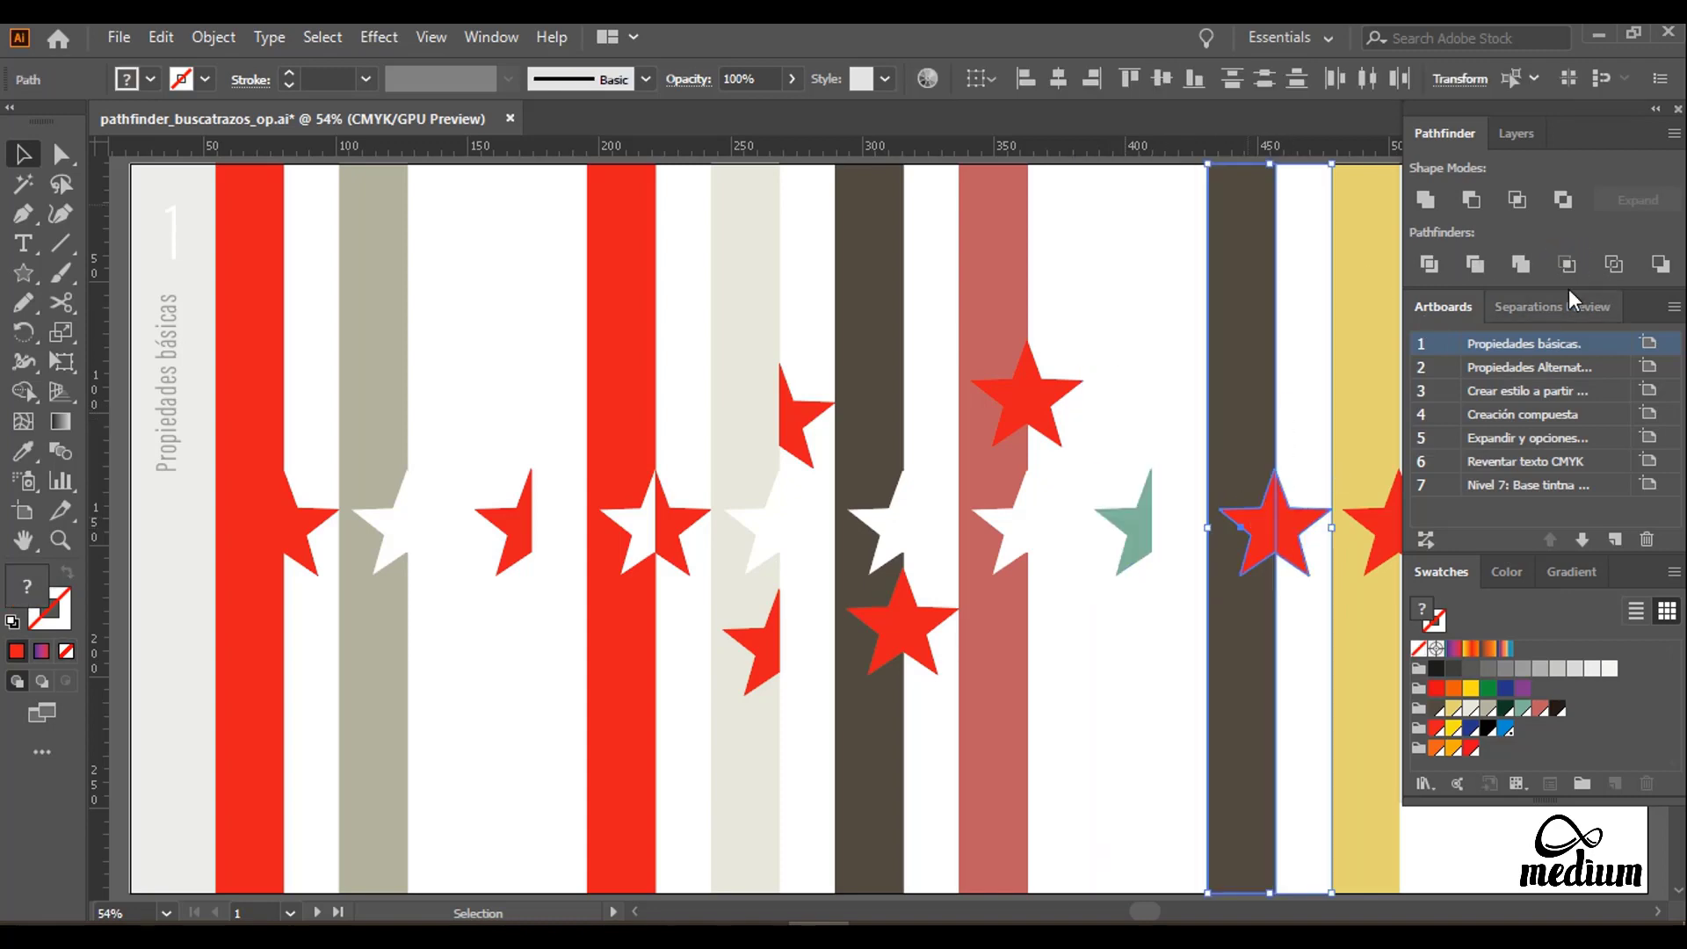
left_click(1608, 267)
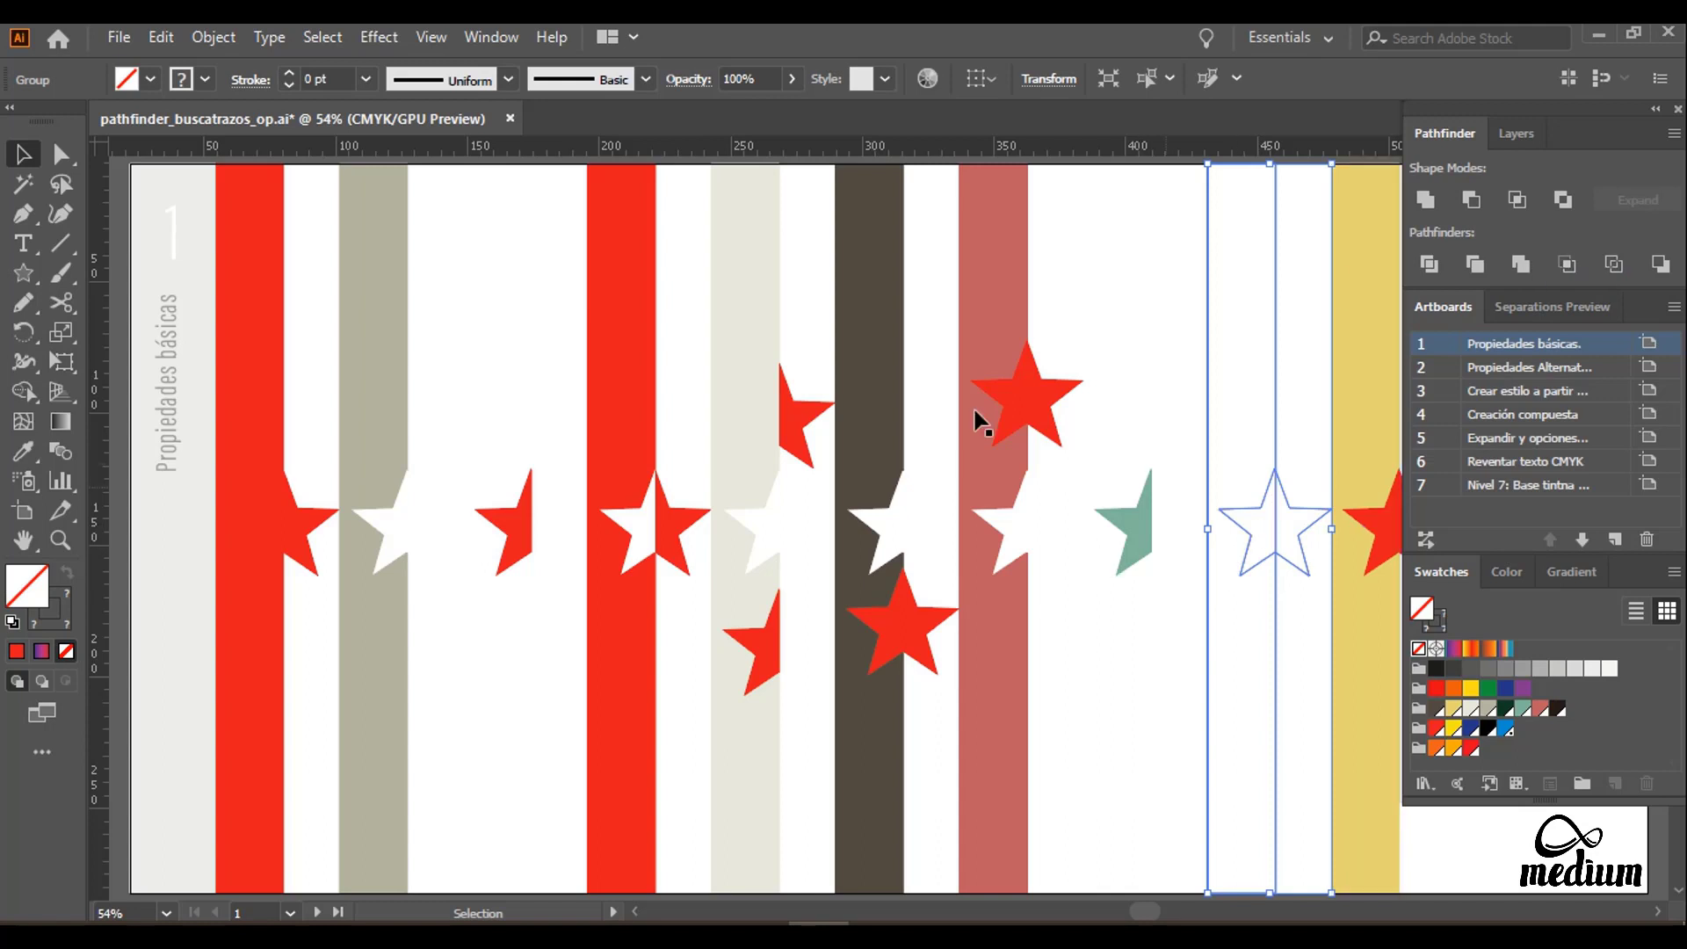
left_click(365, 79)
left_click(395, 268)
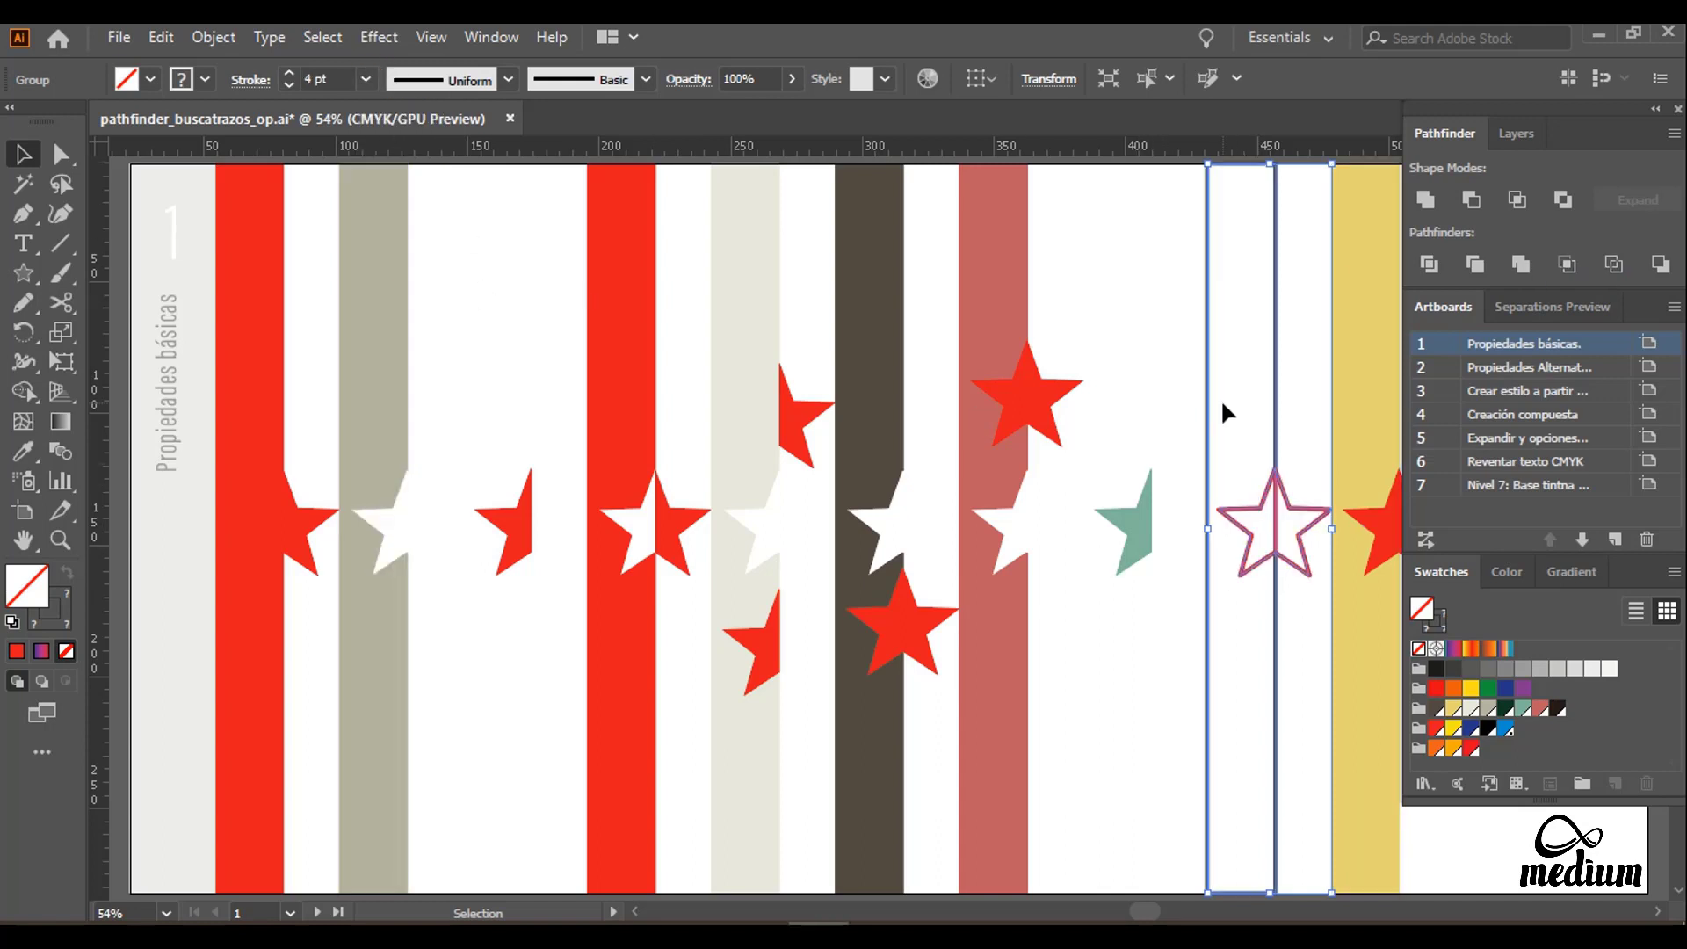
Step: Ungroup the outlined ninth pair and move the star's right half outline up
left_click(1219, 409)
left_click(1247, 517)
right_click(1285, 499)
left_click(1358, 260)
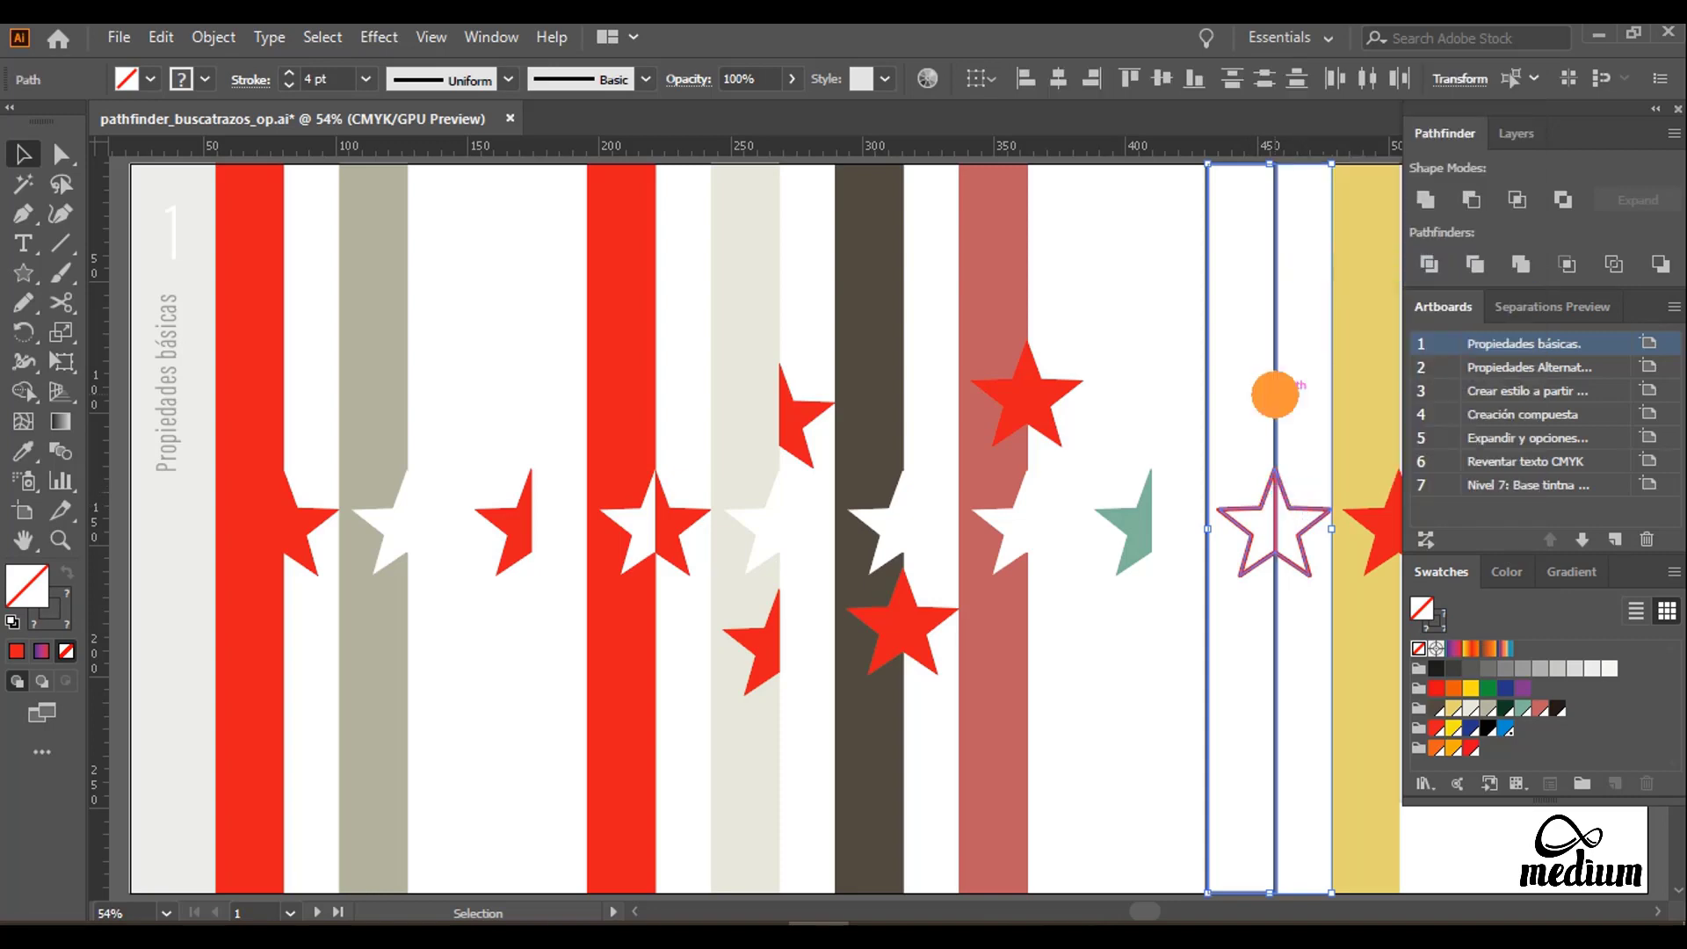
left_click(1292, 459)
left_click_drag(1299, 509, 1307, 412)
left_click(1304, 515)
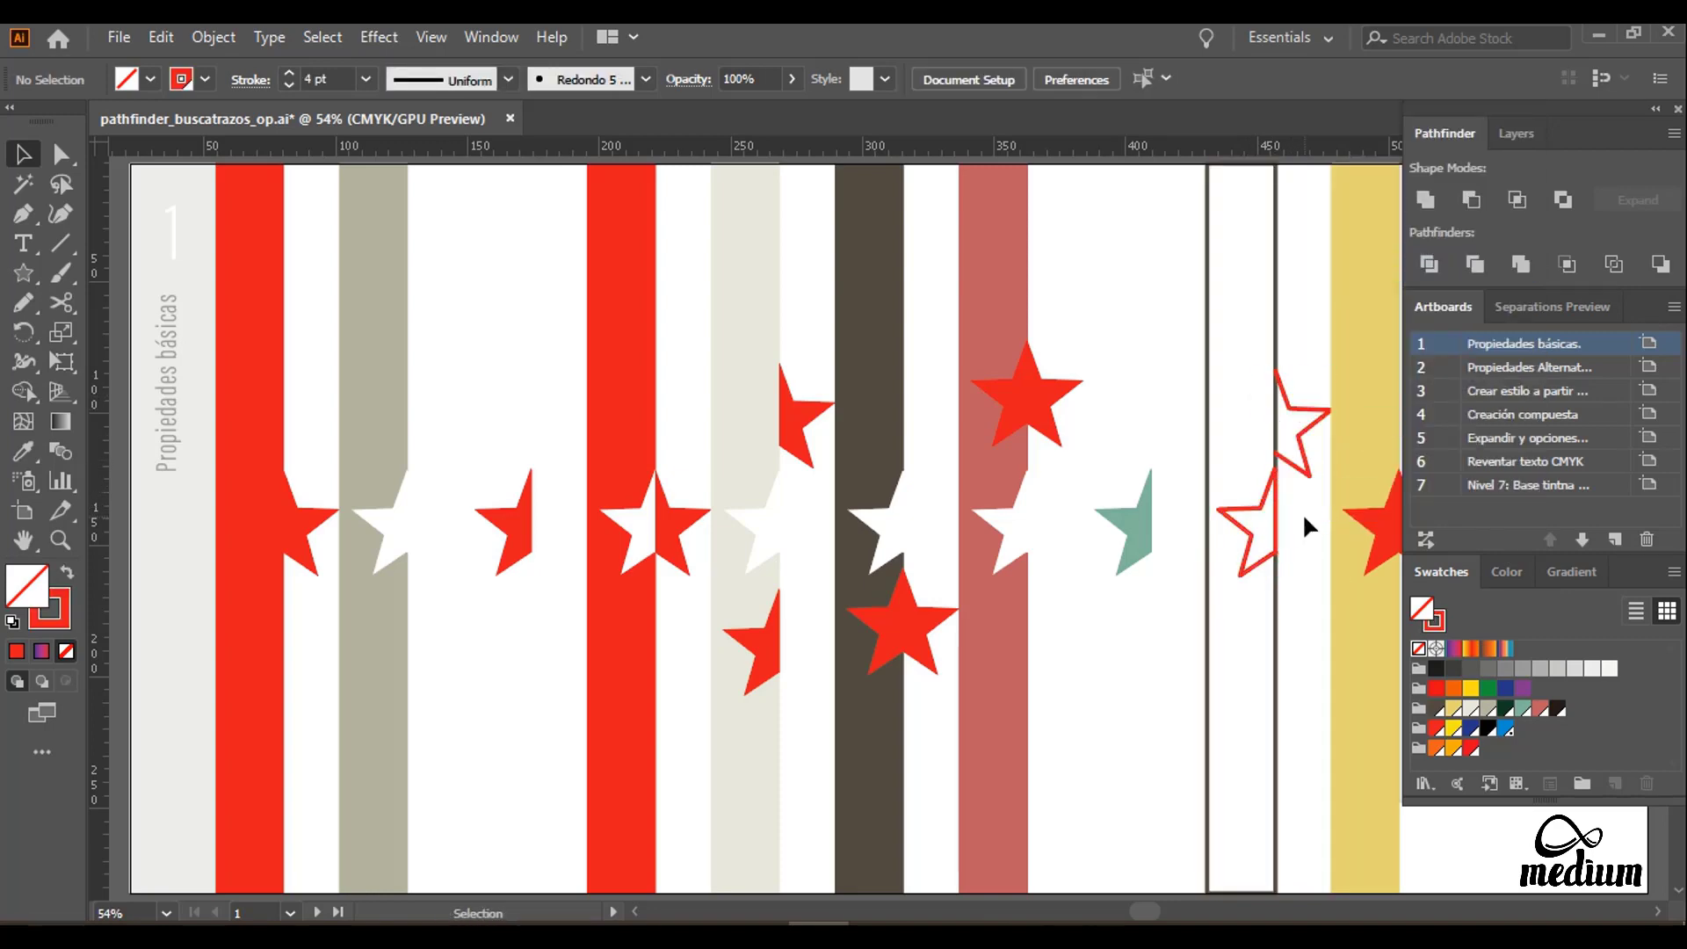
Step: Apply Minus Back to the yellow rectangle and its star at the end of the row
key("space")
left_click_drag(1304, 517, 1141, 512)
left_click_drag(1255, 456, 1202, 529)
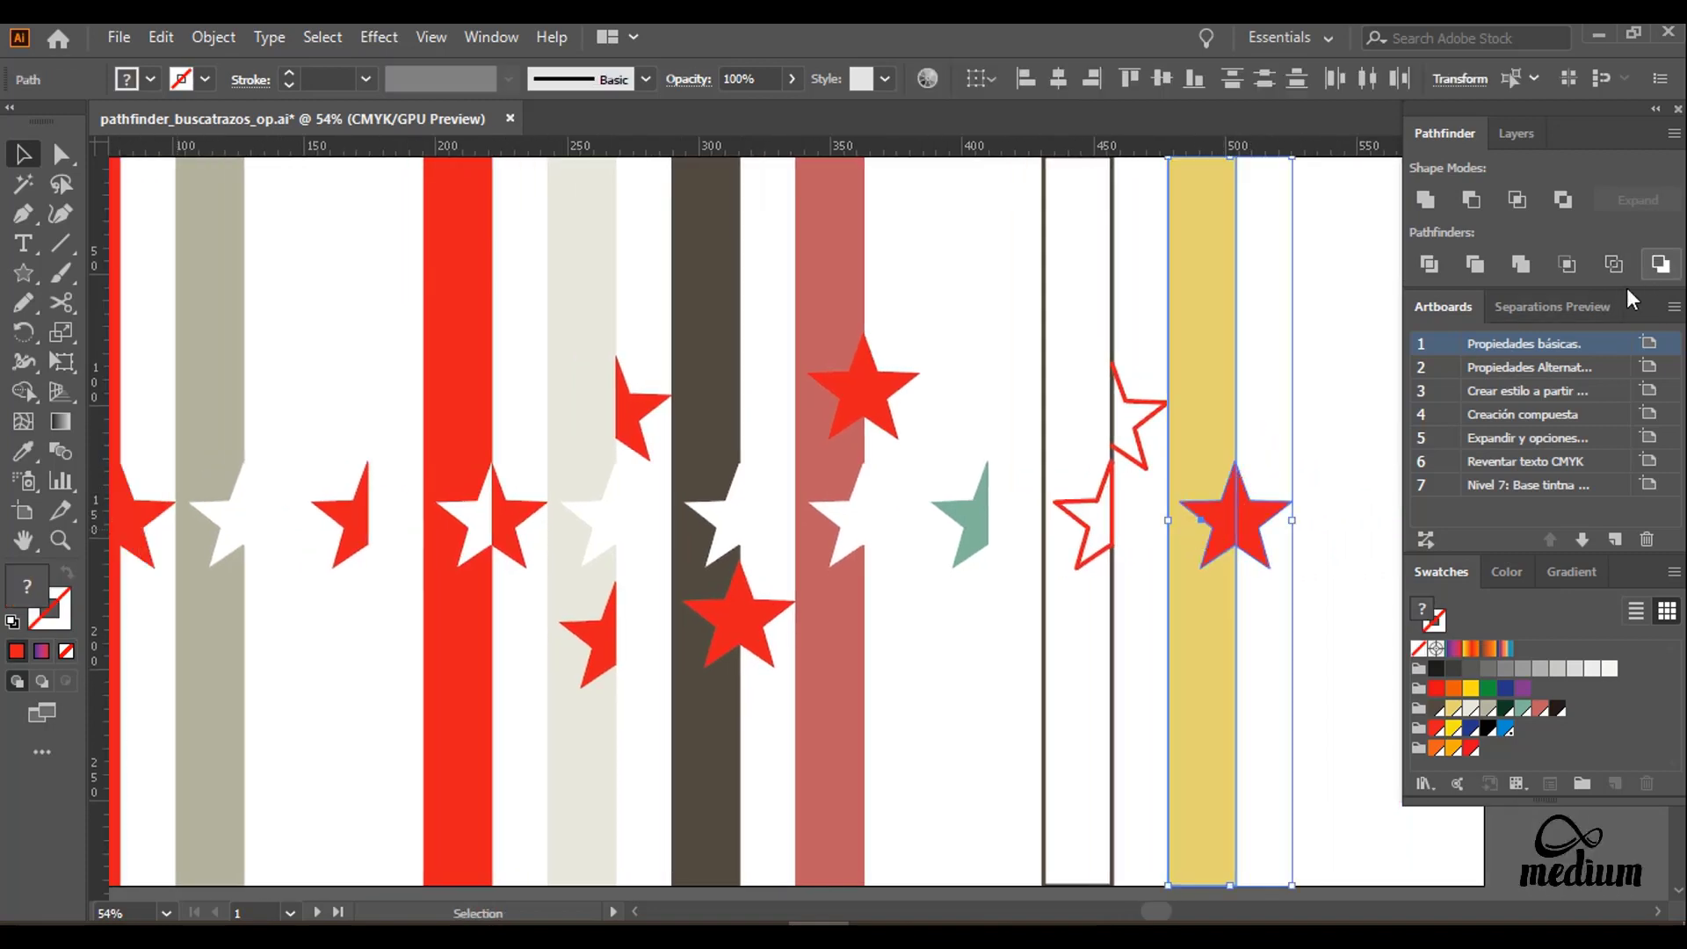
left_click(1658, 262)
key("space")
left_click_drag(616, 606, 752, 620)
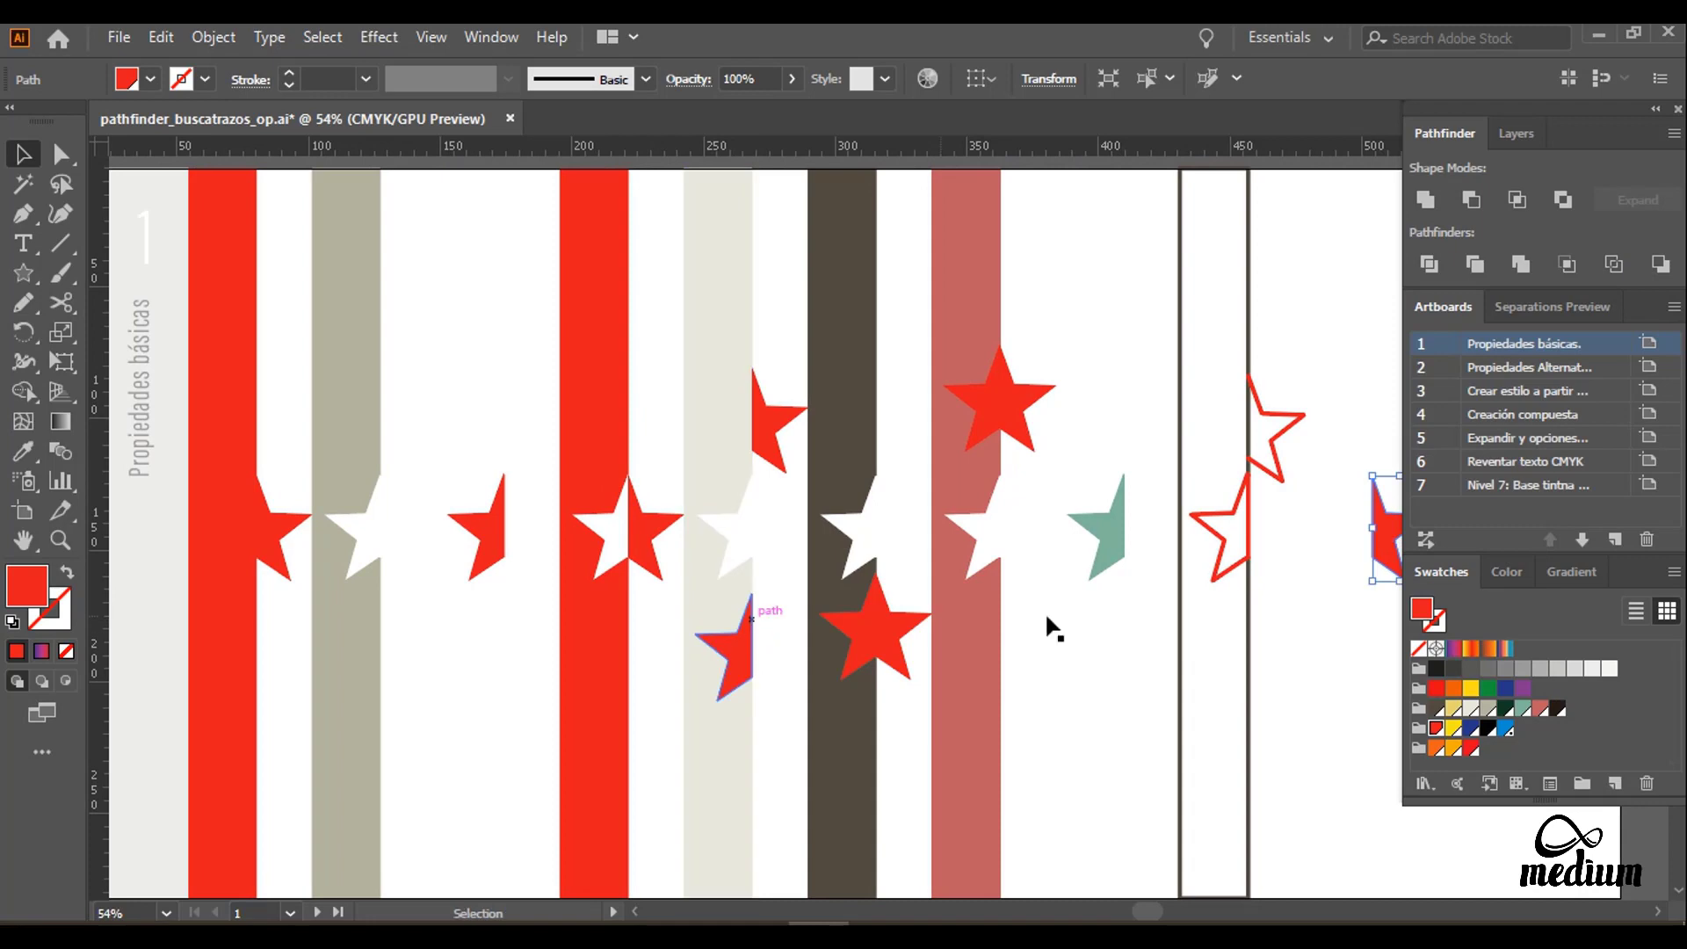
Step: Go to artboard 2, Propiedades Alternativas, and delete all its existing strips and stars
double_click(1417, 369)
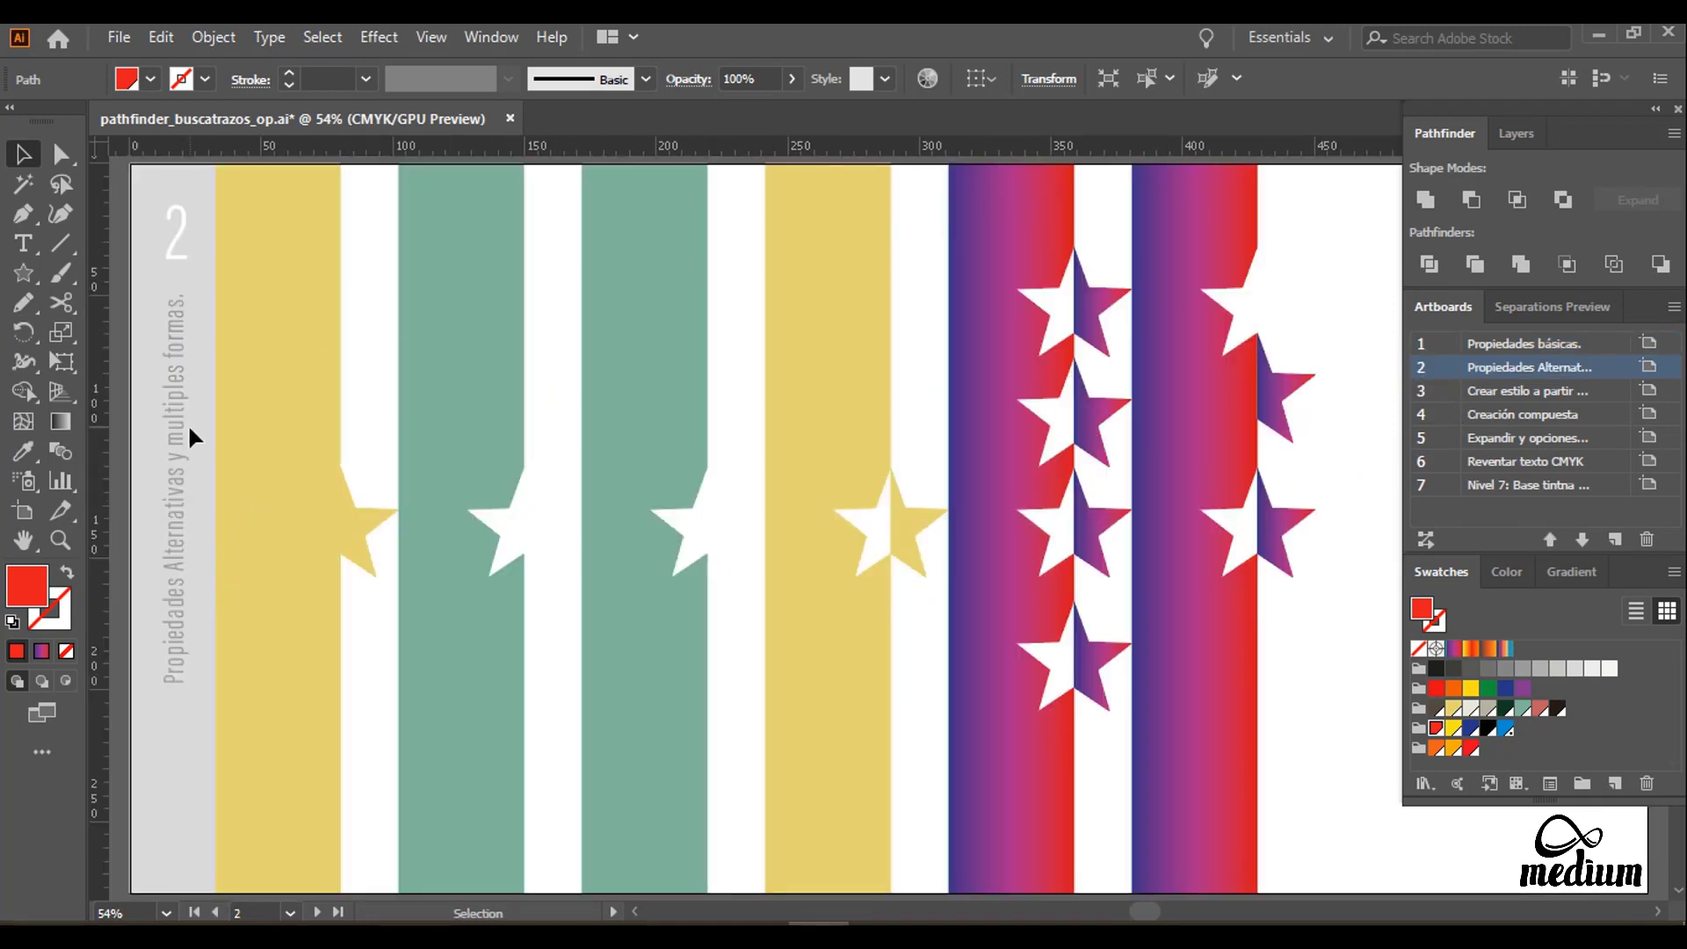
left_click_drag(1308, 198, 303, 687)
key("Delete")
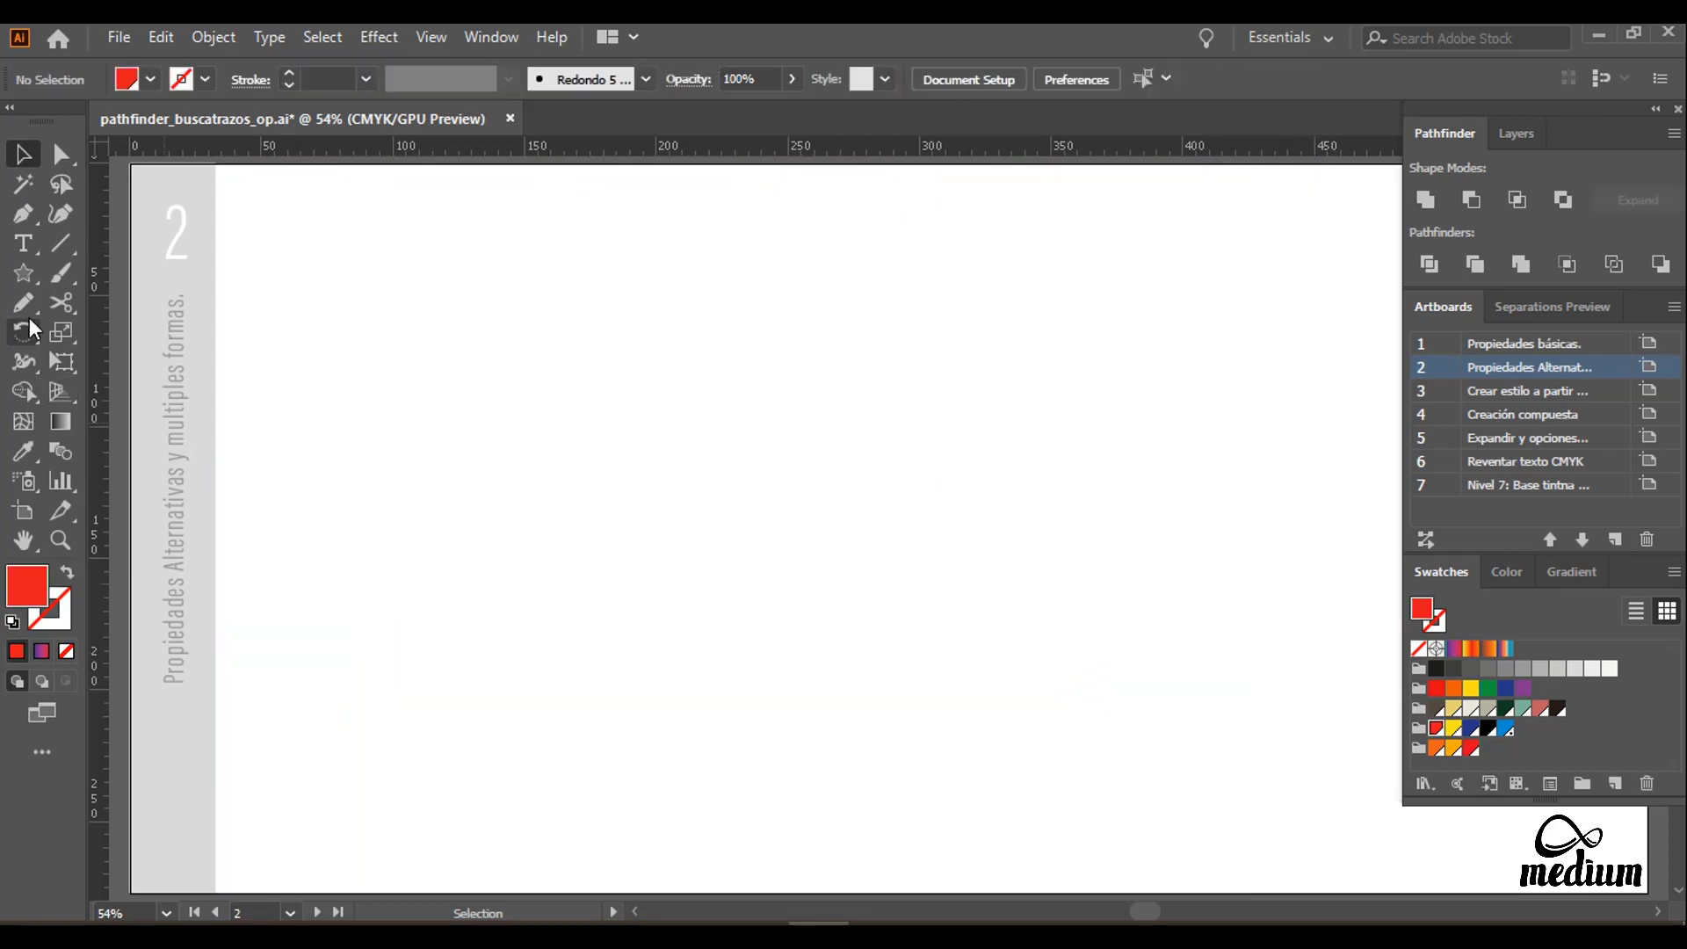
Step: Draw a wide red vertical rectangle over the full height of artboard 2, right beside the grey label strip
left_click_drag(24, 272, 102, 272)
left_click_drag(216, 164, 343, 892)
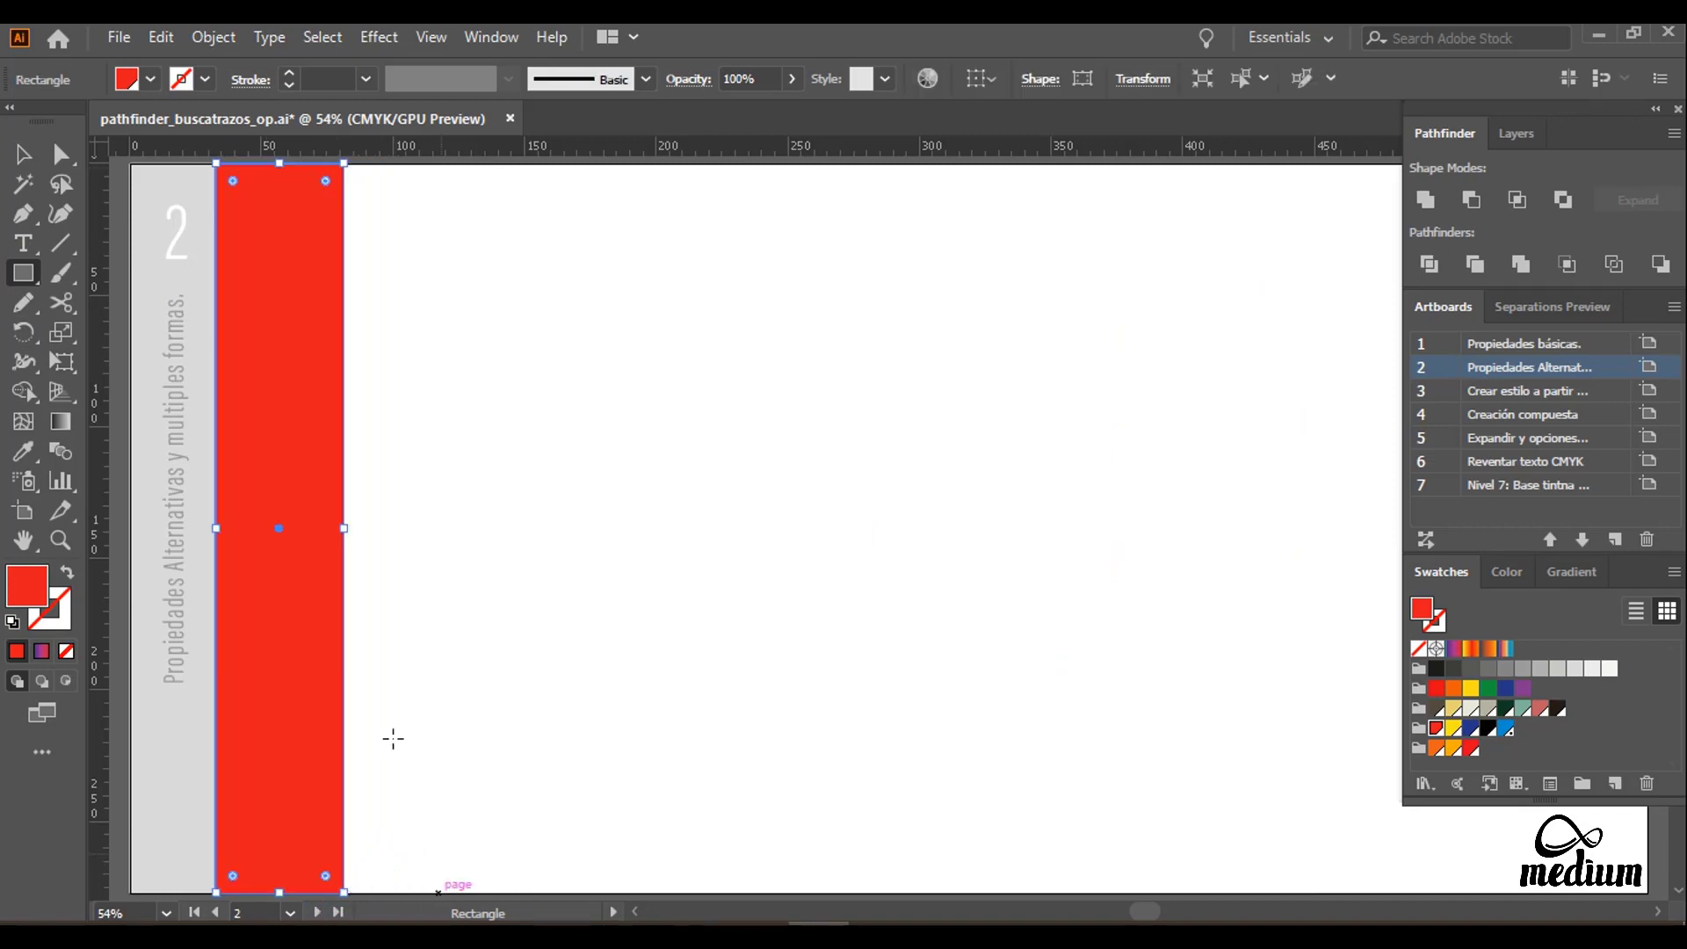
Step: Recolour the strip dark brown and add a dusty-red five-pointed star at mid-height, overlapping the strip's right edge
left_click_drag(24, 273, 24, 272)
left_click_drag(103, 338, 123, 392)
left_click_drag(339, 527, 403, 545)
left_click_drag(403, 544, 413, 571)
key("v")
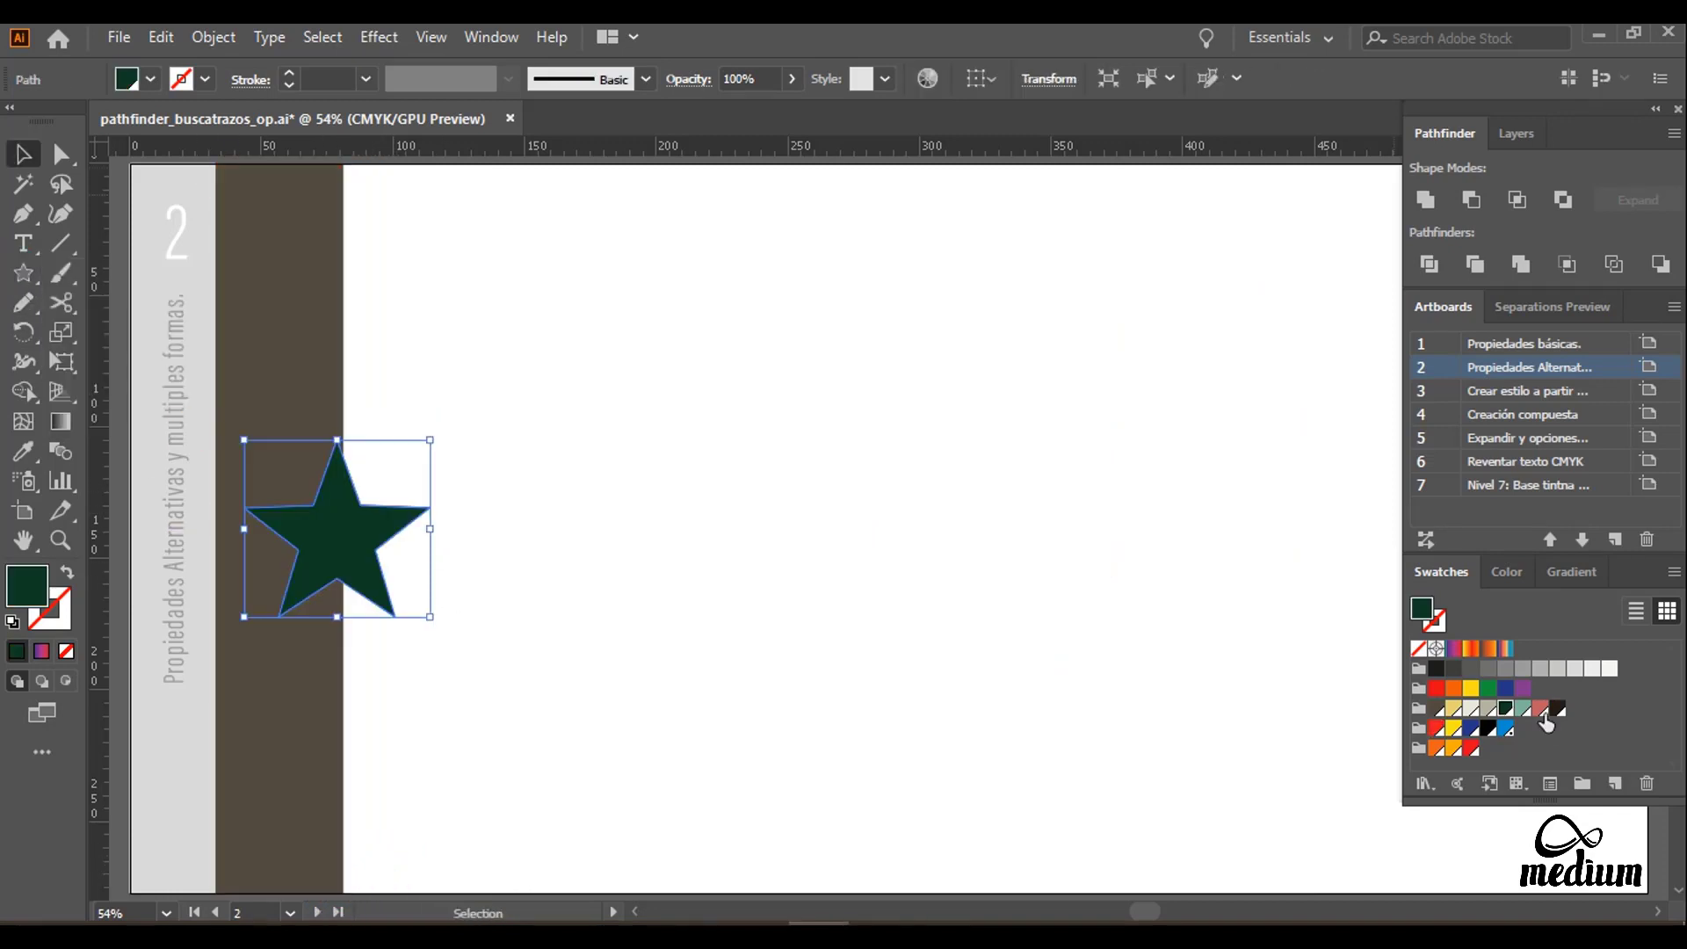
left_click(1540, 708)
Step: Duplicate the strip and star pair to the right and repeat the copy to form a row of six pairs
left_click(434, 385)
left_click_drag(434, 385, 283, 452)
left_click_drag(283, 452, 496, 453)
key("ctrl+d")
key("ctrl+d")
key("ctrl+d")
key("ctrl+d")
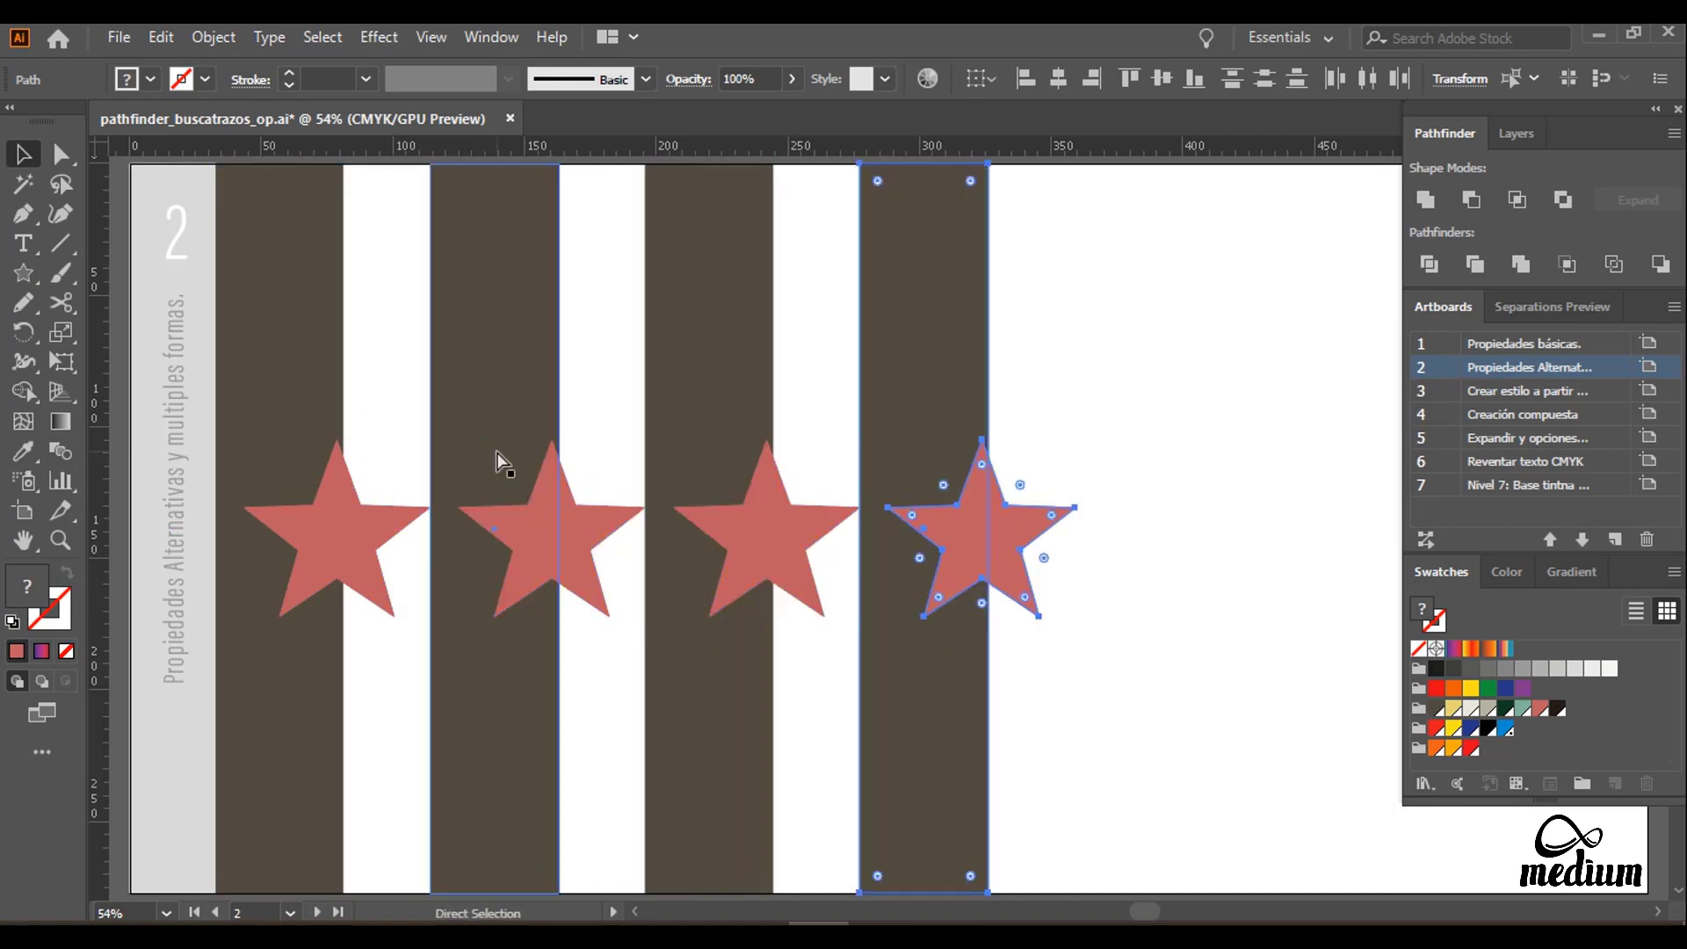
left_click(583, 399)
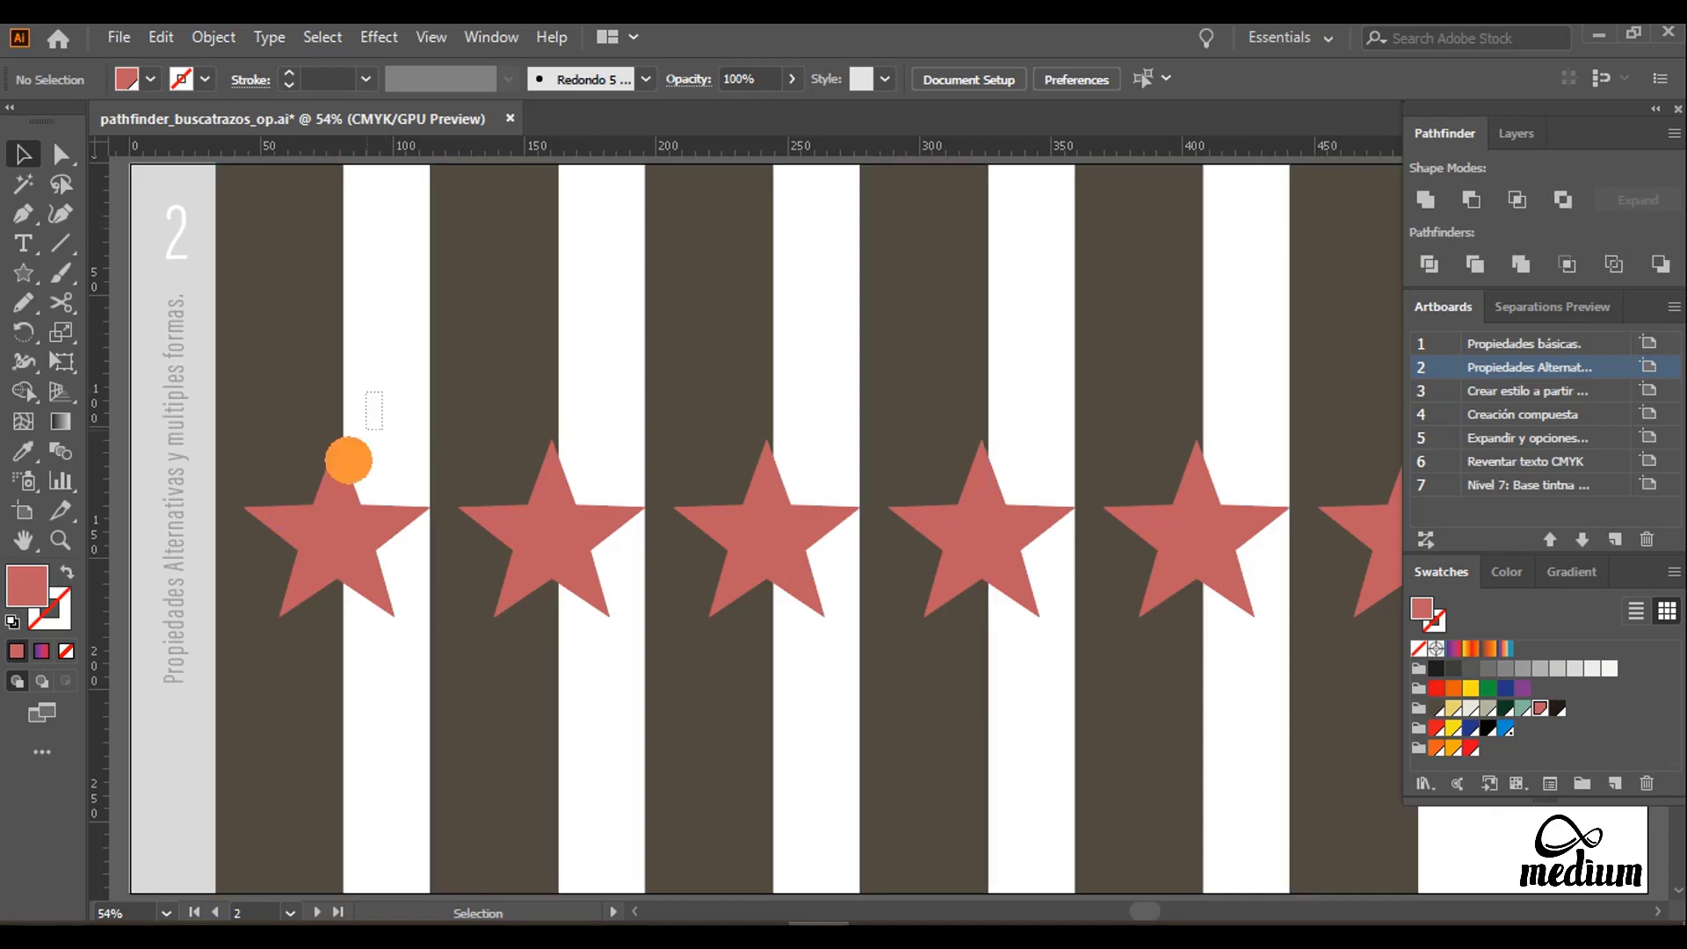
Step: Unite the first pair as an editable compound shape and move its star down within the compound
left_click(346, 456)
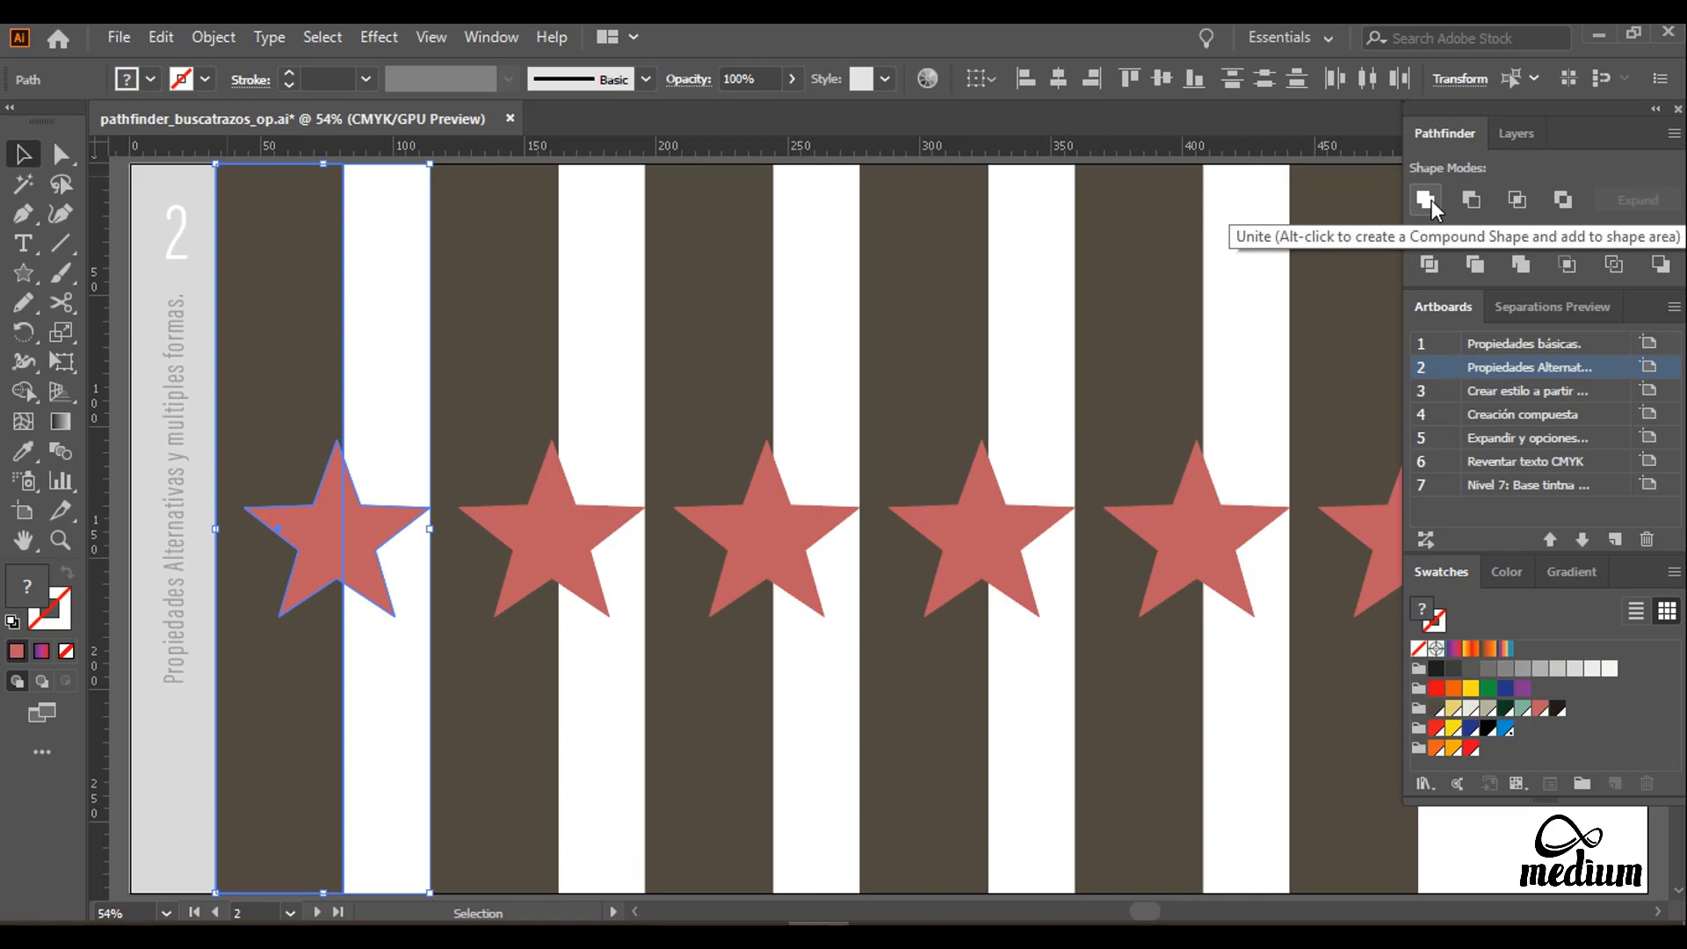
left_click(1425, 198, "alt")
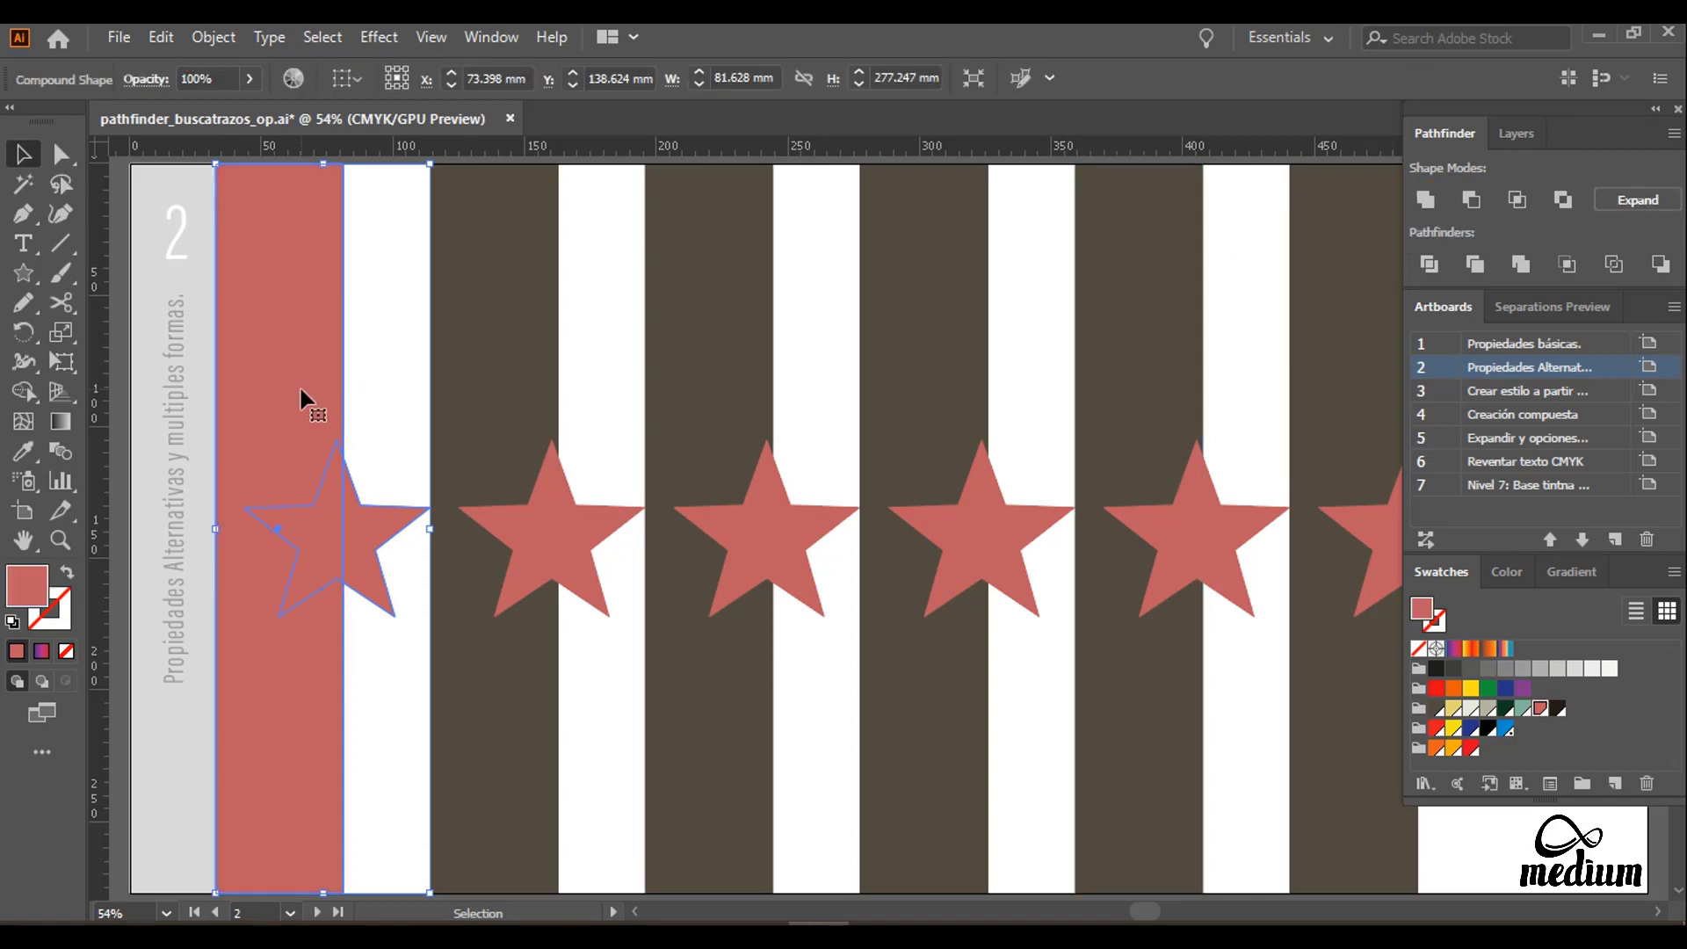
left_click(377, 384)
left_click(316, 425)
left_click(376, 436)
left_click(350, 514)
double_click(362, 496)
left_click_drag(360, 527, 360, 701)
double_click(365, 456)
left_click(397, 571)
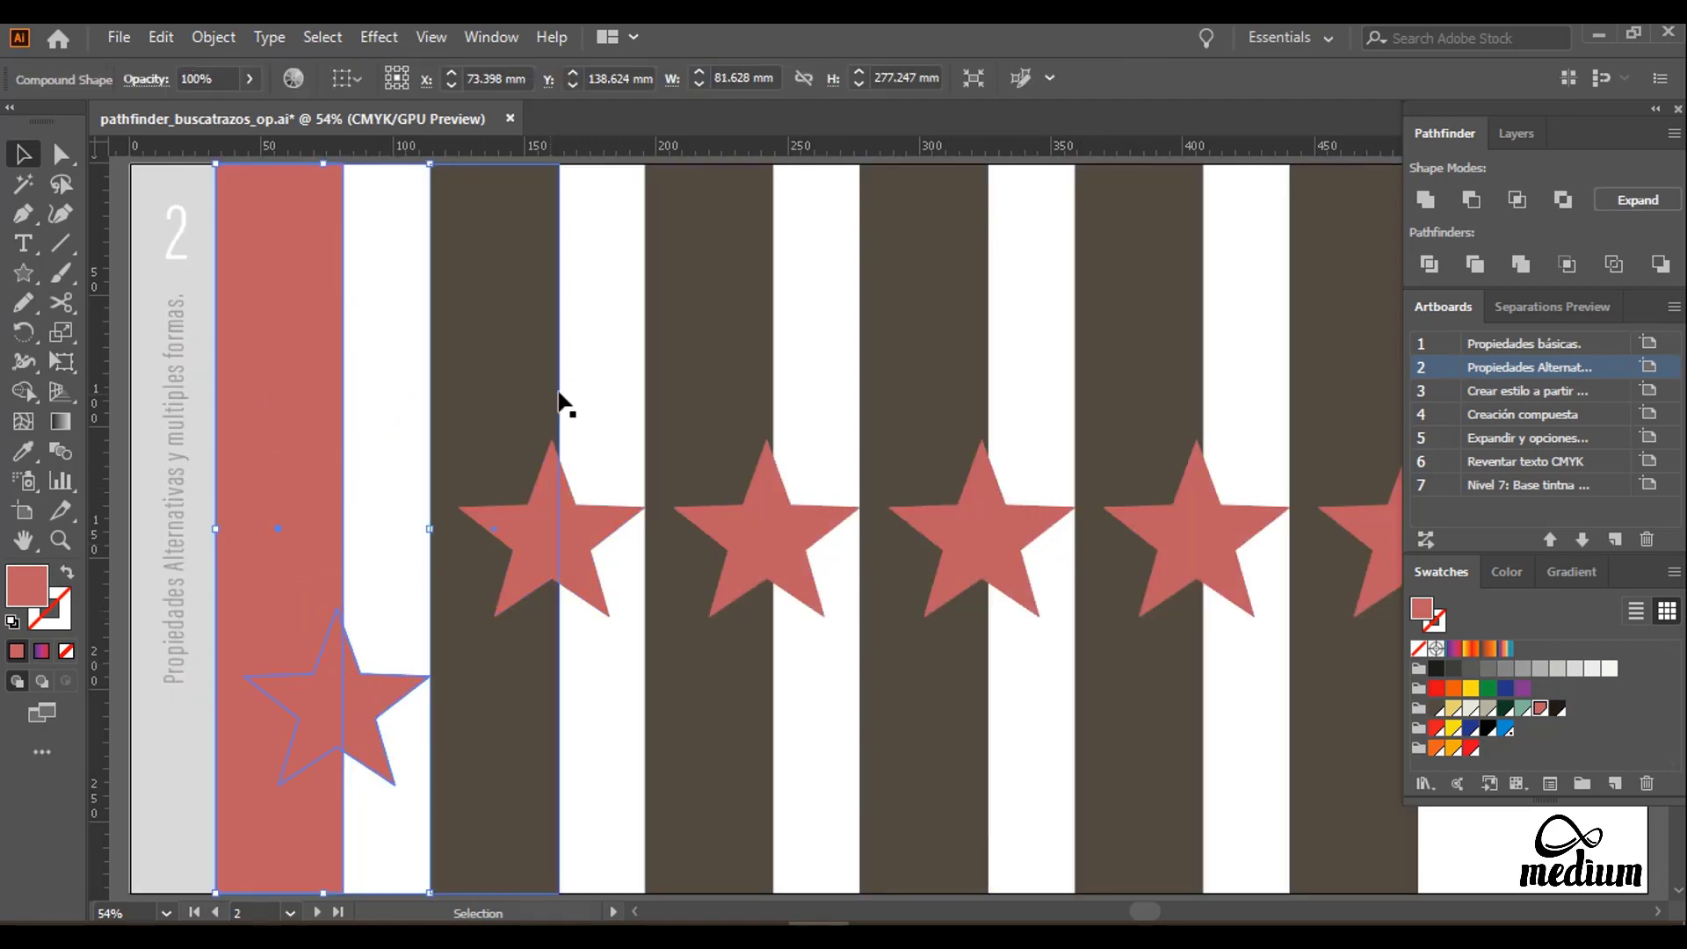
Step: Apply Minus Front to the second pair as an editable compound shape and move its star up the strip
left_click(516, 493)
left_click(1465, 201)
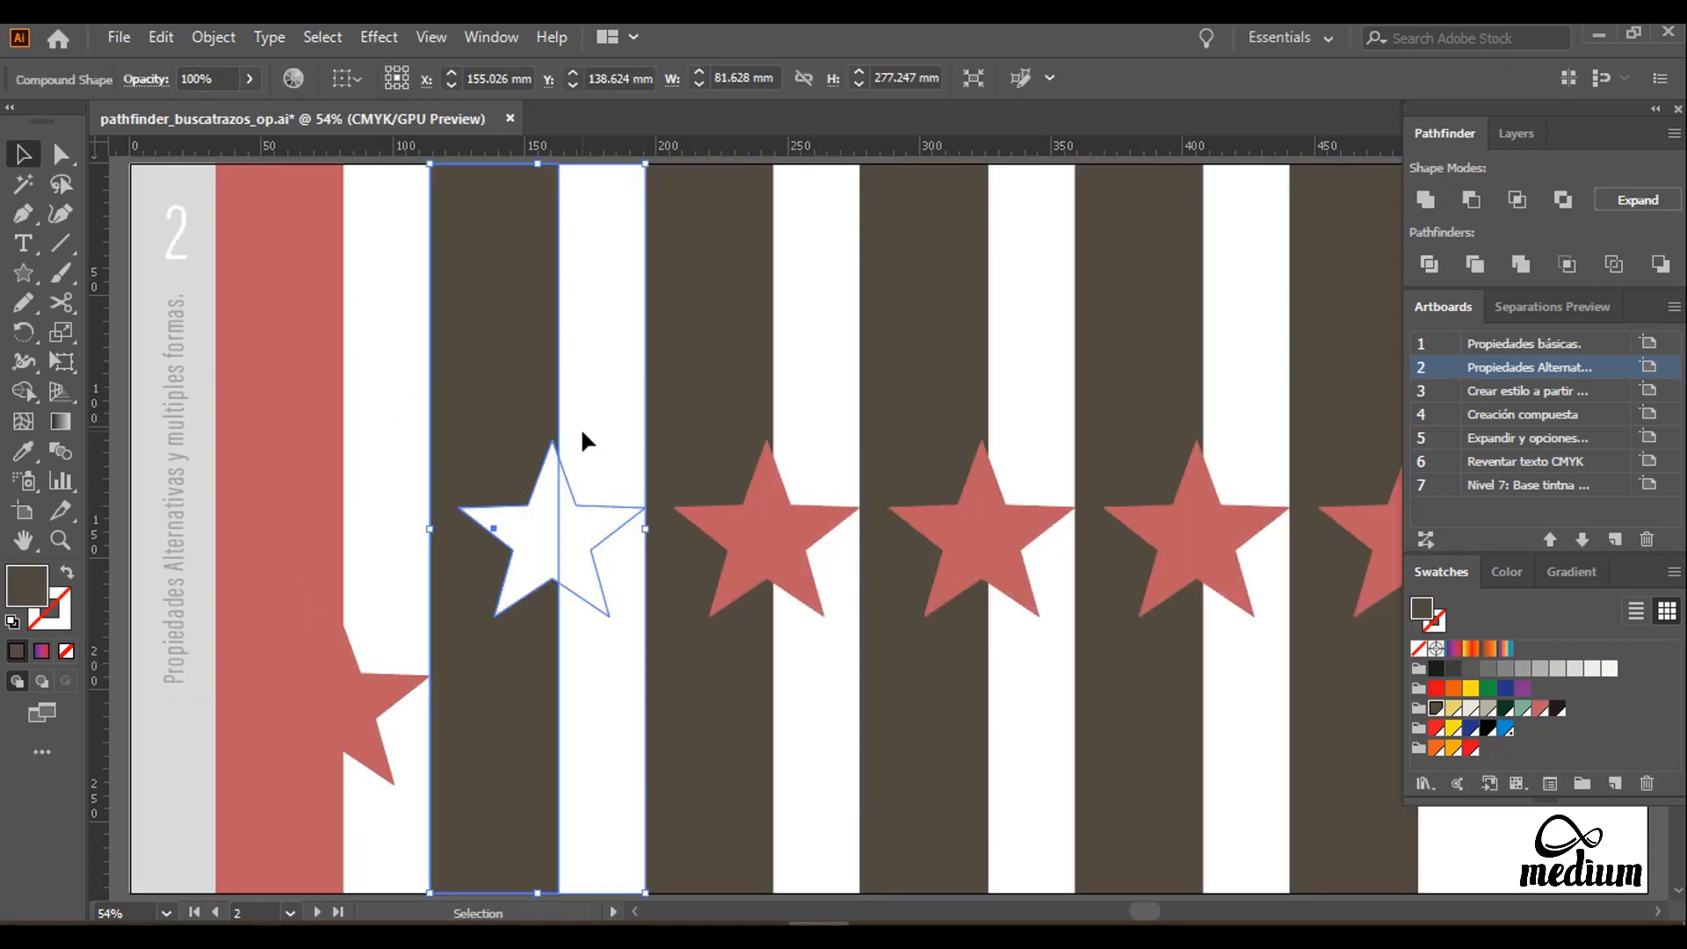
double_click(576, 498)
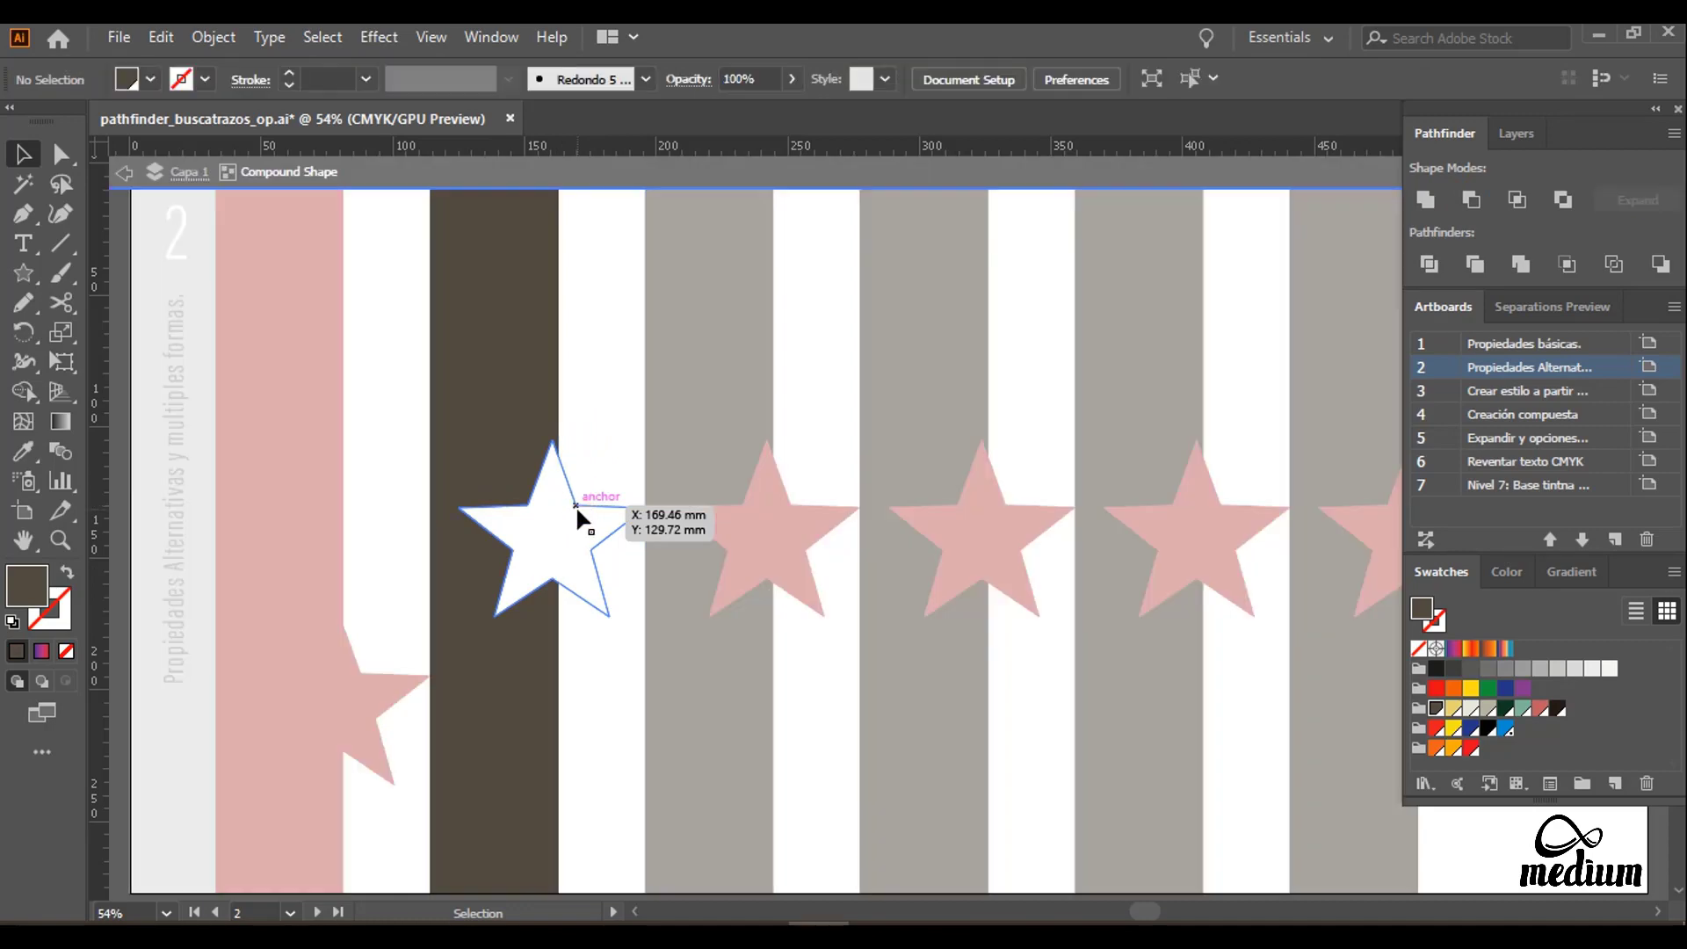
left_click_drag(577, 504, 579, 309)
double_click(796, 478)
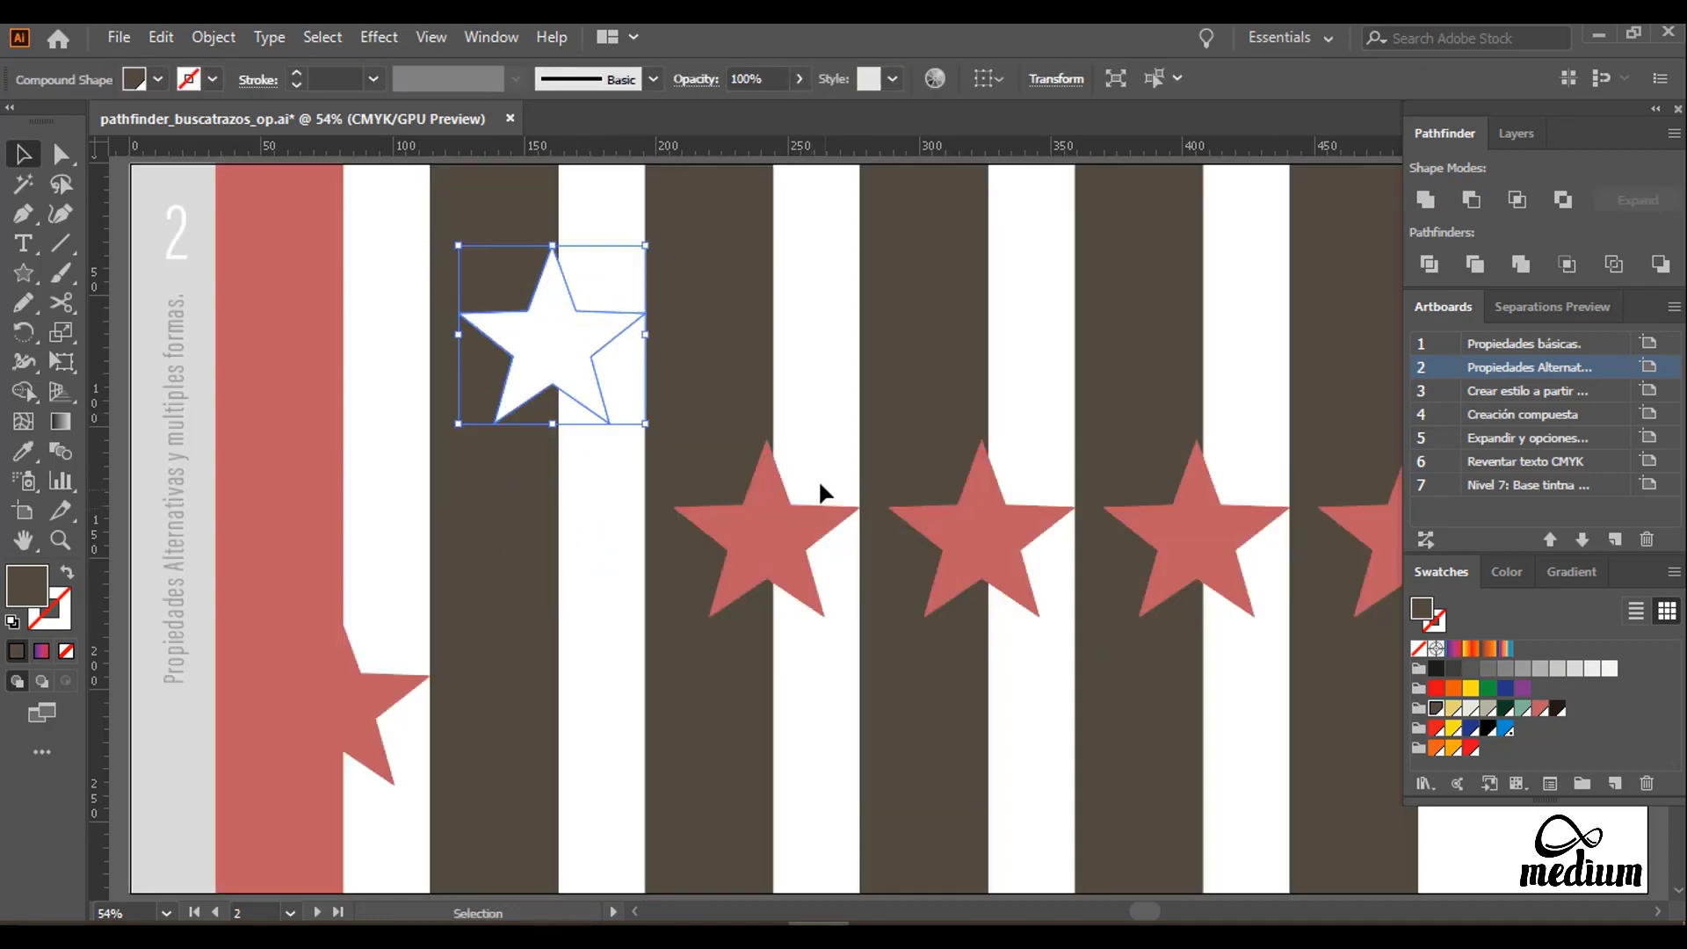
Step: Apply Intersect to the third pair as an editable compound shape and move its star down
left_click(726, 516)
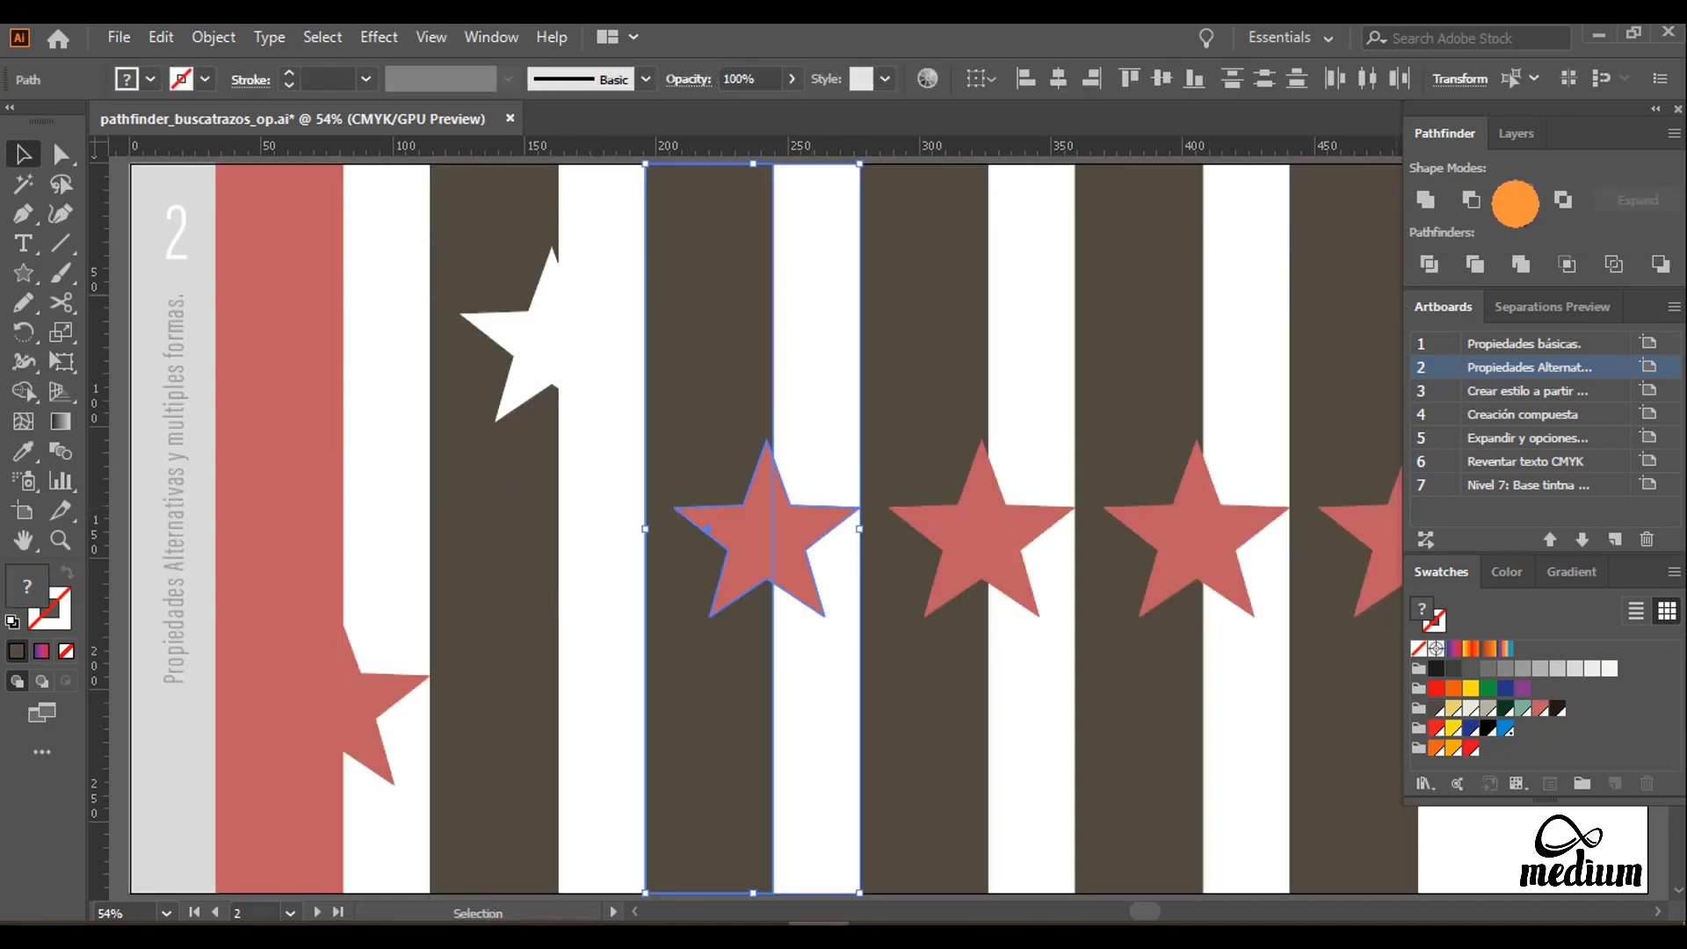
left_click(1514, 200)
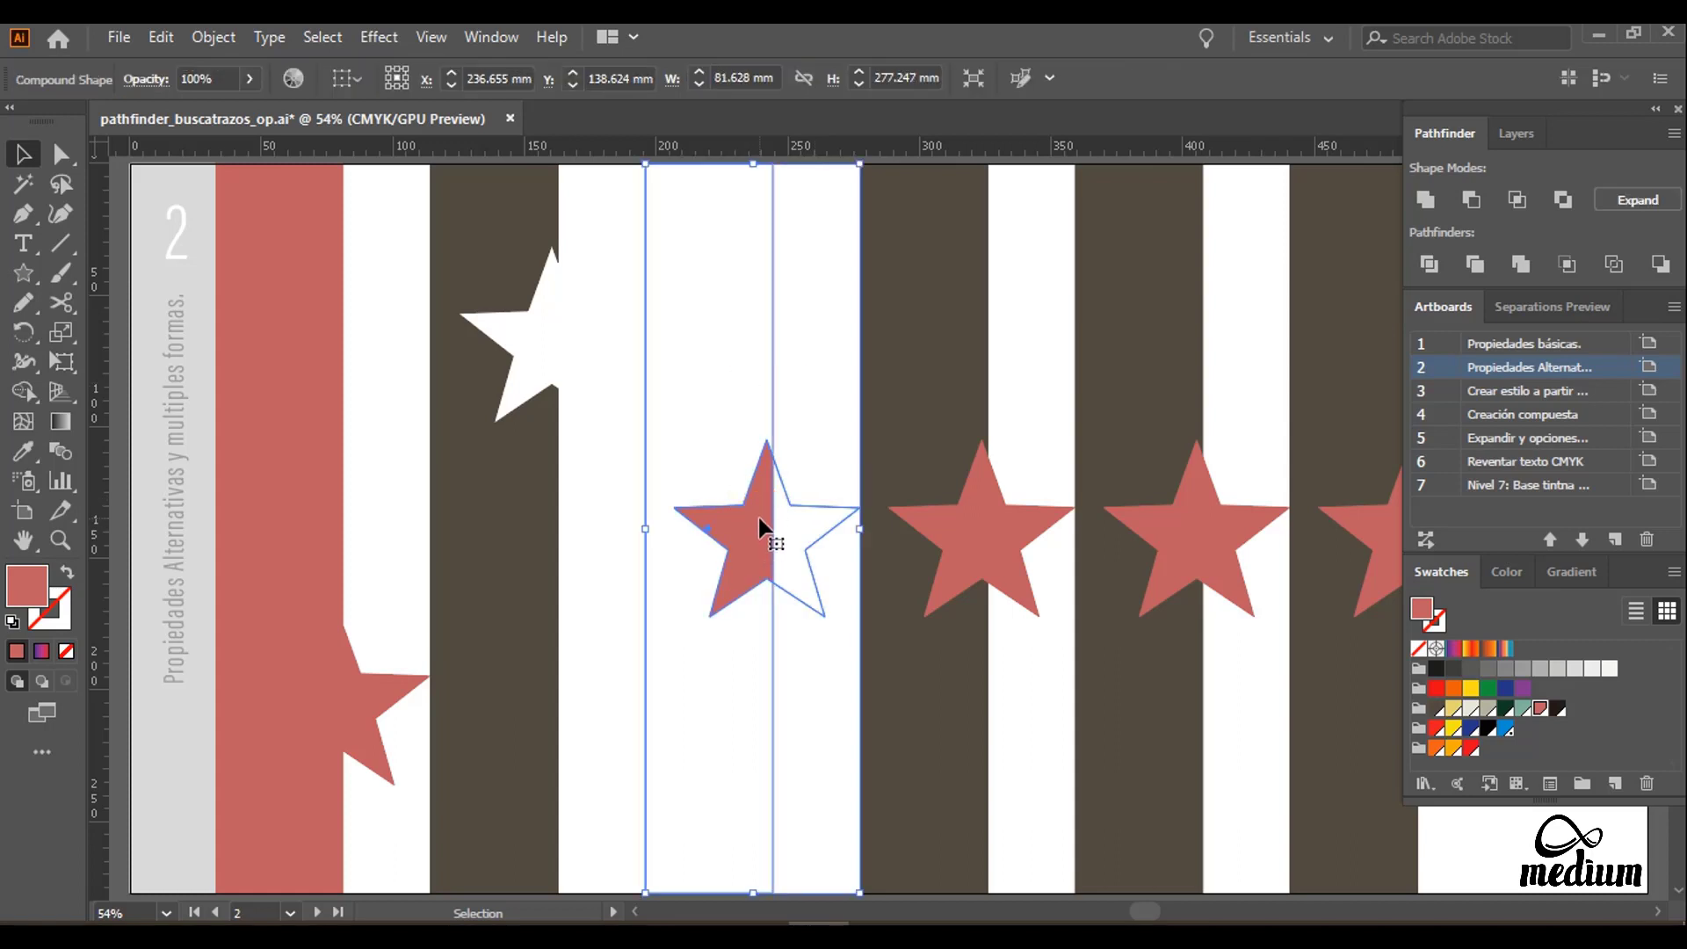
left_click(802, 426)
left_click(61, 154)
left_click_drag(748, 532, 734, 666)
key("v")
Step: Apply Exclude to the fourth pair as an editable compound shape and move its star up the strip
left_click_drag(1024, 399, 930, 513)
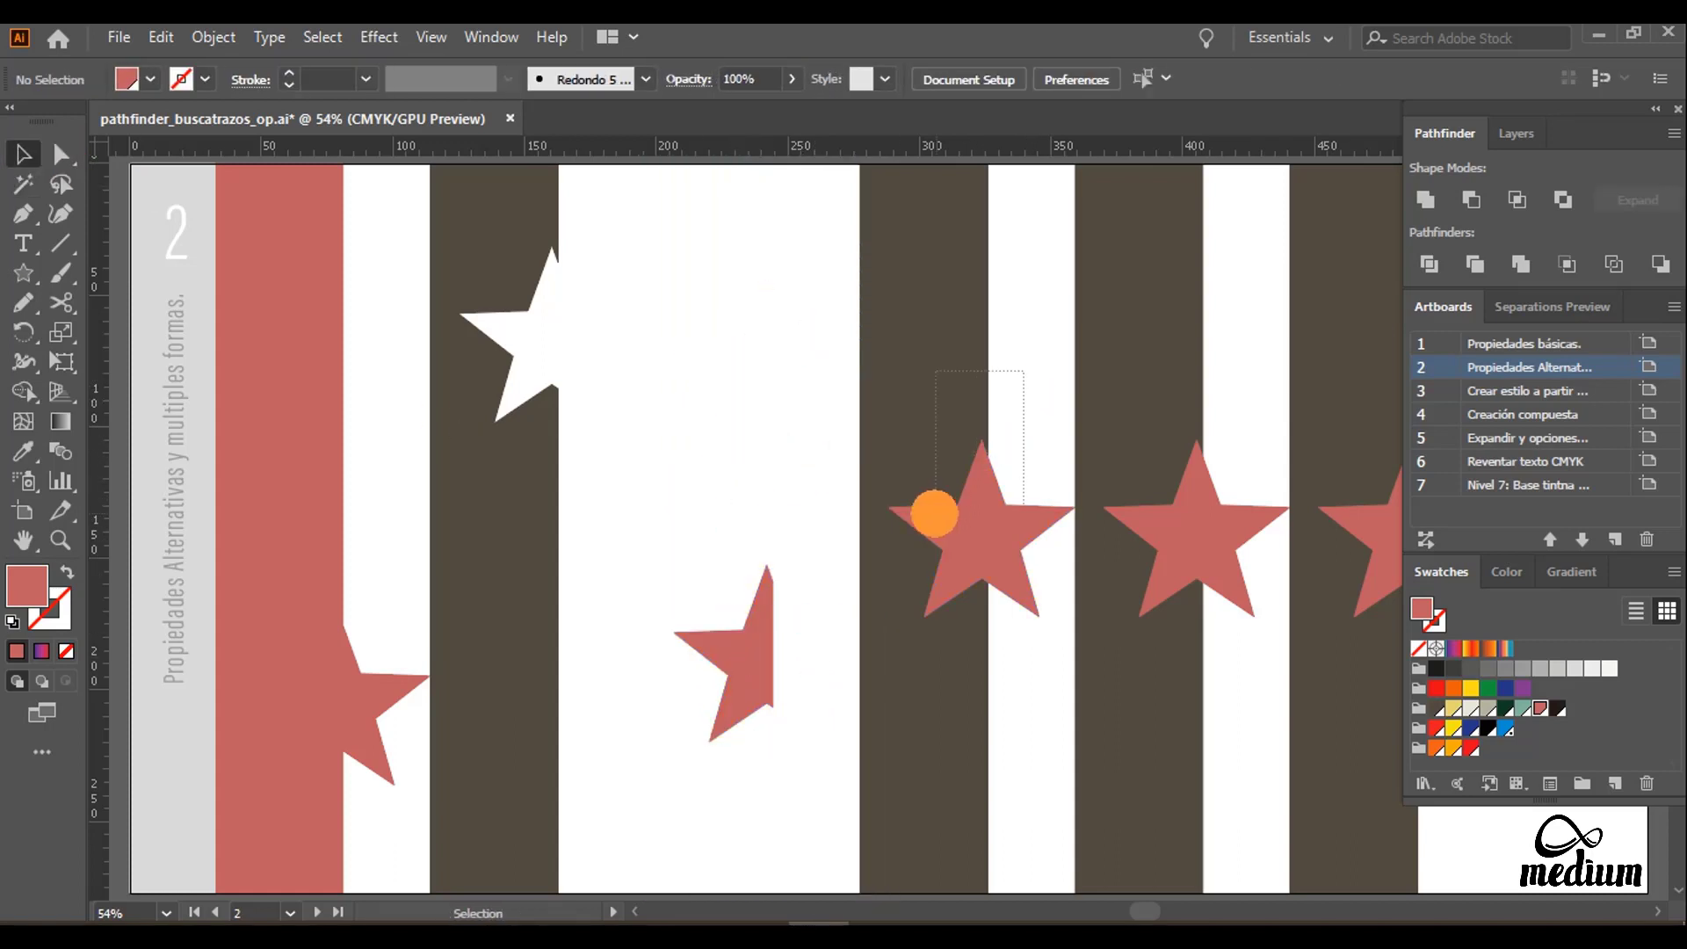
left_click(1561, 200)
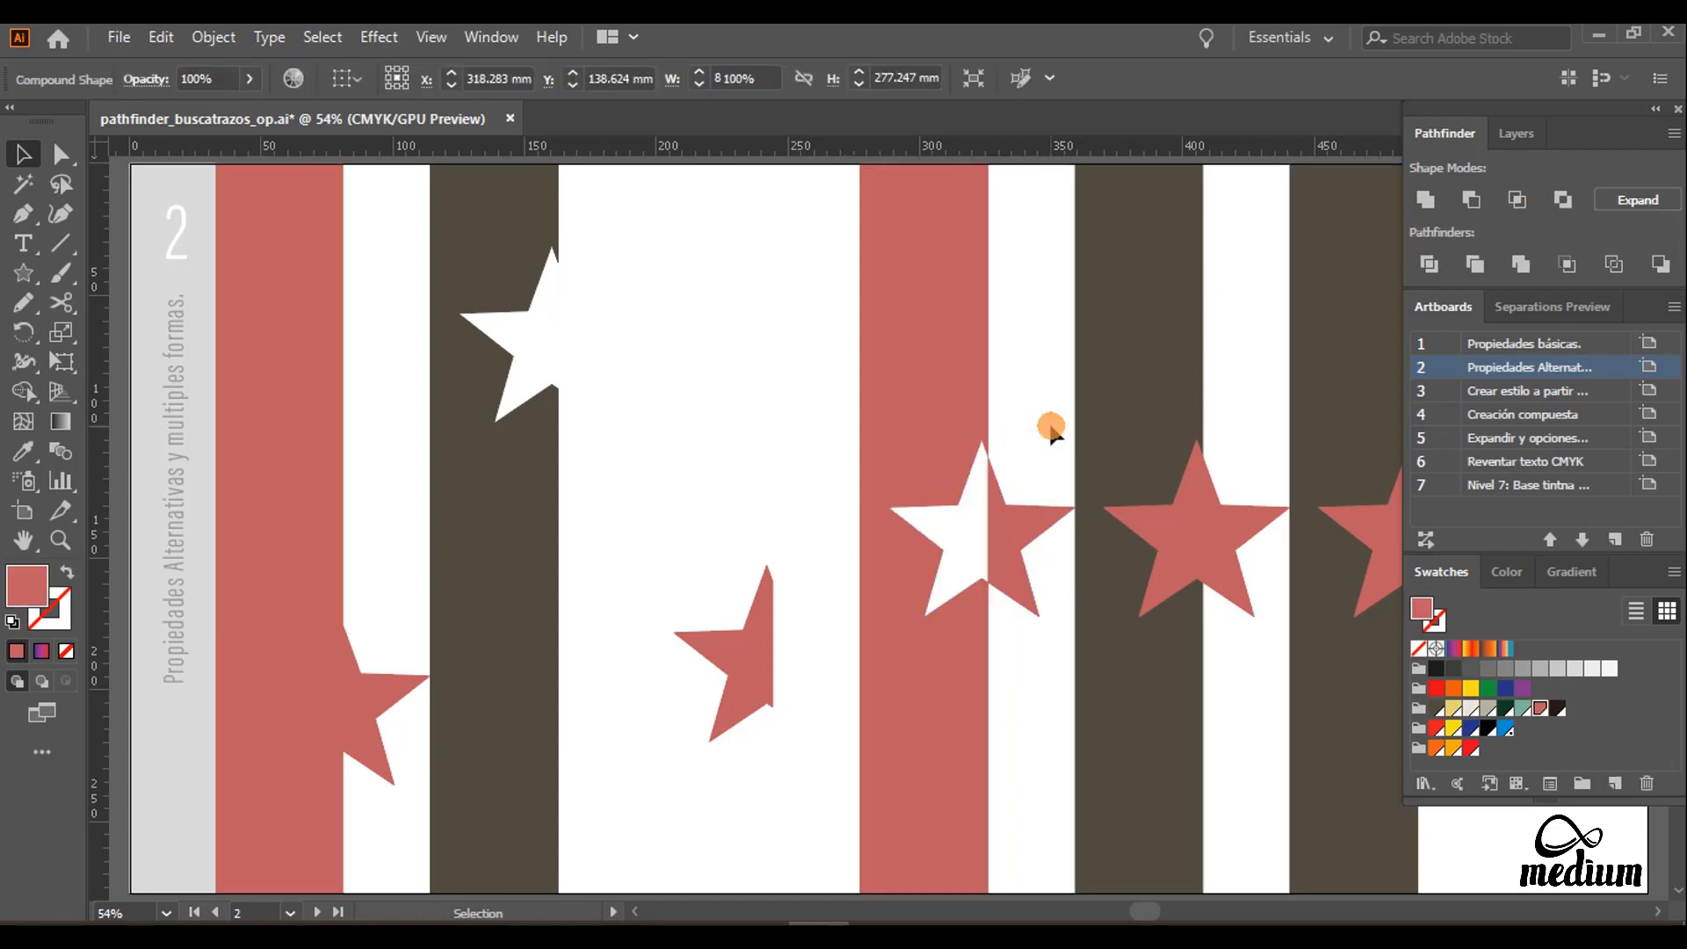
key("a")
left_click_drag(998, 545, 991, 374)
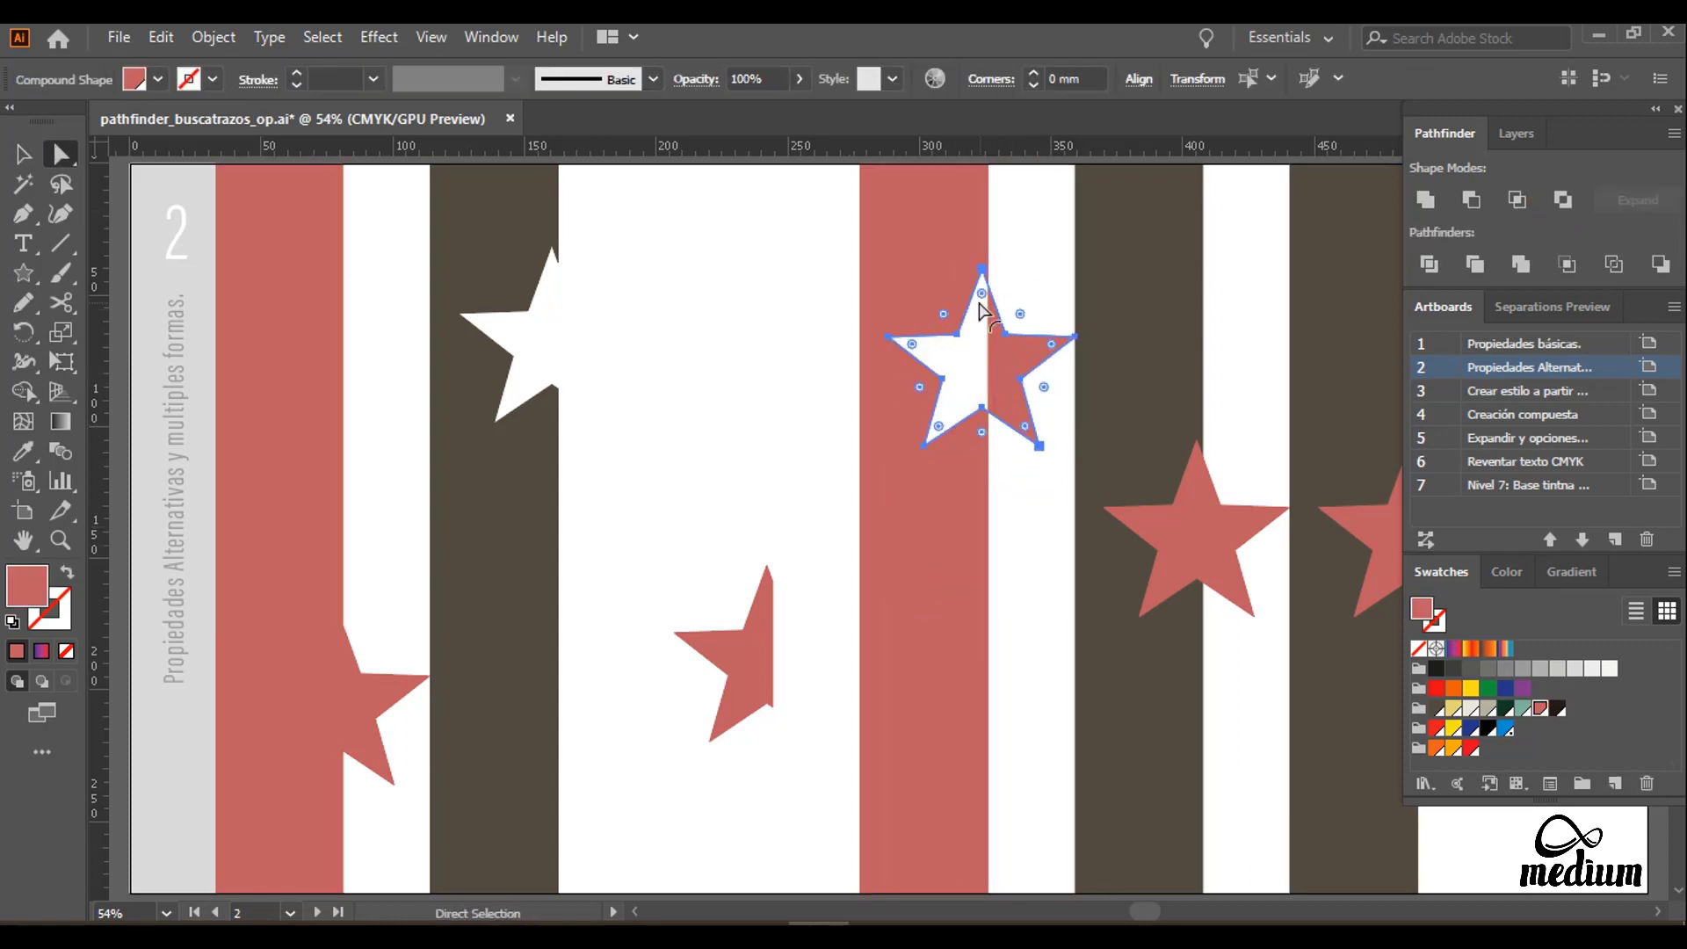
Step: Round the corners of the star in the excluded shape and place two copies of it below
mouse_move(979, 303)
left_mouse_down()
mouse_move(983, 331)
mouse_move(987, 301)
left_mouse_up()
left_click_drag(1005, 405, 1002, 620)
left_click(988, 610)
left_click(979, 406)
Step: Copy the cut-out star in the second strip downward twice to make a column of three
left_click_drag(538, 351, 519, 667)
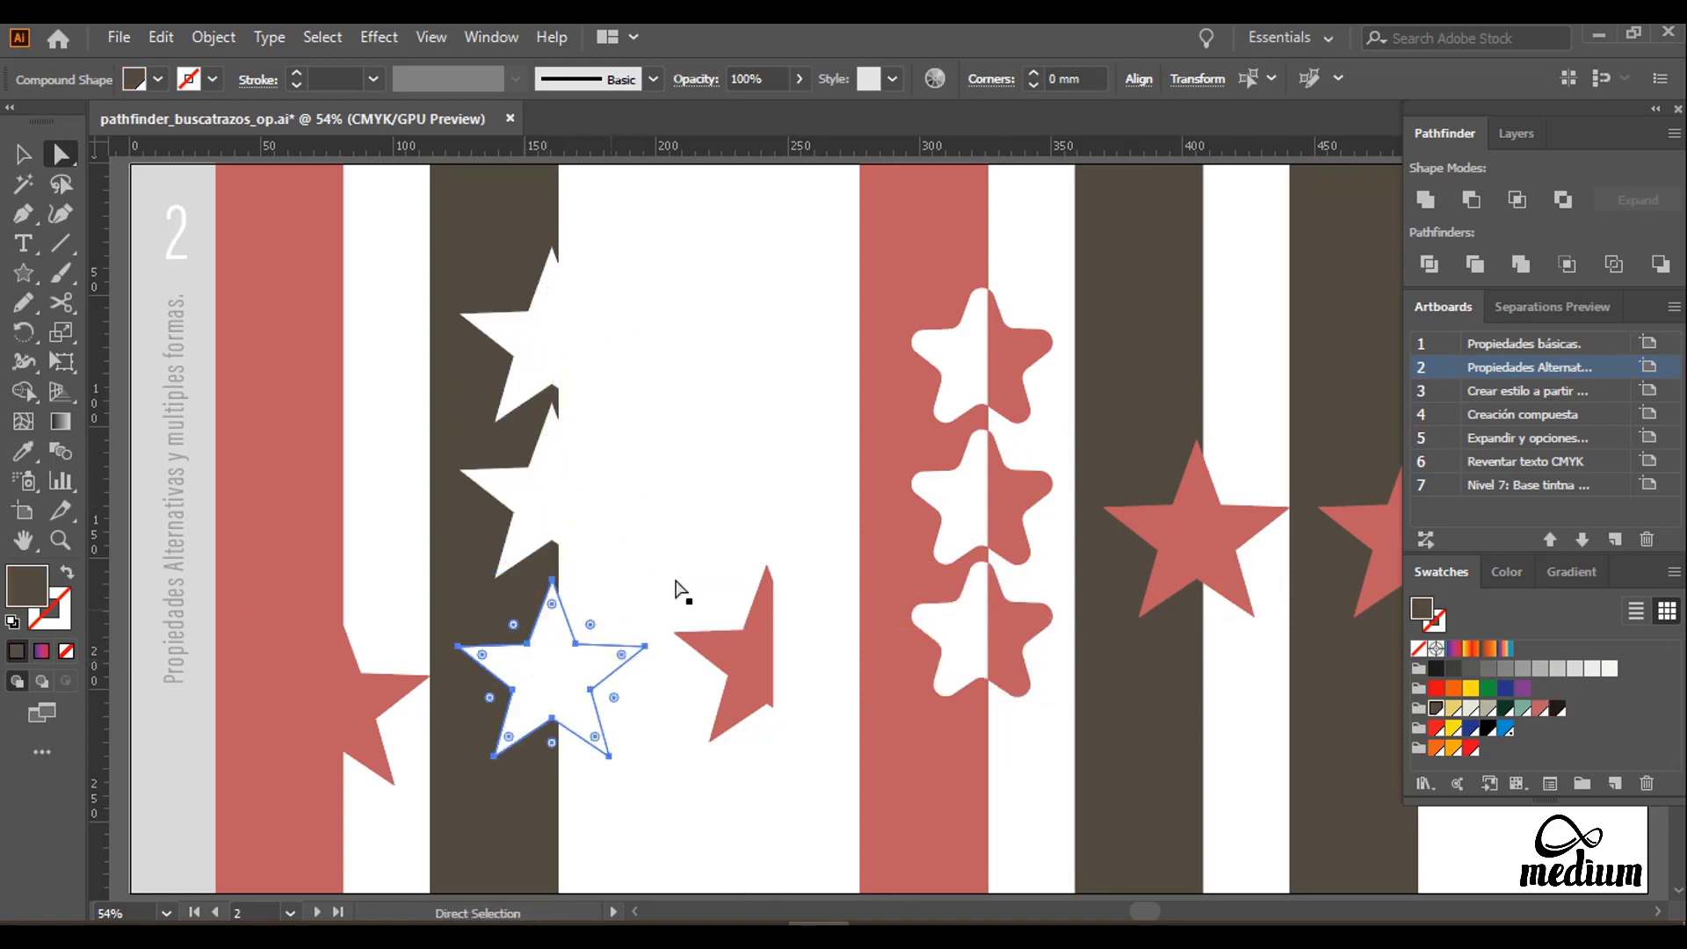
left_click(819, 470)
key("v")
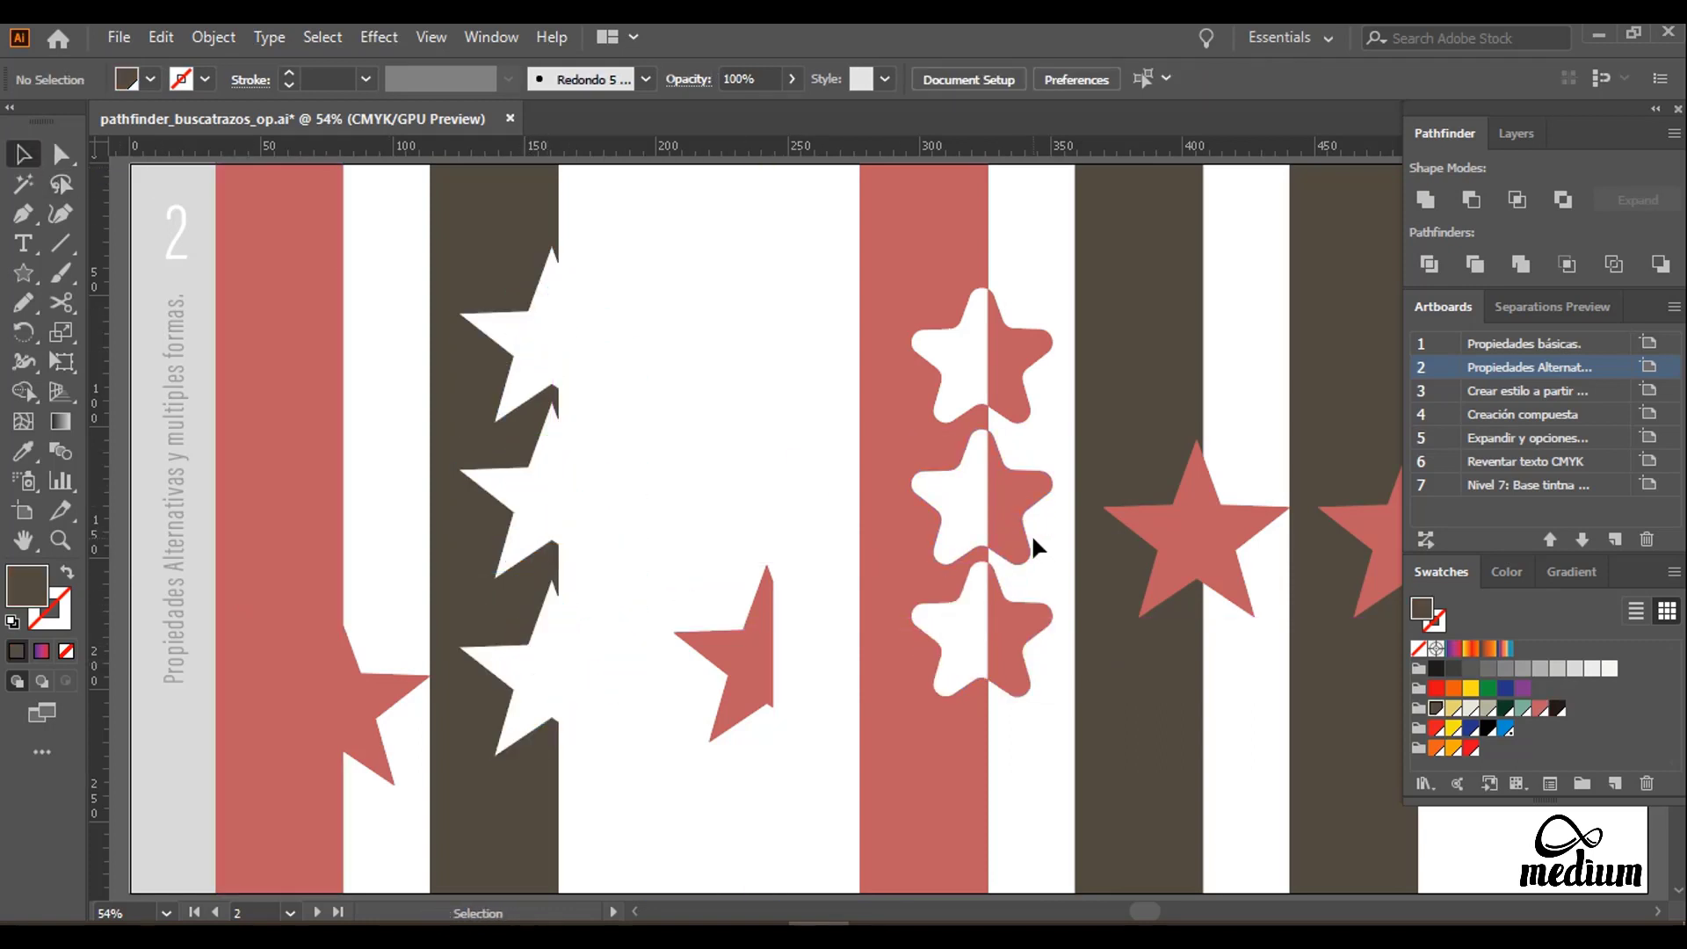
Step: Copy the stars on the fifth and sixth strips above and below, giving each strip three stars
key("space")
left_click_drag(1027, 536, 881, 541)
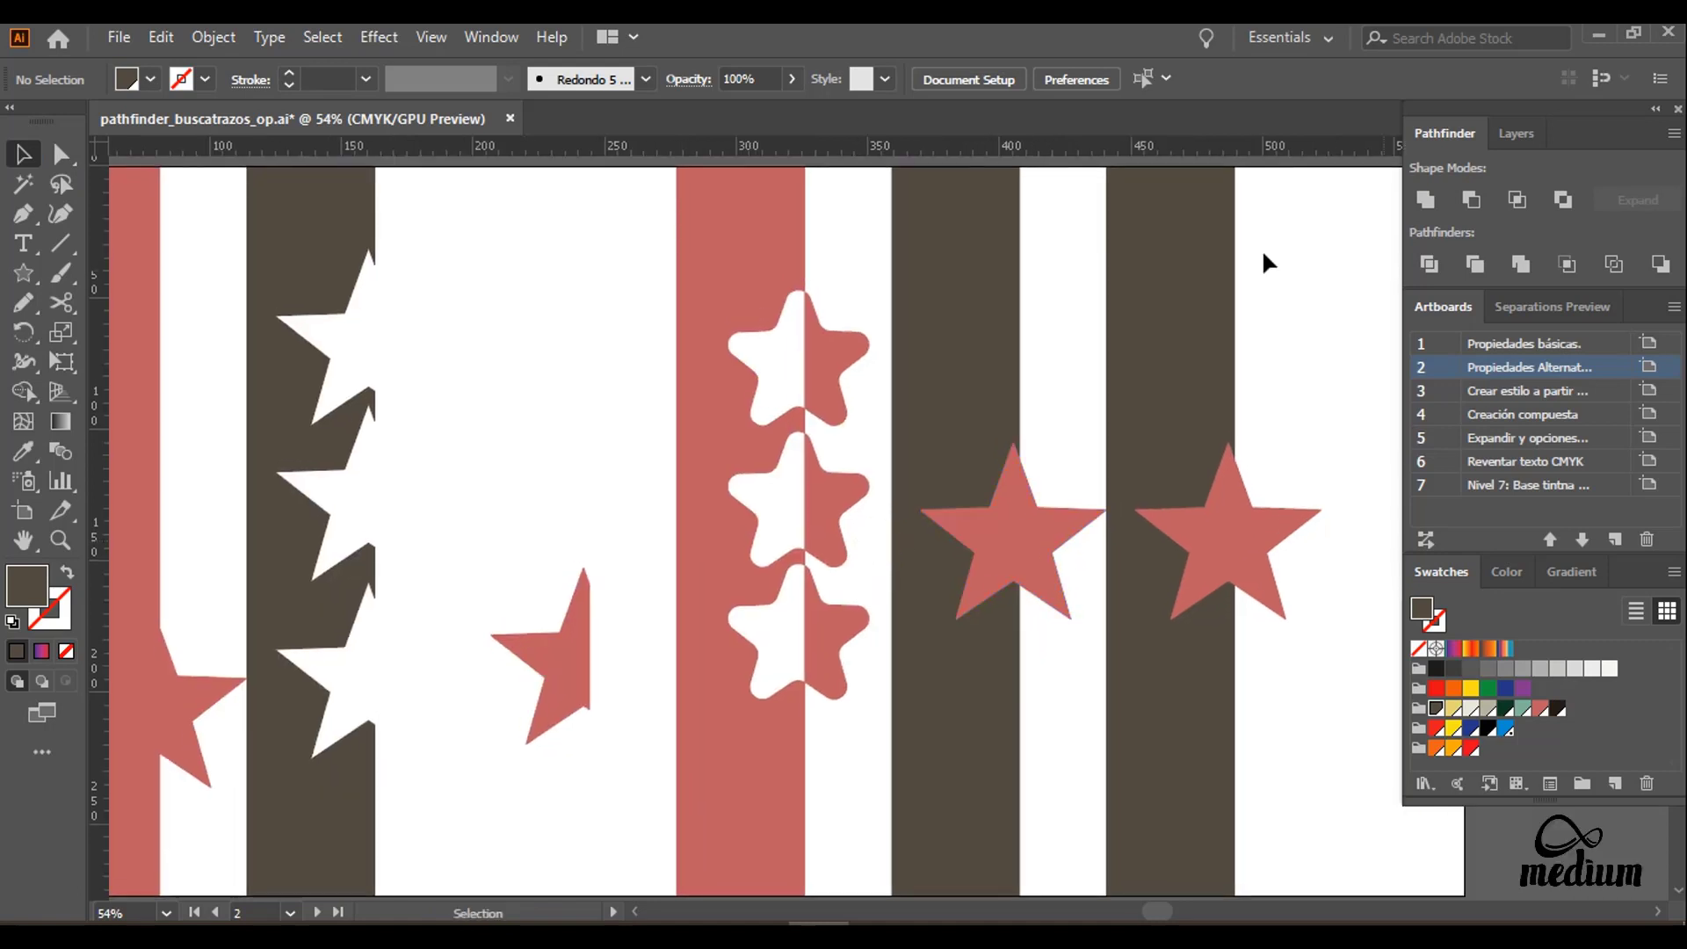
left_click(980, 507)
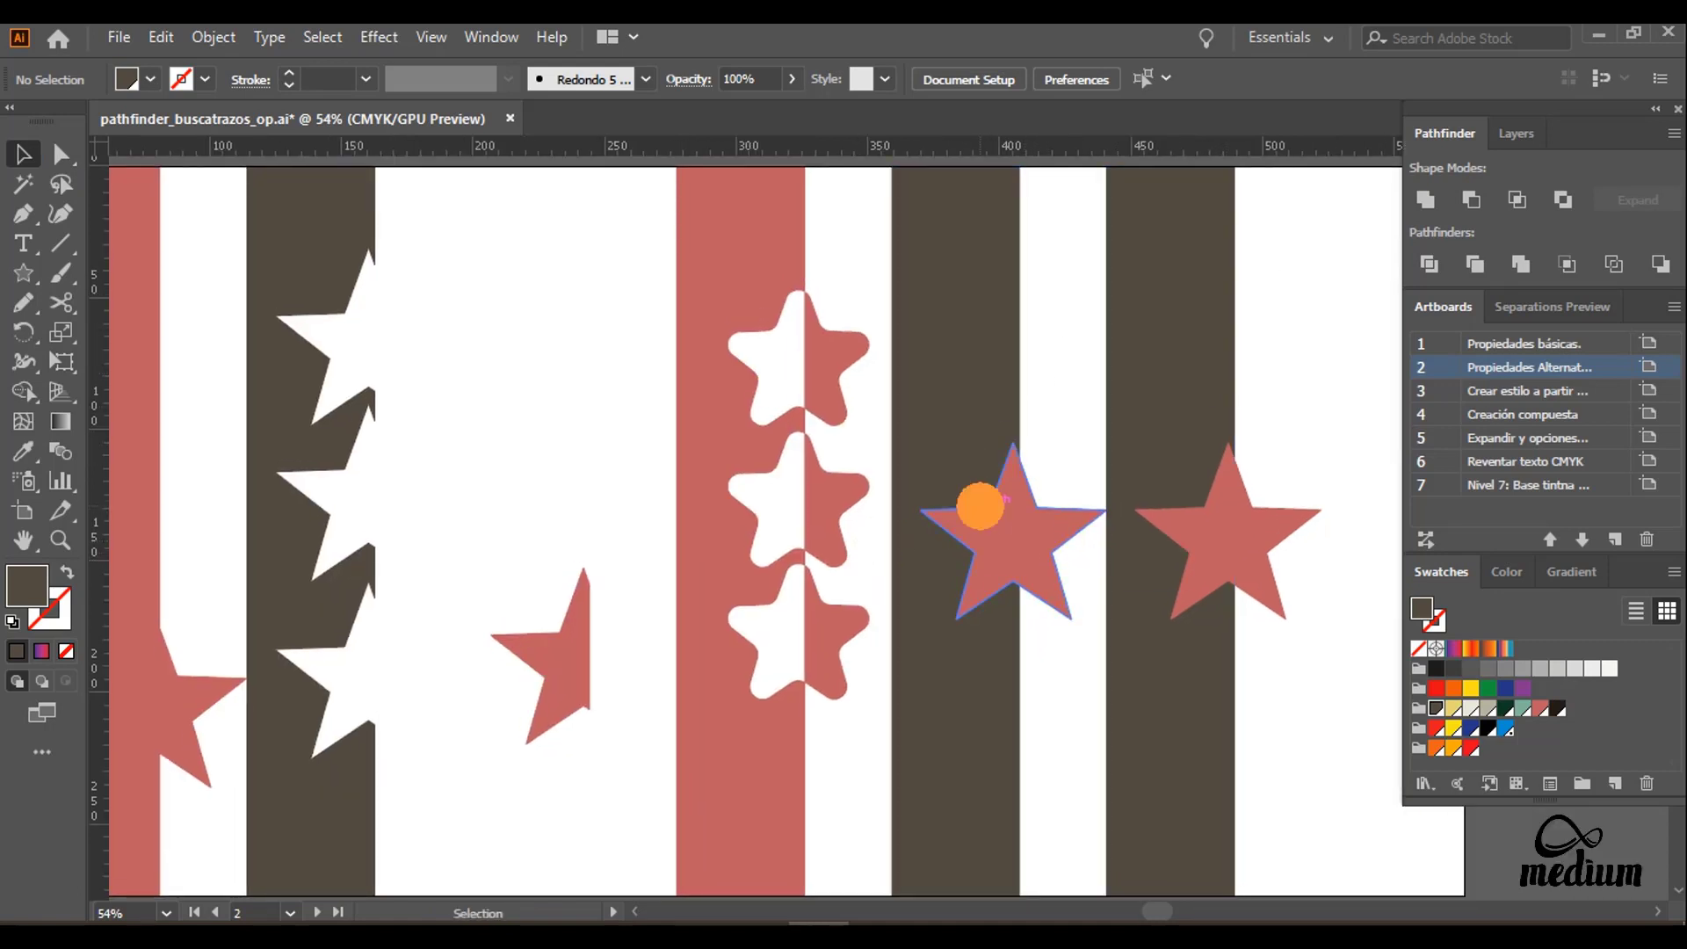
left_click_drag(980, 507, 1008, 705)
left_click_drag(1212, 534, 1220, 730)
left_click(1064, 416)
left_click_drag(1291, 236, 971, 765)
left_click(1062, 245)
Step: Fill the fifth and sixth strips with the blue-to-purple-to-red gradient swatch
left_click_drag(1297, 192, 951, 217)
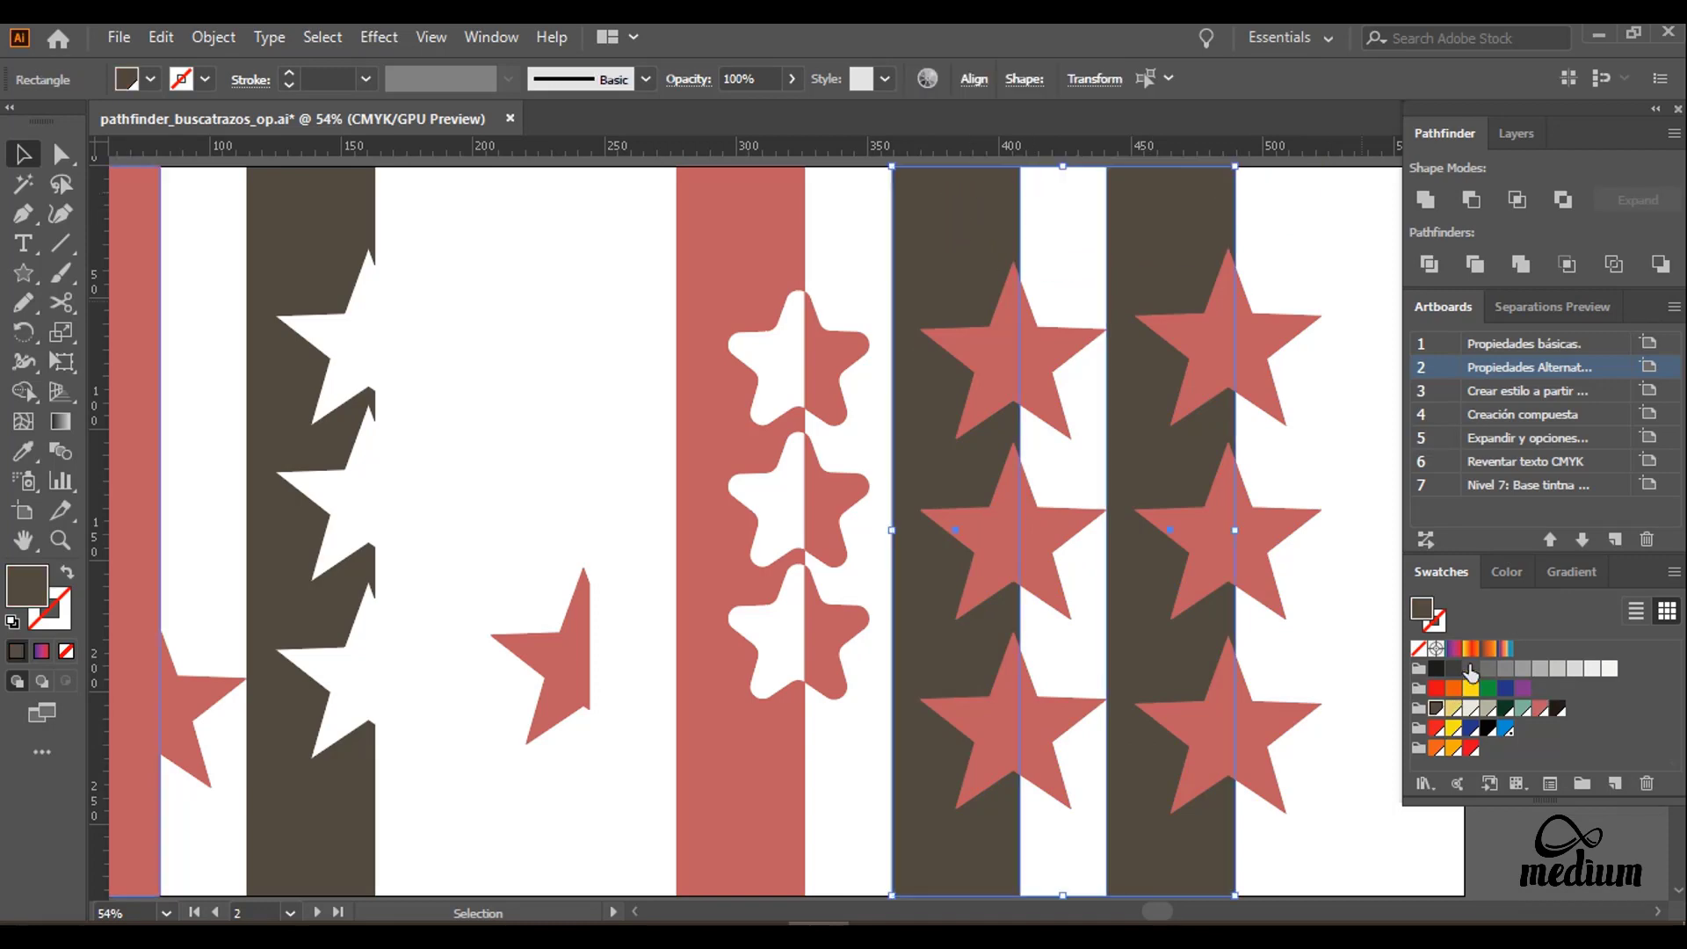
left_click(1474, 650)
left_click(1281, 298)
Step: Divide the two gradient strips together with all six of their stars
left_click(1010, 351)
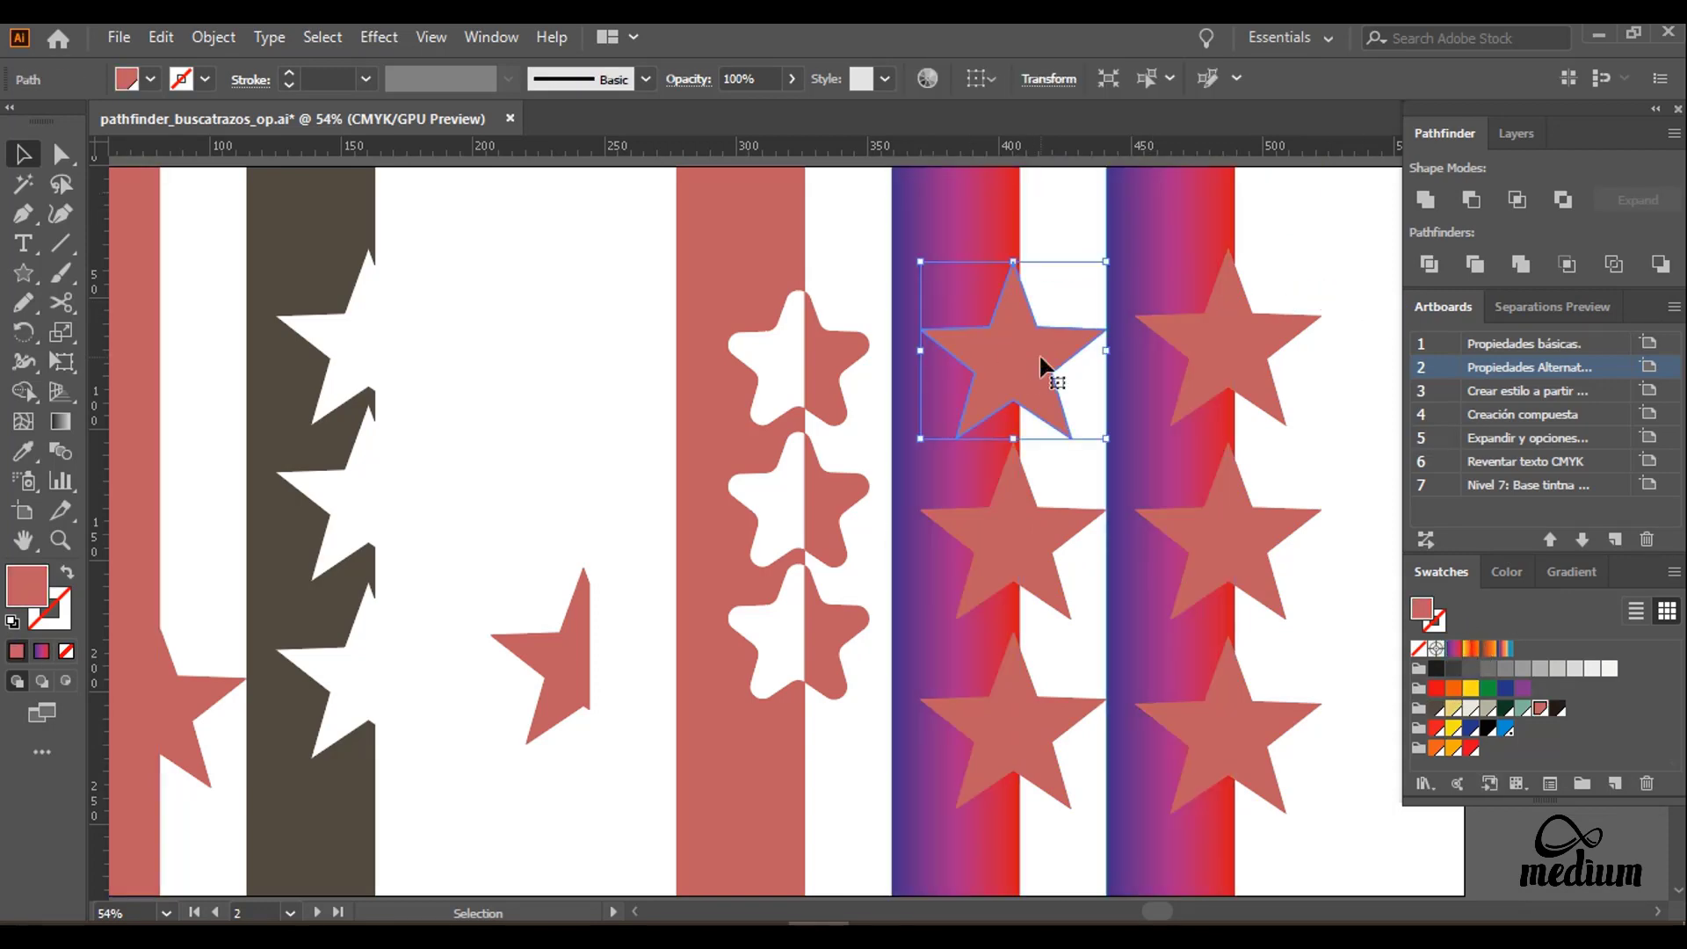
left_click_drag(1305, 681, 914, 312)
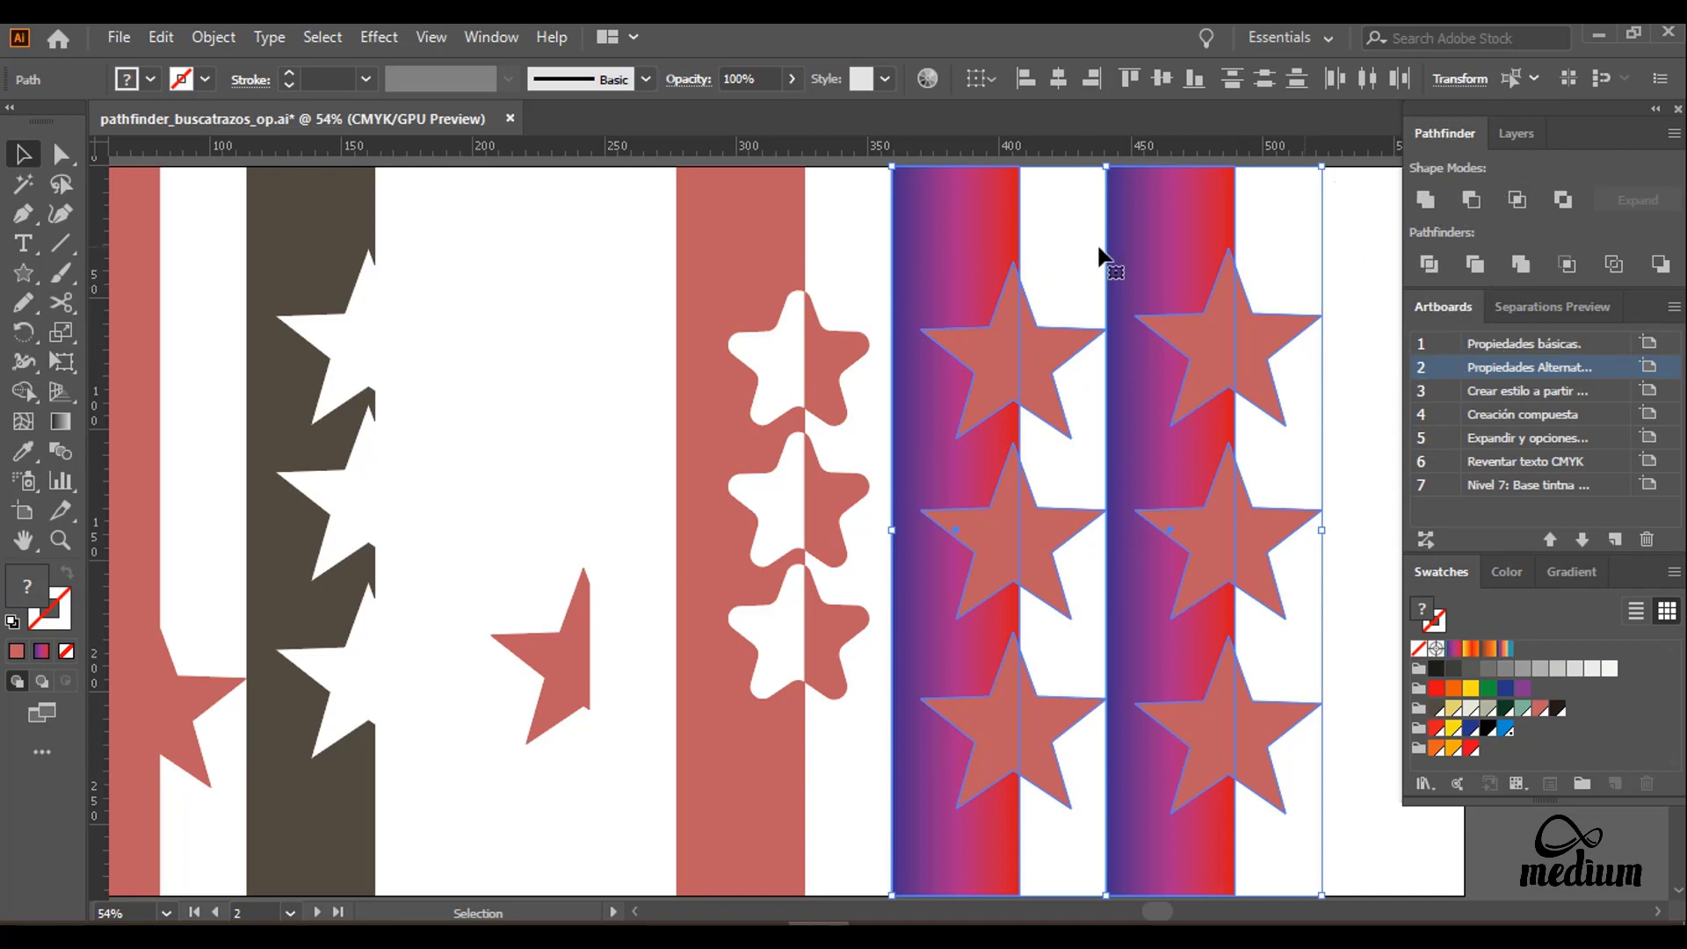
left_click(1424, 267)
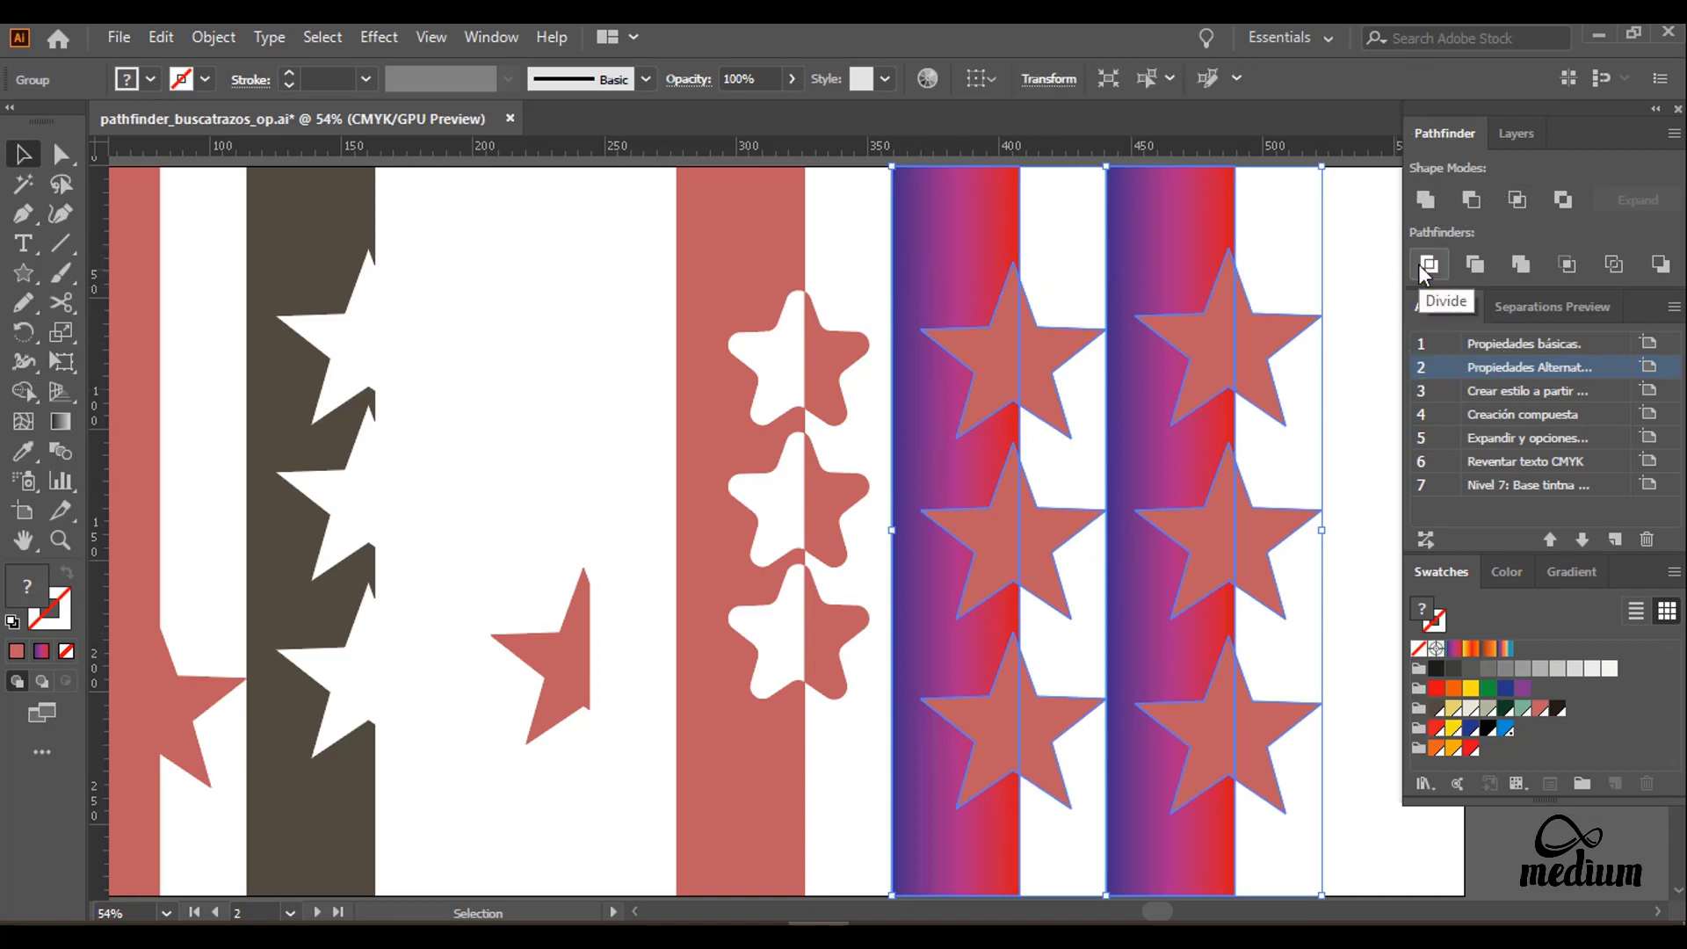
Step: Fill all the divided pieces with the blue-to-purple-to-red gradient swatch after trying the yellow-to-red one
left_click(1470, 649)
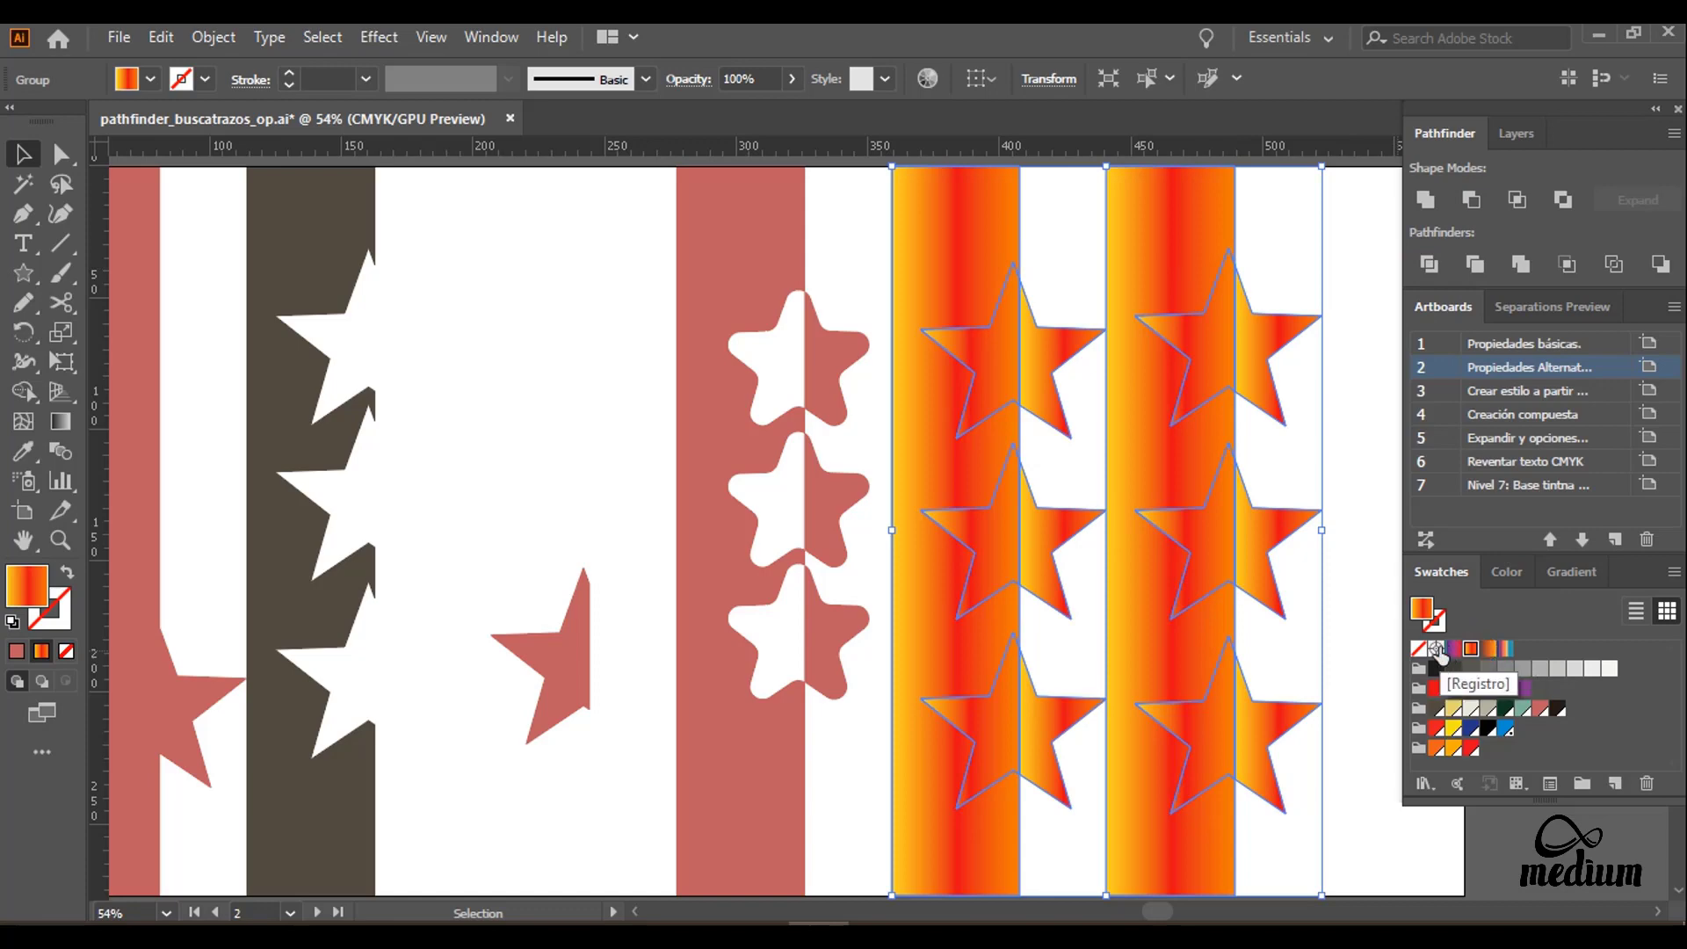
left_click(1453, 648)
left_click(1065, 281)
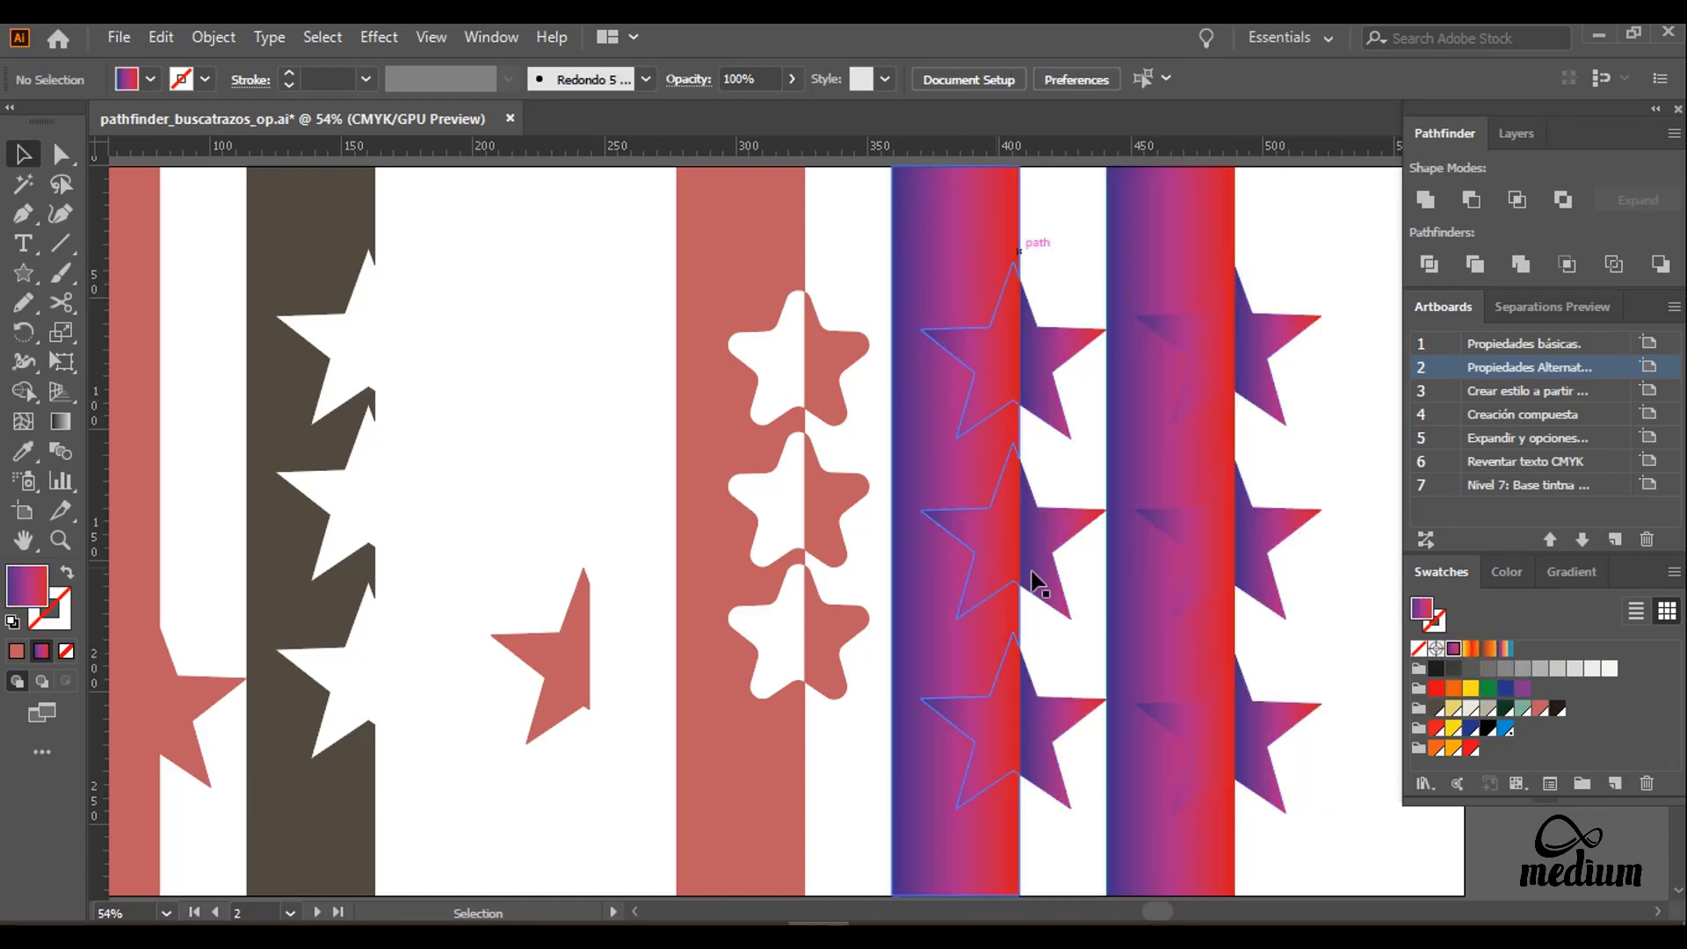
Step: Ungroup the divided strips and stars into separate pieces
left_click(987, 346)
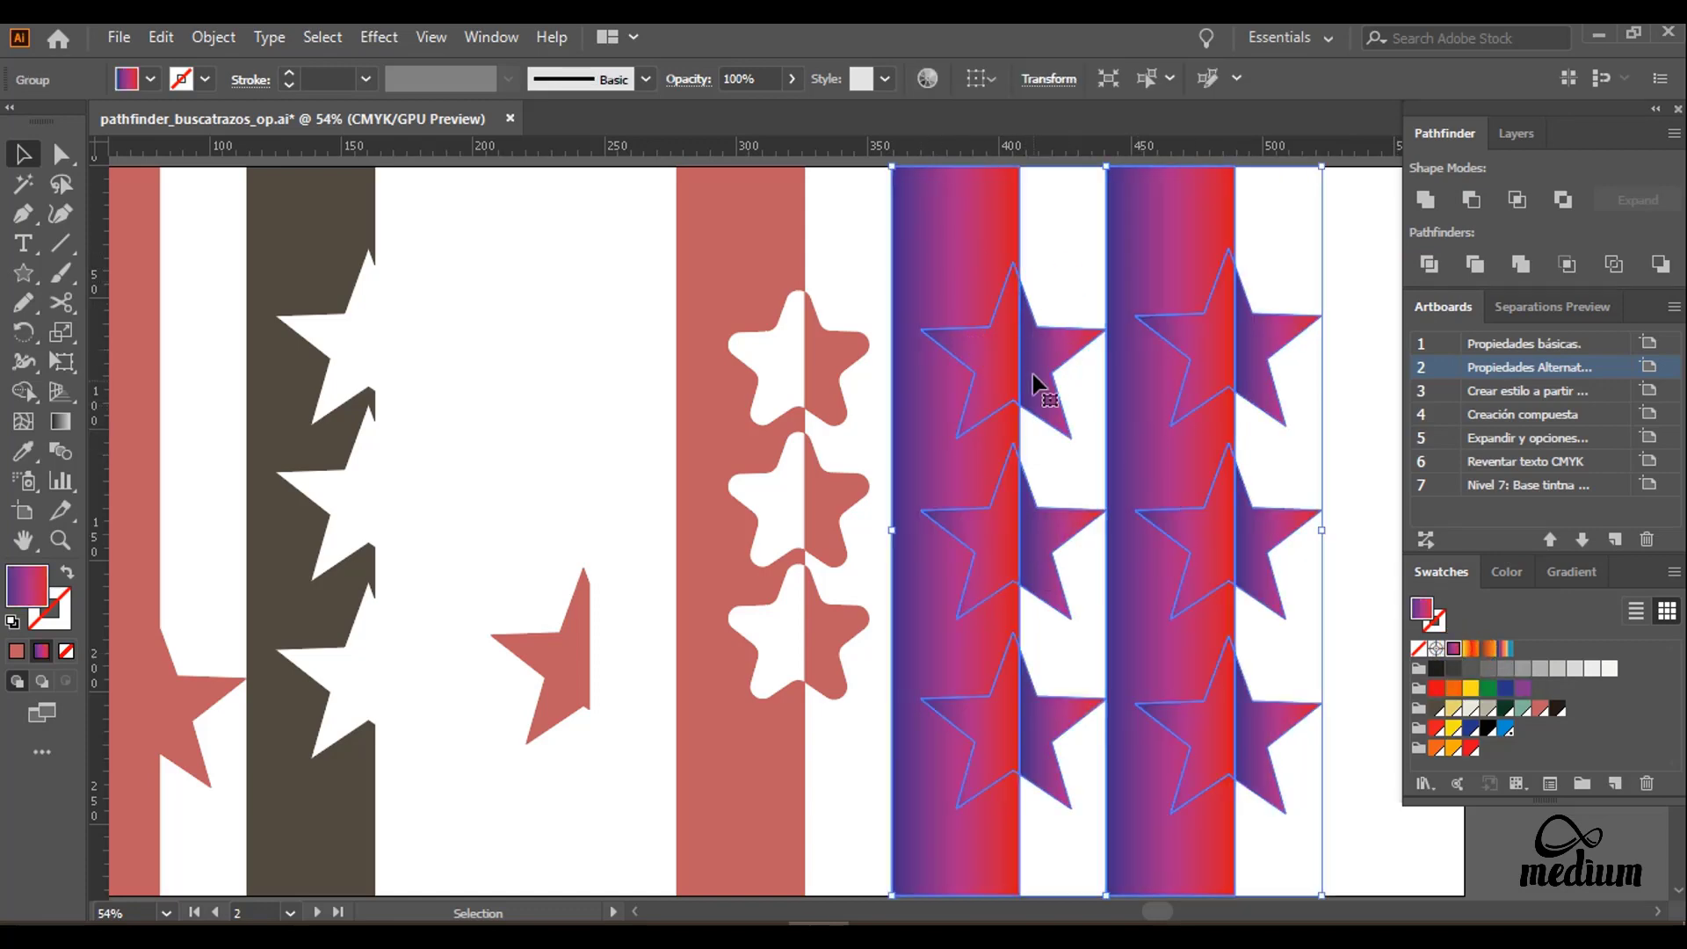
right_click(997, 255)
left_click(1016, 456)
left_click(1054, 237)
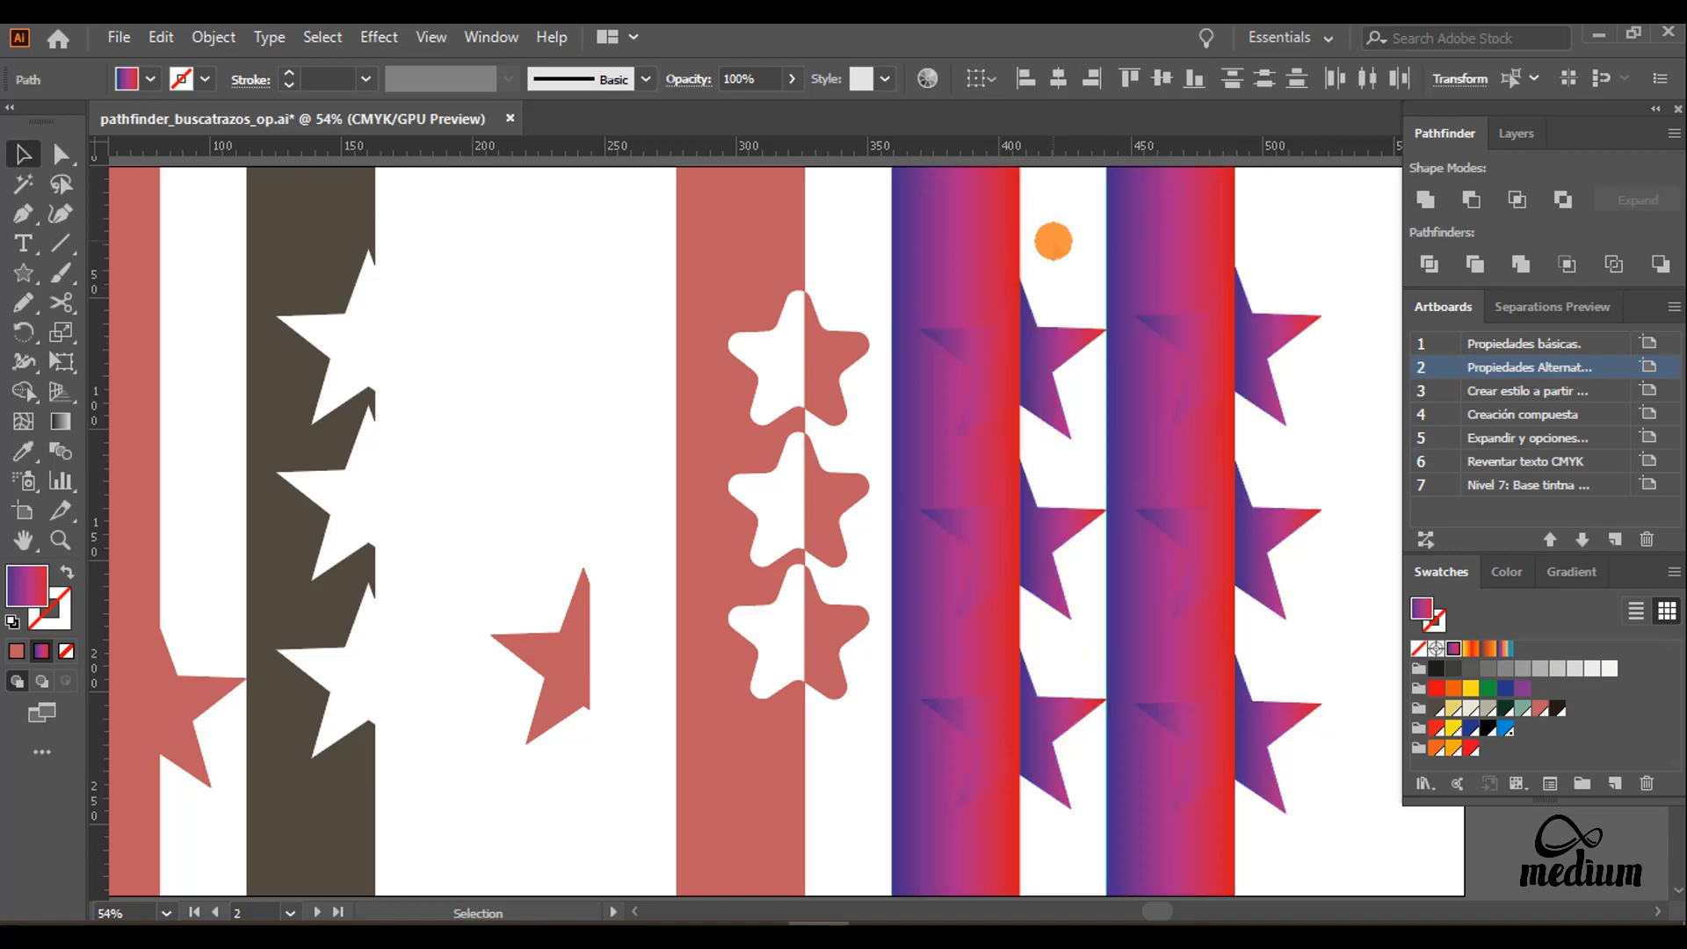
Step: Delete the six star pieces lying inside the two gradient strips, keeping the halves outside
left_click(986, 358)
left_click(985, 550)
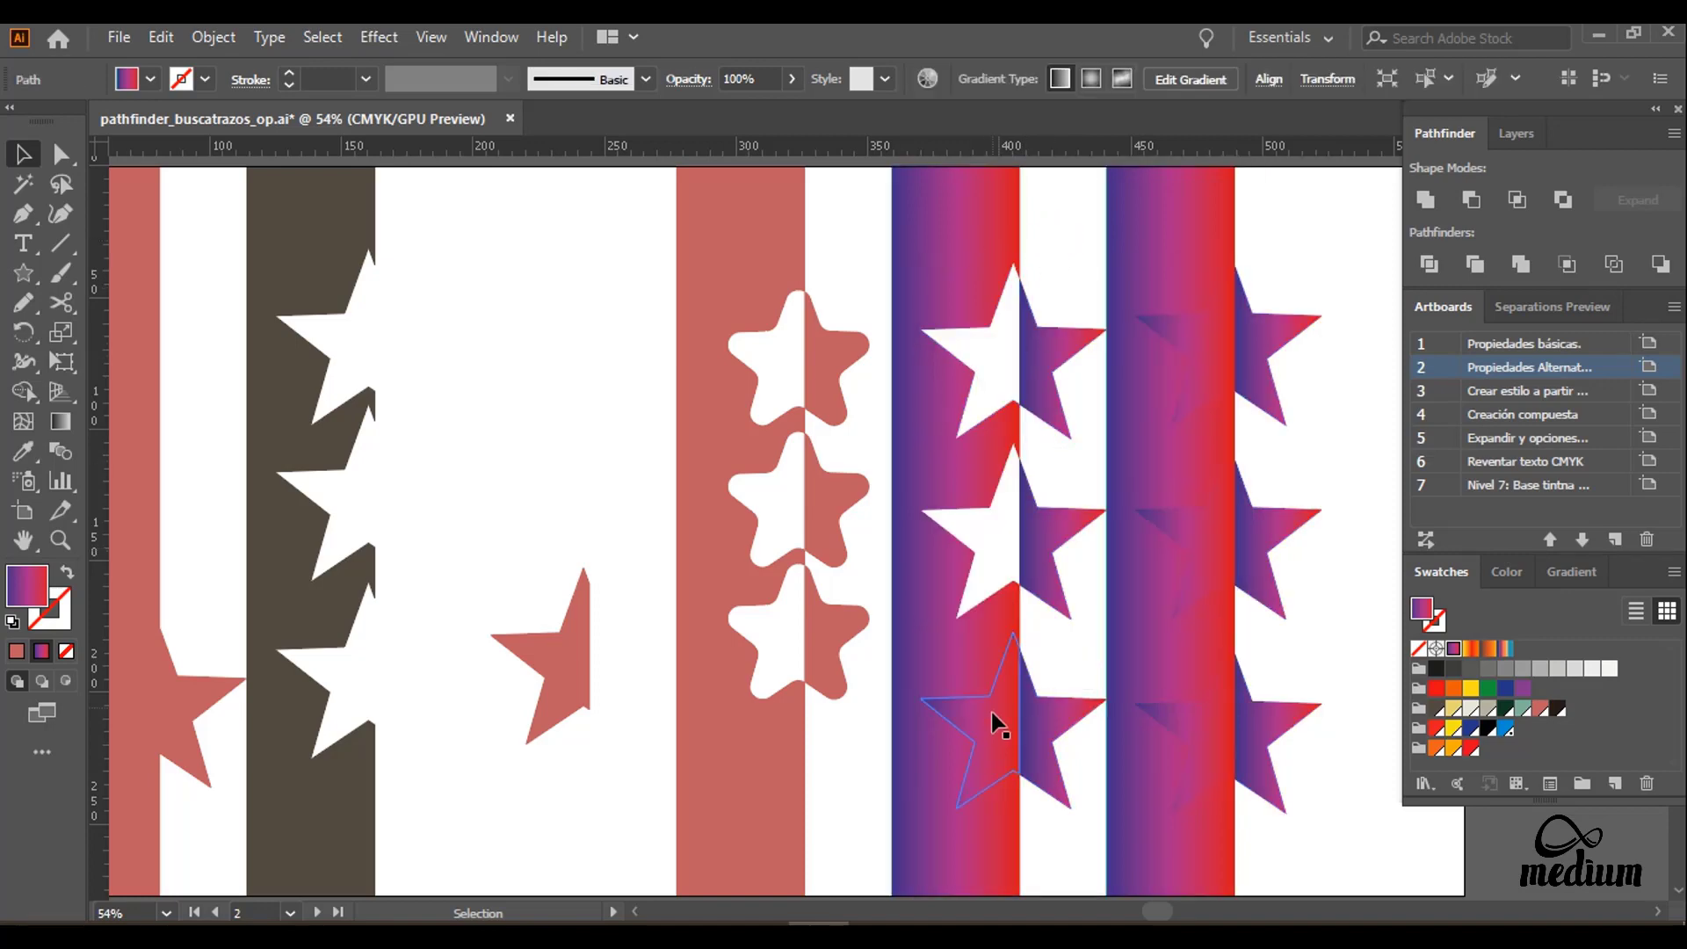
left_click(992, 716)
left_click(1204, 727)
left_click(1197, 546)
left_click(1200, 321)
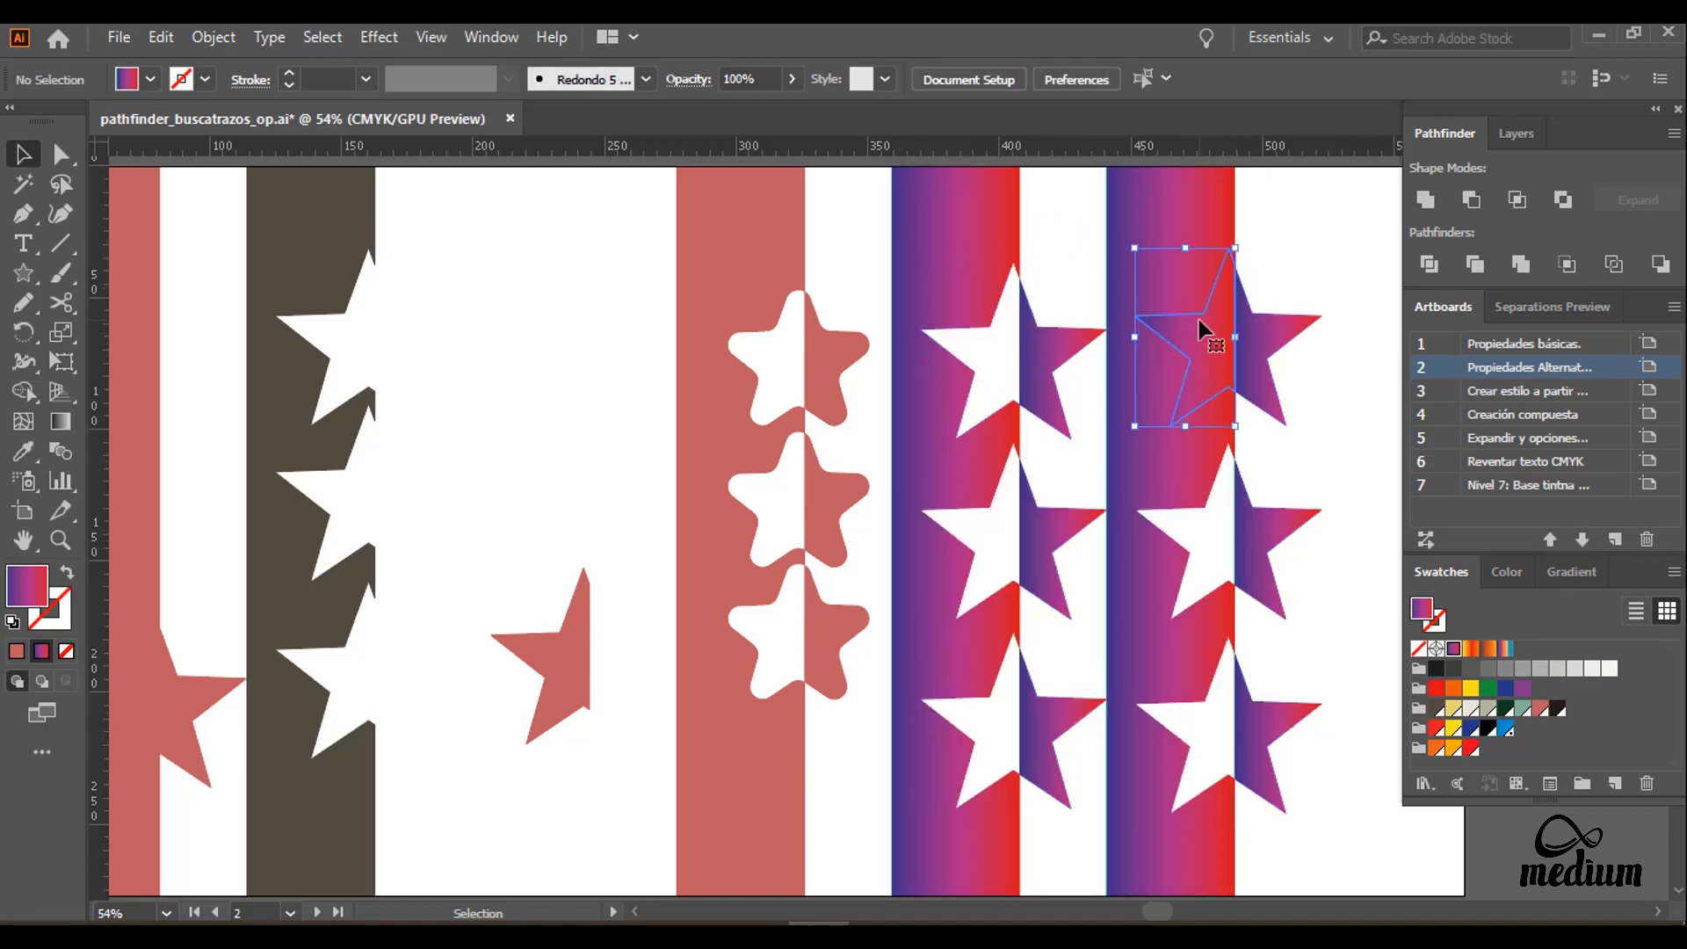
left_click(1052, 230)
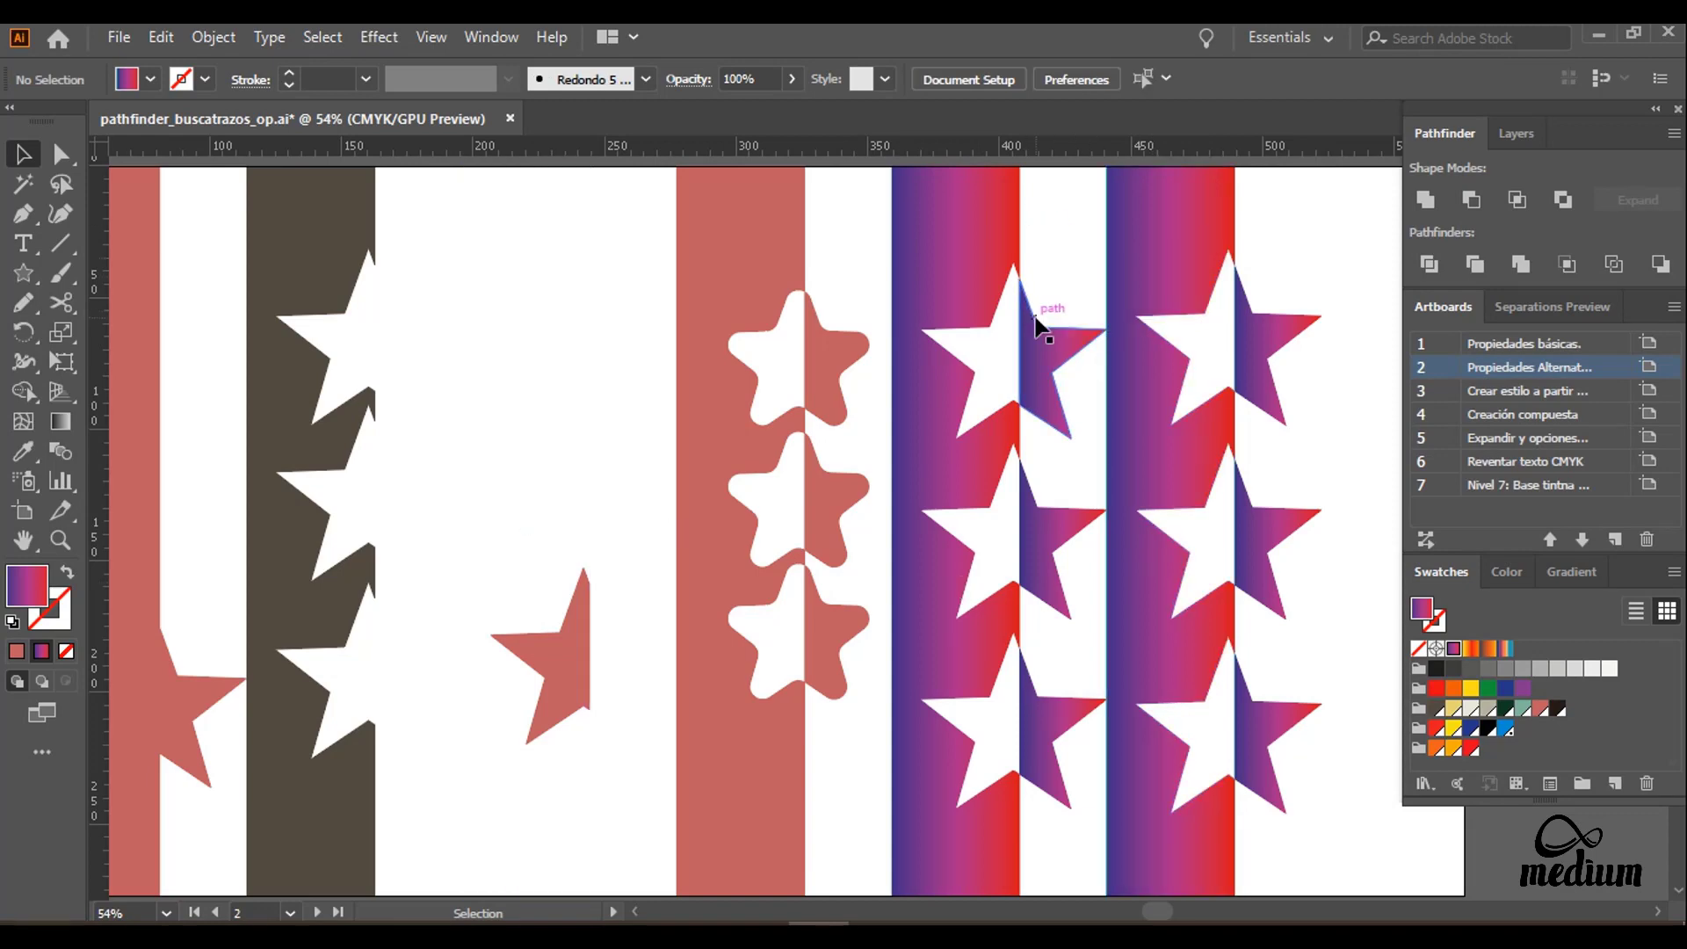
Step: Go to artboard 3, Crear estilo a partir de buscatrazos, and delete all its existing circle artwork
double_click(1419, 392)
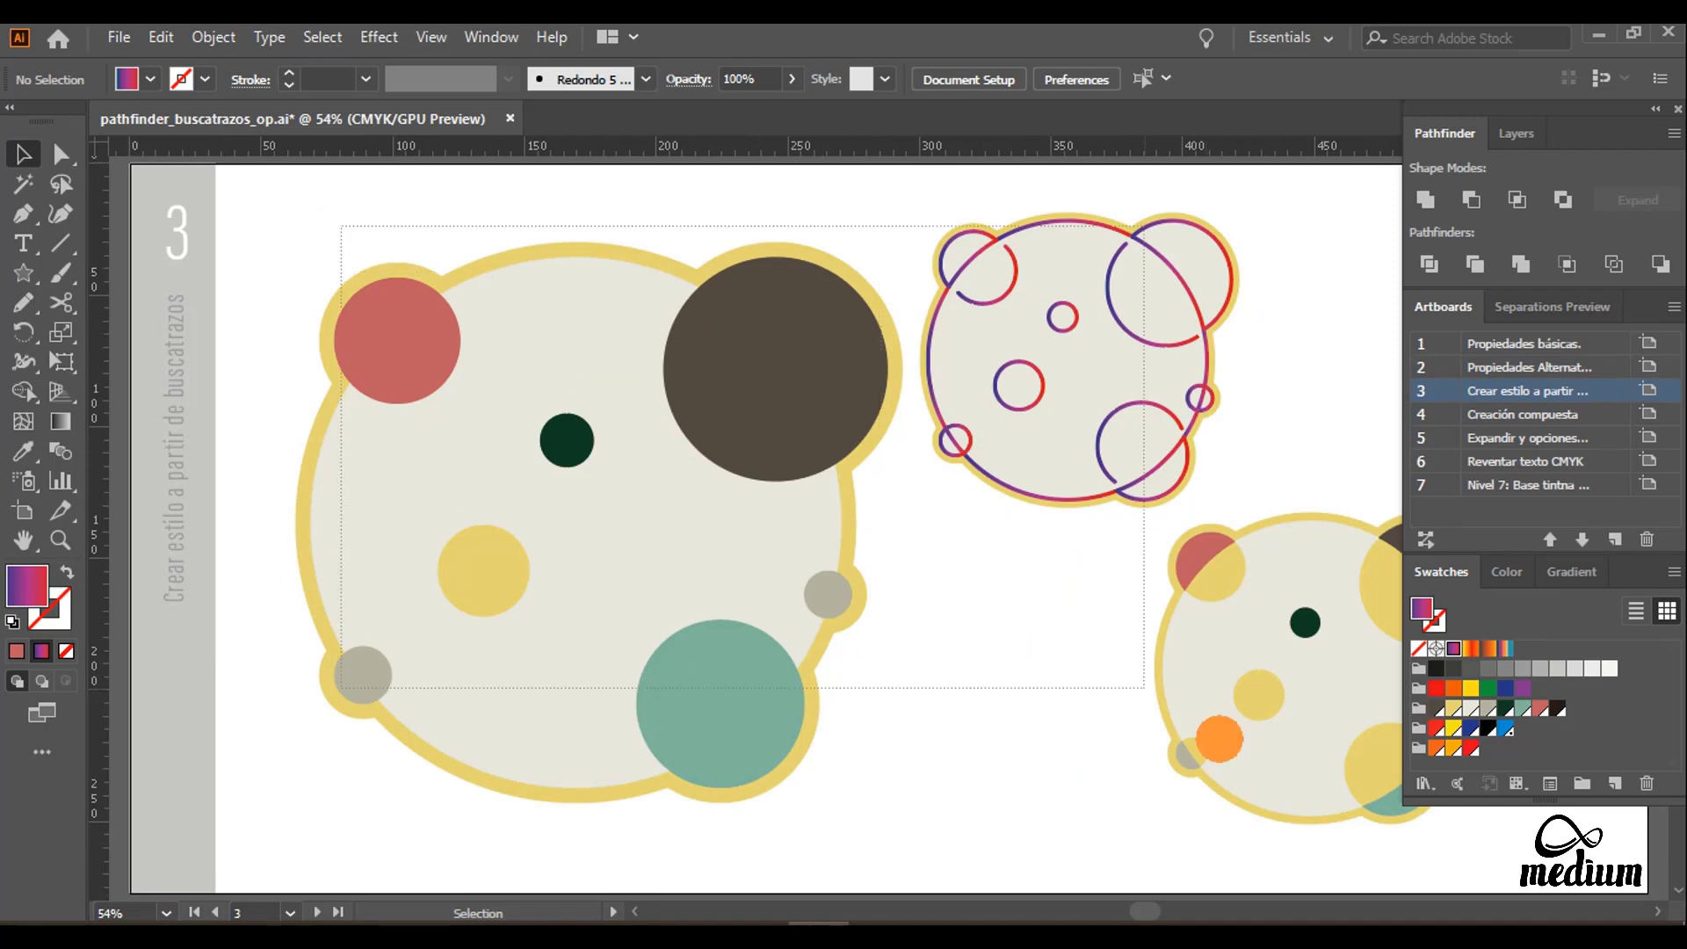
key("ctrl+a")
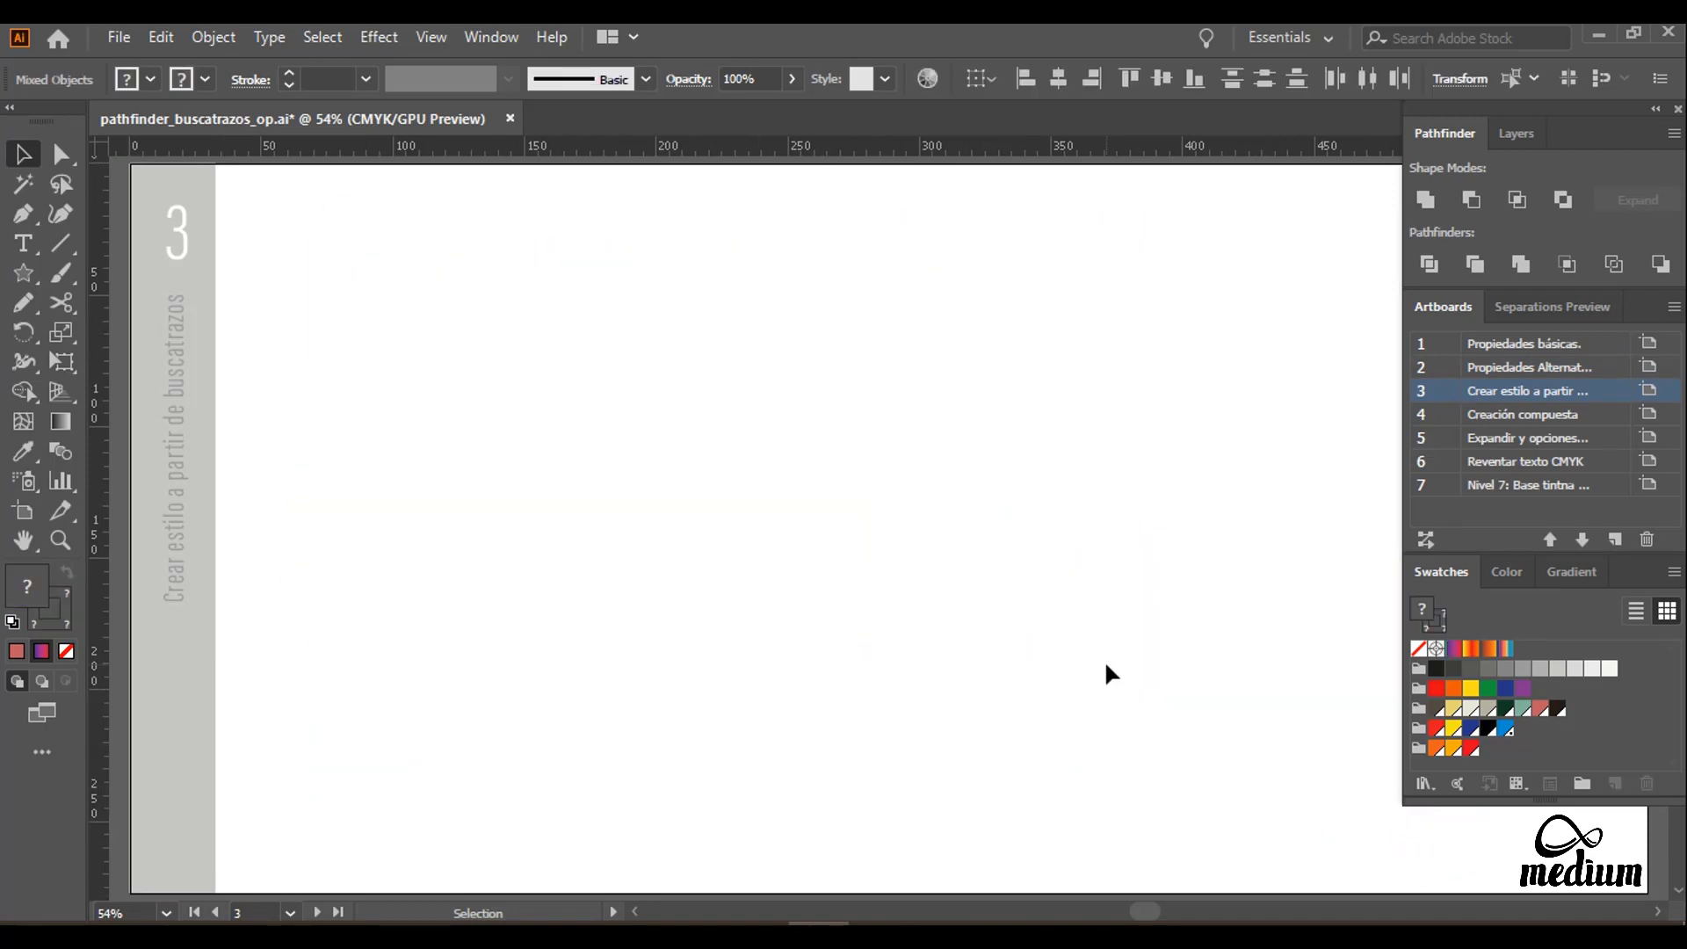
left_click(1105, 665)
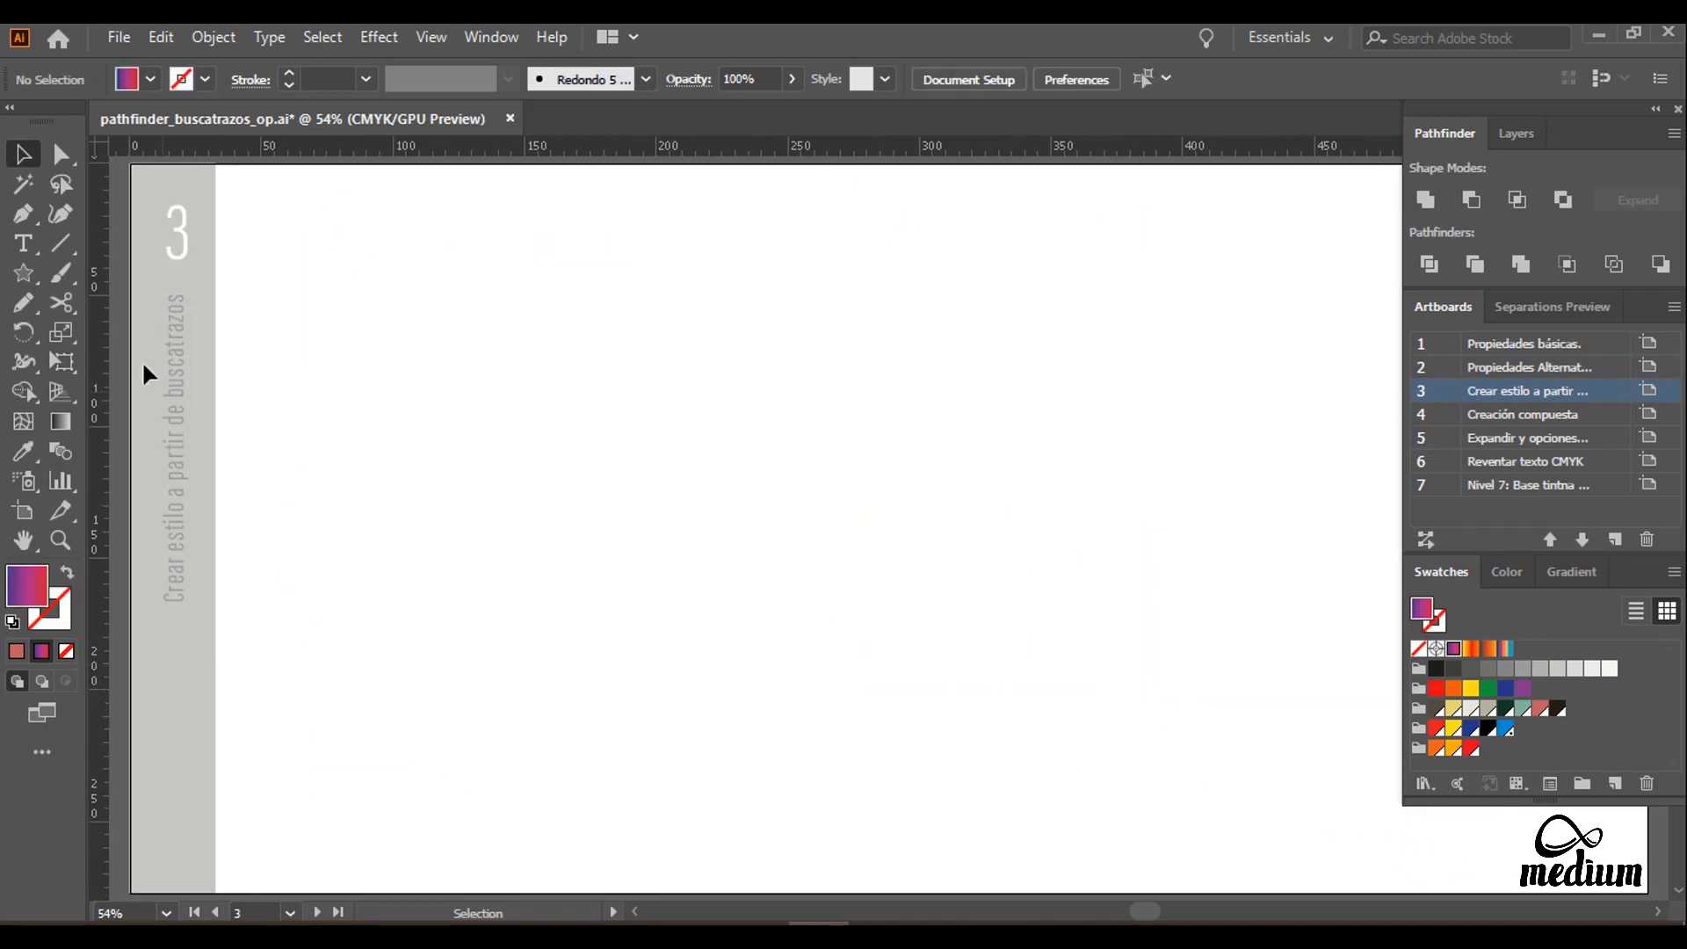
Step: Draw a large yellow circle spanning nearly the full height of artboard 3
left_click_drag(30, 278, 142, 333)
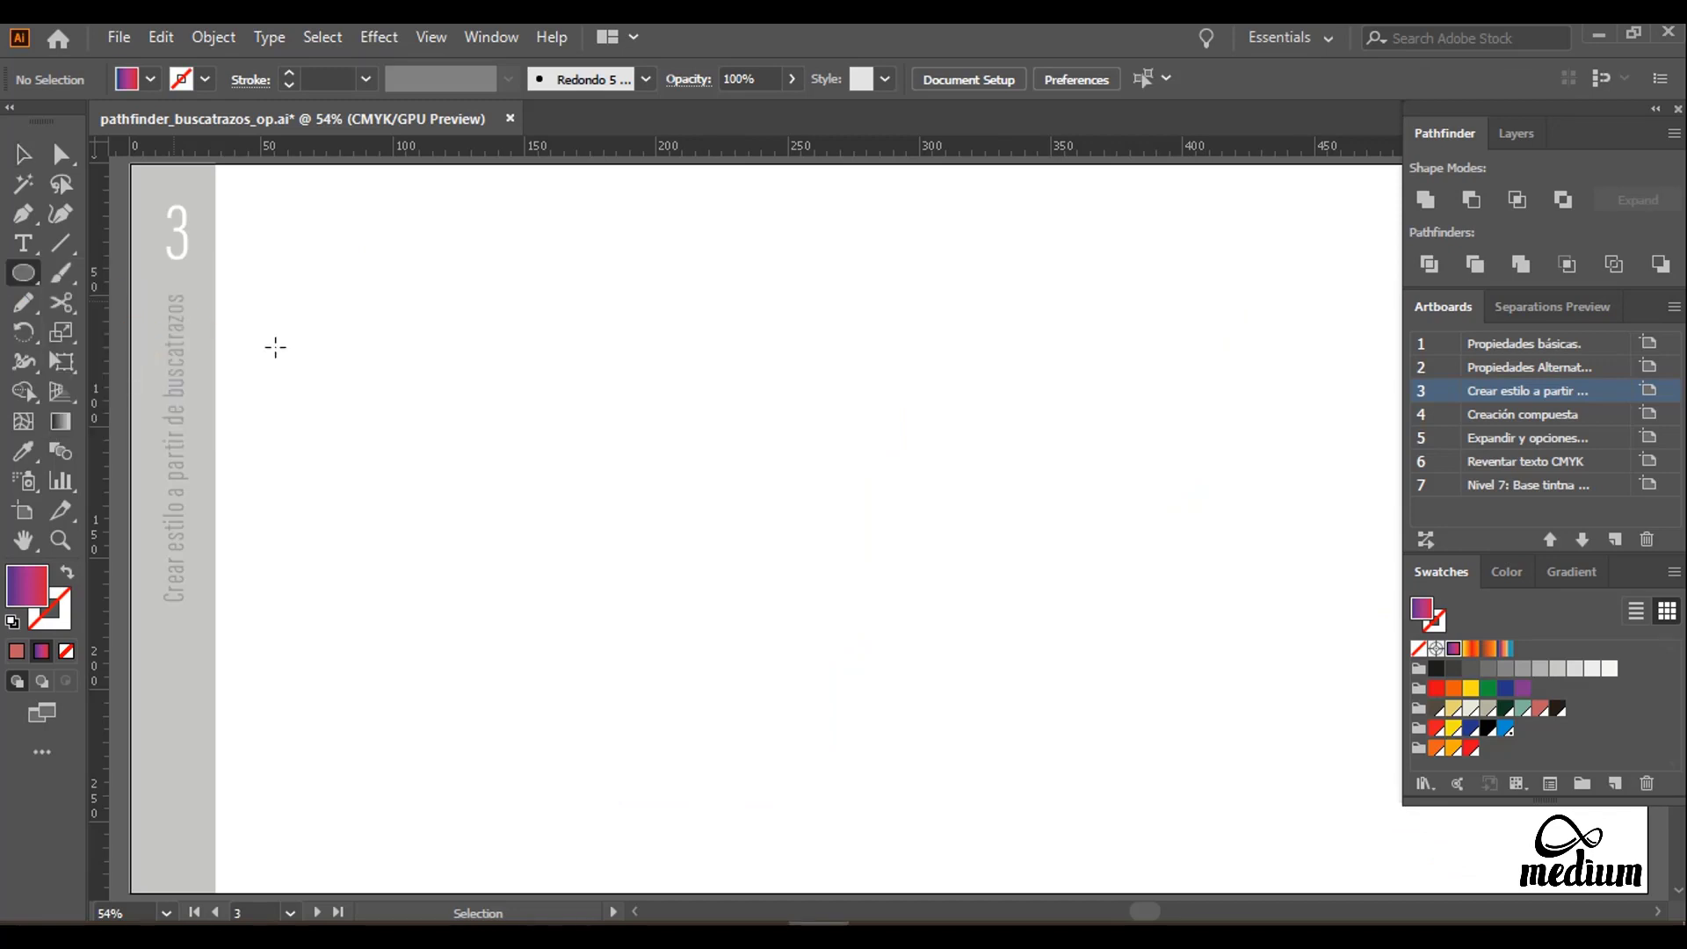
left_click(1453, 708)
left_click_drag(422, 192, 1109, 879)
Step: Make a uniformly scaled 50% copy of the circle and shrink the copy further around the same centre
key("v")
key("s")
key("Return")
type("50")
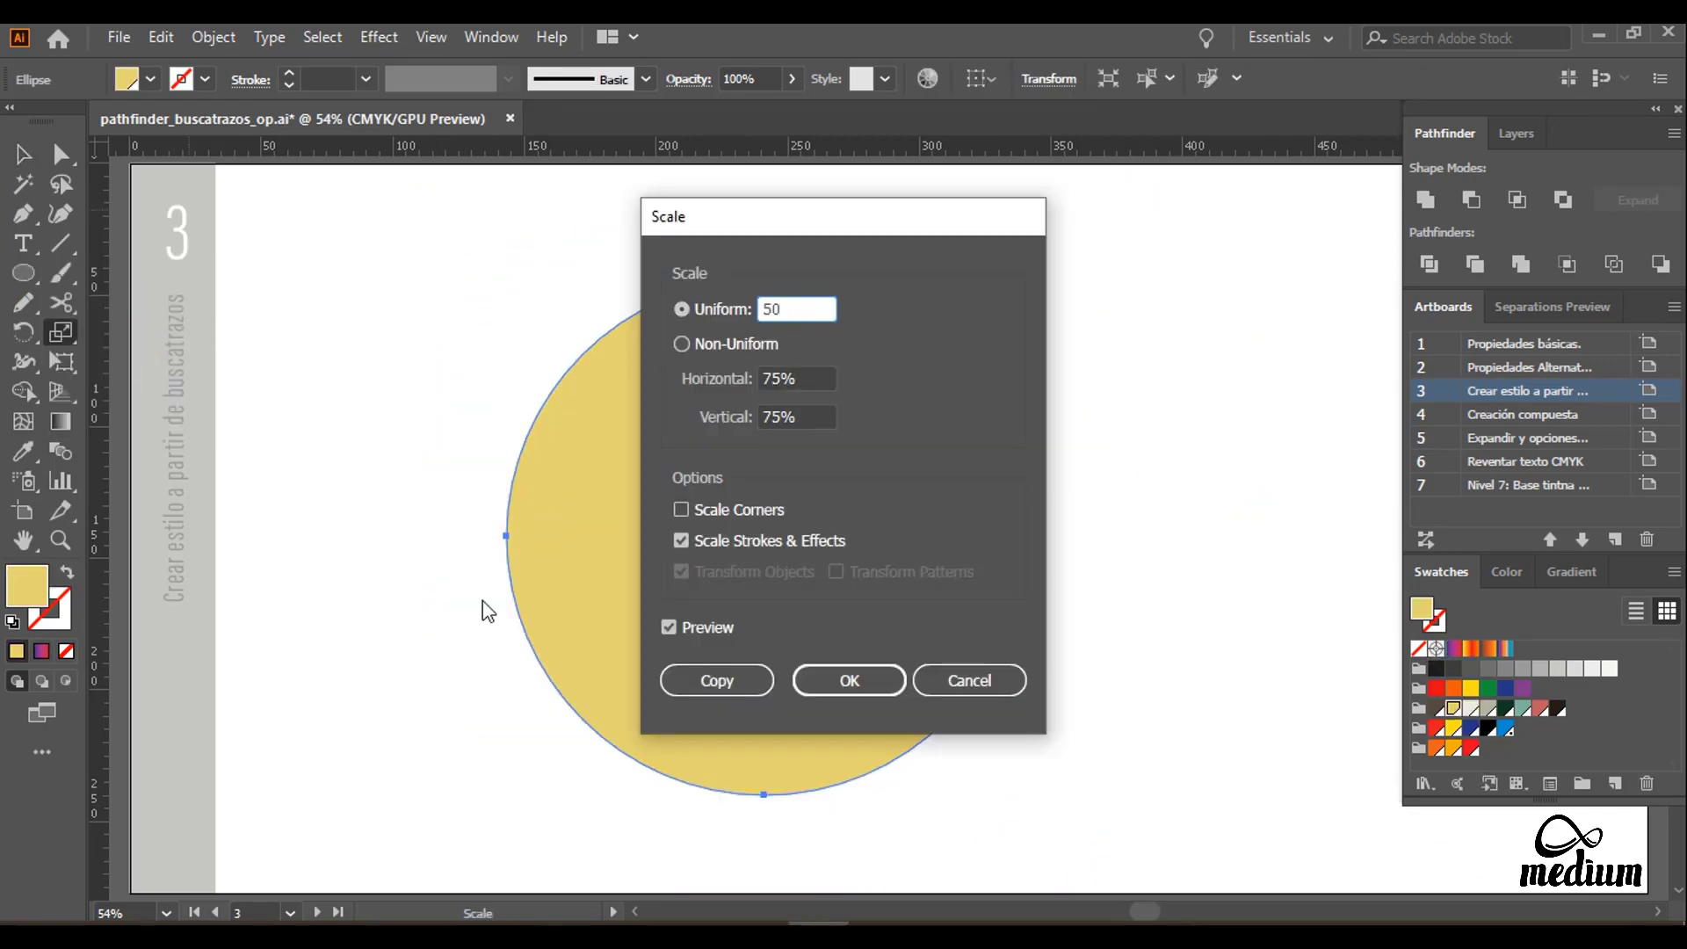
left_click(717, 680)
key("v")
left_click_drag(591, 365, 733, 505)
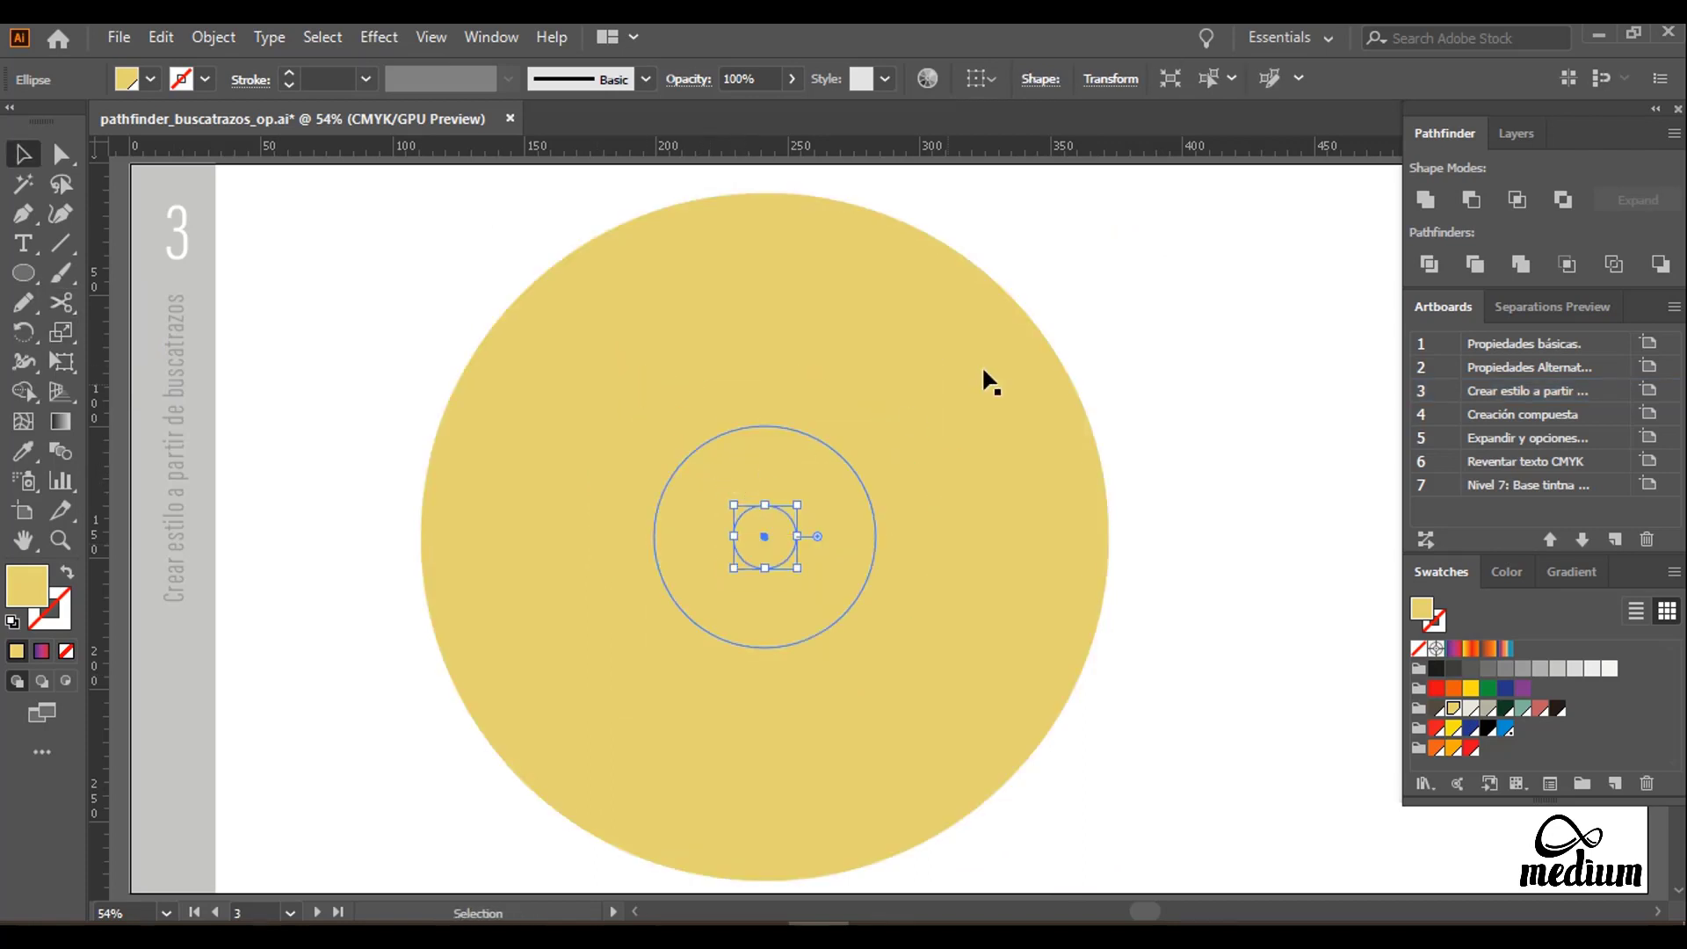
Step: Fill the concentric circles from the centre outward with grey-beige, red, grey-beige and teal, leaving the largest circle yellow
left_click(1489, 708)
left_click(804, 510)
left_click(1539, 709)
left_click(826, 474)
left_click(1487, 709)
left_click(839, 422)
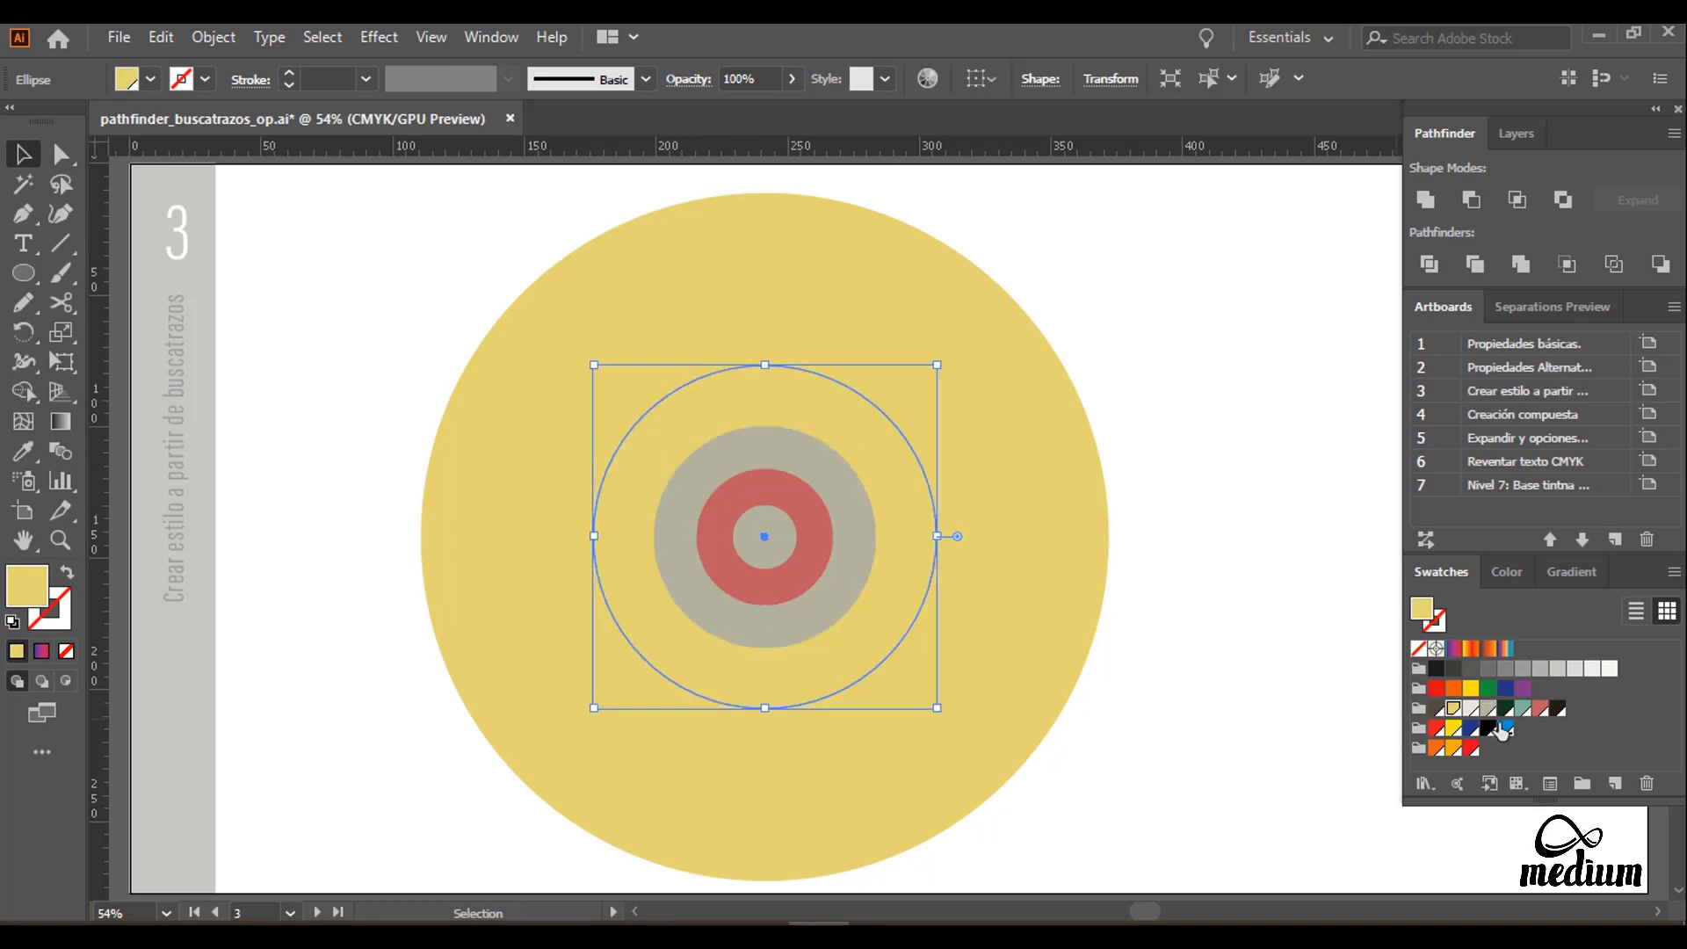
left_click(1523, 708)
Step: Move the teal circle to the yellow circle's upper-right edge, red to the lower left, and the innermost circle to the upper left, filled dark brown
left_click(460, 271)
left_click_drag(689, 413, 960, 243)
left_click_drag(764, 468, 446, 604)
left_click_drag(765, 536, 556, 259)
left_click(1454, 708)
left_click(1436, 708)
left_click(1265, 606)
Step: Adjust the teal and grey circles, and add a smaller off-white copy of the red circle at the yellow circle's lower-right edge
mouse_move(1058, 481)
left_mouse_down()
mouse_move(1058, 440)
mouse_move(1040, 505)
left_mouse_up()
left_click_drag(834, 464, 806, 497)
left_click_drag(454, 651, 964, 793)
left_click_drag(1025, 745, 1004, 768)
left_click(1471, 708)
Step: Move the grey circle into the yellow circle's lower half, add a small grey copy in the upper half, and nudge the dark circle onto the edge
left_click_drag(541, 352, 554, 365)
left_click_drag(568, 271, 546, 303)
left_click_drag(735, 572, 734, 660)
left_click_drag(750, 638, 729, 358)
left_click_drag(656, 316, 700, 343)
left_click_drag(760, 635, 764, 671)
left_click_drag(545, 303, 500, 354)
left_click_drag(704, 410, 704, 385)
left_click(384, 231)
scroll(384, 230, "down", 1)
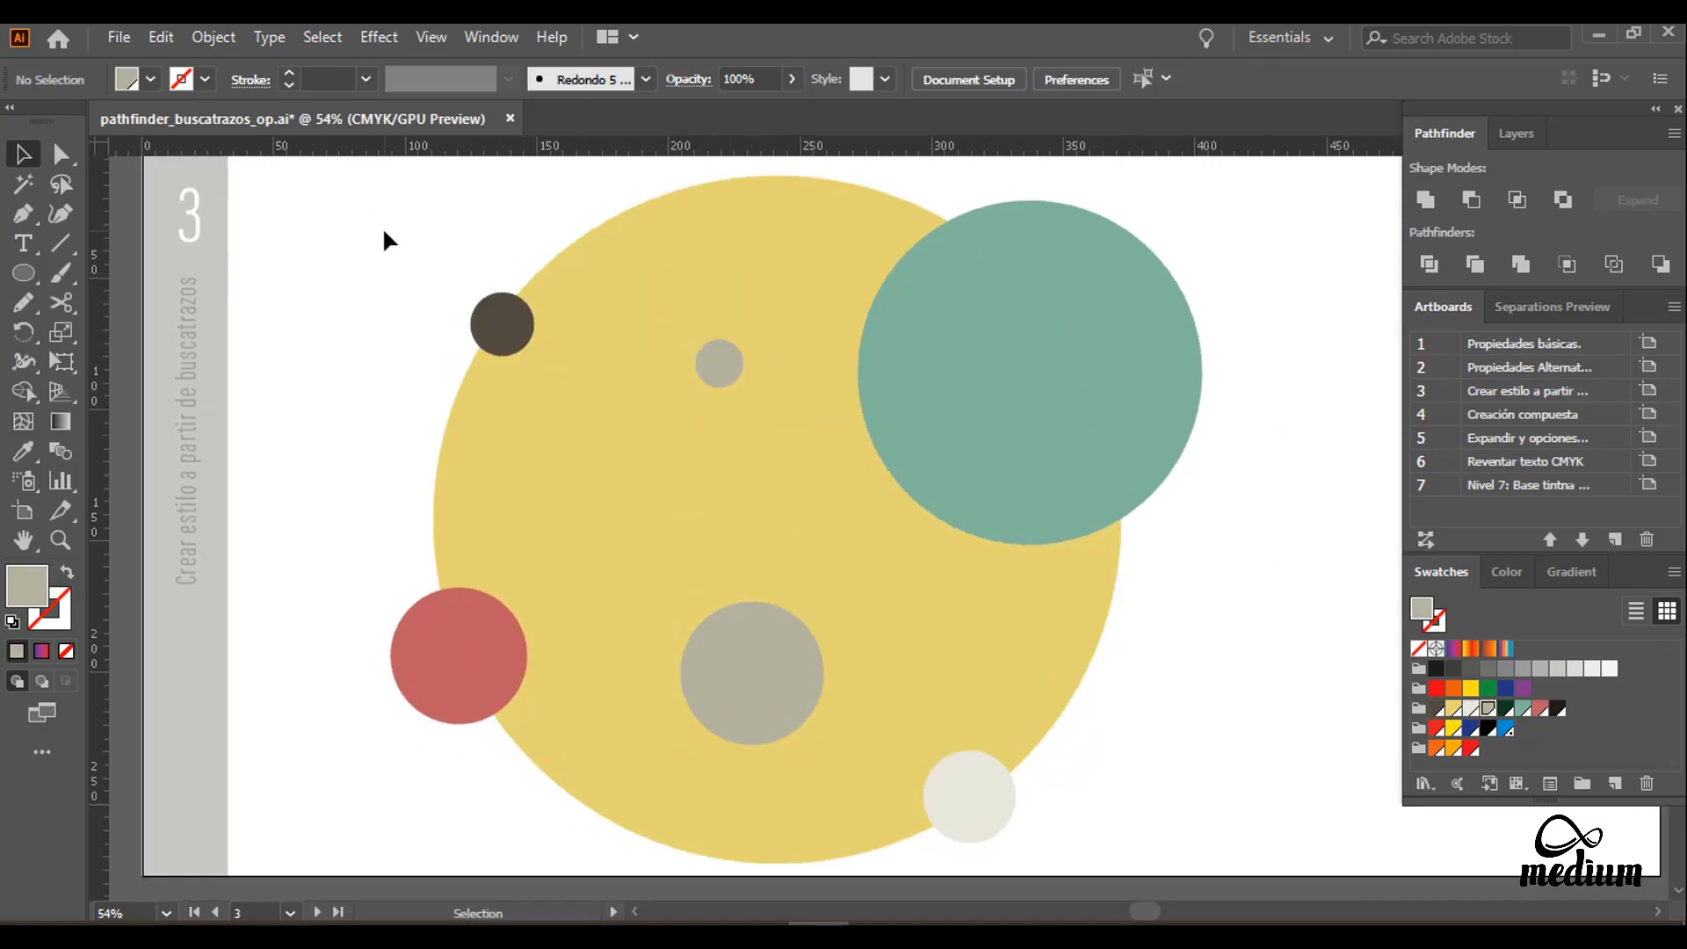
Step: Copy all the circles of the composition and paste the copies in front
scroll(384, 232, "up", 1)
left_click_drag(392, 245, 1122, 855)
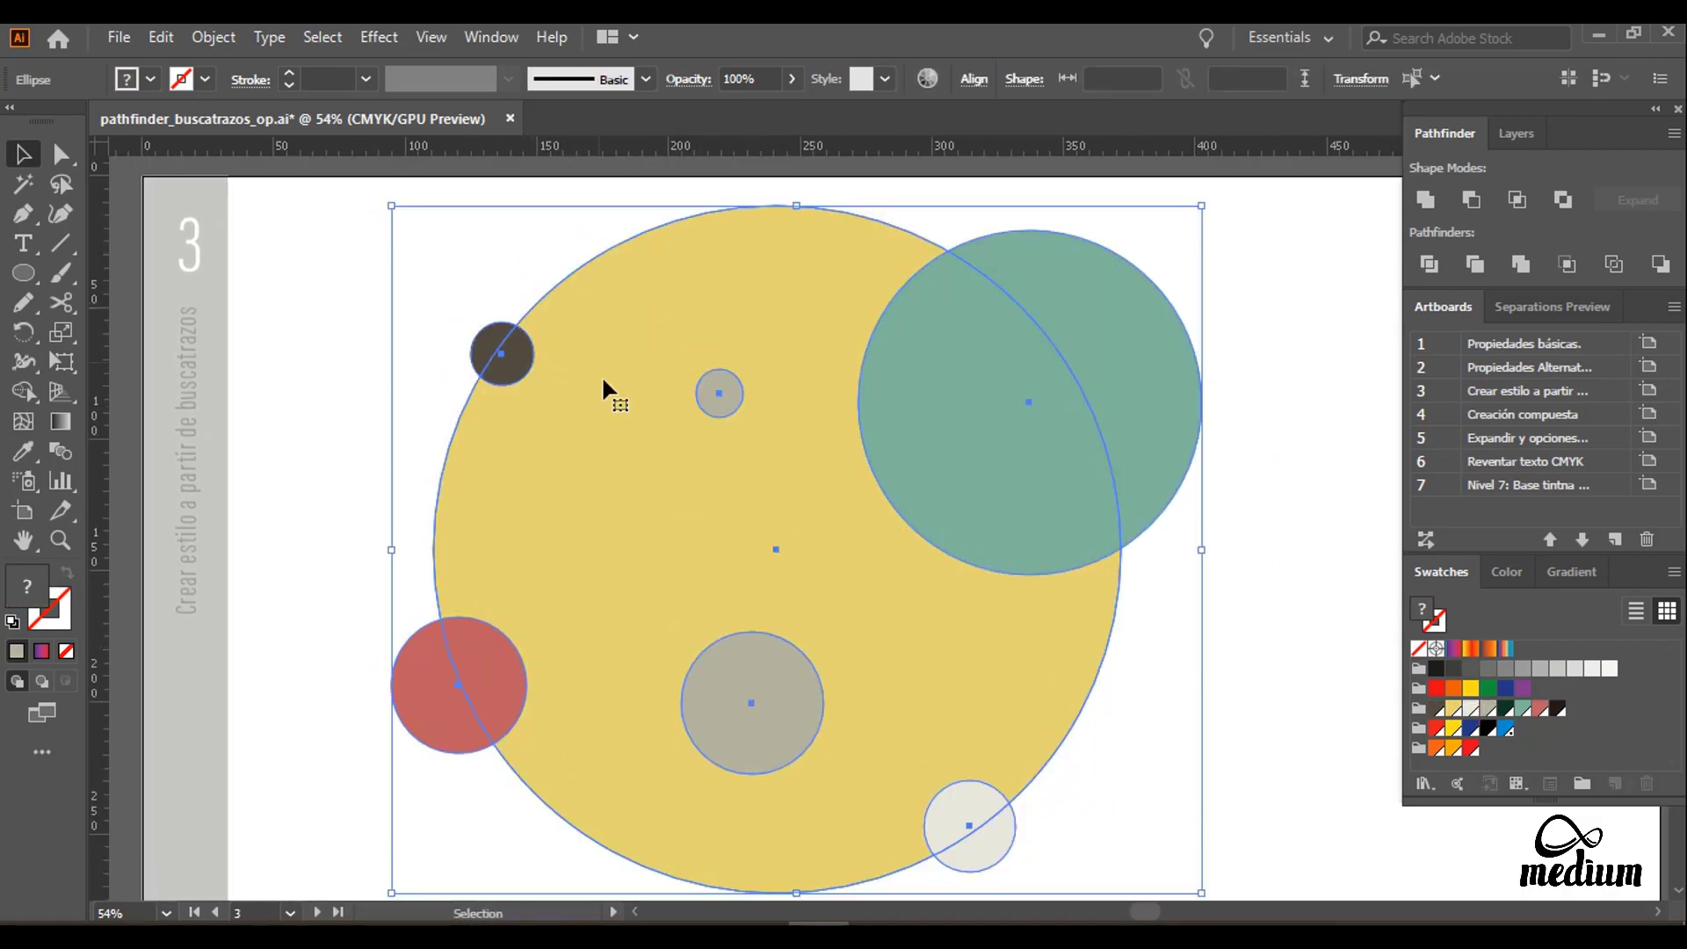
left_click(160, 37)
left_click(200, 156)
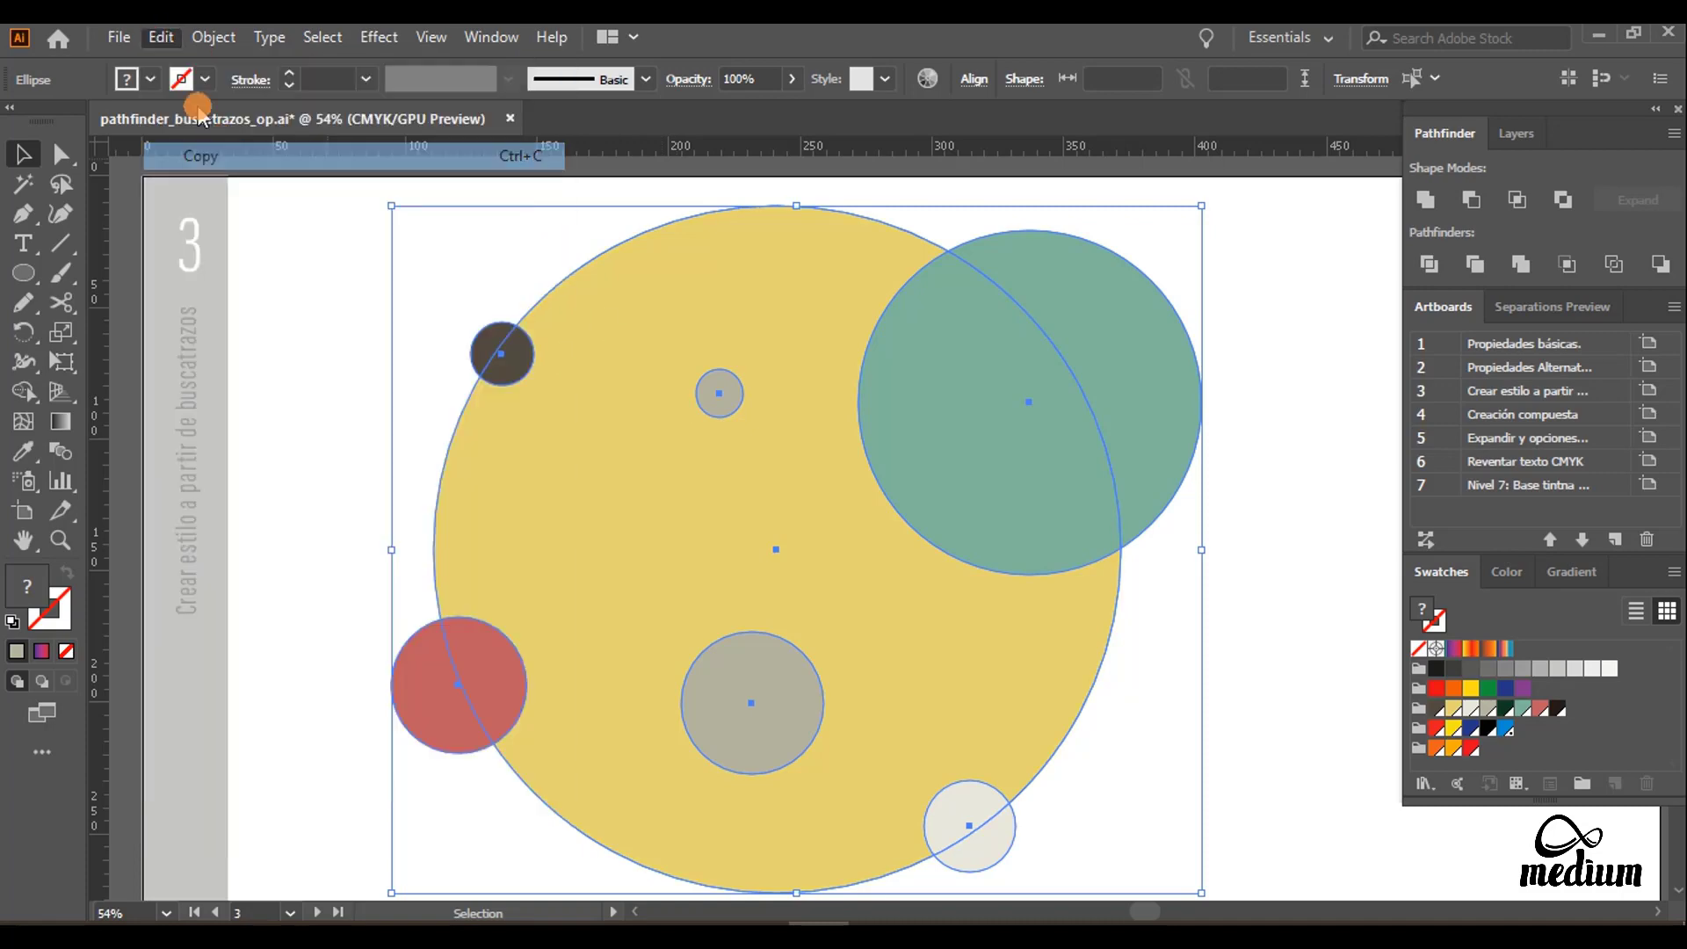
left_click(164, 38)
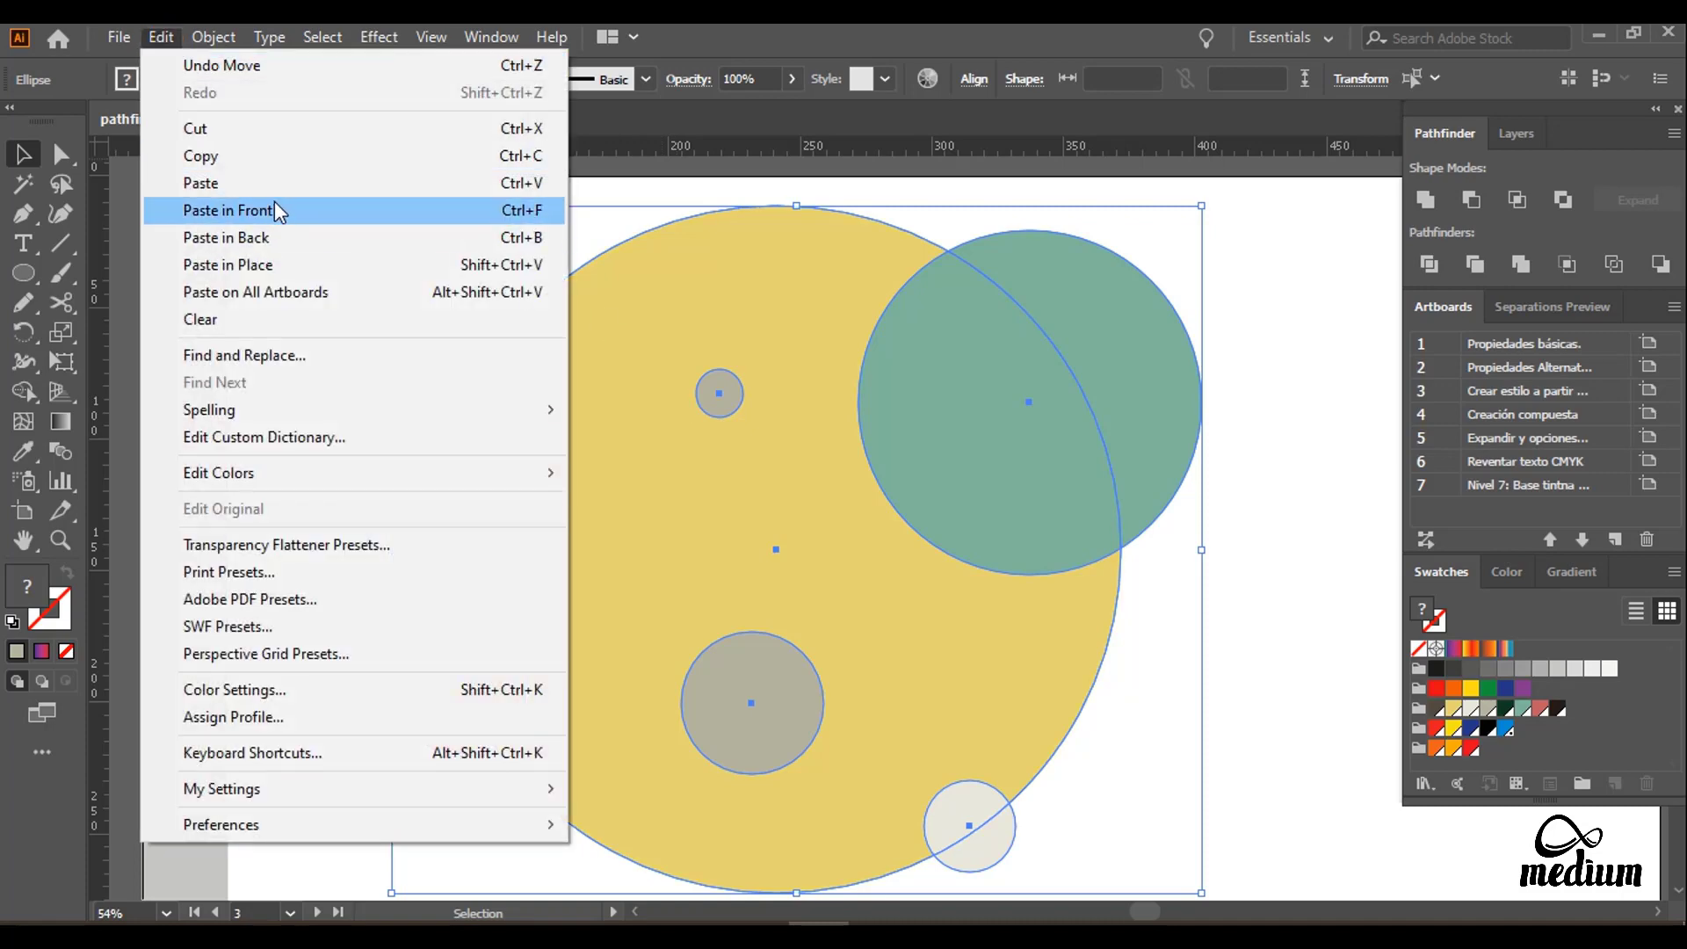
left_click(273, 210)
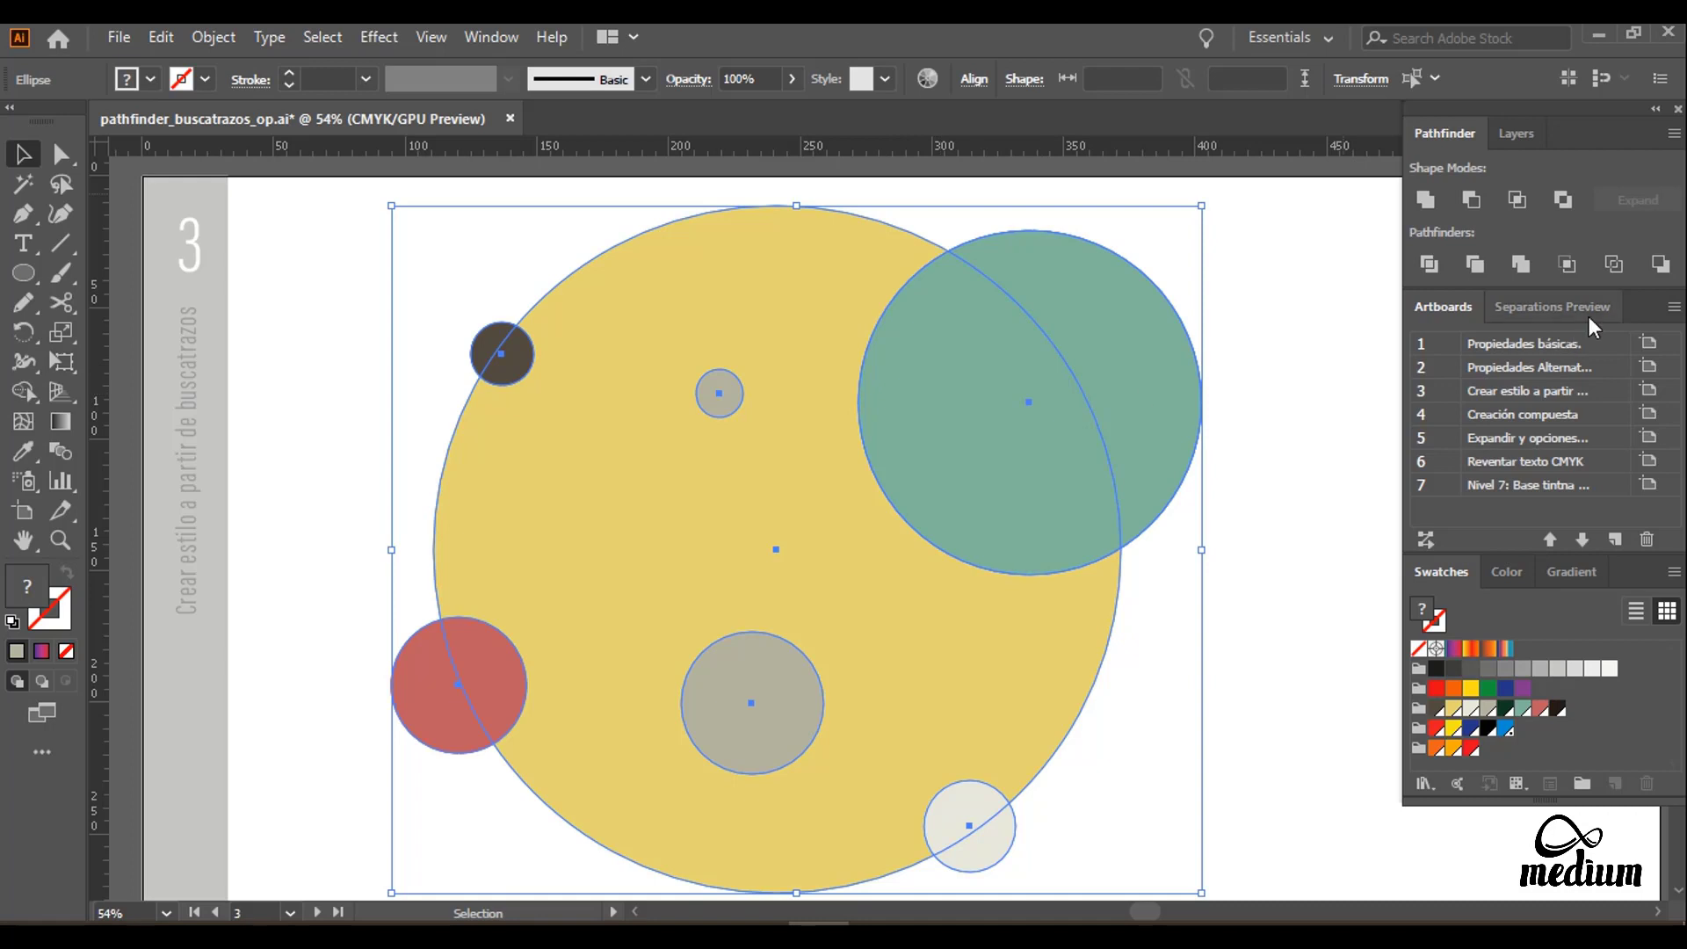
Step: Unite the pasted circles into one silhouette and give it a 16 pt dark brown stroke aligned to the outside
left_click(1423, 200)
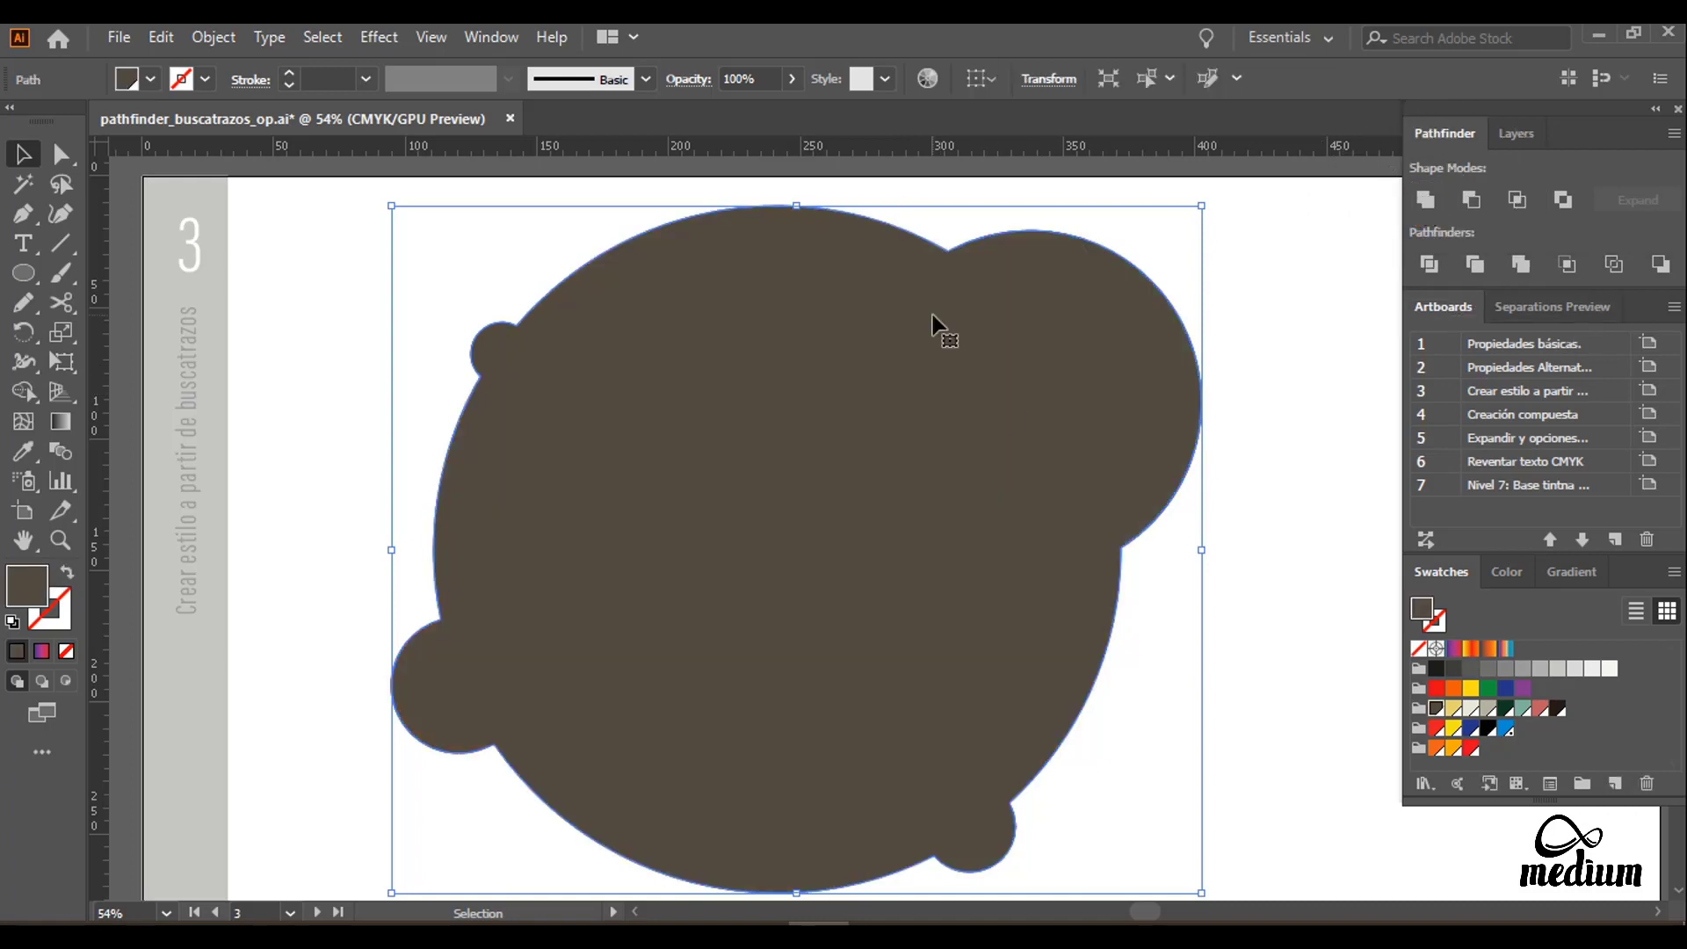
left_click(365, 79)
left_click(400, 513)
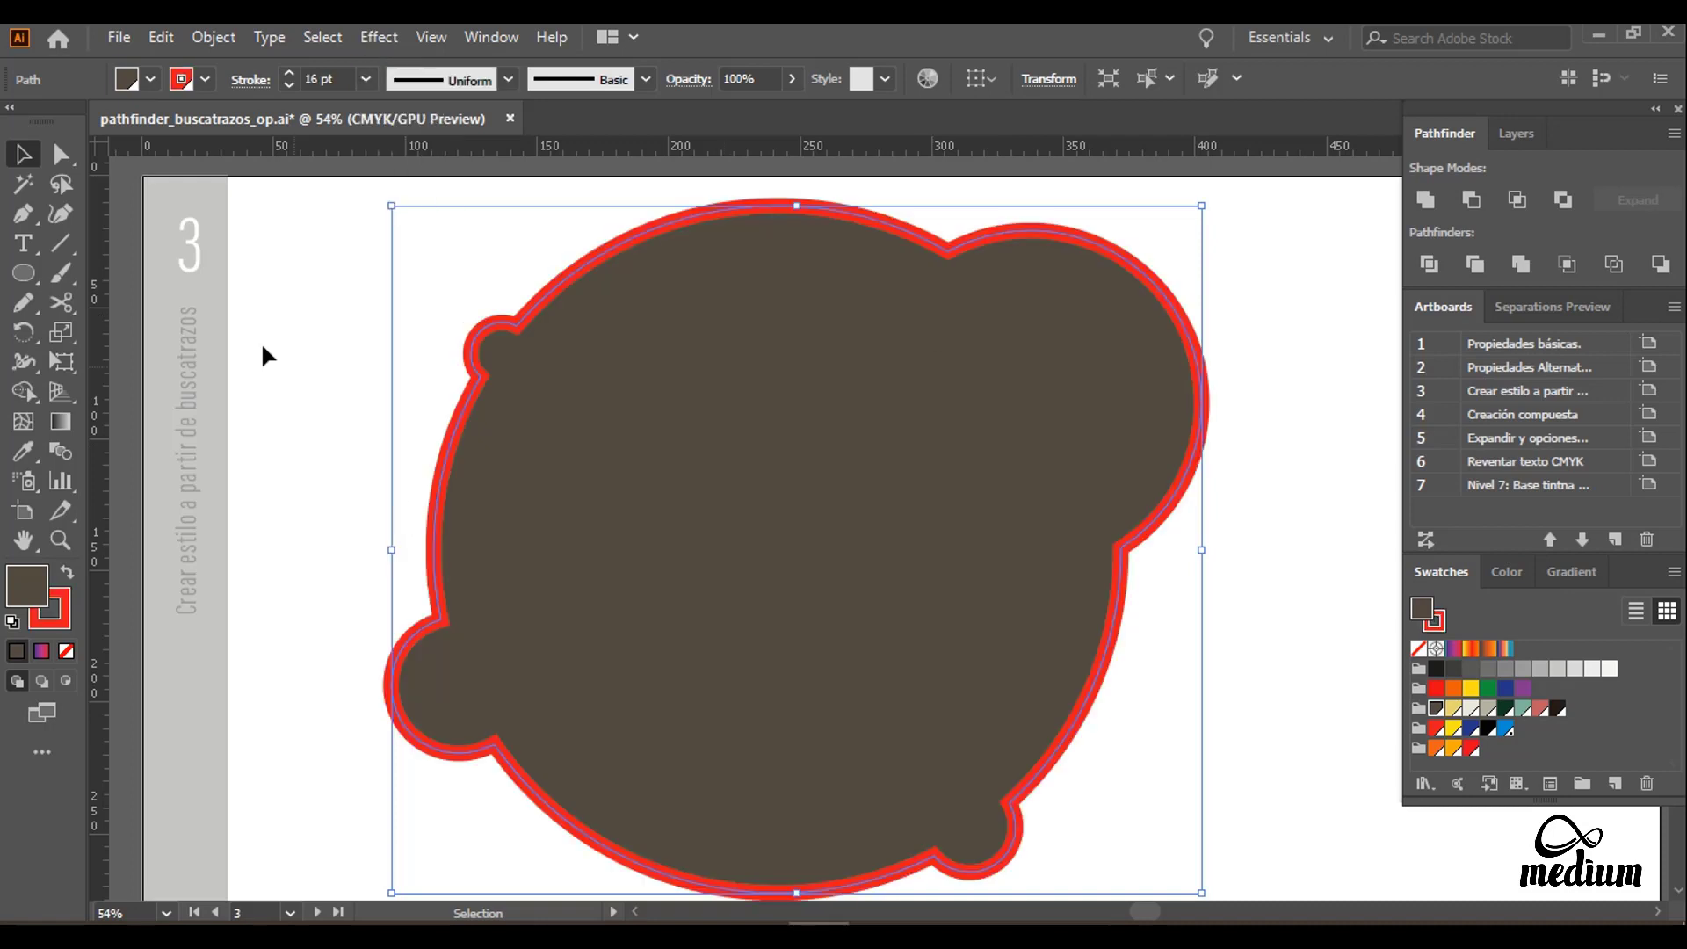
left_click_drag(36, 590, 64, 600)
left_click(64, 600)
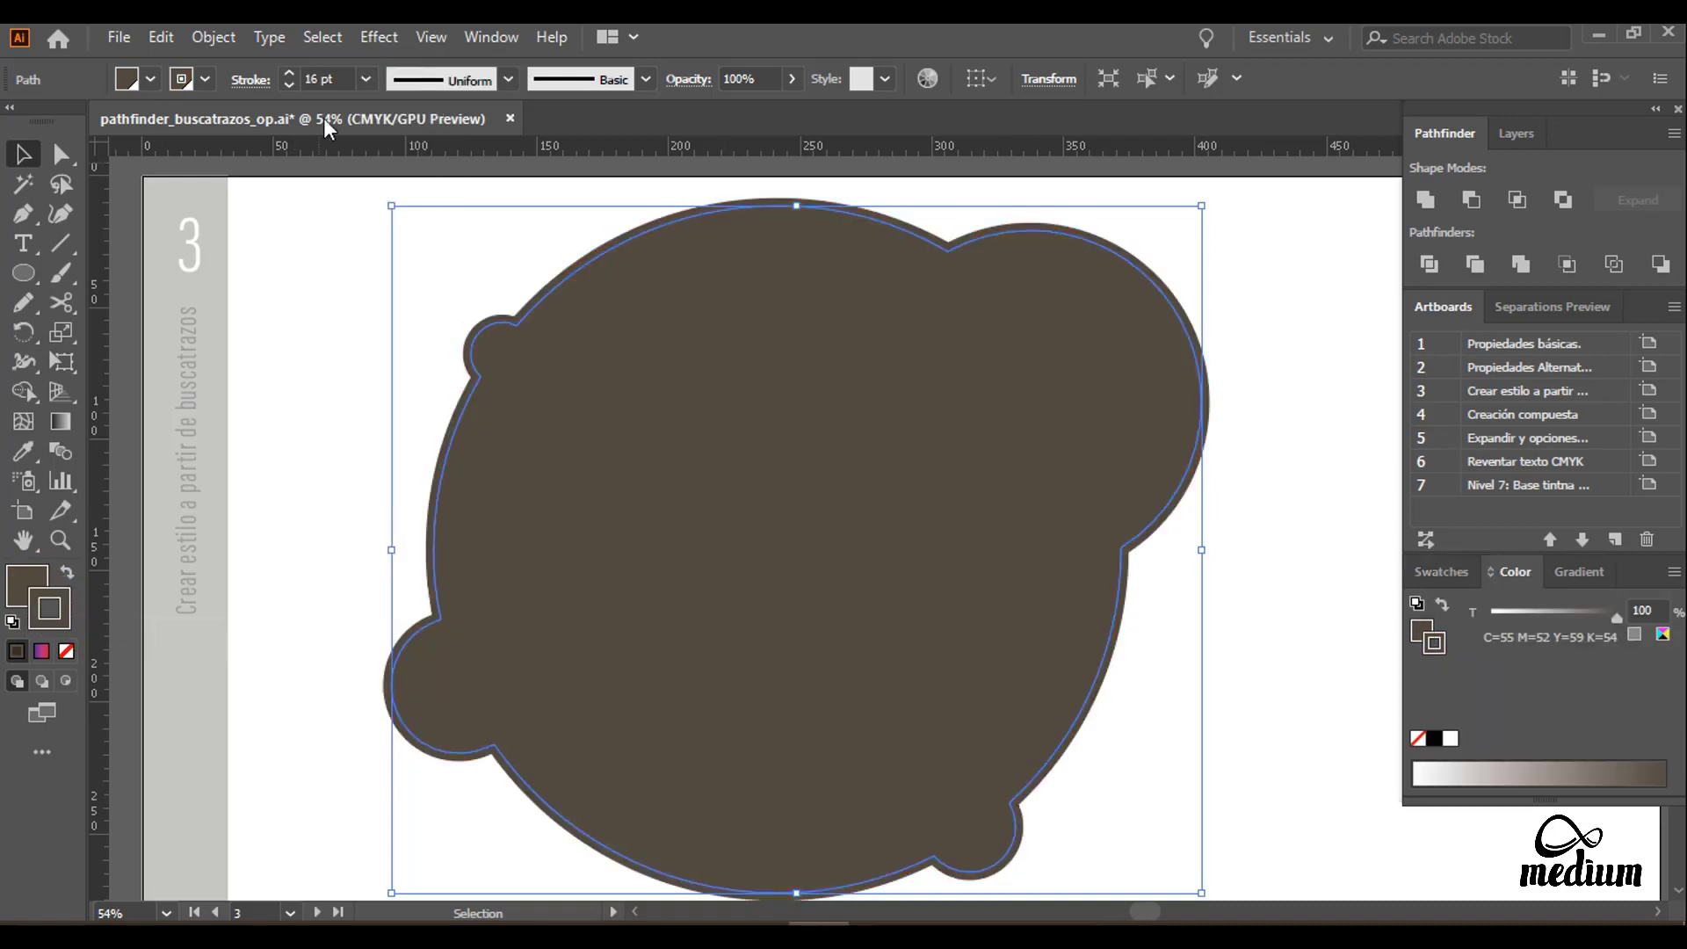
left_click(251, 80)
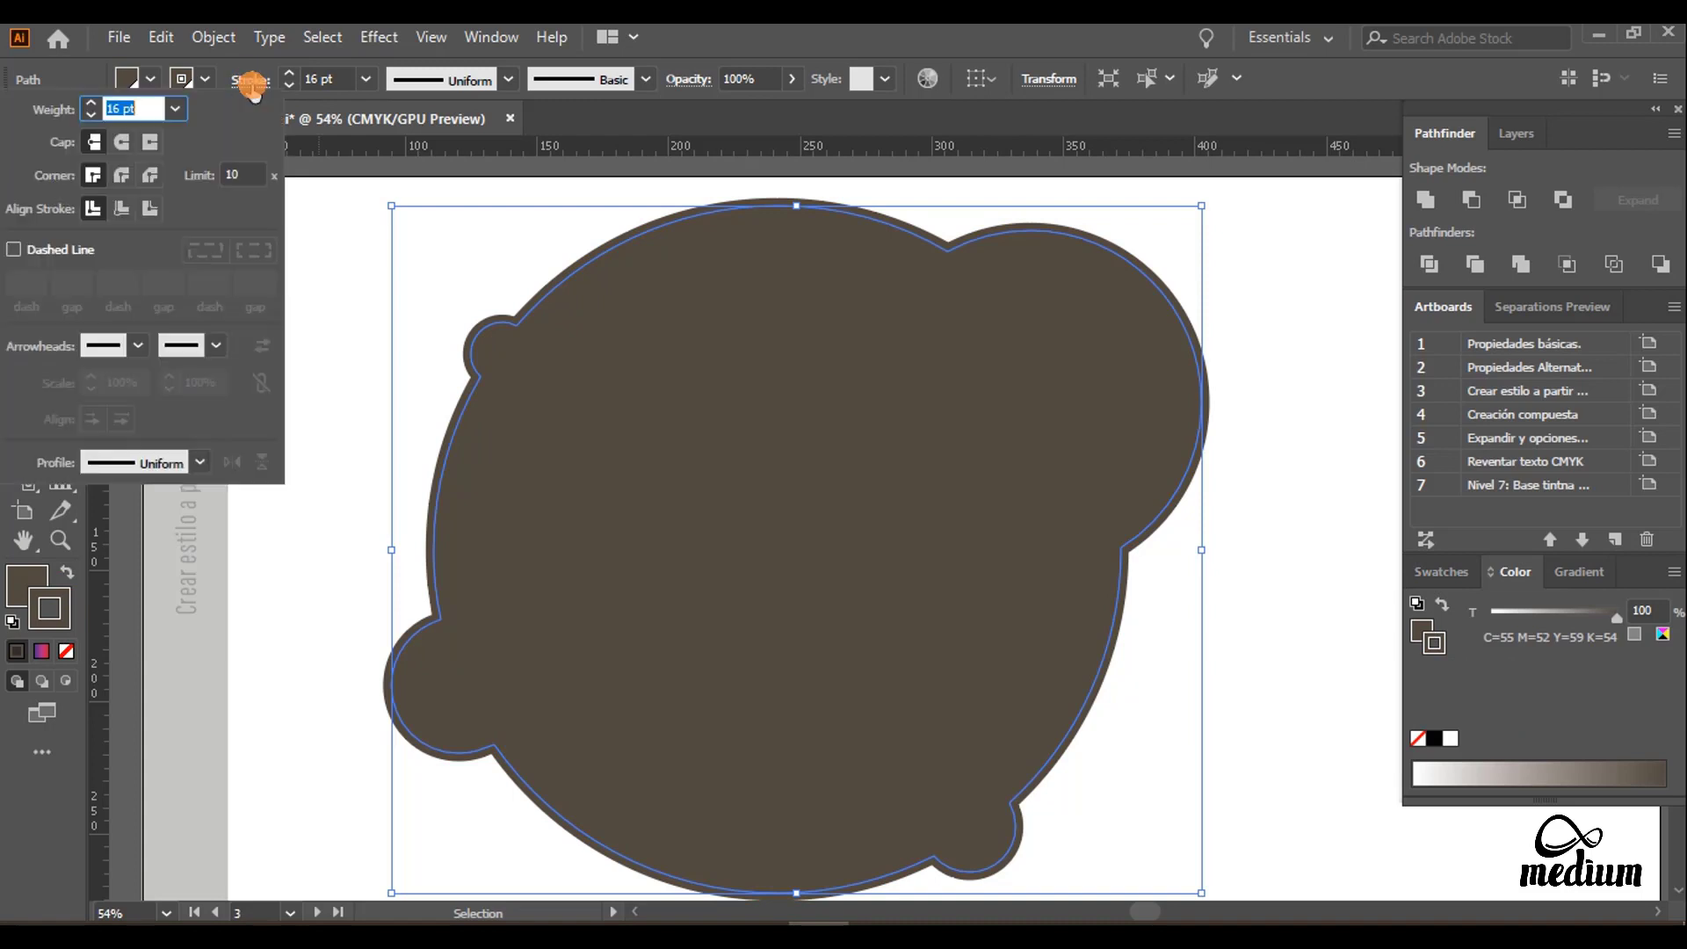
left_click(151, 209)
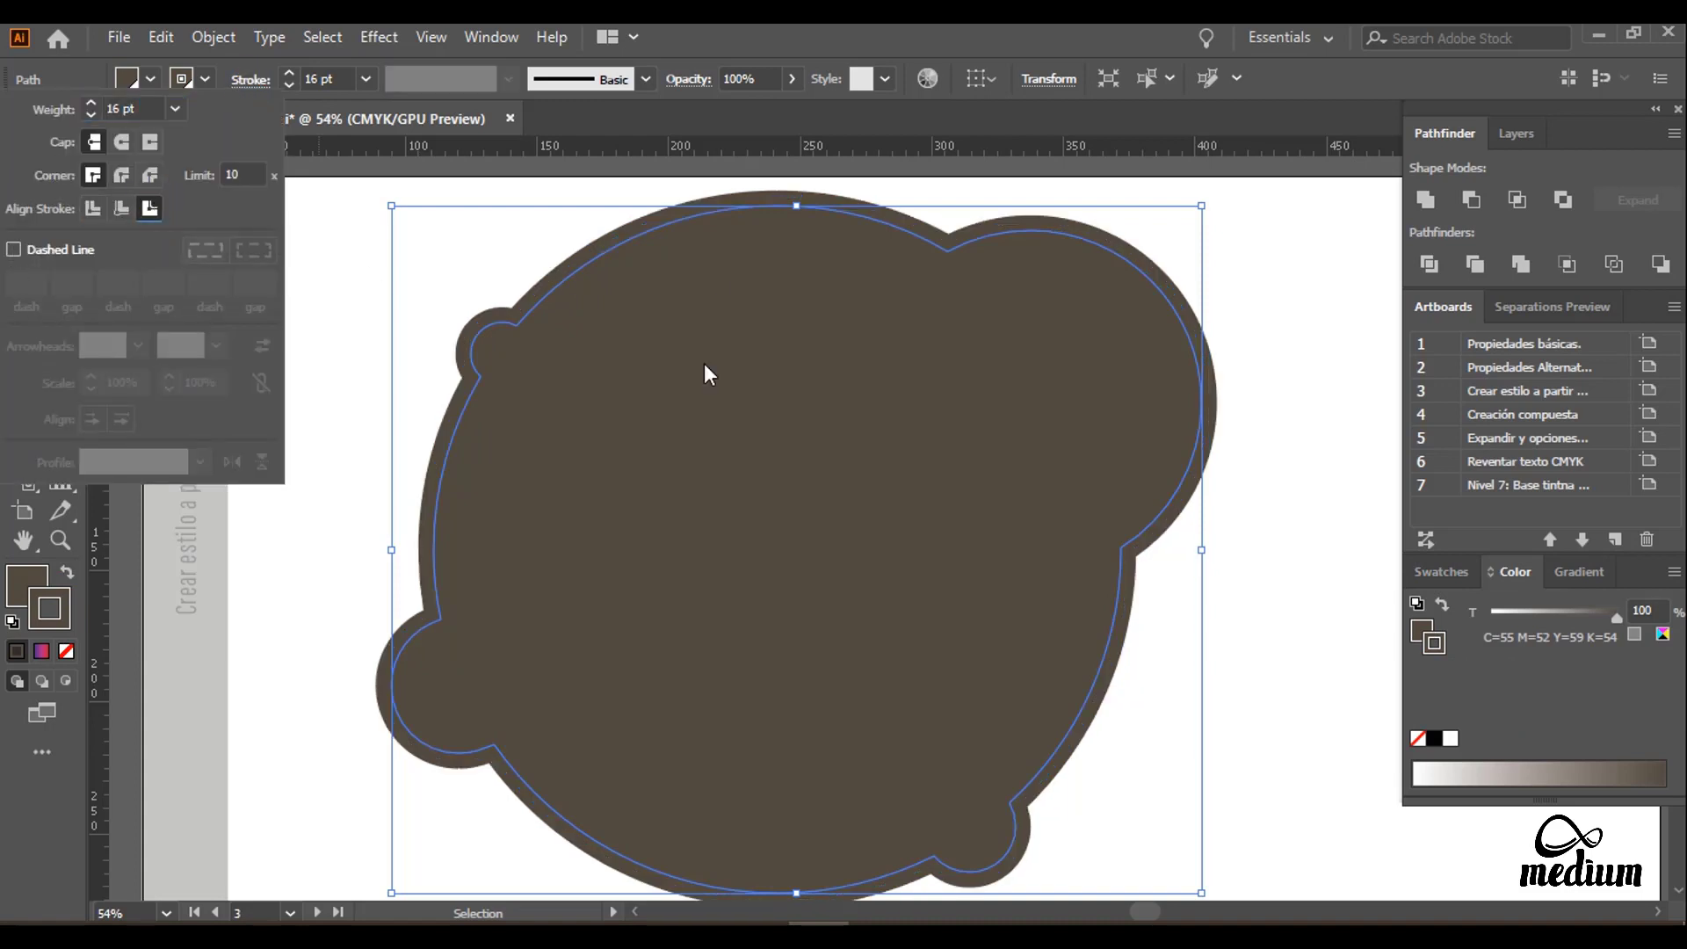
Step: Send the dark brown silhouette to the back, behind the coloured circles
right_click(960, 308)
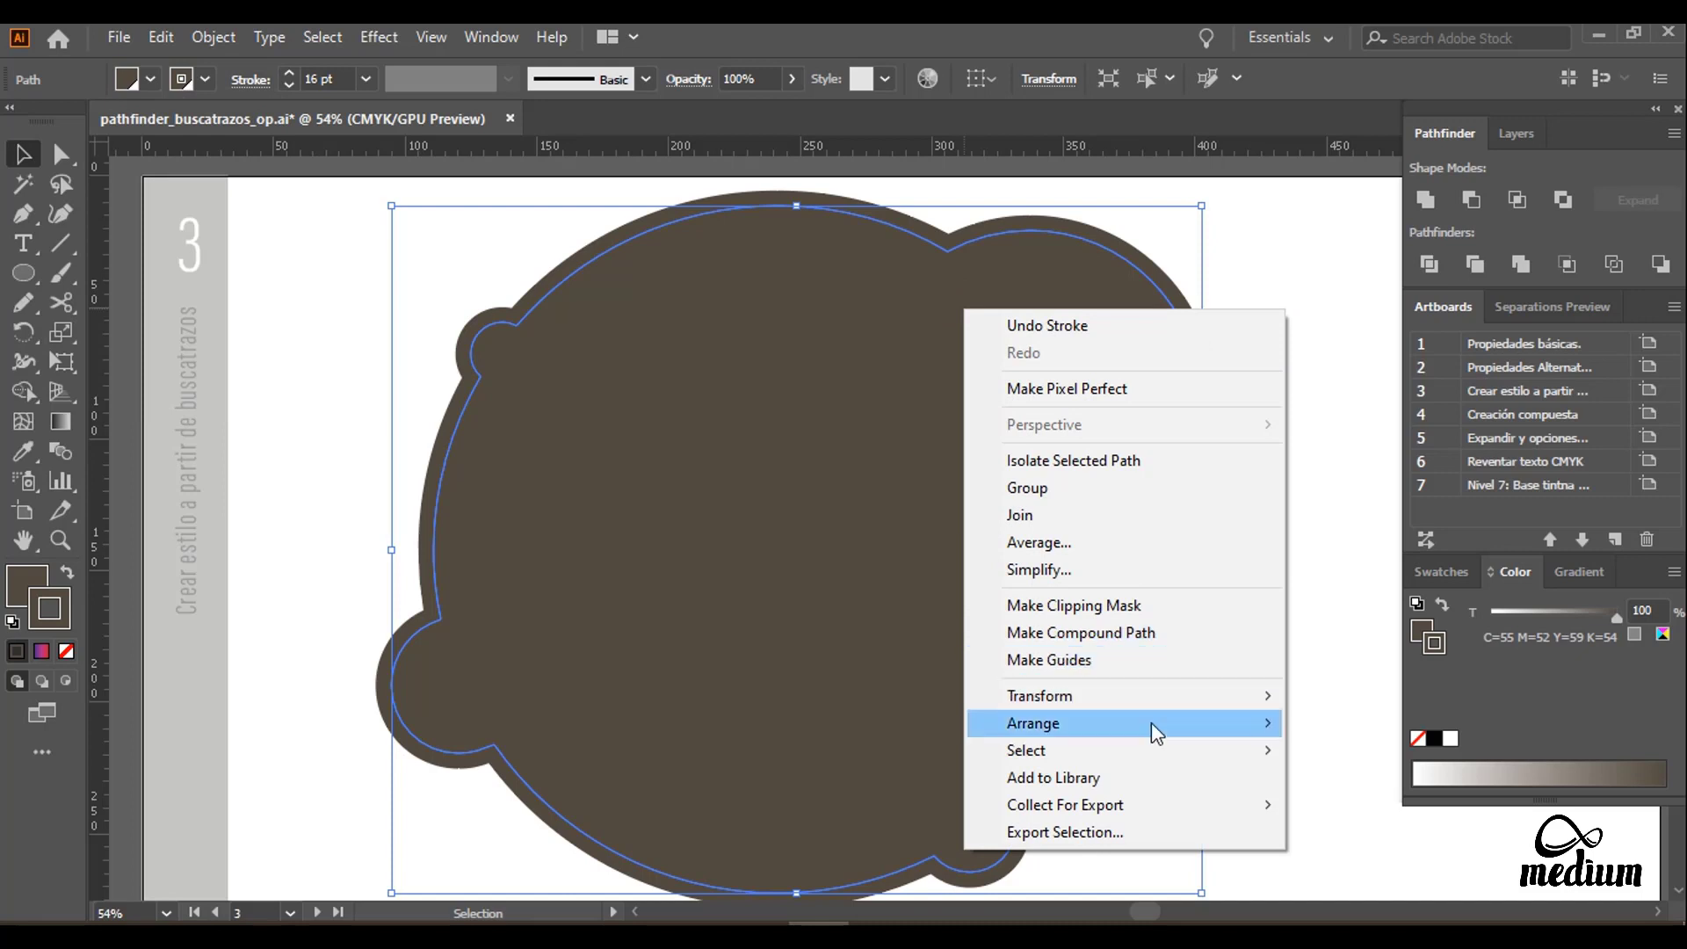
mouse_move(1151, 722)
left_click(1393, 804)
left_click(1226, 587)
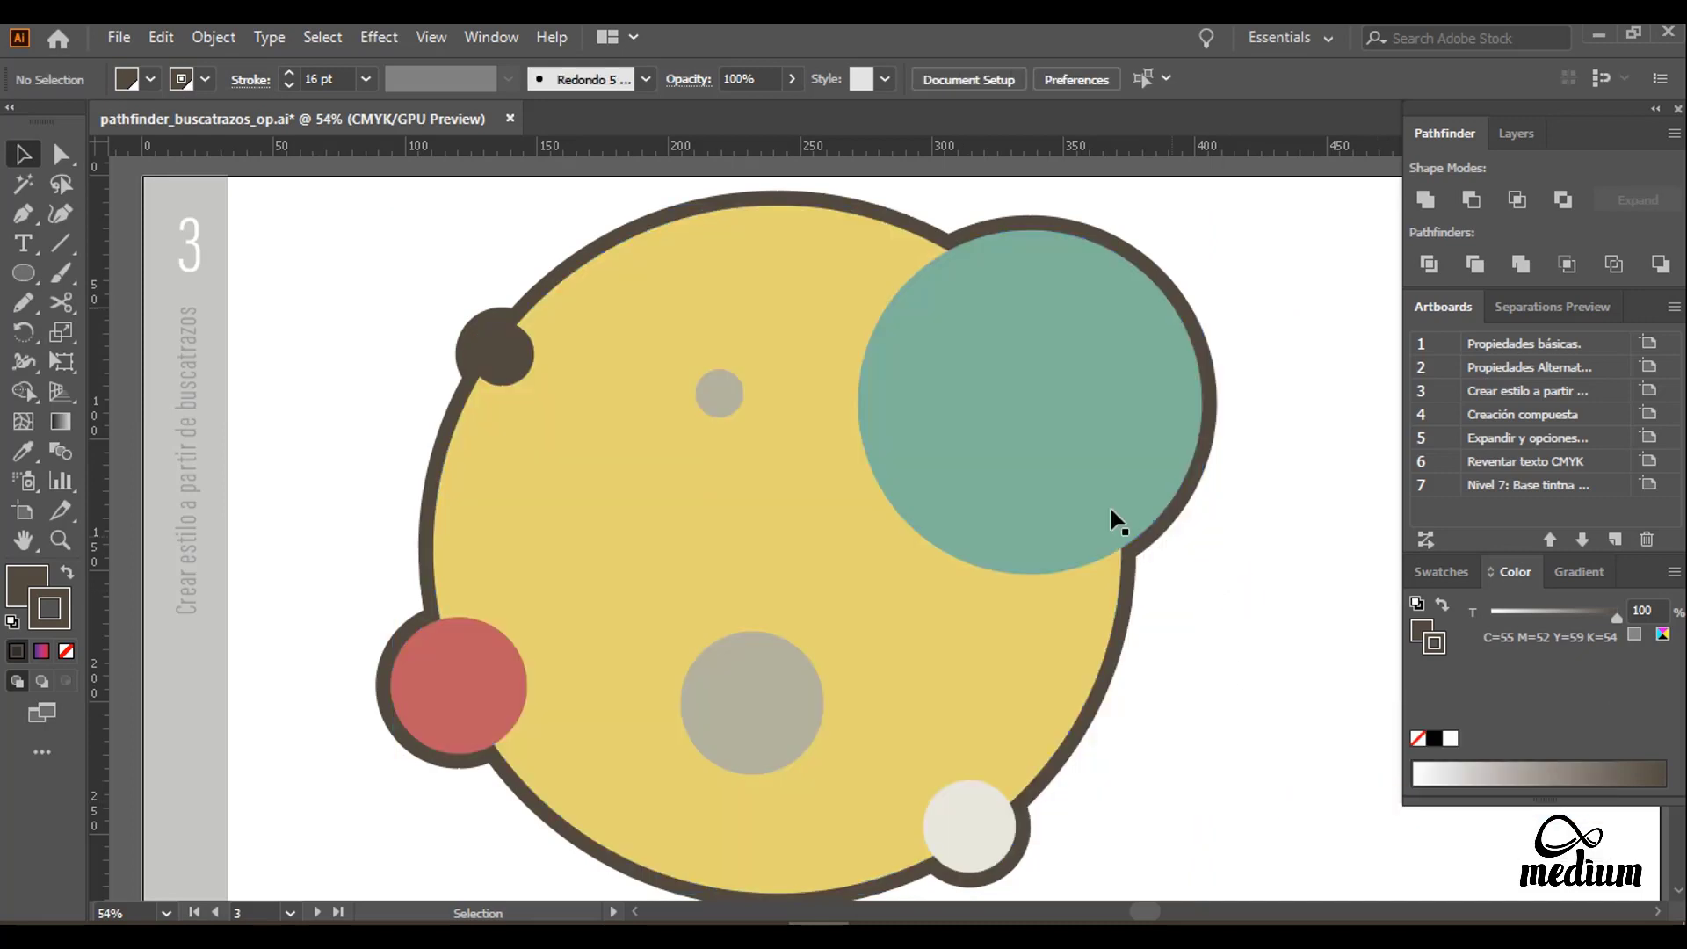
Step: Fill the small dark circle on the upper-left edge with the off-white swatch C=11 M=7 Y=15 K=0
left_click(1442, 572)
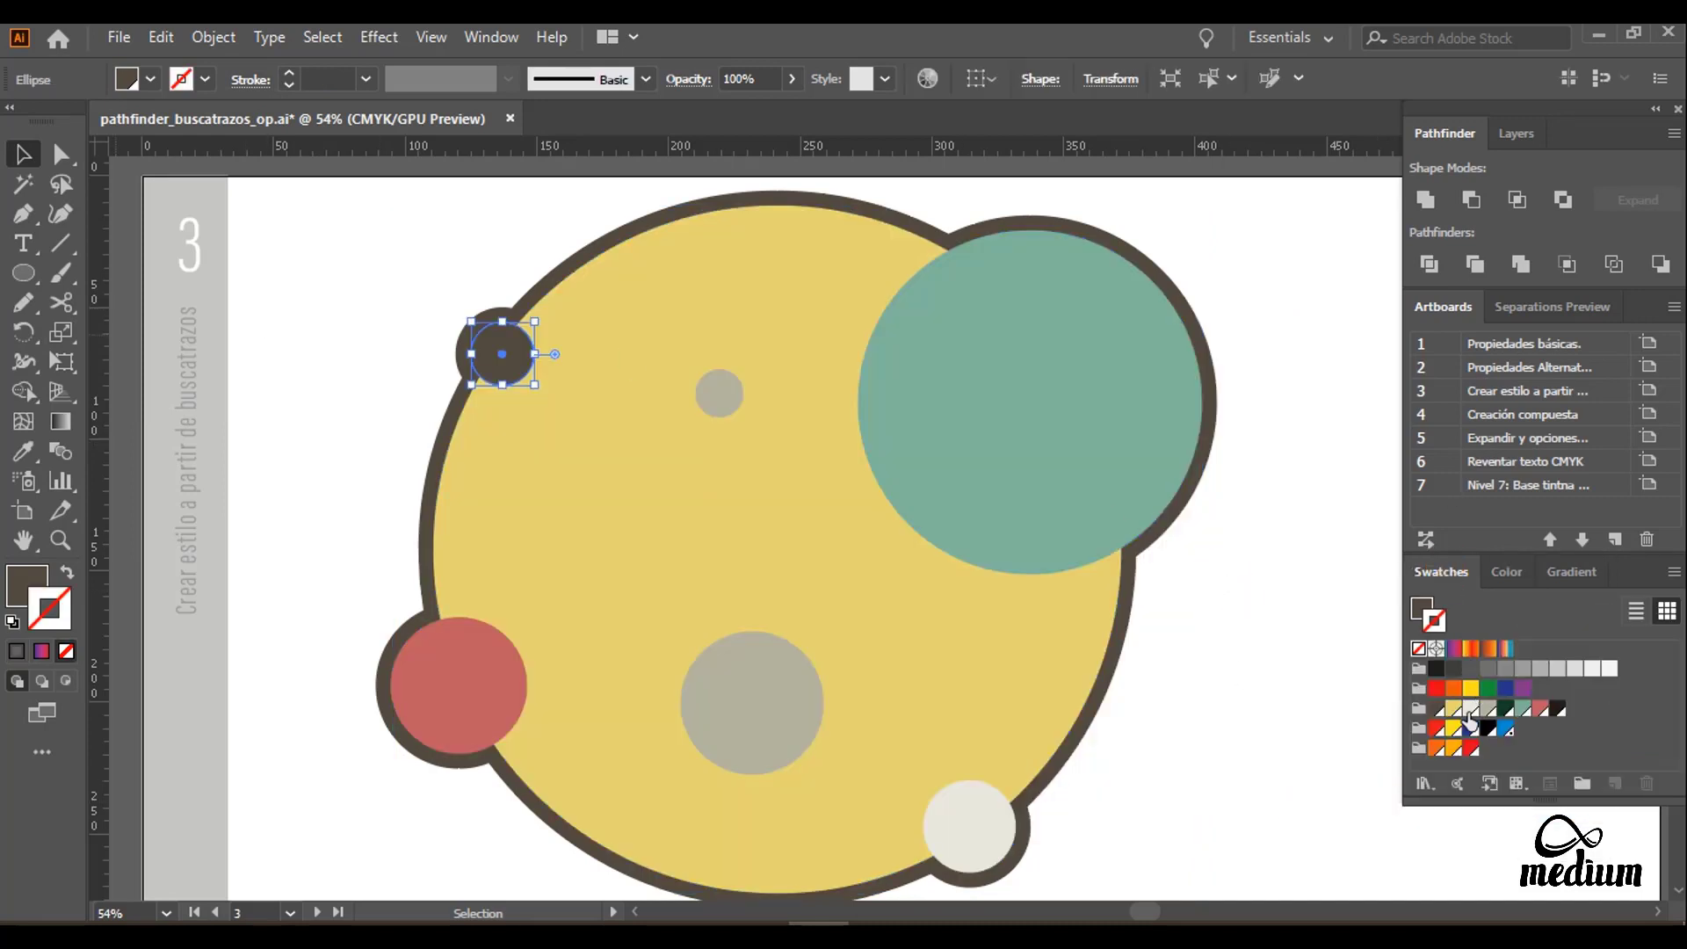
left_click(1469, 710)
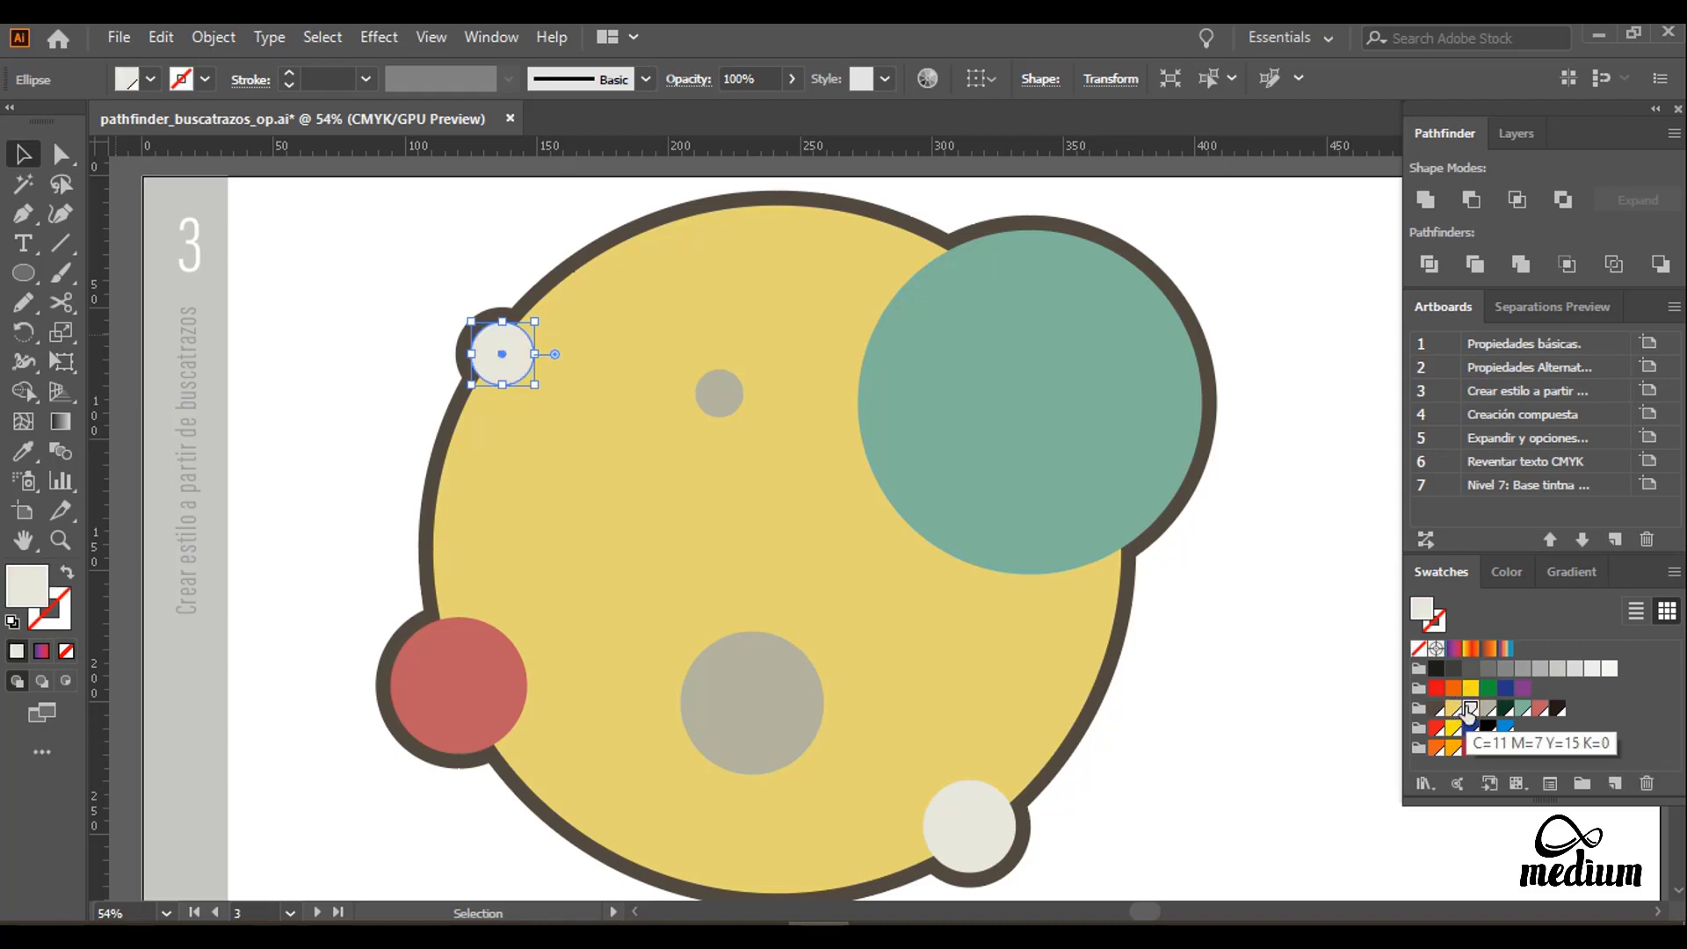
left_click(371, 344)
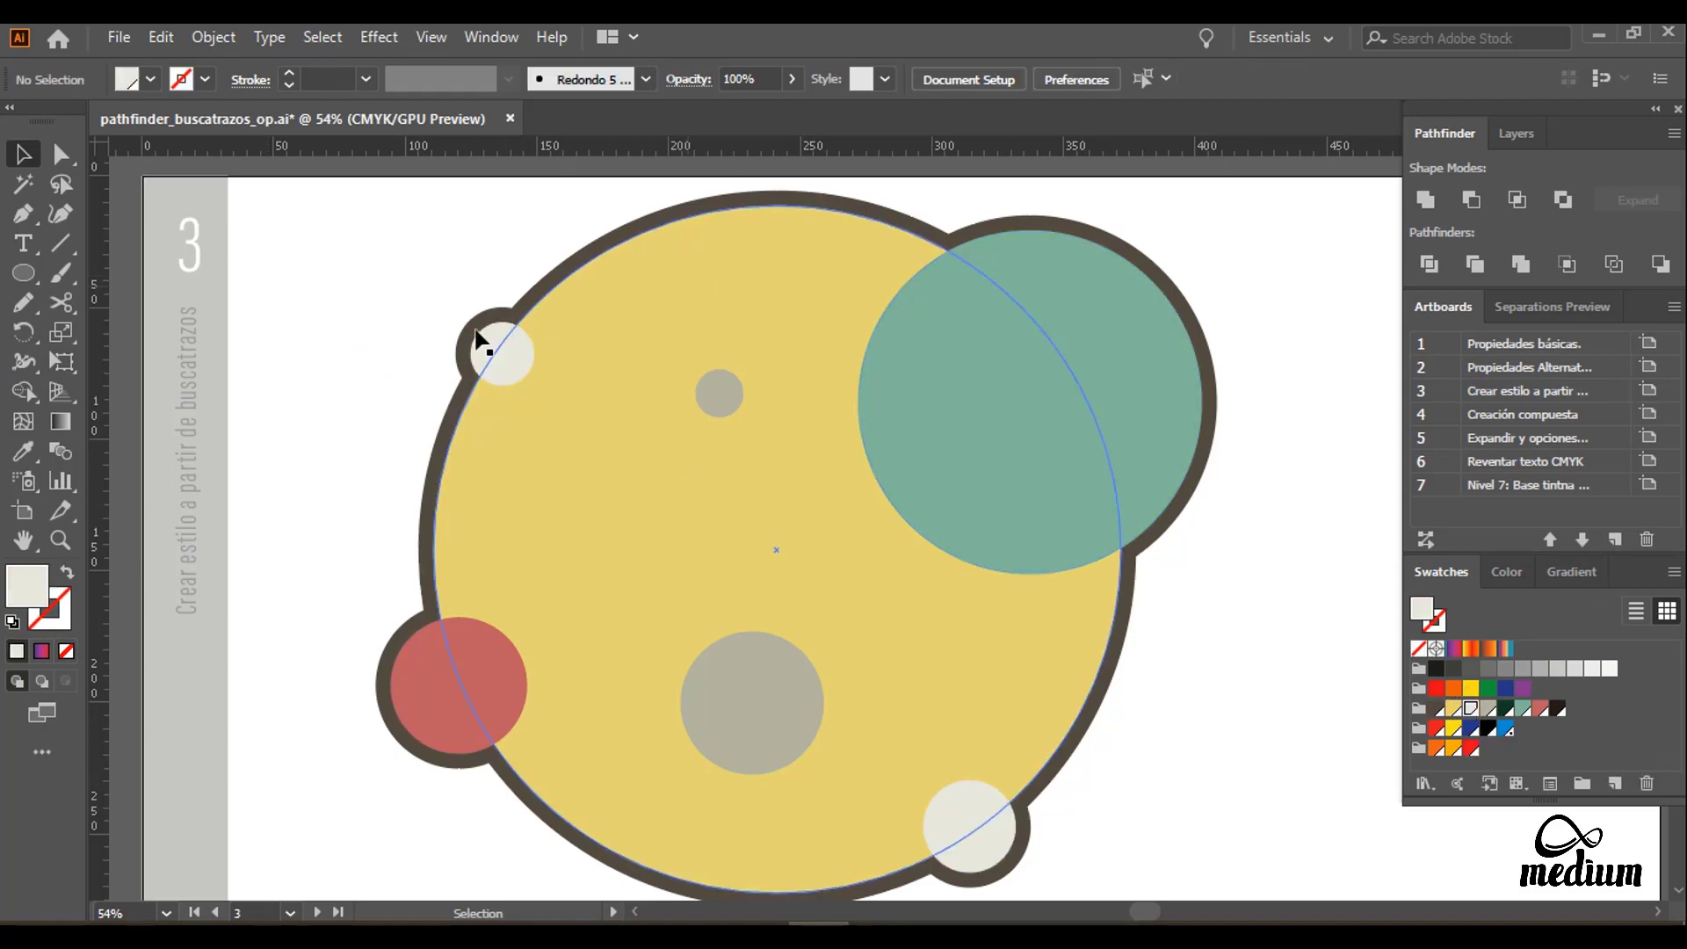
Step: Scale the whole circle composition down and place a duplicate beside it to the right
left_click_drag(345, 249, 821, 666)
left_click_drag(549, 380, 1017, 406)
left_click(912, 618)
left_click_drag(905, 615, 757, 641)
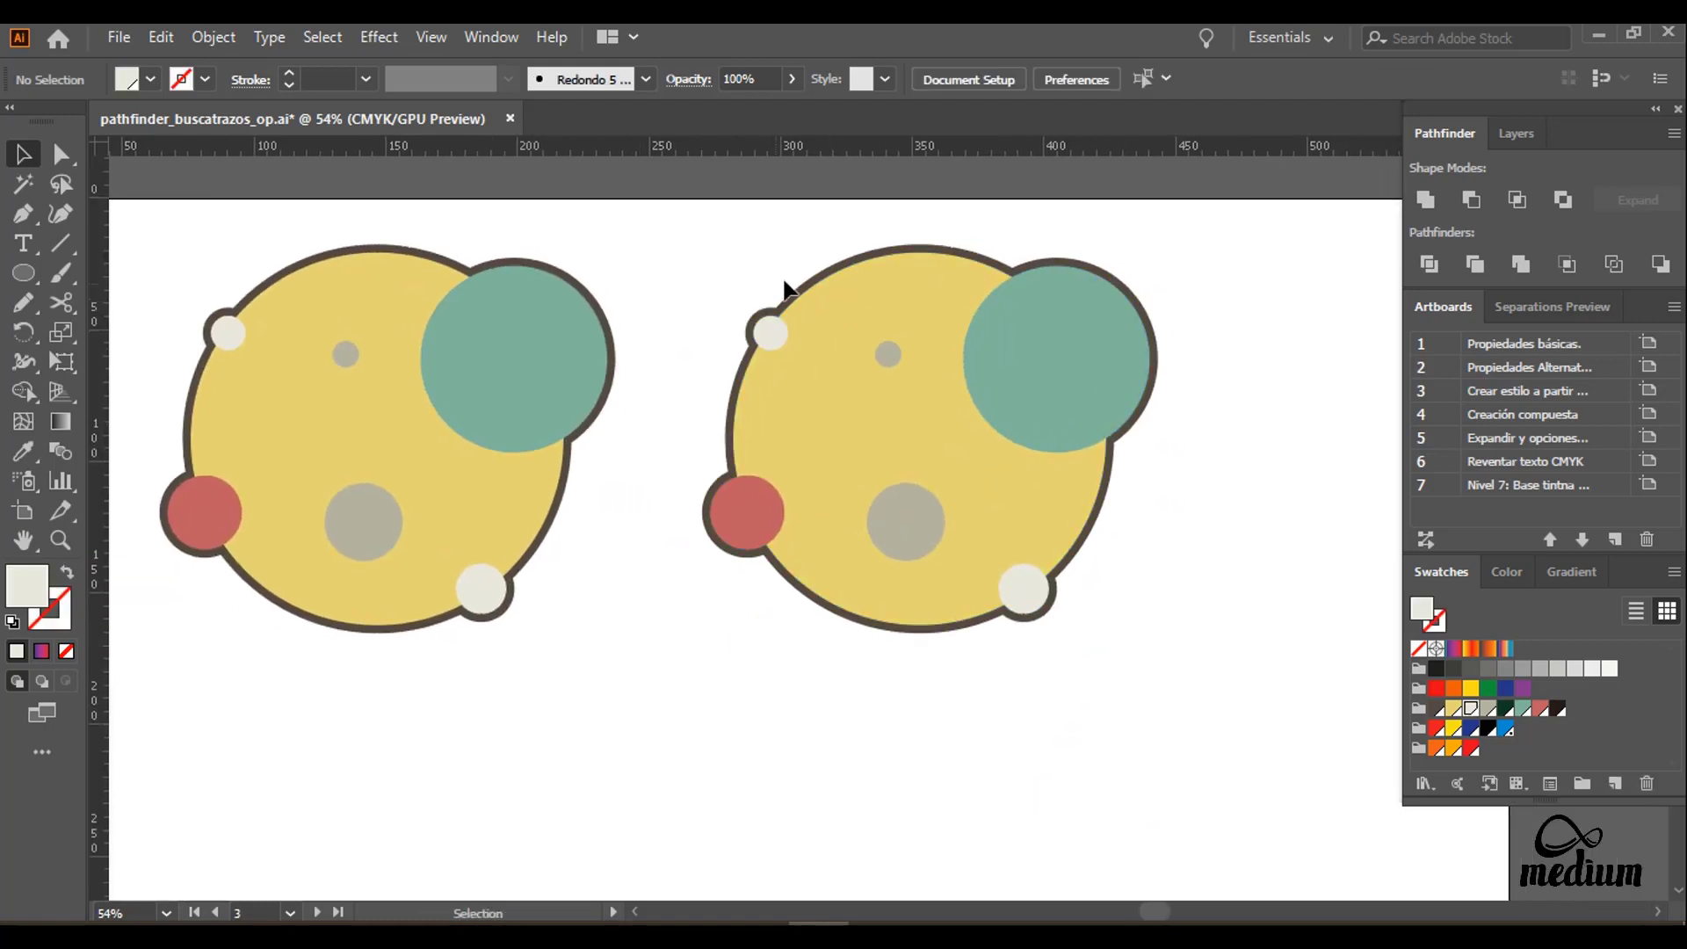
Step: Group all the coloured circles of the right-hand composition, leaving the dark backing shape out of the group
left_click(771, 332)
left_click(887, 354, "shift")
left_click(994, 360, "shift")
left_click(904, 521, "shift")
left_click(770, 520, "shift")
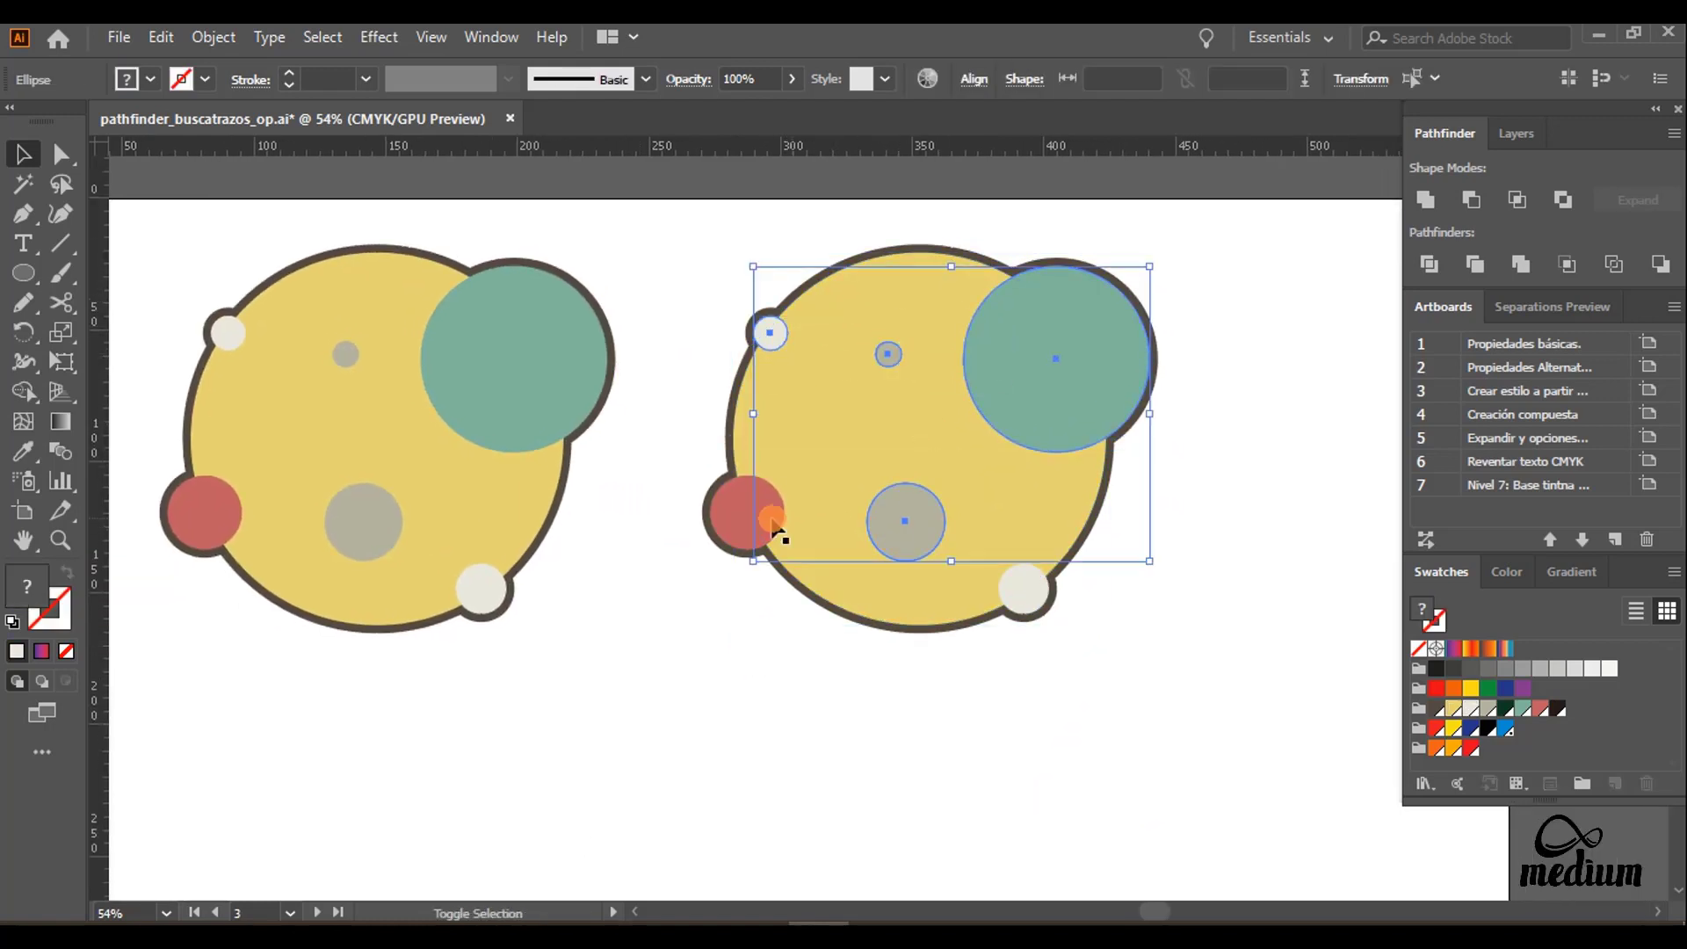
left_click(1001, 602, "shift")
left_click(918, 422, "shift")
left_click_drag(878, 457, 936, 412)
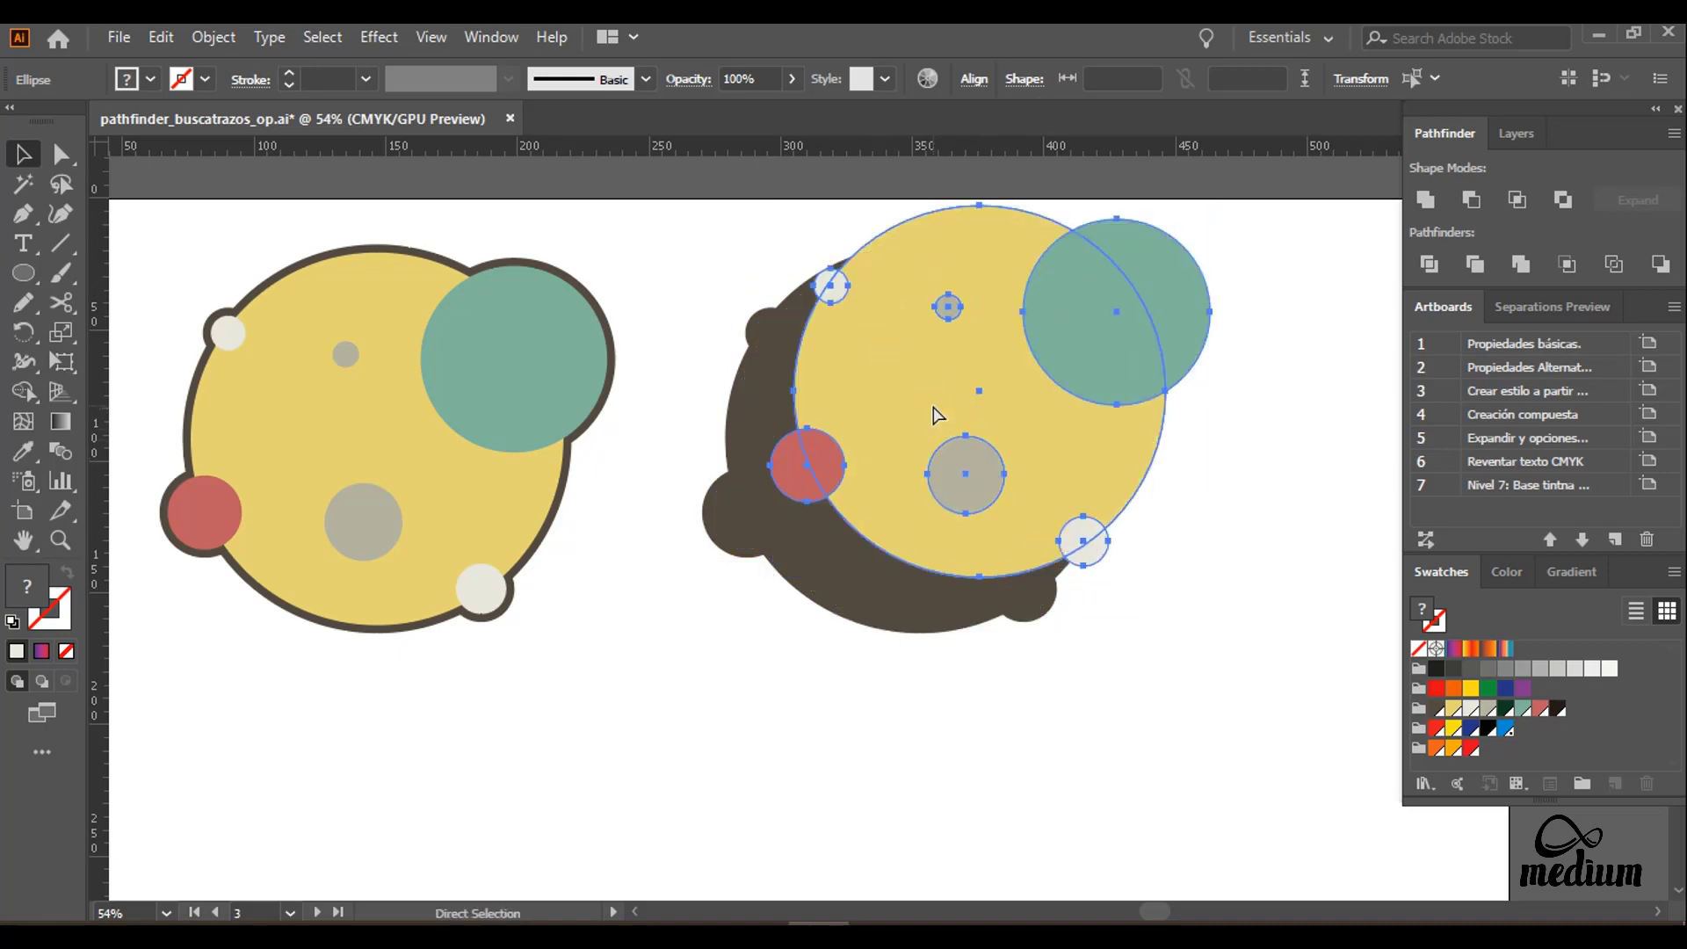
key("ctrl+z")
right_click(880, 400)
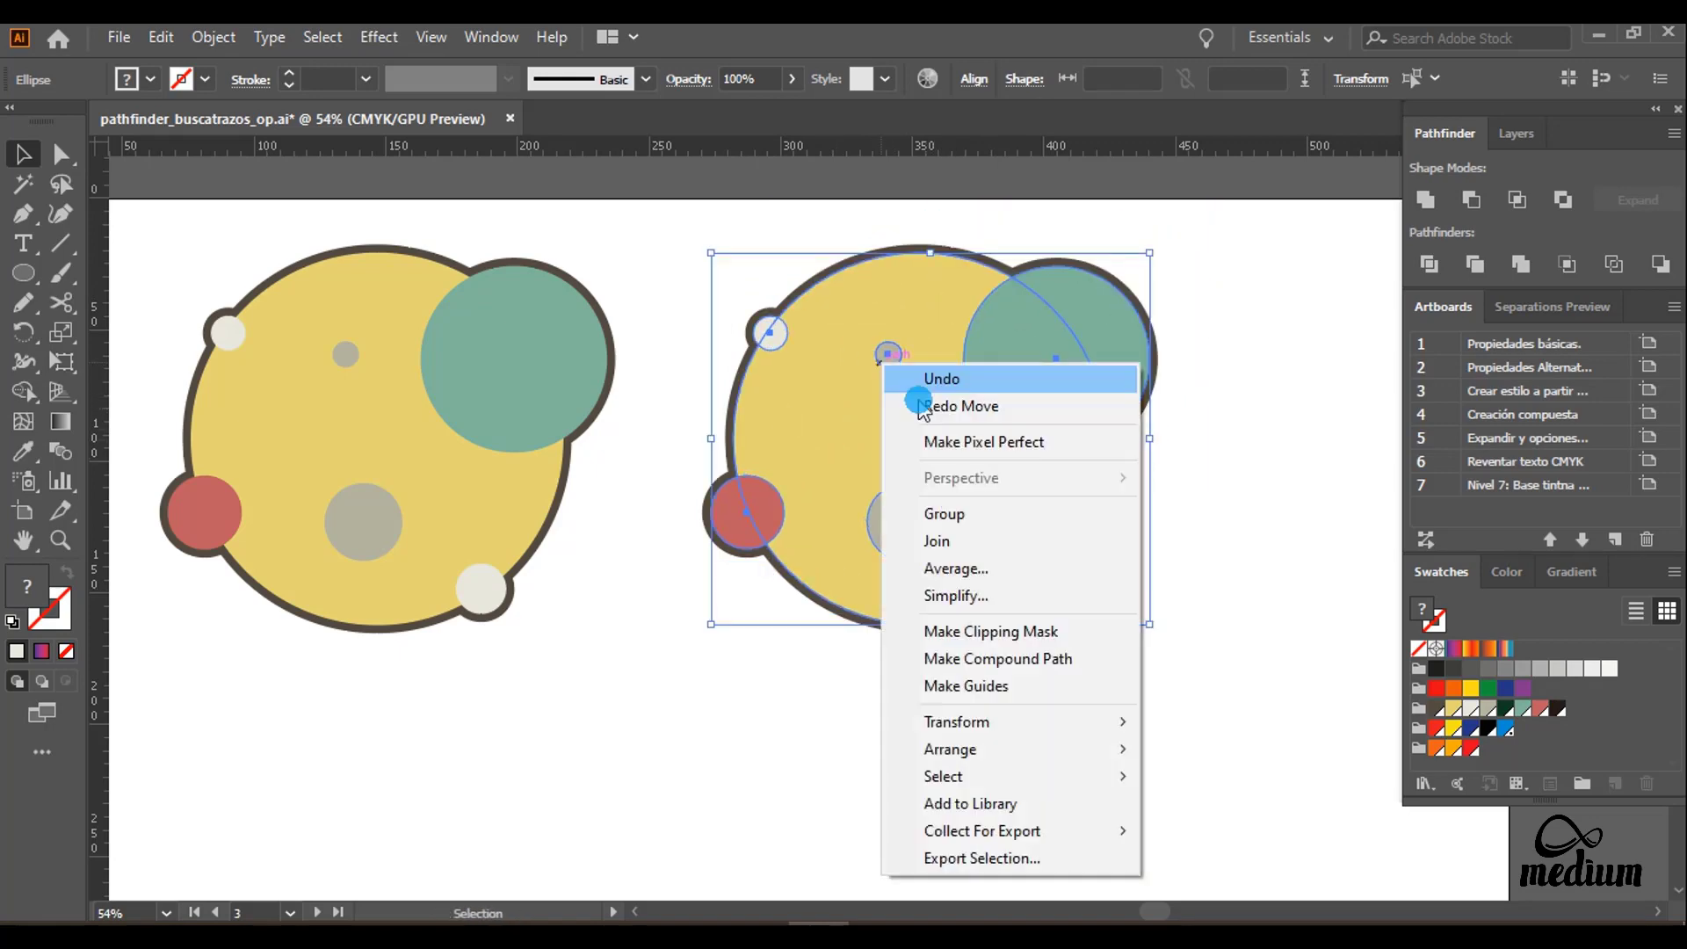
left_click(932, 514)
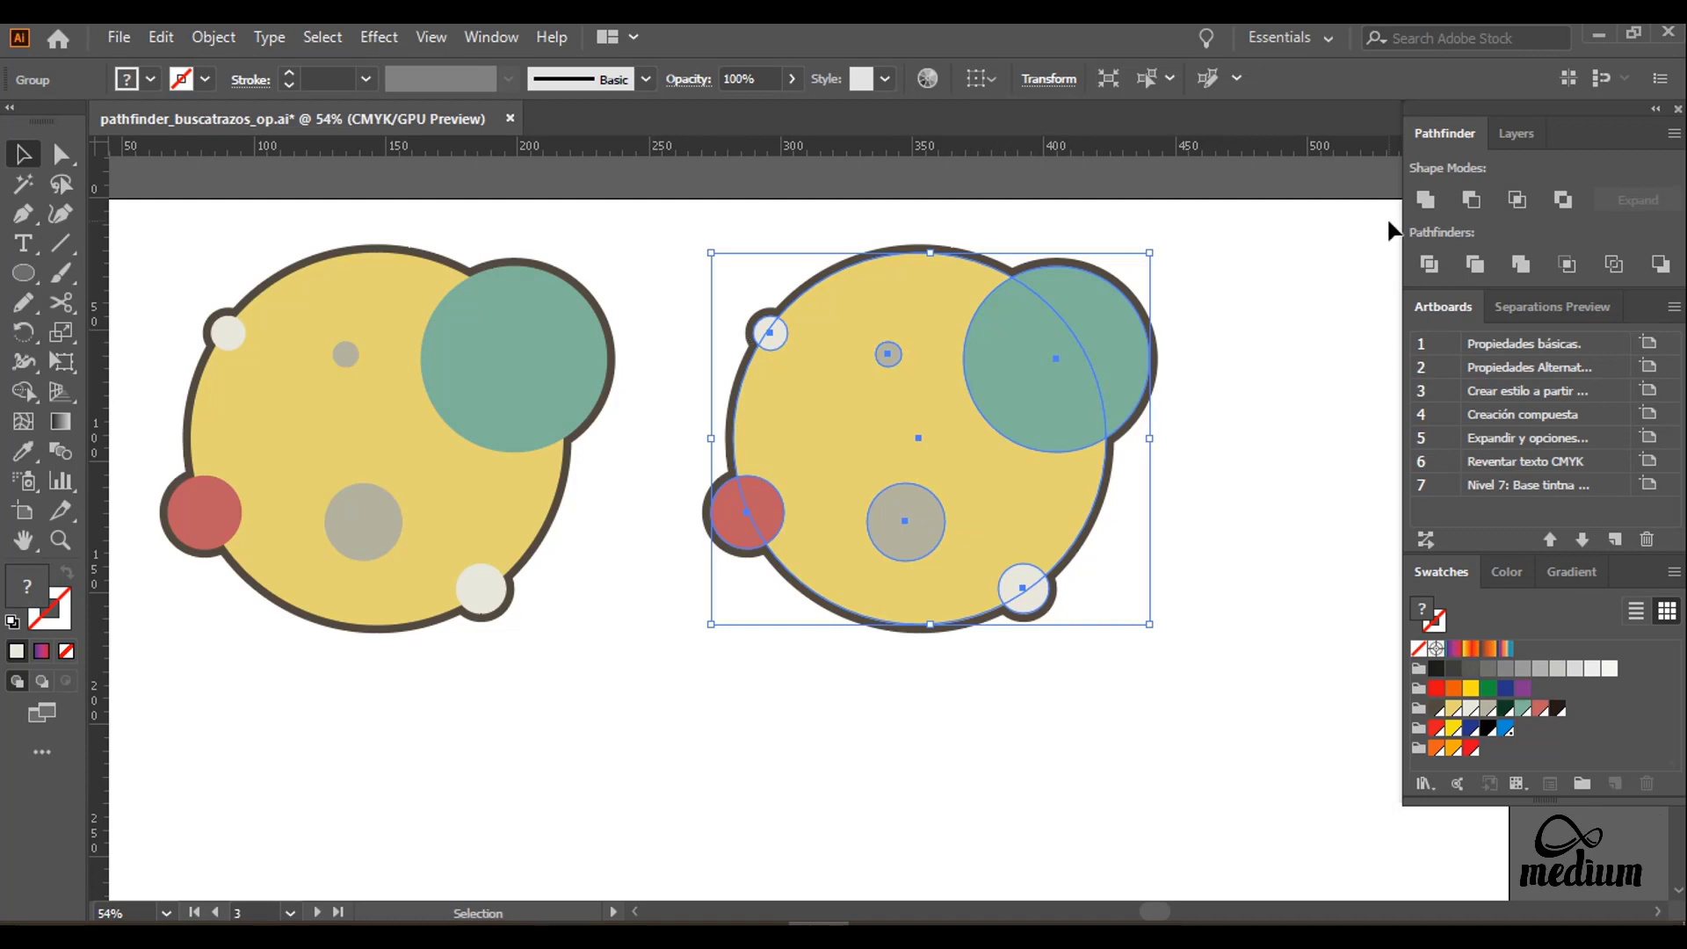
Step: Apply the Outline pathfinder to the grouped circles and set the resulting paths' stroke weight to 8 pt
left_click(1613, 264)
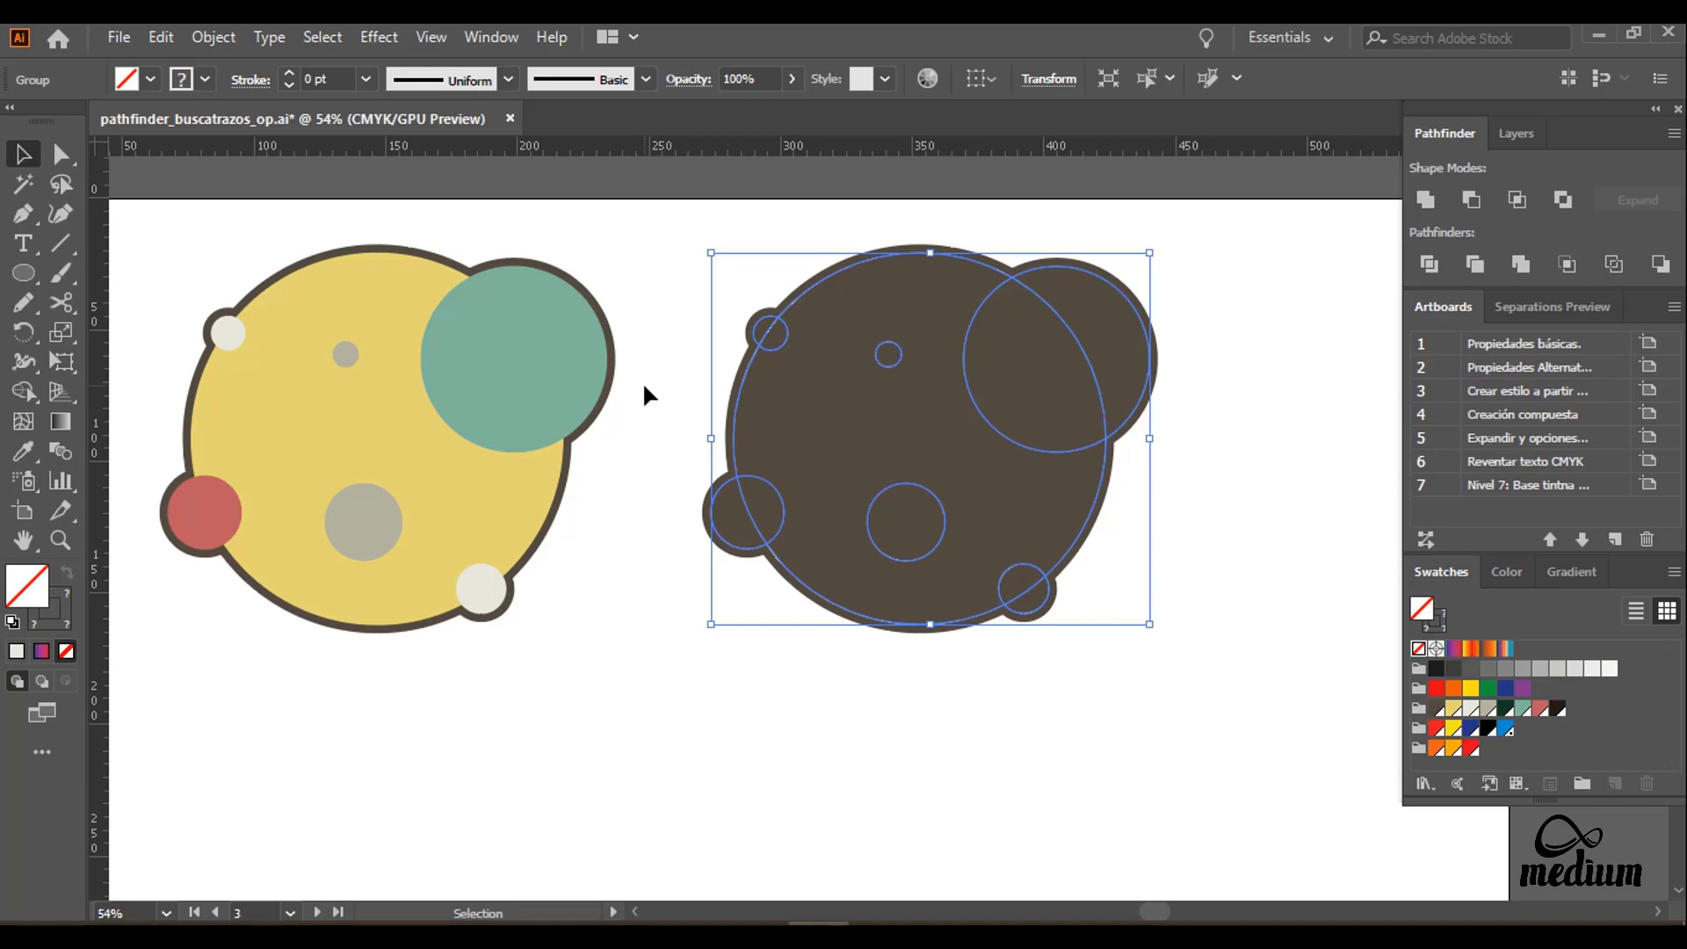
left_click(365, 79)
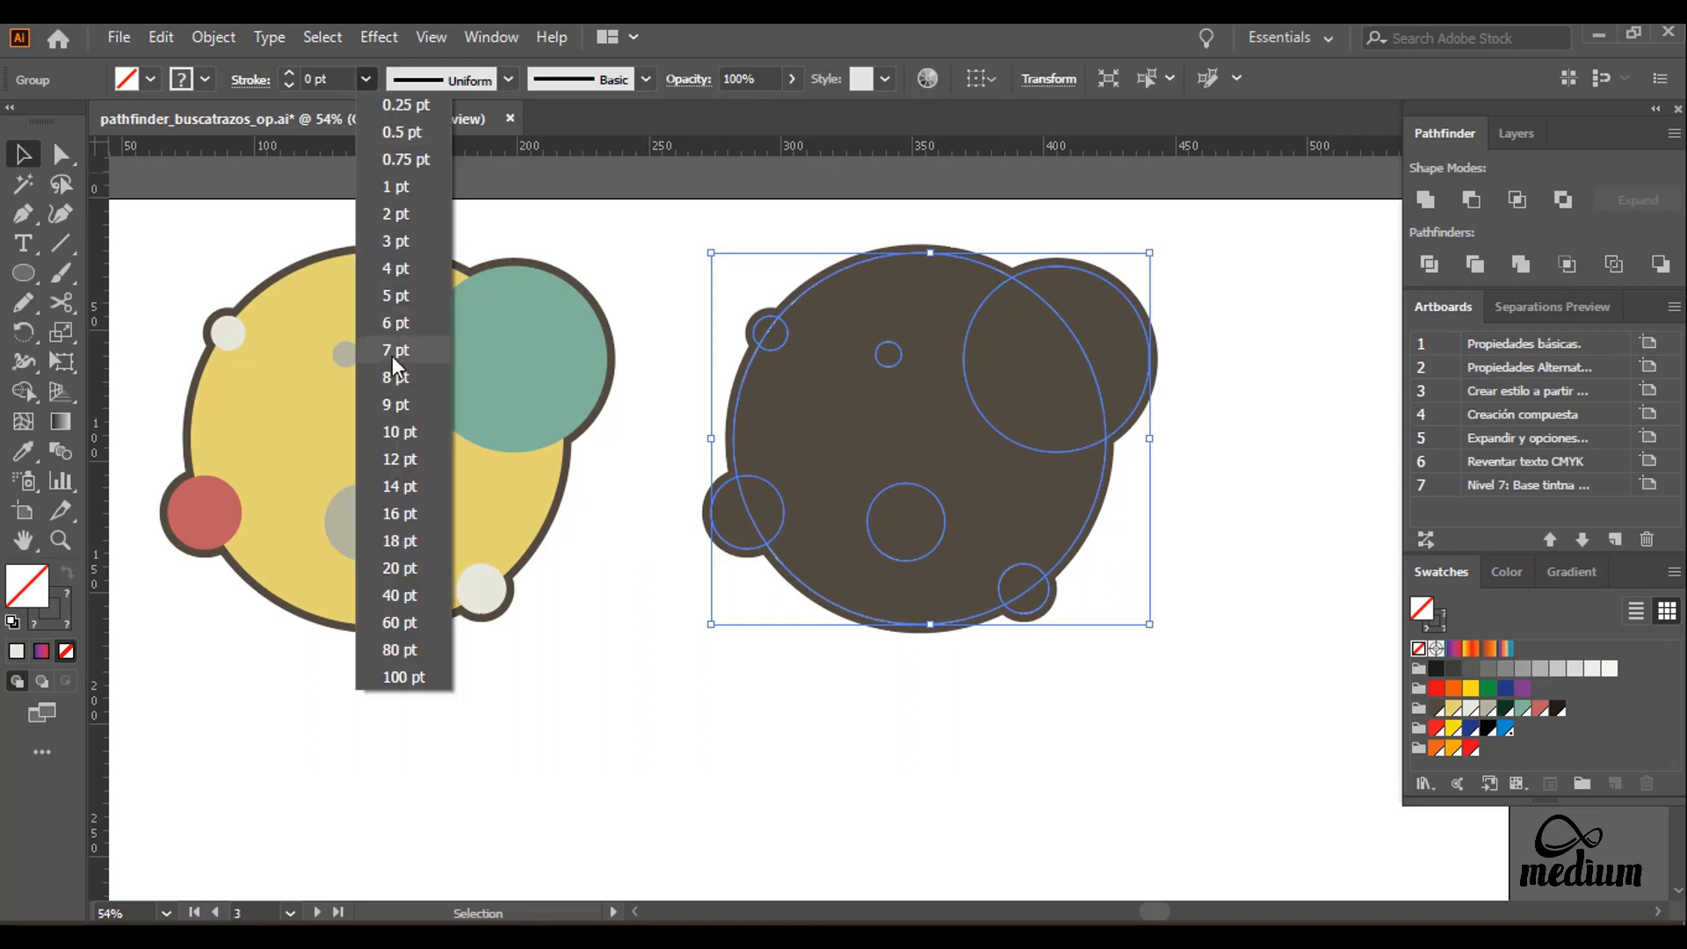
left_click(398, 486)
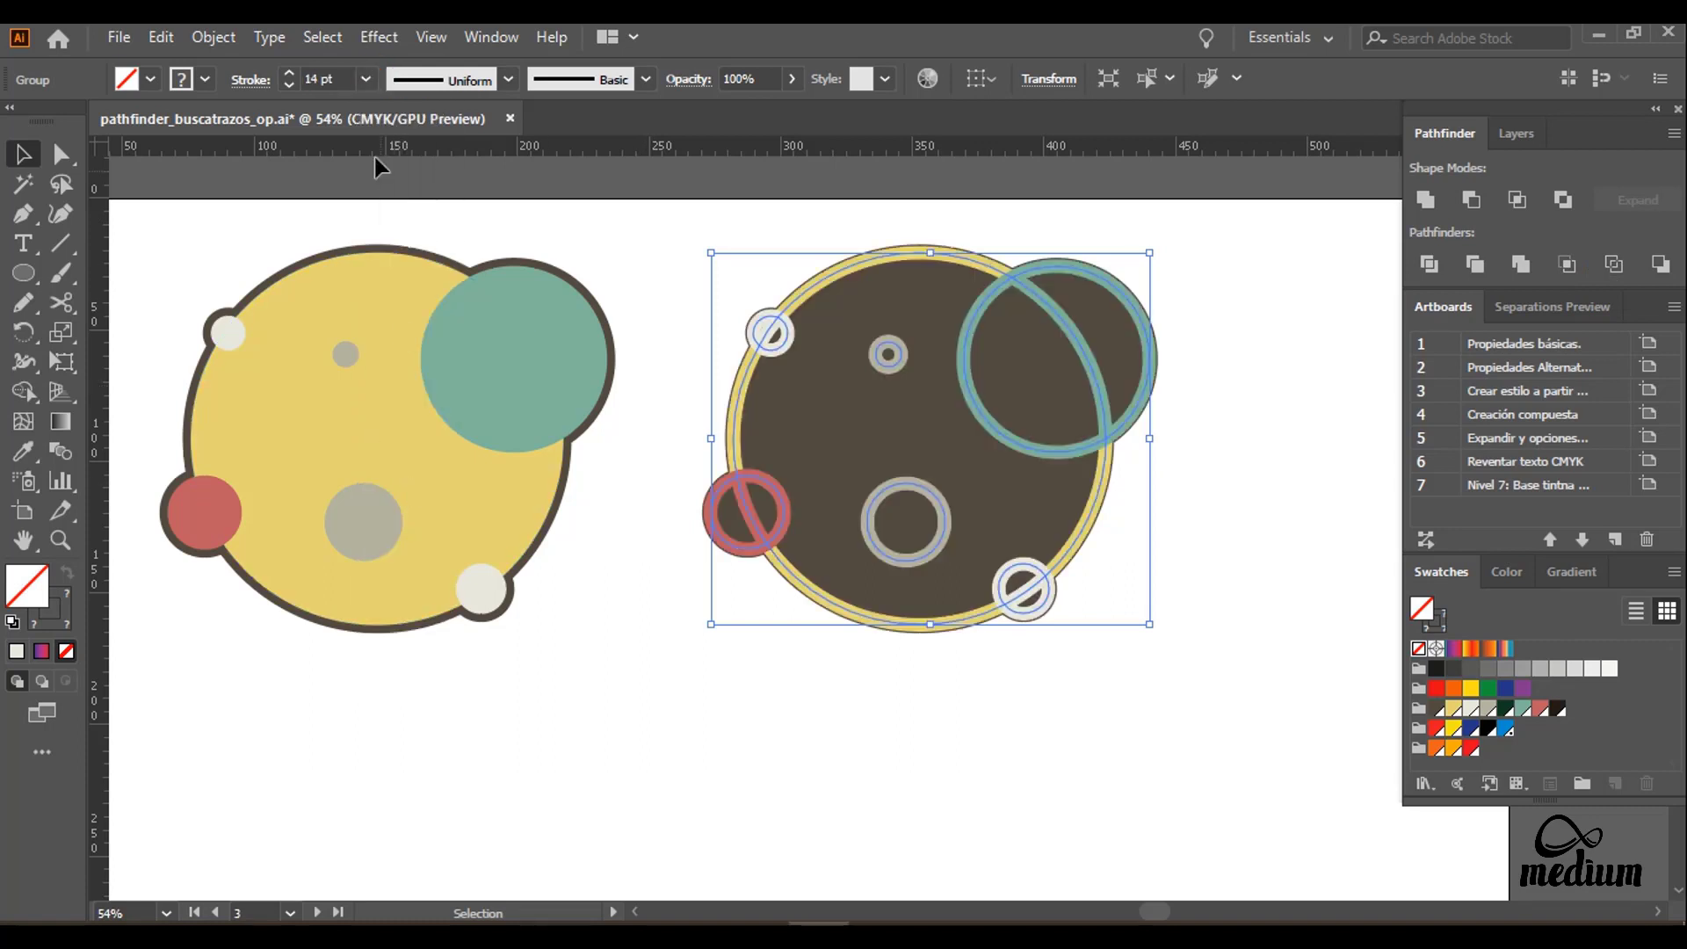
left_click(364, 78)
left_click(410, 376)
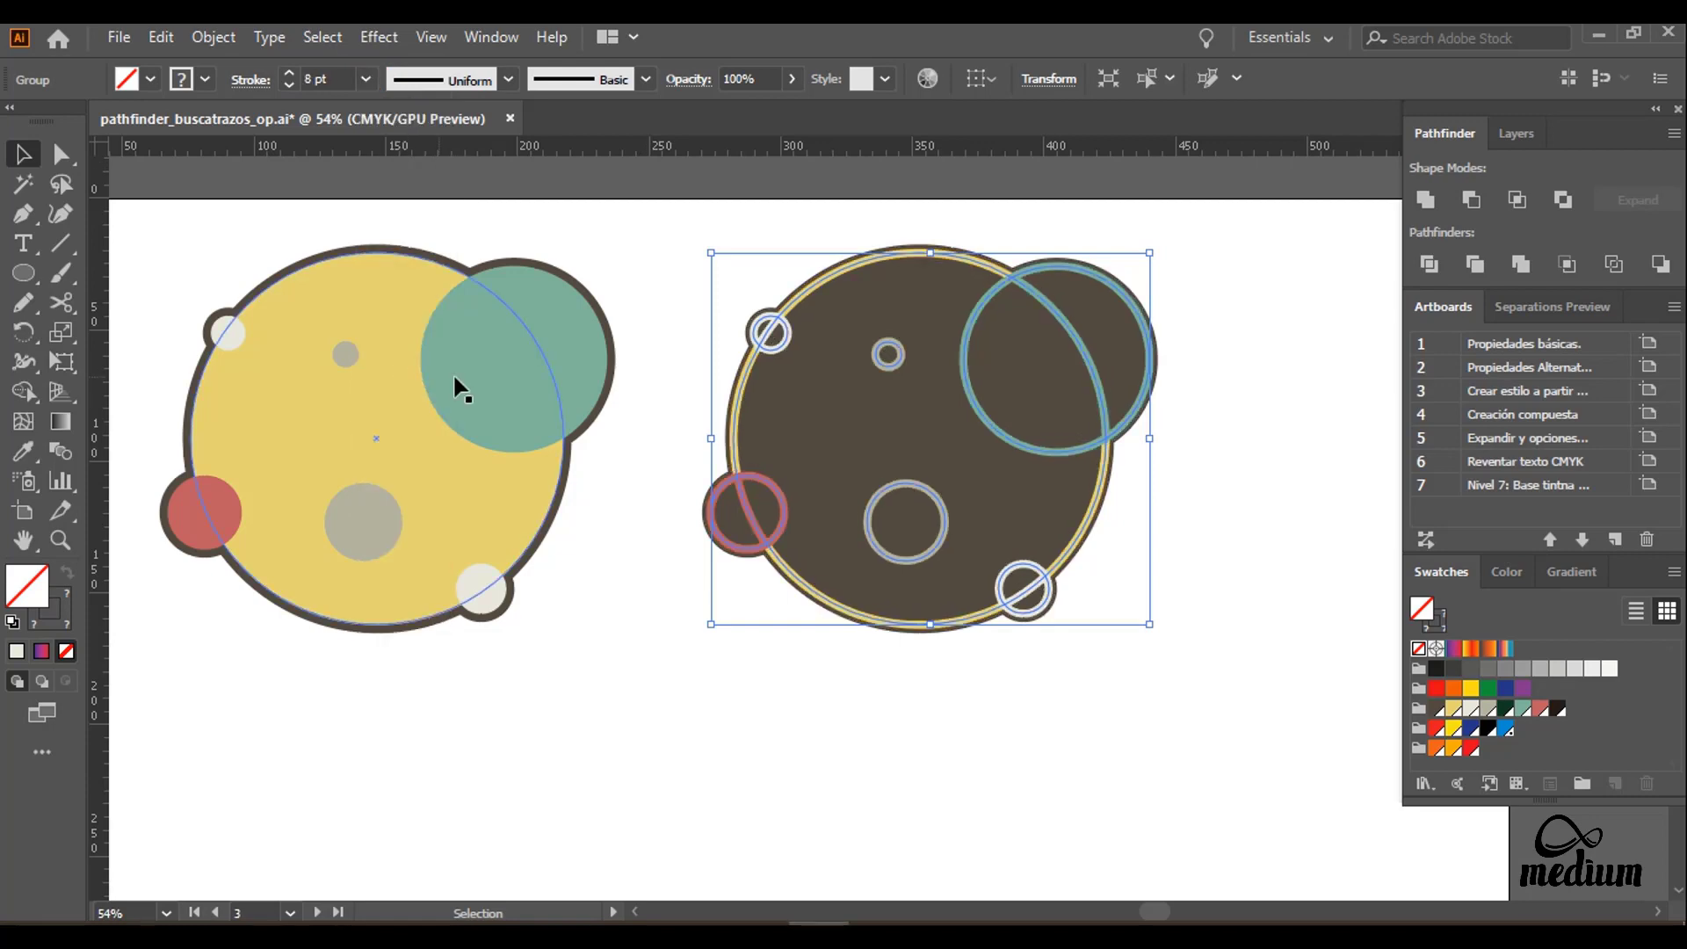
Step: Ungroup the outlined circle paths so each segment can be handled separately
left_click(659, 346)
left_click(766, 481)
right_click(785, 344)
left_click(858, 539)
left_click(709, 325)
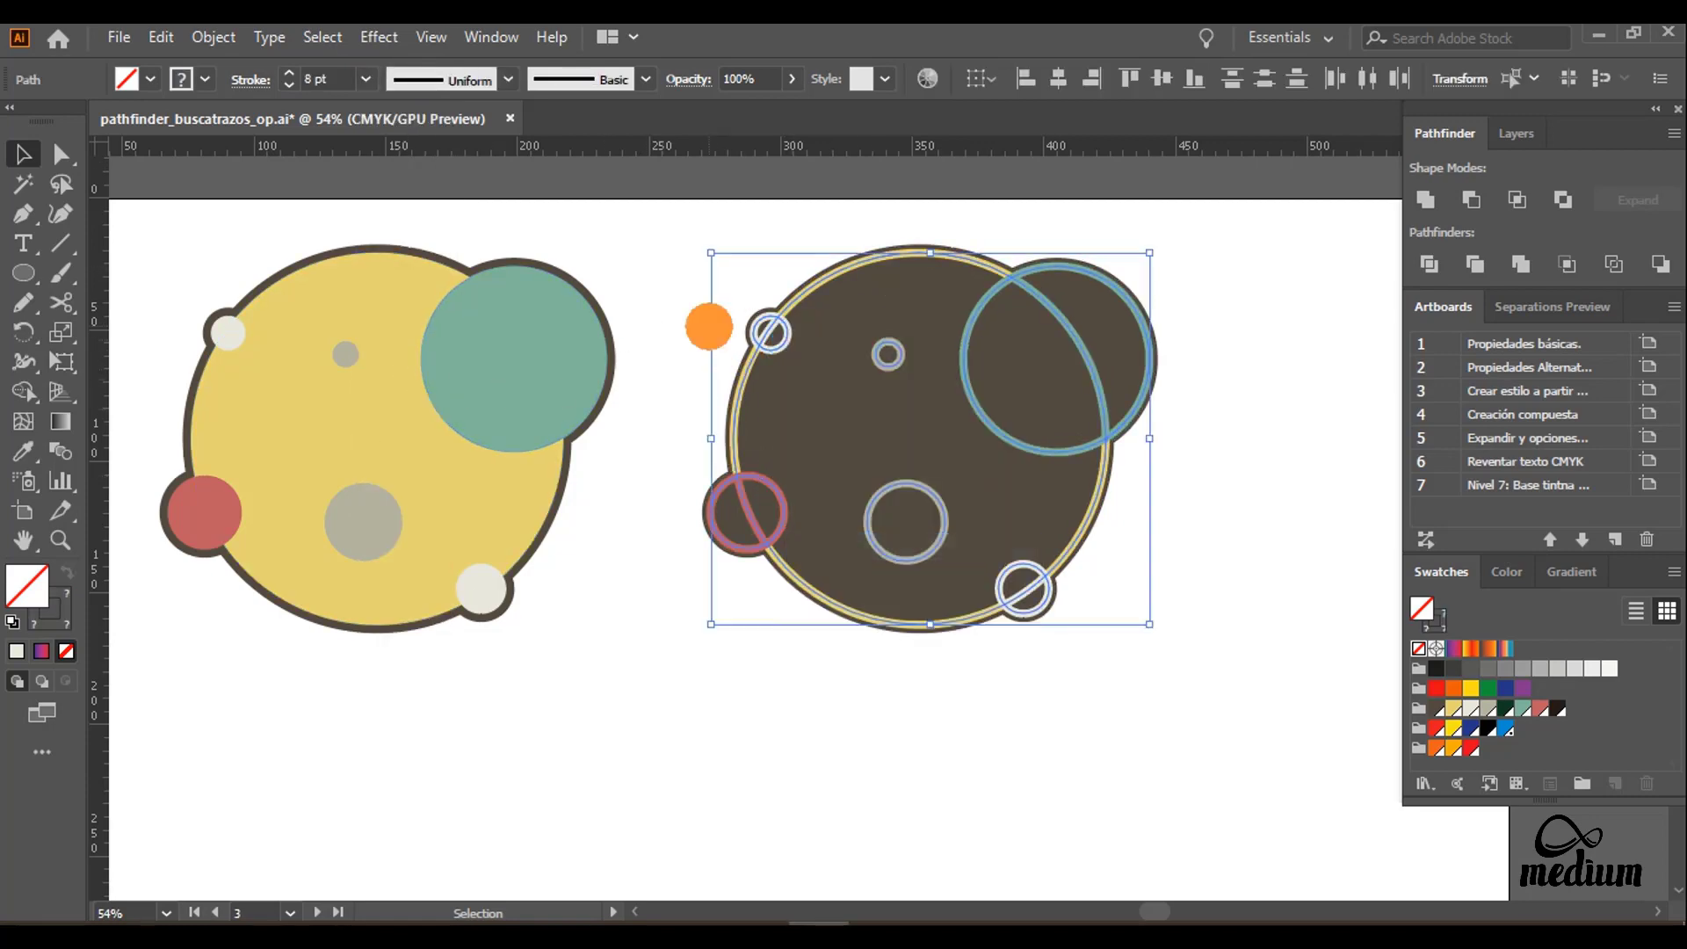
Step: Shift the inner arcs of the teal, red and two off-white circles slightly inward from their outer segments
left_click_drag(777, 348, 789, 357)
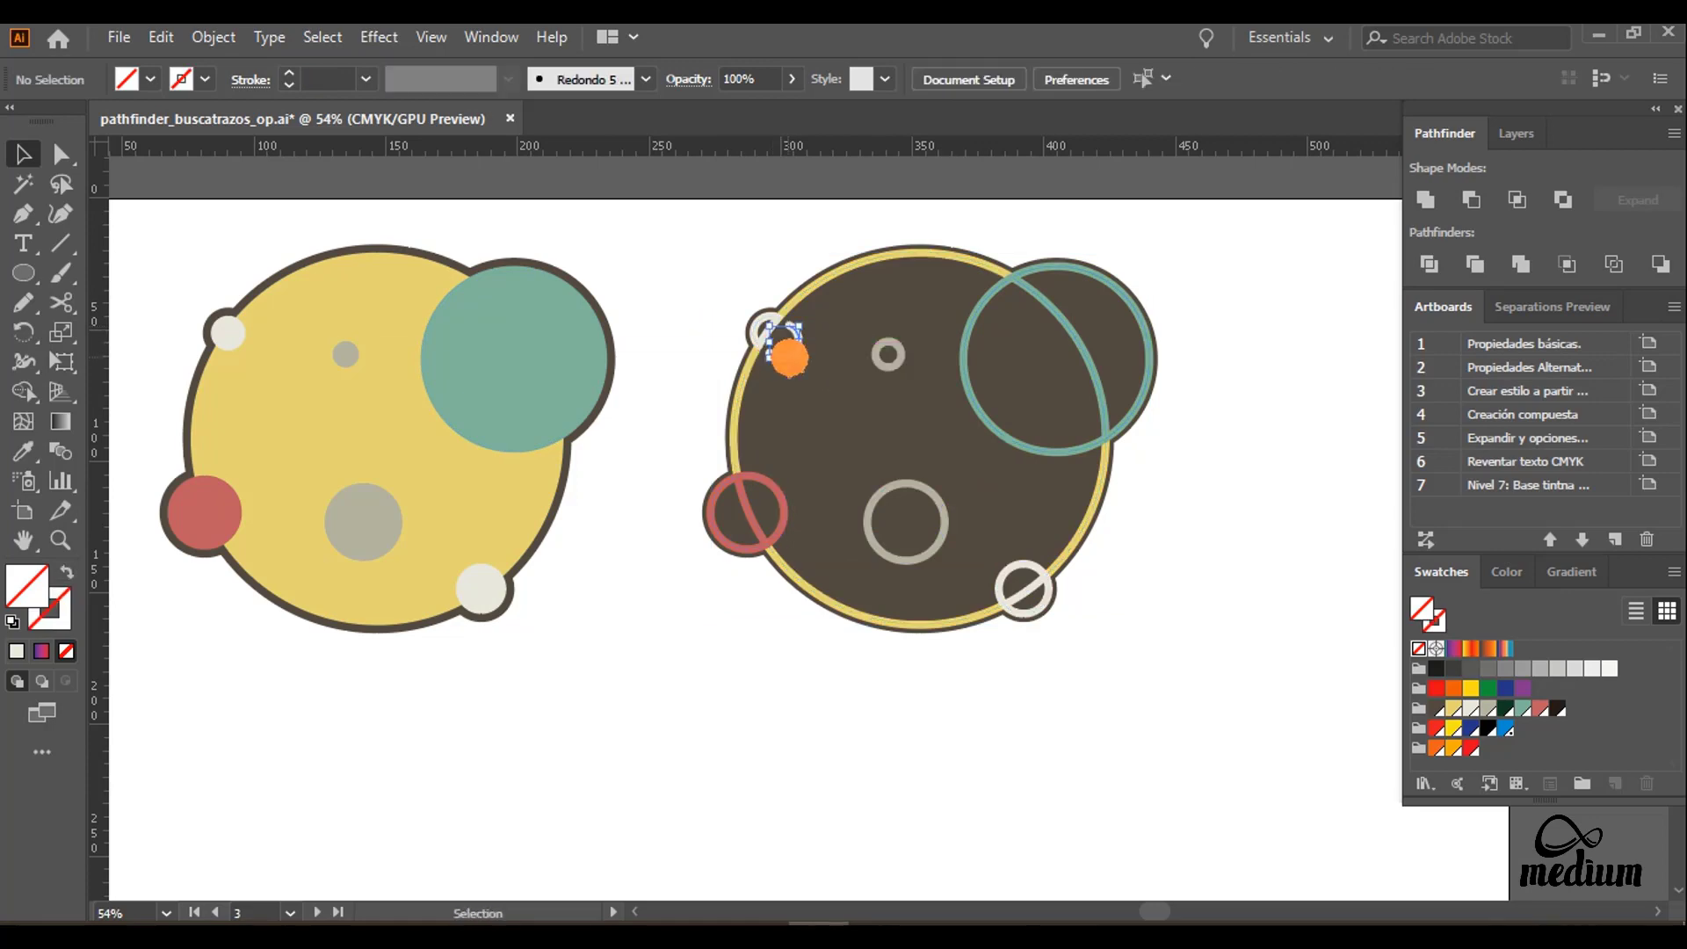
left_click_drag(1000, 440, 988, 448)
left_click_drag(782, 501, 811, 486)
left_click_drag(1003, 573, 992, 564)
left_click(758, 569)
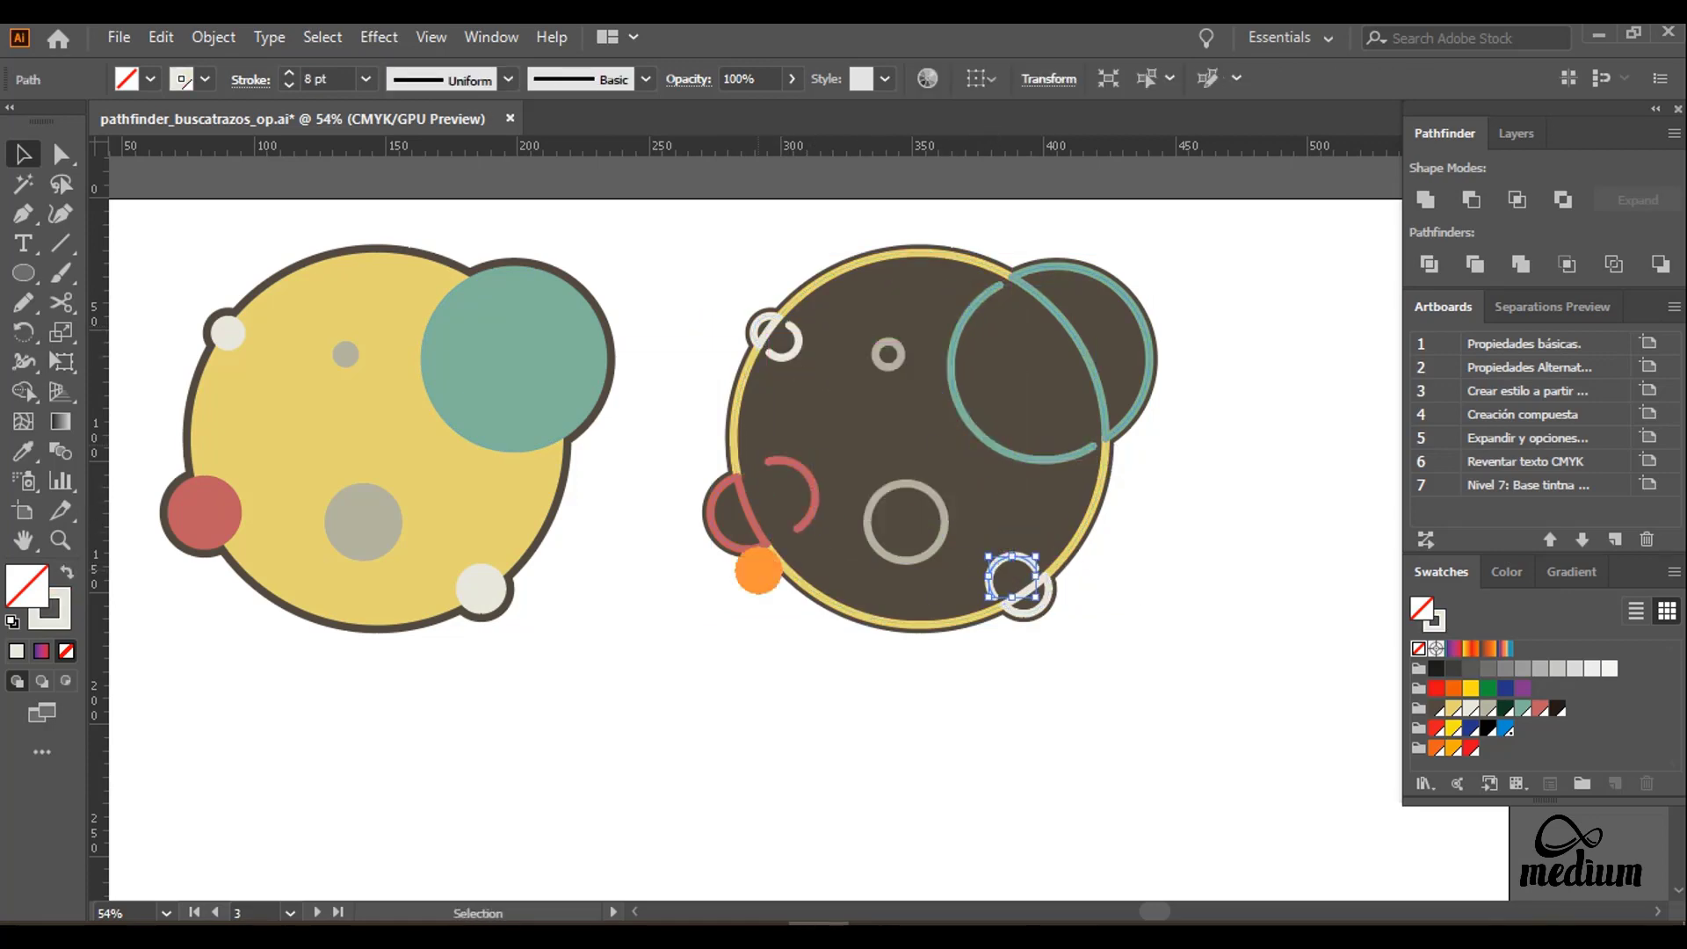
Step: Recolour the right-hand backing shape with an off-white fill and a grey-beige stroke
left_click(1109, 455)
left_click(1466, 710)
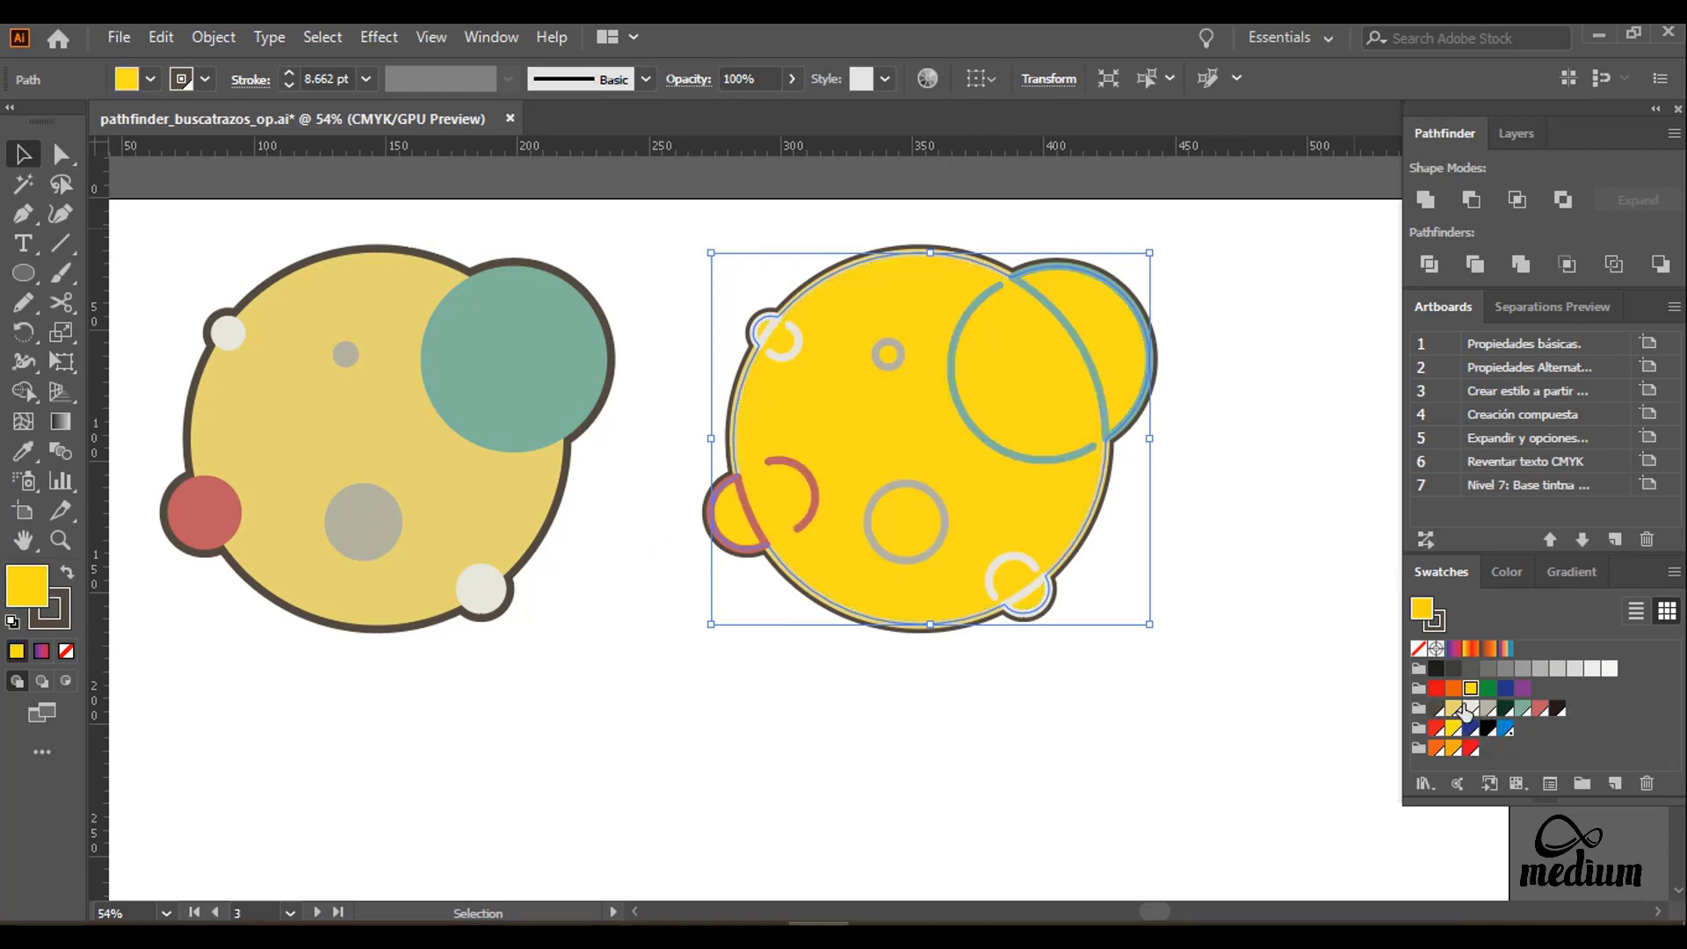
left_click(1487, 708)
left_click(1522, 709)
left_click(1540, 708)
left_click(1471, 708)
key("x")
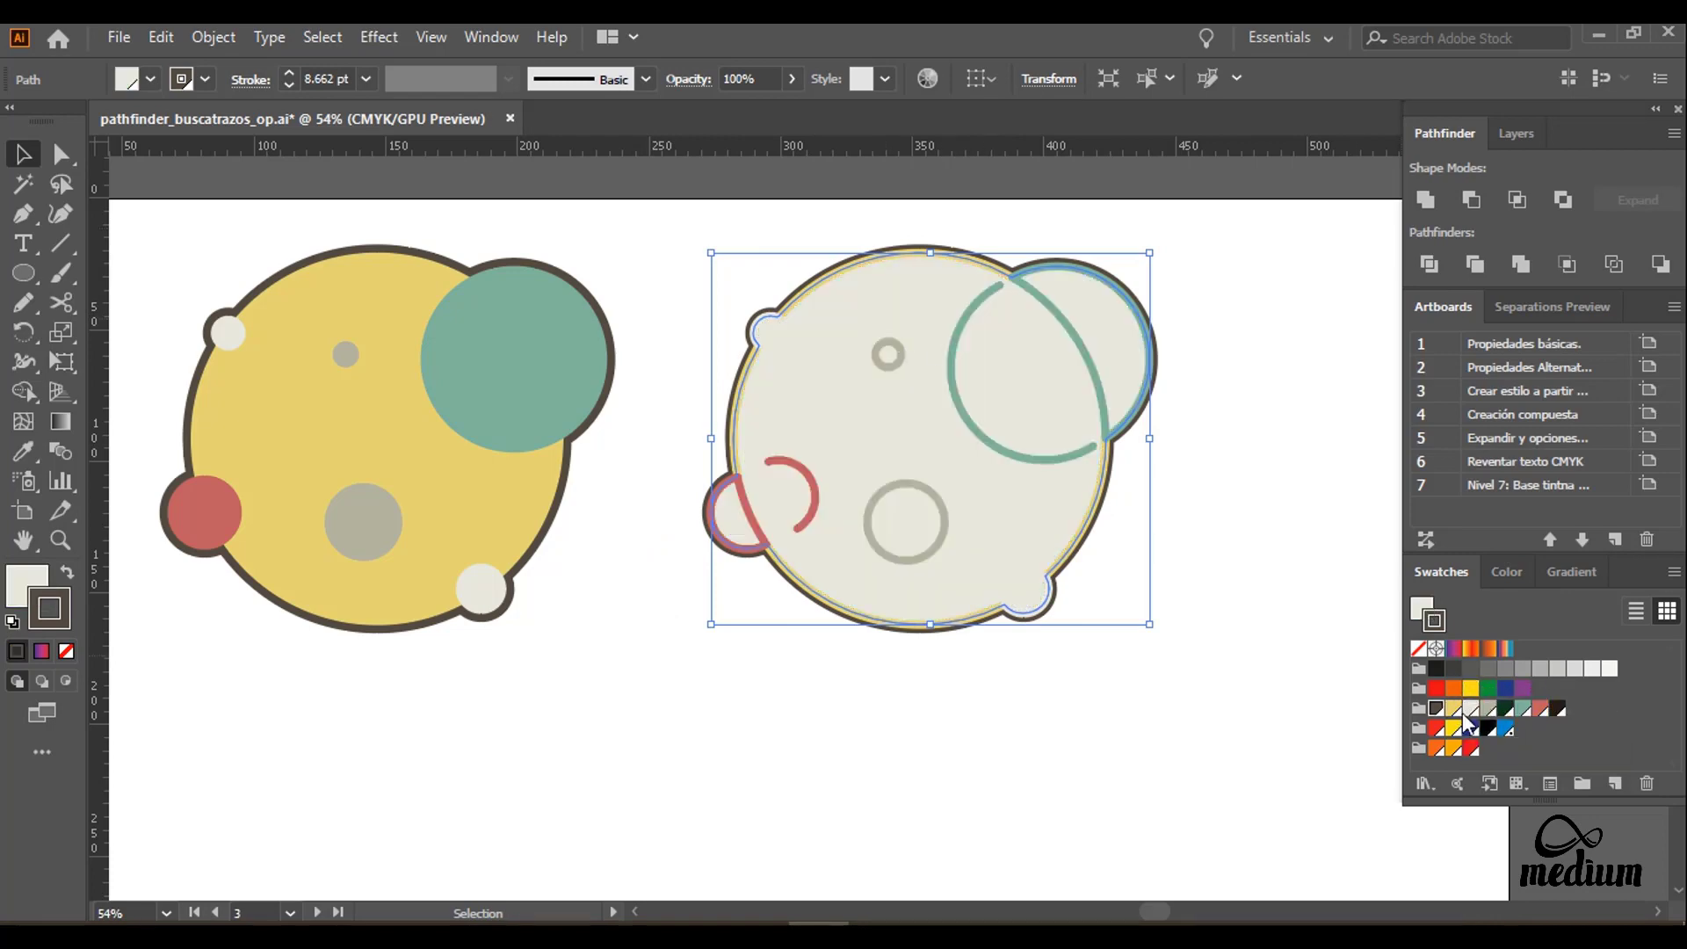
left_click(1470, 709)
left_click(1487, 711)
left_click(1054, 701)
Step: Duplicate the left-hand filled composition below the other two and scale the copy down slightly
left_click_drag(740, 645, 841, 615)
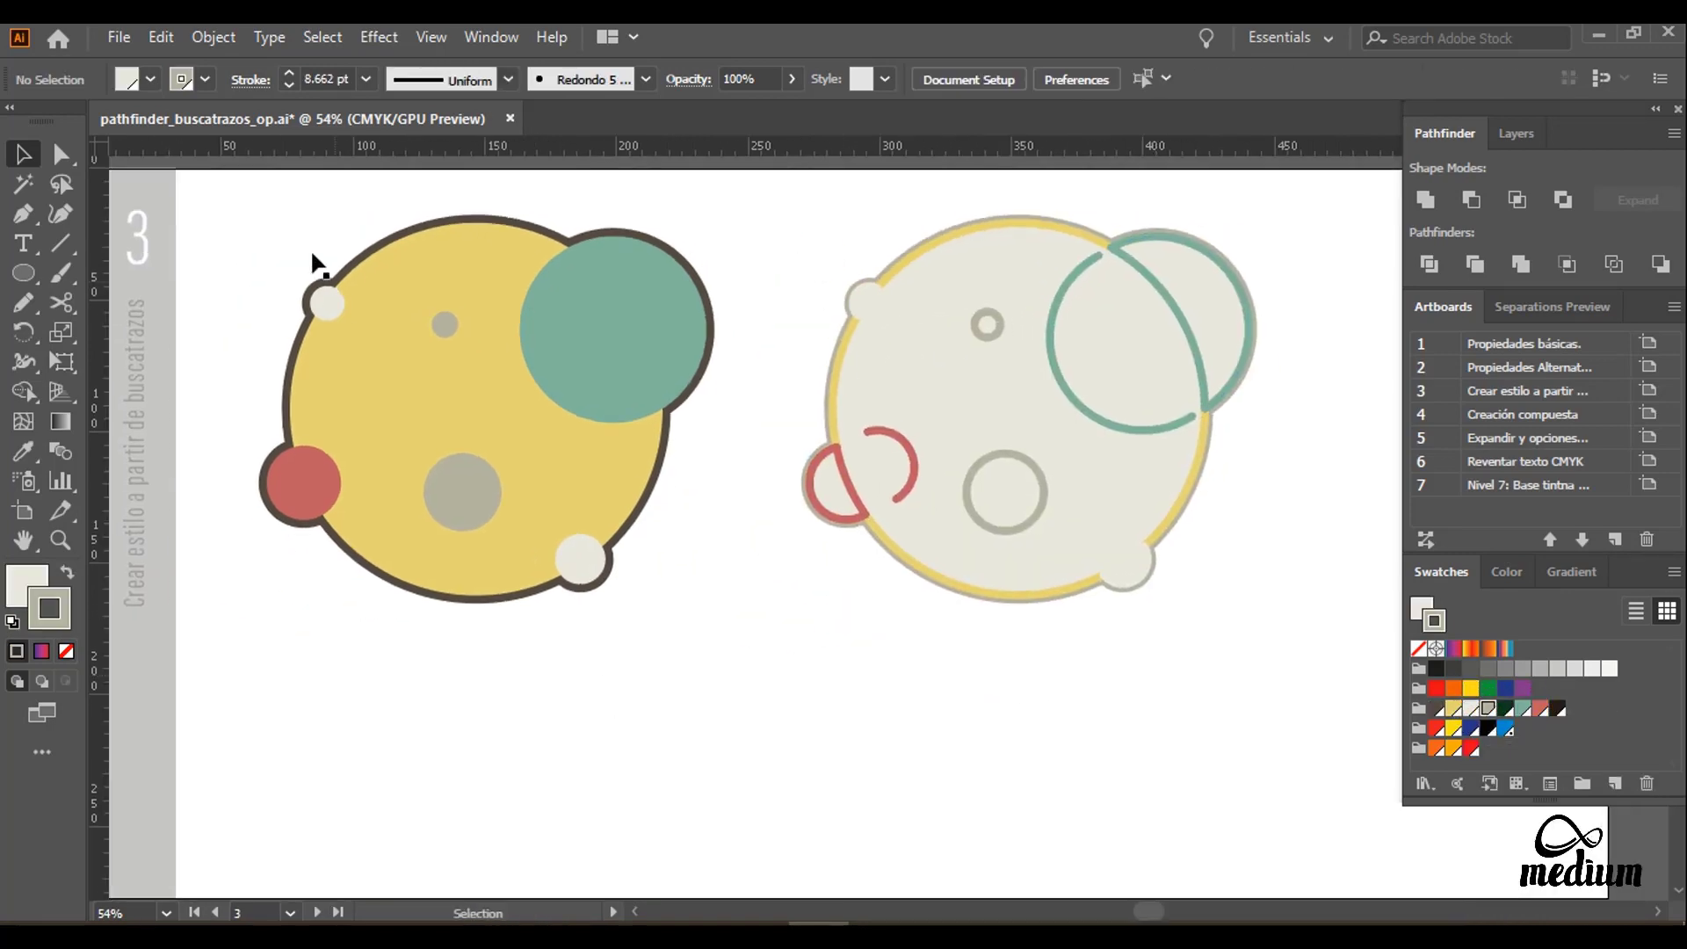
left_click_drag(251, 206, 757, 682)
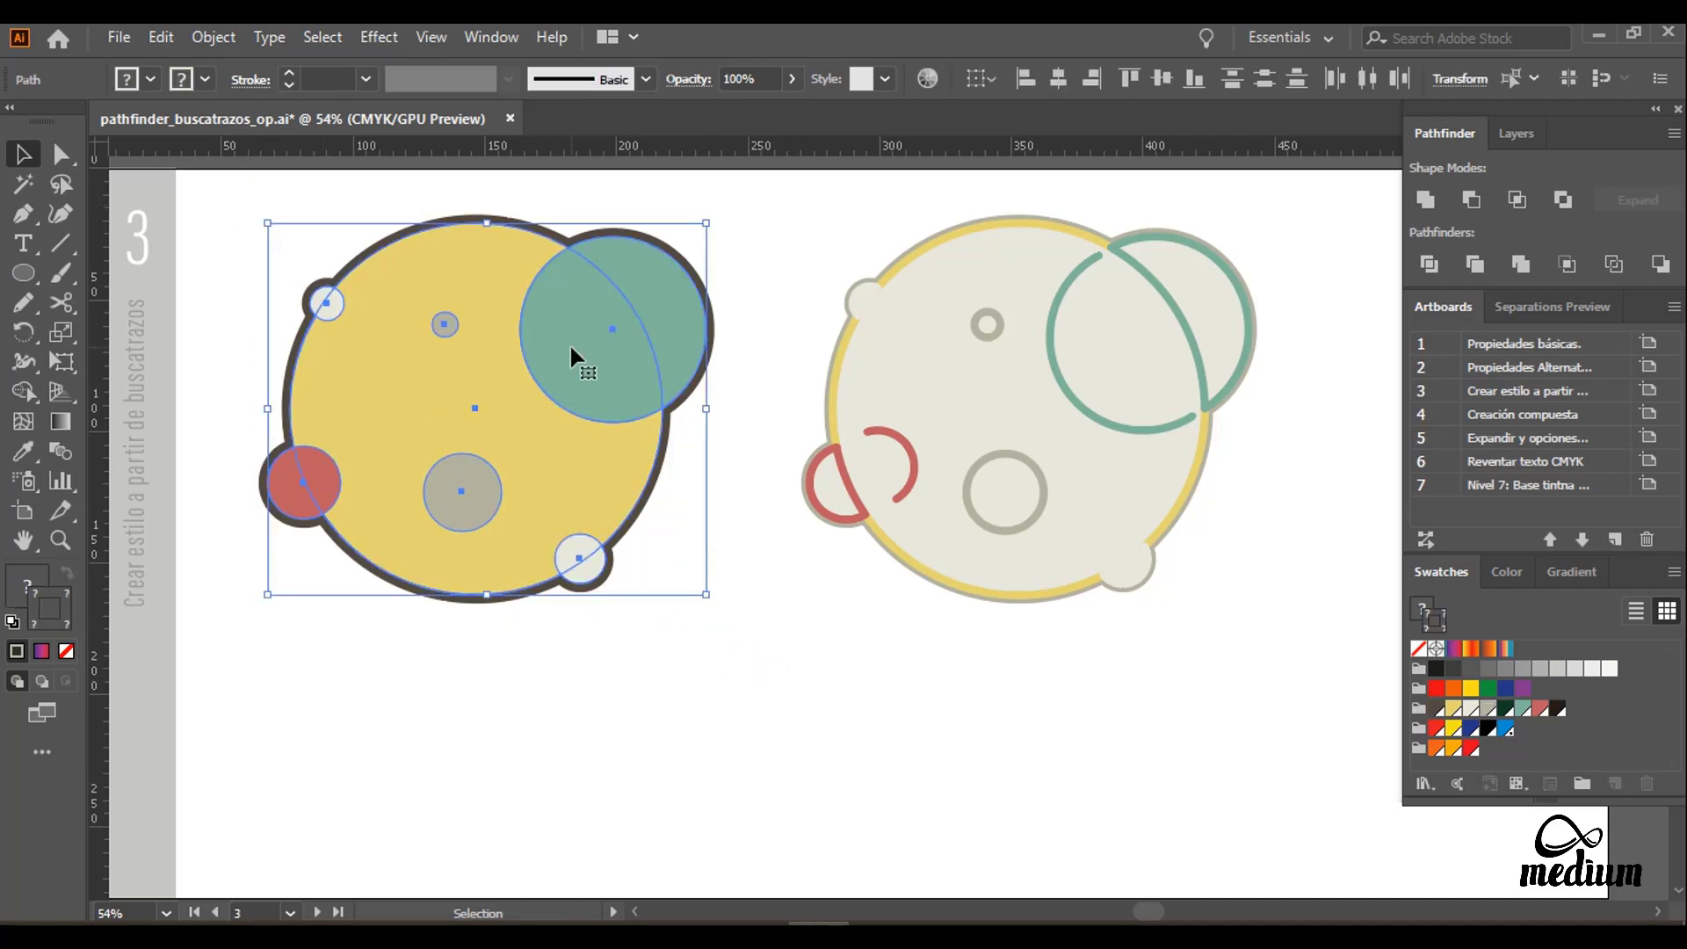
left_click_drag(569, 342, 883, 653)
left_click_drag(582, 535, 676, 613)
left_click_drag(893, 795, 1009, 862)
left_click(898, 784)
left_click_drag(900, 788, 862, 799)
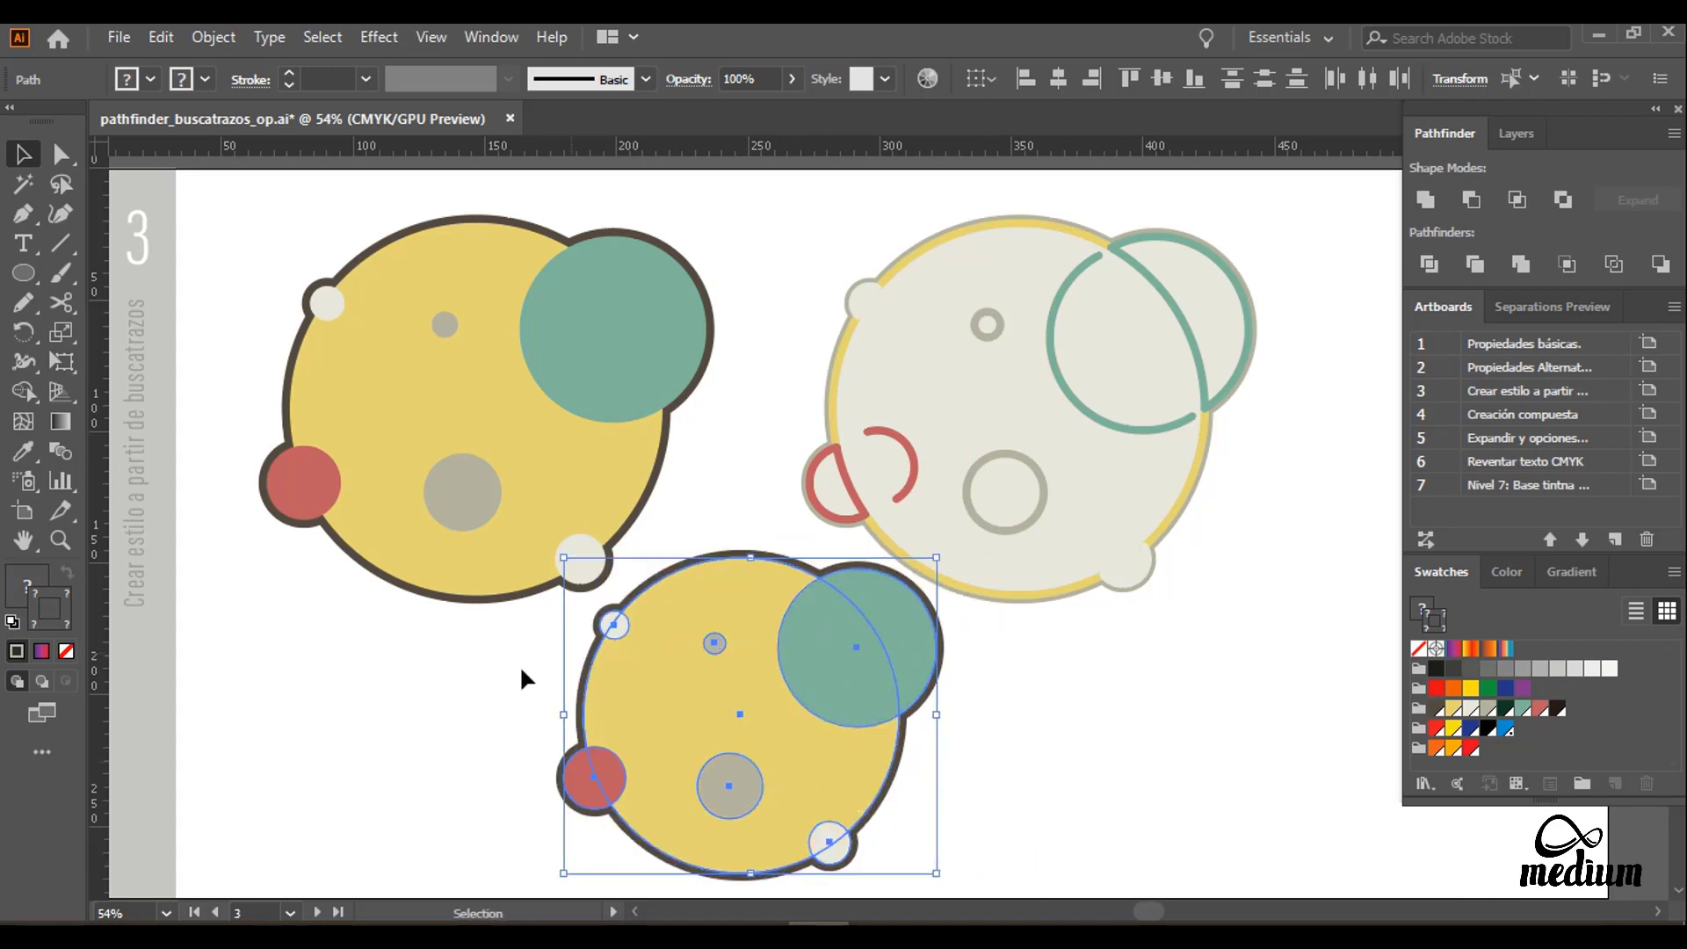
Step: Exclude the dark backing shape from the lower copy's selection and move its circles off the backing toward the lower left
left_click(524, 664)
left_click(584, 652)
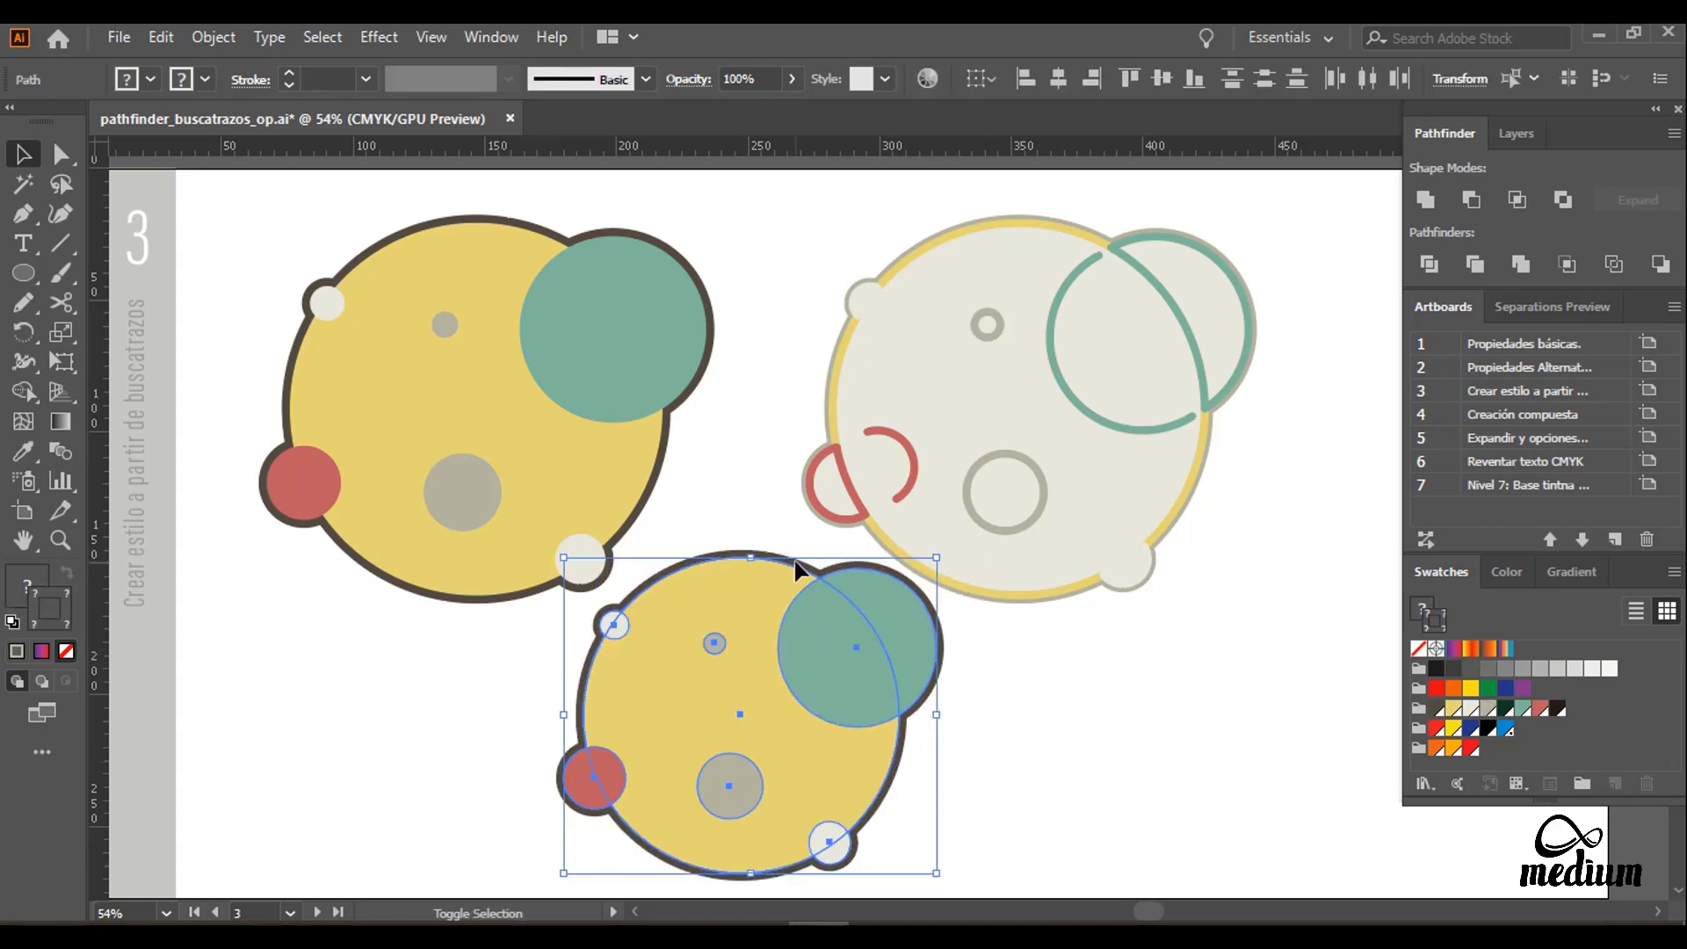
left_click(795, 561, "shift")
left_click_drag(773, 612, 694, 633)
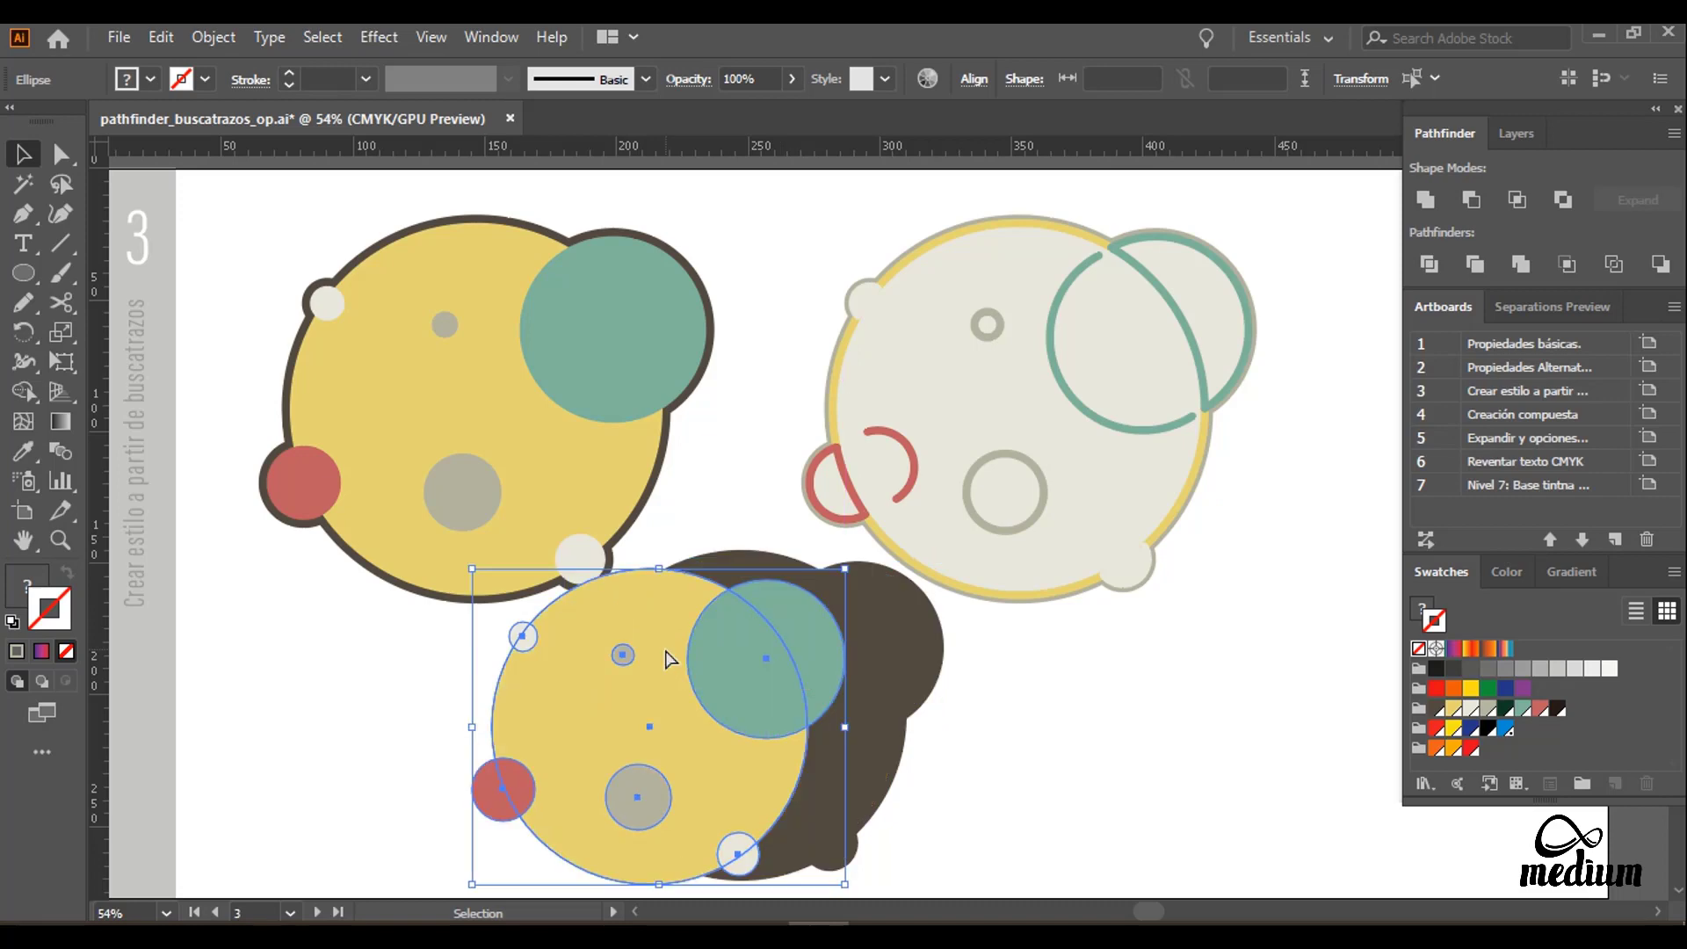
Step: Undo the last move of the lower copy's circles and split them at their overlaps with Pathfinder Divide
key("ctrl+z")
key("a")
key("v")
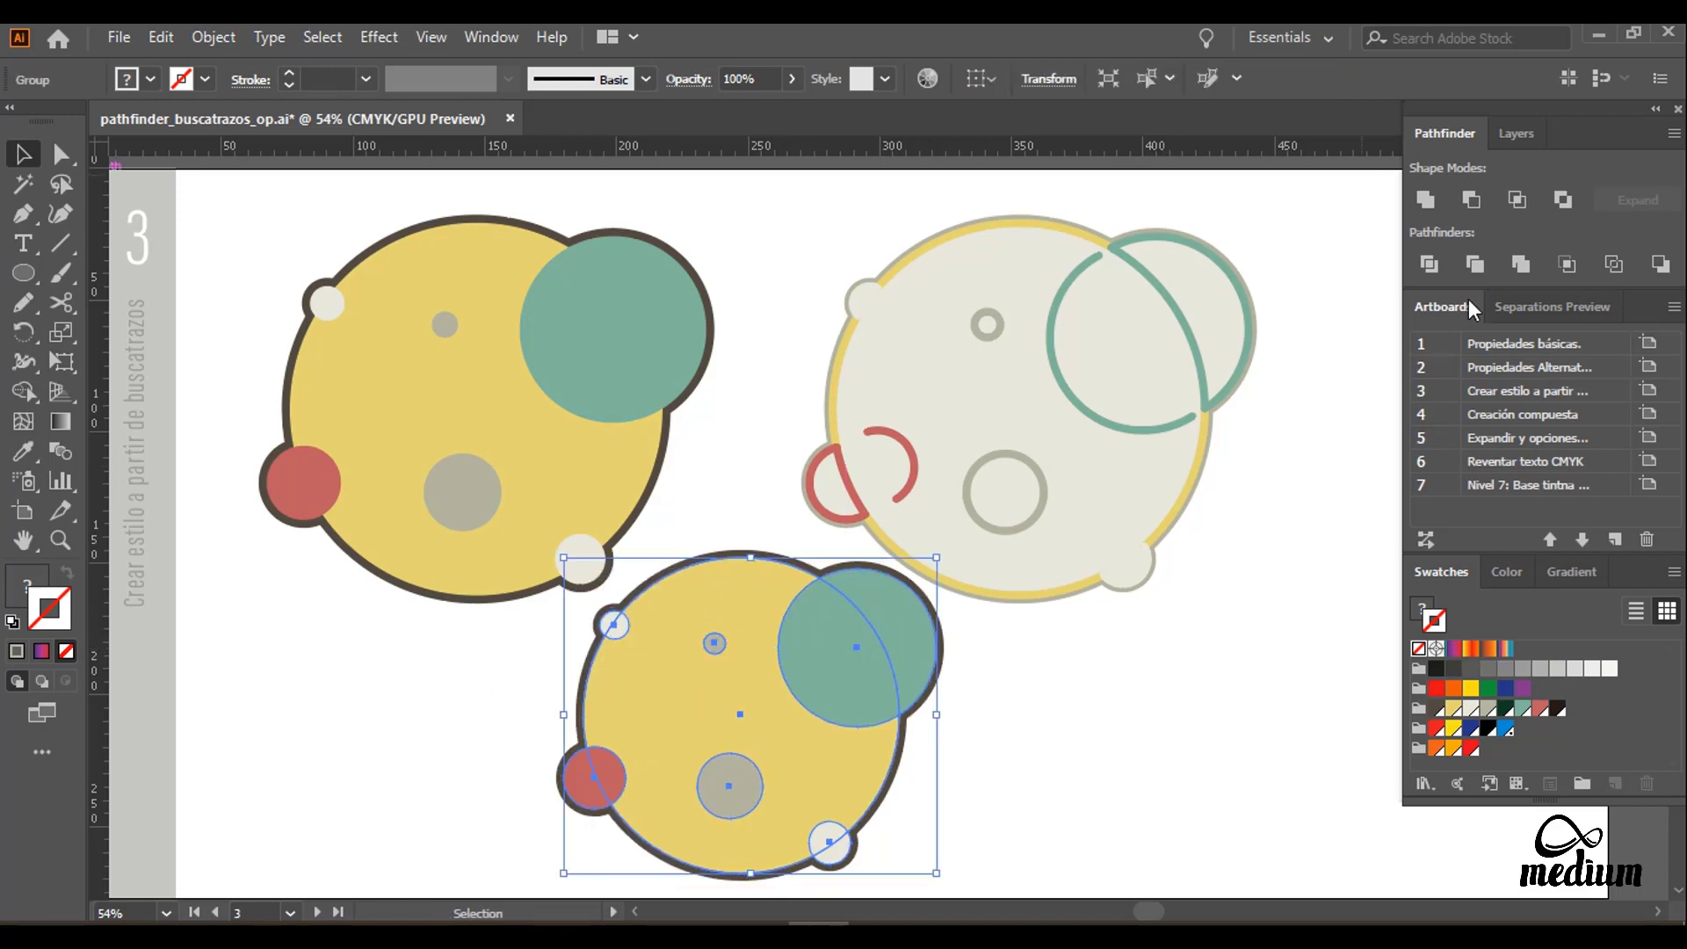
left_click(1428, 264)
left_click(689, 510)
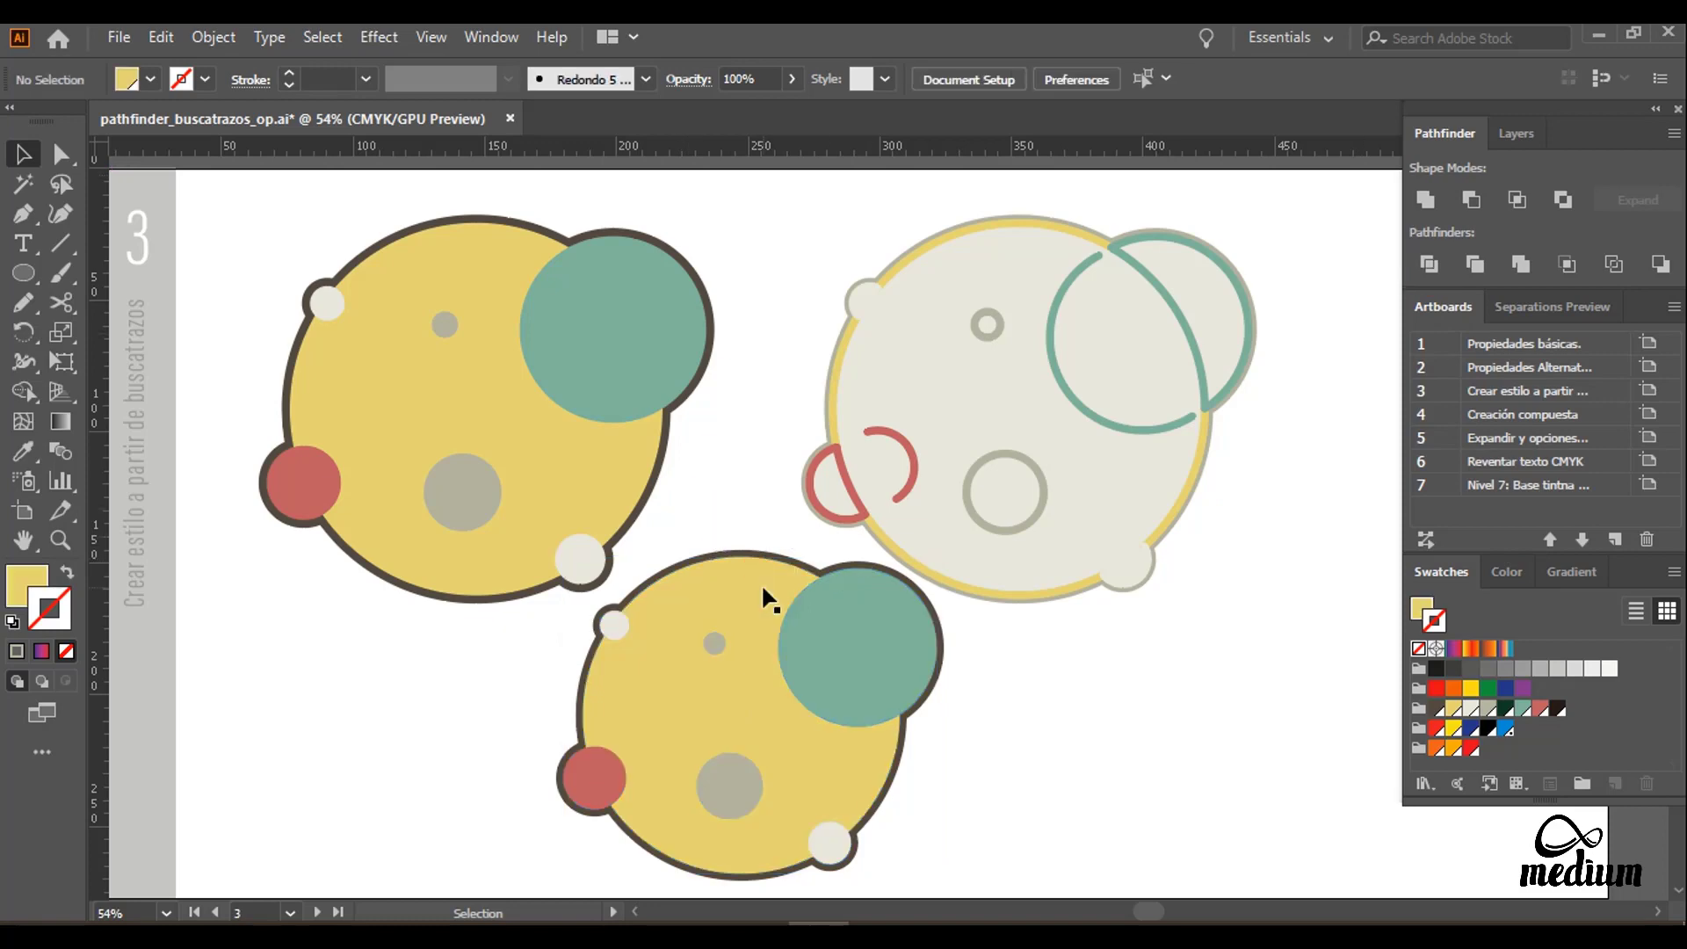
Step: Ungroup the divided circle pieces of the lower composition
left_click(761, 584)
right_click(748, 593)
left_click(822, 370)
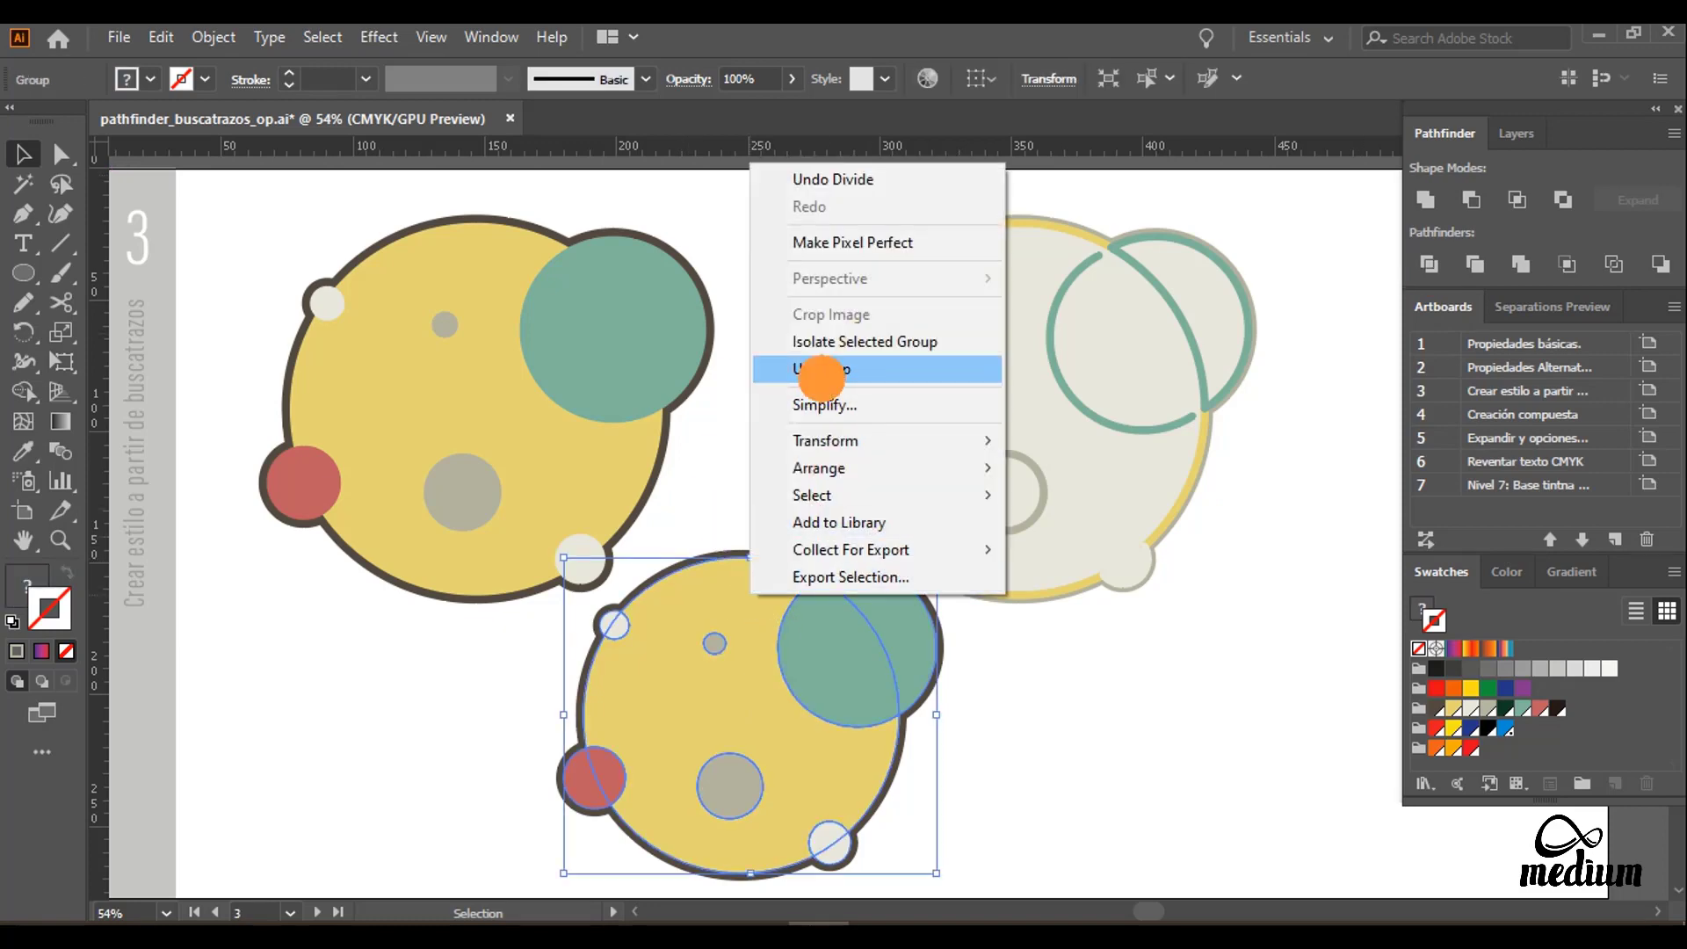
left_click(725, 490)
Step: Delete the teal, red and off-white pieces overlapping the lower composition's large yellow circle, plus its two grey circles
left_click_drag(824, 650, 809, 654)
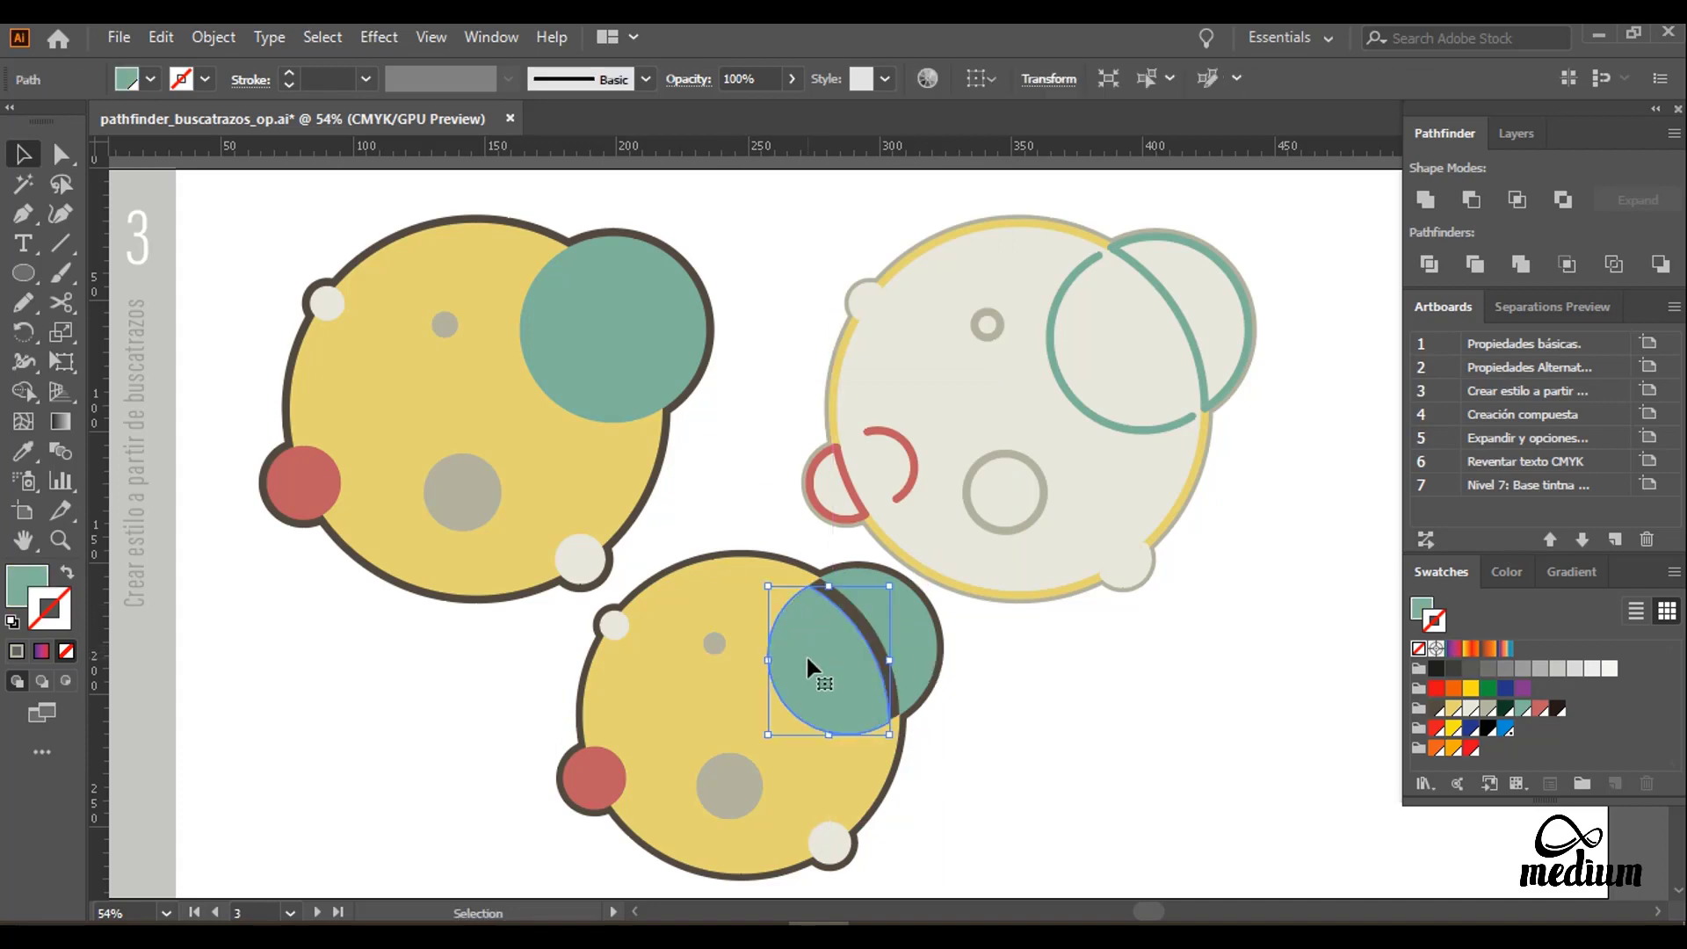
key("Delete")
left_click(620, 631)
key("Delete")
key("Delete")
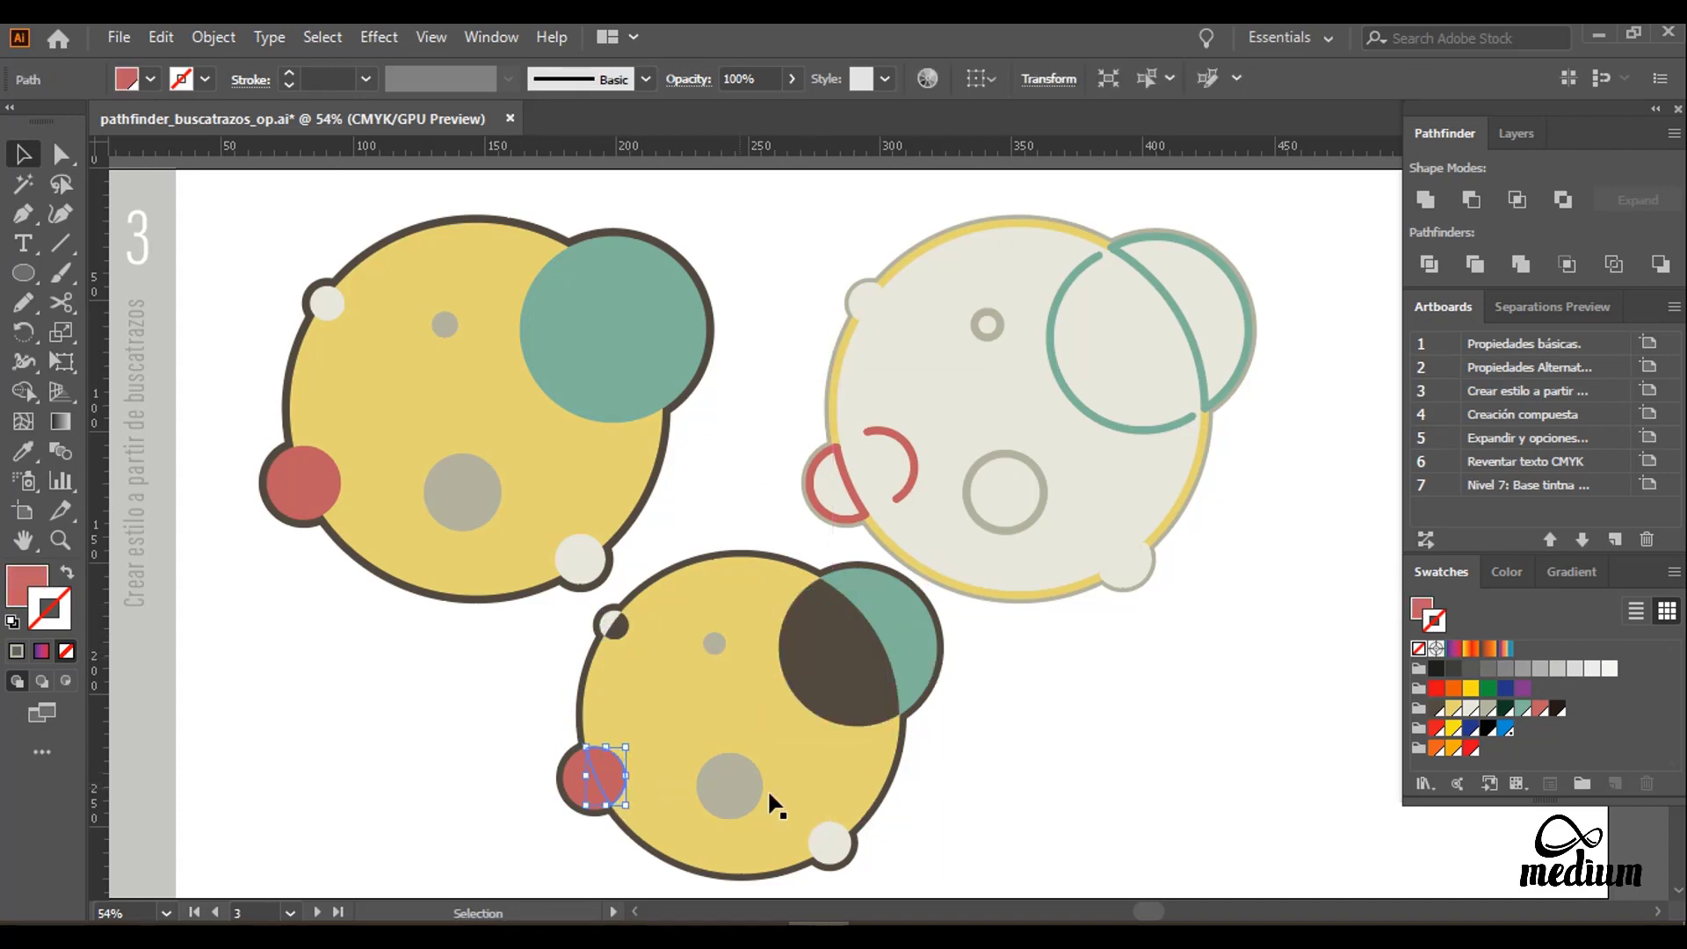
left_click(826, 839)
key("Delete")
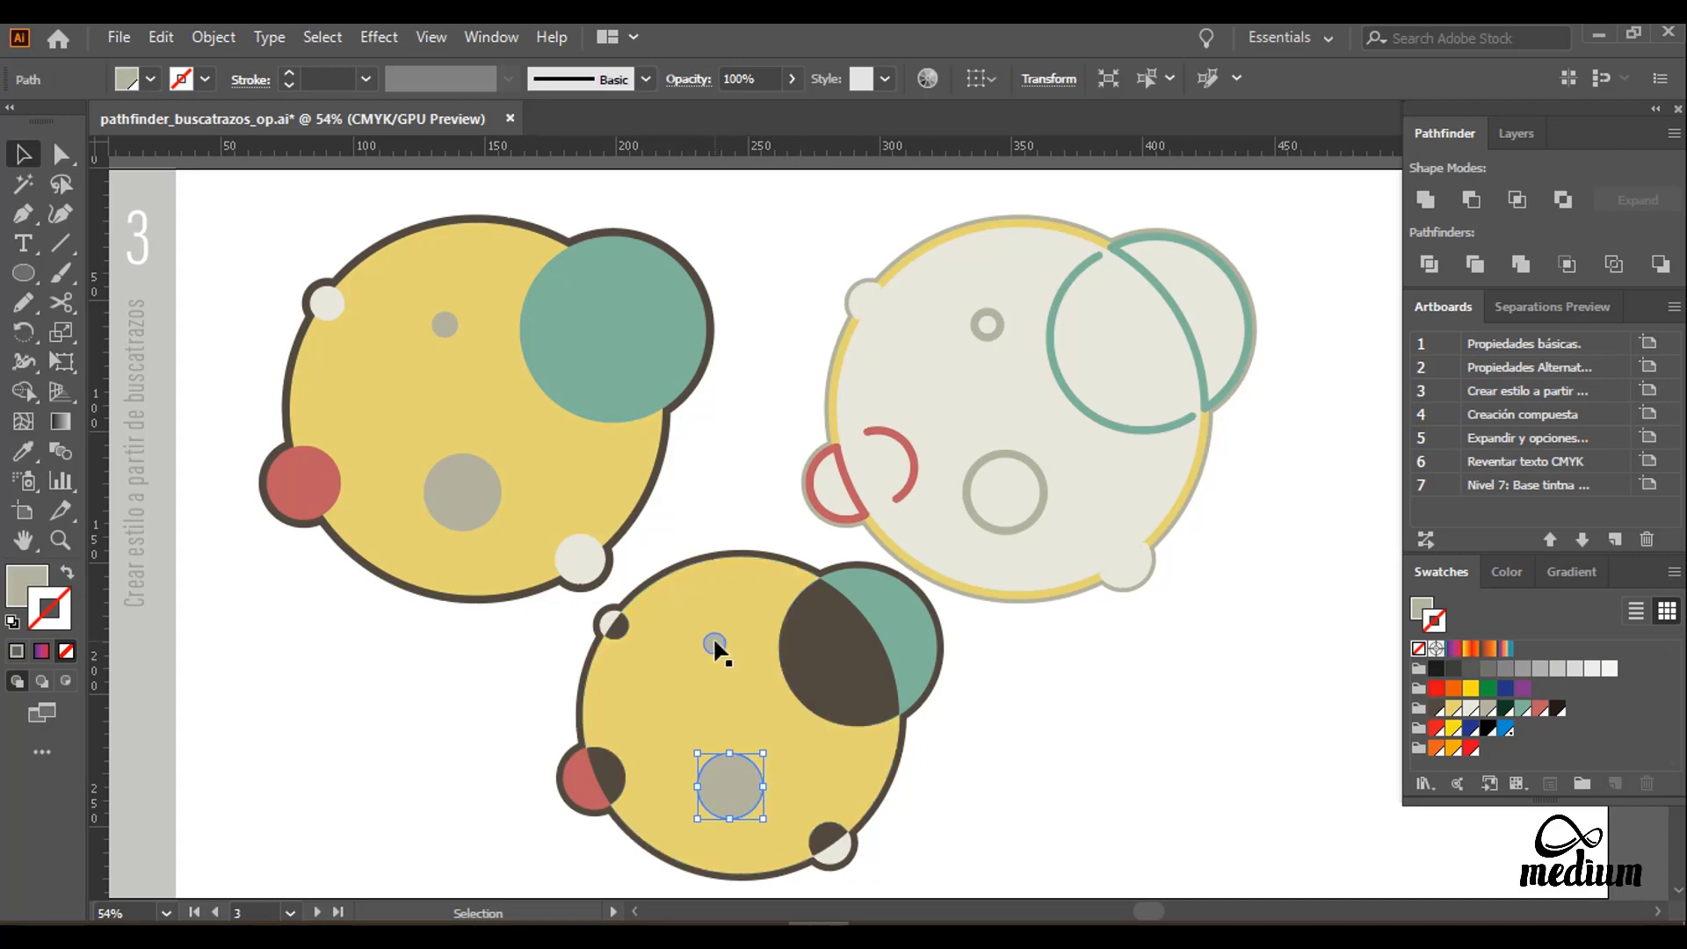
left_click_drag(714, 642, 622, 673)
left_click_drag(726, 782, 701, 805)
key("Delete")
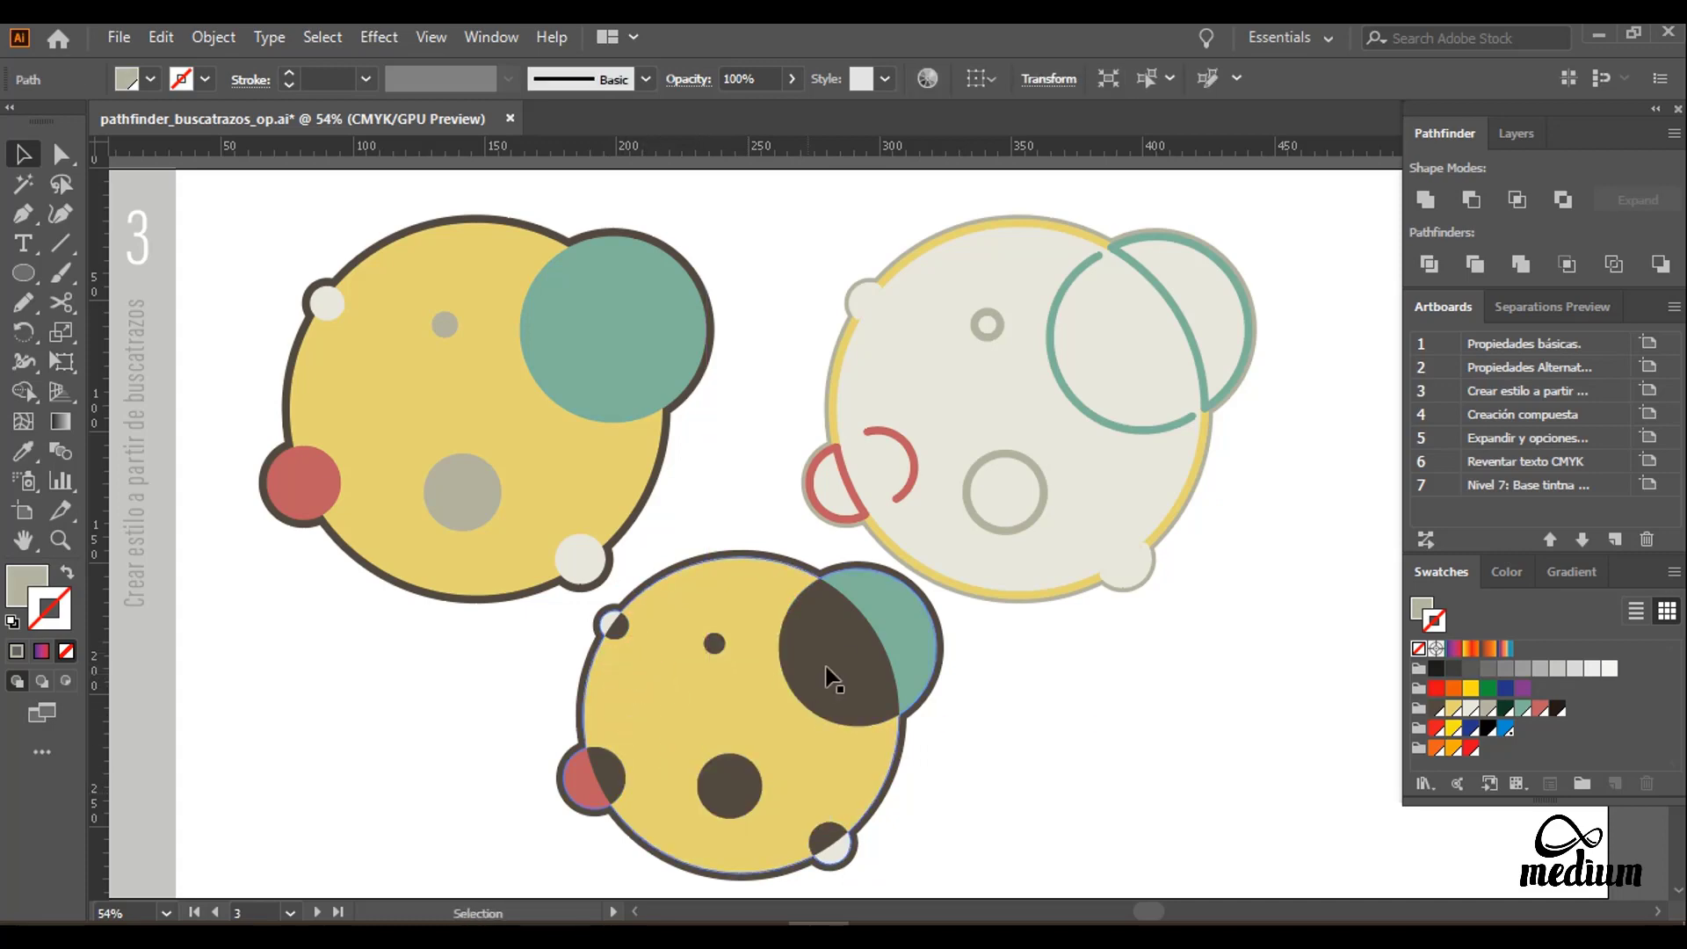
Step: Give the lower composition's backing shape a dark green fill and a purple-to-red gradient stroke, keeping its position
left_click(828, 676)
left_click_drag(762, 556, 762, 502)
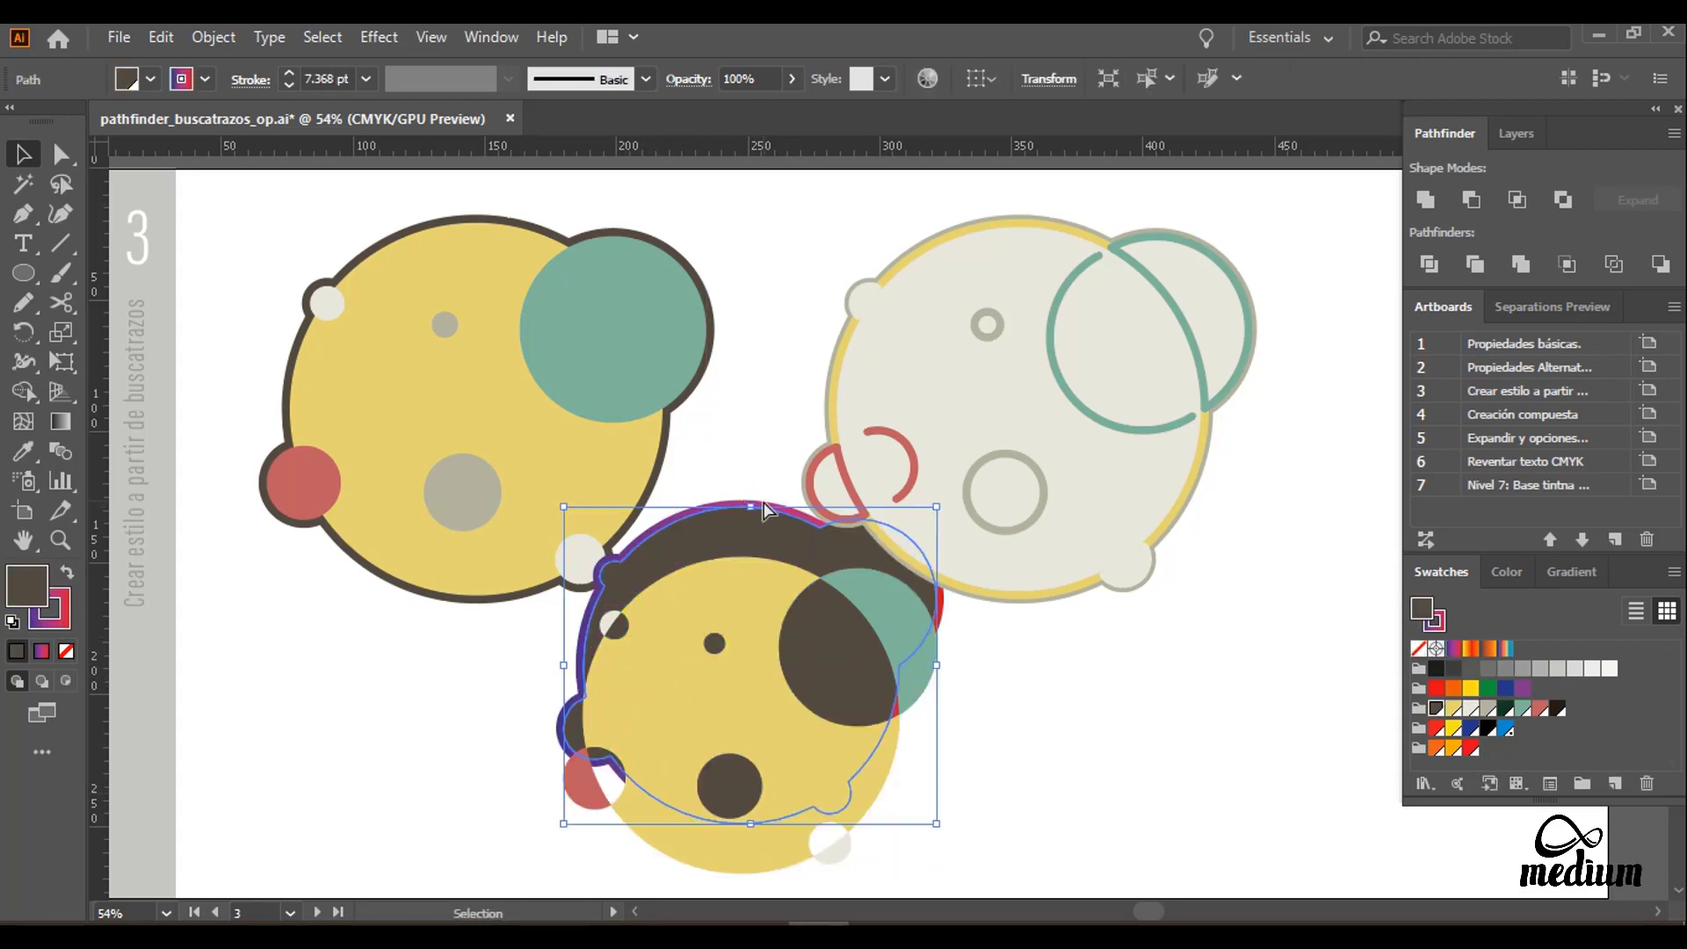
key("ctrl+z")
left_click(1472, 708)
left_click(1454, 707)
left_click(1488, 707)
left_click(1520, 707)
left_click(1504, 708)
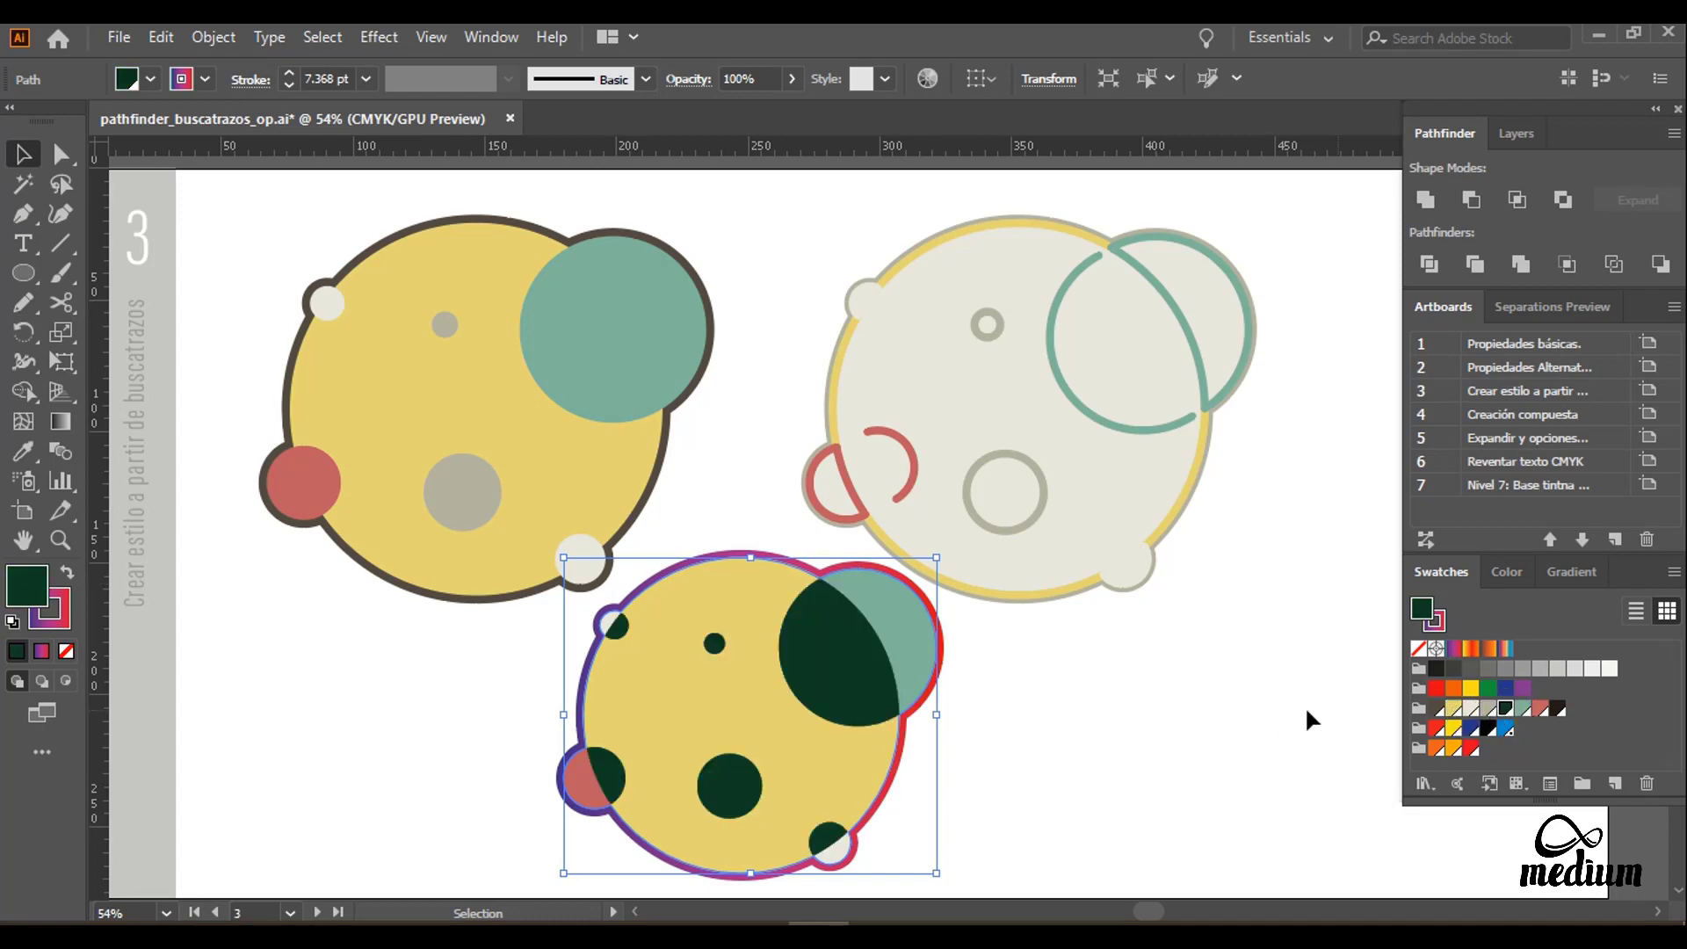
left_click(1302, 705)
Step: Go to artboard 4 and delete its existing gradient rectangle and row of stars
left_click(1420, 392)
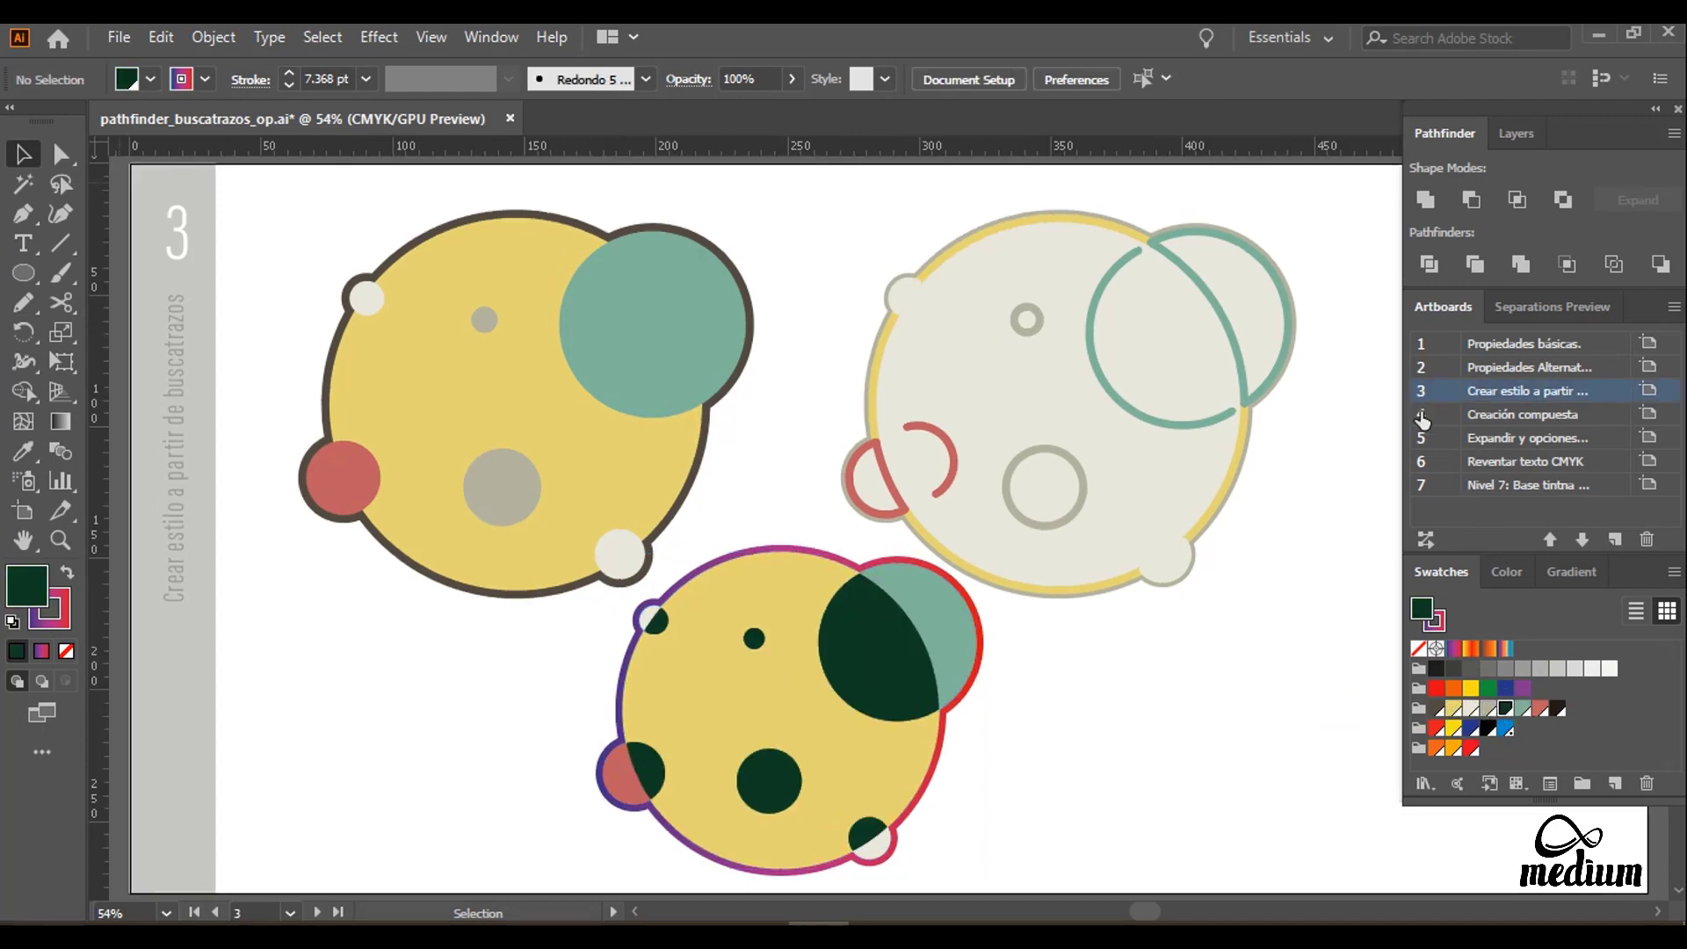
left_click(1422, 417)
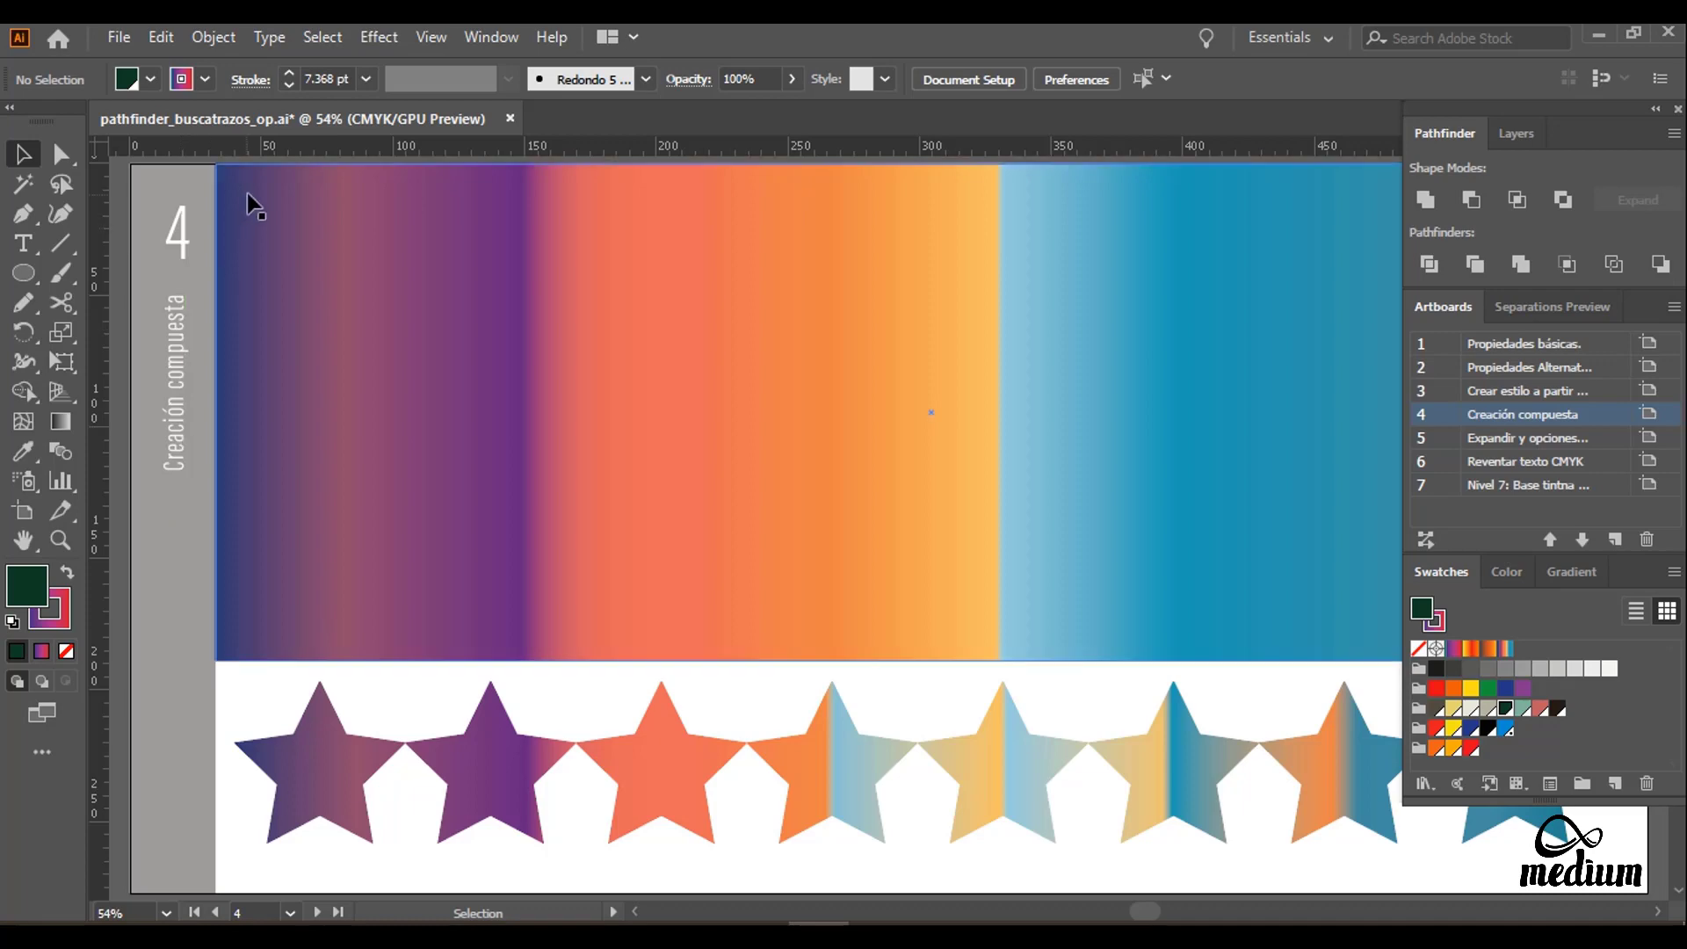
left_click(328, 299)
key("Delete")
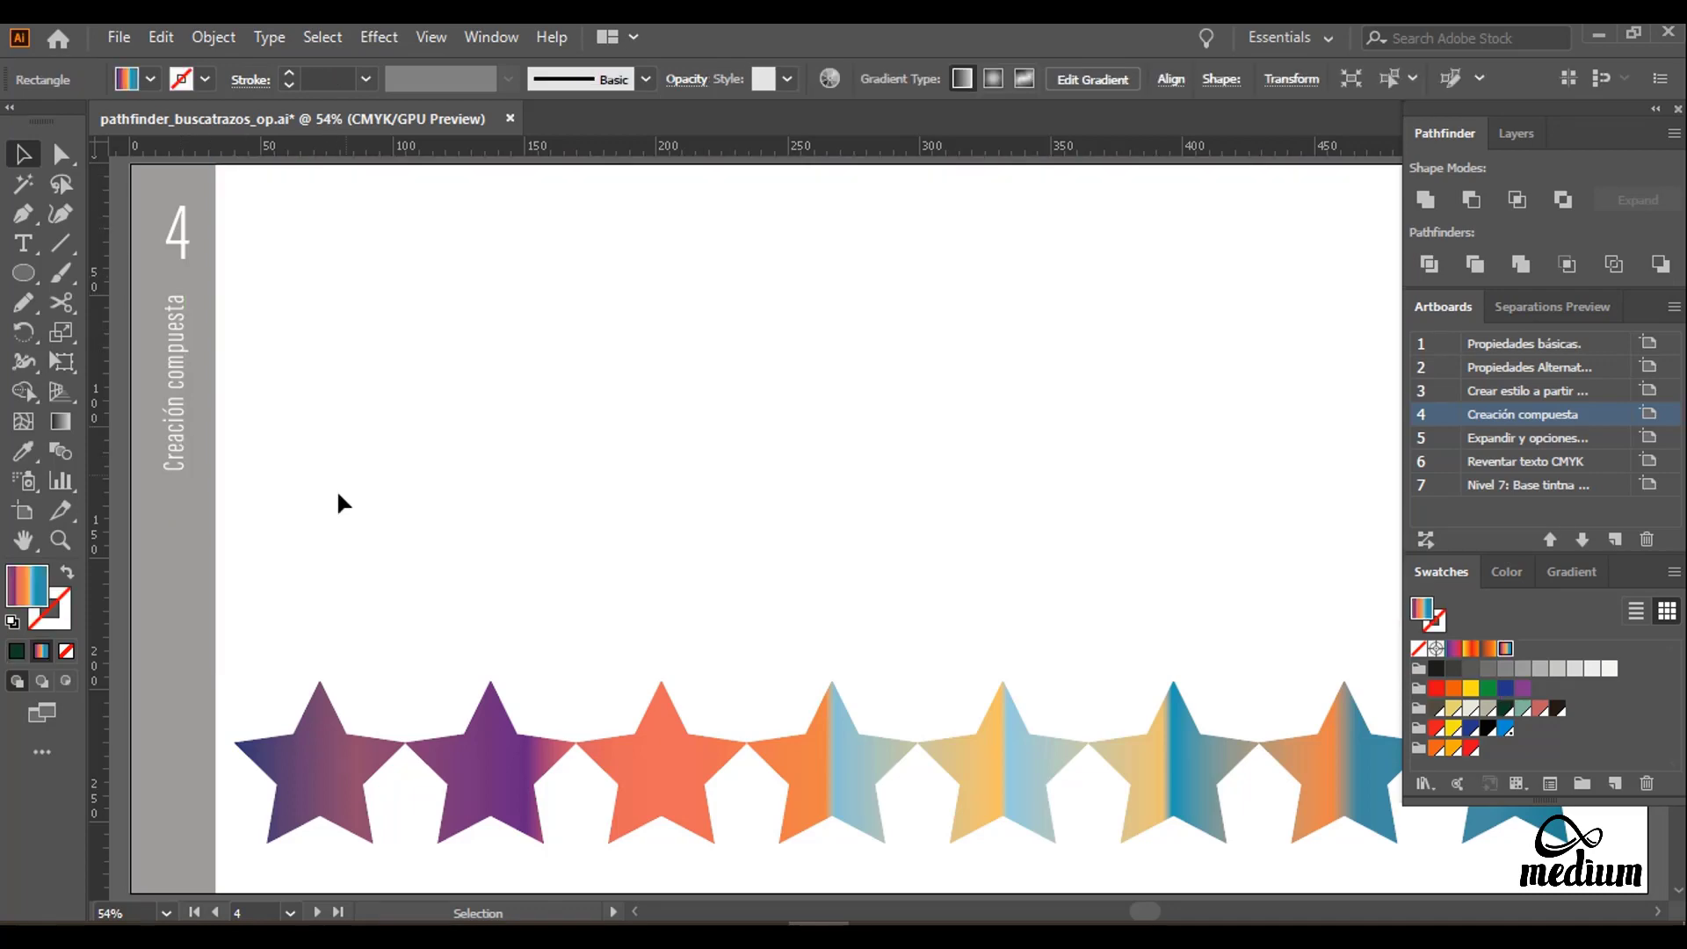
left_click(687, 562)
key("Delete")
Step: Draw a yellow rectangle spanning the white area's width and covering the upper part of artboard 4
left_click(23, 273)
left_click(141, 274)
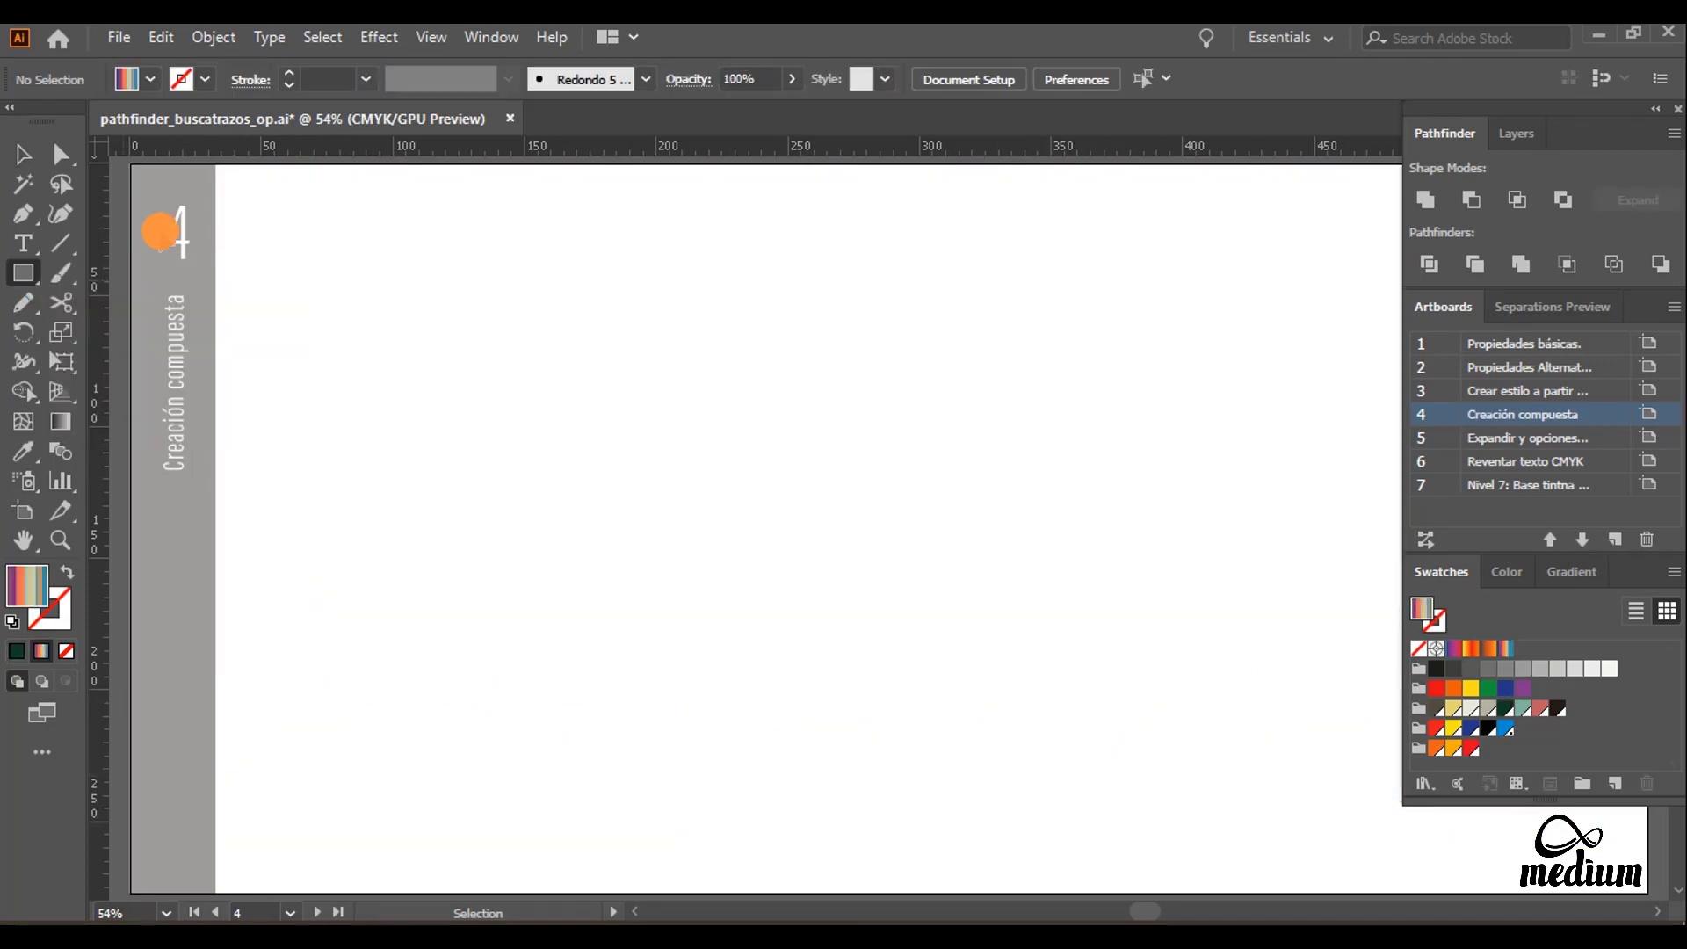
left_click_drag(215, 164, 1286, 644)
left_click_drag(658, 416, 658, 406)
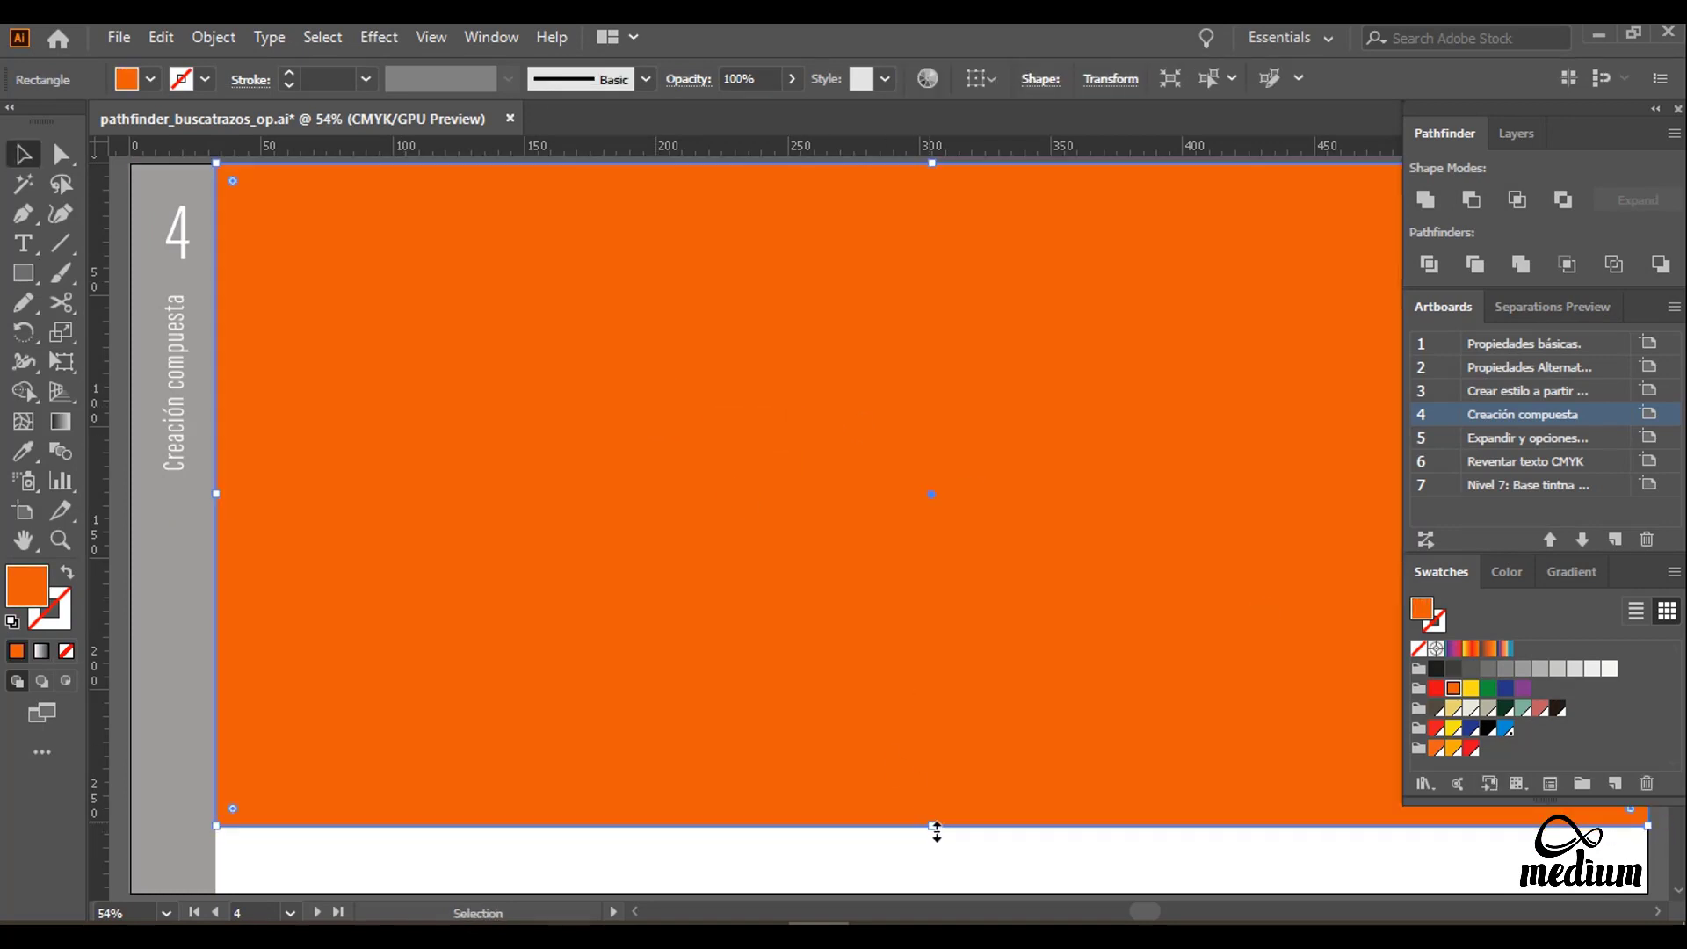
left_click_drag(932, 823, 932, 471)
left_click(1452, 708)
Step: Draw a five-pointed star just below the rectangle, next to the grey title strip
left_click(26, 272)
left_click(127, 392)
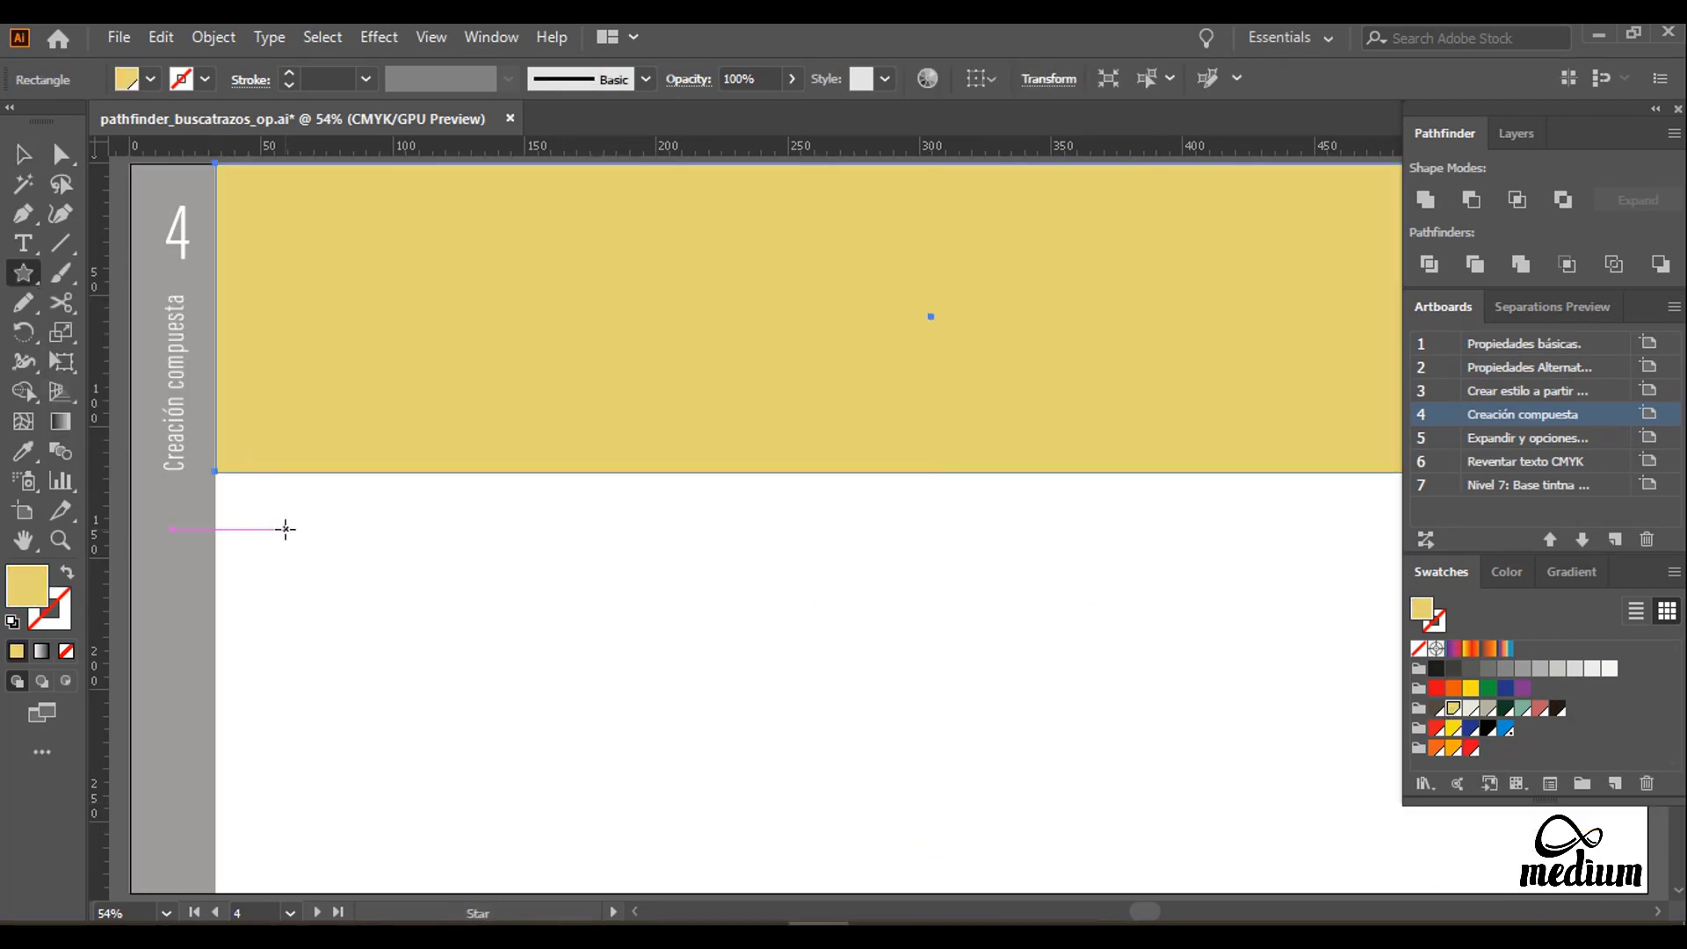
left_click_drag(284, 527, 372, 611)
key("v")
Step: Duplicate the star tip to tip into a row across the artboard, with a dark brown fill
mouse_move(297, 541)
left_mouse_down()
mouse_move(346, 600)
mouse_move(584, 625)
left_mouse_up()
left_click(1436, 708)
key("ctrl+d")
key("ctrl+d")
key("ctrl+d")
key("a")
left_click(1242, 787)
key("v")
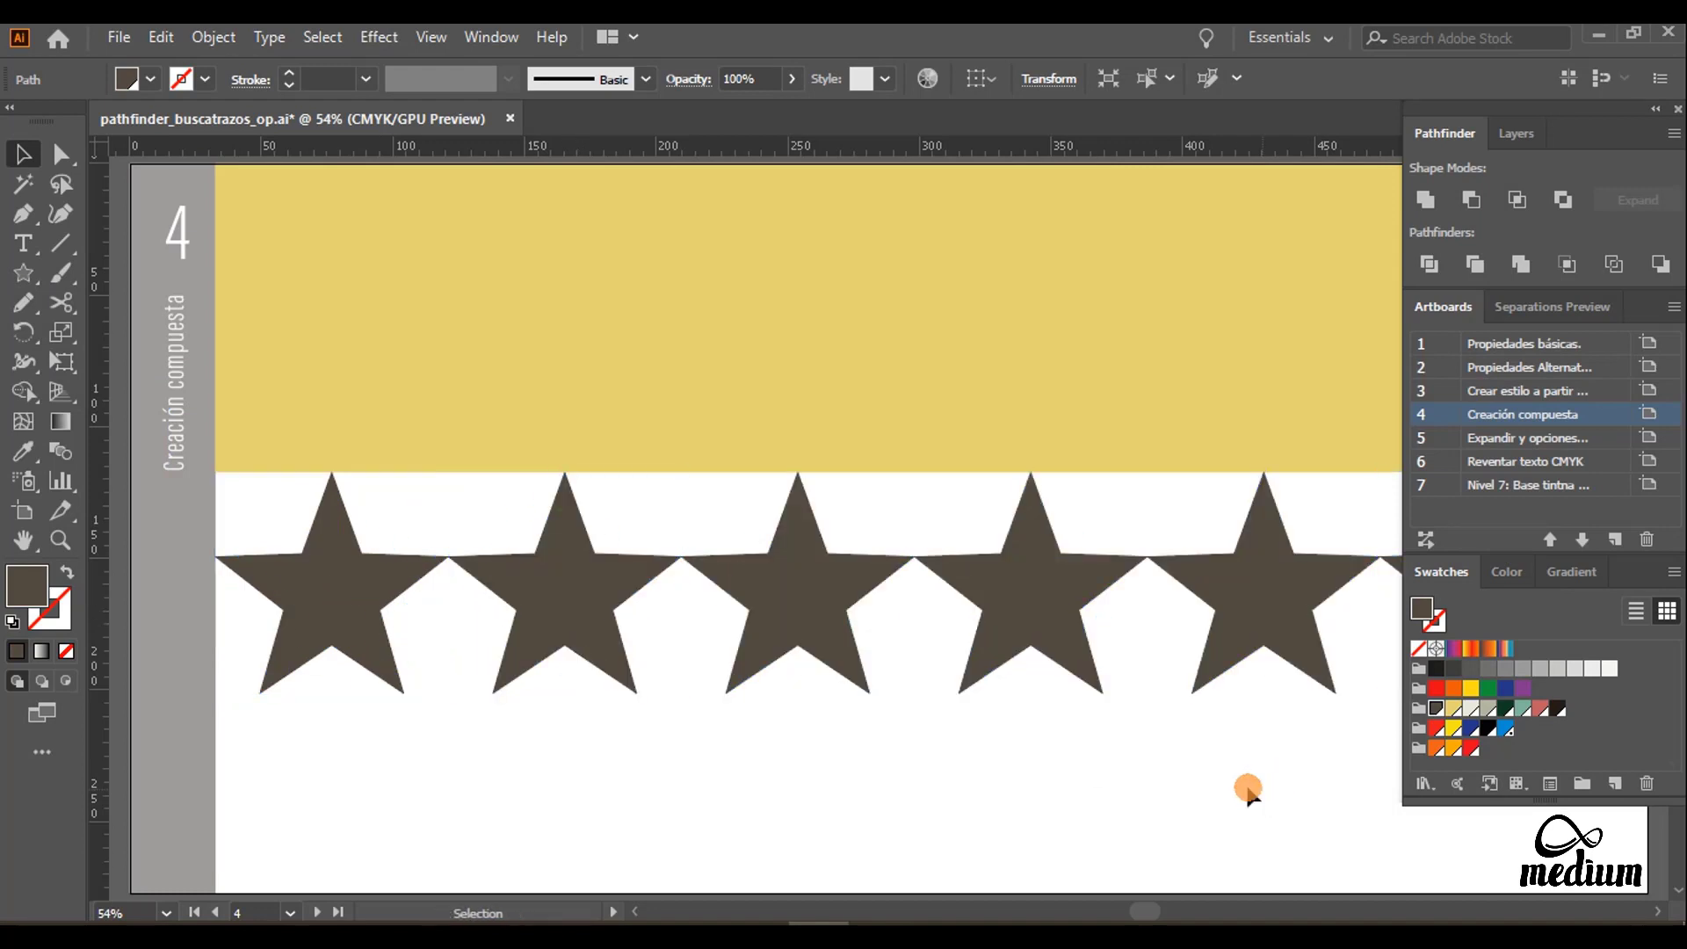
Step: Fill the rectangle with the multicolour gradient swatch running from dark blue through purple, orange and light blue to teal
left_click(754, 267)
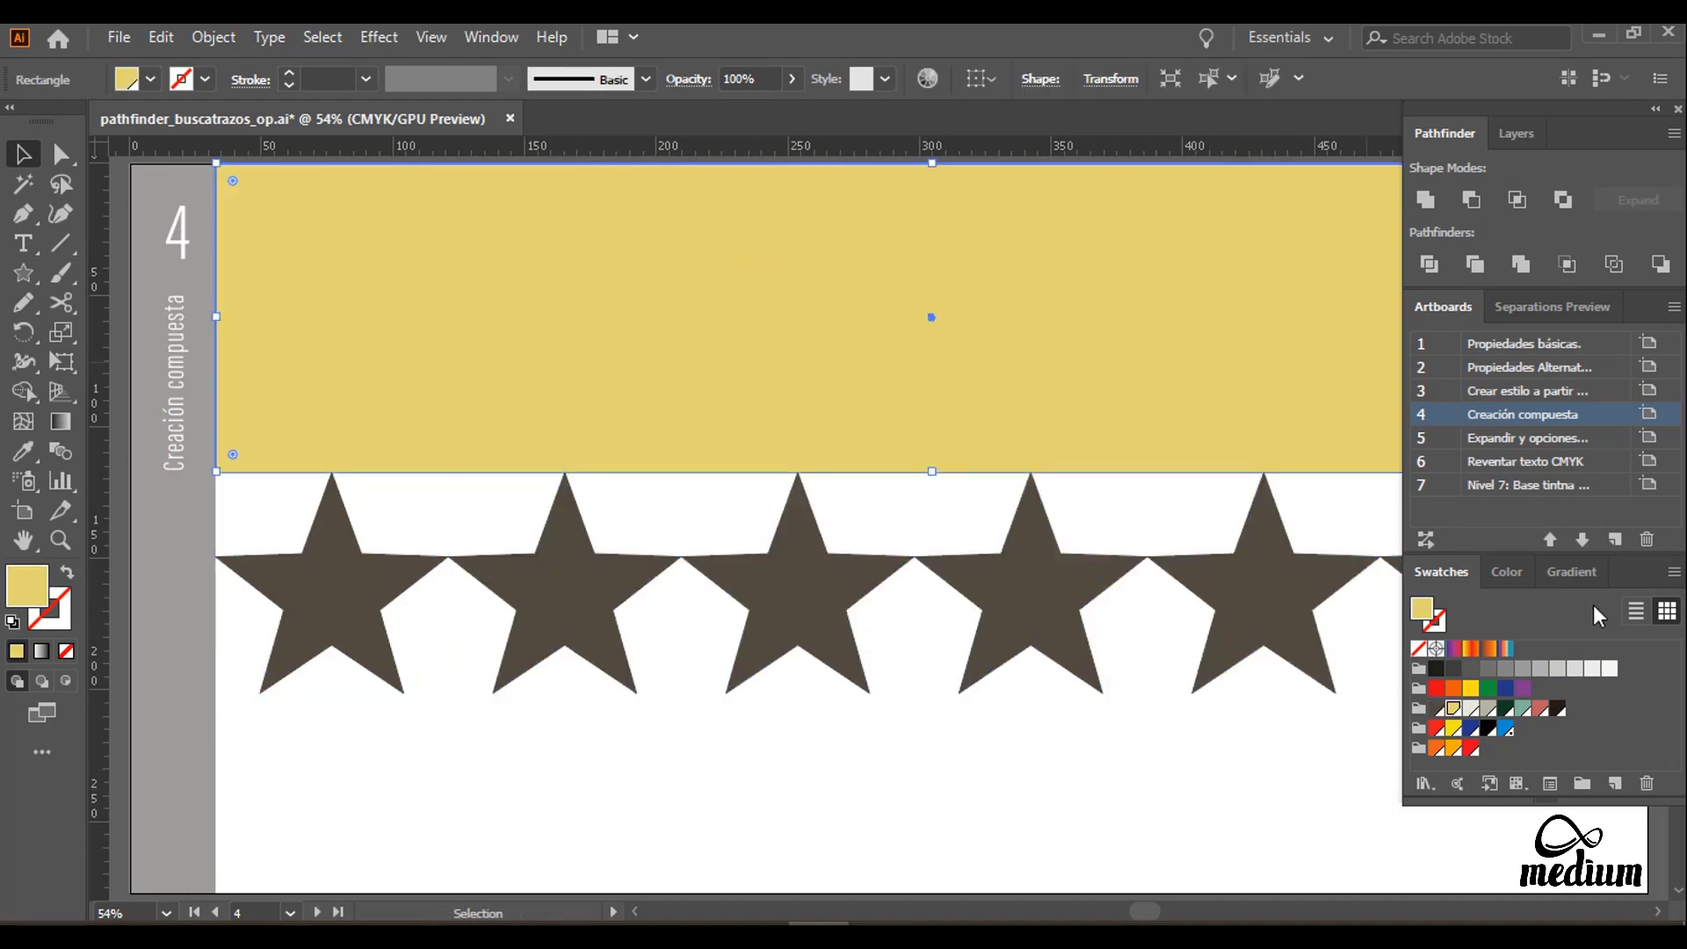
left_click(1453, 648)
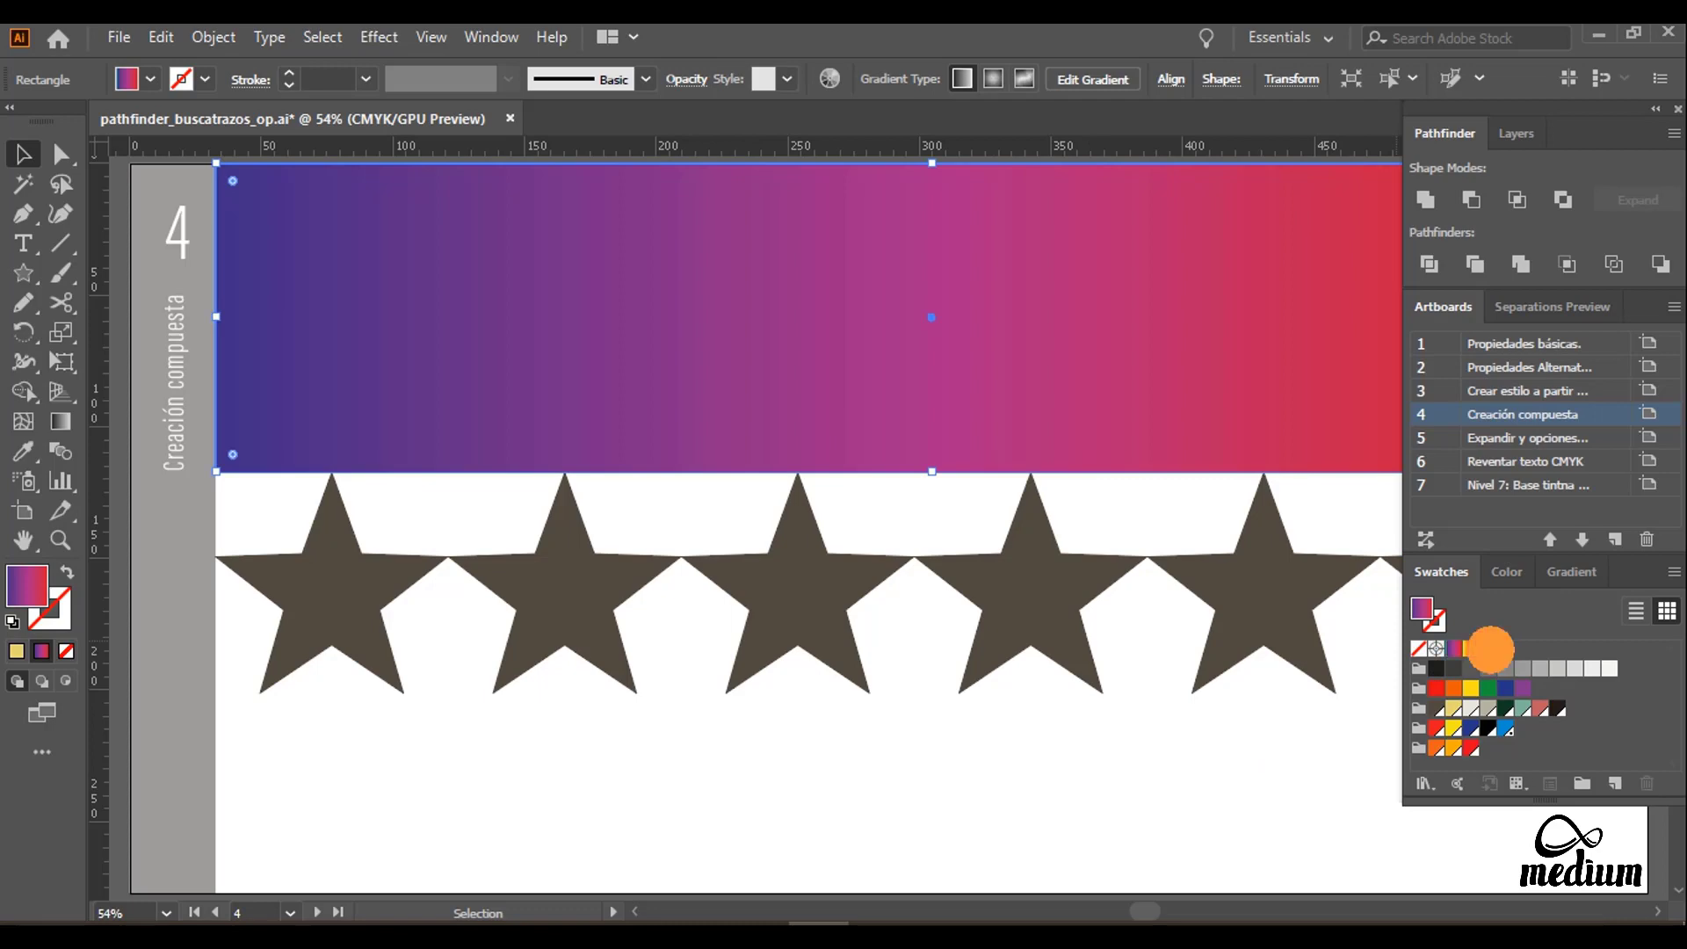
left_click(1489, 648)
left_click(1506, 648)
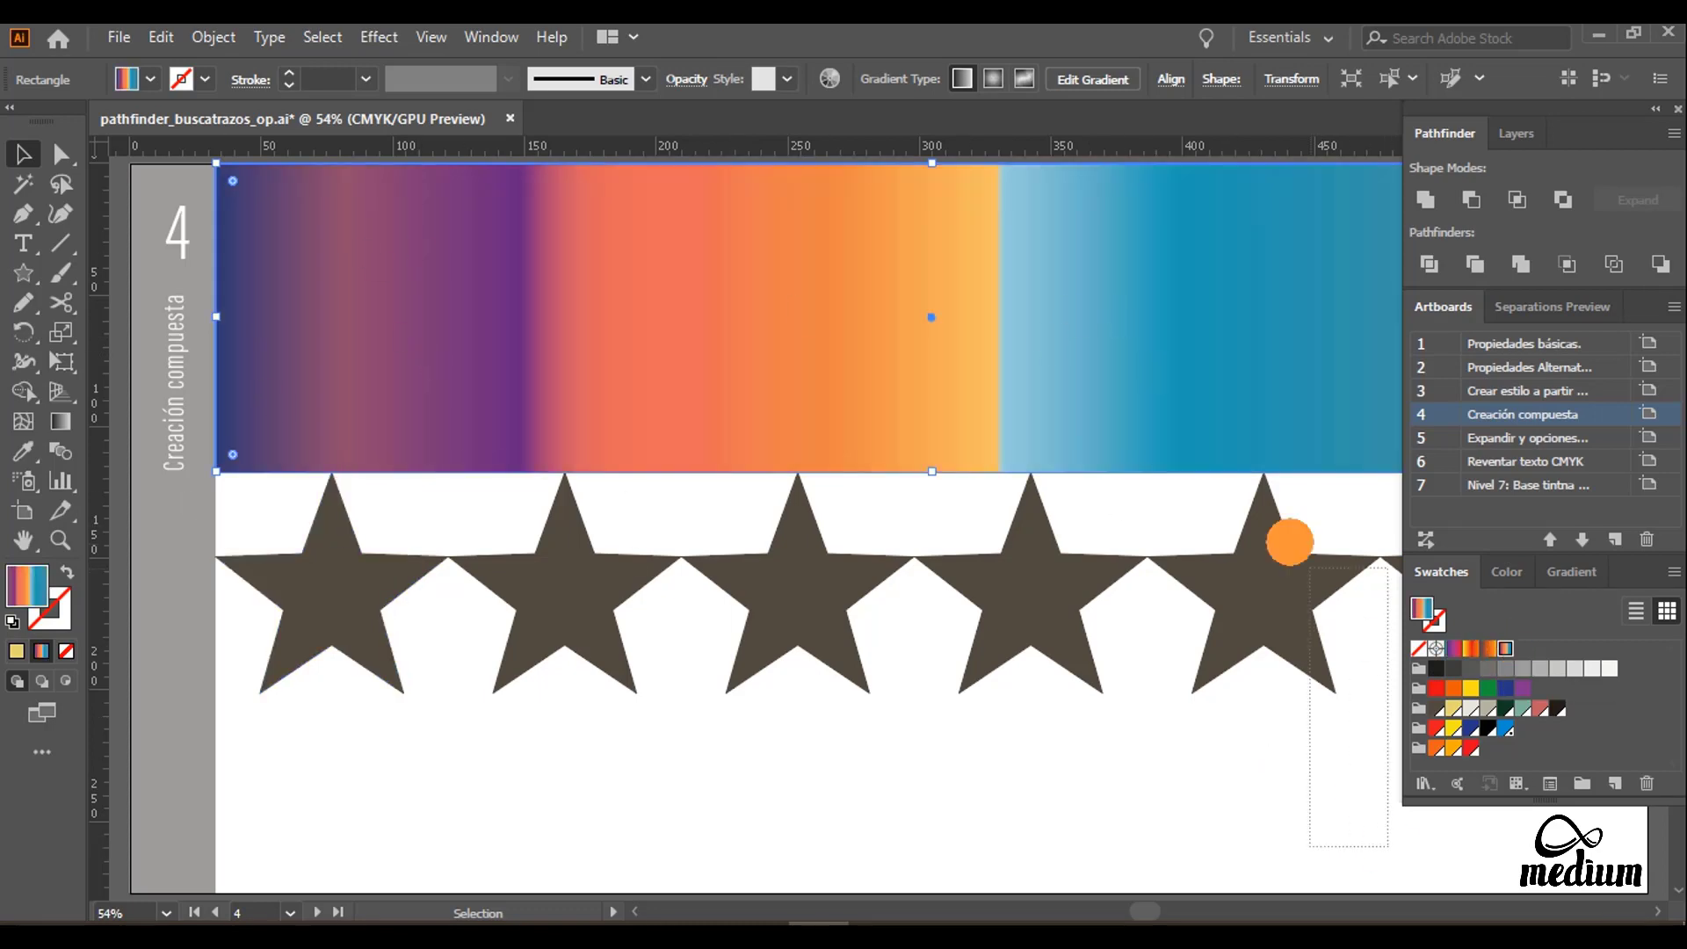
Step: Fill every star in the row with the same multicolour gradient swatch as the rectangle
left_click(332, 532)
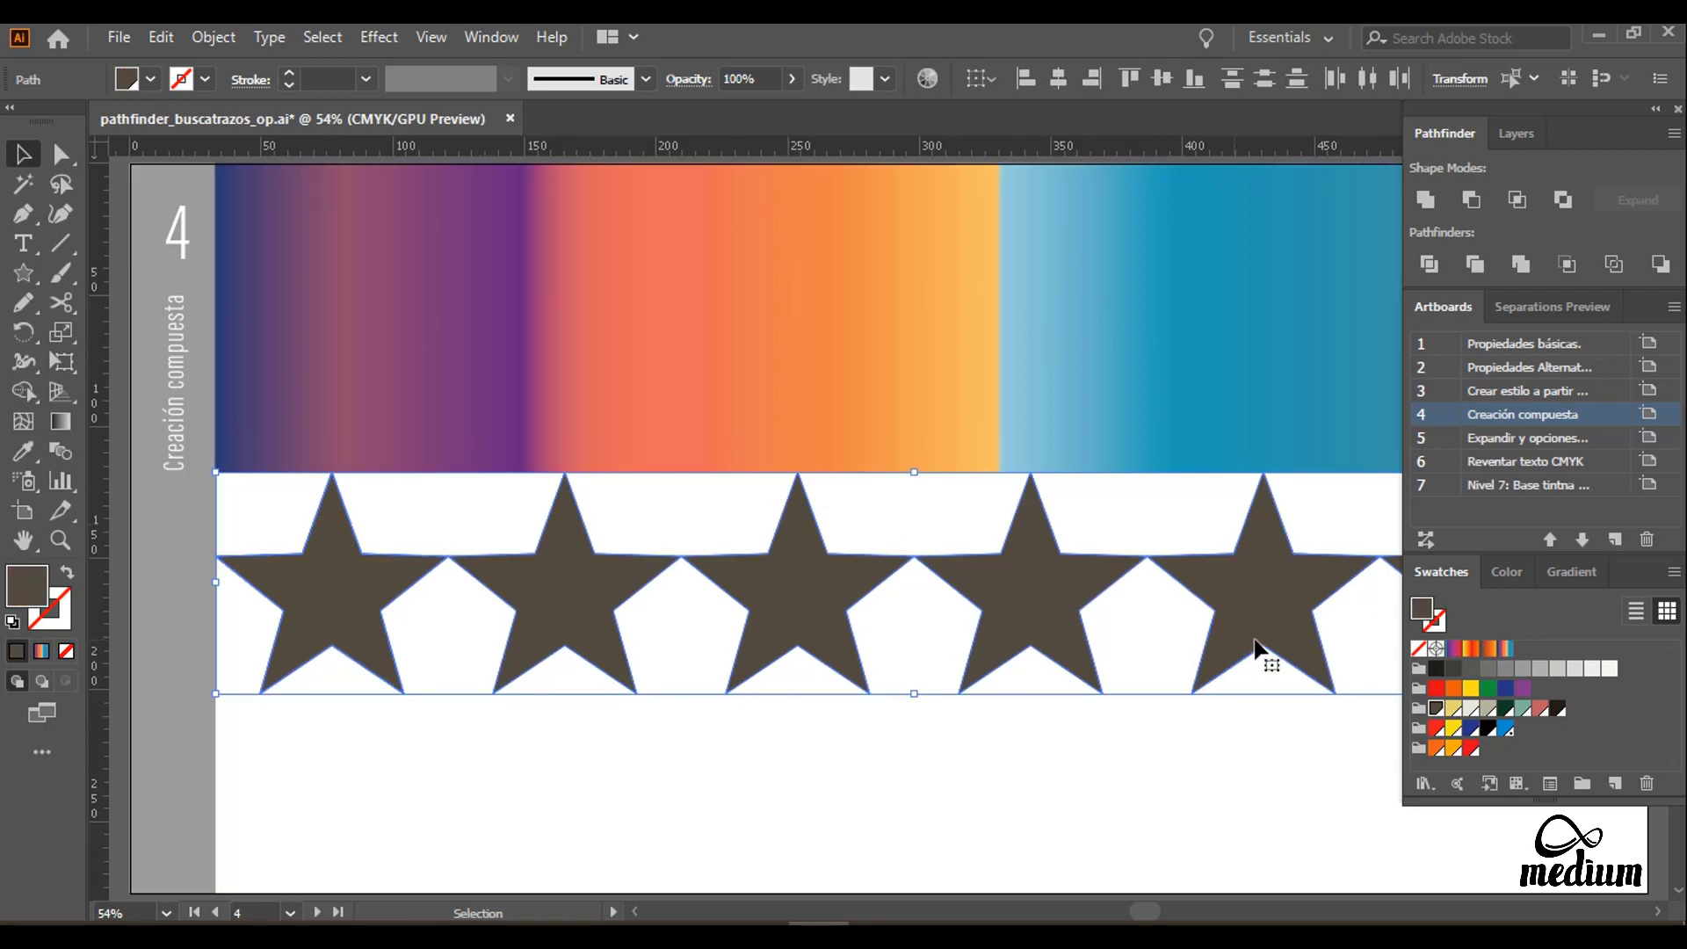
left_click(1451, 650)
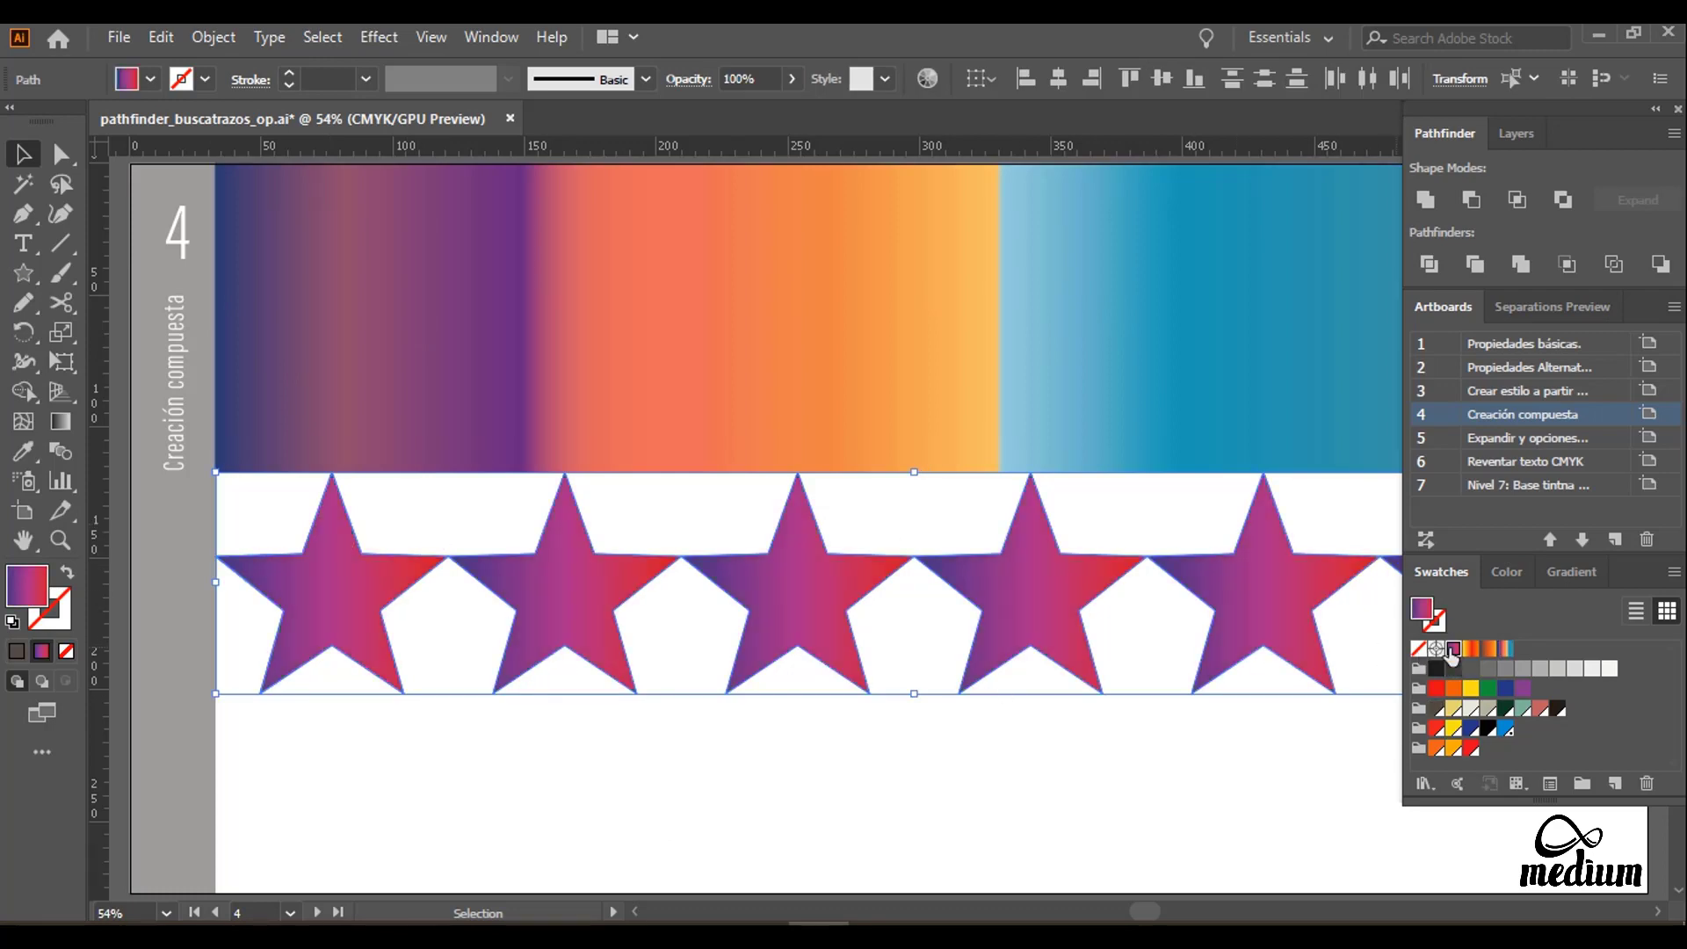
left_click(1490, 650)
left_click(1506, 648)
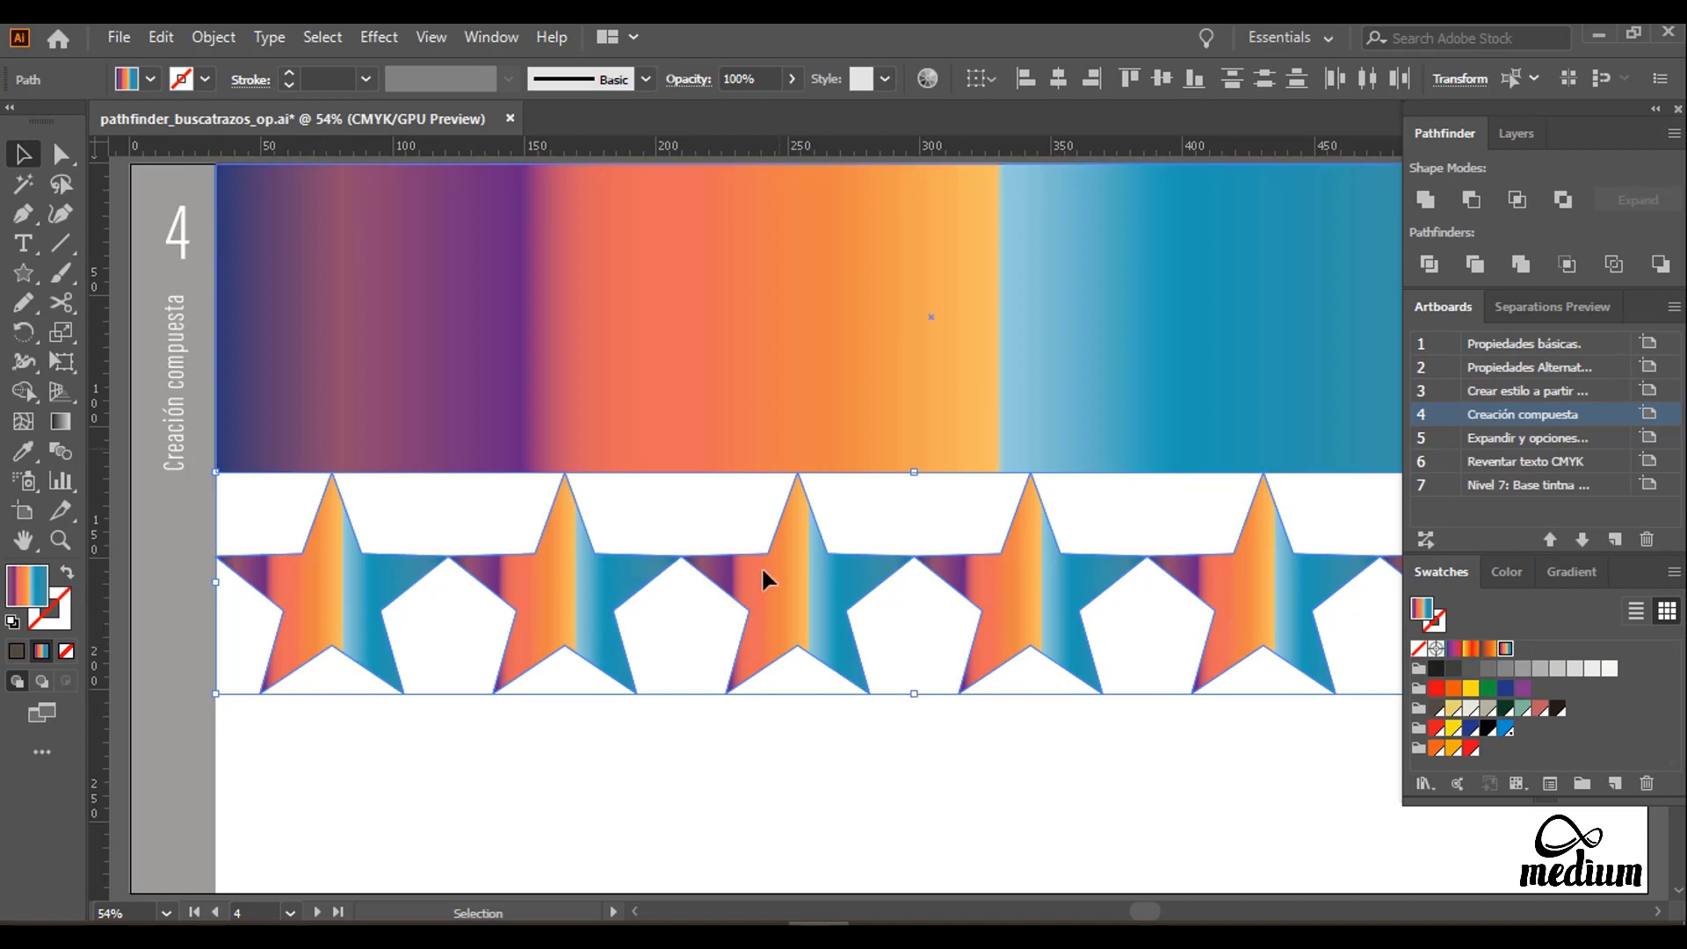
left_click(831, 895)
left_click(532, 580)
left_click(531, 745)
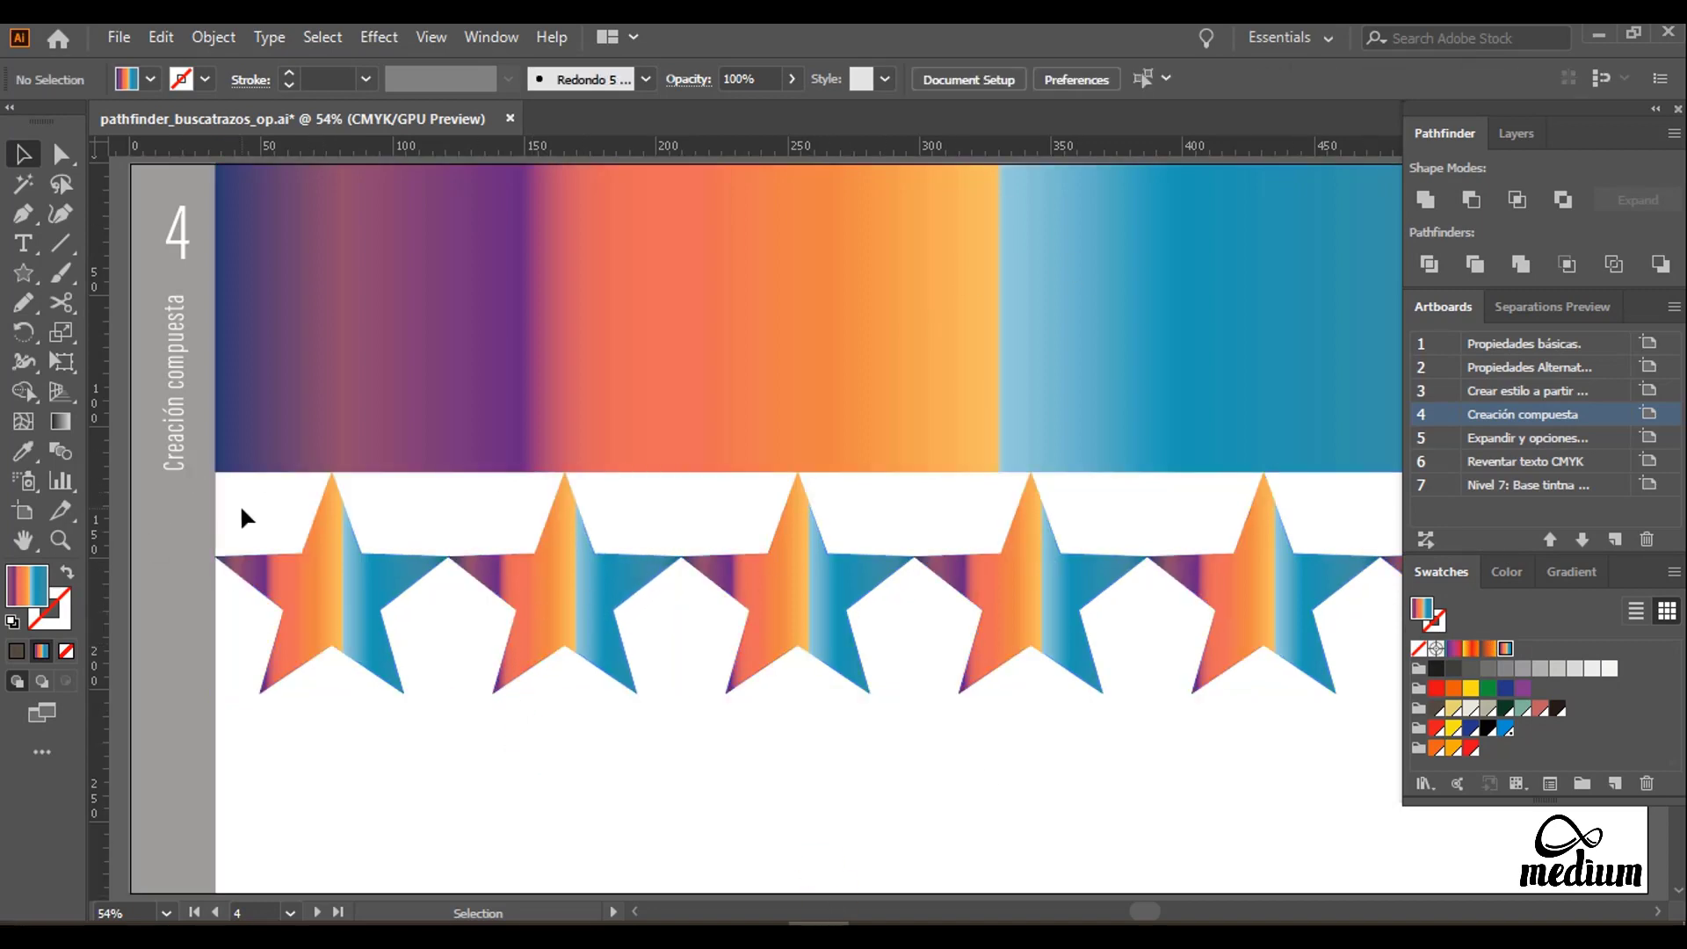
Step: Combine the whole row of stars into one compound shape
left_click_drag(1420, 851, 237, 546)
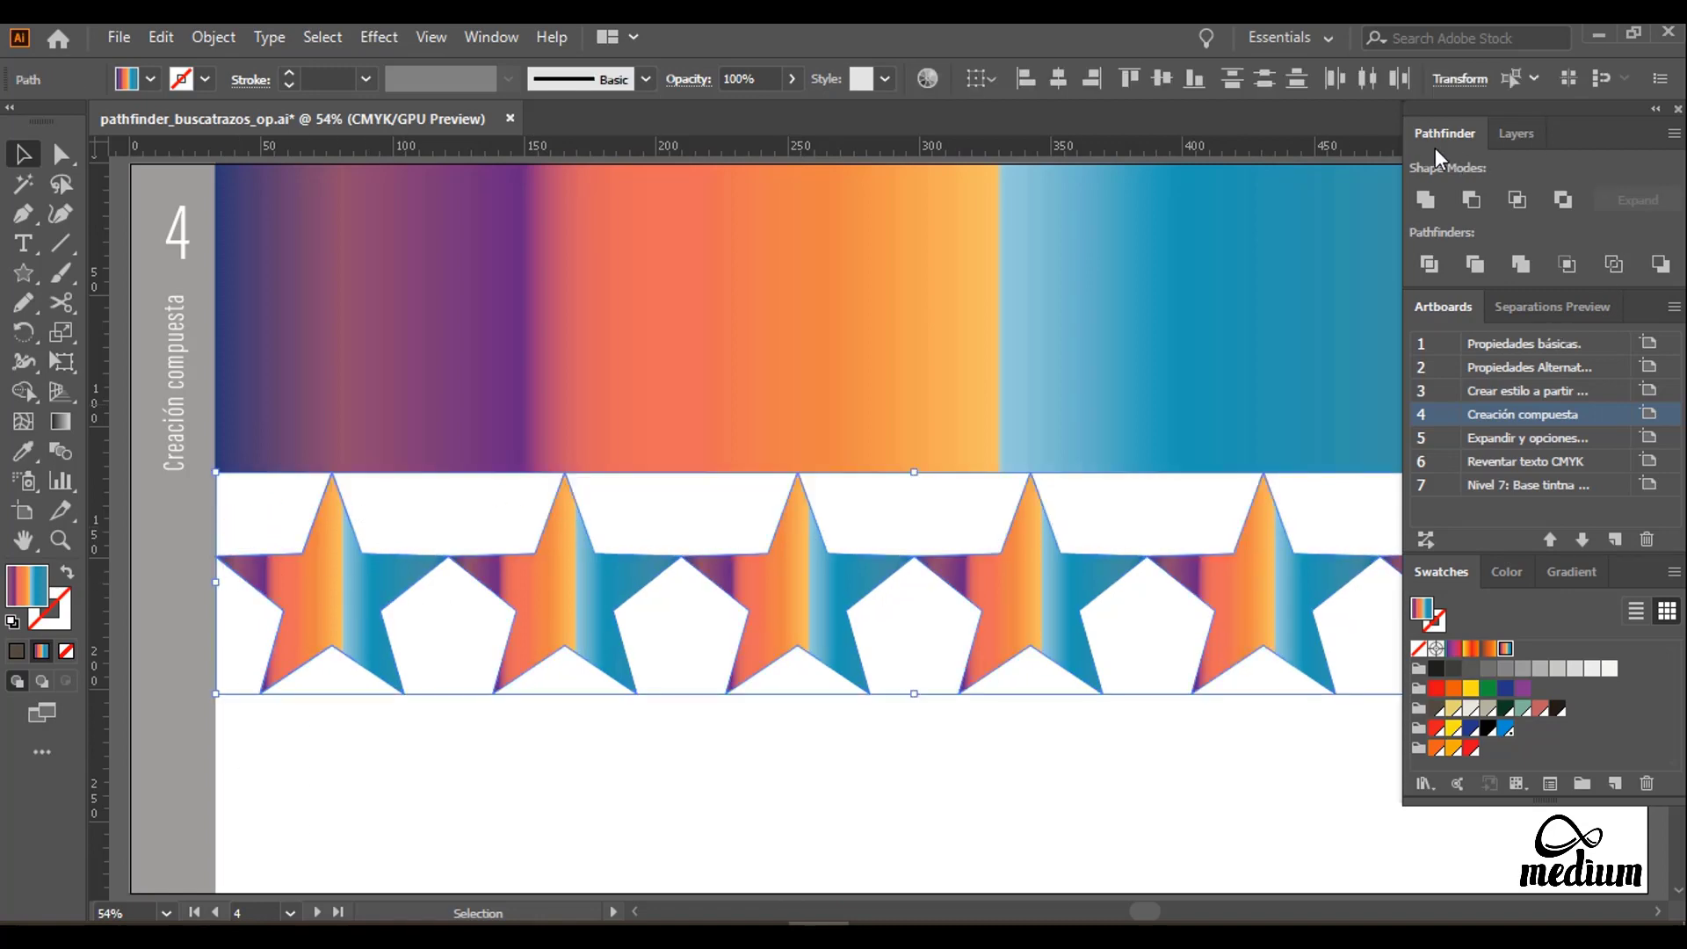
left_click(1673, 133)
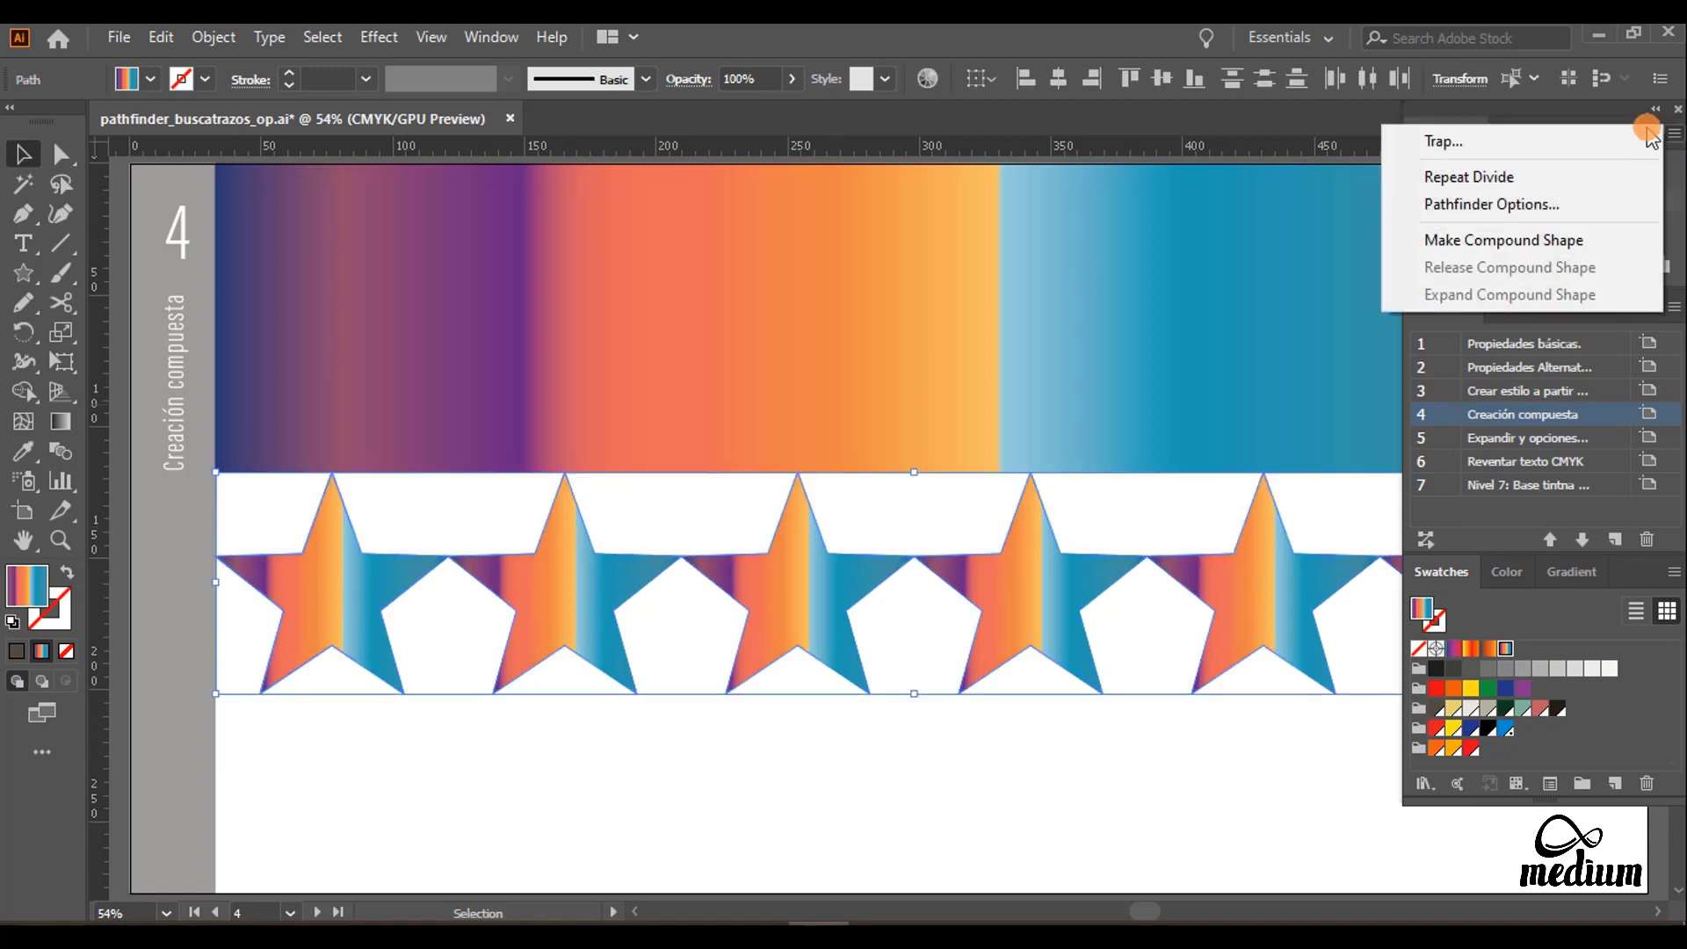
left_click(1517, 251)
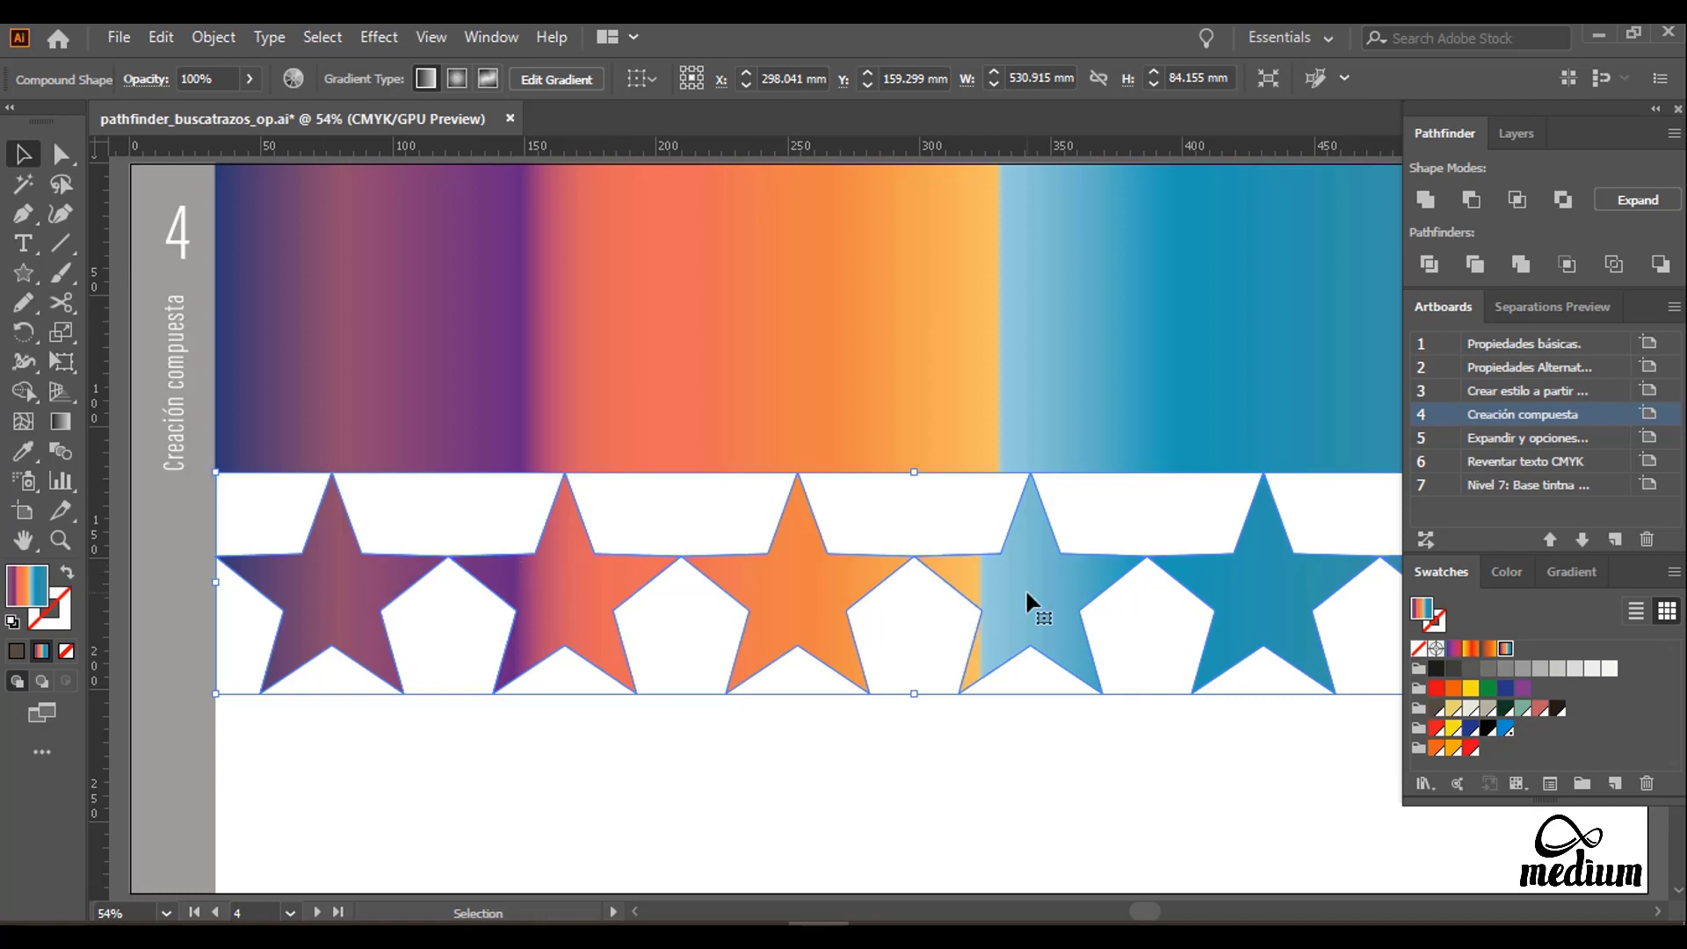
Step: Rework the compound shape's gradient by moving the purple stop to the second star's centre and adding light blue and orange stops in other stars
mouse_move(1026, 588)
left_mouse_down()
mouse_move(908, 592)
mouse_move(917, 608)
mouse_move(929, 596)
left_mouse_up()
left_click(440, 584)
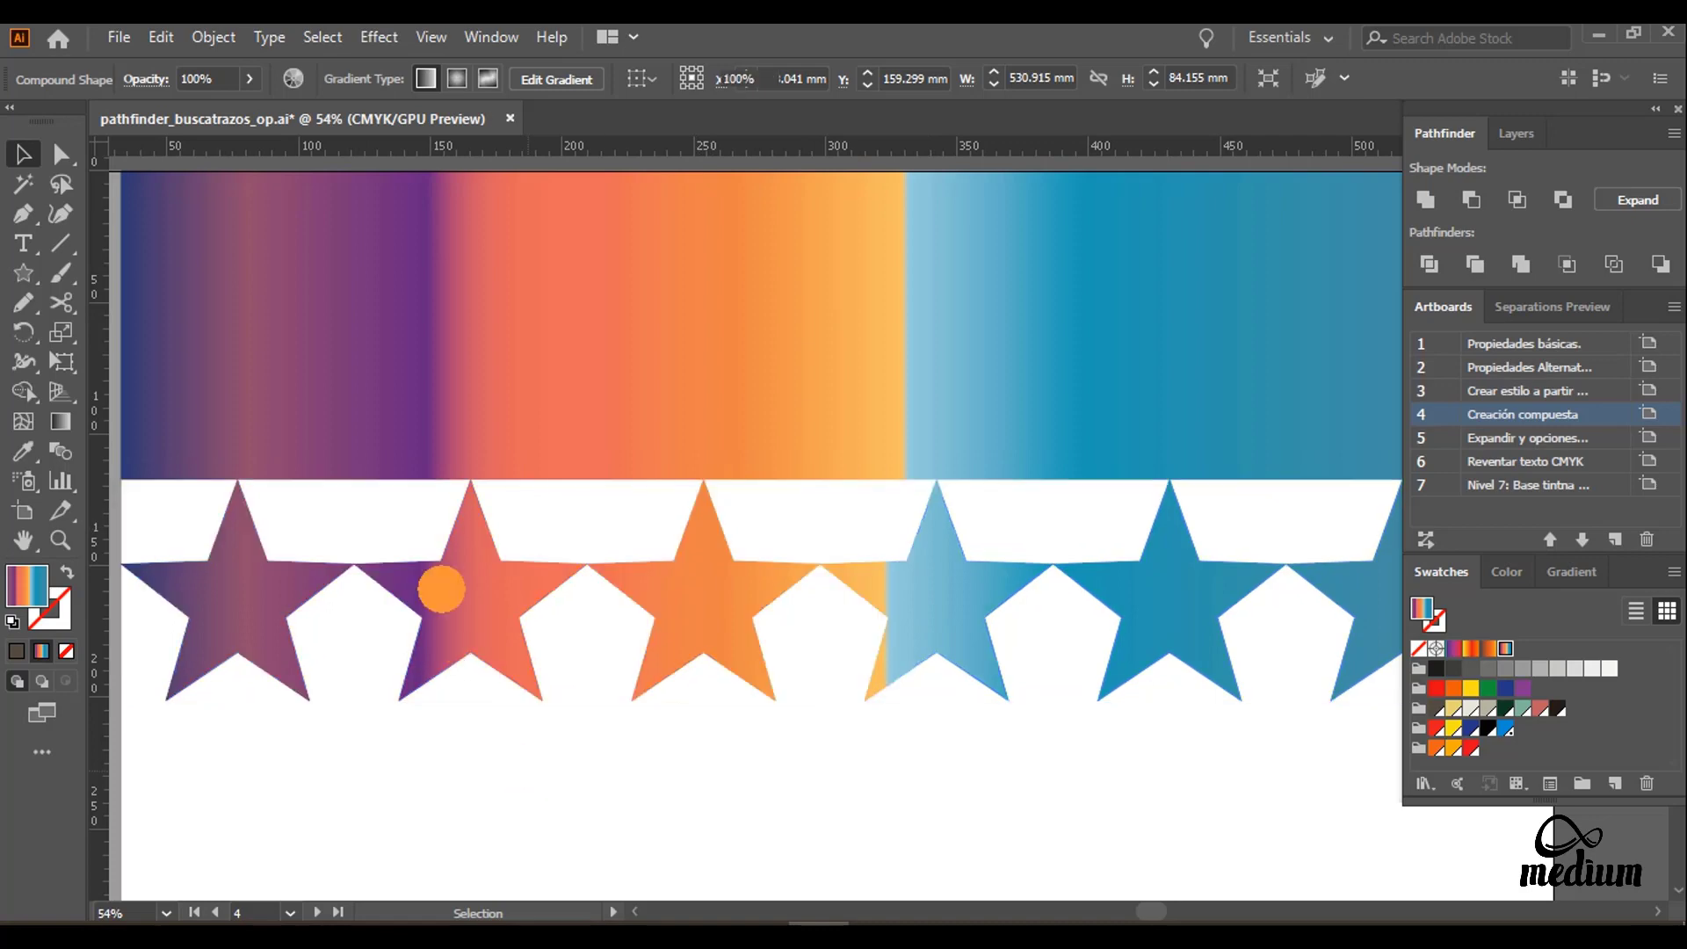
left_click(67, 422)
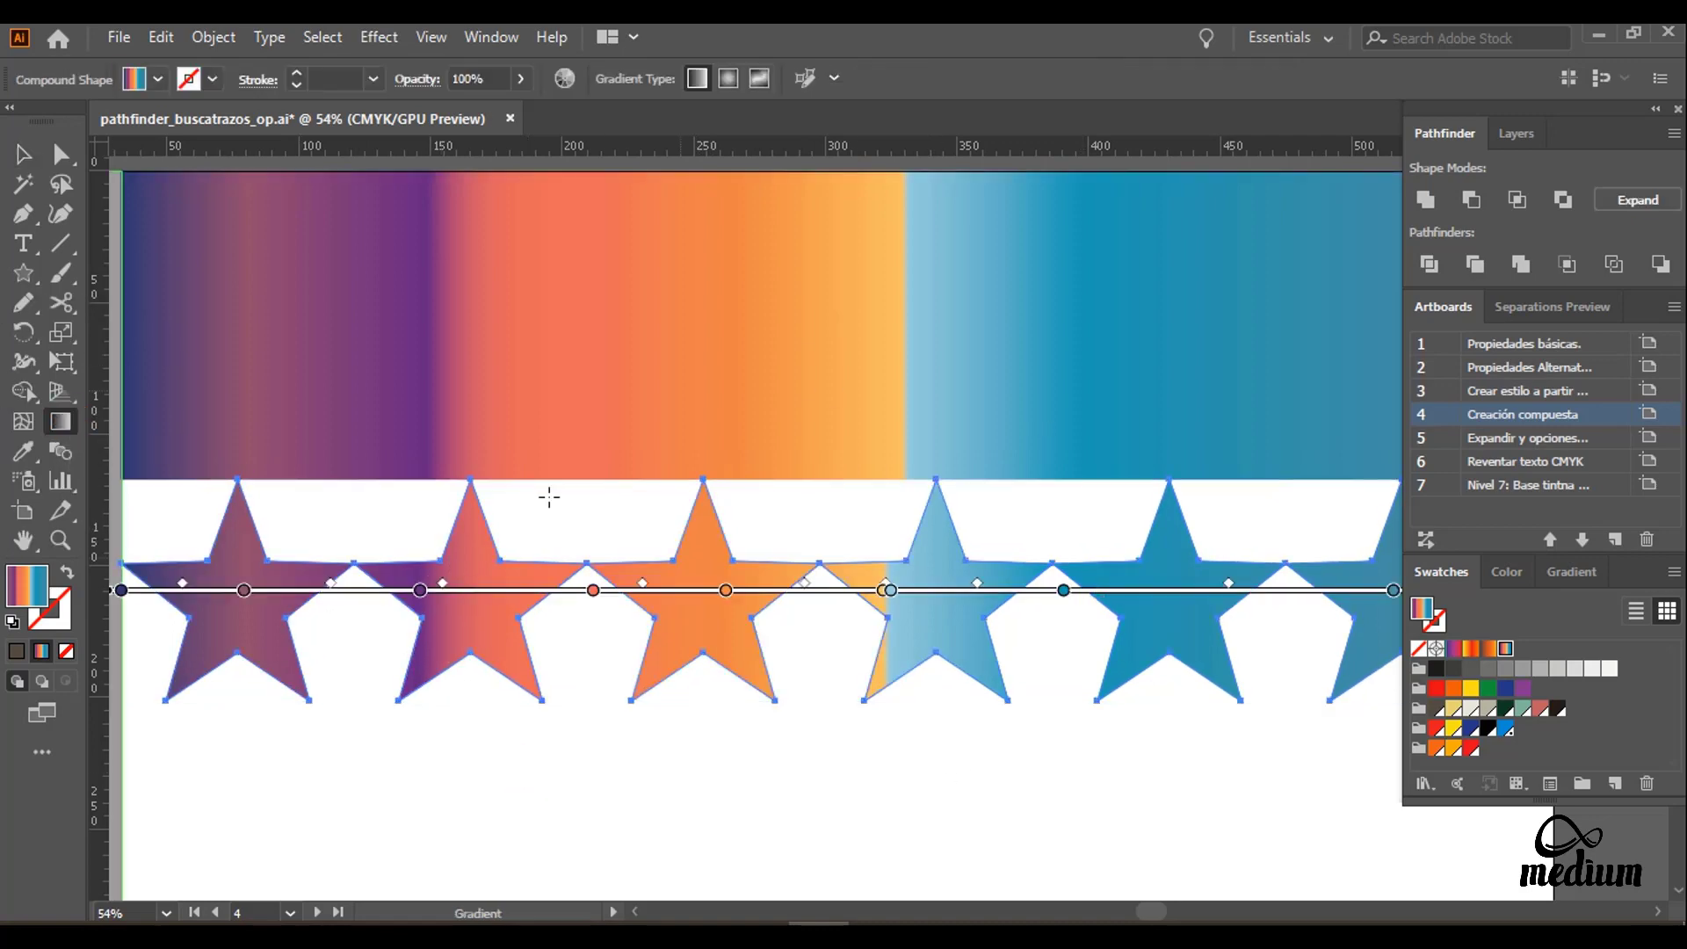
left_click_drag(419, 589, 455, 590)
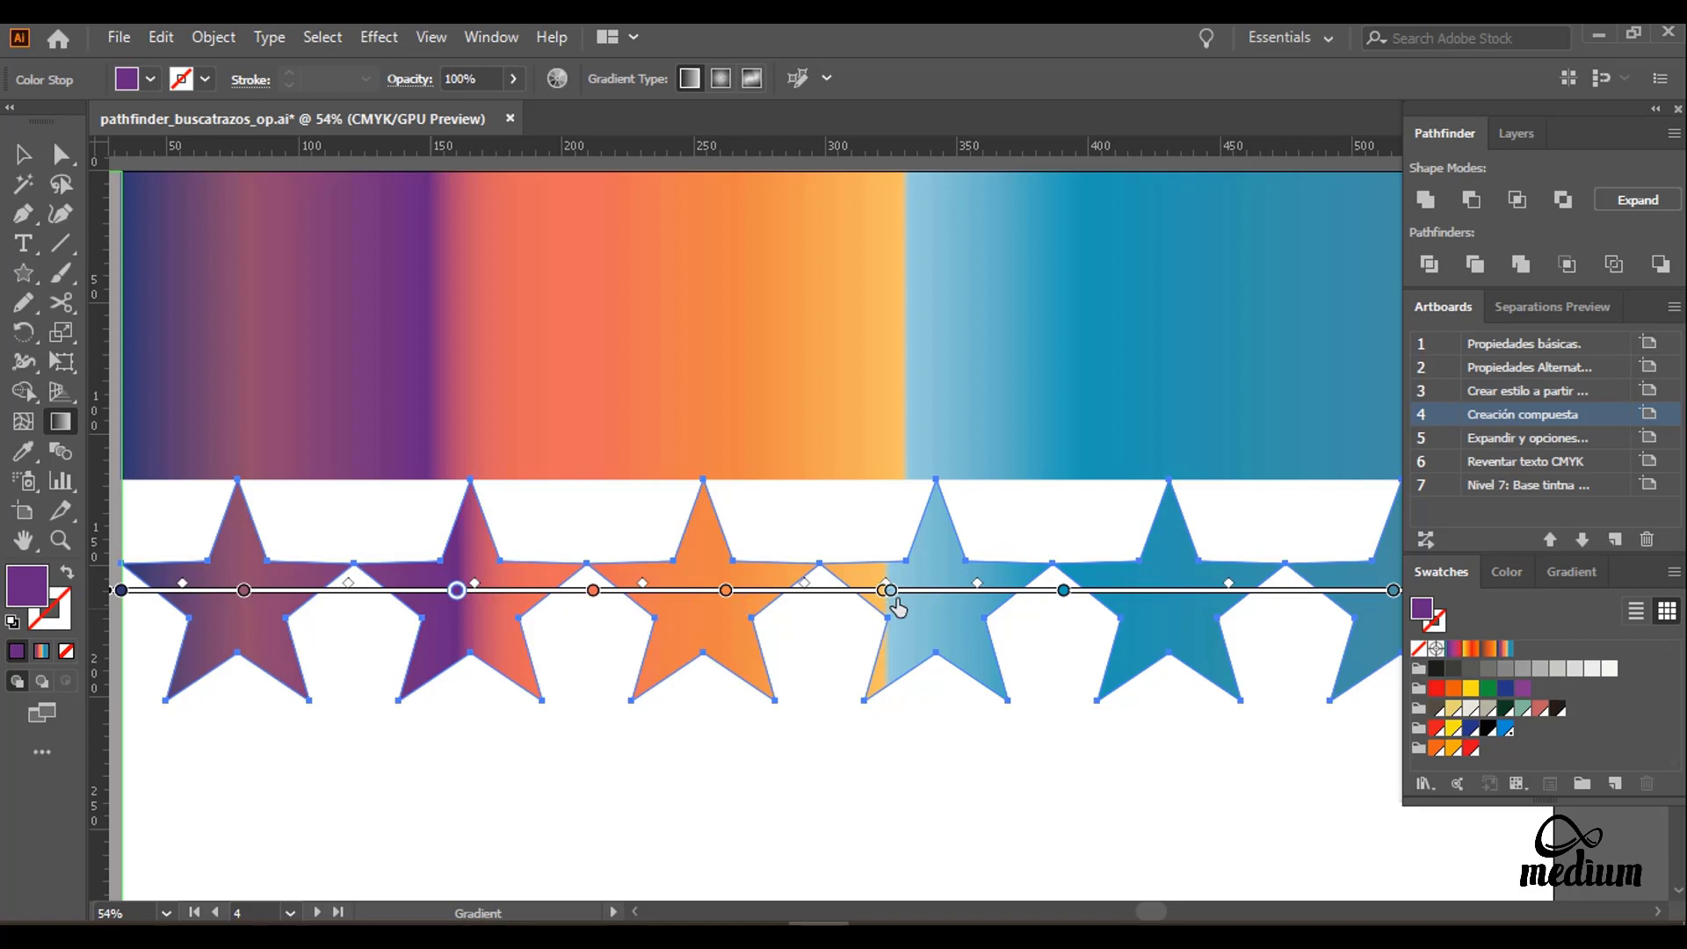
left_click_drag(892, 593, 694, 591)
left_click(694, 591)
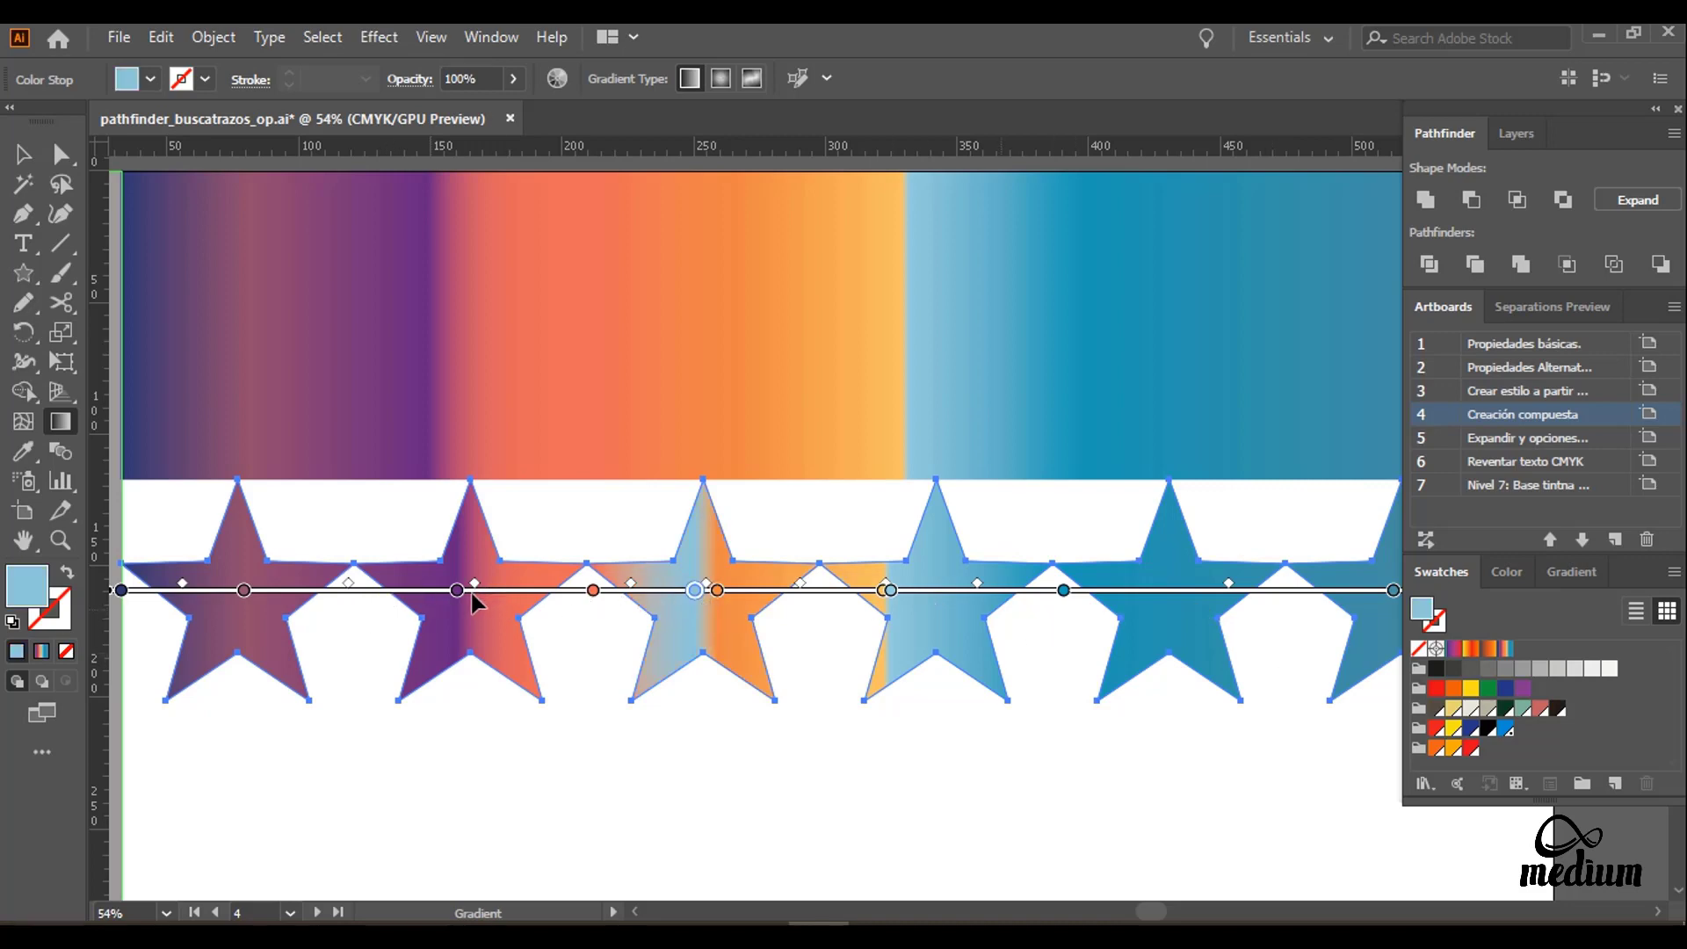
left_click_drag(460, 592, 467, 595)
left_click_drag(213, 594, 226, 595)
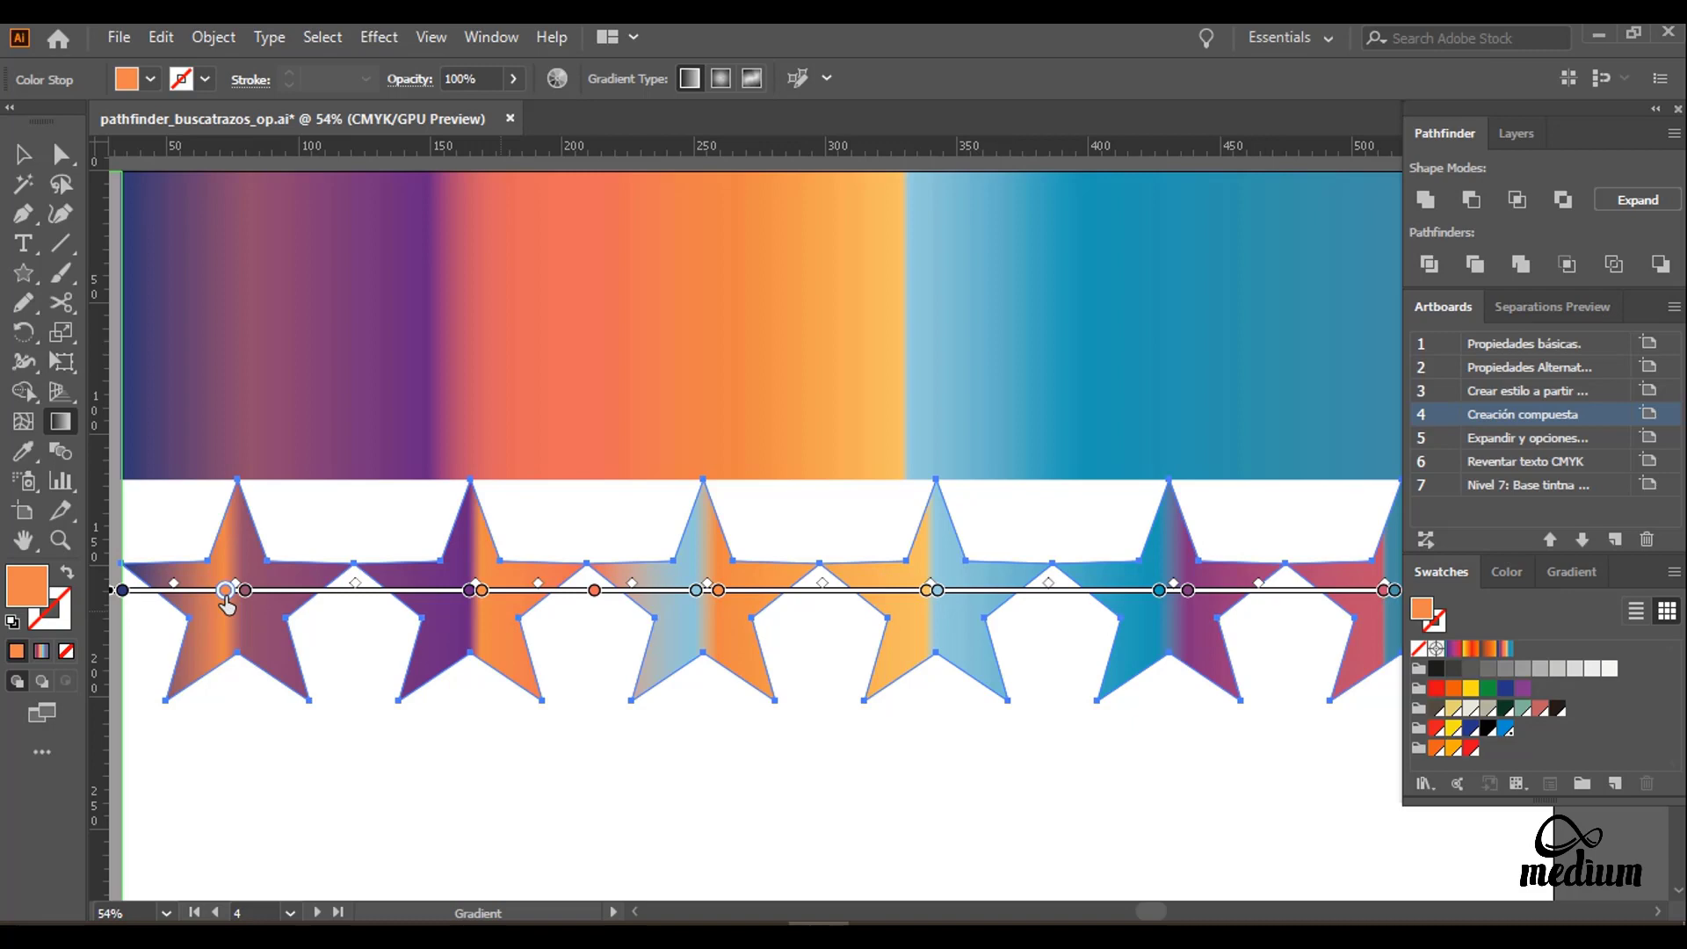
left_click(23, 153)
left_click(341, 743)
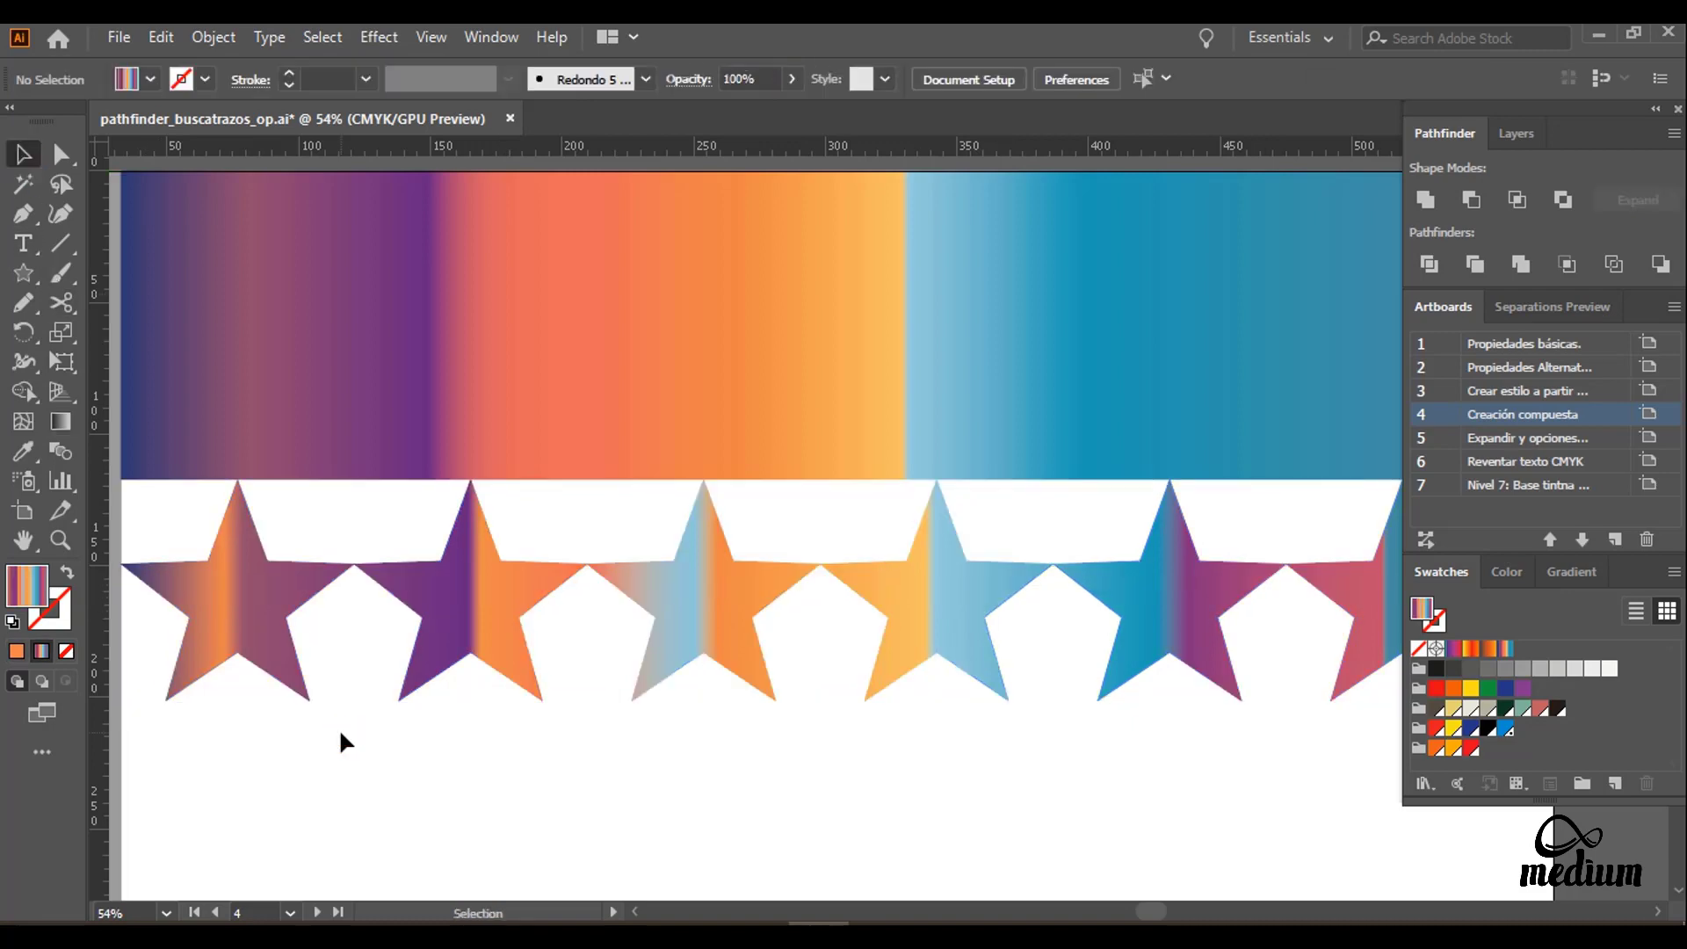
Step: Go to artboard 5 and delete its three Lorem ipsum text samples
double_click(1422, 439)
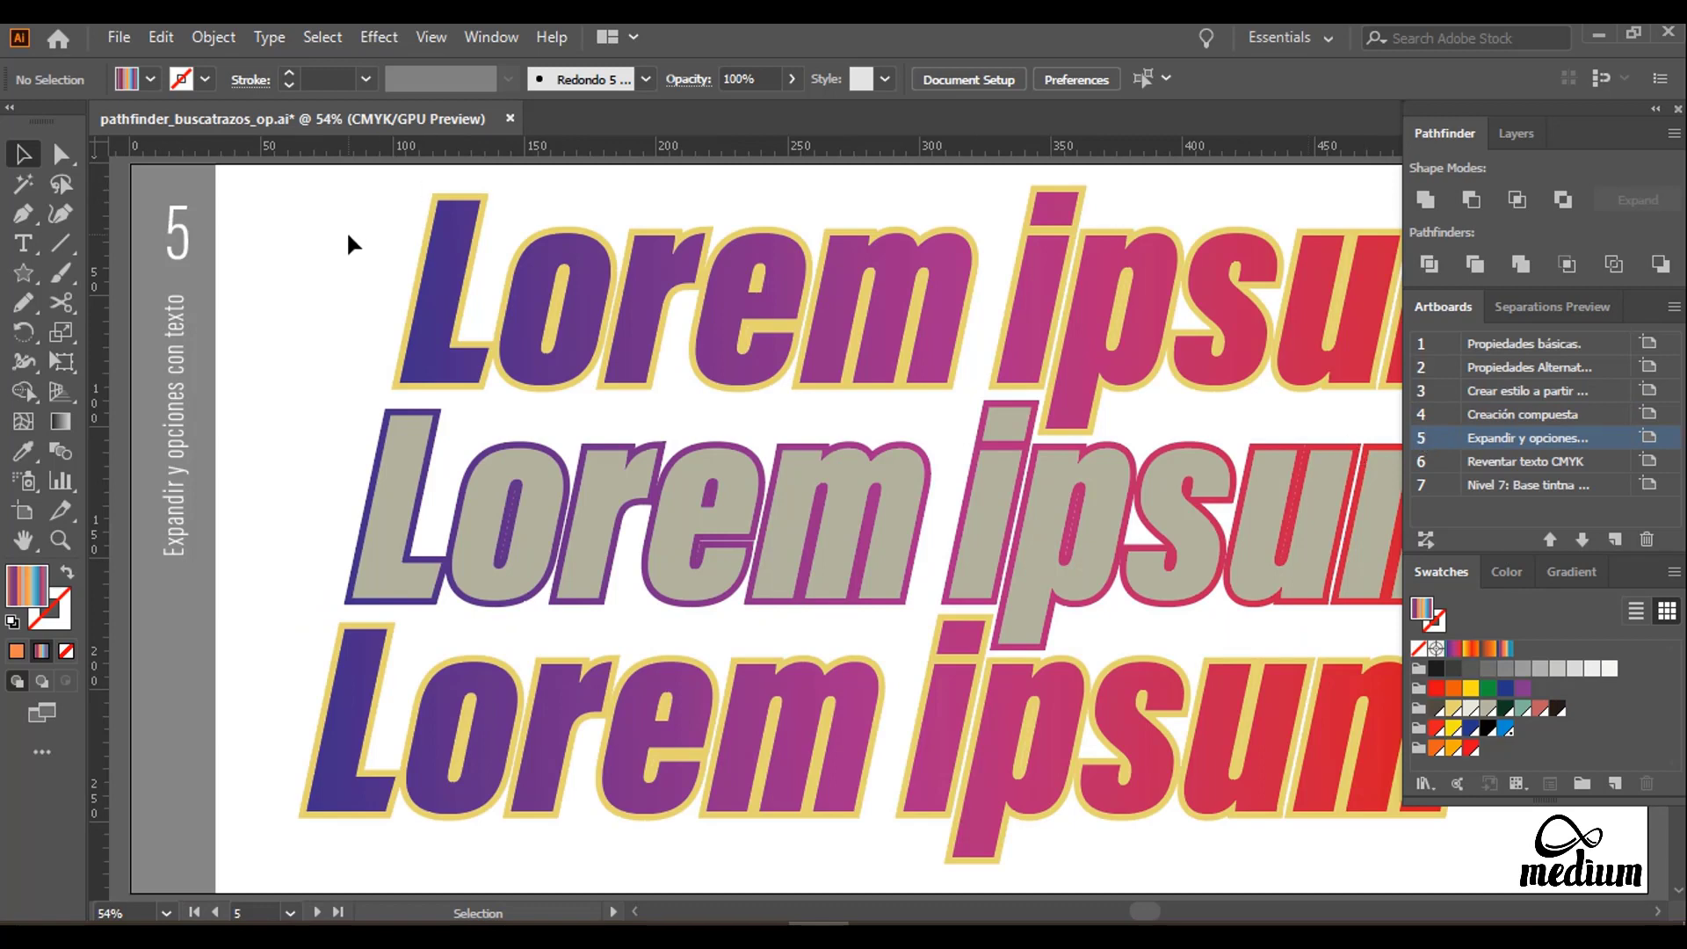
left_click_drag(370, 238, 351, 235)
left_click(774, 547)
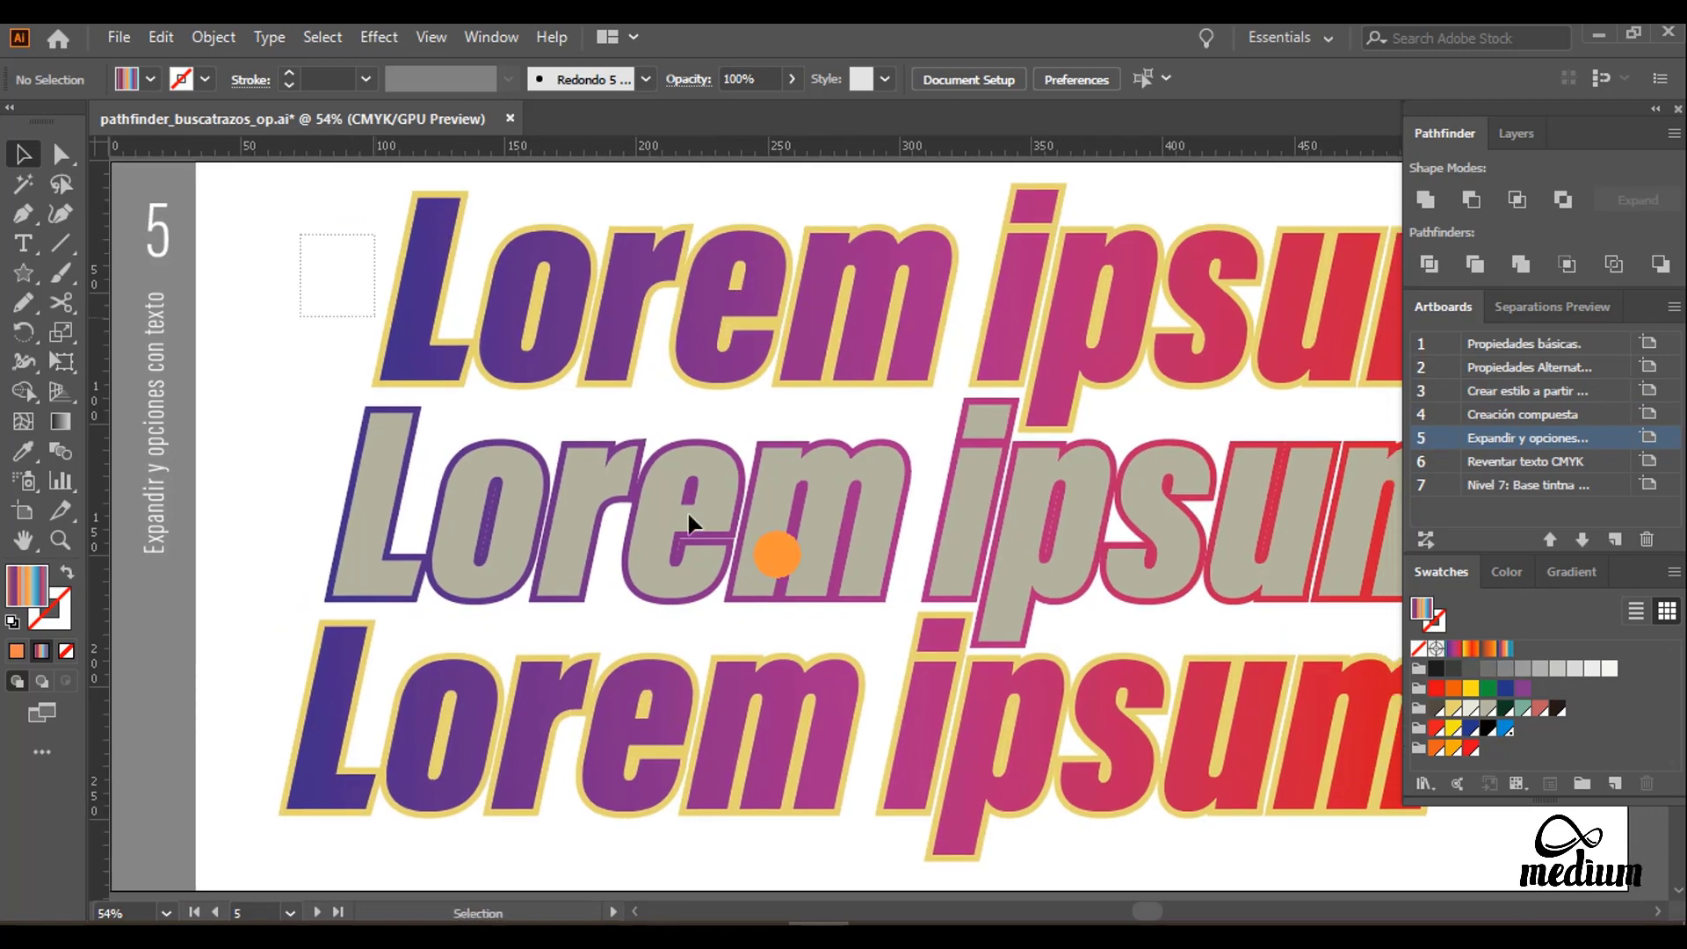
key("Delete")
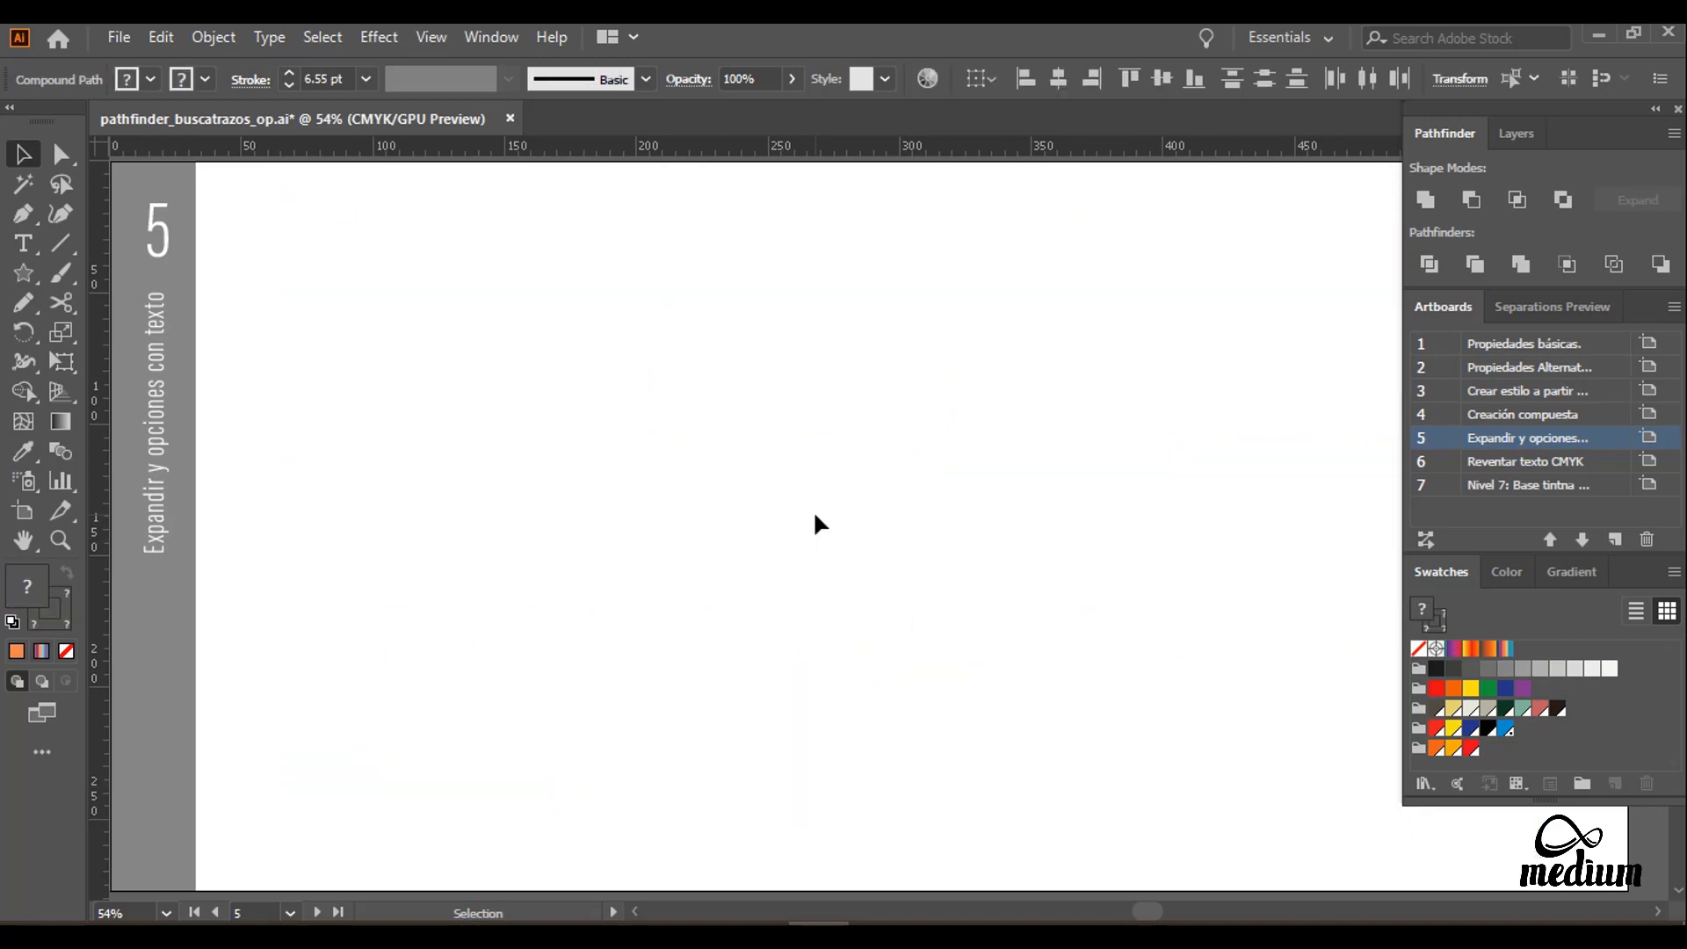
Step: Place a Lorem ipsum text on artboard 5 and enlarge it to span nearly the whole width near the top
left_click_drag(23, 244, 150, 238)
left_click(474, 457)
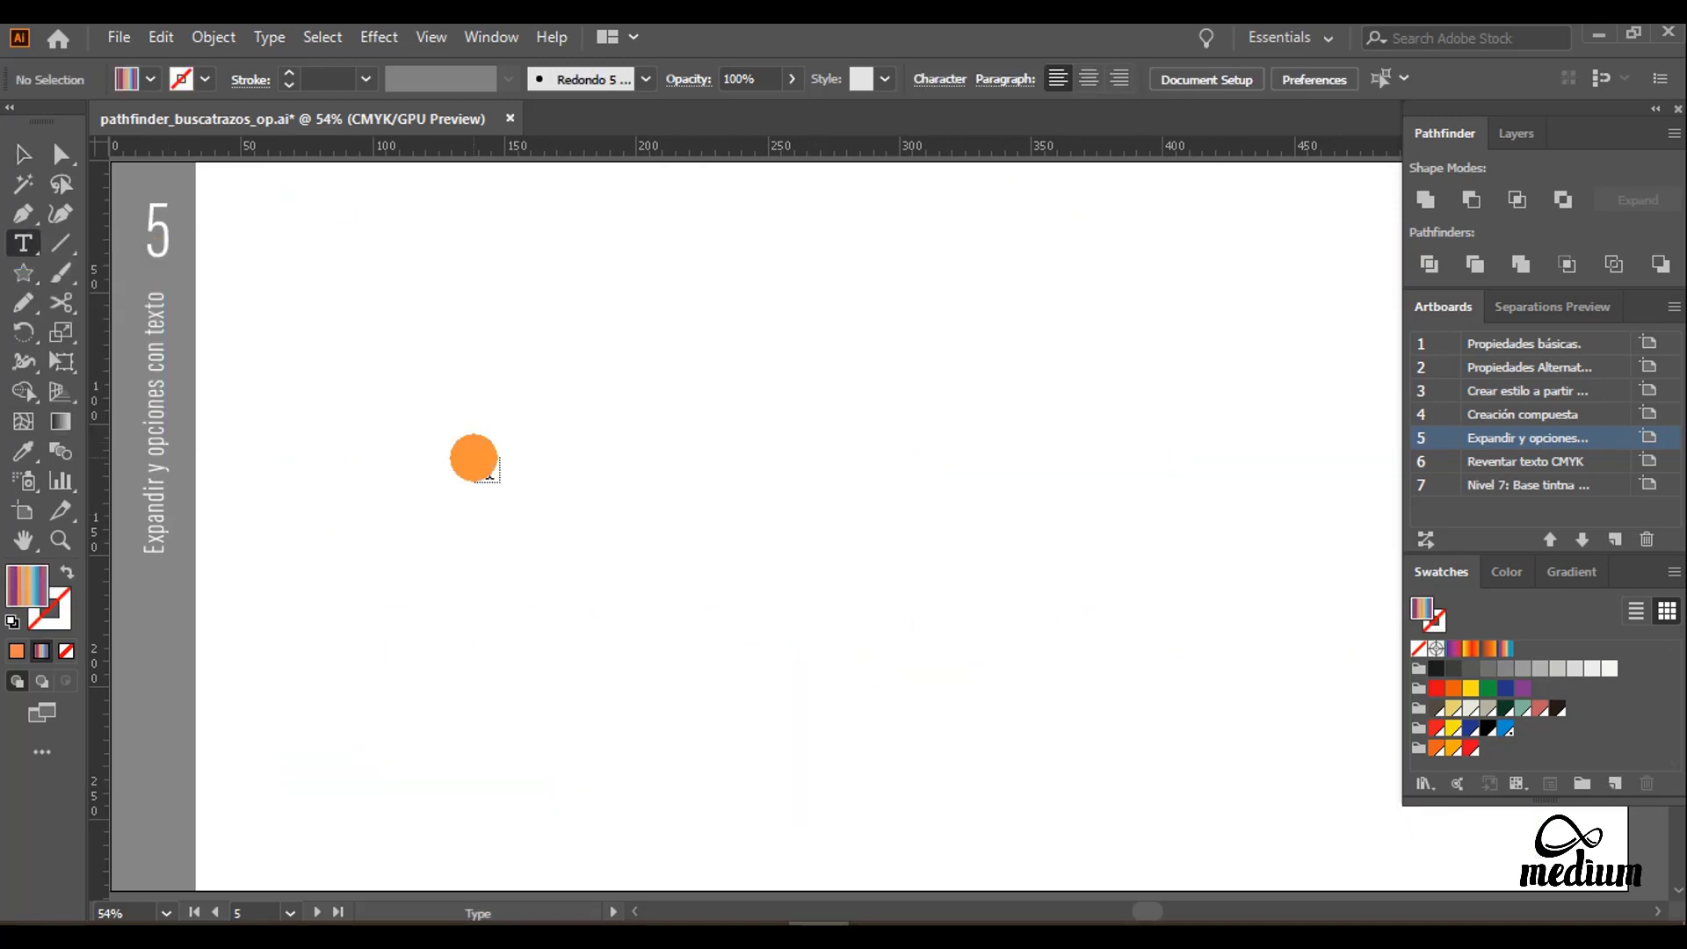
left_click(18, 167)
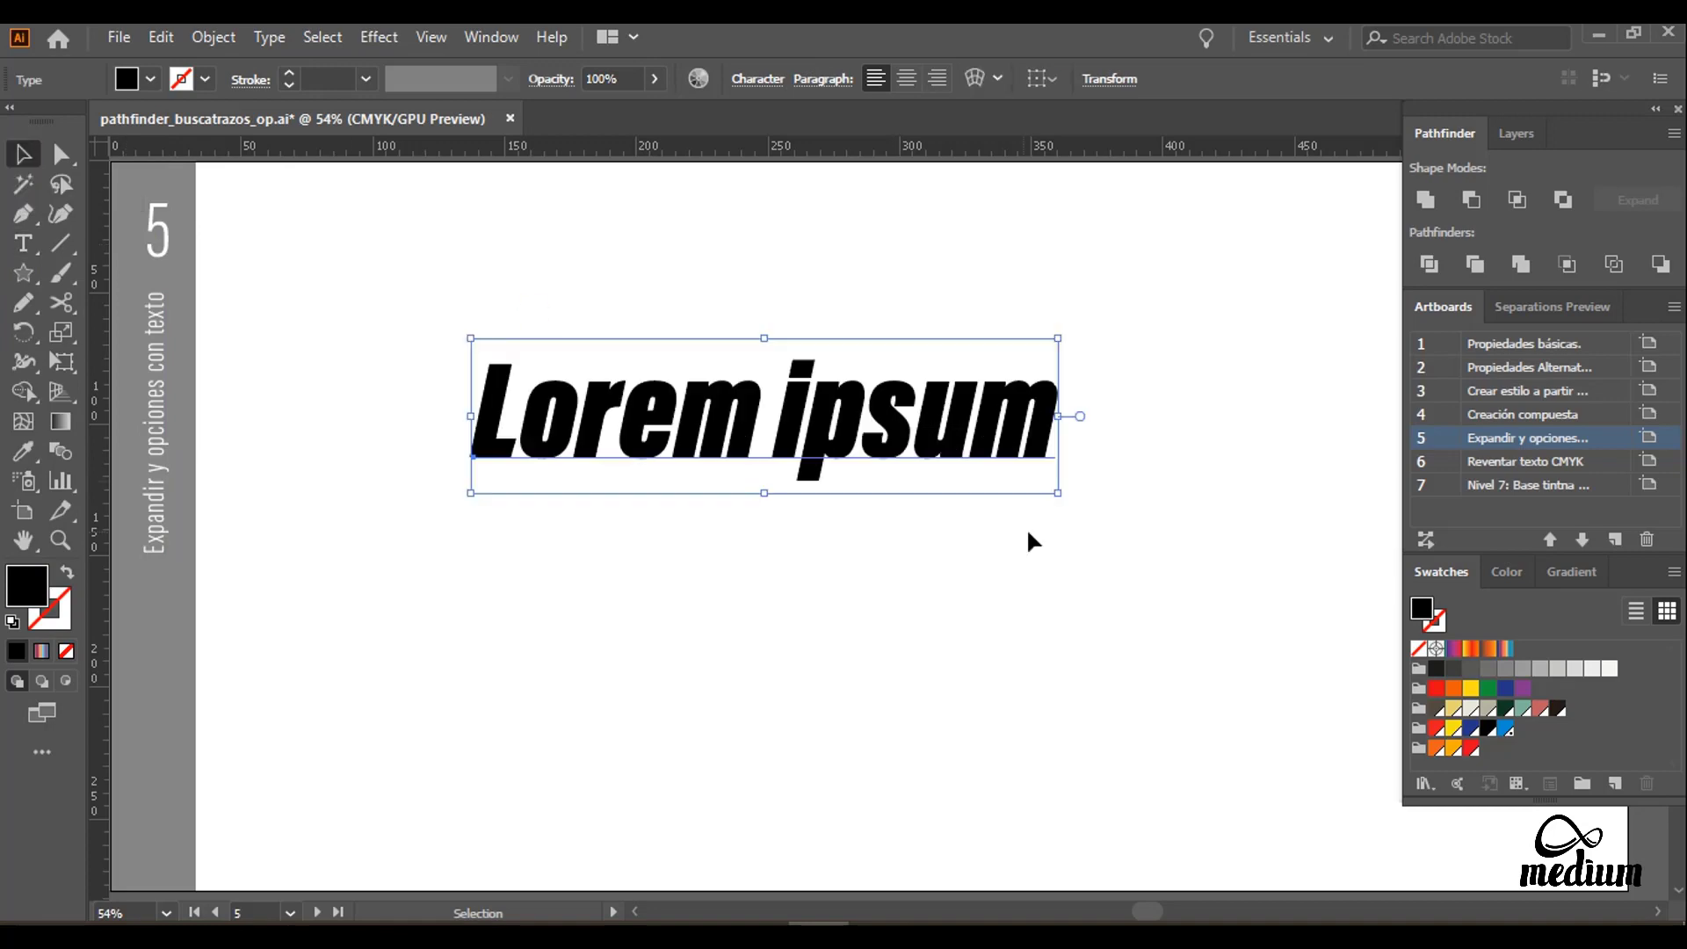
left_click_drag(1057, 495, 1296, 605)
mouse_move(847, 434)
left_mouse_down()
mouse_move(876, 363)
mouse_move(835, 329)
left_mouse_up()
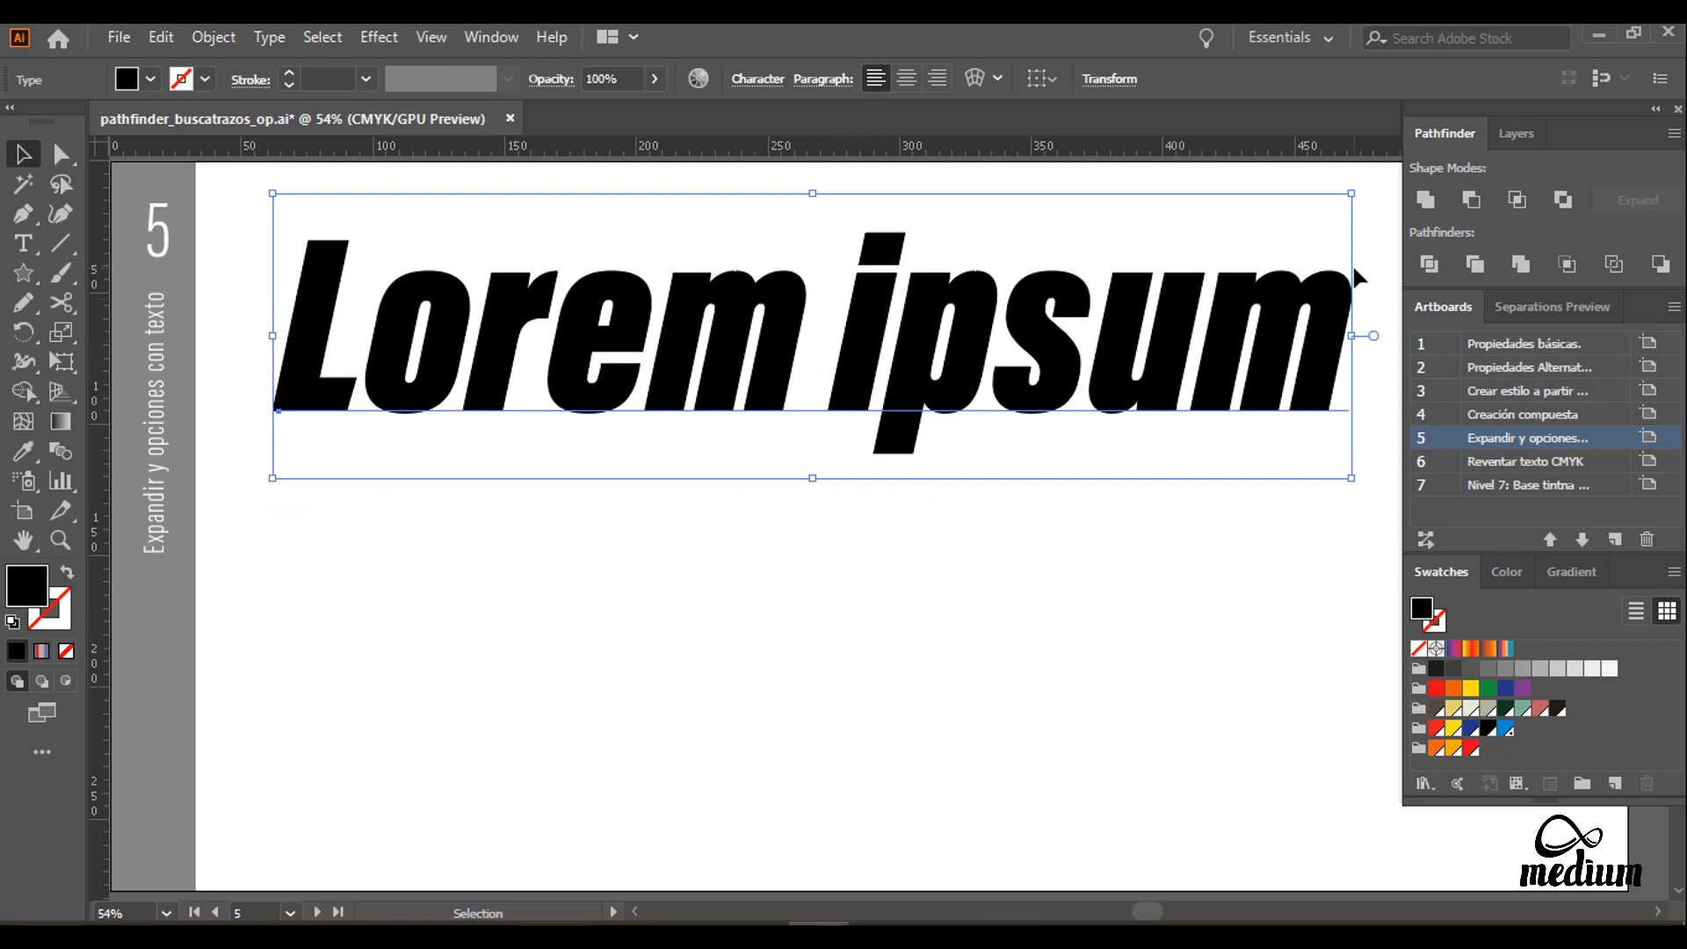
Step: Make the Lorem ipsum text a compound shape and expand it into a compound path
left_click(1672, 136)
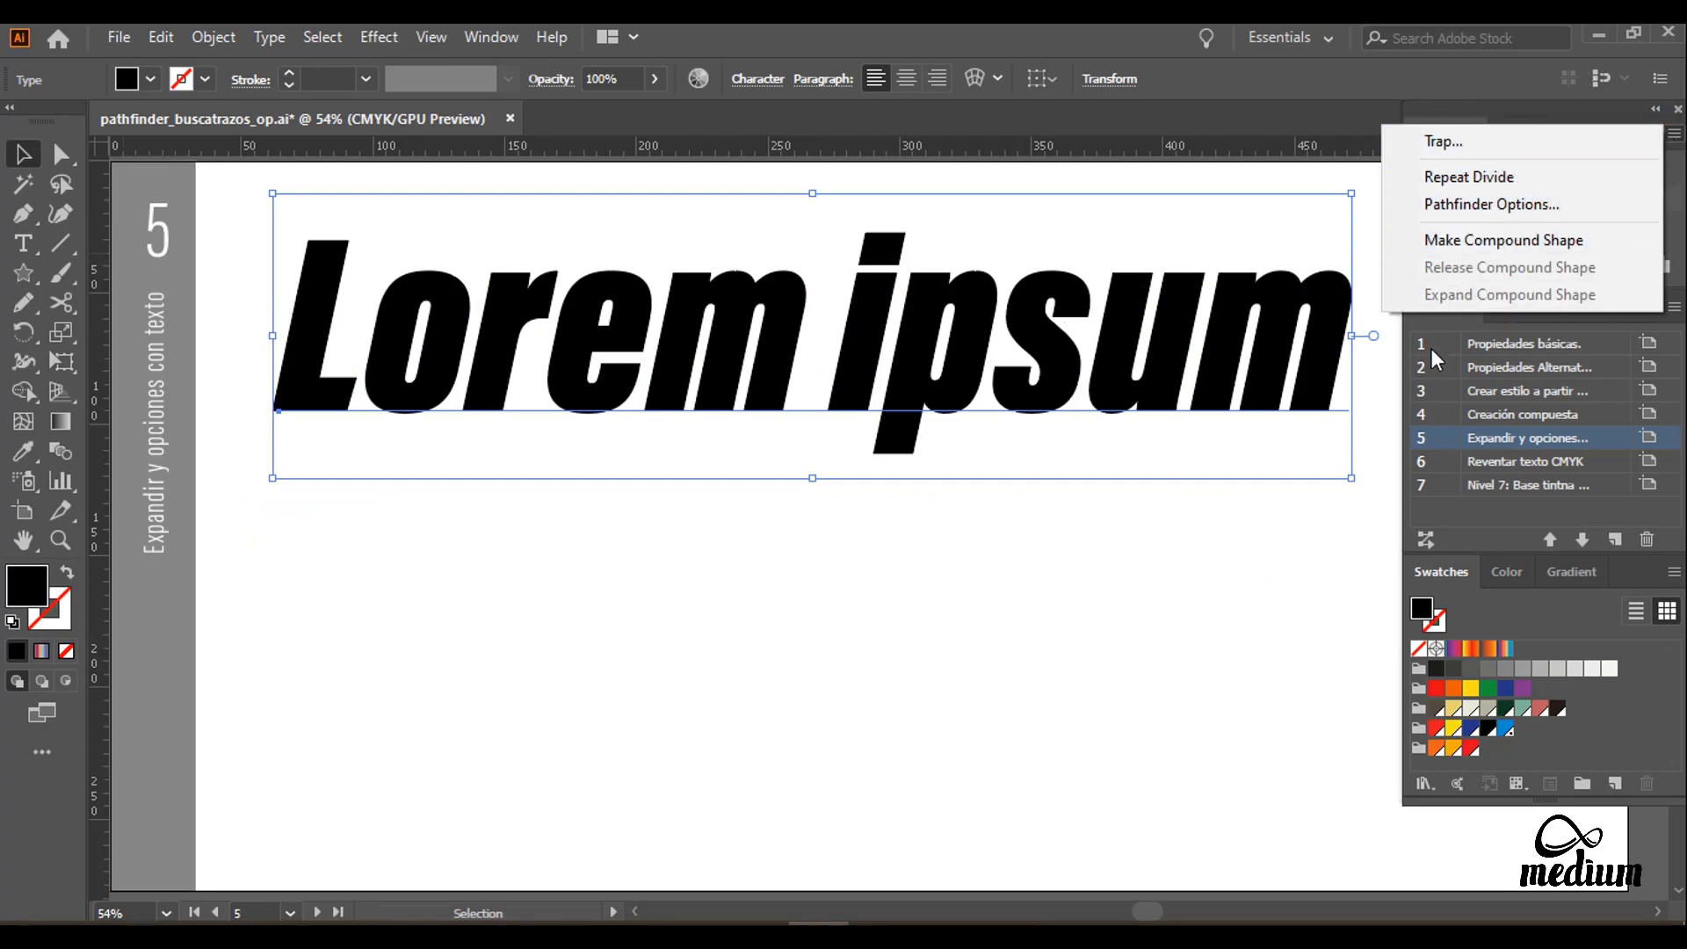
left_click(1451, 245)
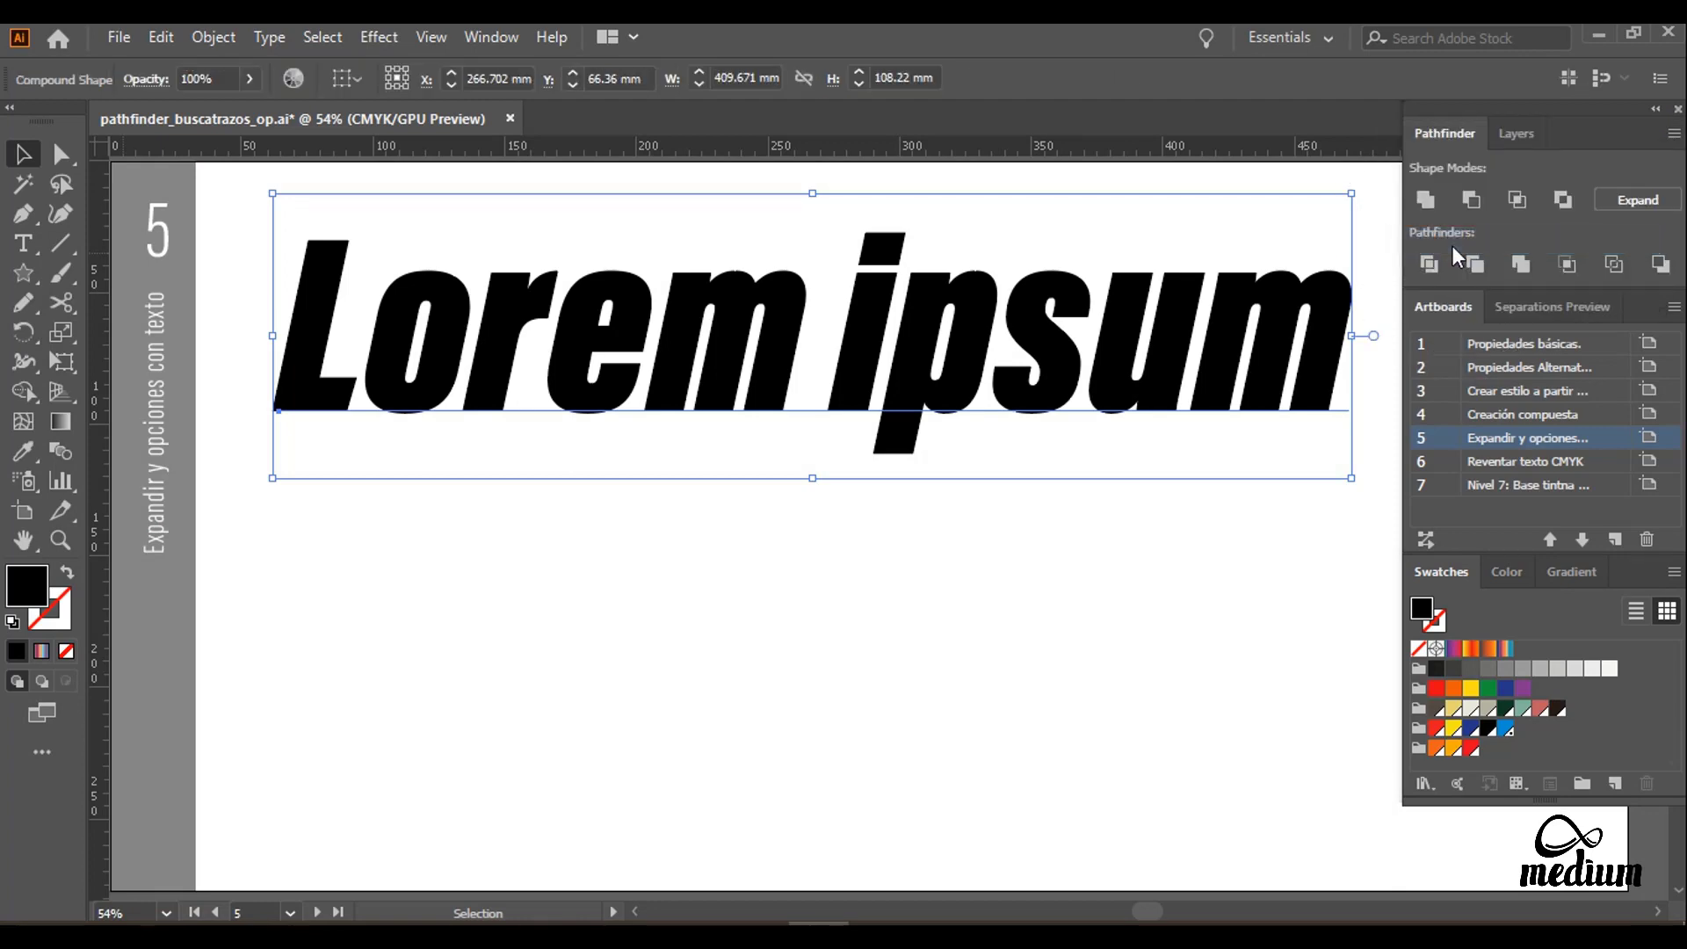
left_click(1609, 198)
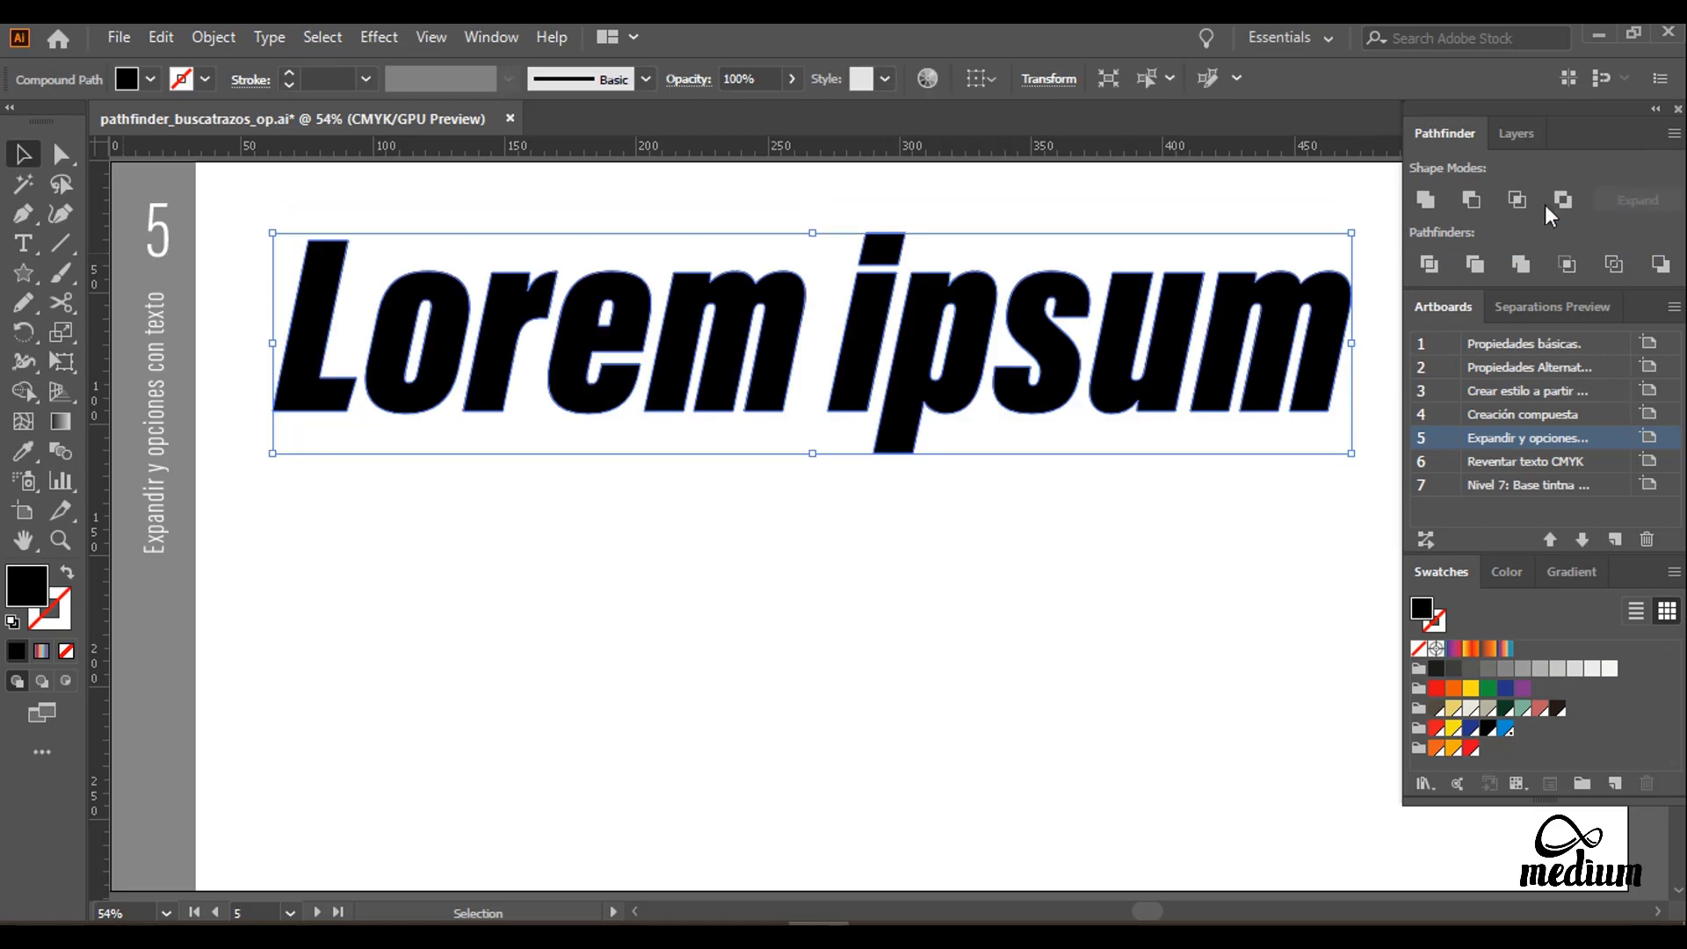
Step: Inspect the expanded text in Outline view and return to the normal preview
left_click(430, 37)
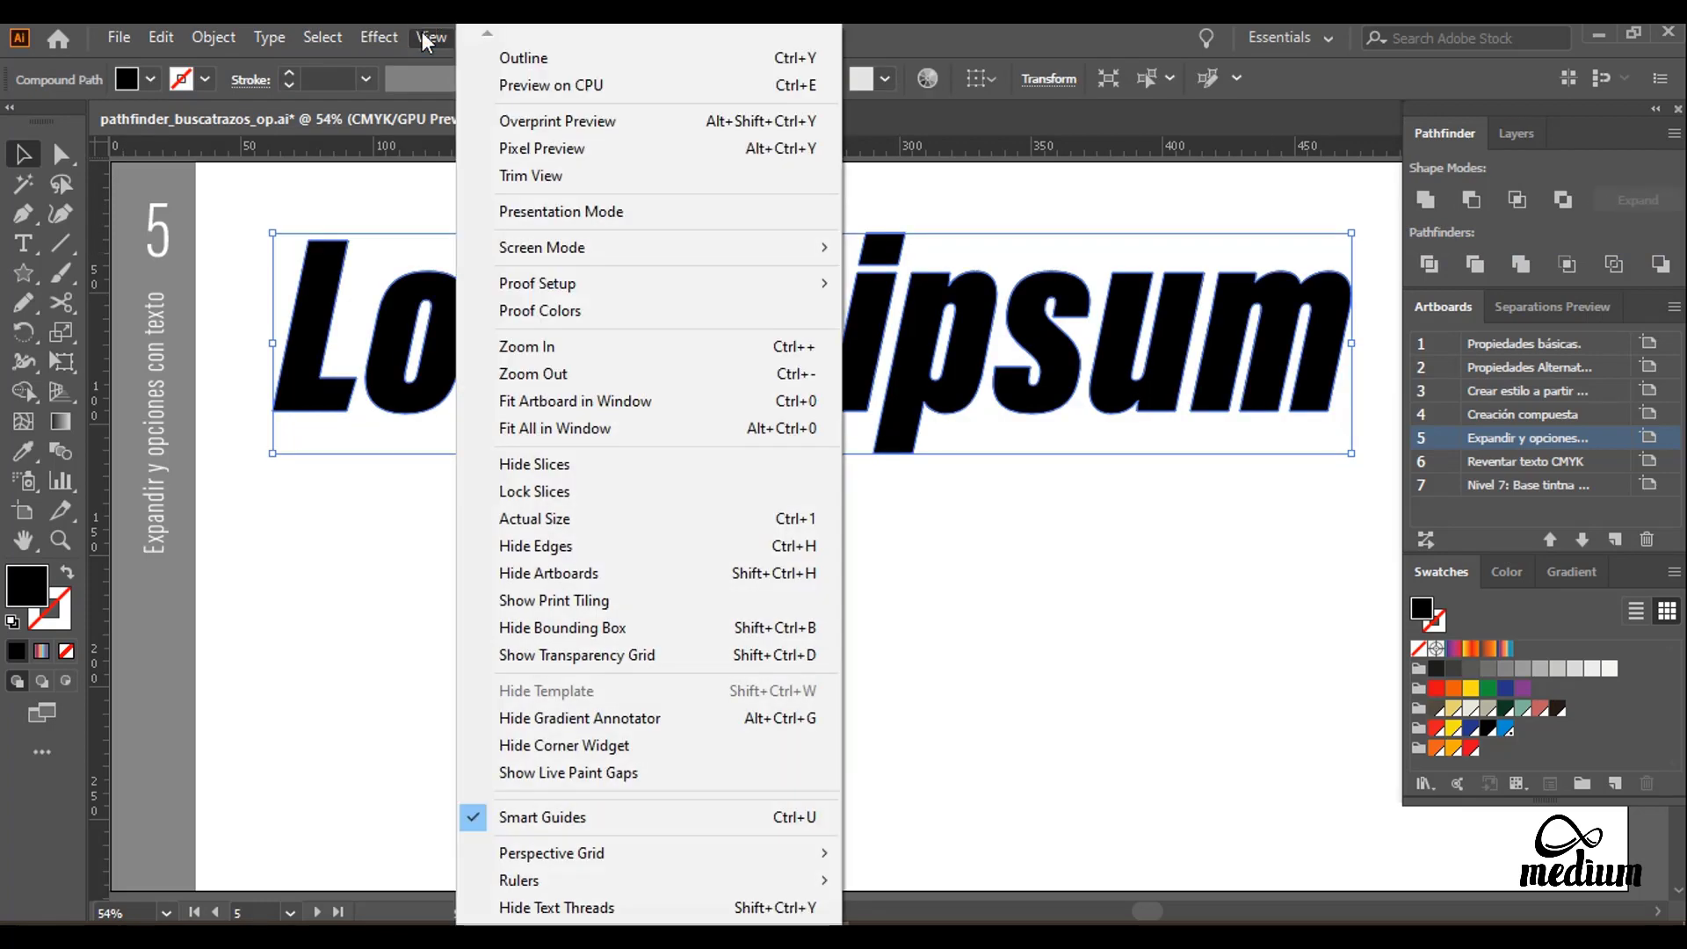
left_click(506, 53)
left_click(604, 572)
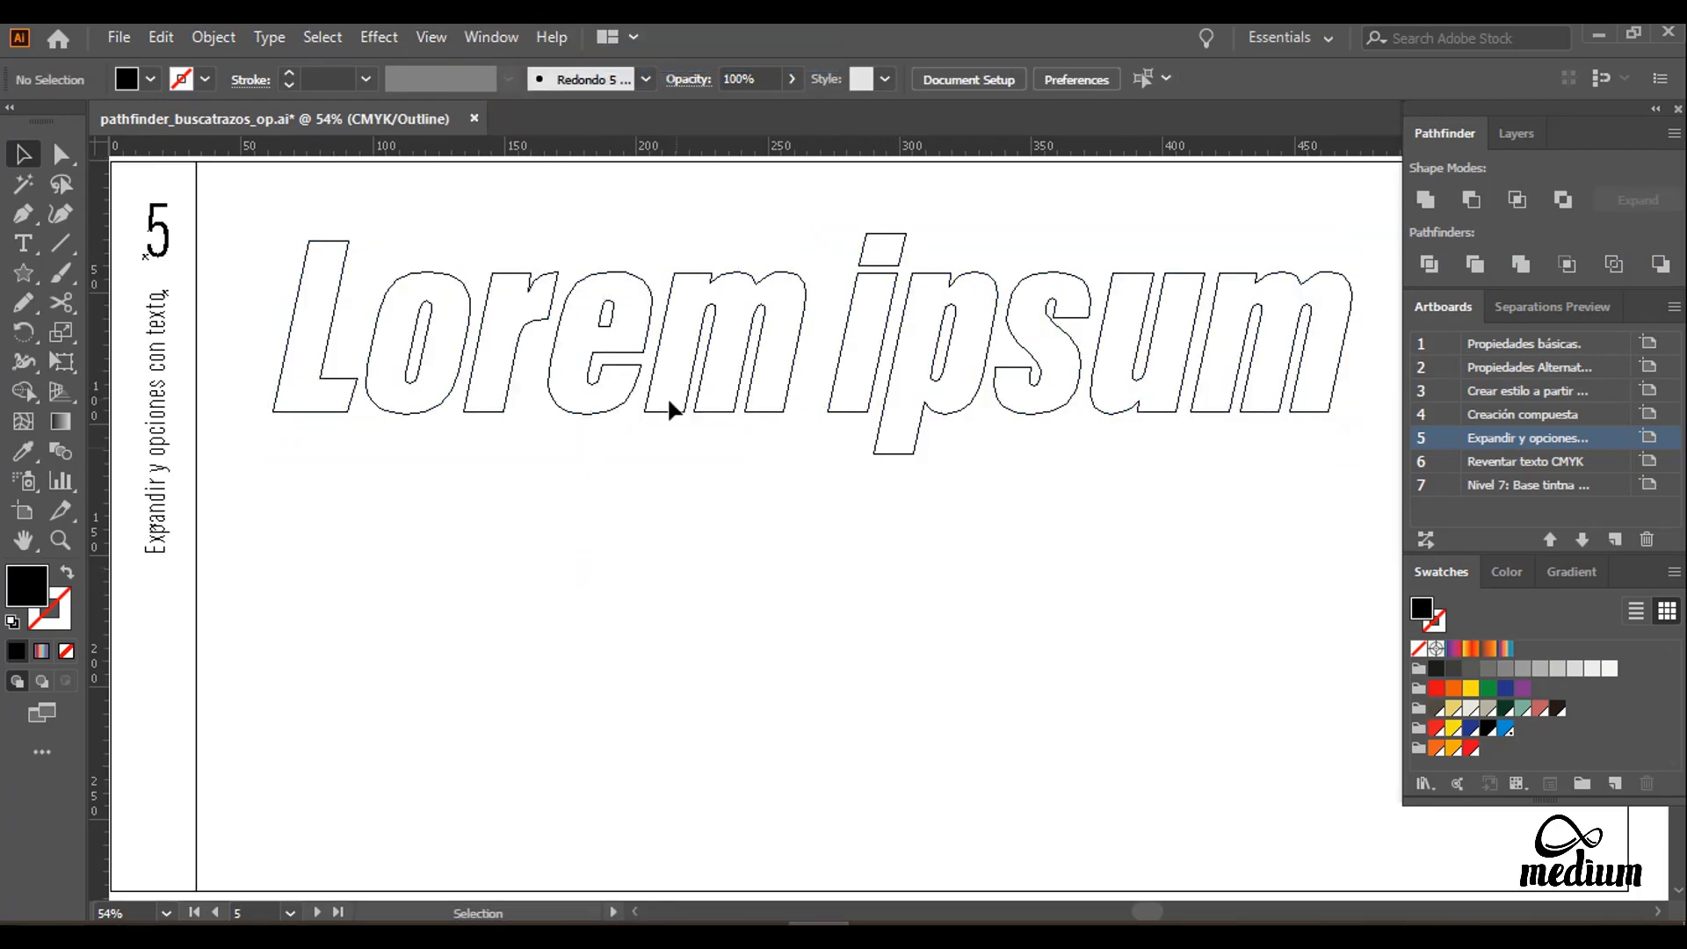
key("ctrl+y")
left_click(621, 482)
Step: Give the expanded text a 10 pt stroke coloured with the yellow, red and orange gradient swatch
left_click(715, 327)
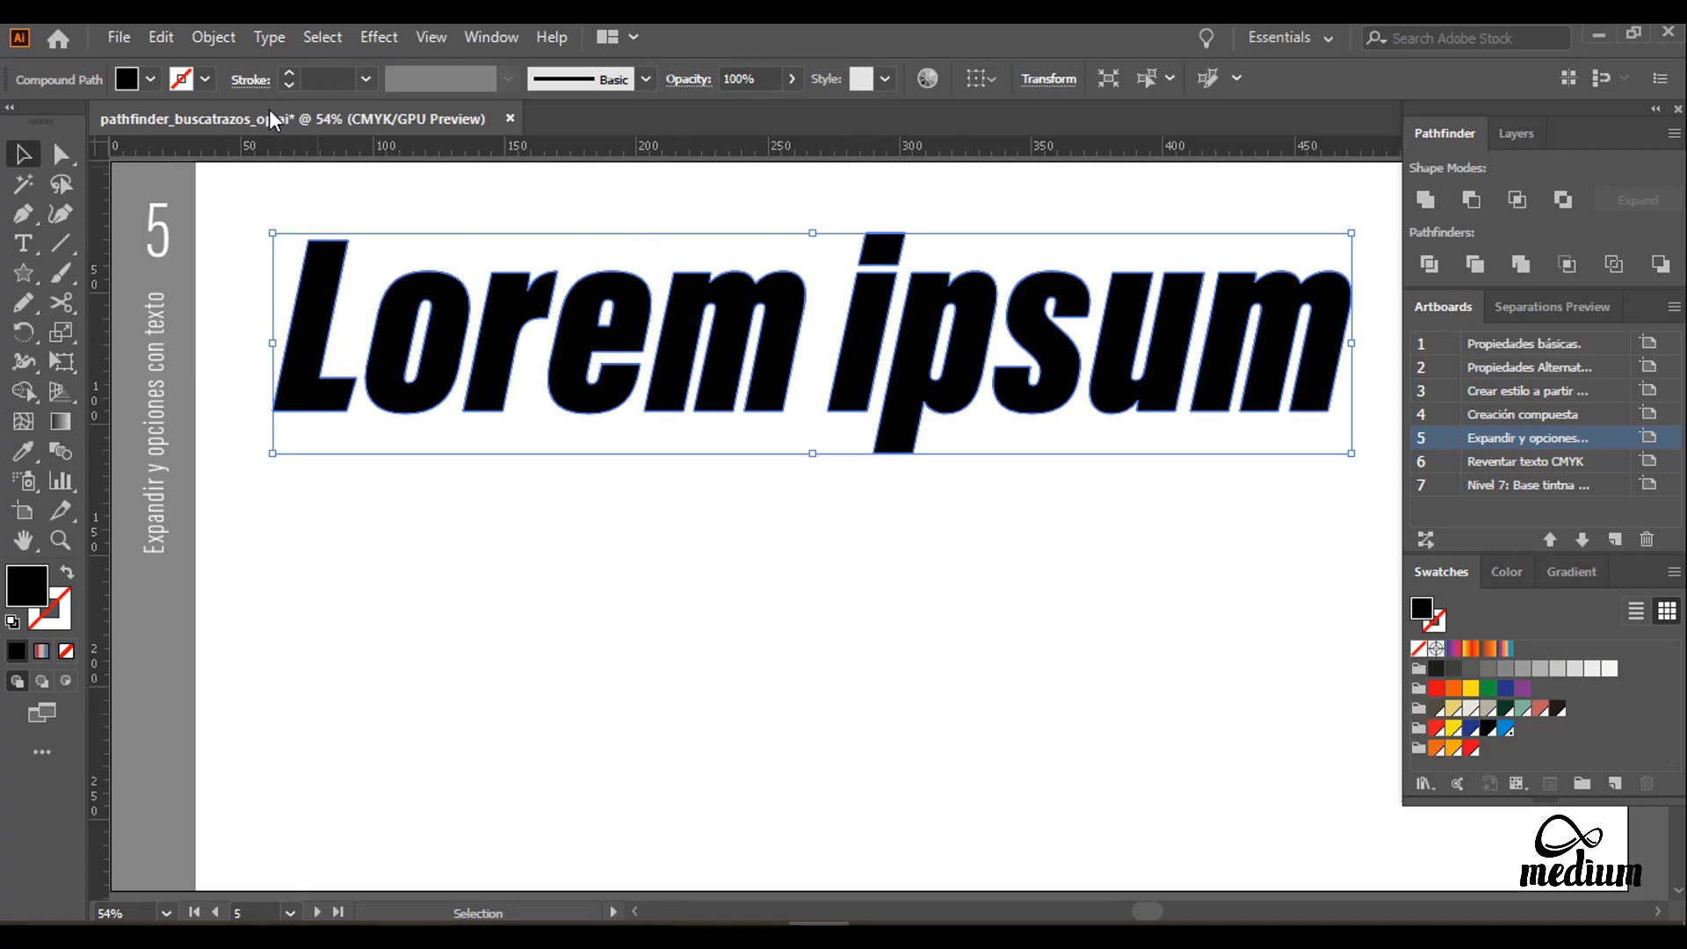
left_click(367, 79)
left_click(395, 447)
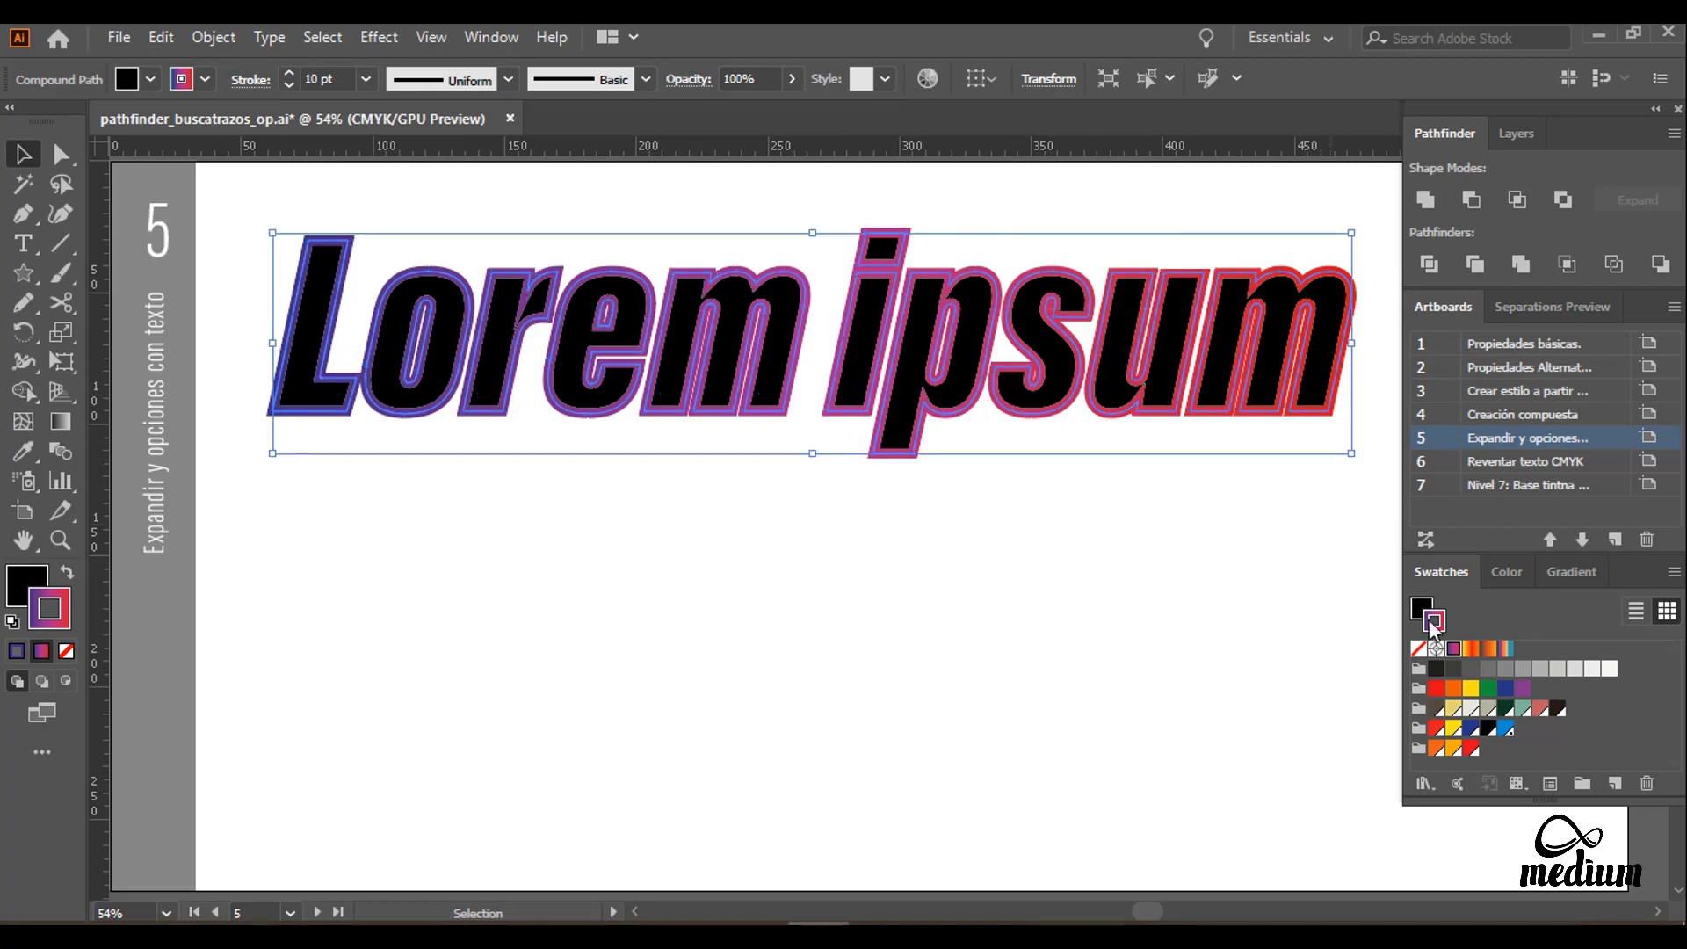
left_click(1471, 648)
left_click(1080, 518)
left_click(920, 370)
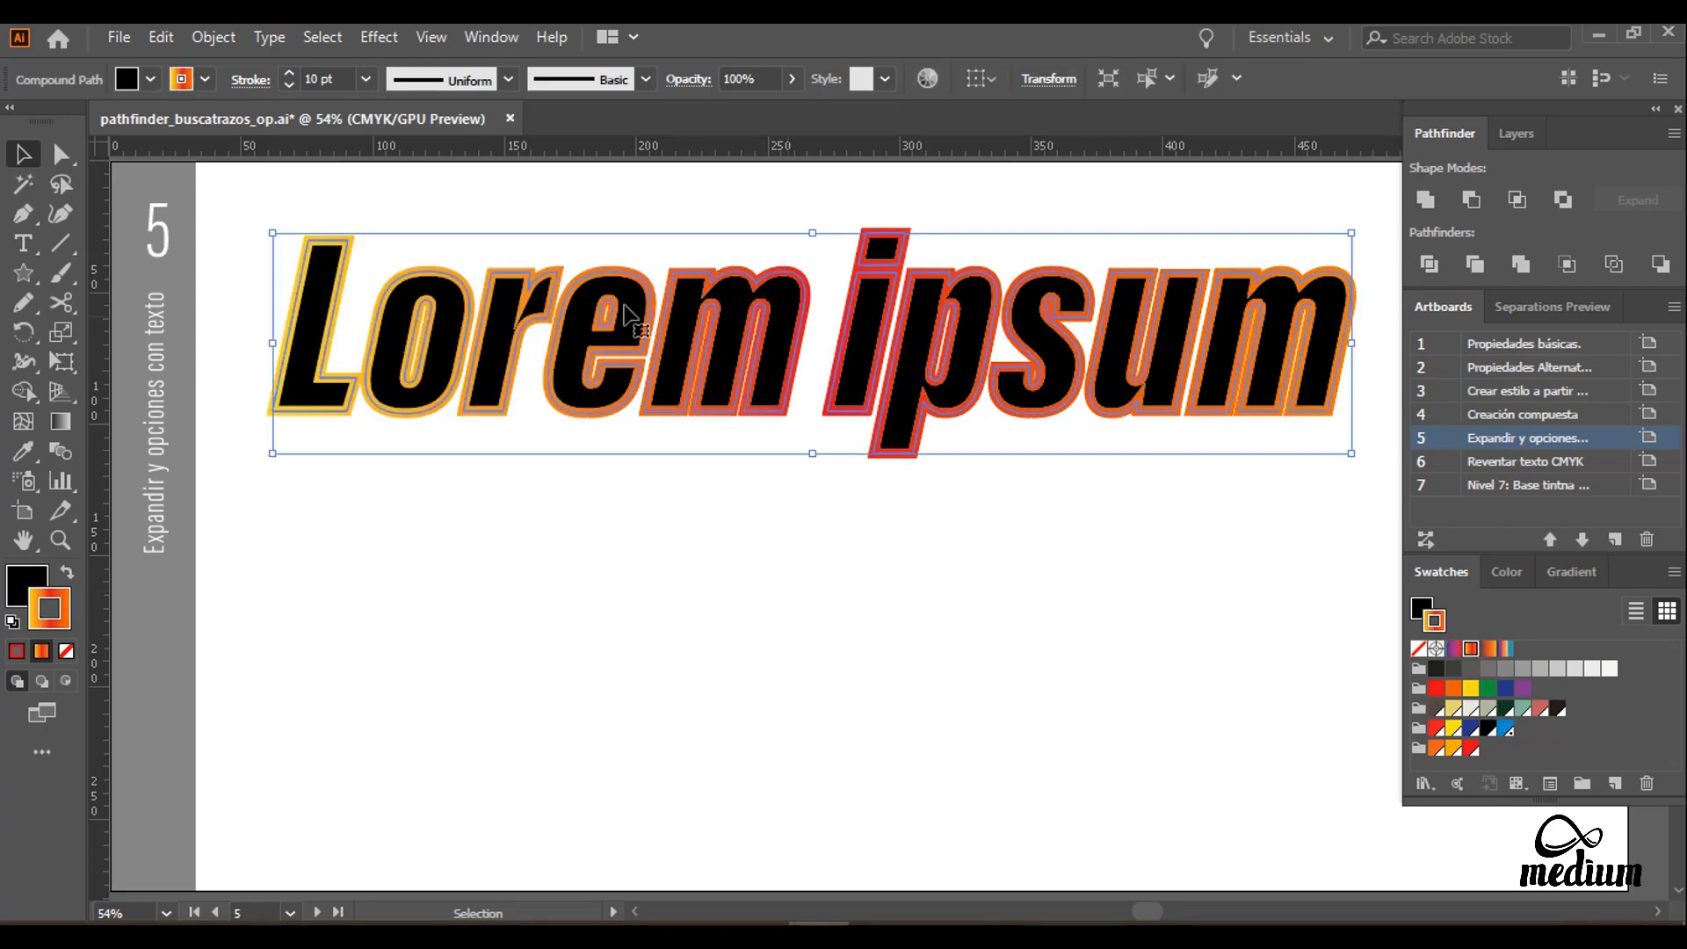
Step: Align the expanded text's stroke to the outside
left_click(238, 82)
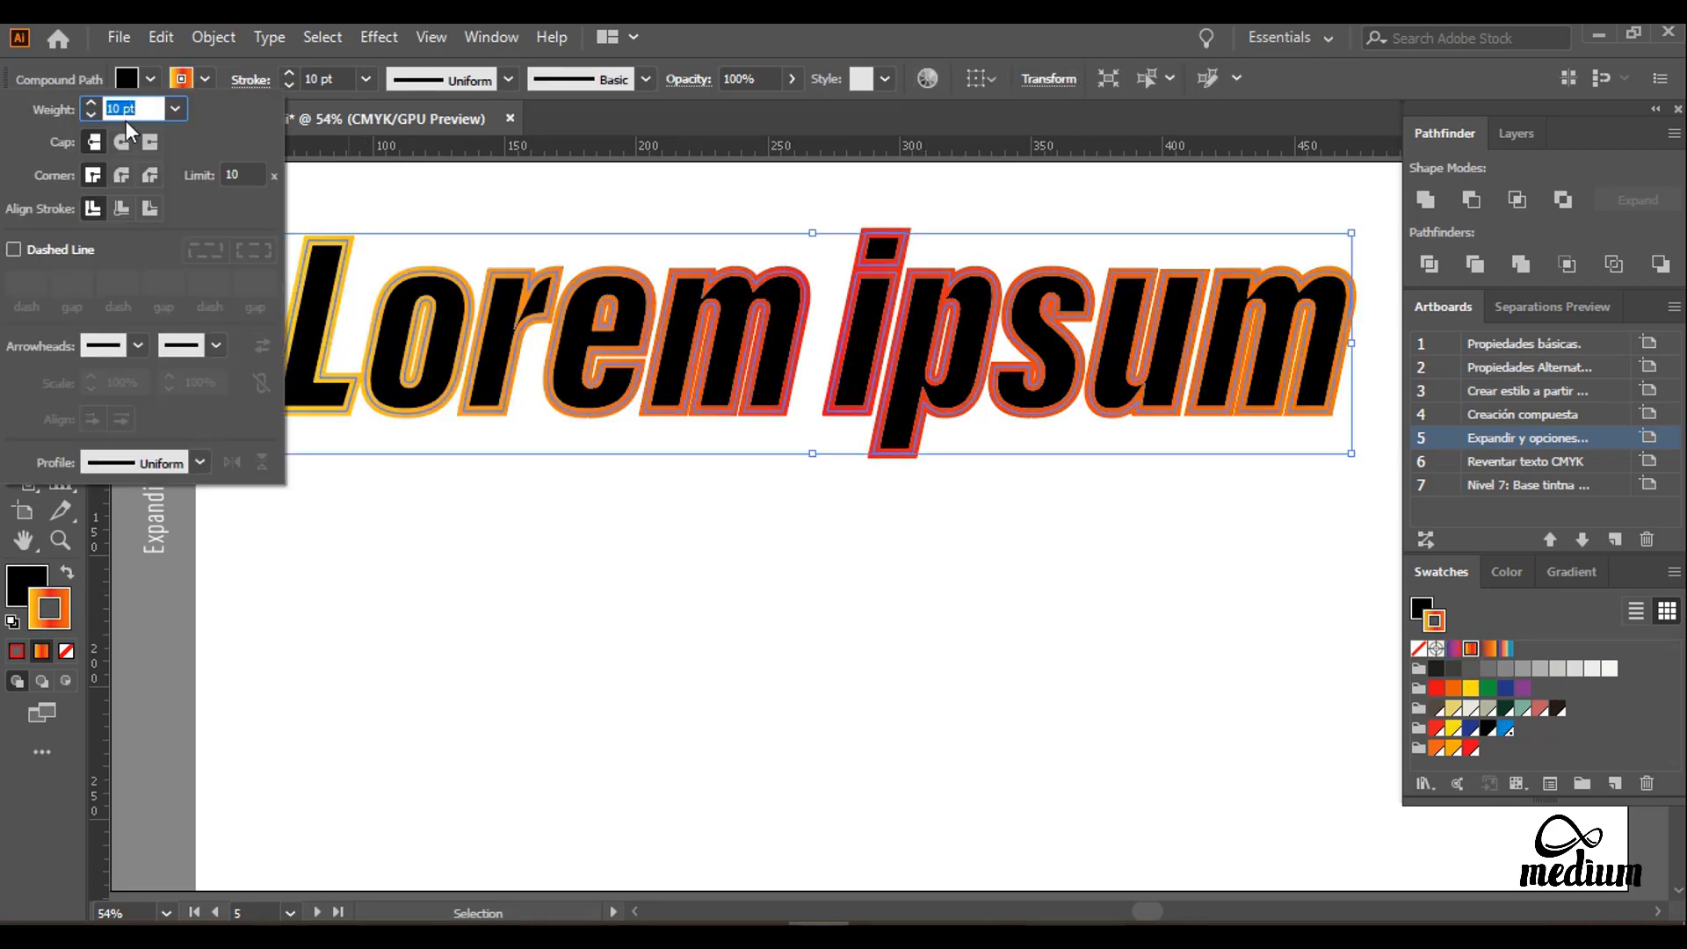
left_click(150, 208)
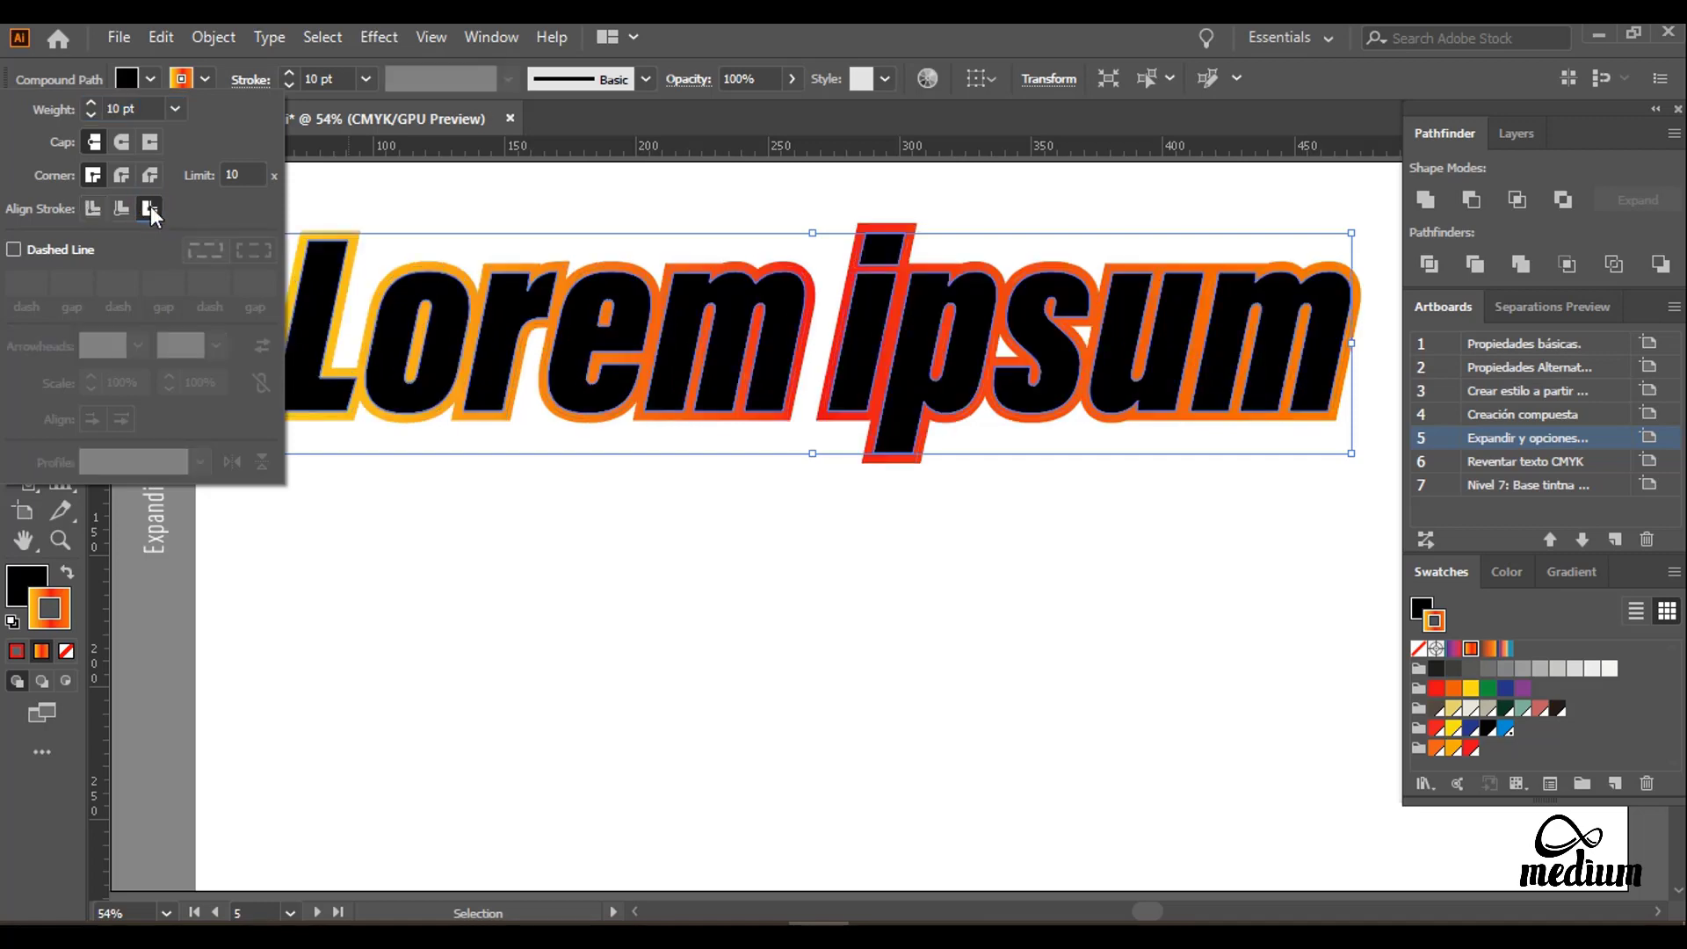
left_click(861, 200)
left_click(966, 219)
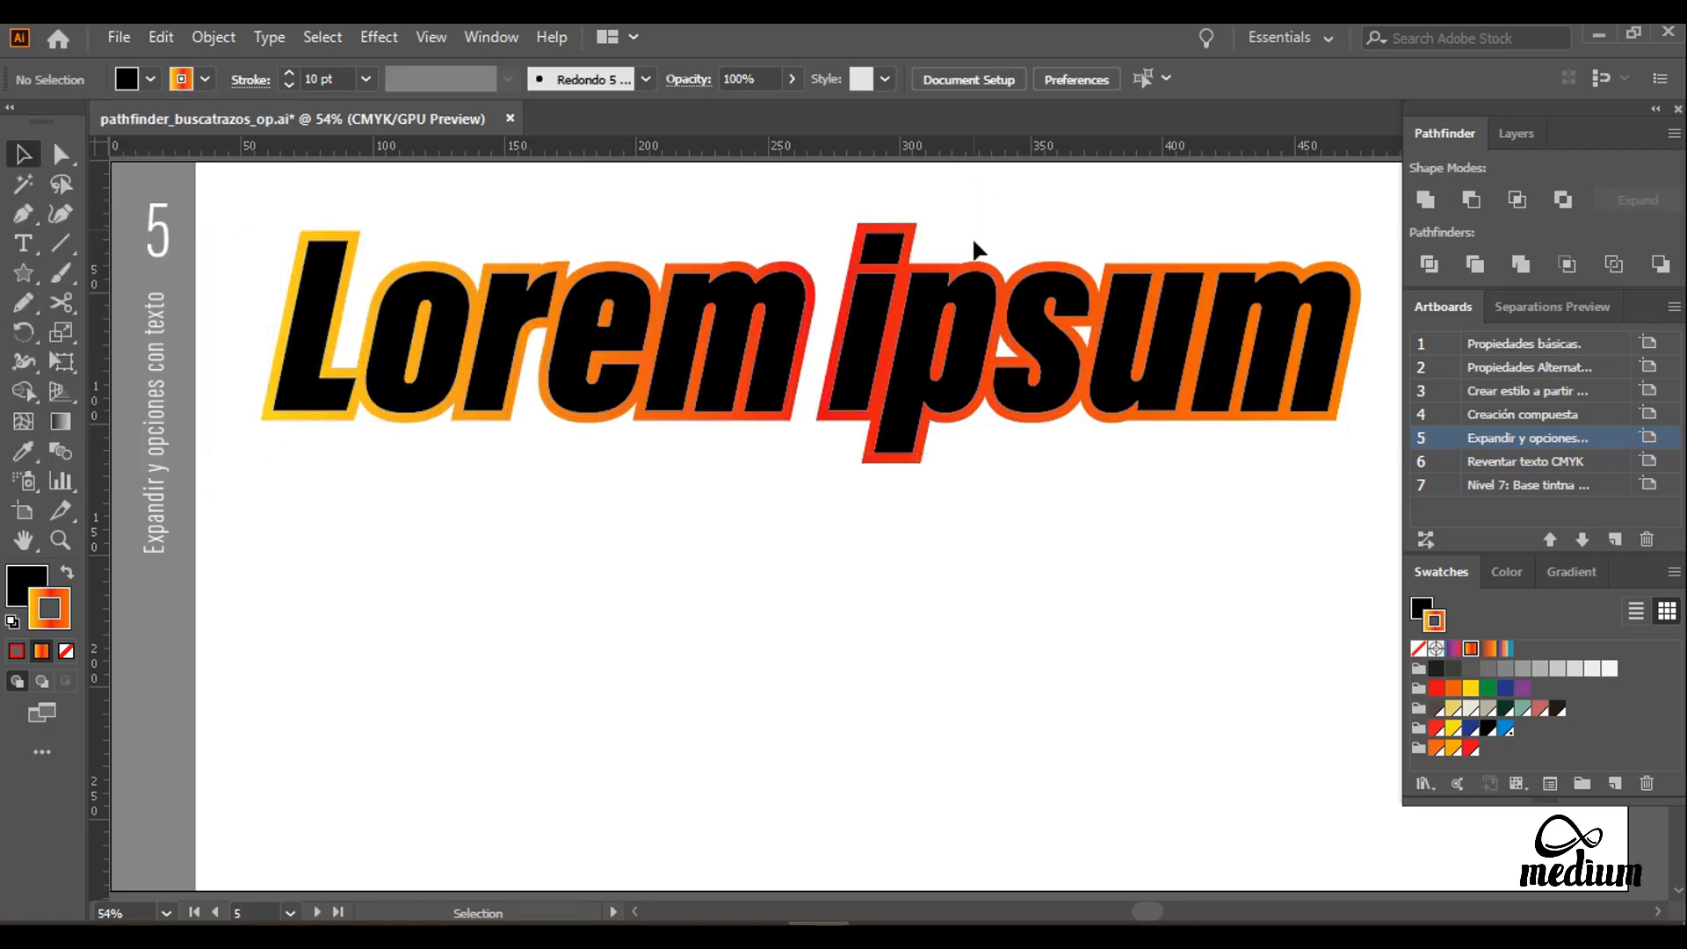
Step: Change the text's stroke to the purple-to-red gradient and duplicate it twice below, with the brown-to-orange gradient on the copies
left_click(976, 316)
left_click(1454, 648)
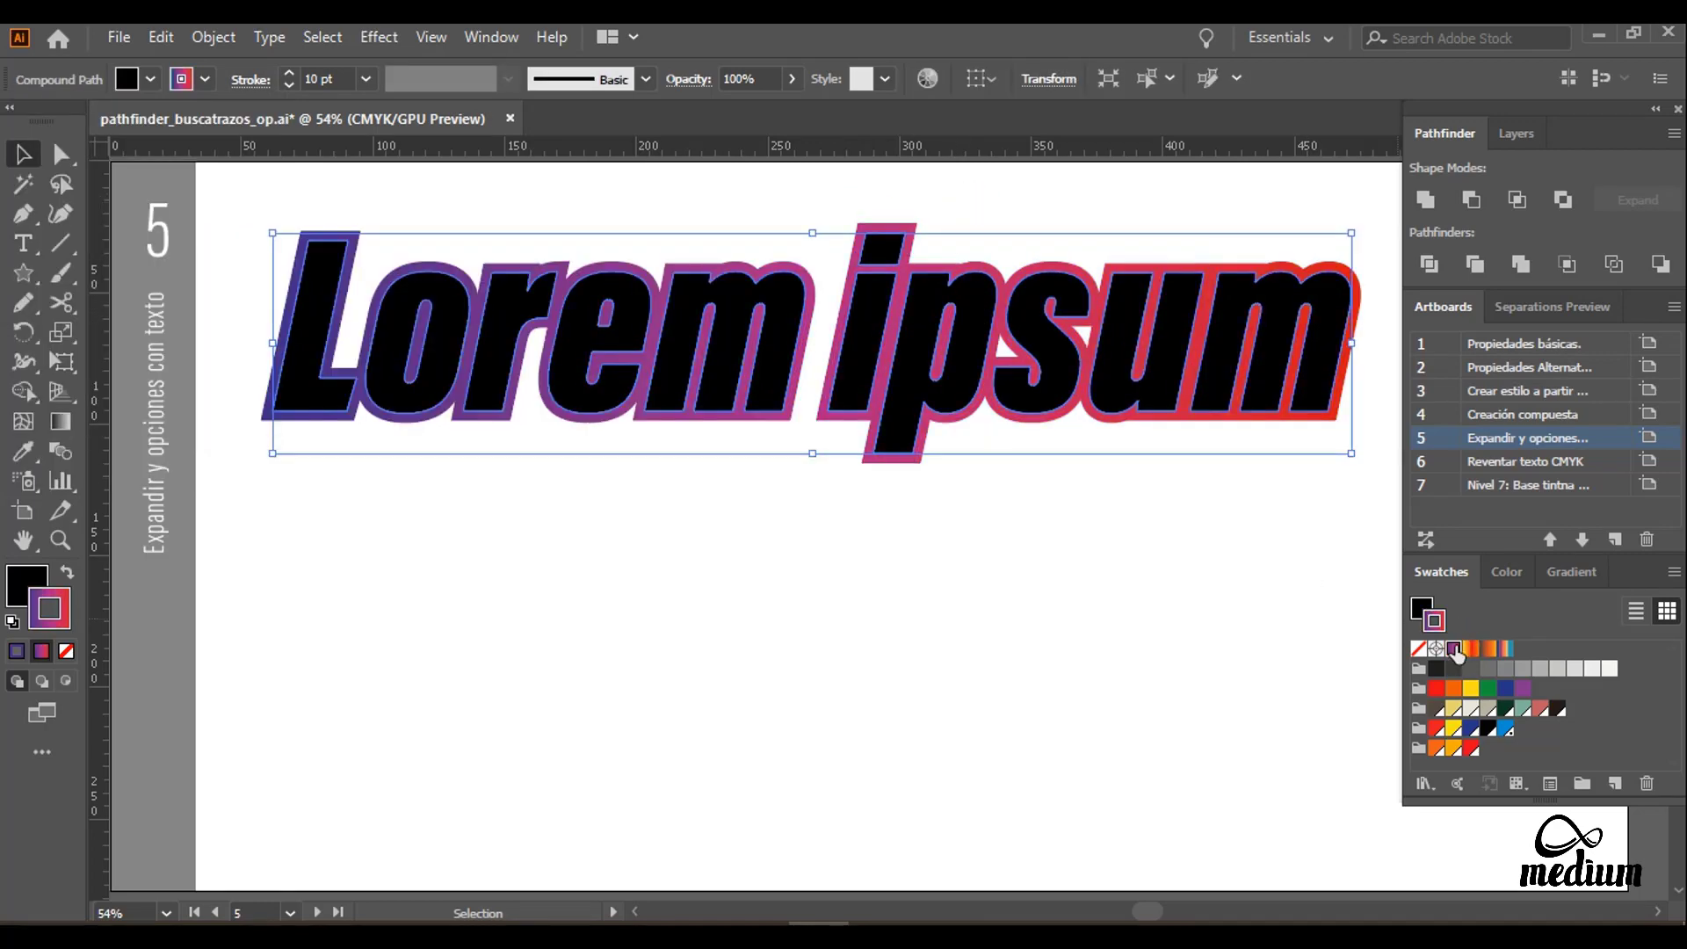
left_click_drag(865, 384, 857, 503)
left_click(1488, 648)
left_click(1235, 663)
left_click_drag(857, 504, 805, 722)
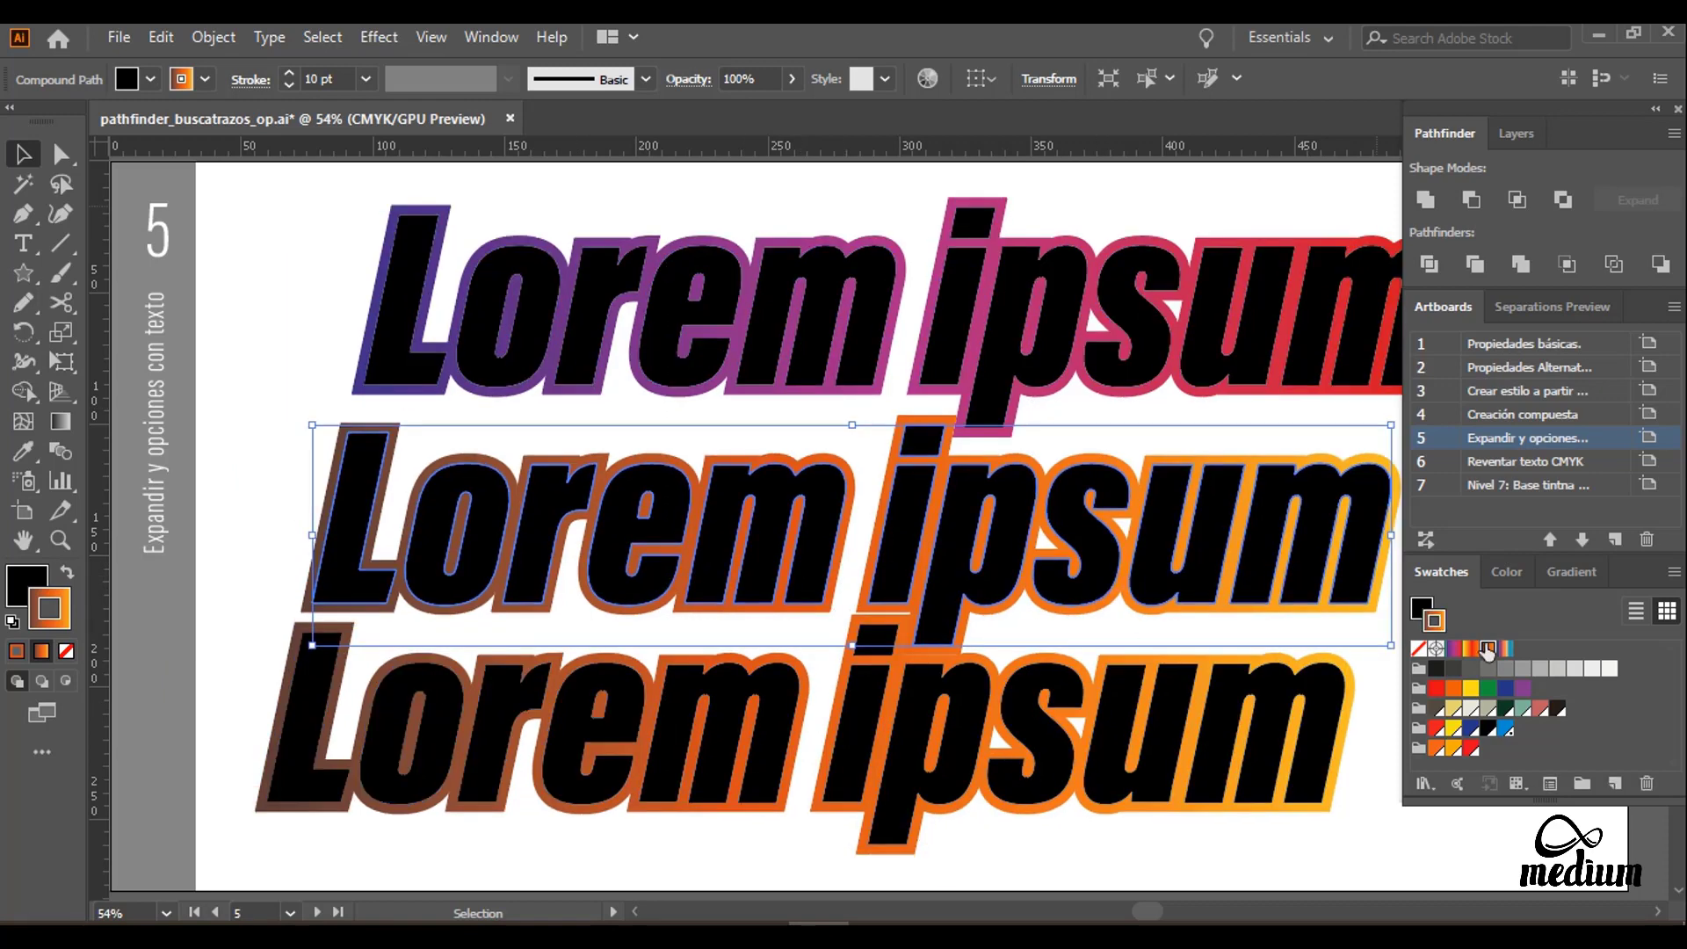
Step: Apply the multicolour gradient swatch to the strokes of the two lower texts and reverse the gradient on the bottom one
left_click(1504, 650)
left_click(1571, 571)
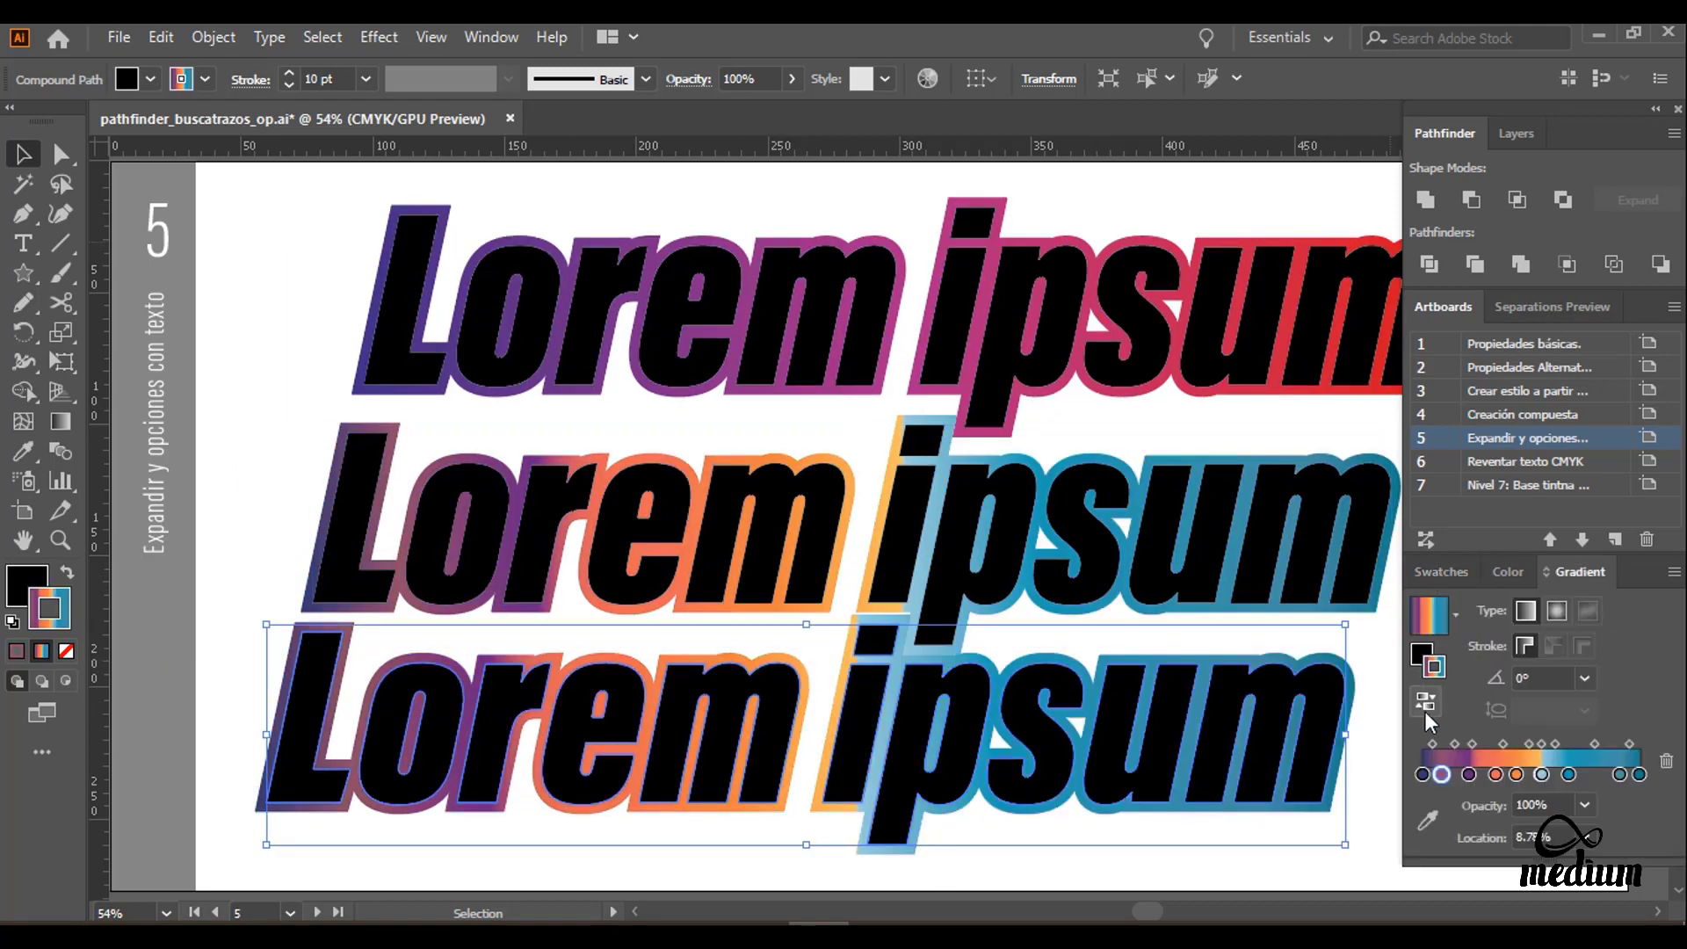
left_click(1425, 701)
Step: Apply the multicolour gradient swatch to the top text's stroke and reverse its direction
left_click(1011, 421)
left_click(1425, 700)
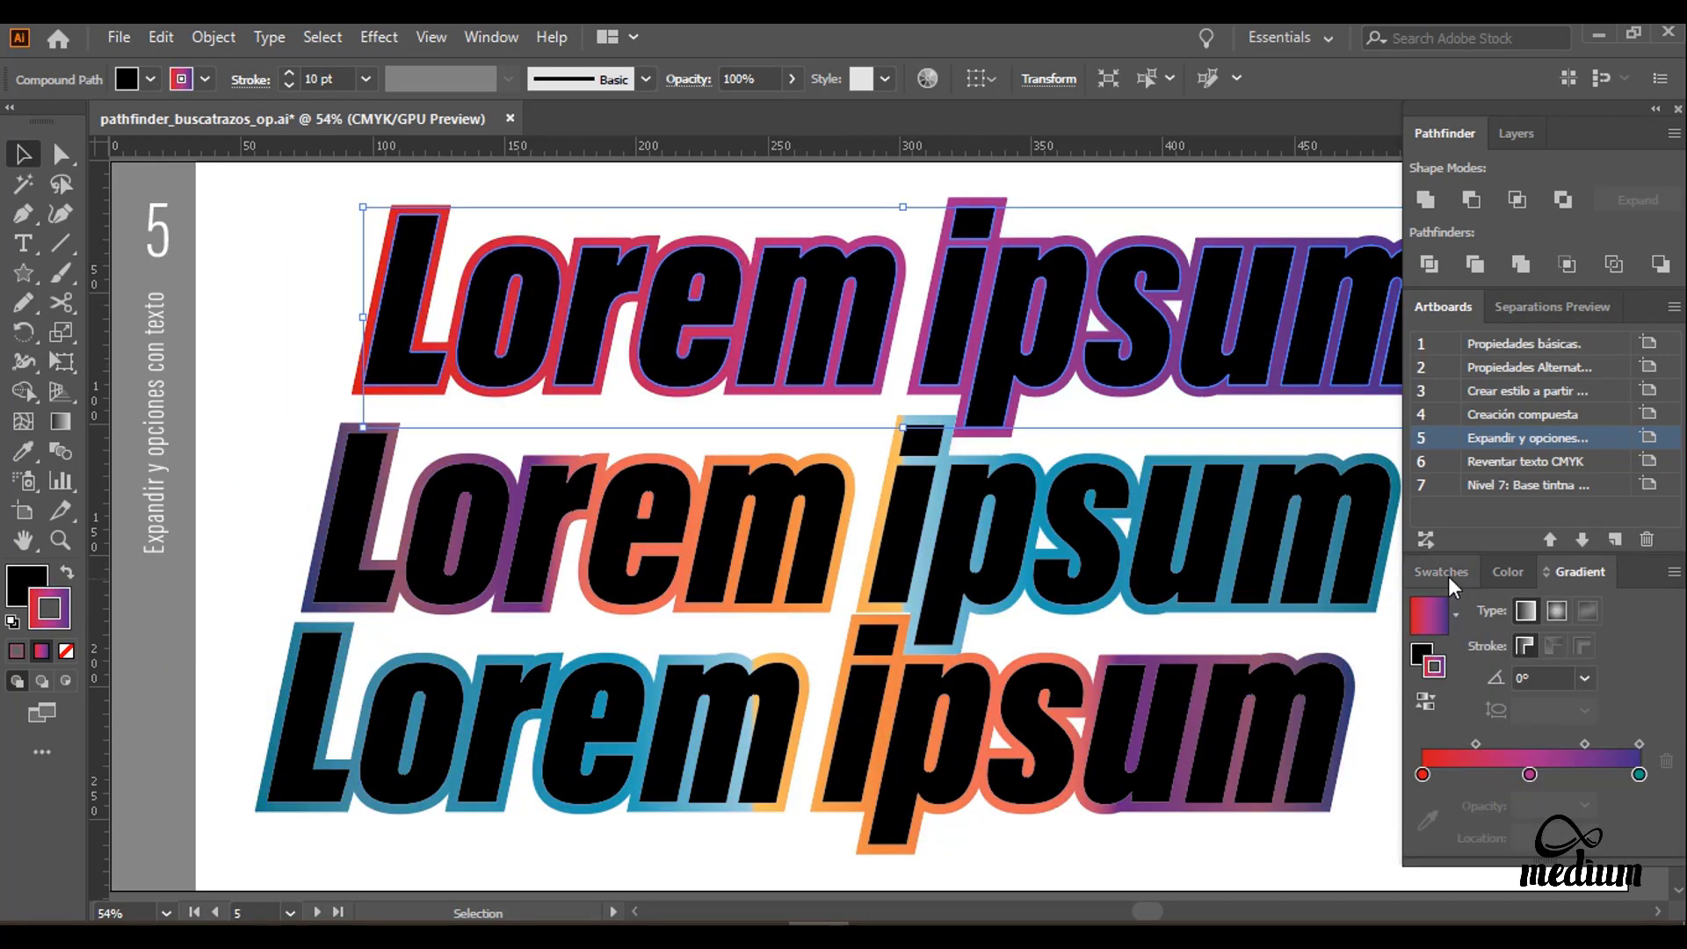
left_click(1440, 571)
left_click(1505, 651)
left_click(1572, 571)
left_click(1425, 700)
left_click(313, 351)
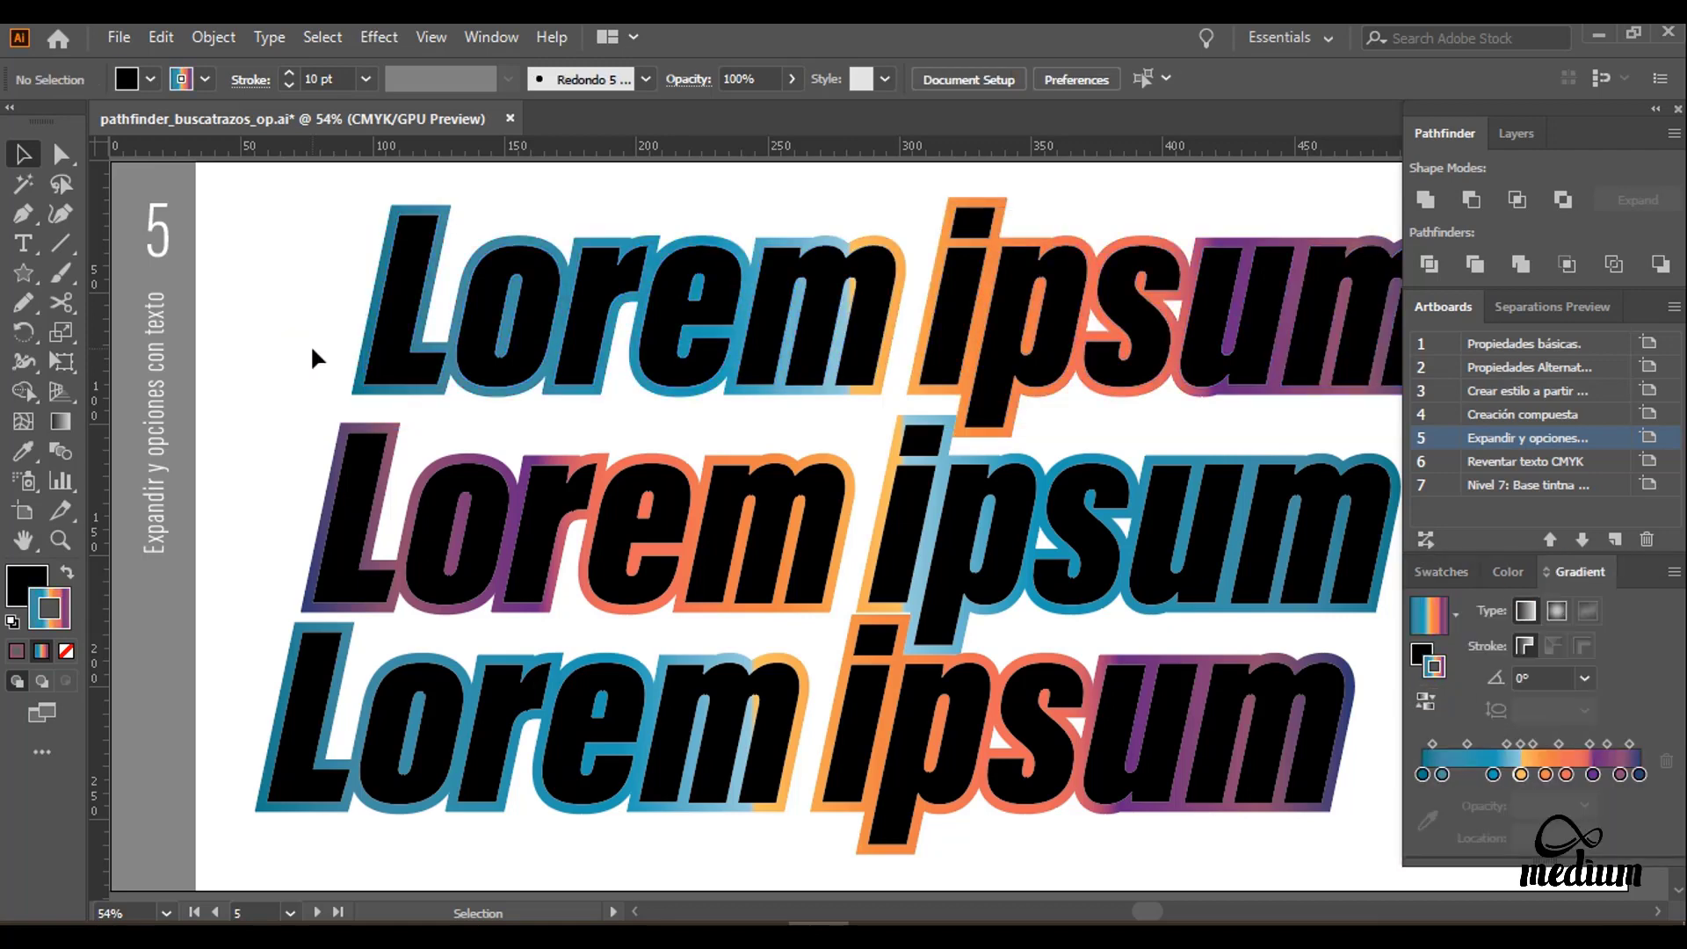
Step: Go to artboard 6 and delete its blue background rectangle, yellow Lorem ipsum text and underline bar
double_click(1420, 463)
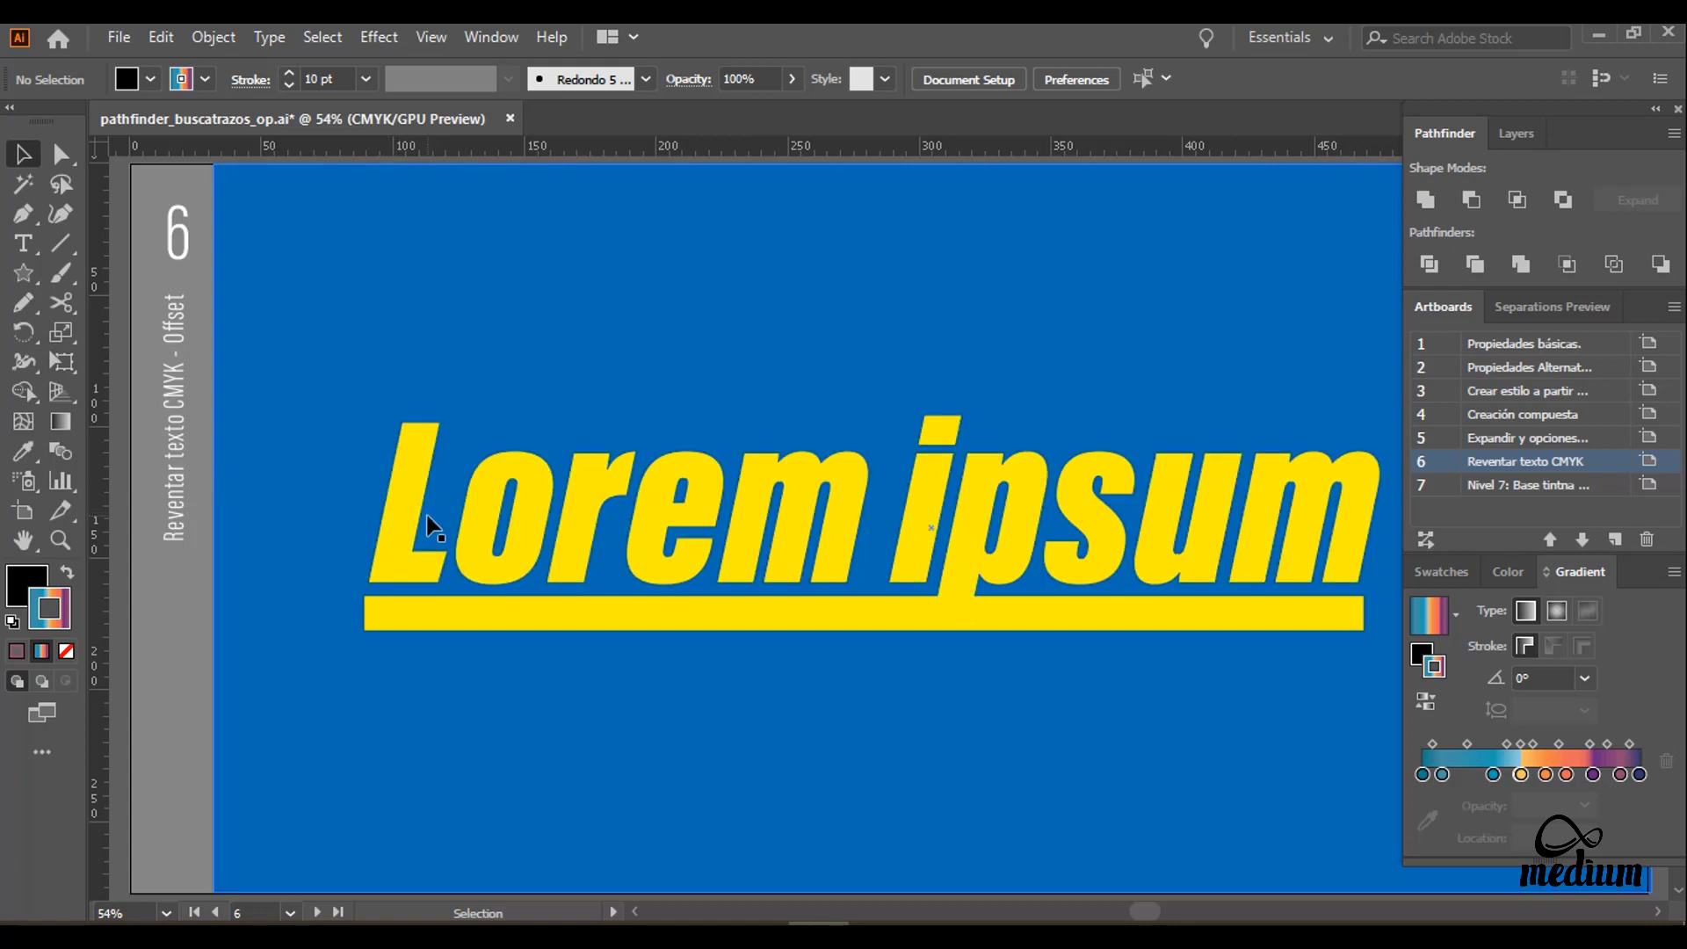
left_click_drag(302, 166, 358, 243)
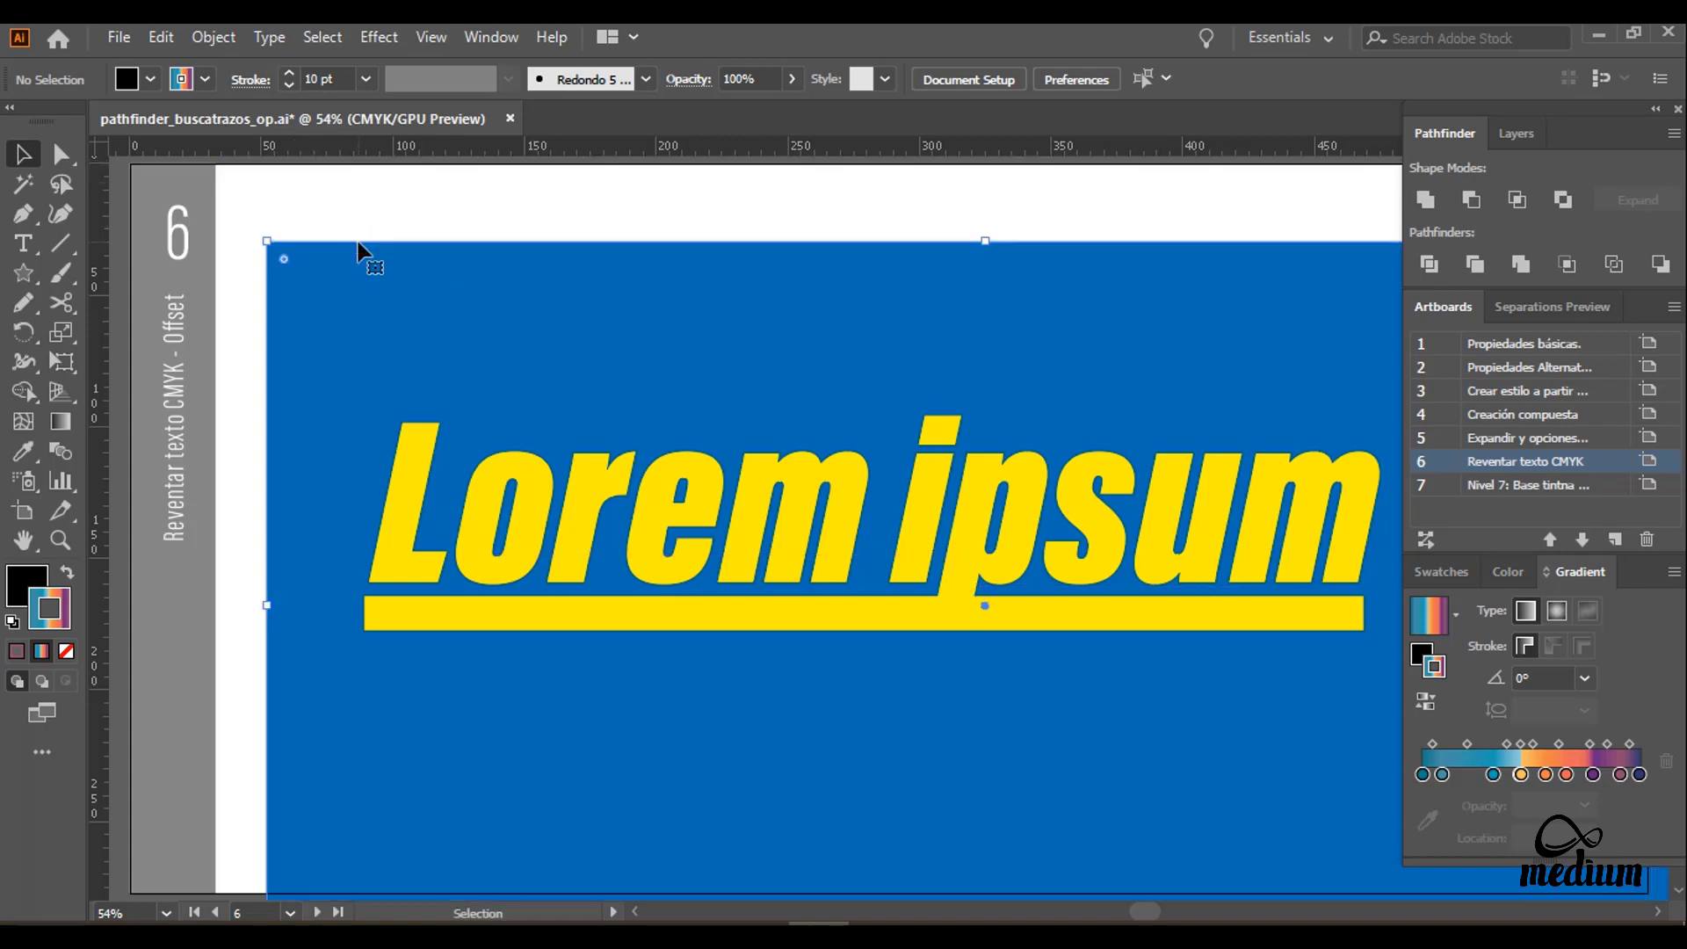
key("Delete")
left_click(406, 508)
left_click_drag(340, 341, 702, 683)
key("Delete")
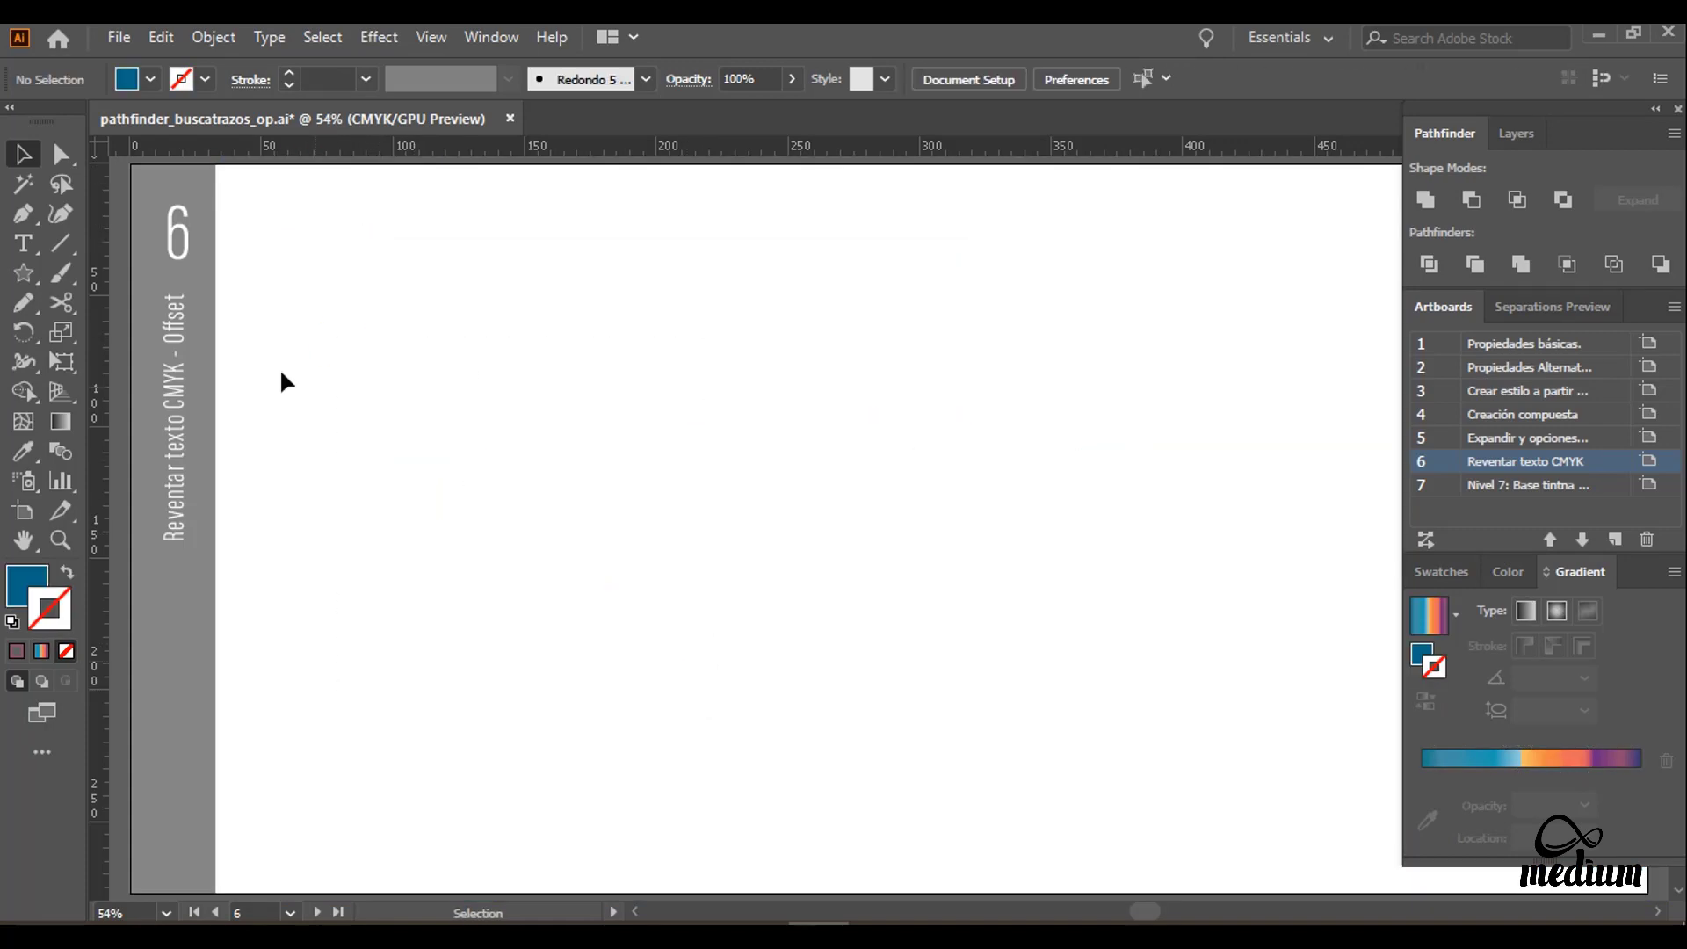
Step: Draw a rectangle covering all of artboard 6 beside the grey title strip
left_click_drag(23, 272, 114, 271)
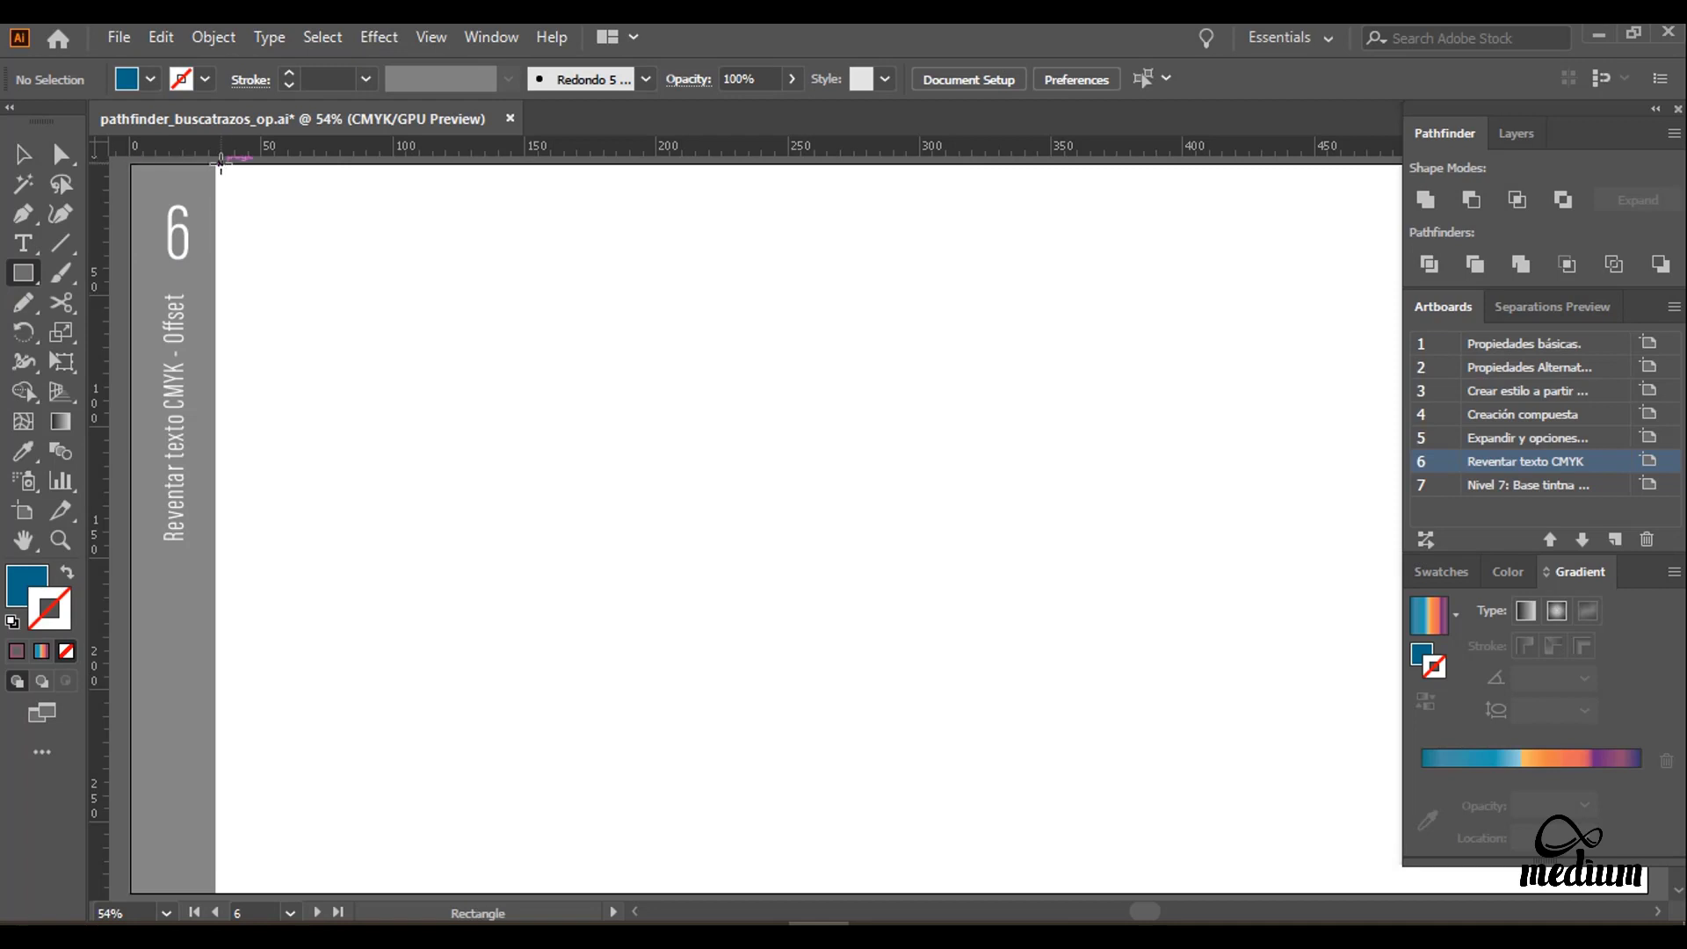
left_click_drag(218, 163, 1648, 892)
left_click(1510, 572)
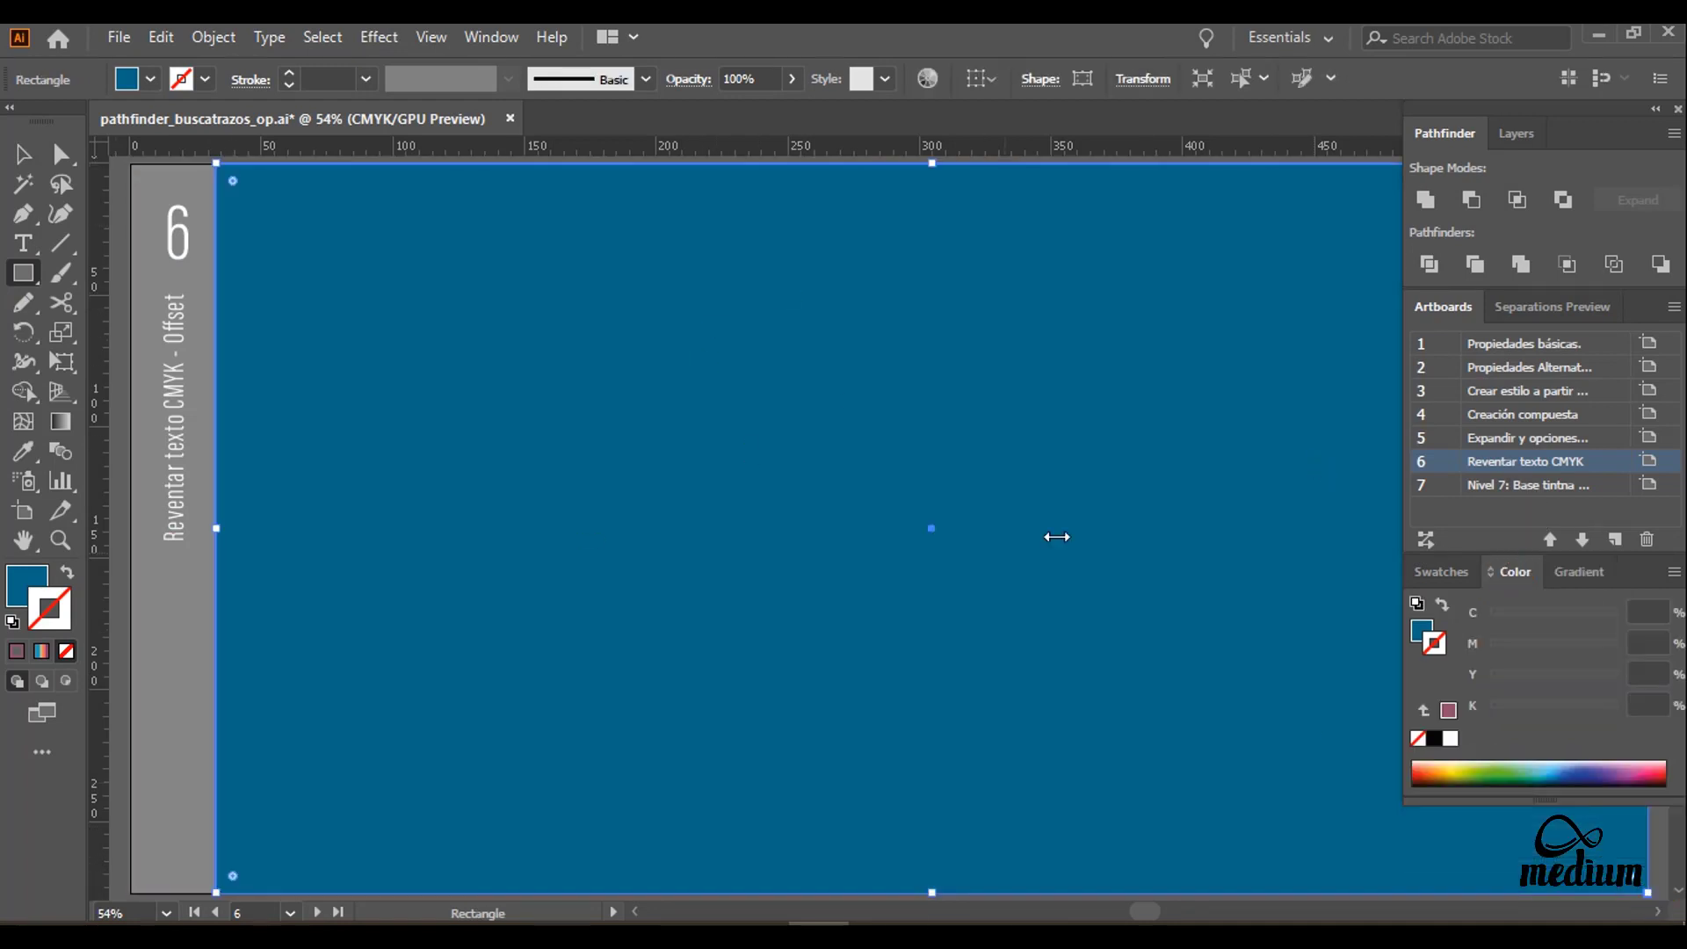
key("v")
Step: Set the background rectangle's fill to C 100, M 20, Y 0, K 0
left_click(1428, 629)
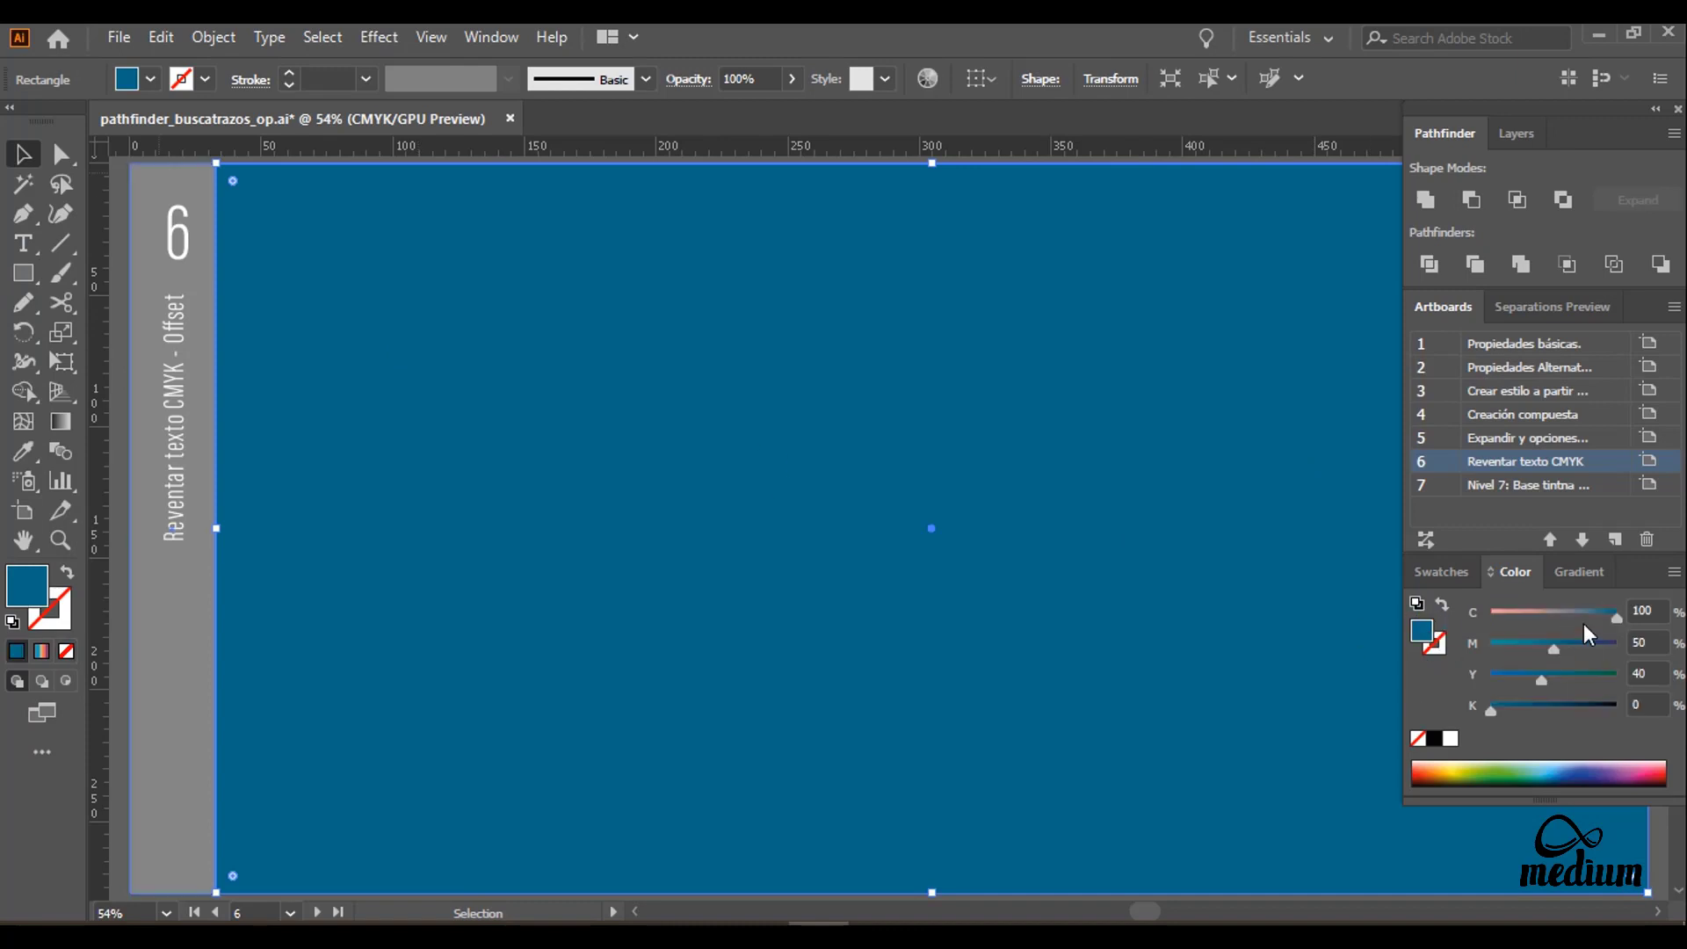
left_click(1614, 618)
left_click_drag(1541, 677, 1442, 674)
left_click(1519, 645)
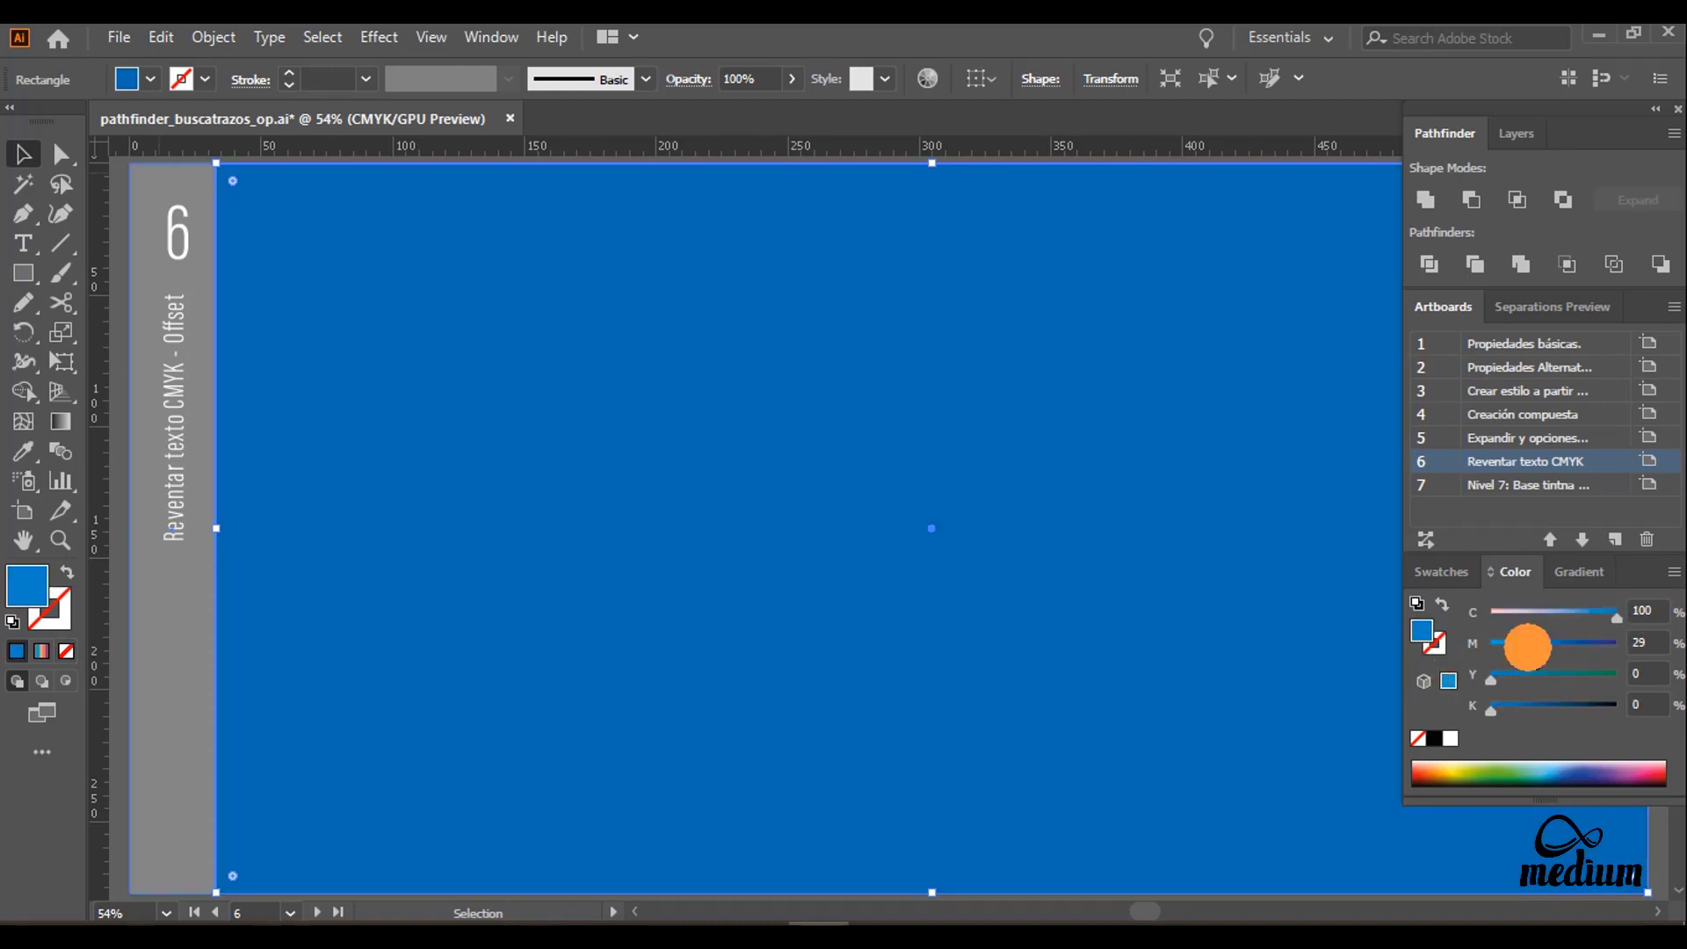
left_click(1521, 643)
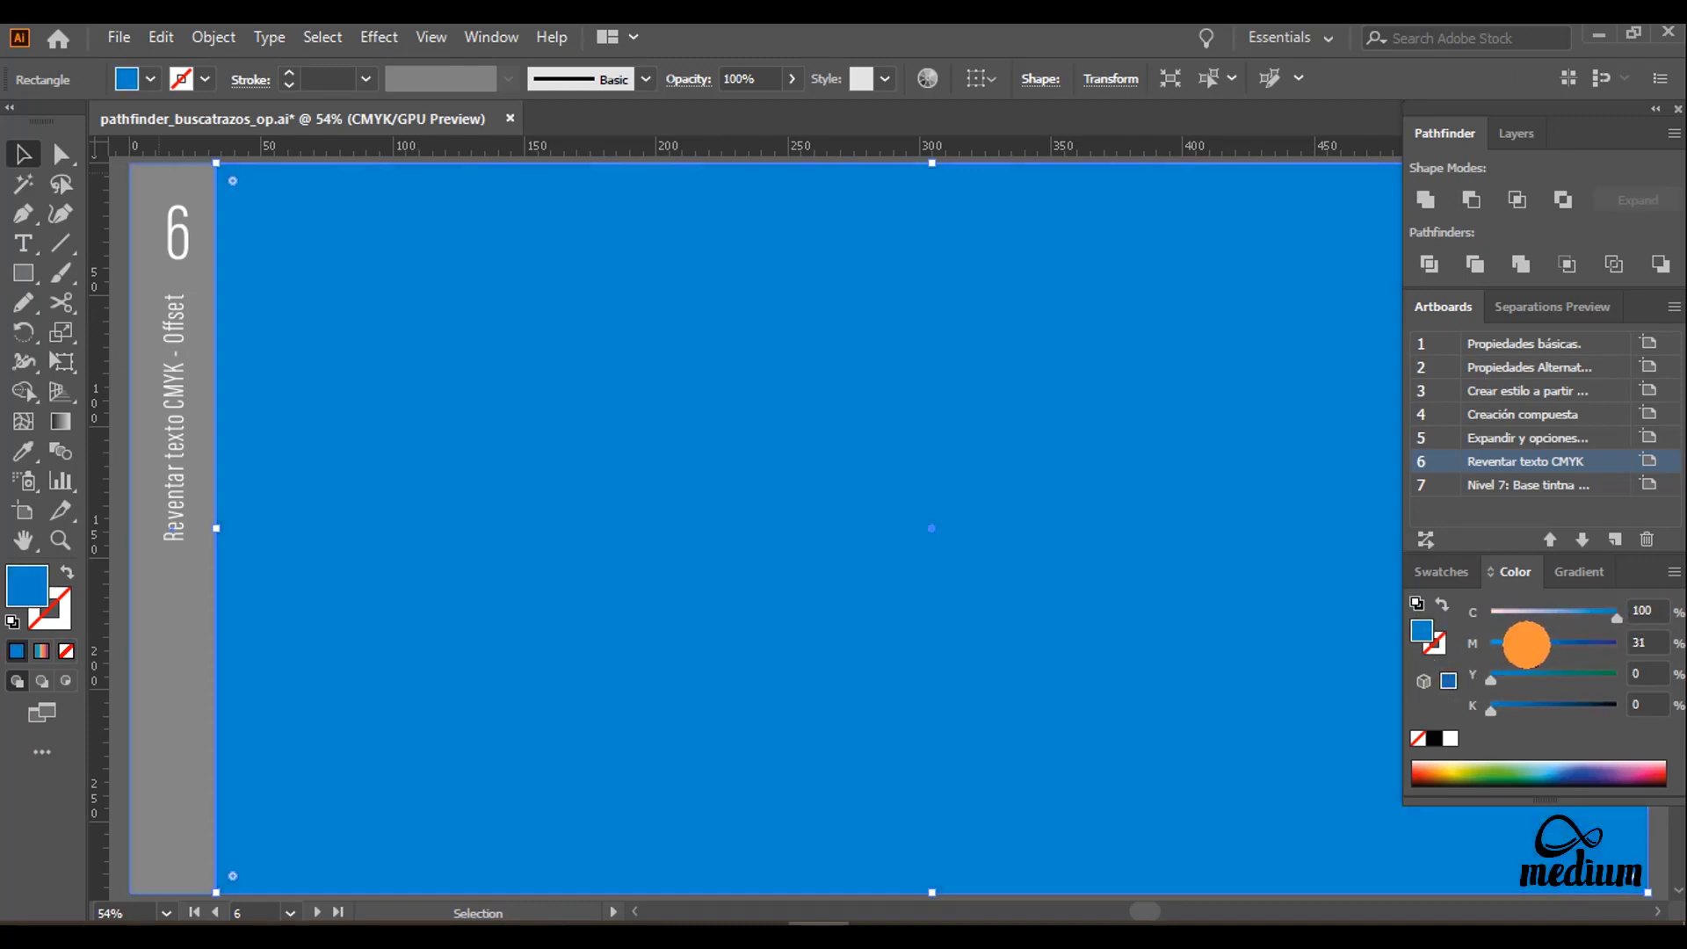
left_click(1636, 642)
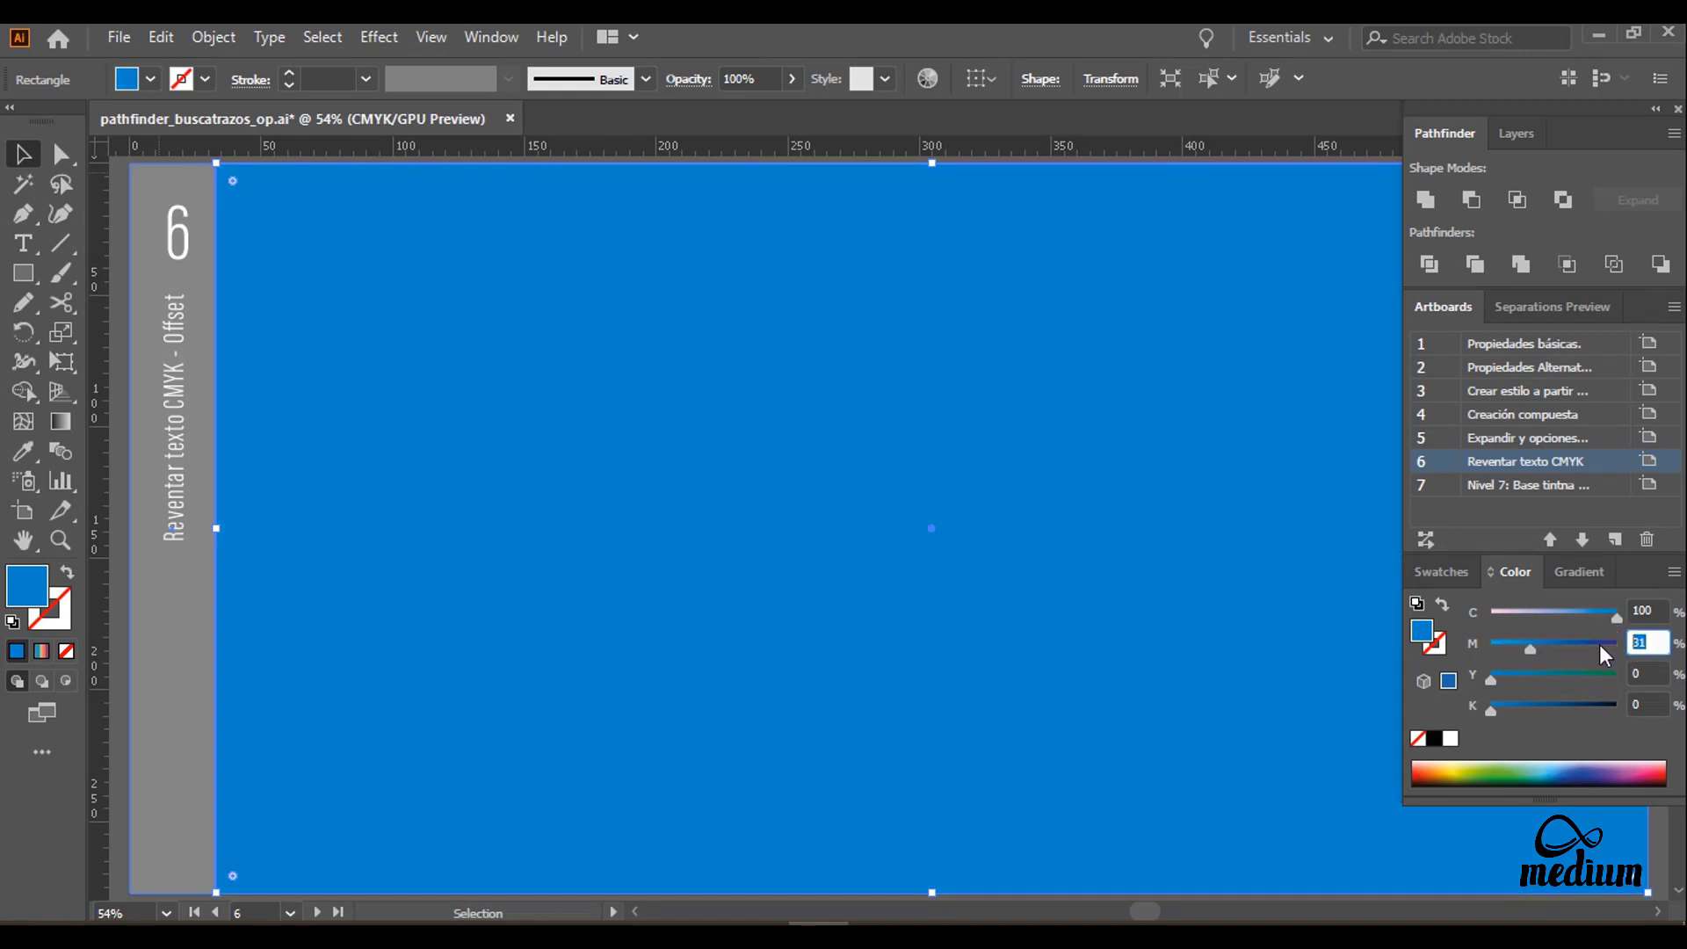
type("20")
key("Tab")
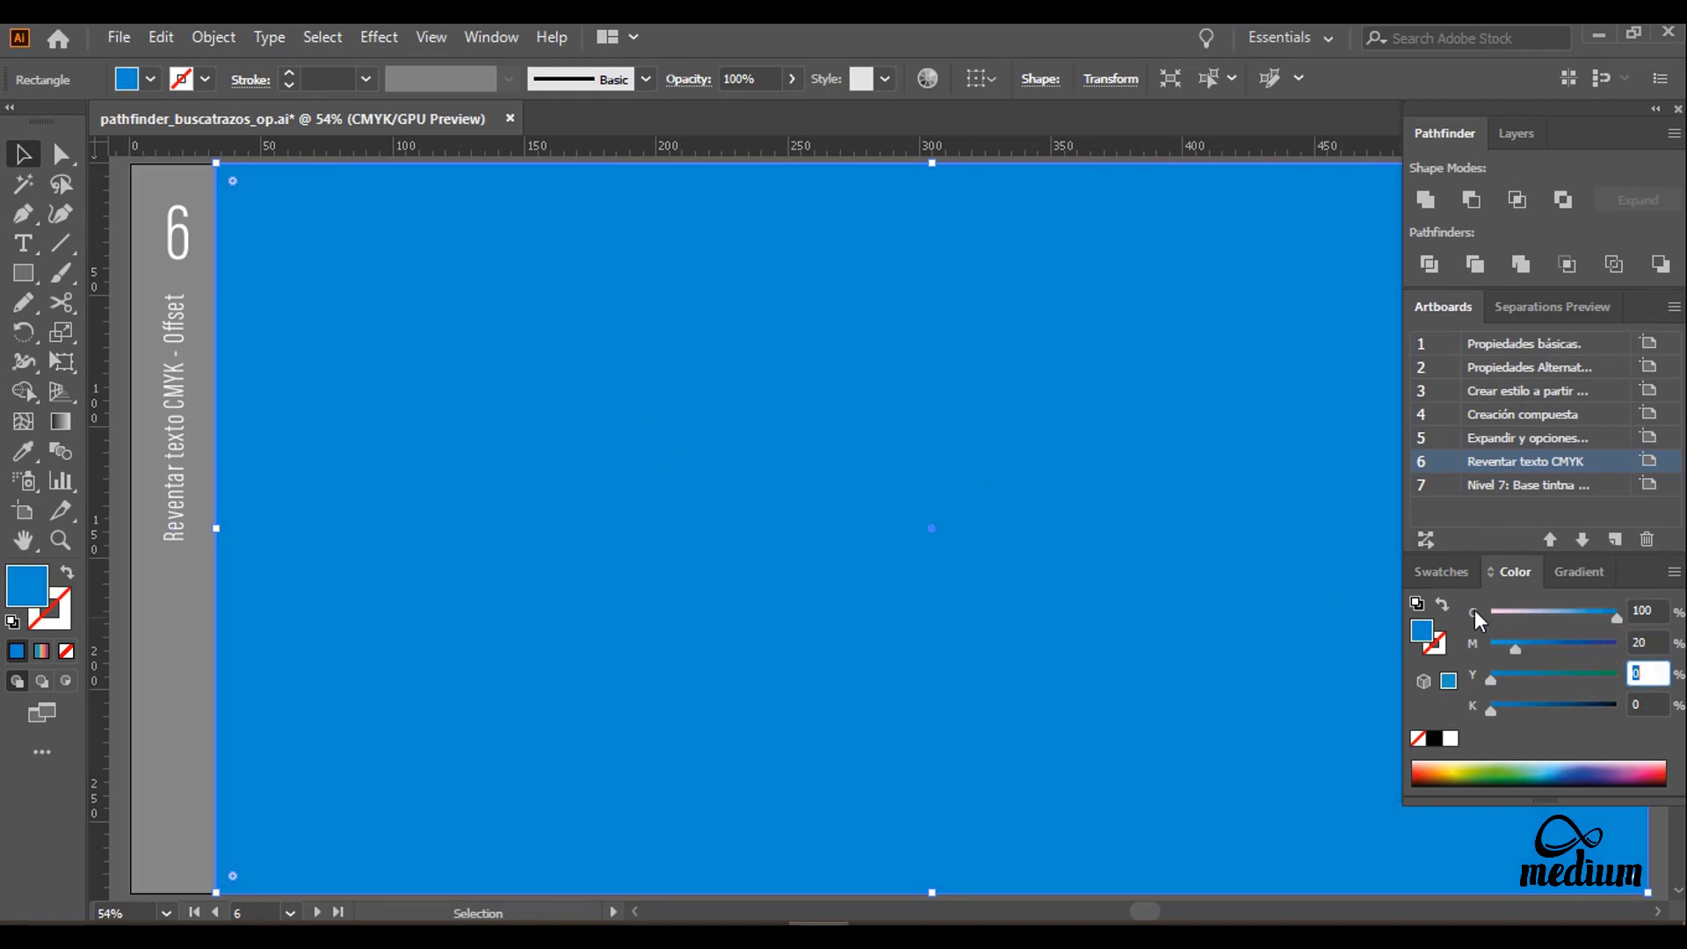
left_click(1488, 636)
Step: Place a Lorem ipsum text on the blue background and enlarge it to span most of the artboard
left_click(23, 243)
left_click(405, 406)
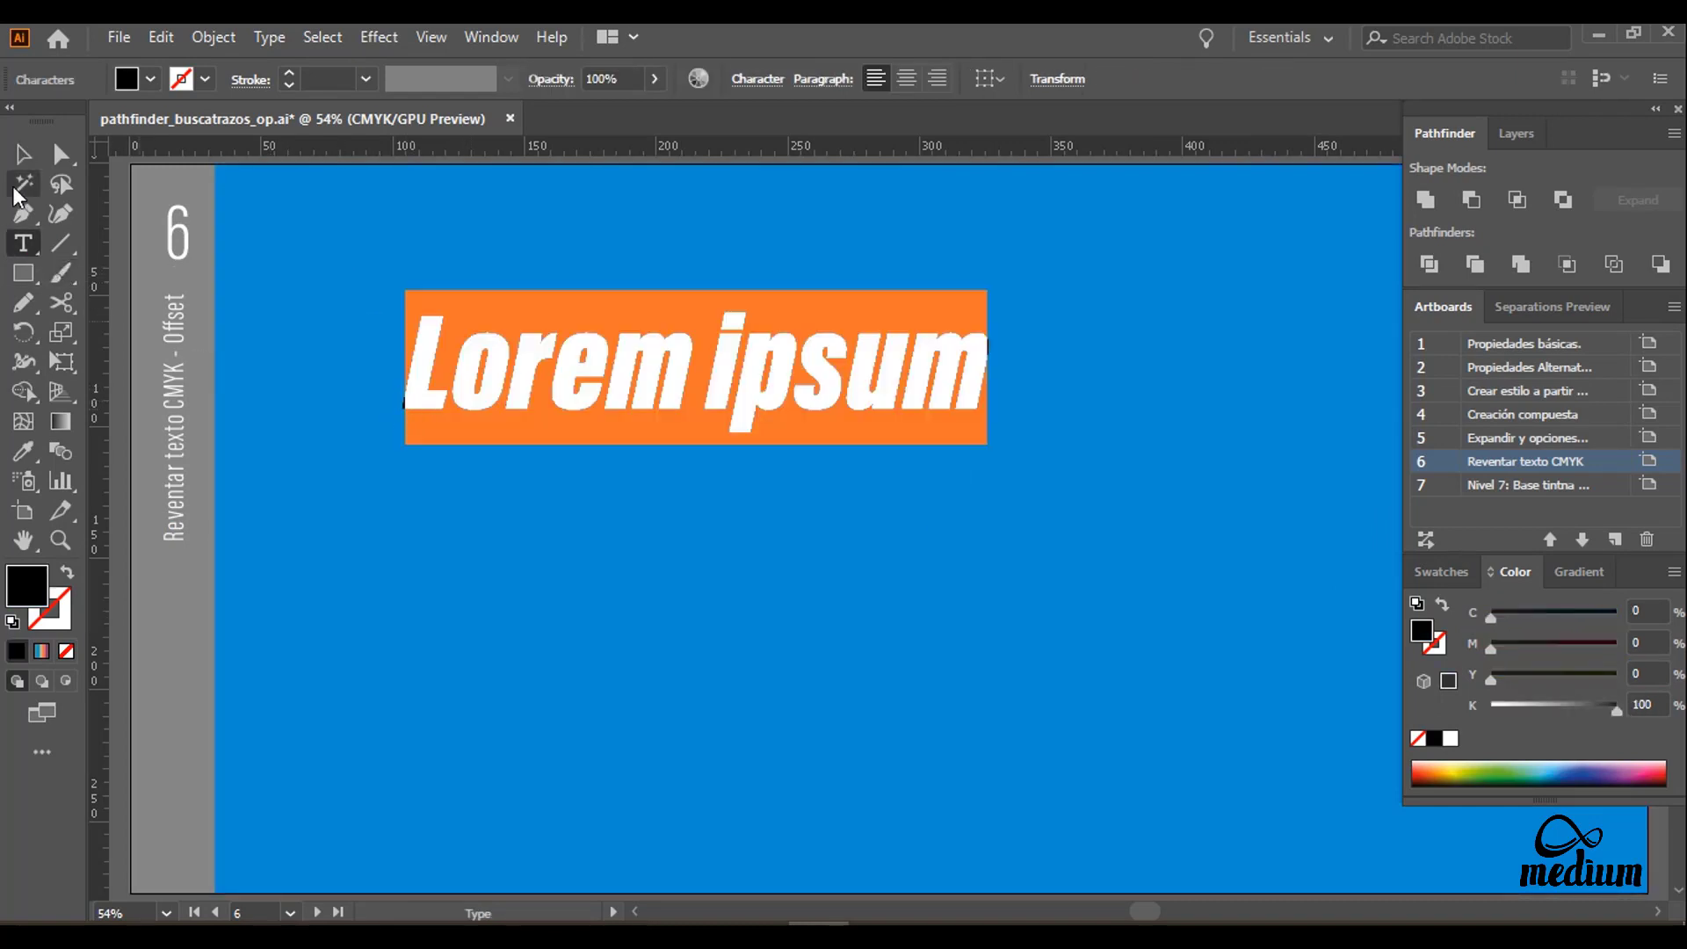
key("Escape")
left_click_drag(990, 444, 1326, 597)
left_click_drag(879, 411, 790, 387)
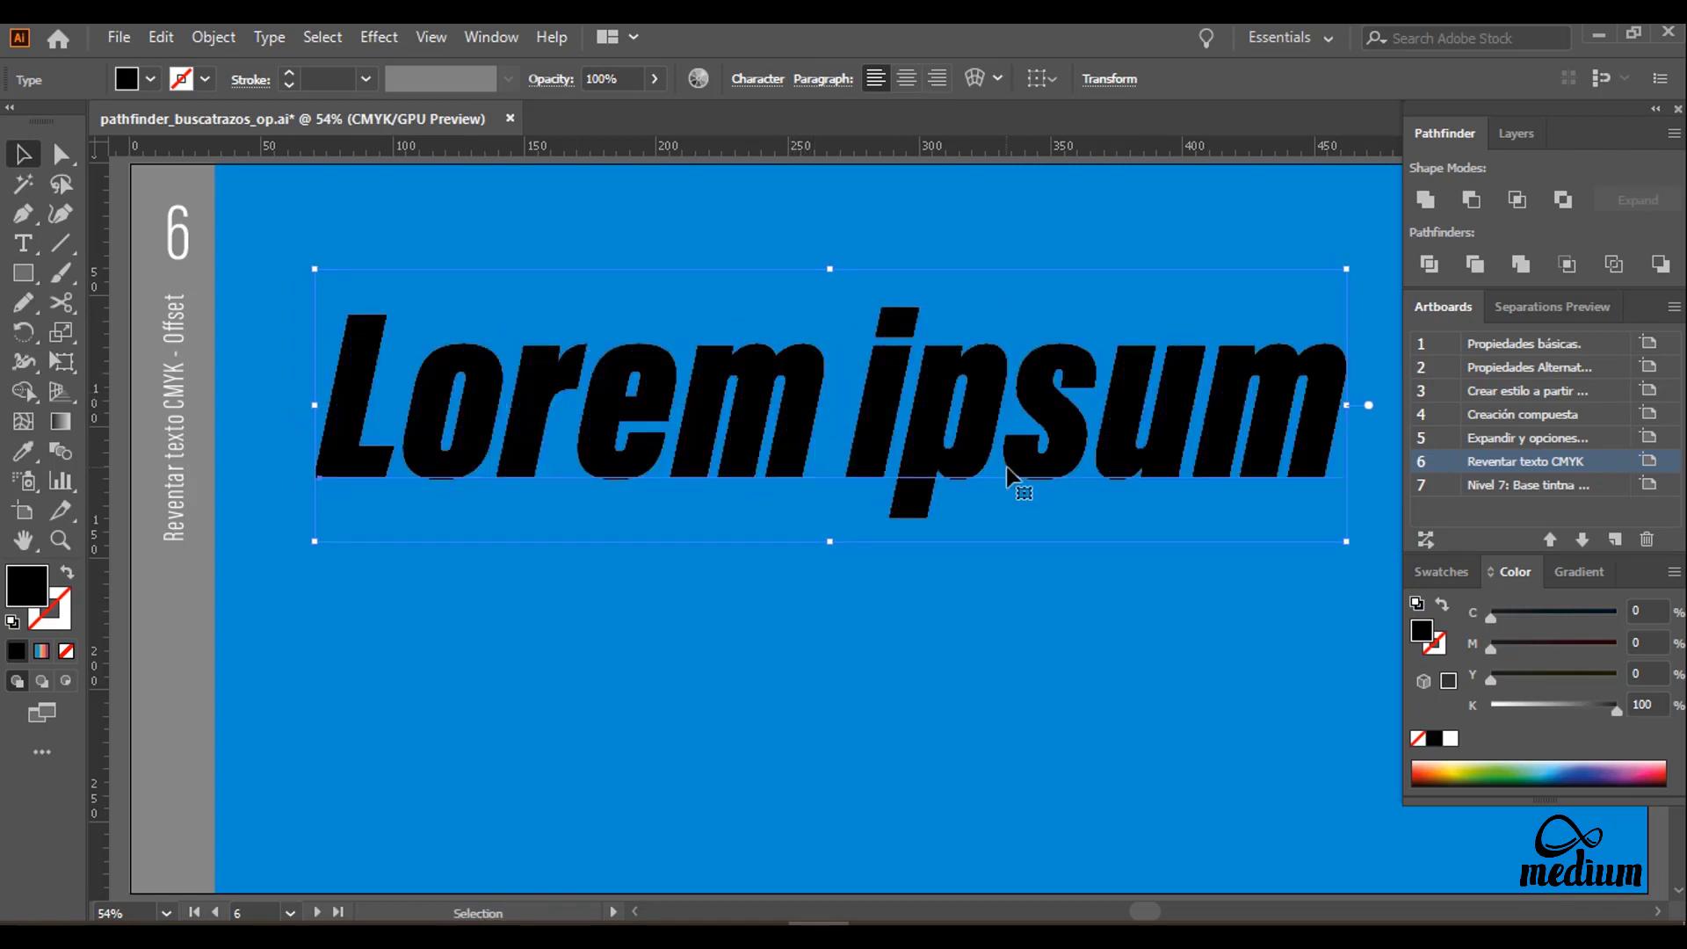
Step: Fill the text with pure yellow, C 0, M 0, Y 100, K 0, and shift it slightly down and right
left_click(1464, 763)
left_click_drag(1579, 679, 1640, 678)
left_click_drag(1524, 617, 1412, 620)
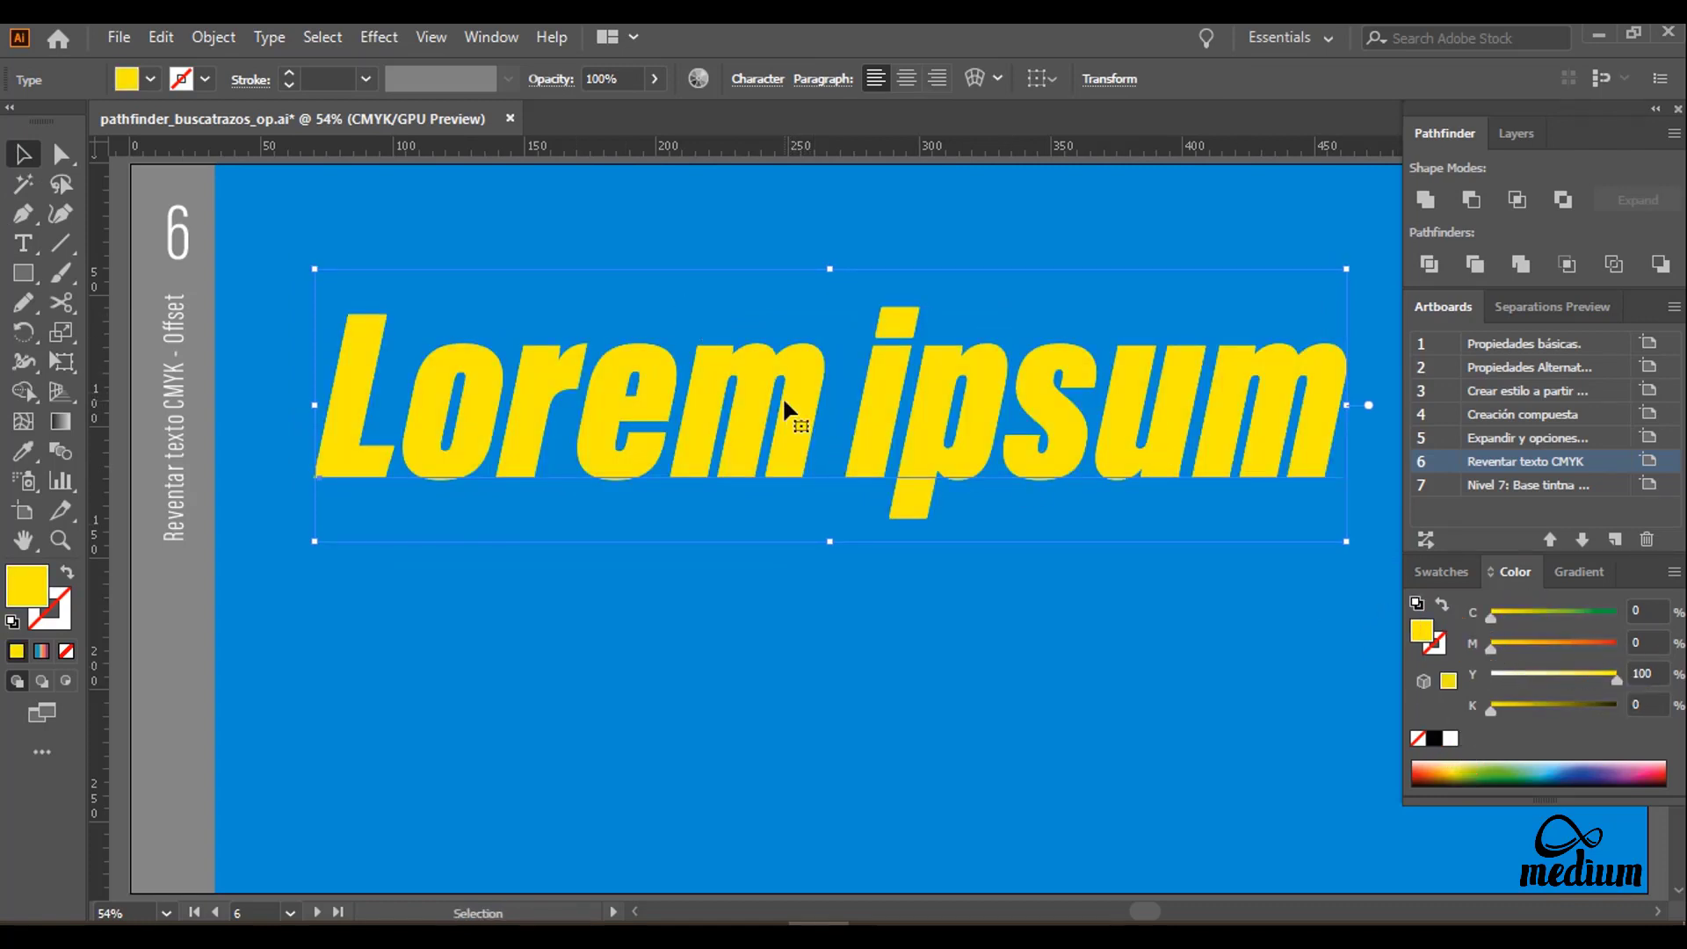
left_click_drag(790, 420, 802, 425)
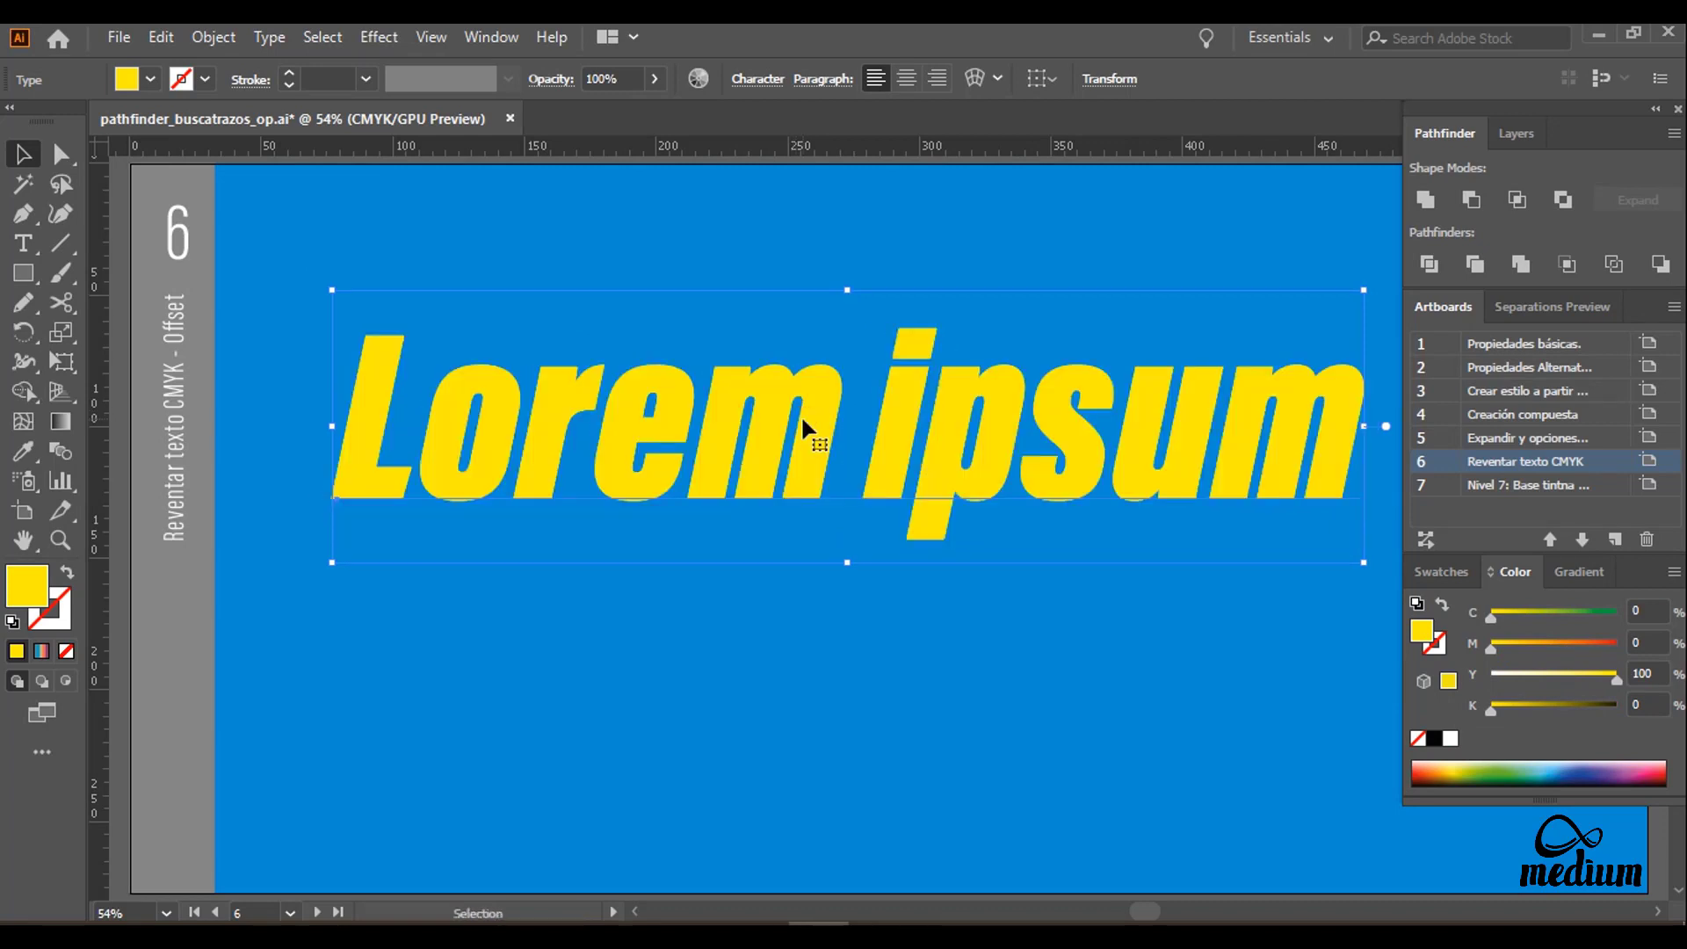
Step: Draw a long yellow bar under the text, overlapping the p's descender, and position the text and bar lower on the background
left_click(23, 273)
left_click_drag(347, 499, 1355, 553)
key("v")
left_click_drag(569, 541, 583, 573)
left_click(614, 425, "shift")
left_click(119, 193)
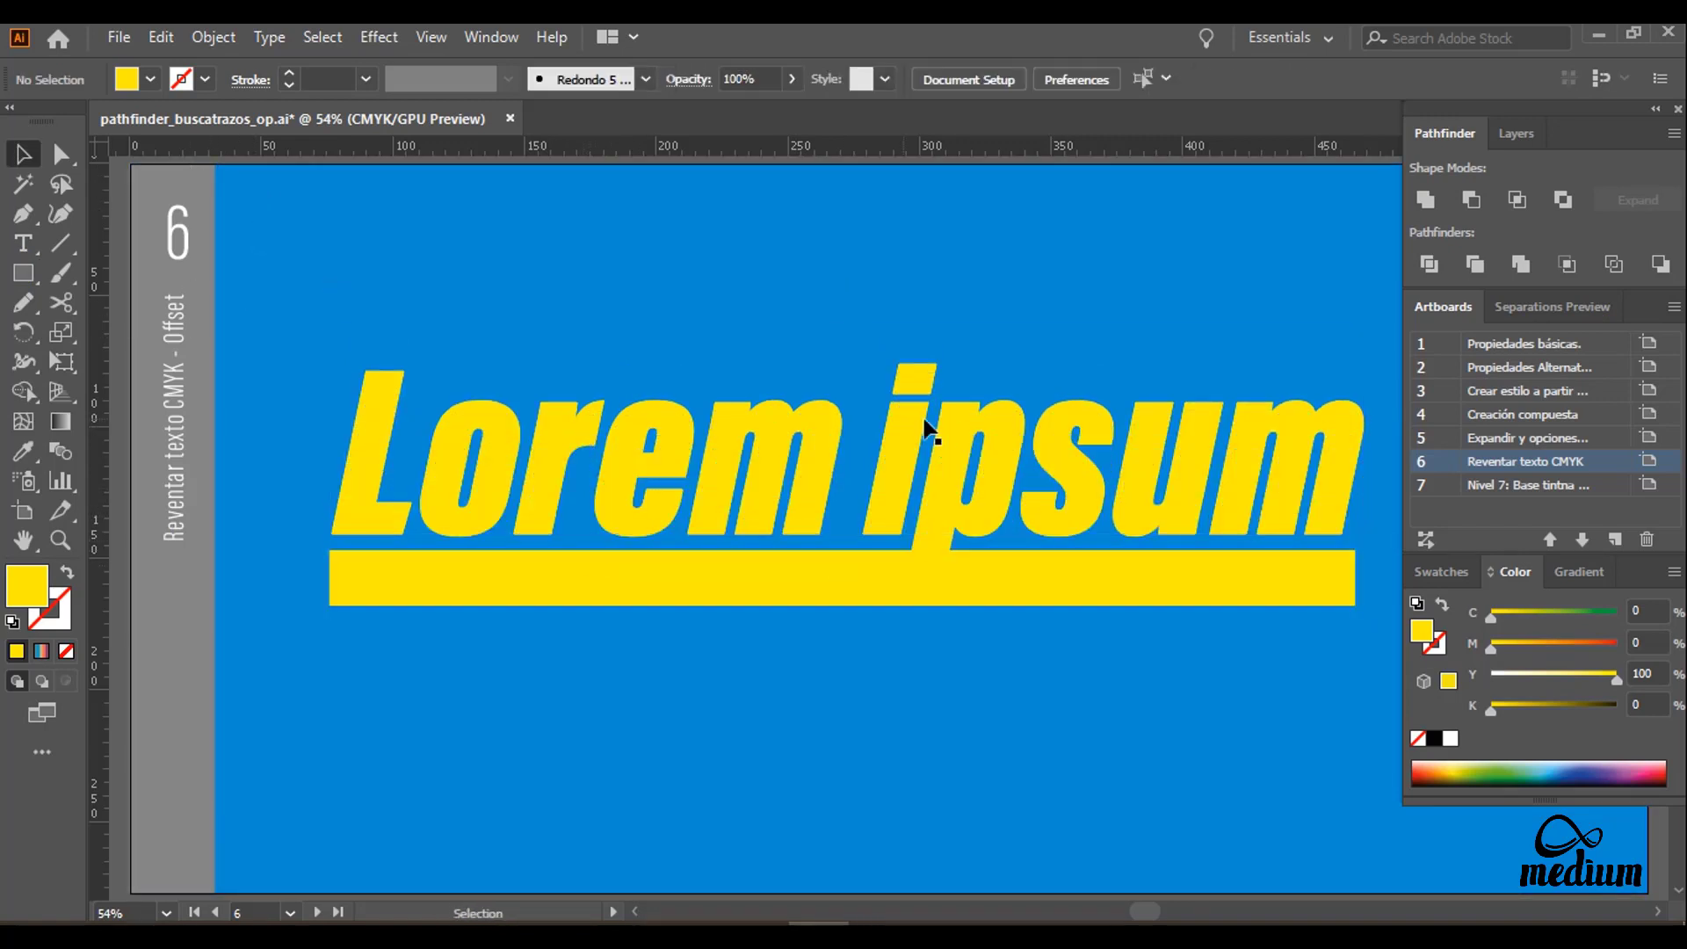
Step: Make the Lorem ipsum text a compound shape and expand it into outlines
left_click(937, 412)
left_click(1673, 133)
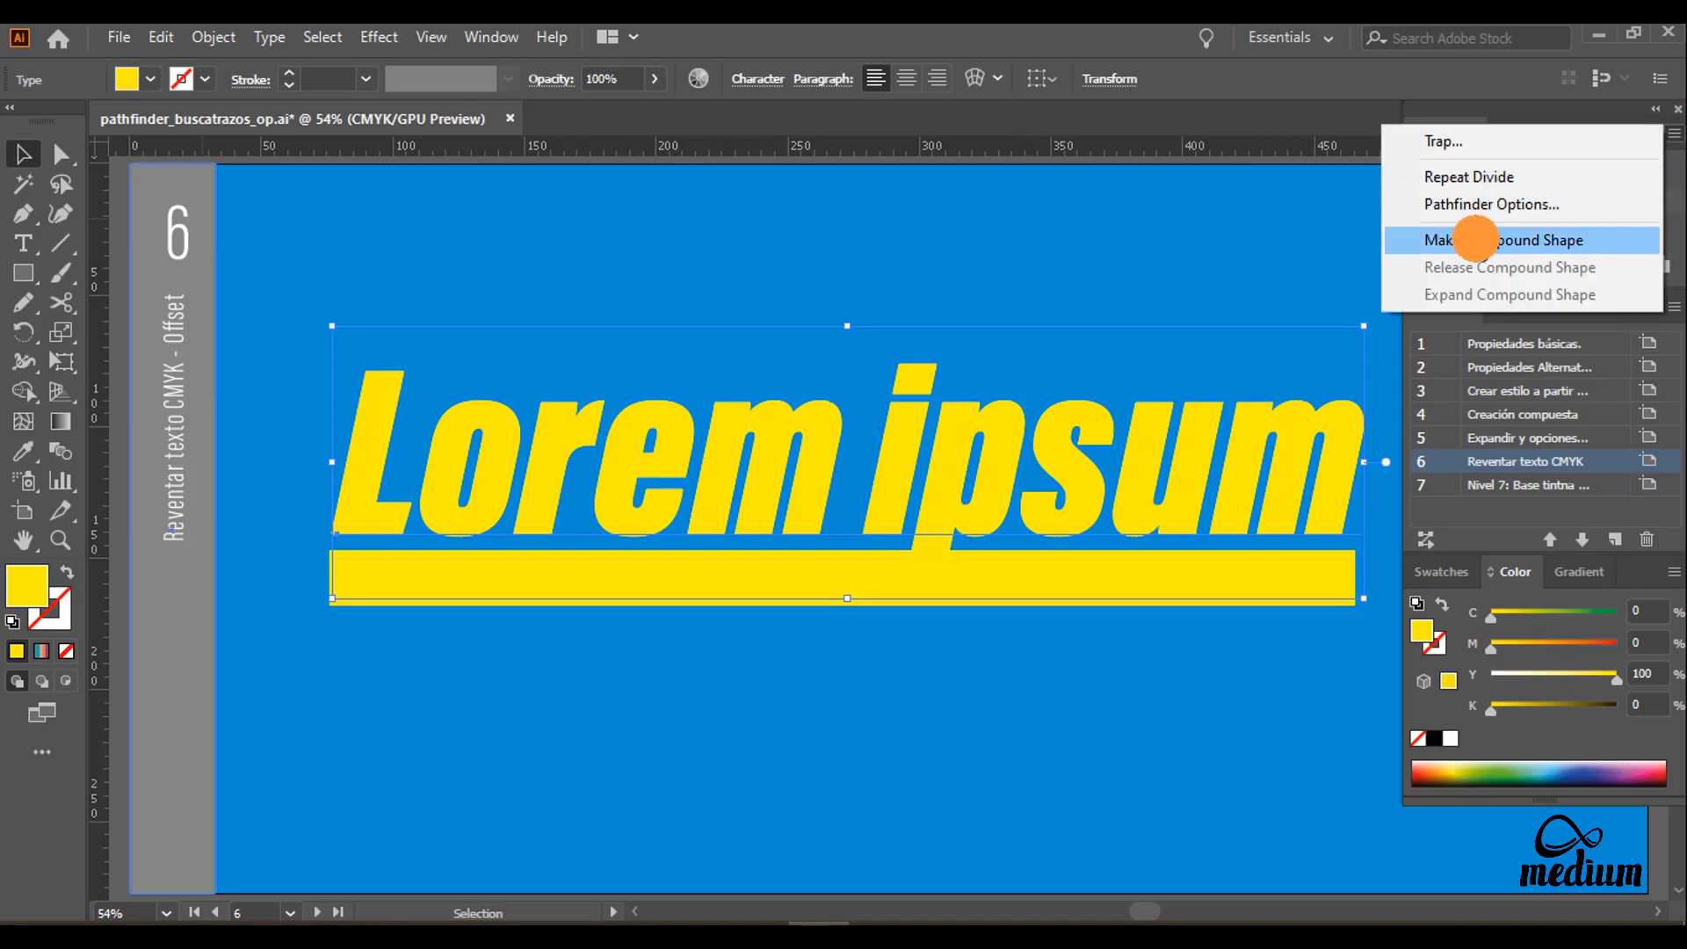
left_click(1472, 239)
left_click(1645, 207)
Step: Place a vertical guide along the left edge of the yellow bar
left_click(715, 597)
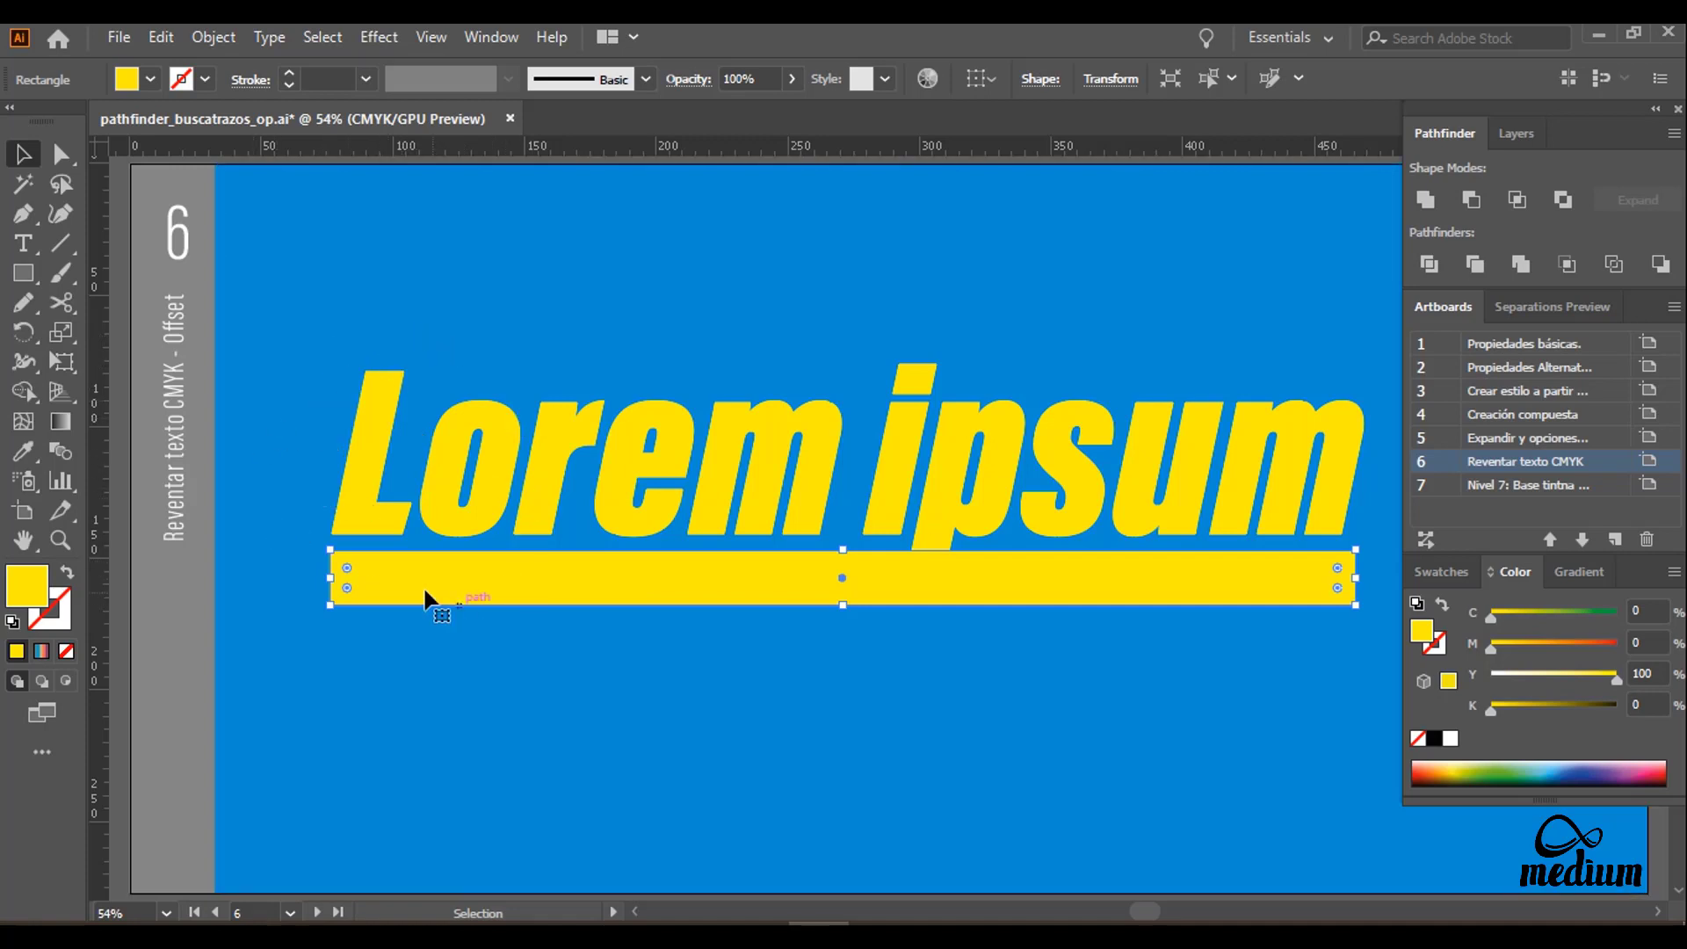
key("z")
left_click_drag(265, 428, 629, 640)
left_click_drag(440, 656, 366, 413)
key("v")
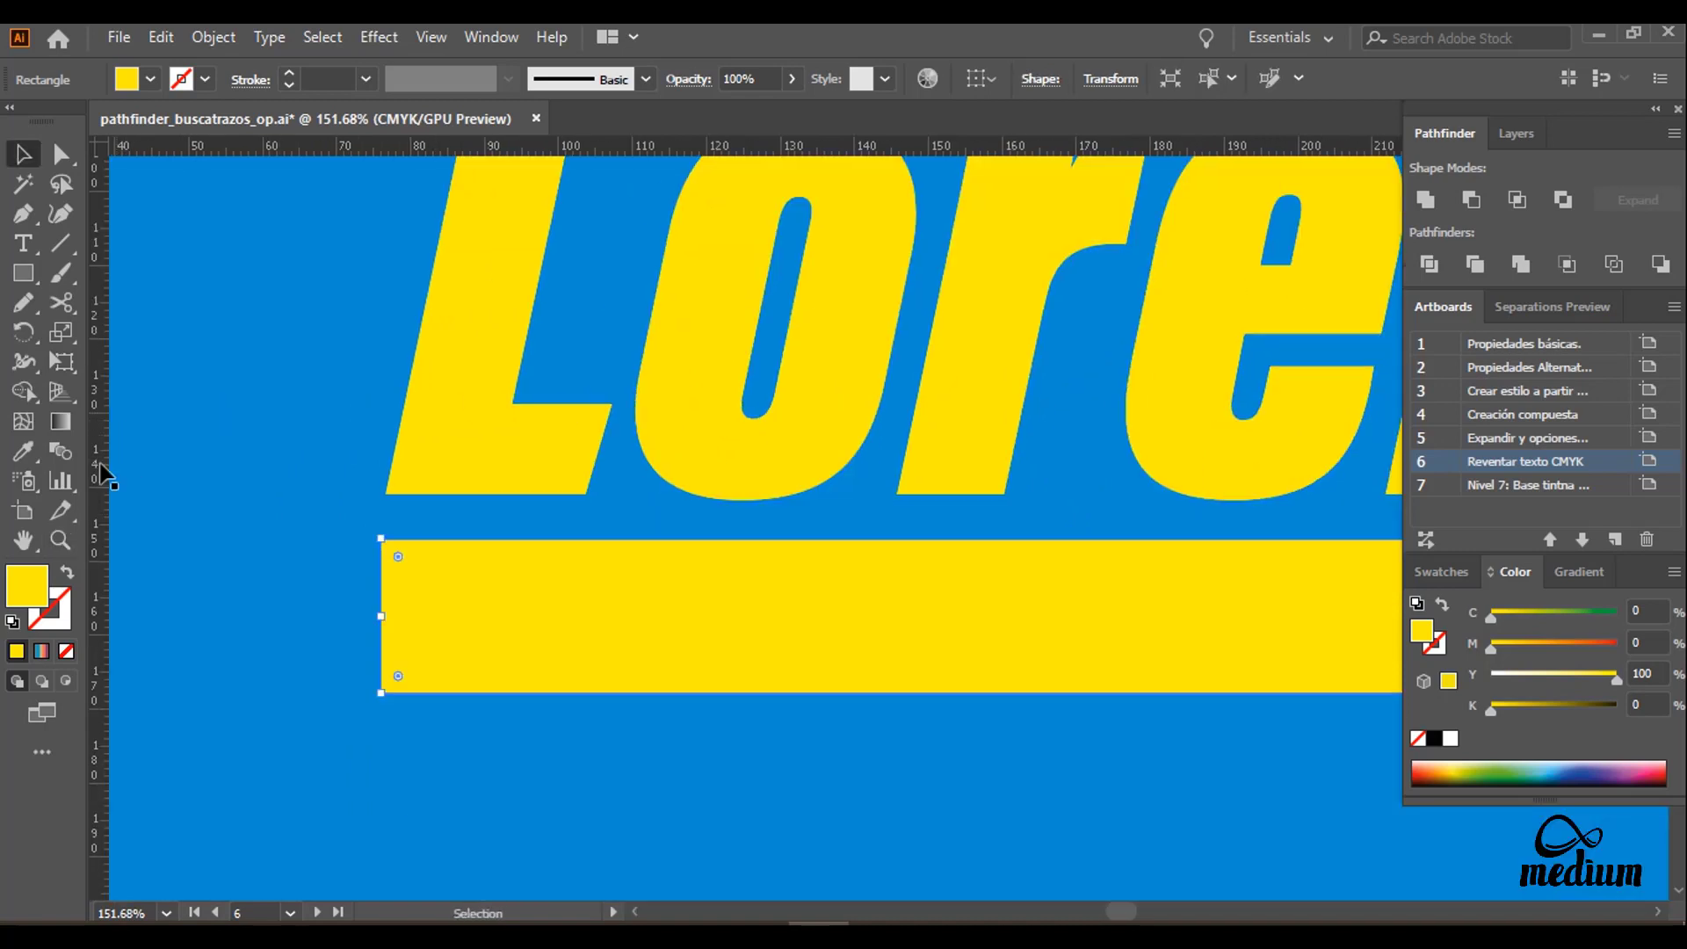
left_click_drag(105, 477, 380, 383)
left_click(400, 578)
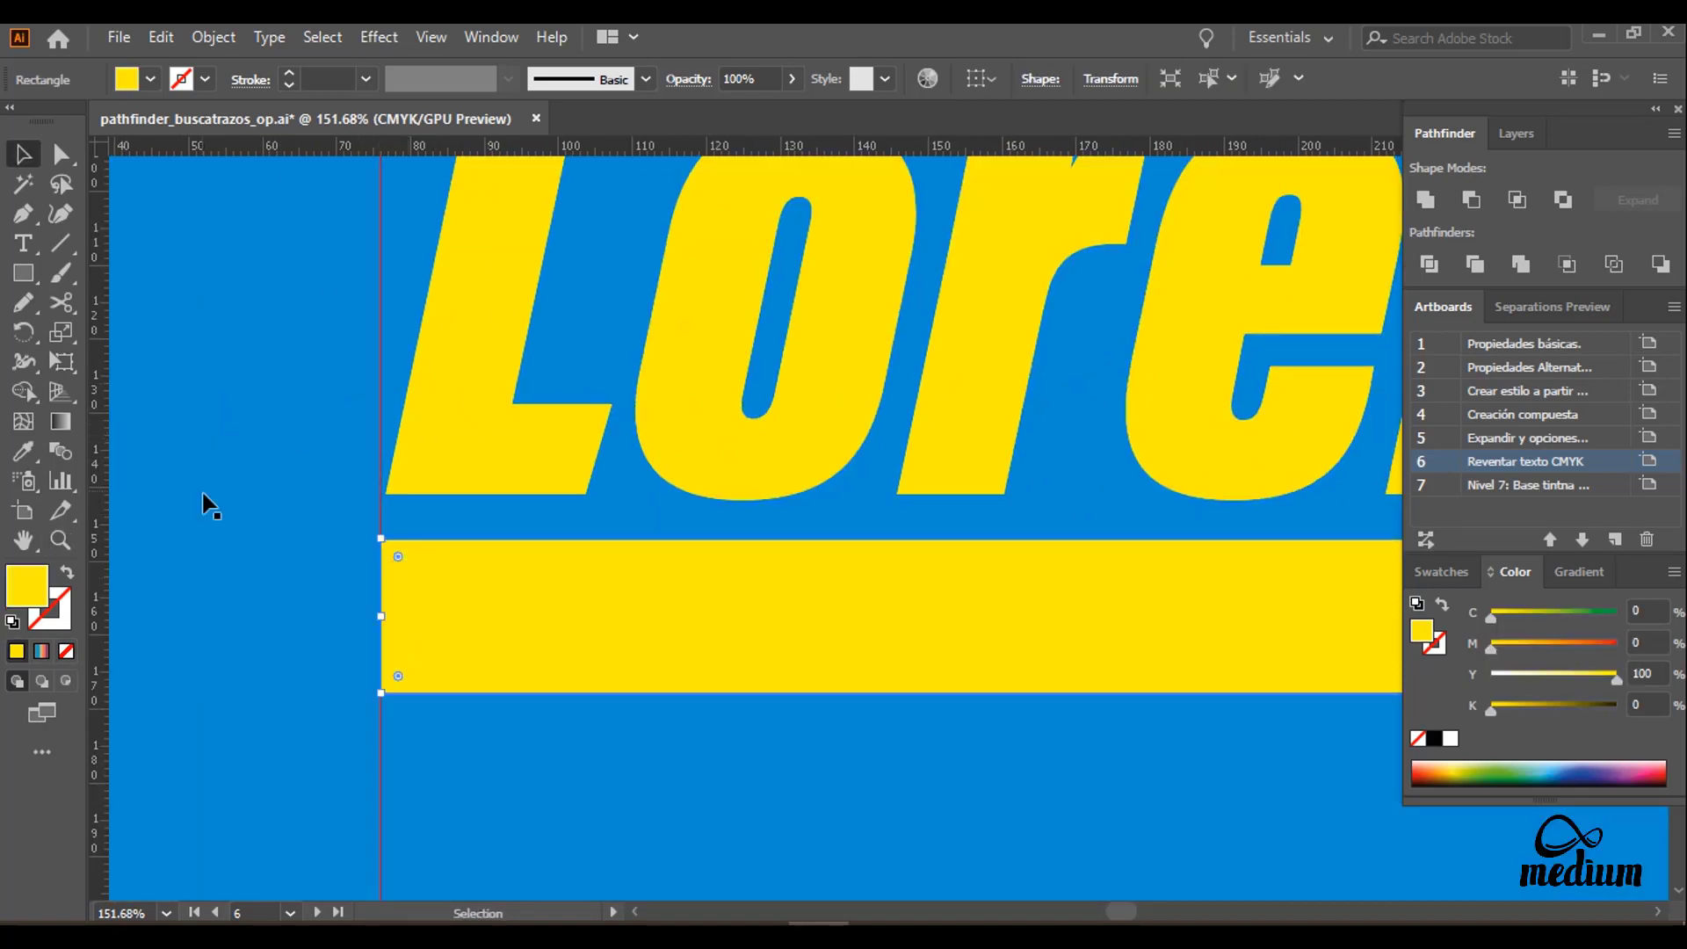
left_click_drag(708, 501, 664, 636)
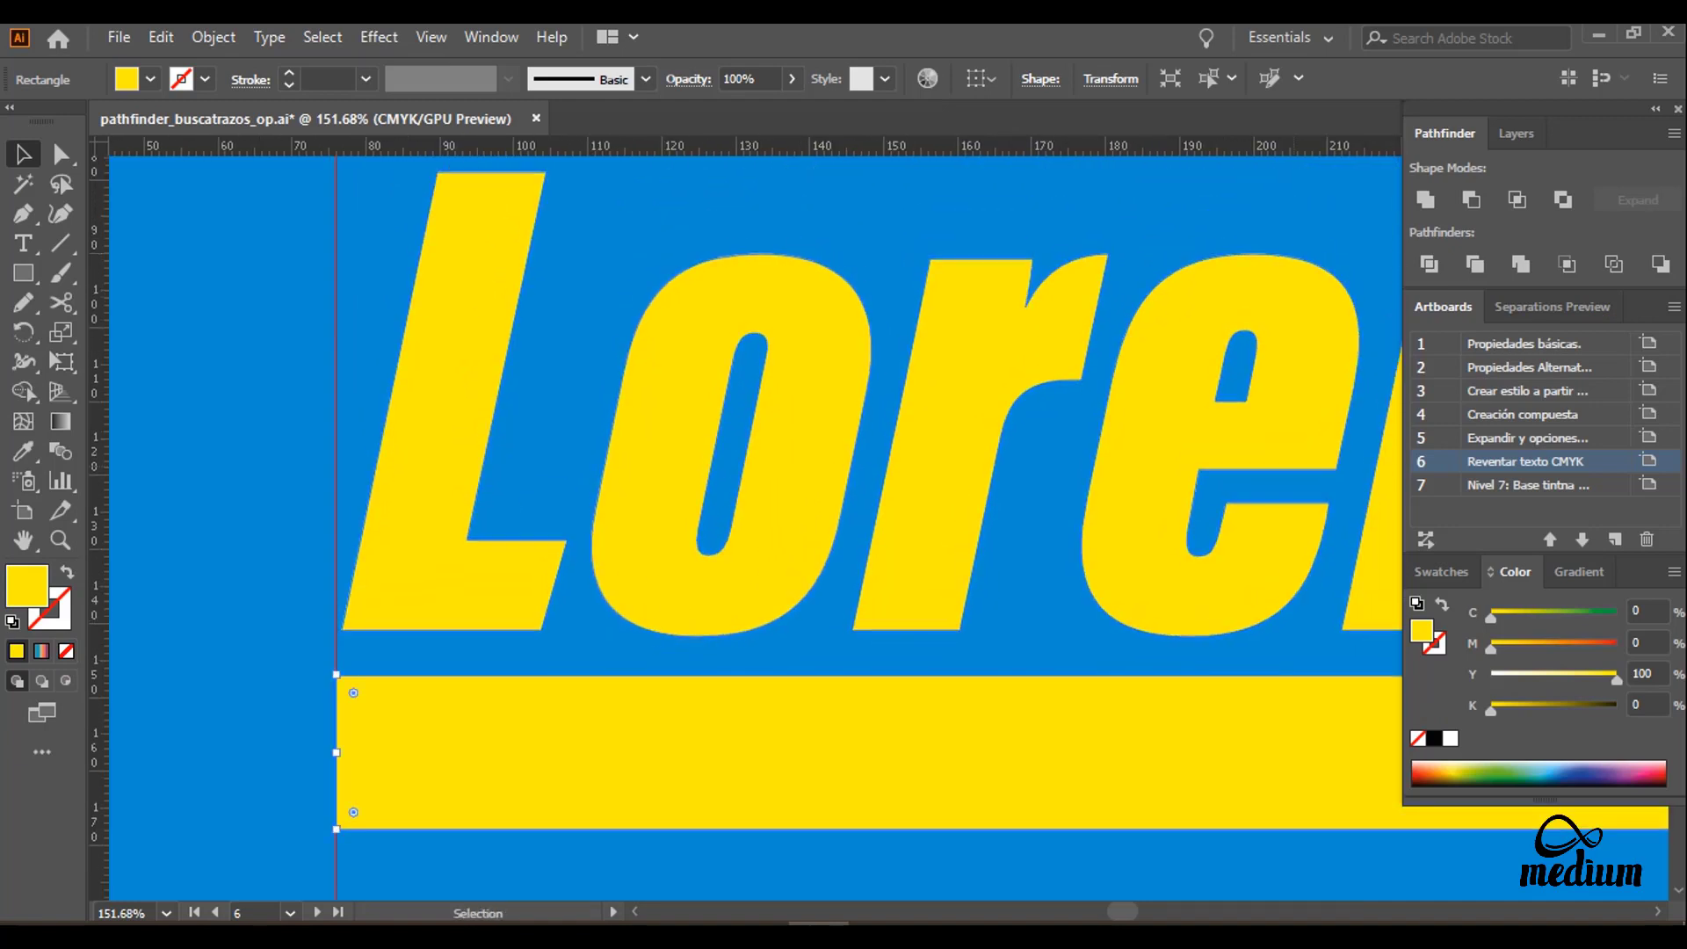
Step: Turn on overprint preview for the colour separations and isolate the yellow plate
left_click(1558, 307)
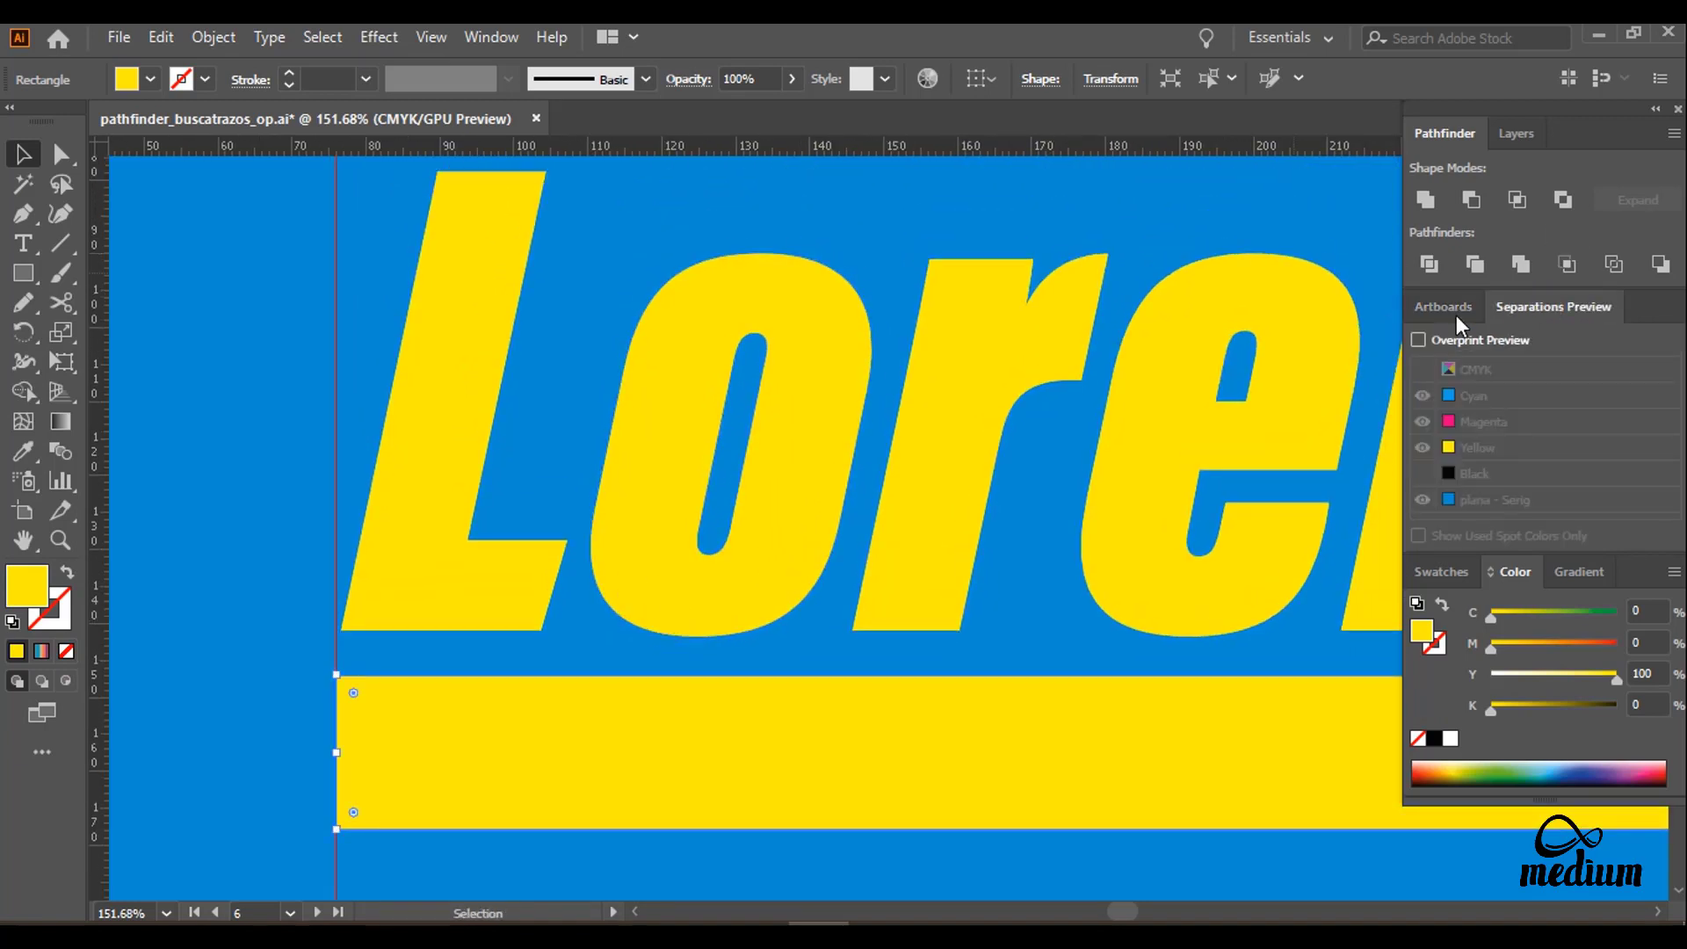
left_click(492, 37)
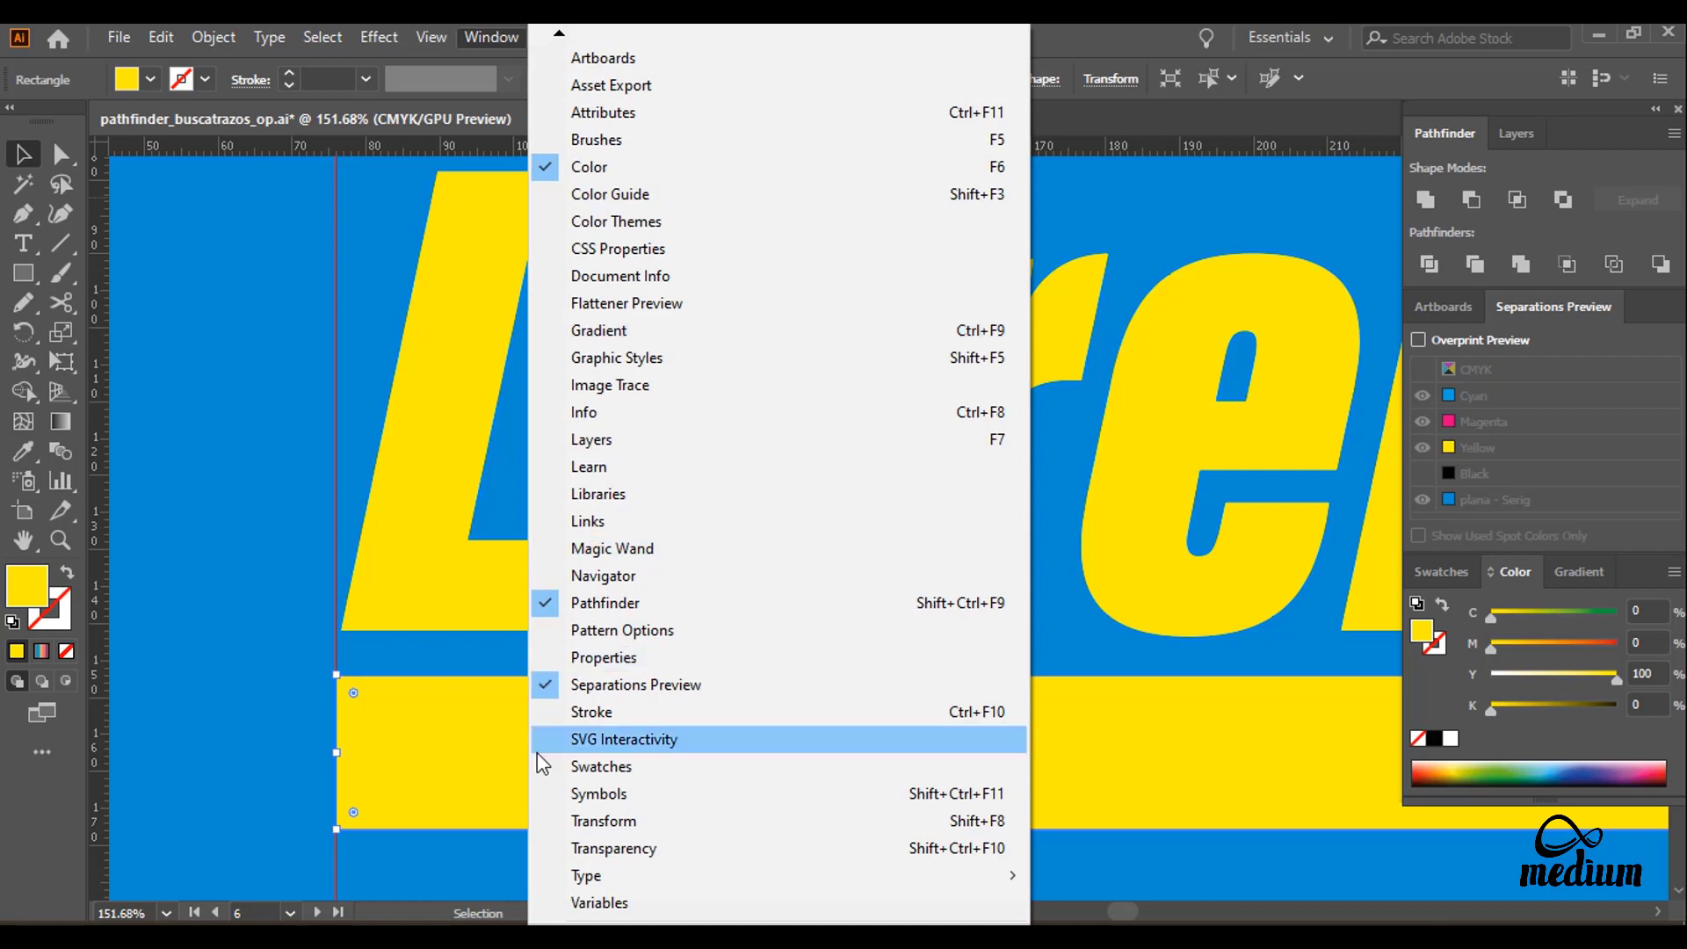
scroll(553, 914, "down", 2)
scroll(553, 918, "down", 4)
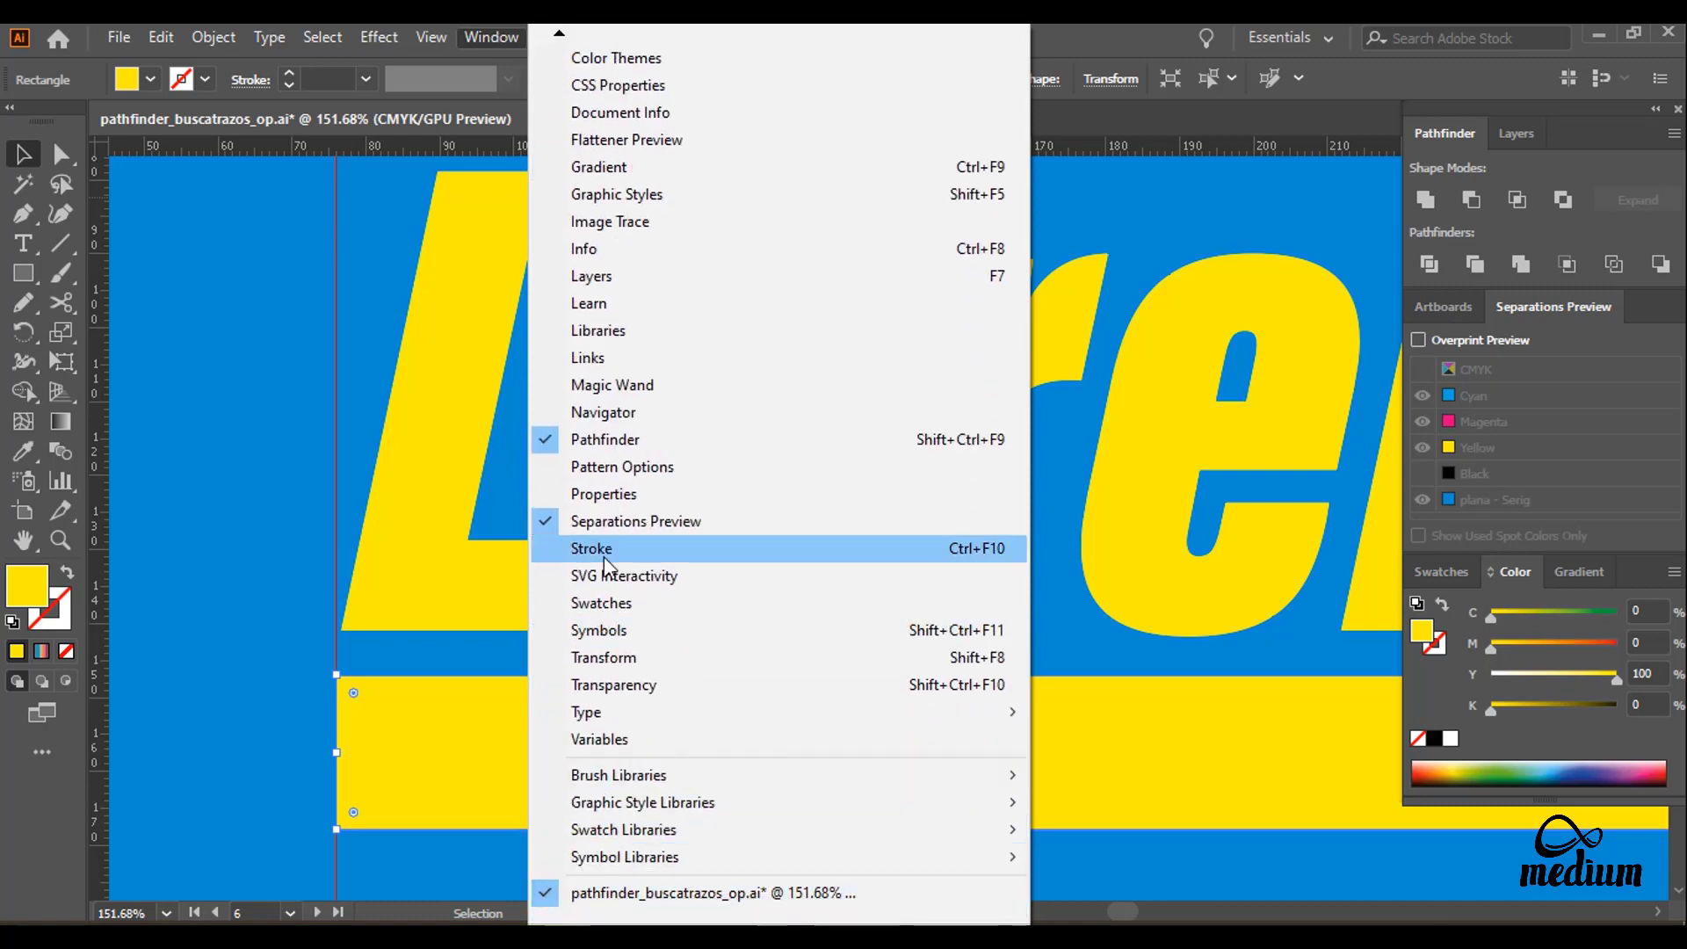
left_click(660, 524)
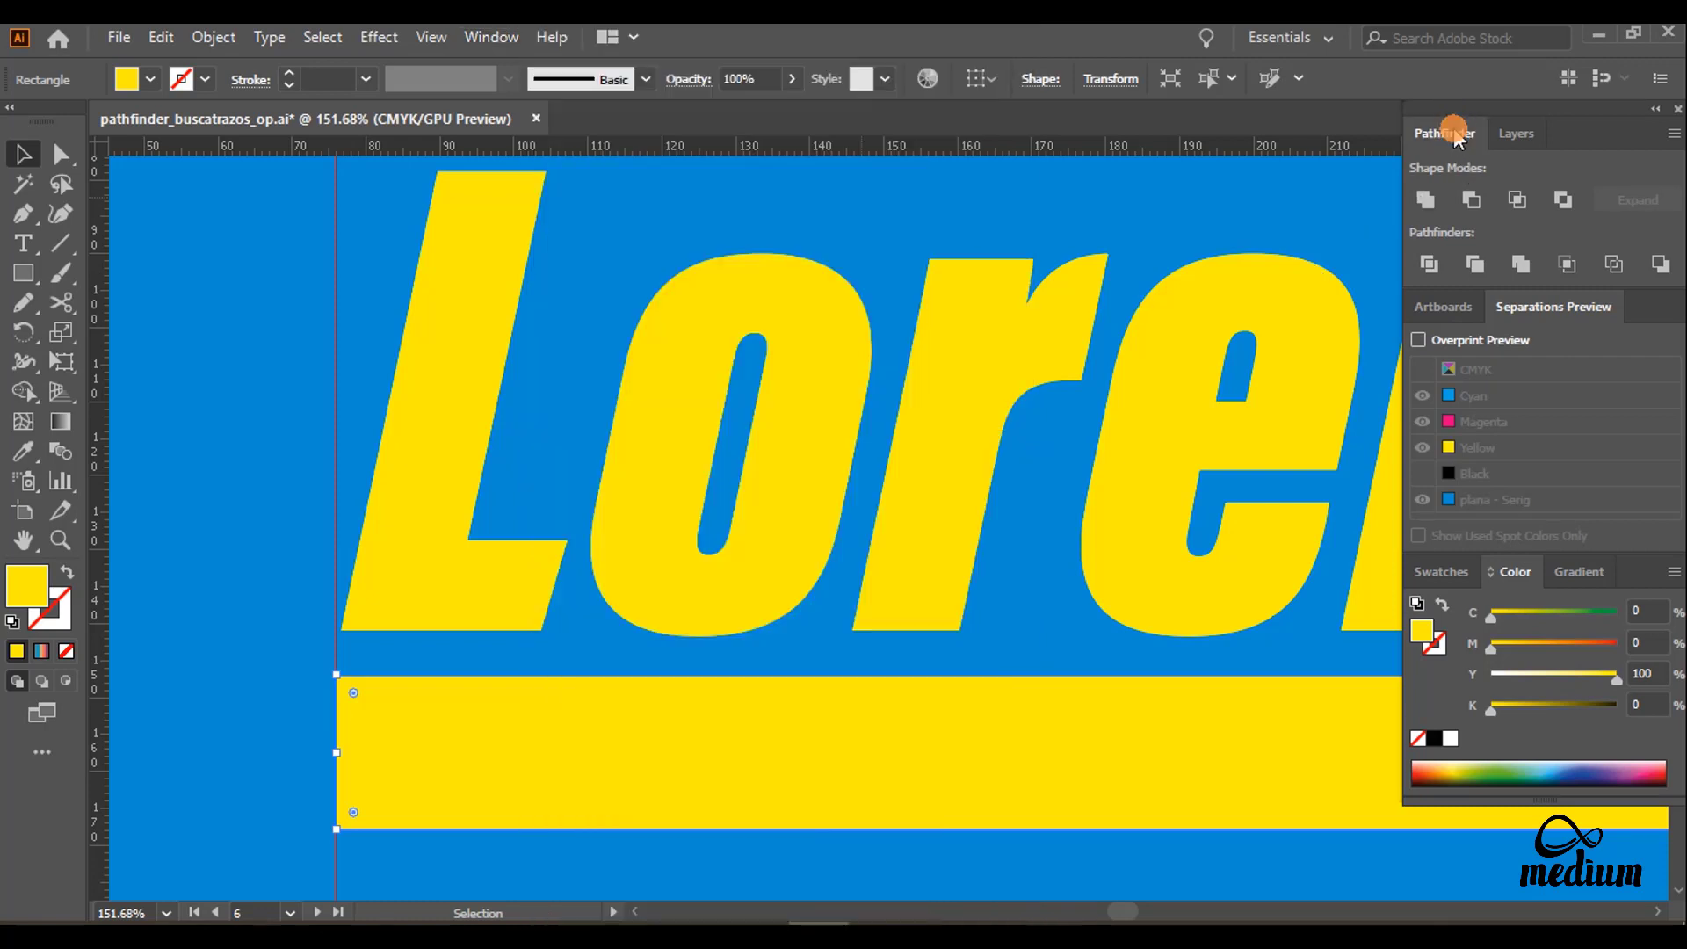
left_click(1418, 340)
left_click(1422, 395)
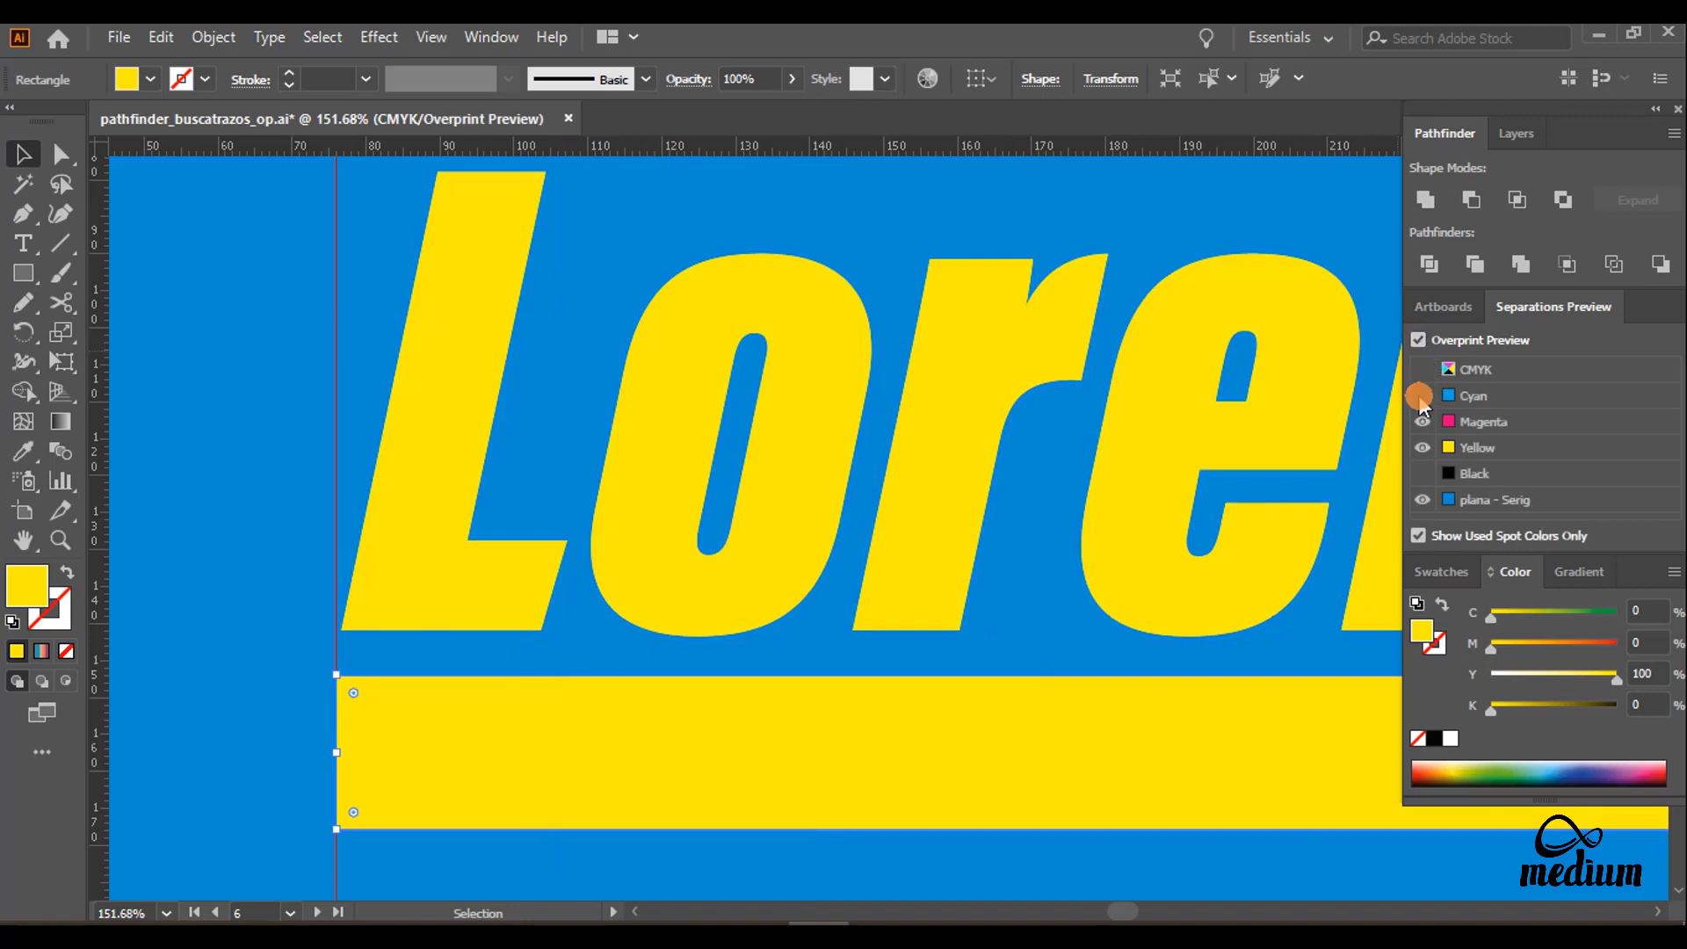
left_click(1421, 422)
left_click(1421, 446)
left_click(1421, 447)
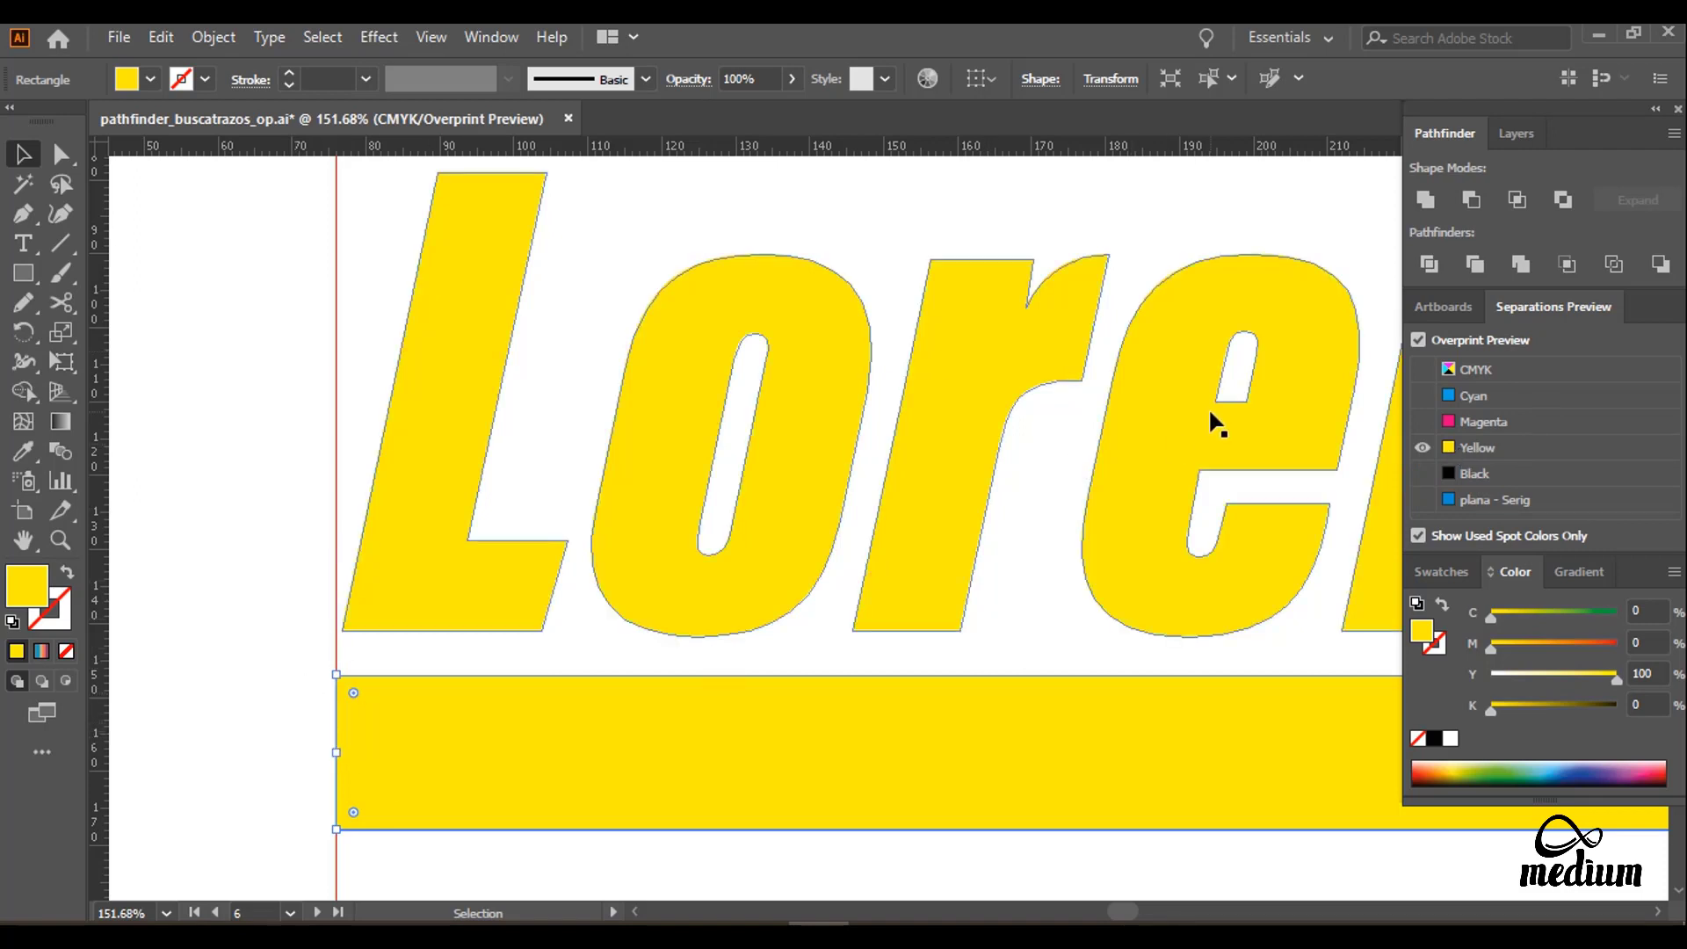
Step: Compare the cyan and magenta plates with yellow hidden, and turn overprint preview off
left_click(1421, 396)
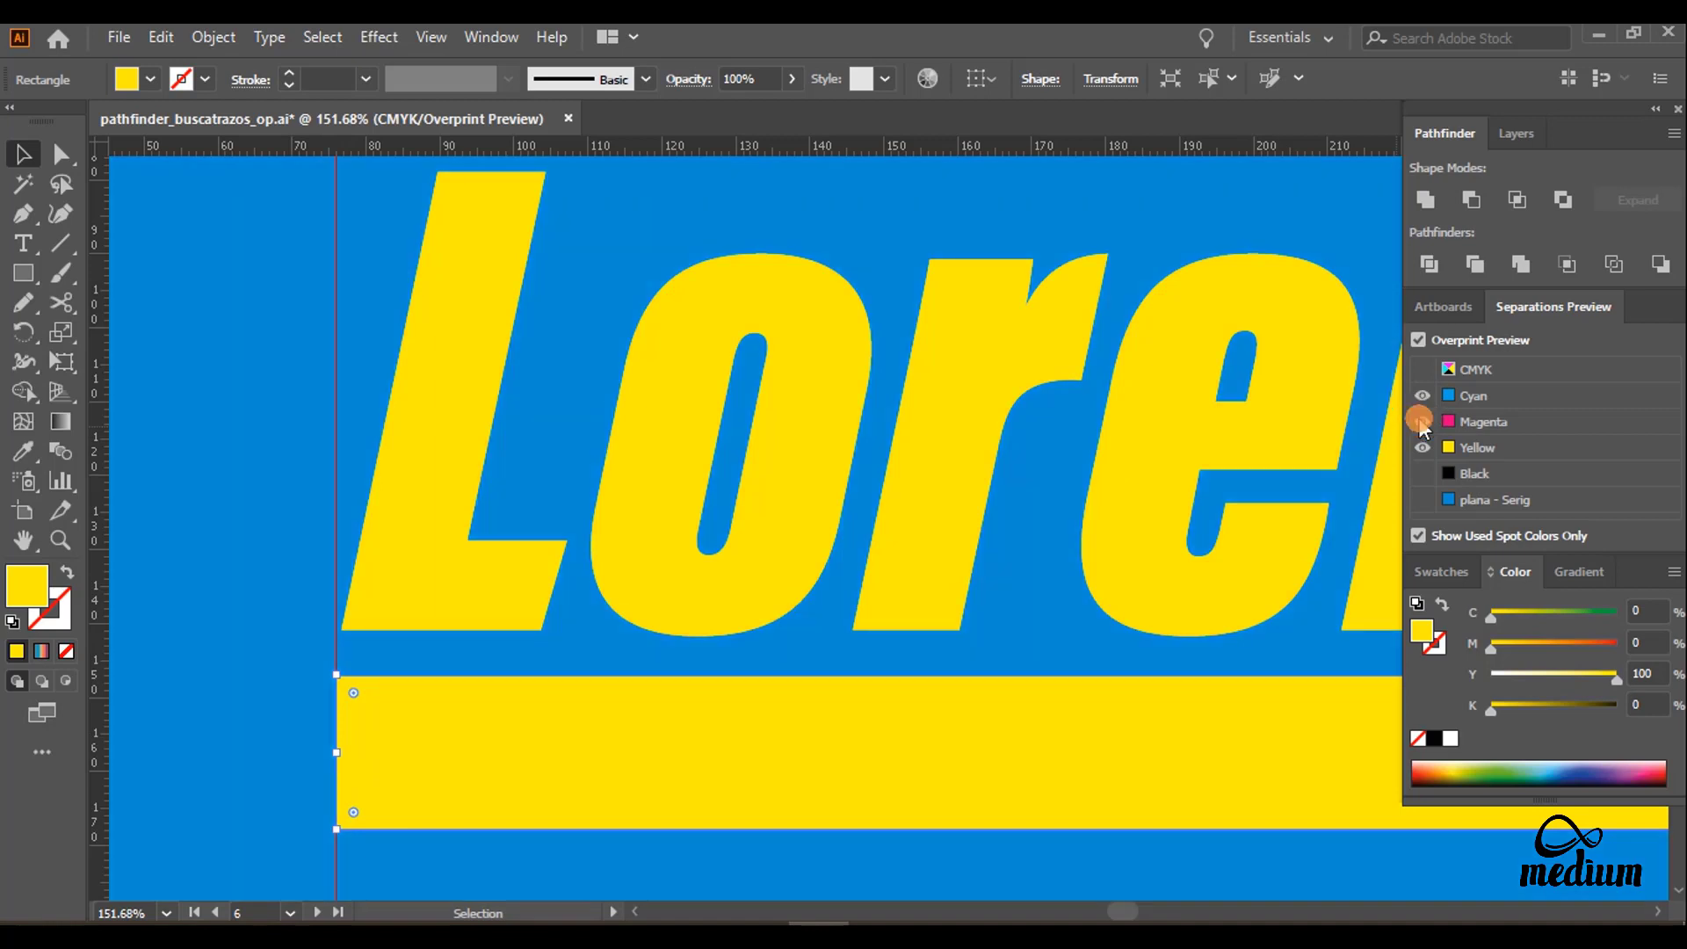
left_click(1422, 447)
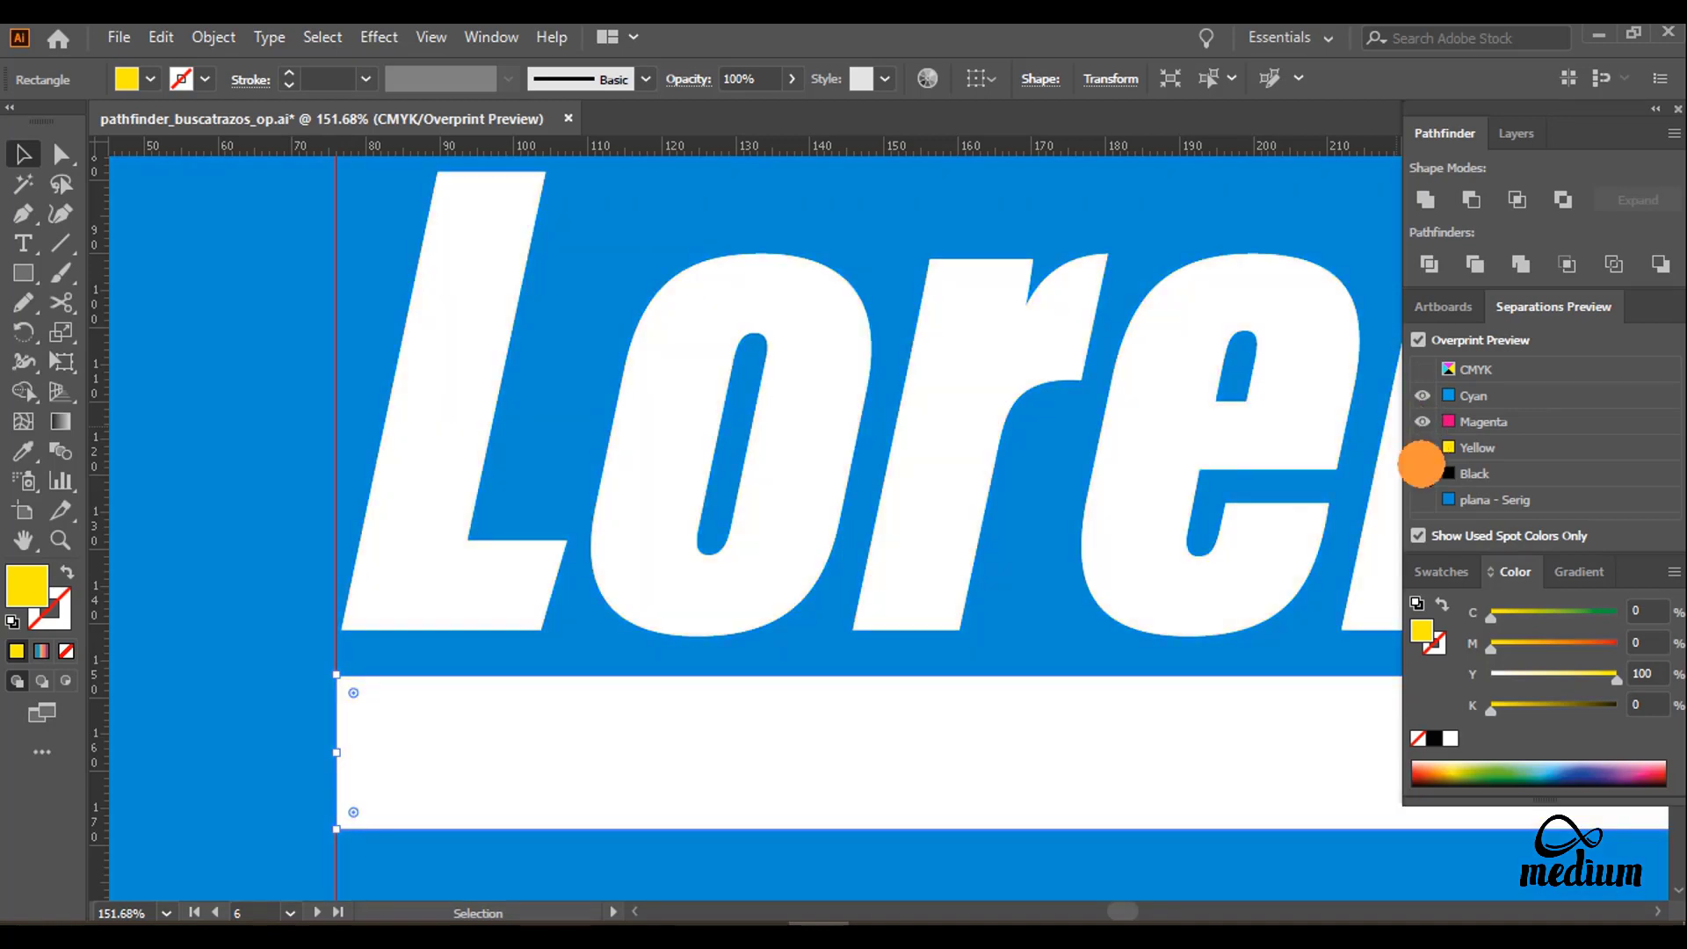
left_click(1422, 447)
left_click(1422, 445)
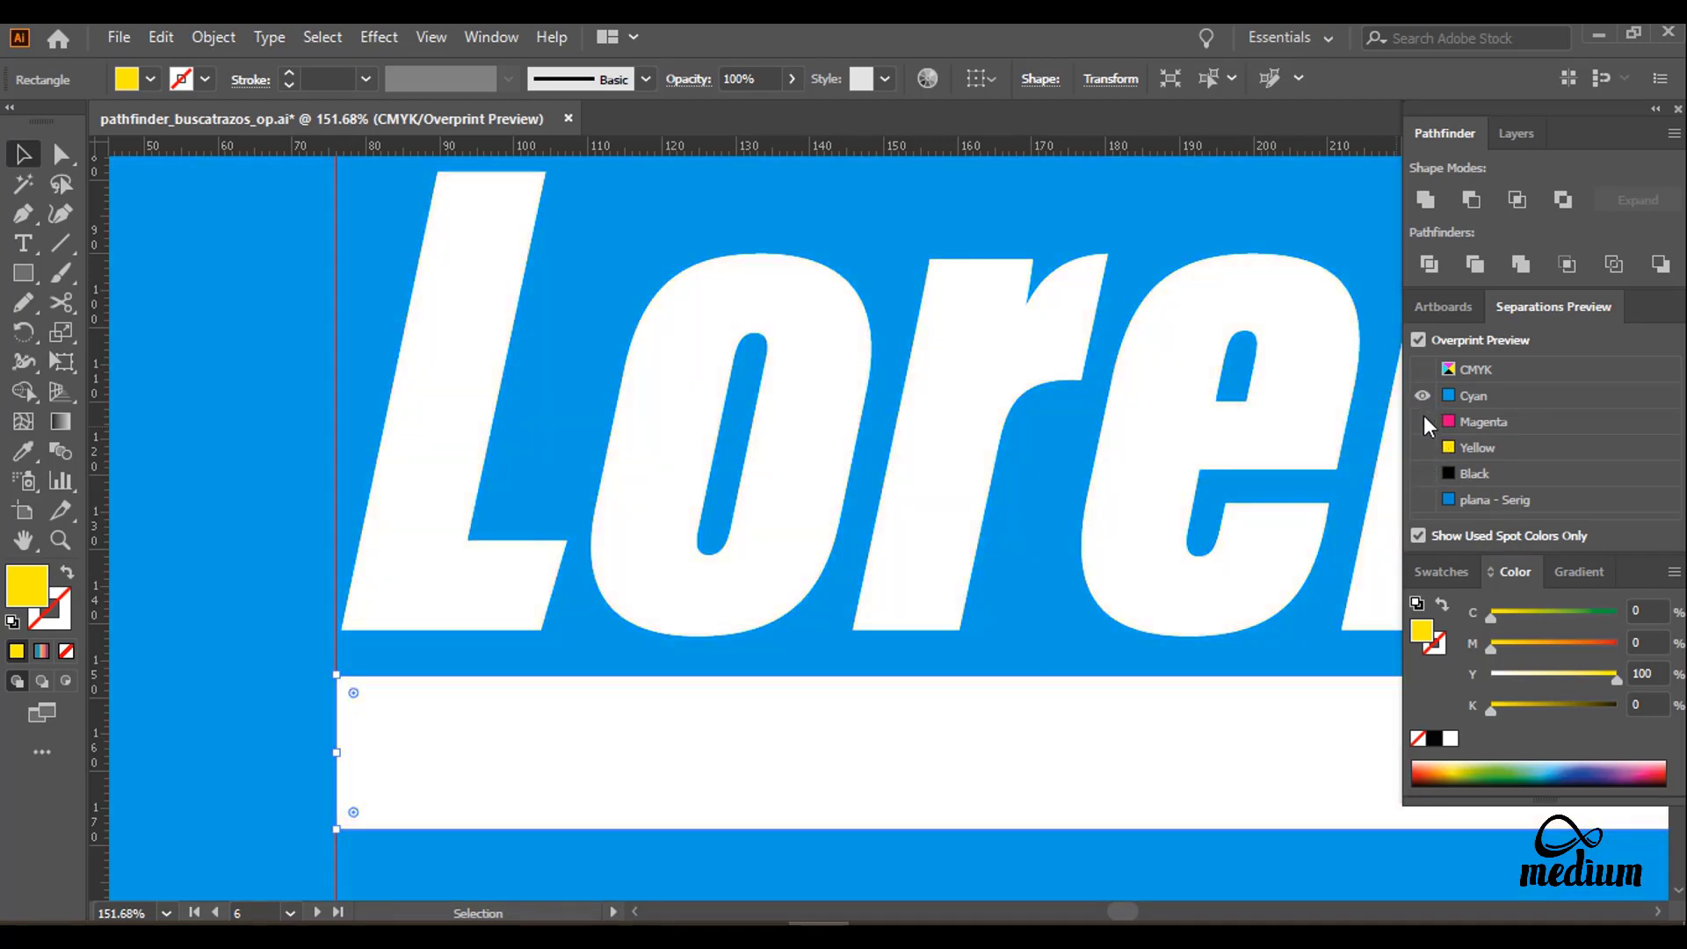
left_click(1422, 420)
left_click(1422, 421)
left_click(1422, 415)
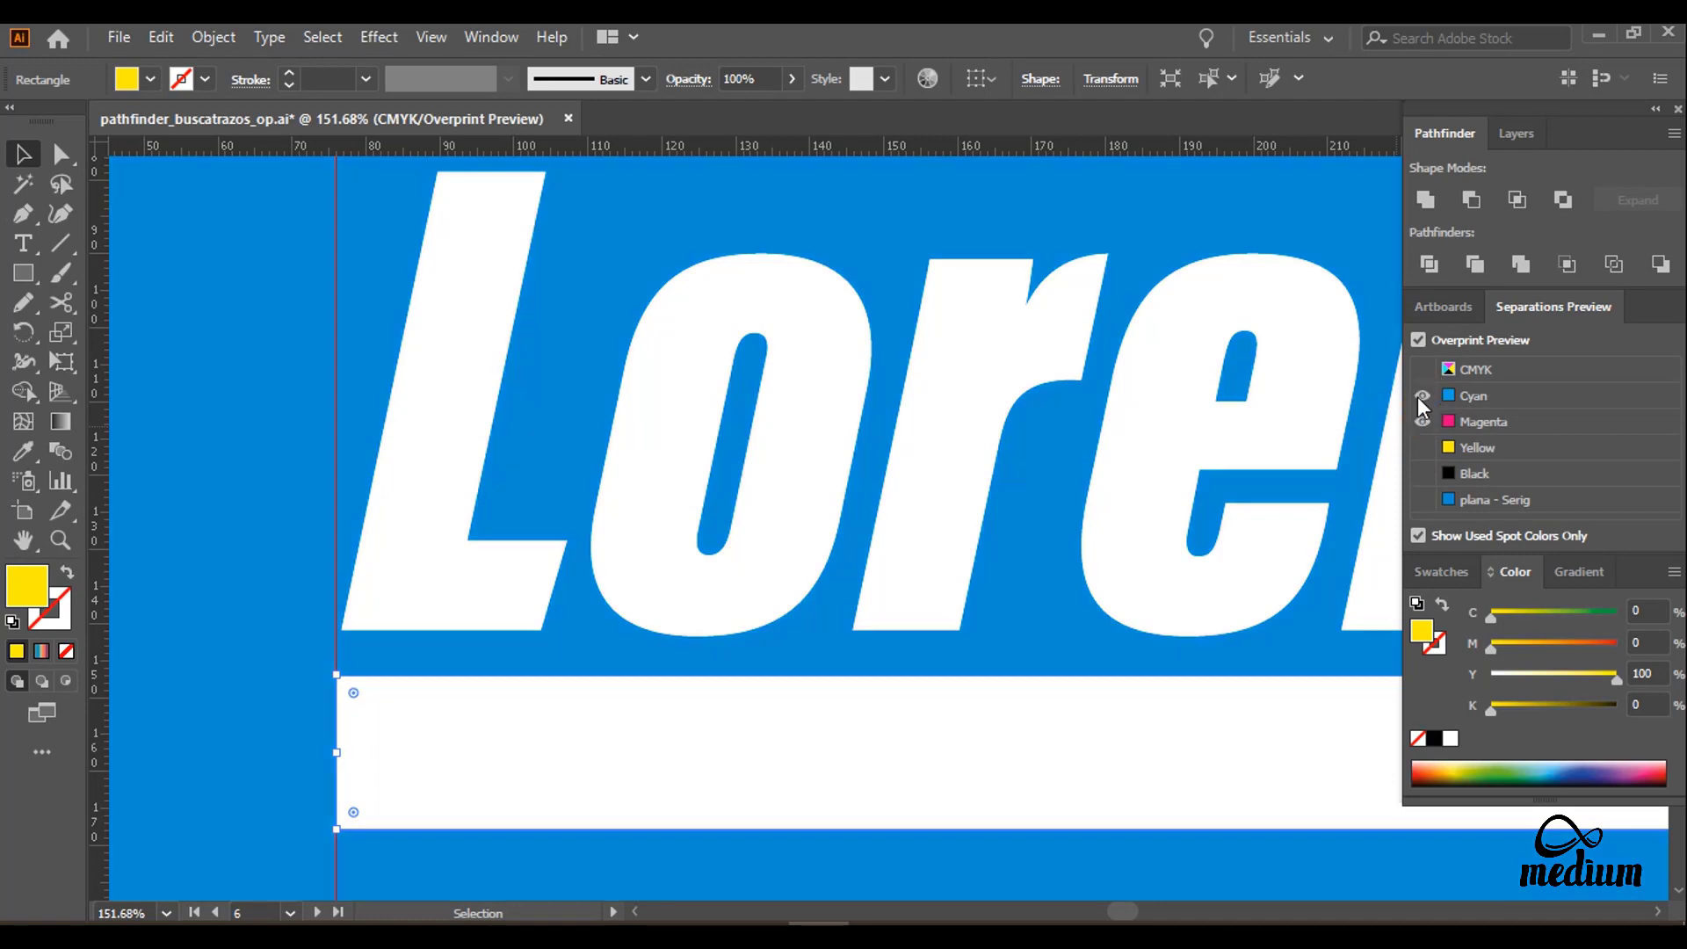
left_click(1417, 397)
left_click(1416, 397)
left_click(1420, 396)
left_click(1417, 340)
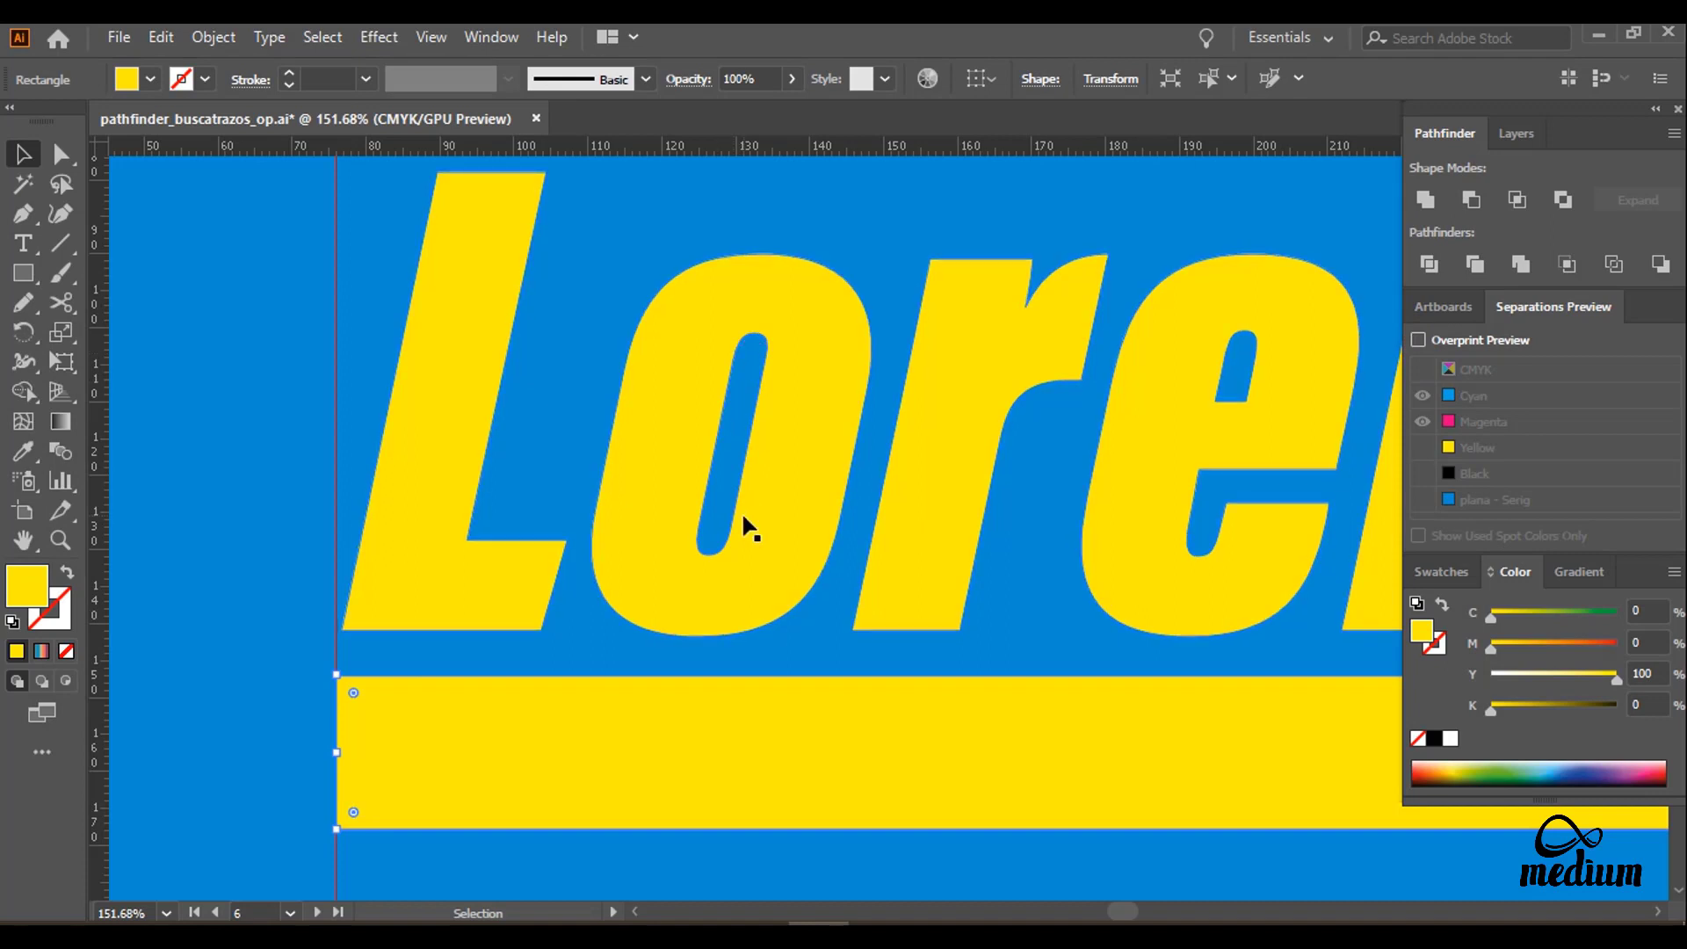
Step: Apply a Pathfinder Trap to the background, text and yellow bar on artboard 6, with thickness 3 points and Traps with Process Color disabled
left_click(1435, 306)
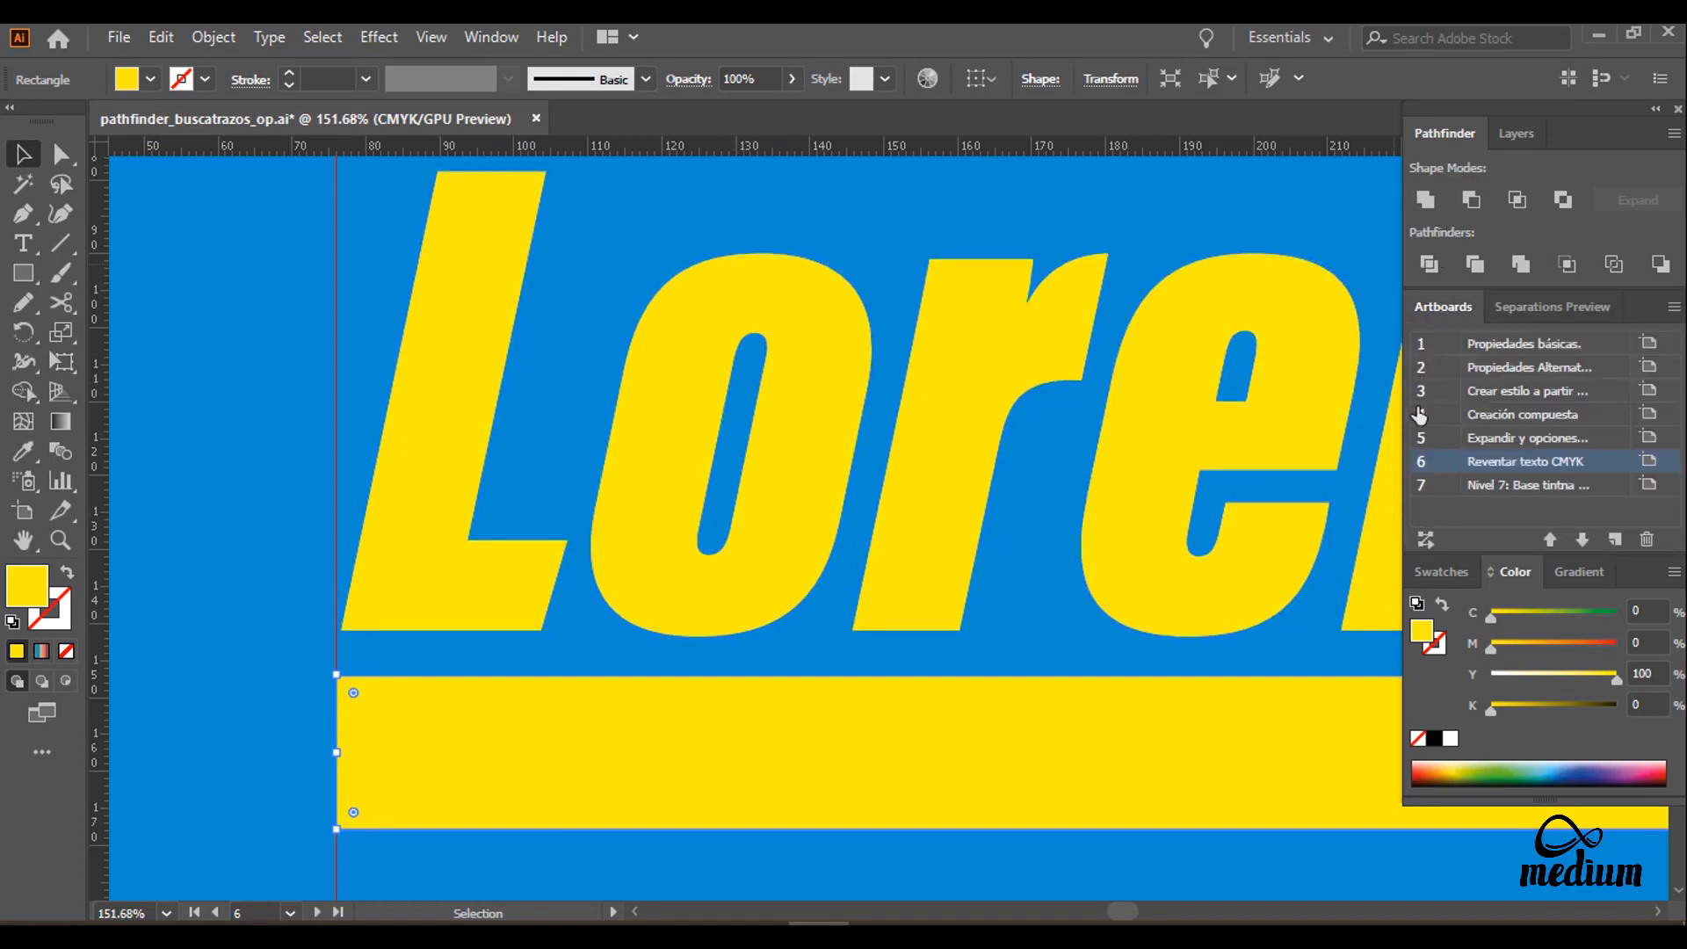
double_click(1421, 461)
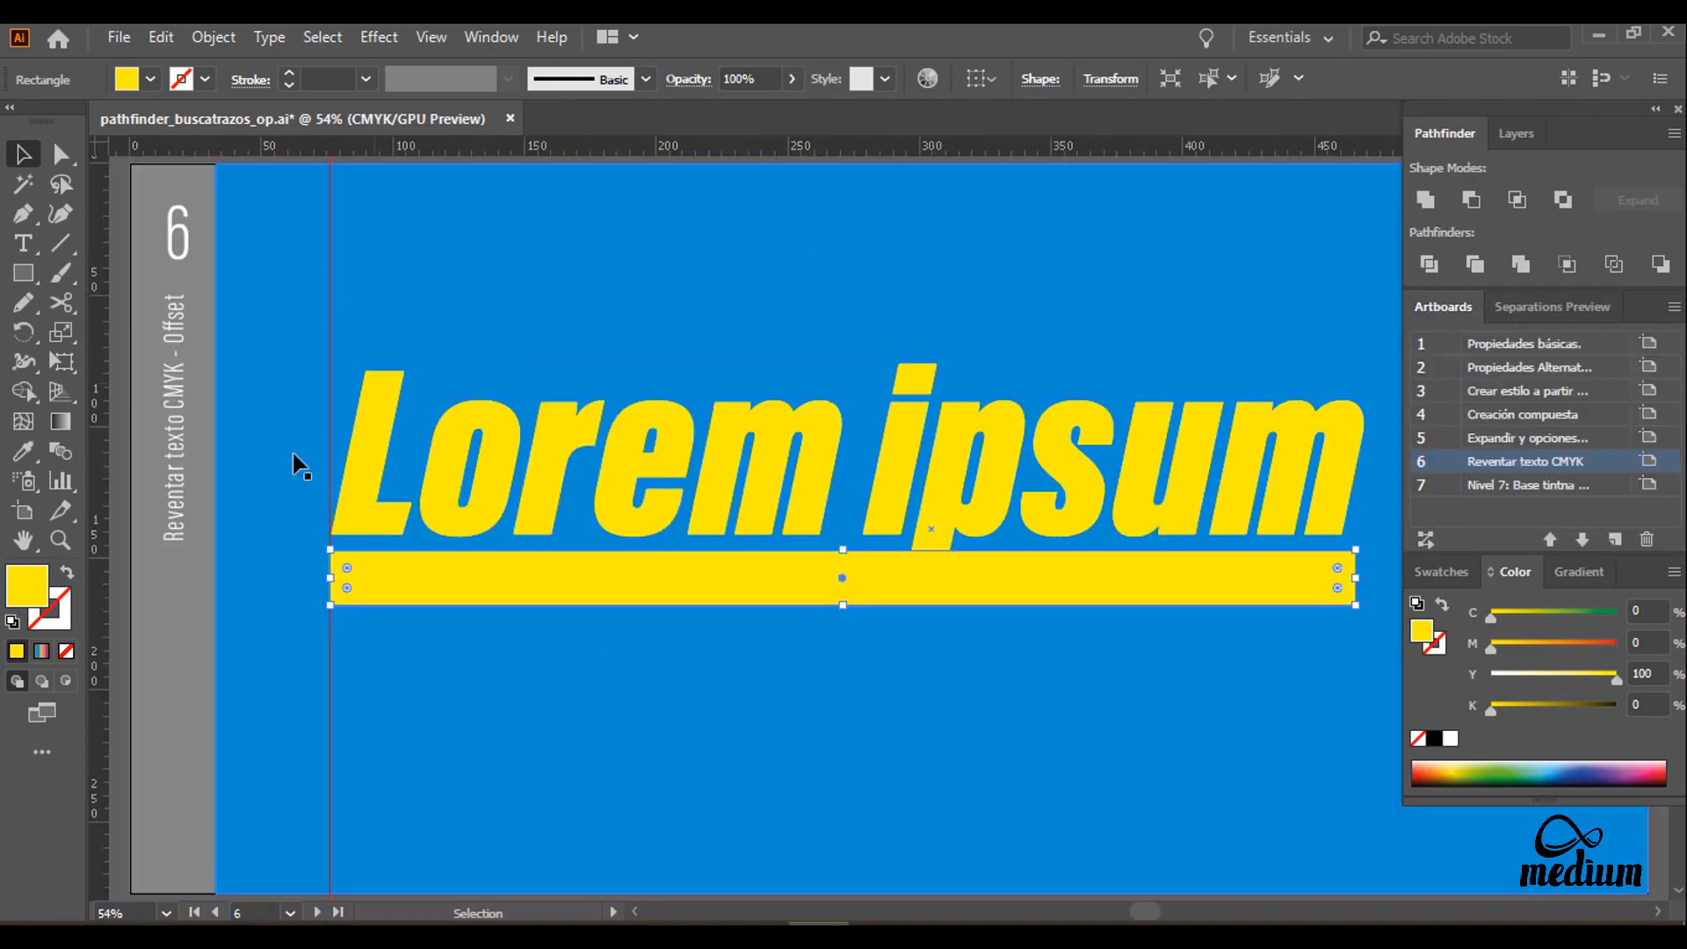
scroll(678, 322, "up", 1)
left_click_drag(512, 177, 933, 715)
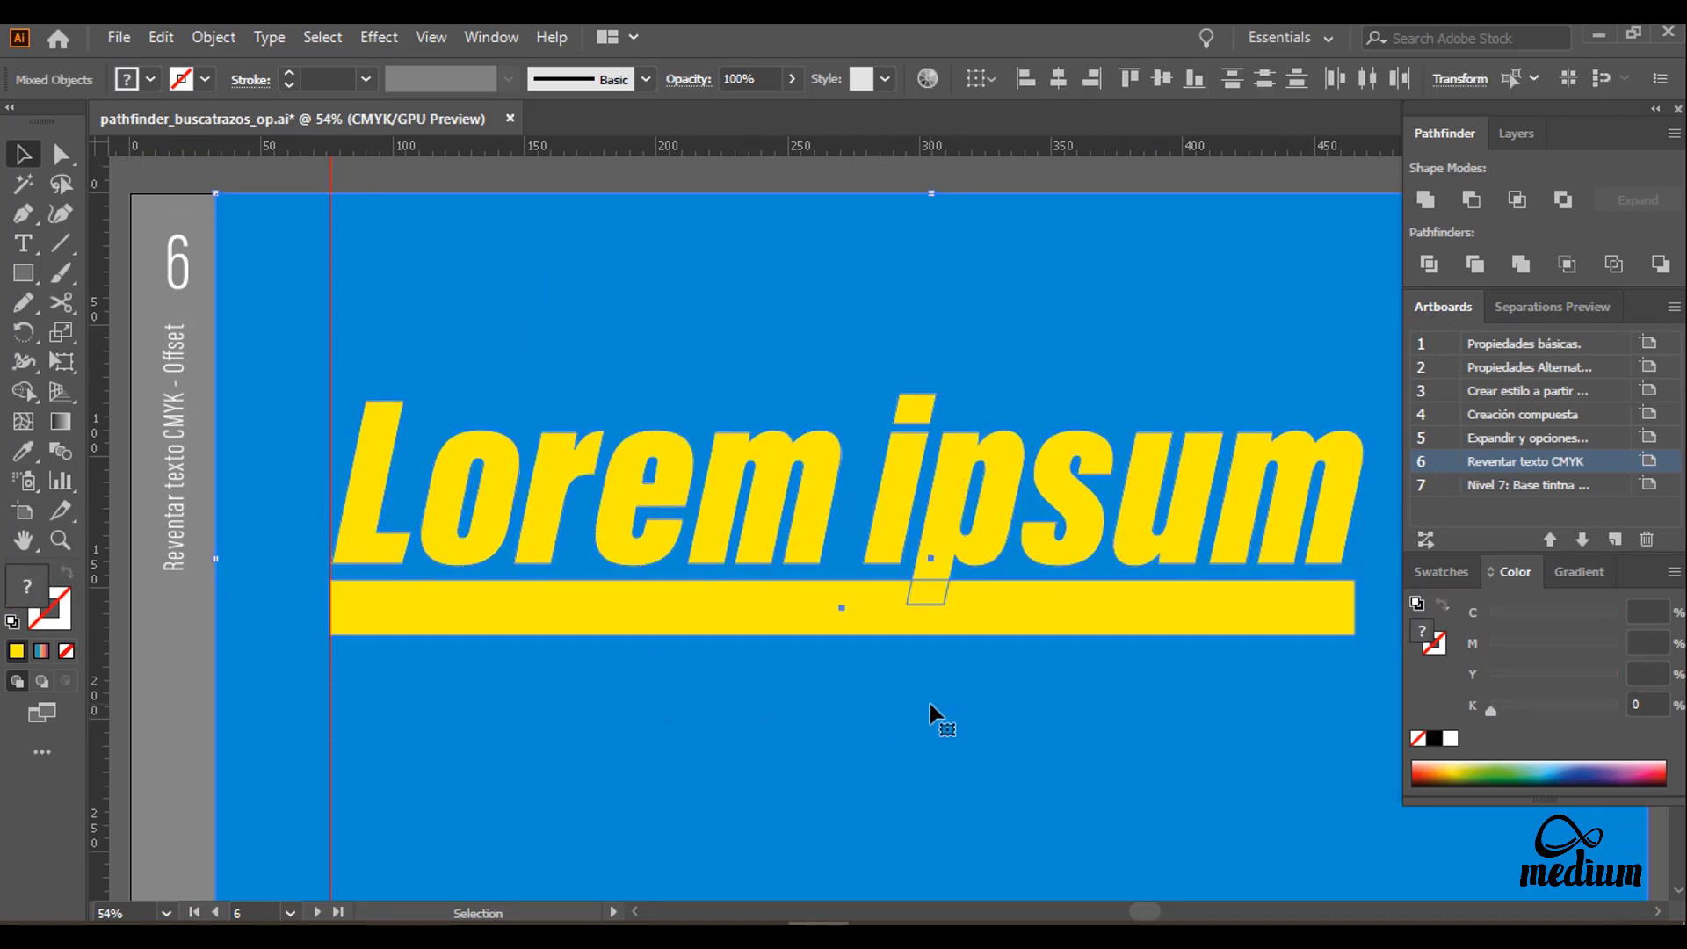
scroll(979, 700, "down", 1)
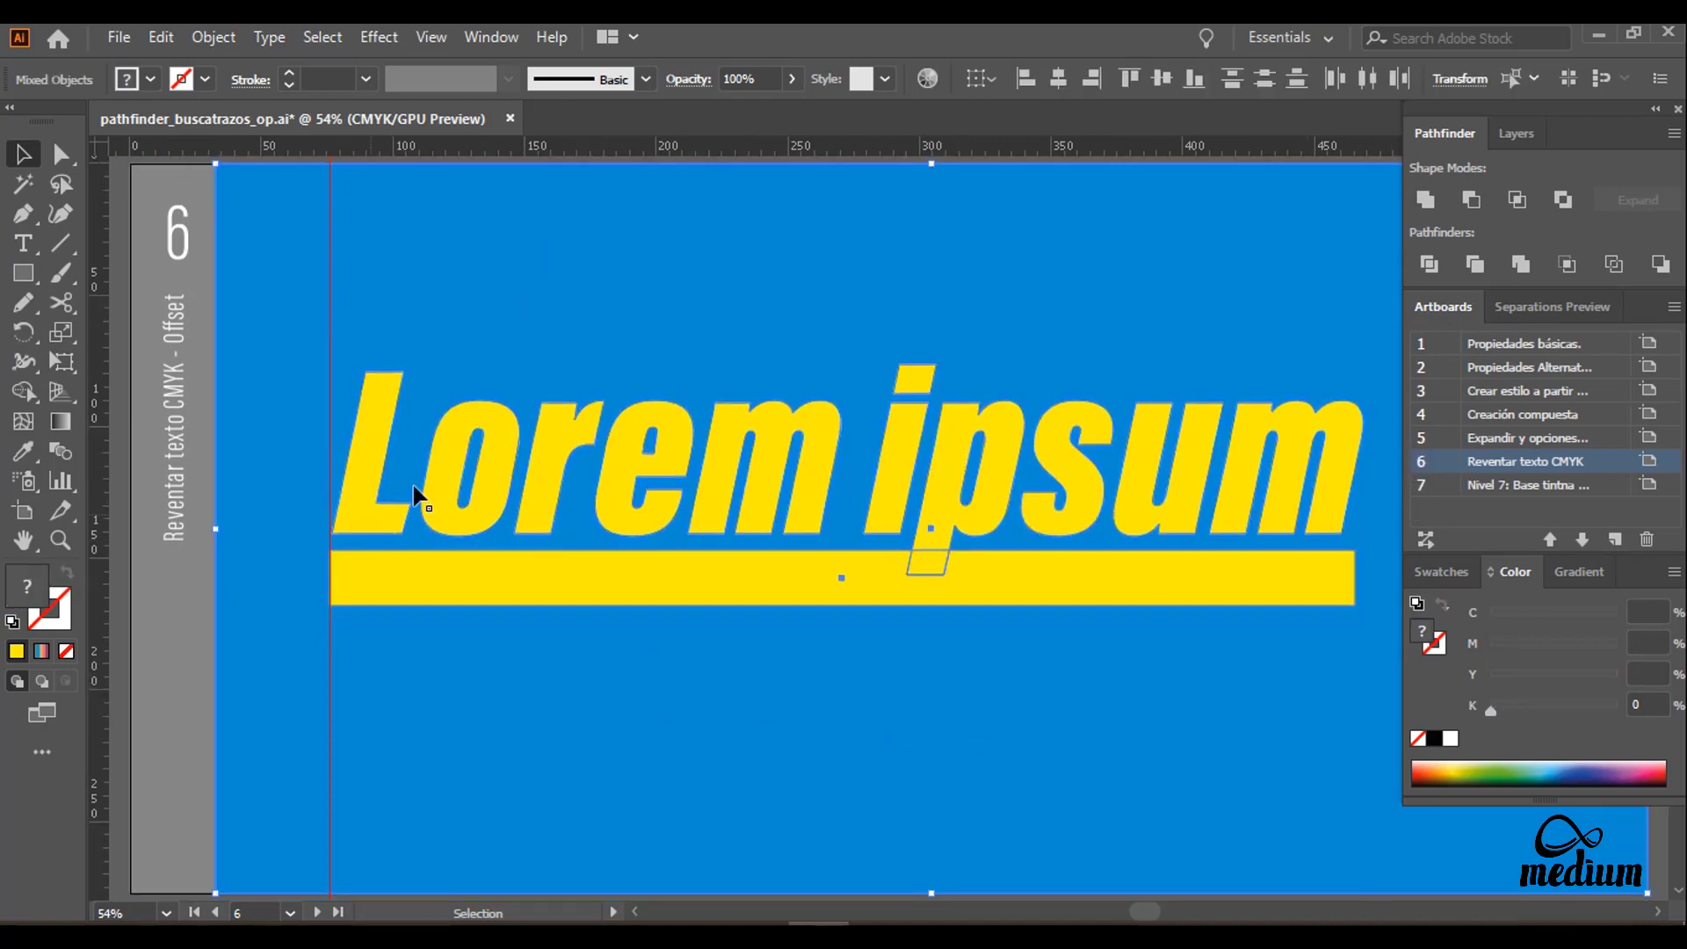
left_click(1670, 136)
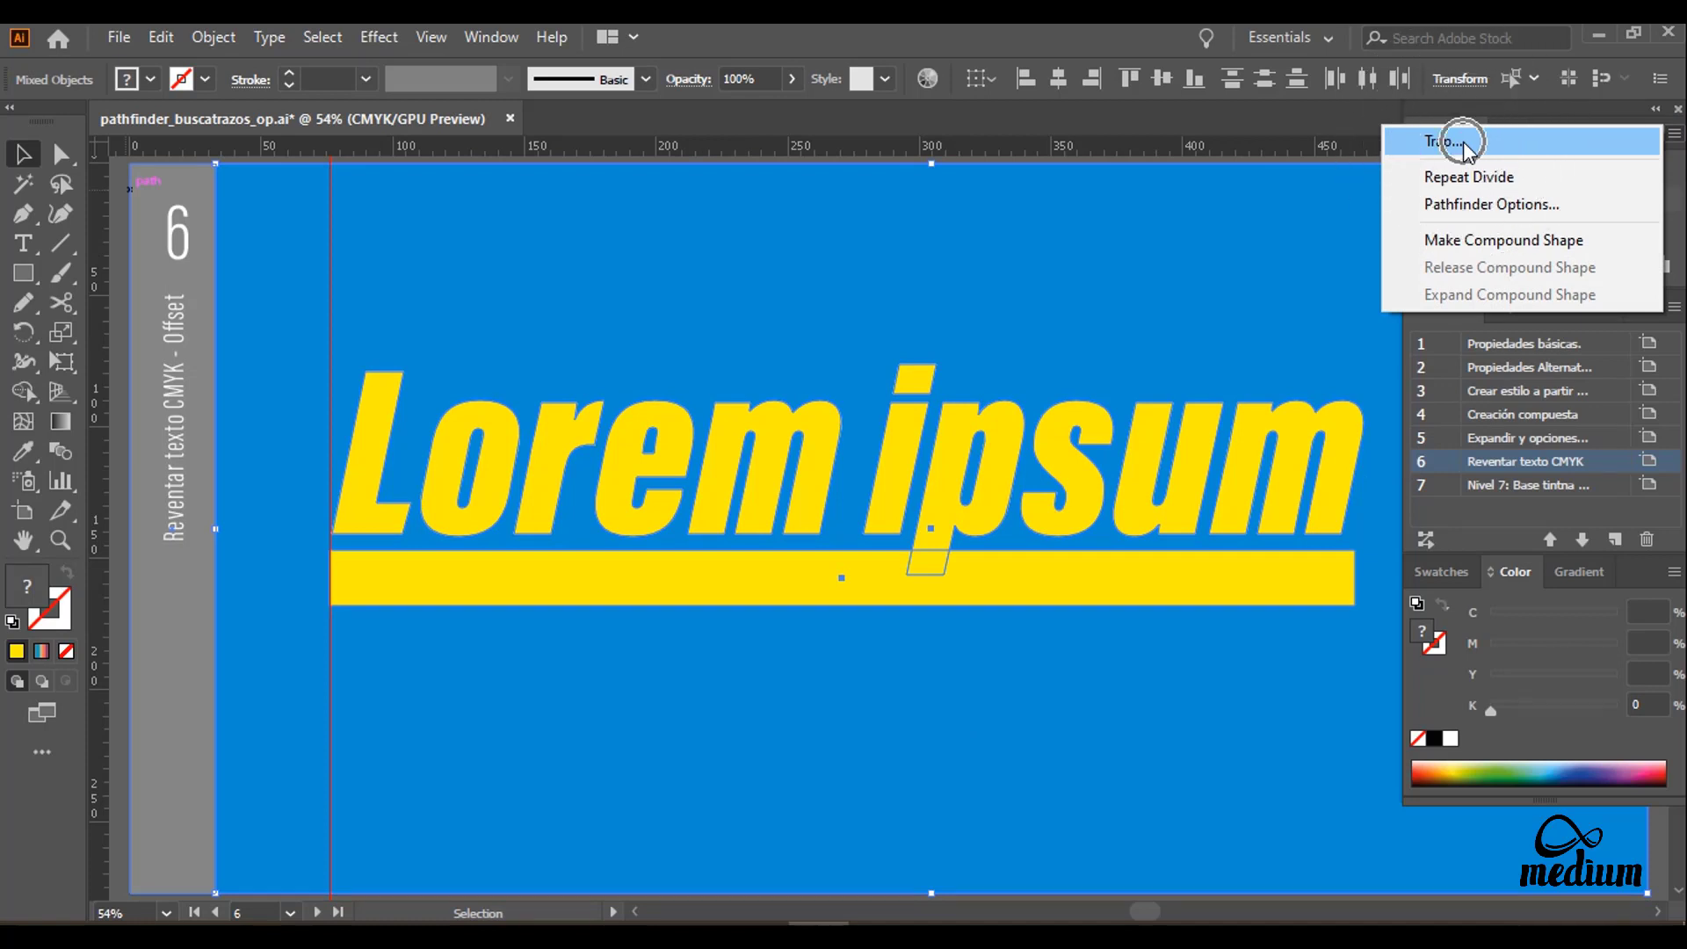
left_click(1463, 140)
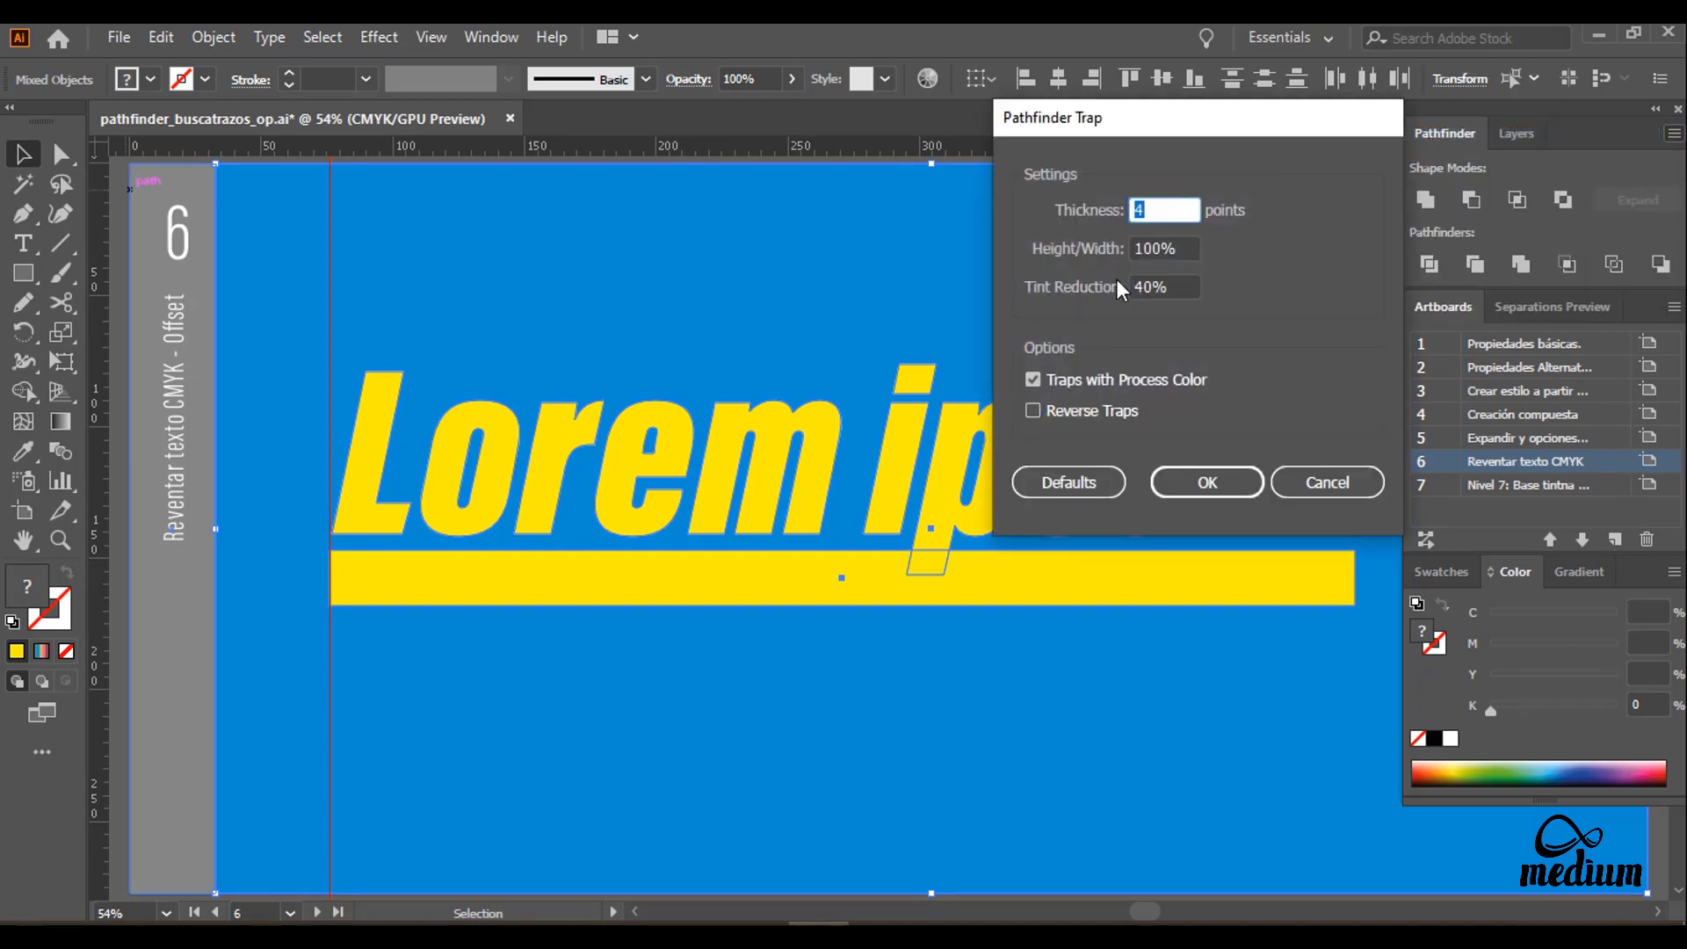
left_click_drag(1167, 204, 1105, 210)
left_click(1104, 215)
type("3")
left_click(1035, 378)
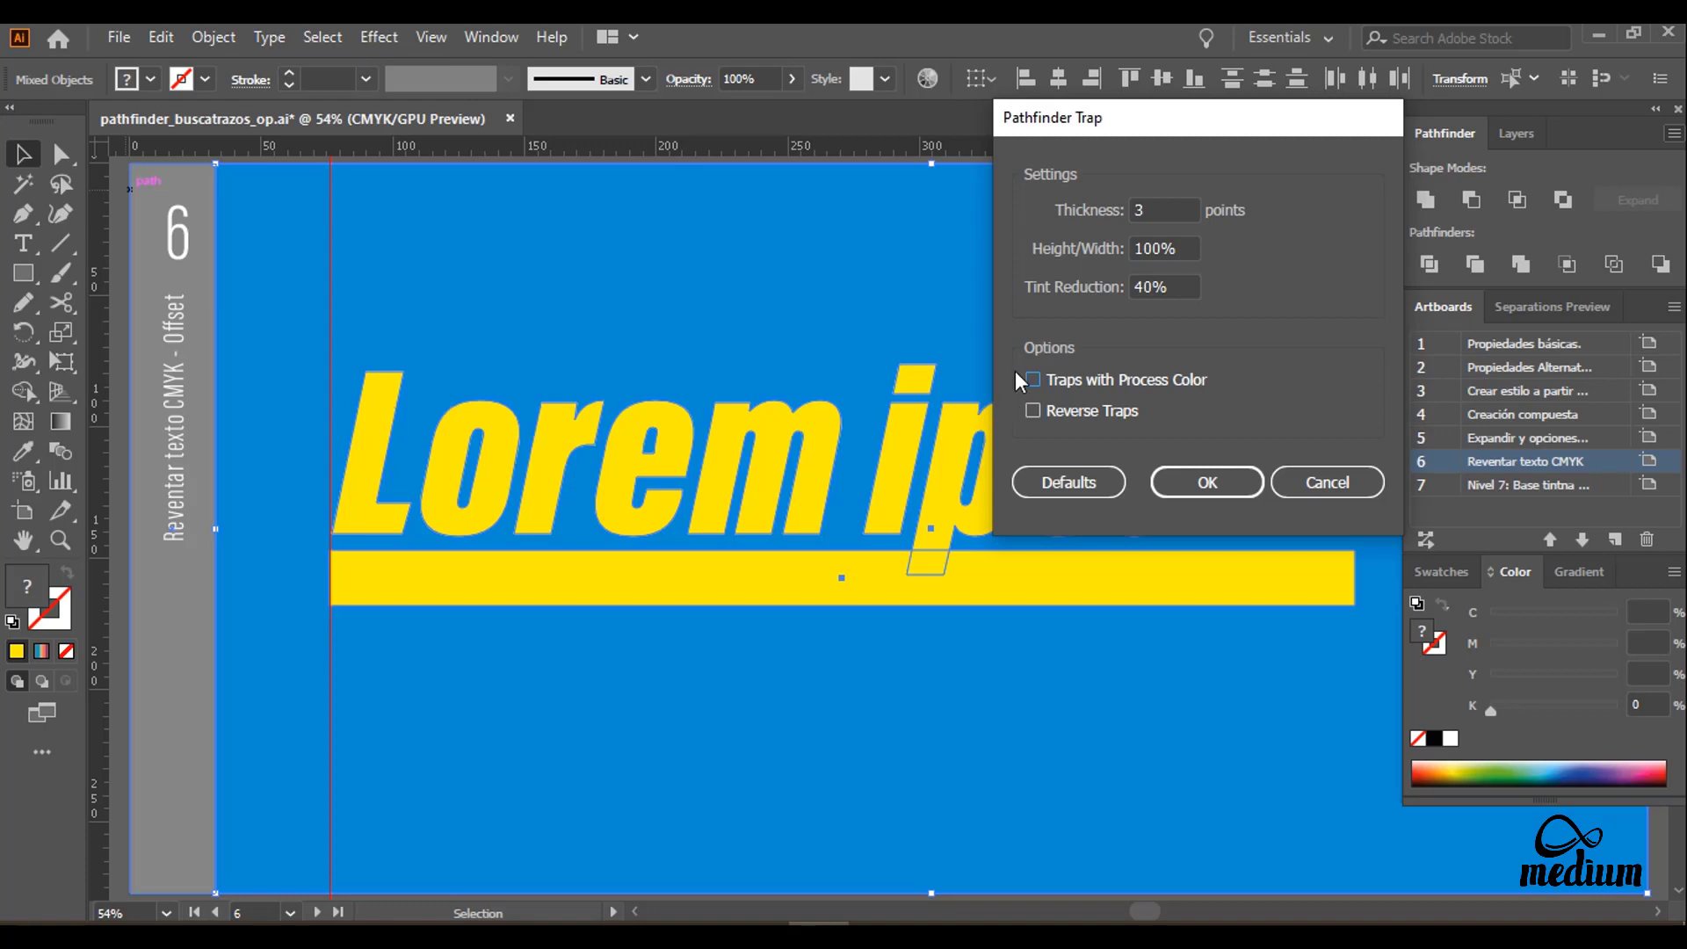
left_click(1230, 487)
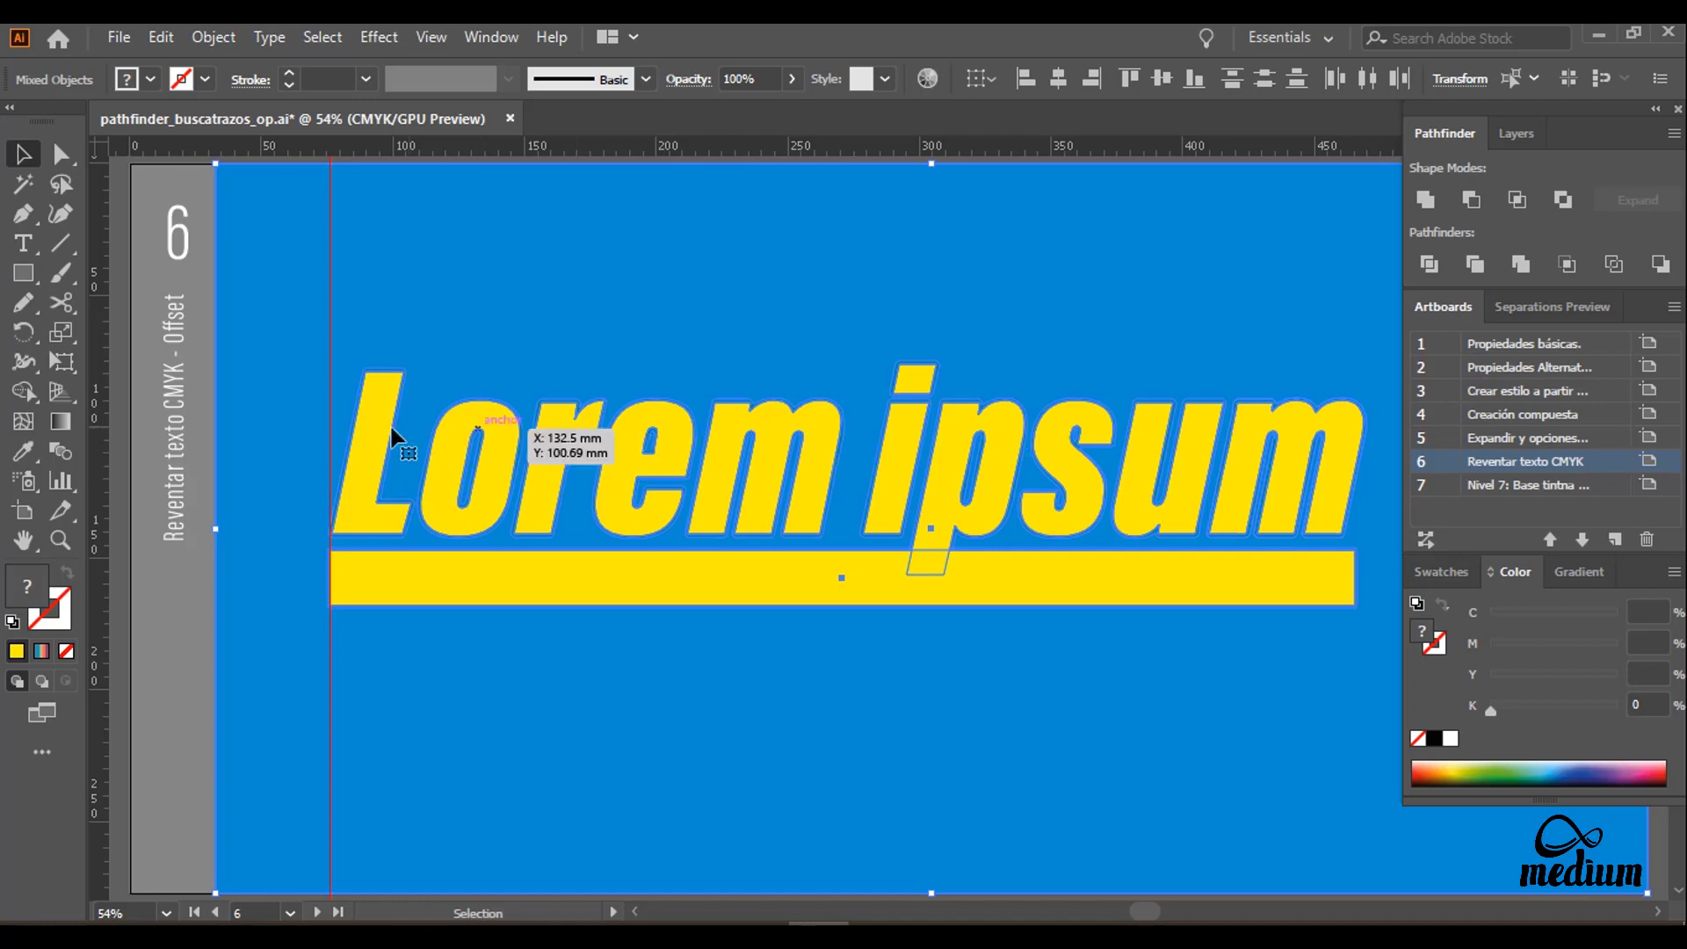
Step: Shift the vertical guide slightly left at the trapped bar's left edge and deselect the guide
key("z")
left_click_drag(320, 534, 647, 572)
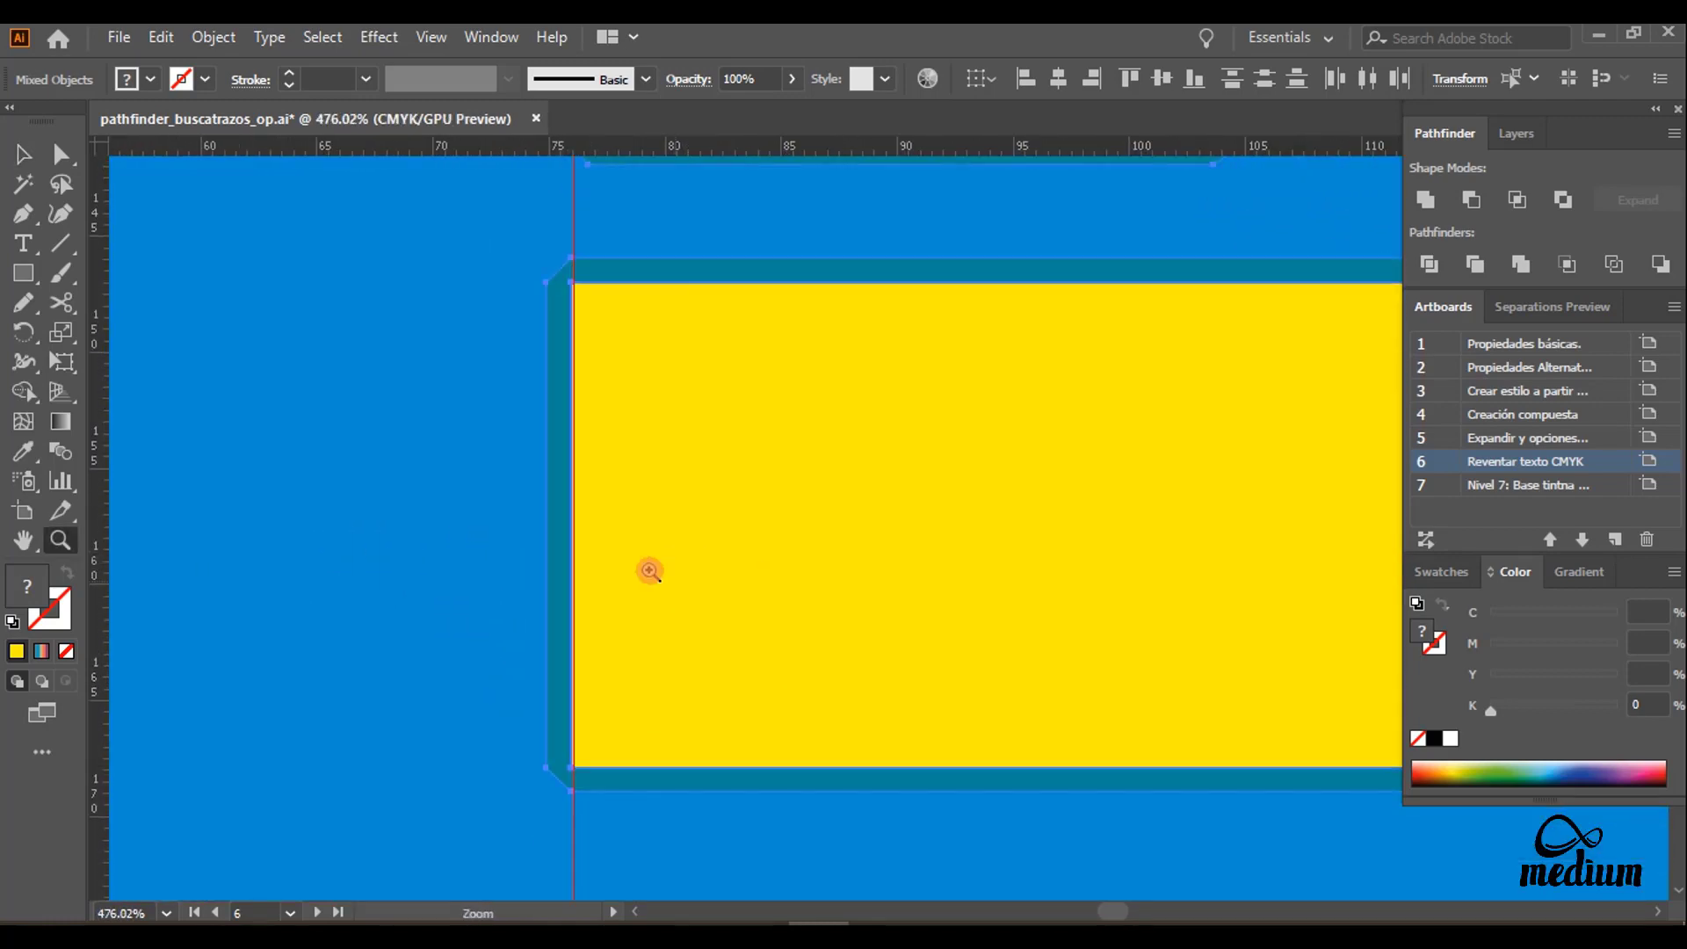
key("v")
left_click_drag(576, 216, 569, 230)
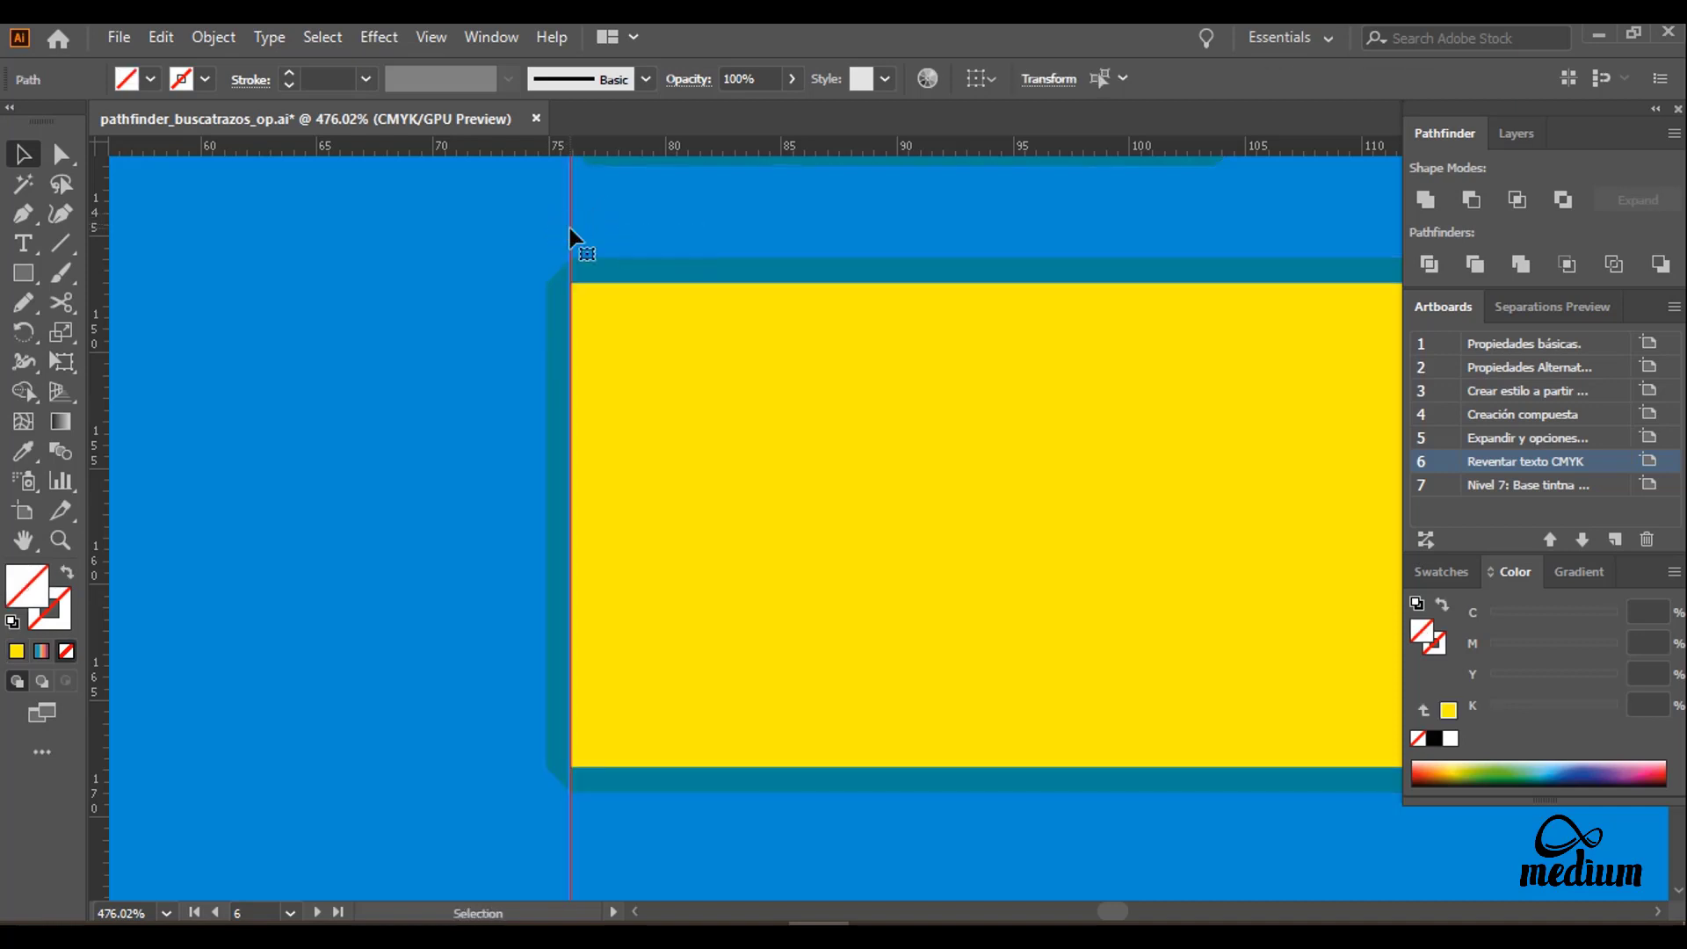
left_click(656, 429)
left_click(838, 407)
Step: Turn on overprint preview and compare the cyan and magenta plates around the trapped bar
left_click(1524, 321)
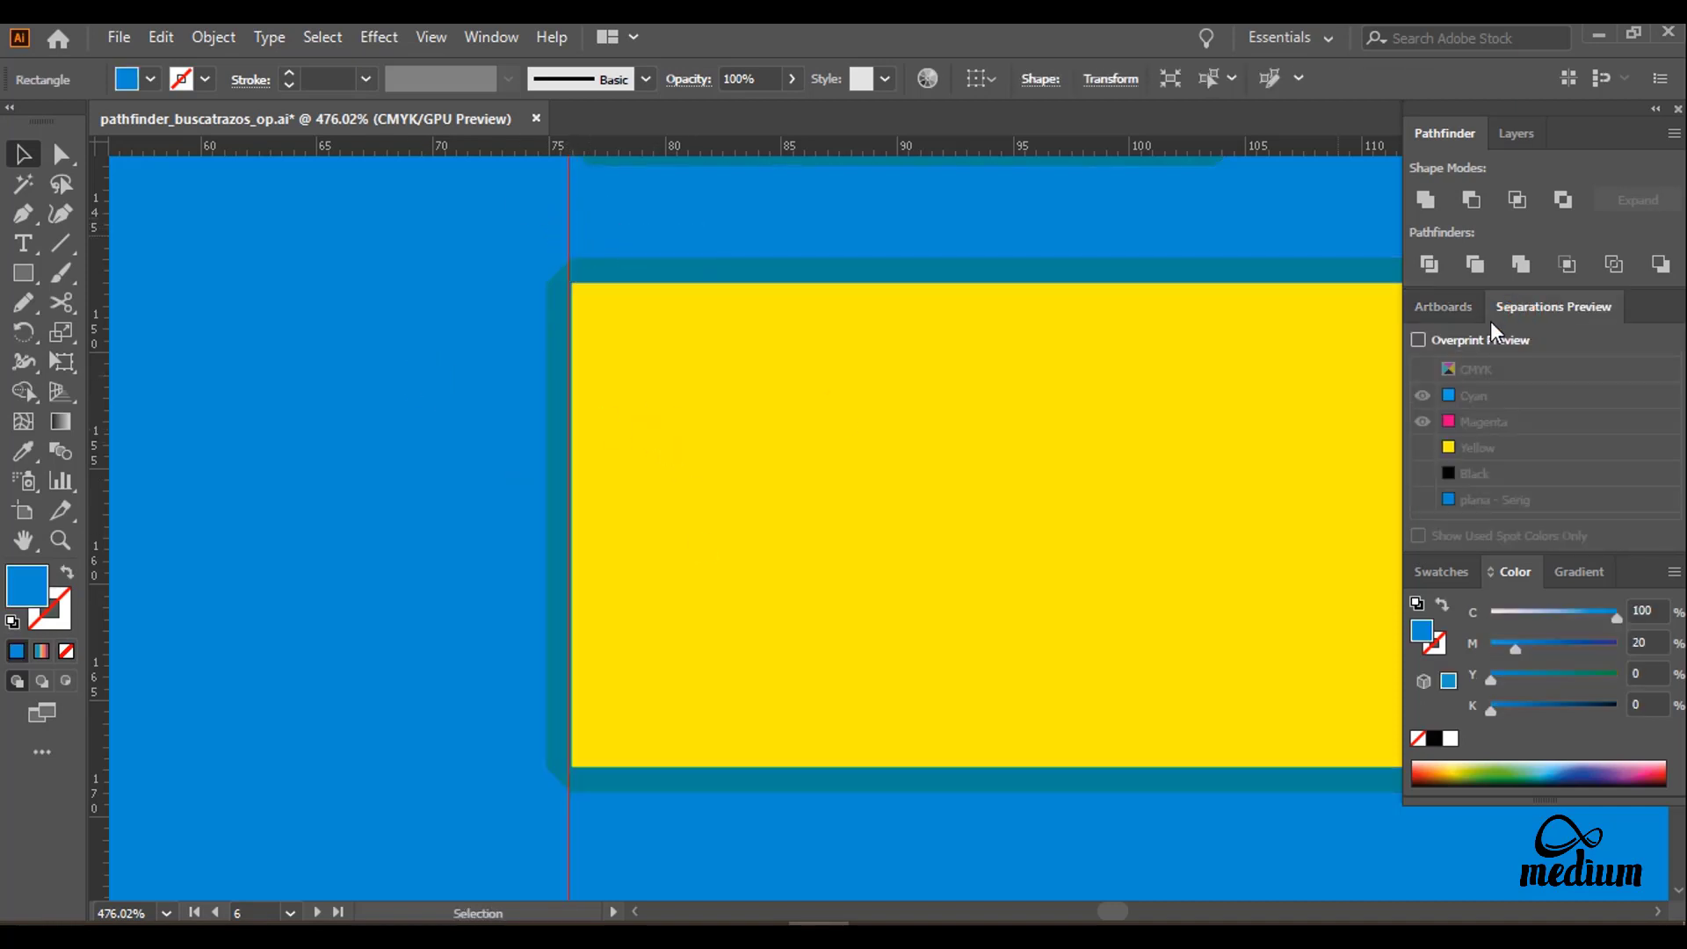
left_click(1417, 340)
left_click(1422, 422)
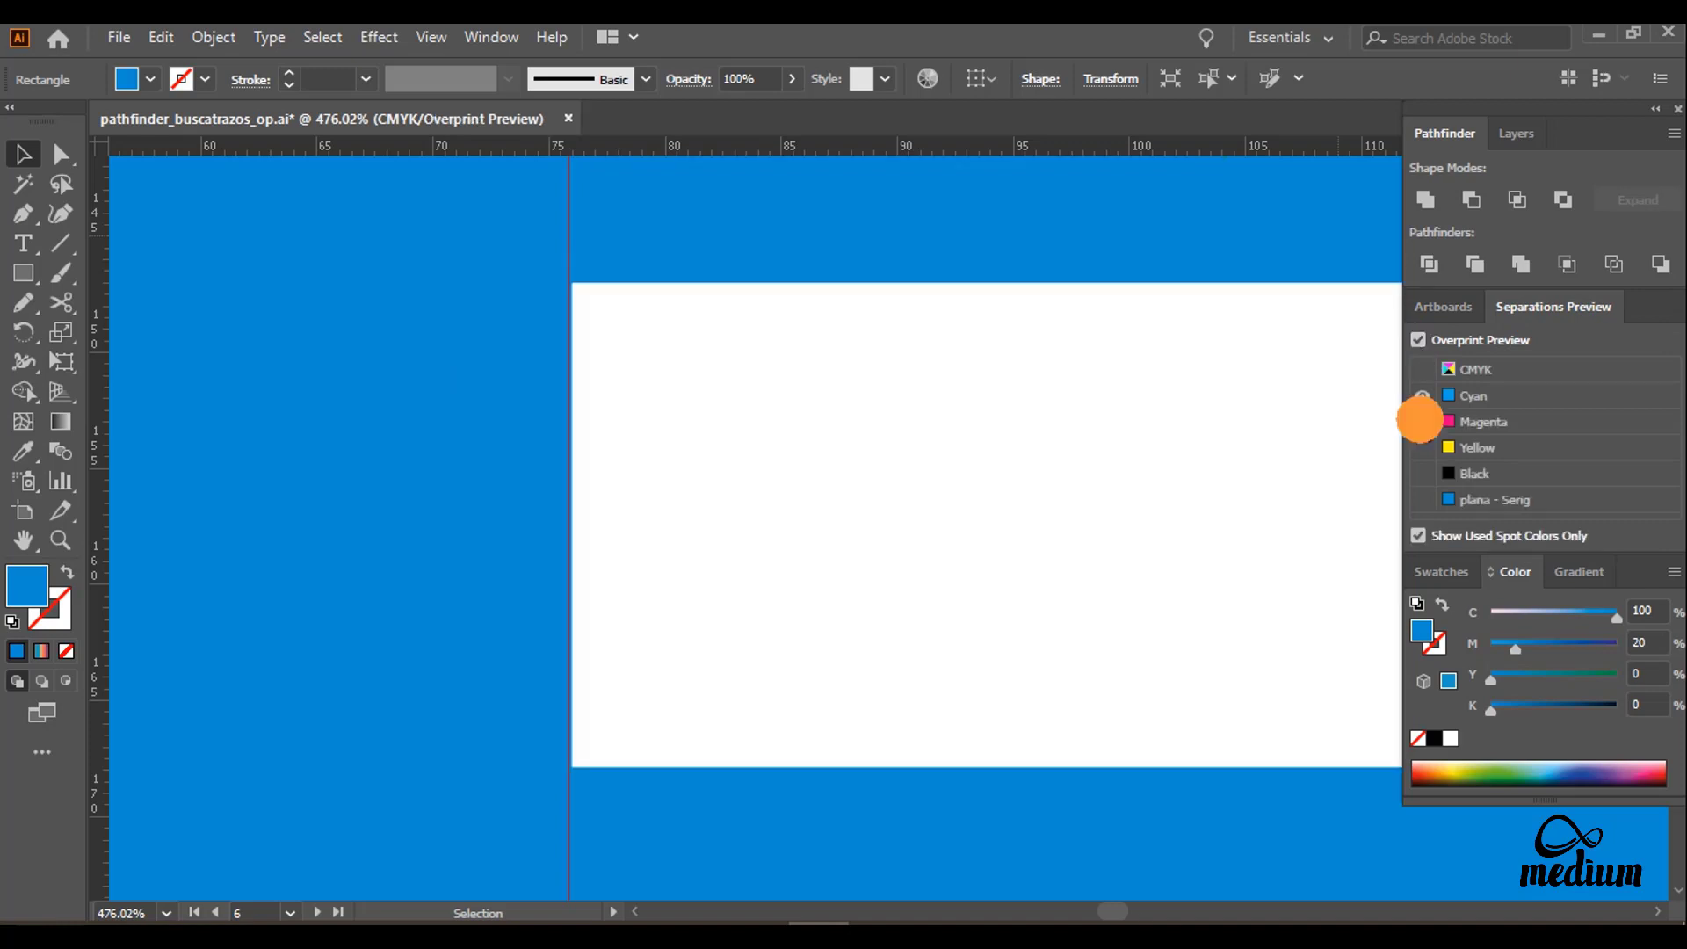
left_click(1421, 421)
left_click(1421, 396)
left_click(1422, 396)
Step: Inspect the bar's trap on the yellow plate alone, and return to the normal preview with cyan and magenta shown again
left_click(1421, 448)
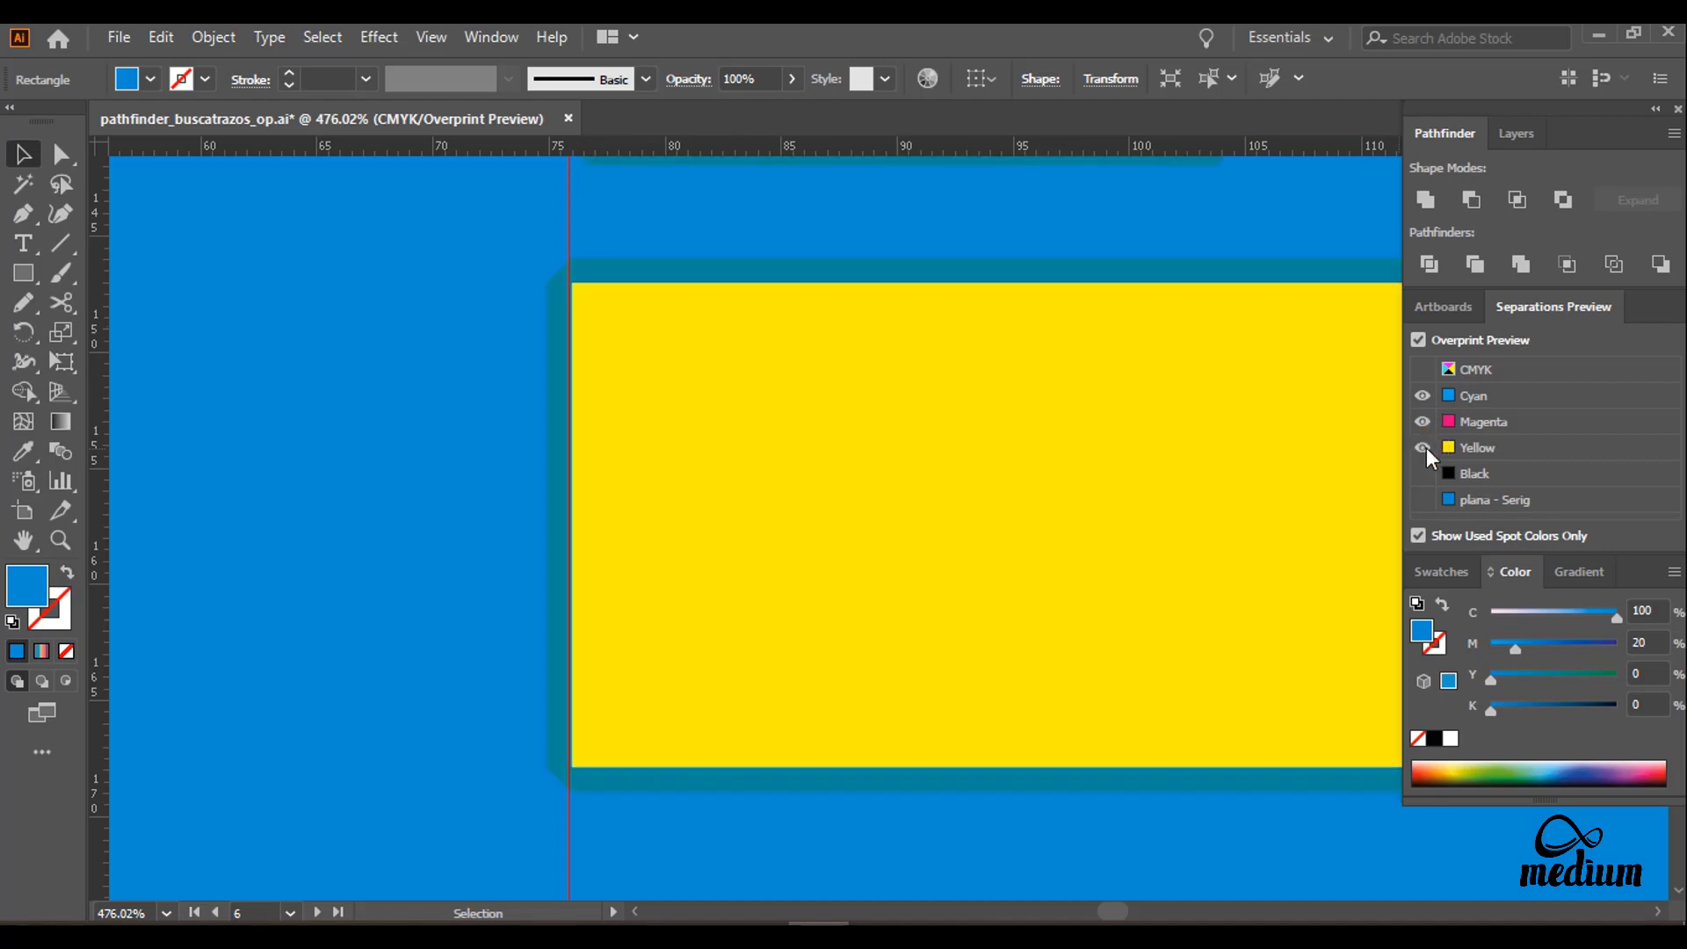
left_click(1421, 421)
left_click(1421, 396)
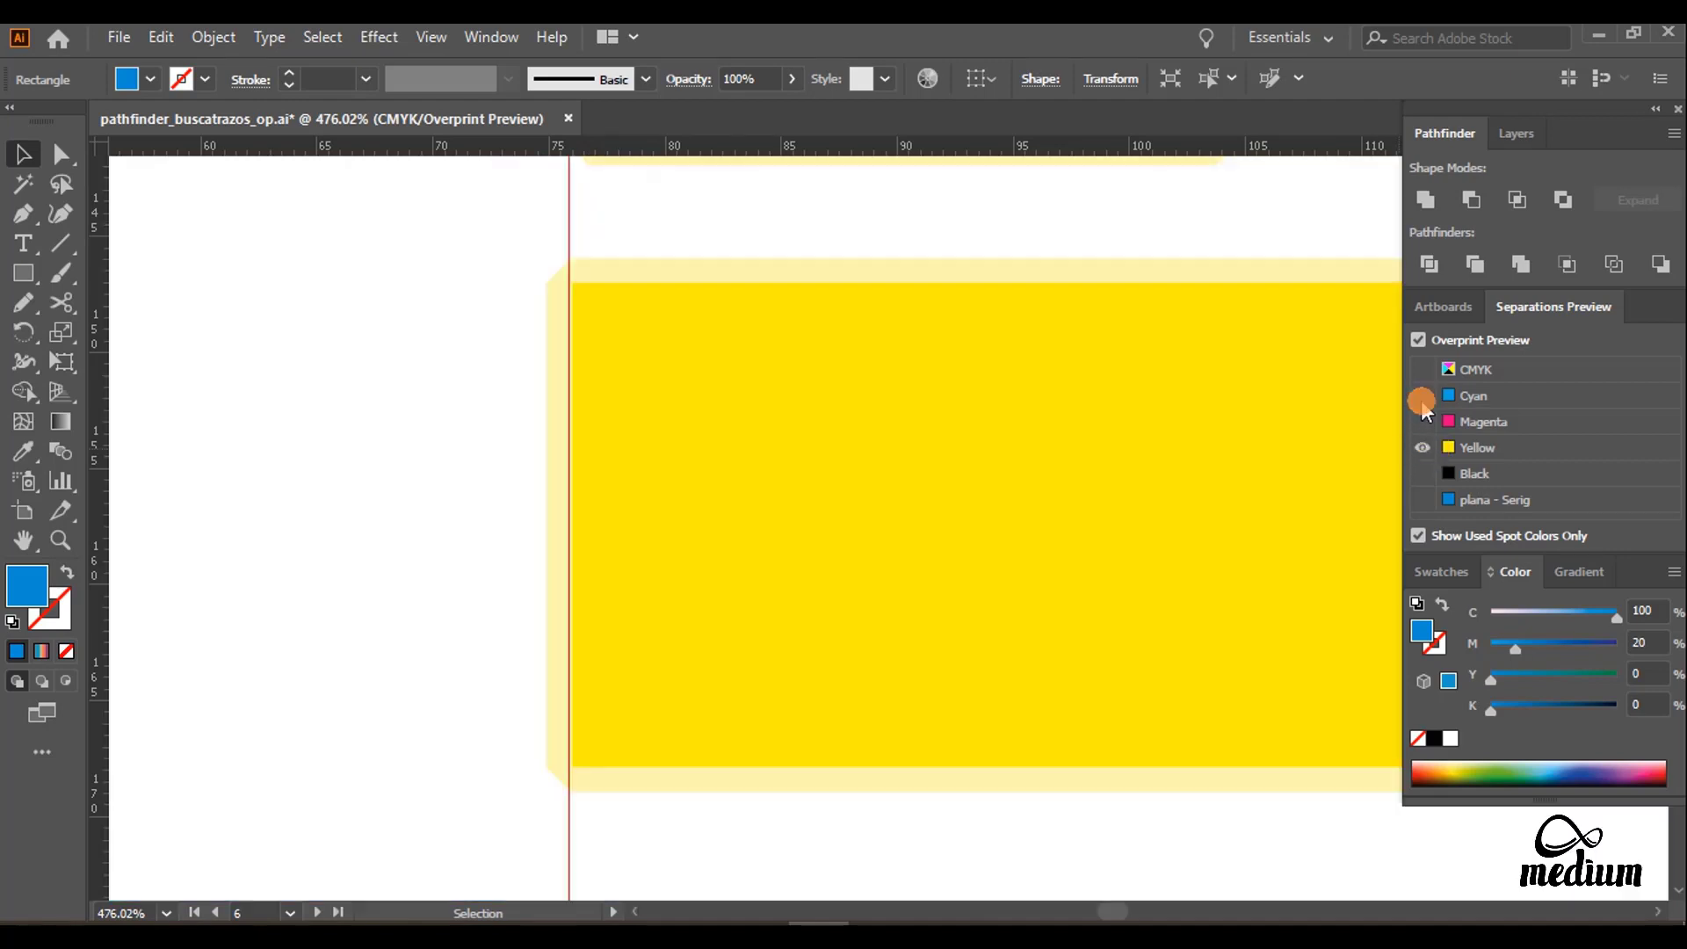
left_click(554, 315)
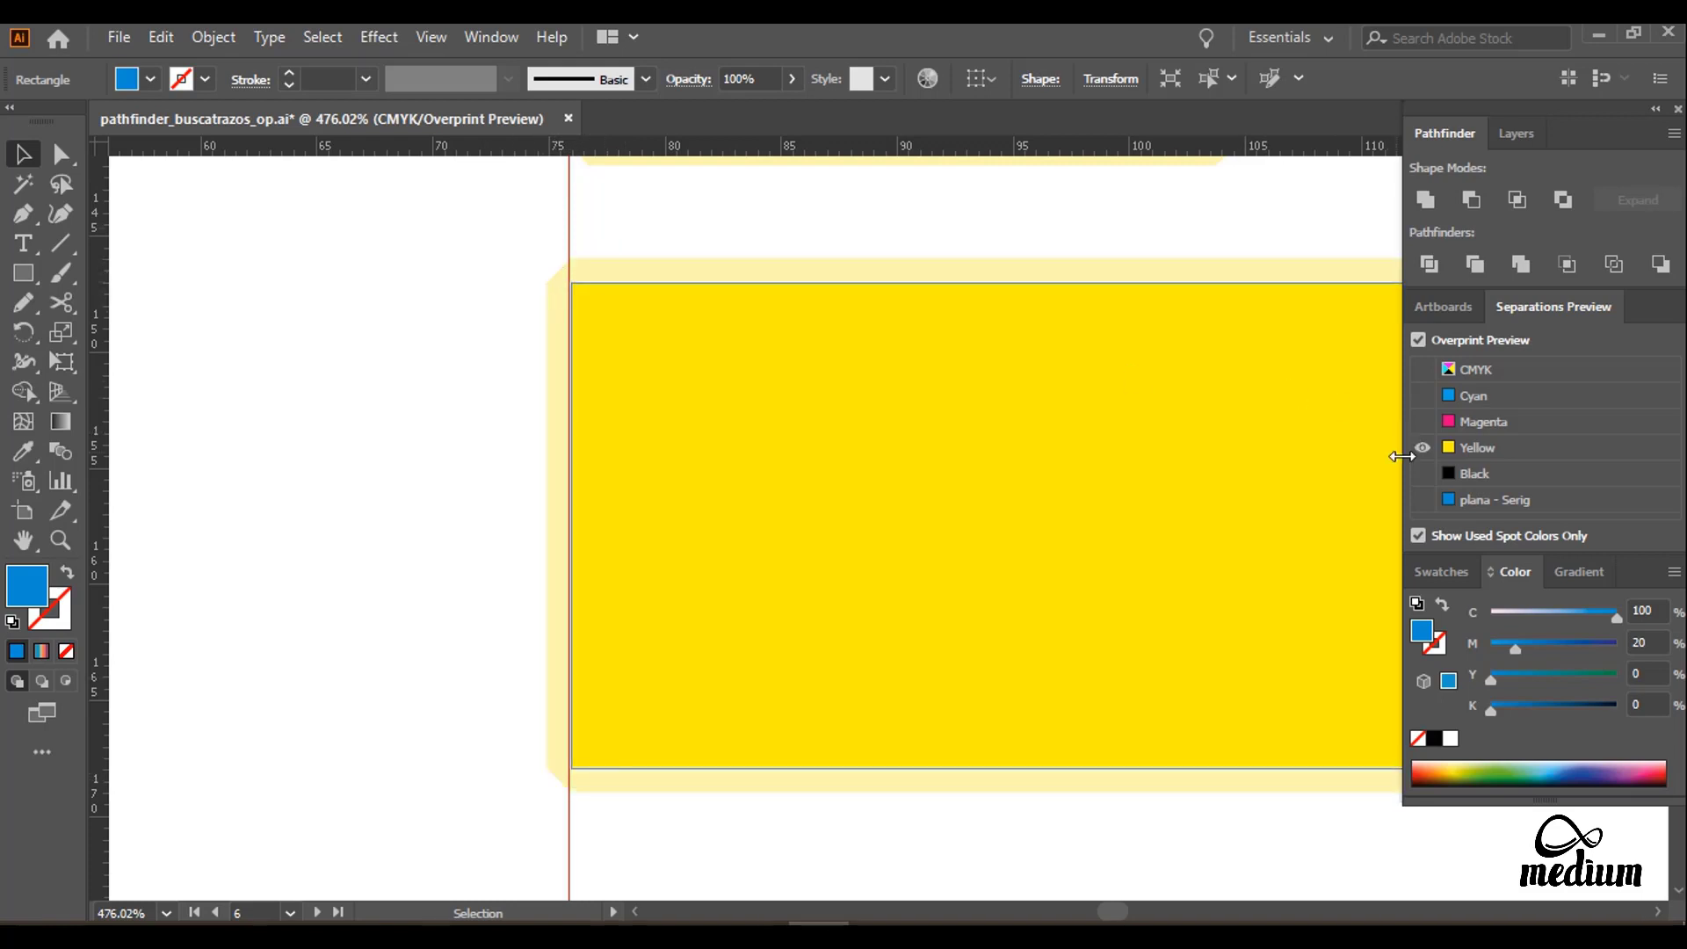
left_click(1416, 420)
left_click(1422, 397)
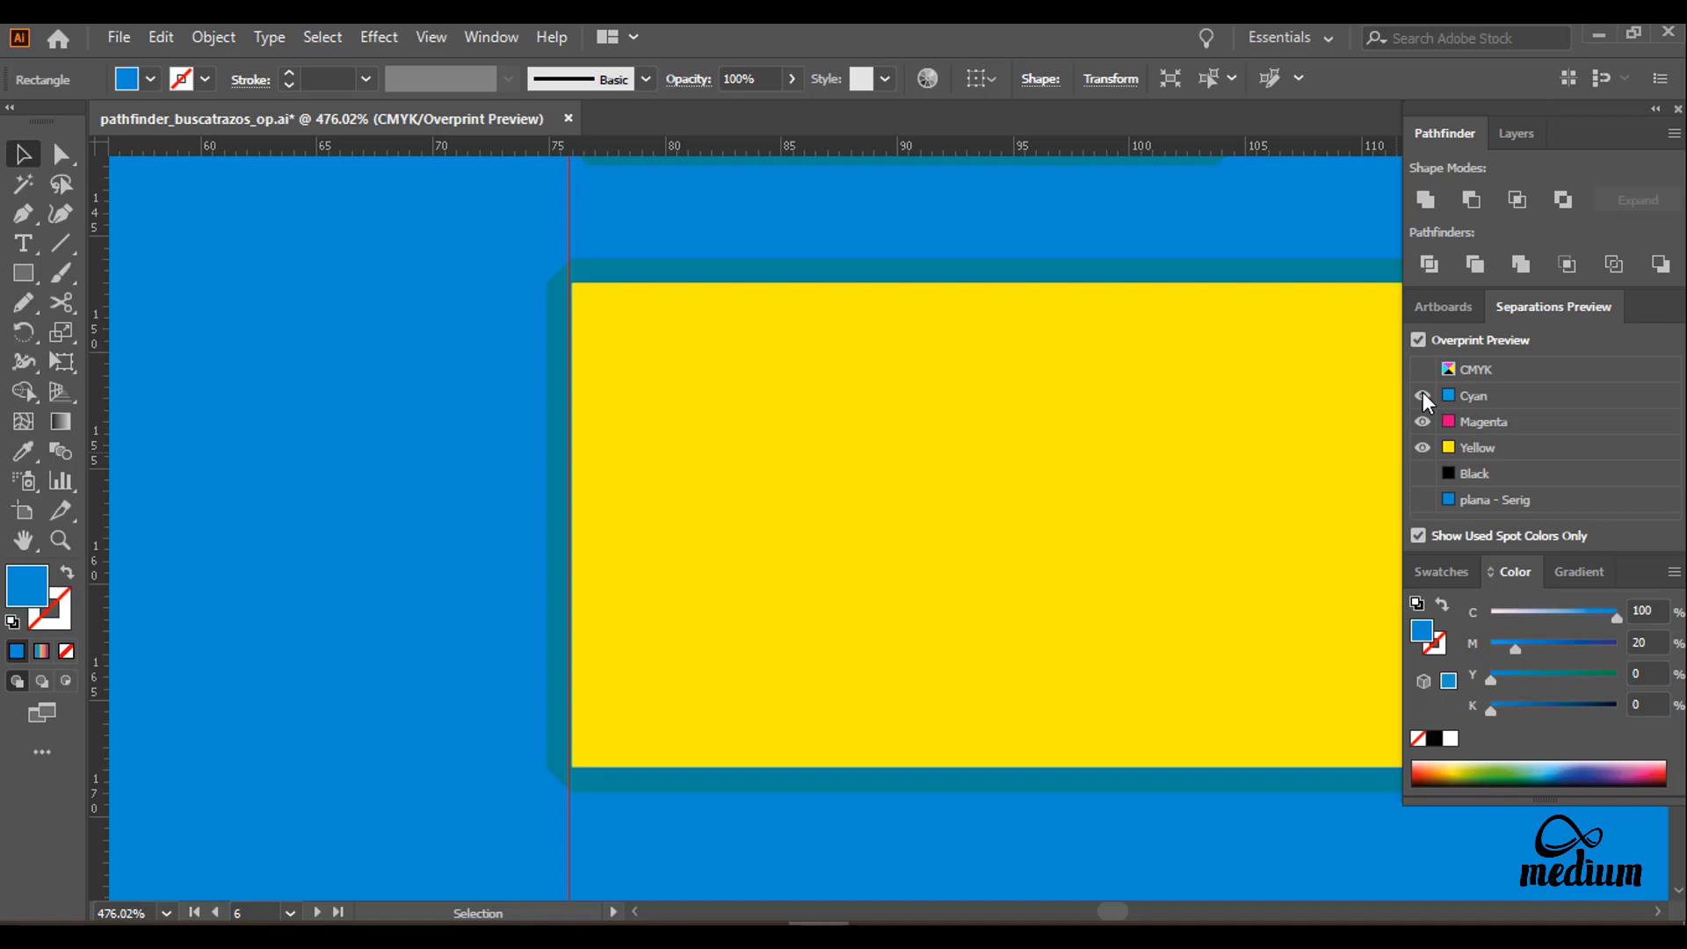
left_click(1419, 343)
Step: On artboard 7, enlarge and position the black "Lorem ipsum" text across the upper part of the blue background
left_click(1430, 311)
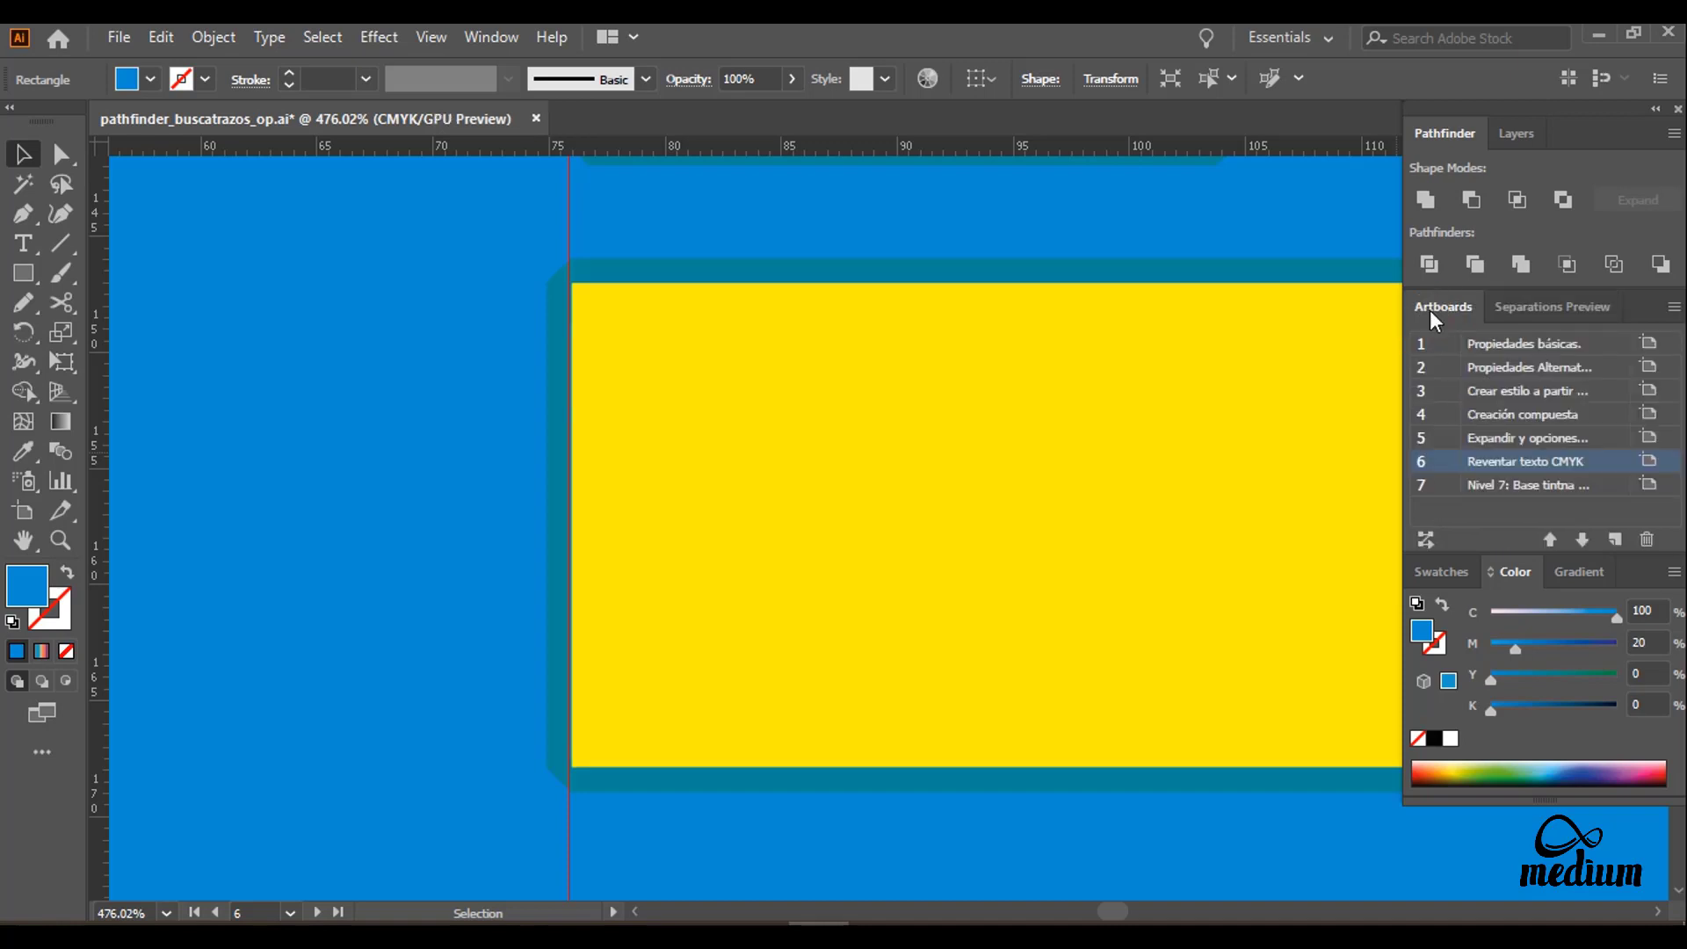
double_click(1421, 487)
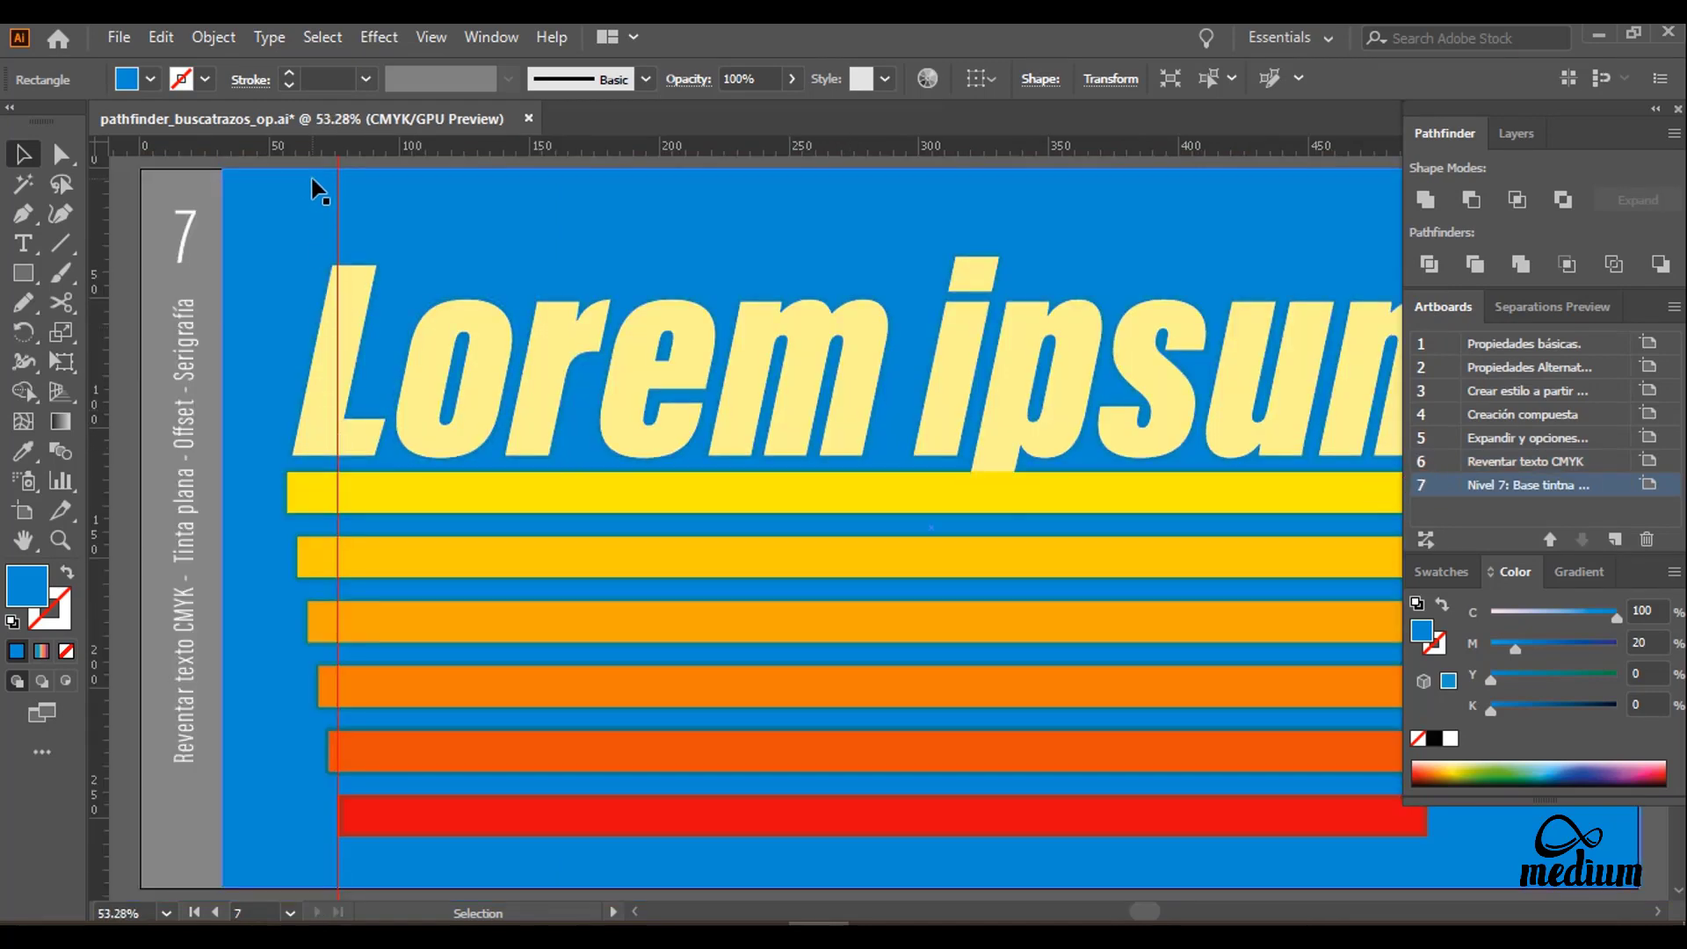
left_click(361, 164)
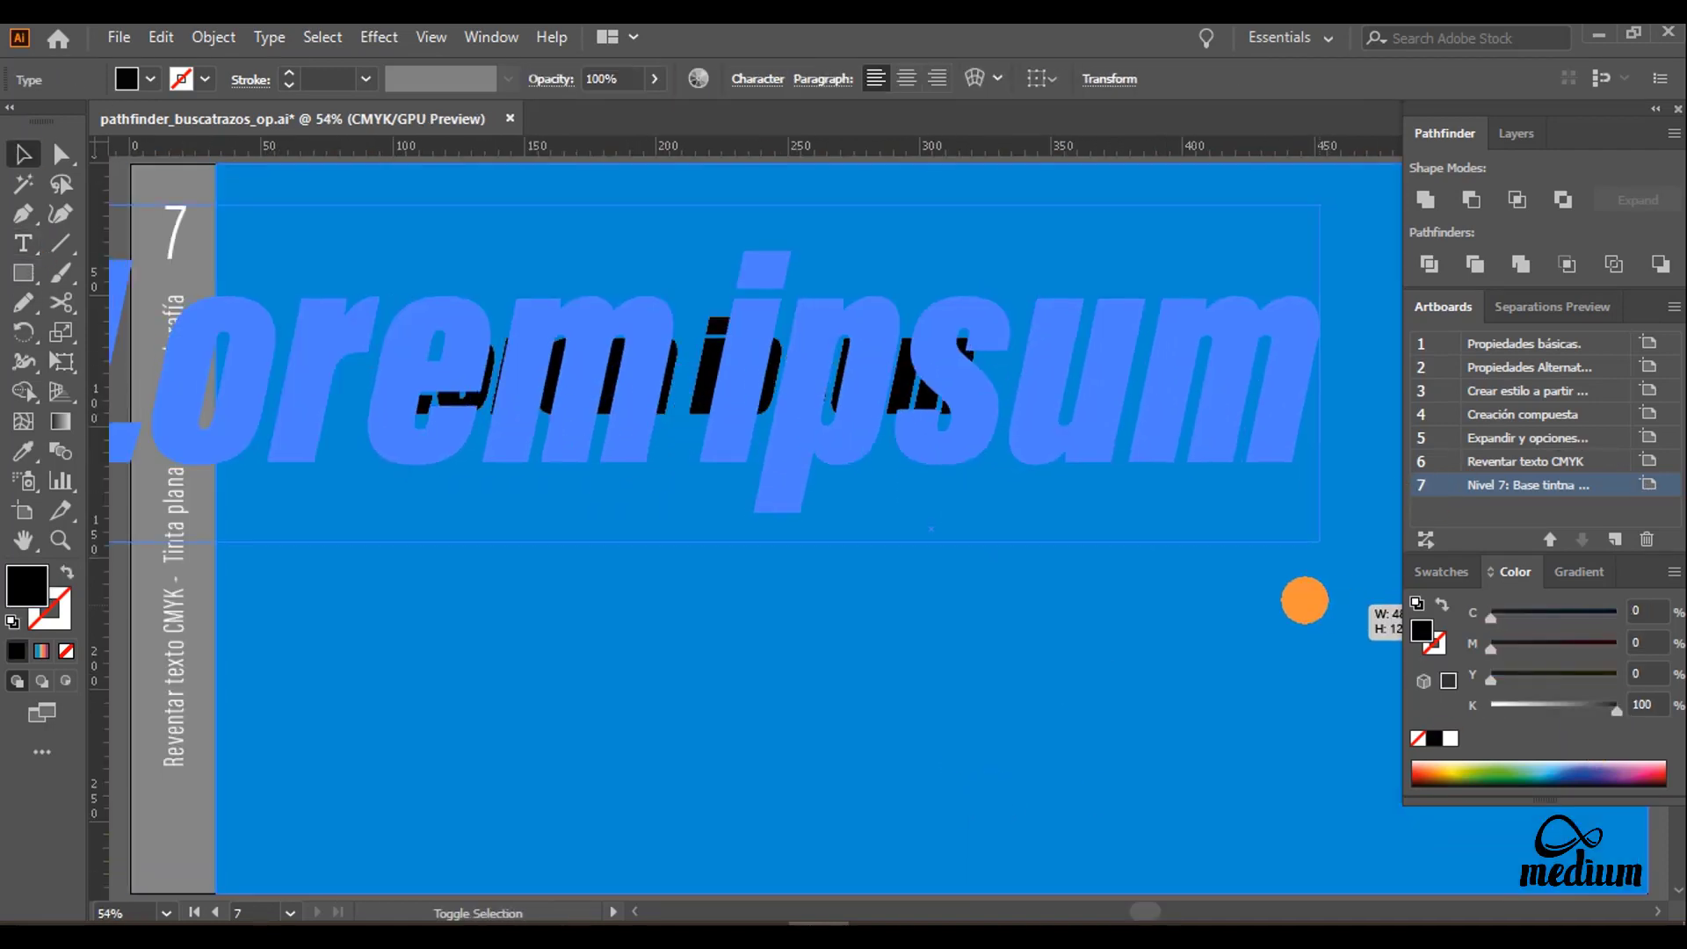
left_click_drag(672, 343, 701, 341)
Step: Draw a black bar about 388 mm wide beneath the text, duplicate it near the background's lower edge and narrow the copy symmetrically
left_click(23, 272)
left_click_drag(295, 466, 1315, 519)
key("v")
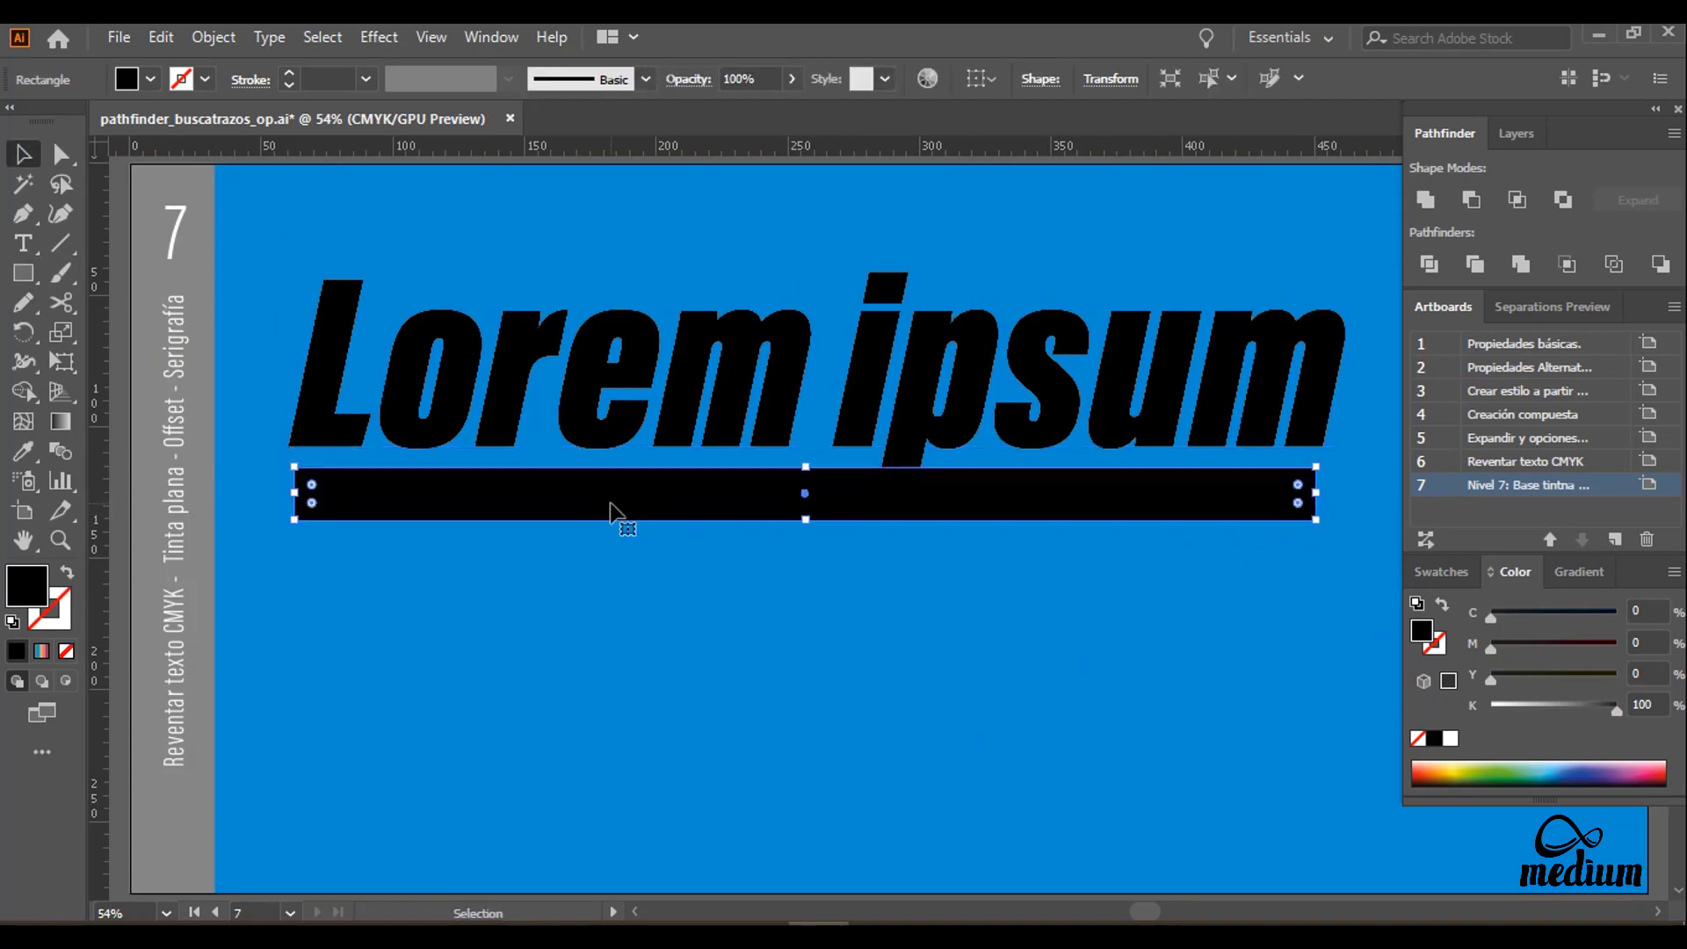
left_click_drag(611, 504, 629, 814)
left_click_drag(294, 803, 407, 803)
left_click(641, 496)
left_click(661, 800)
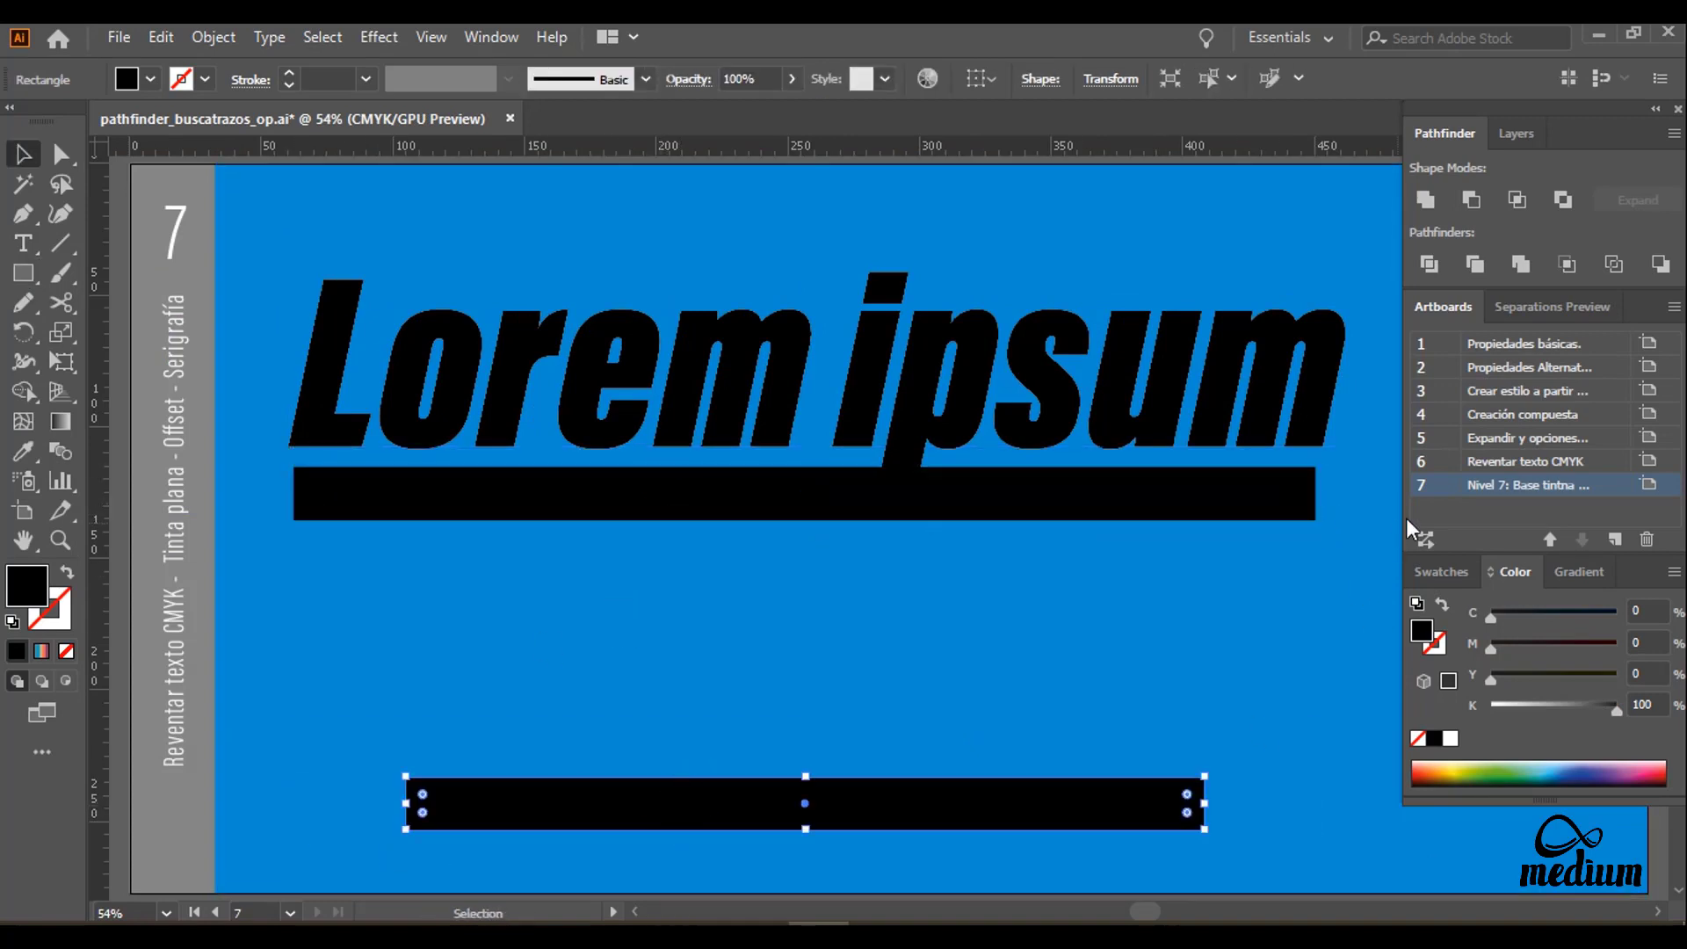
Step: Color the upper bar golden yellow (M 25, Y 100) and the lower bar pinkish red (M 100, Y 39), both without cyan
left_click(753, 501)
left_click(1460, 773)
left_click(1099, 802)
left_click(1441, 772)
left_click_drag(1545, 647, 1618, 648)
left_click_drag(1614, 680, 1540, 680)
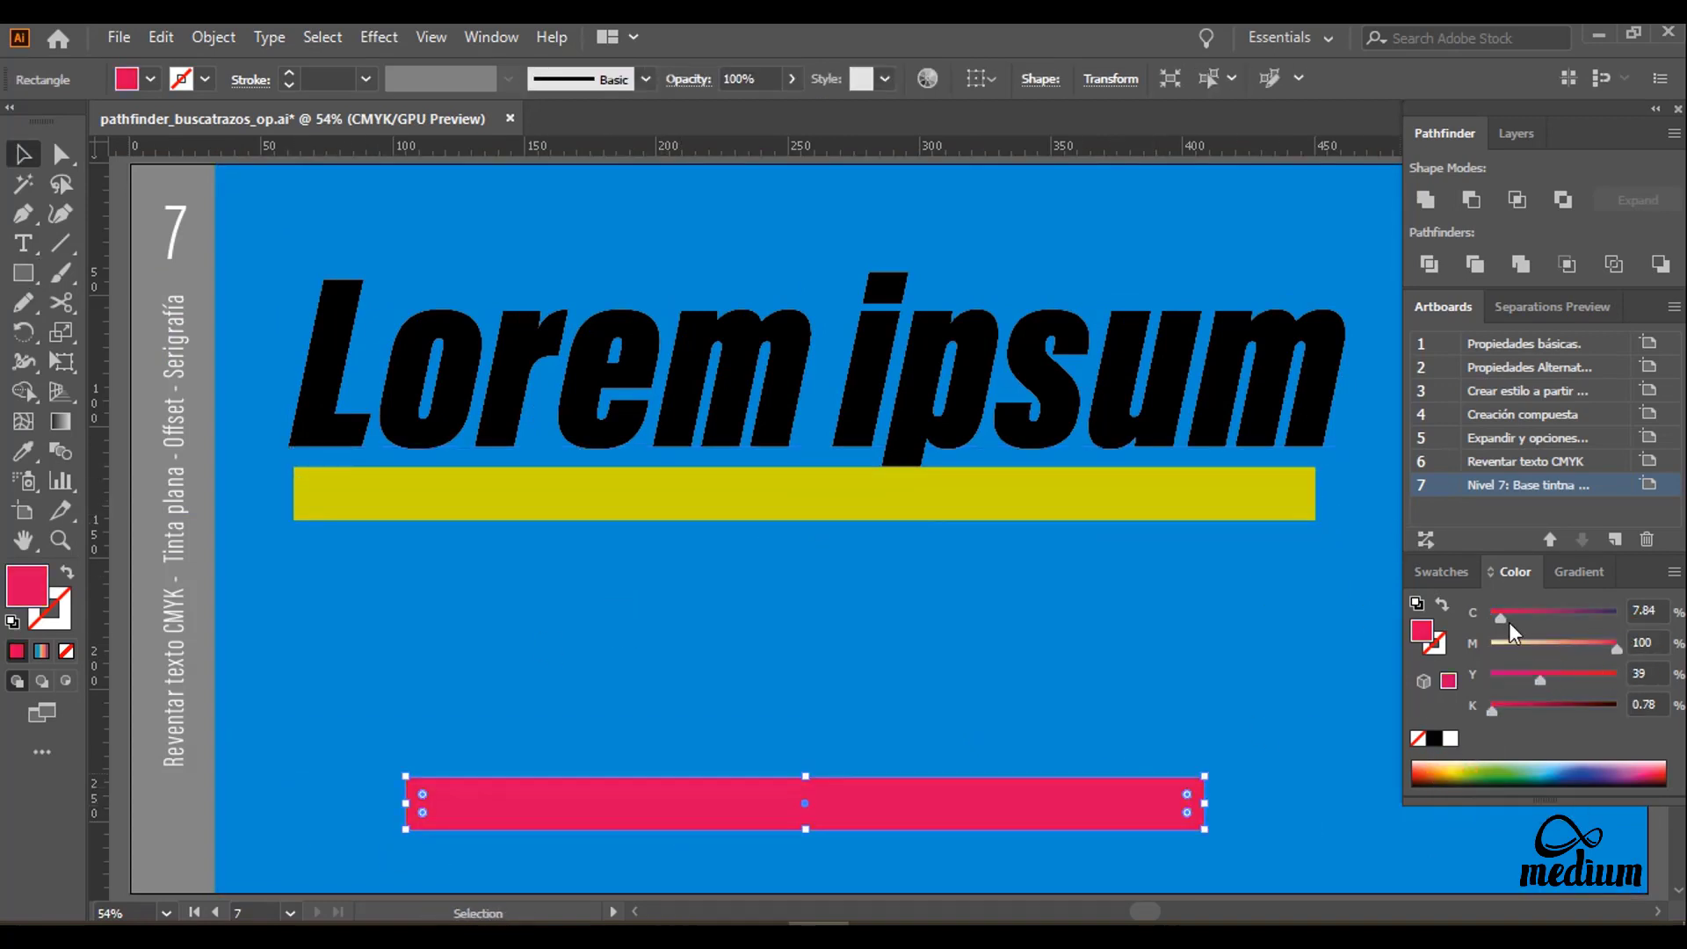
left_click(1186, 503)
left_click_drag(1501, 619, 1523, 649)
Step: Recolor the "Lorem ipsum" text pale yellow with yellow at 48% and black at 0%
left_click(908, 380)
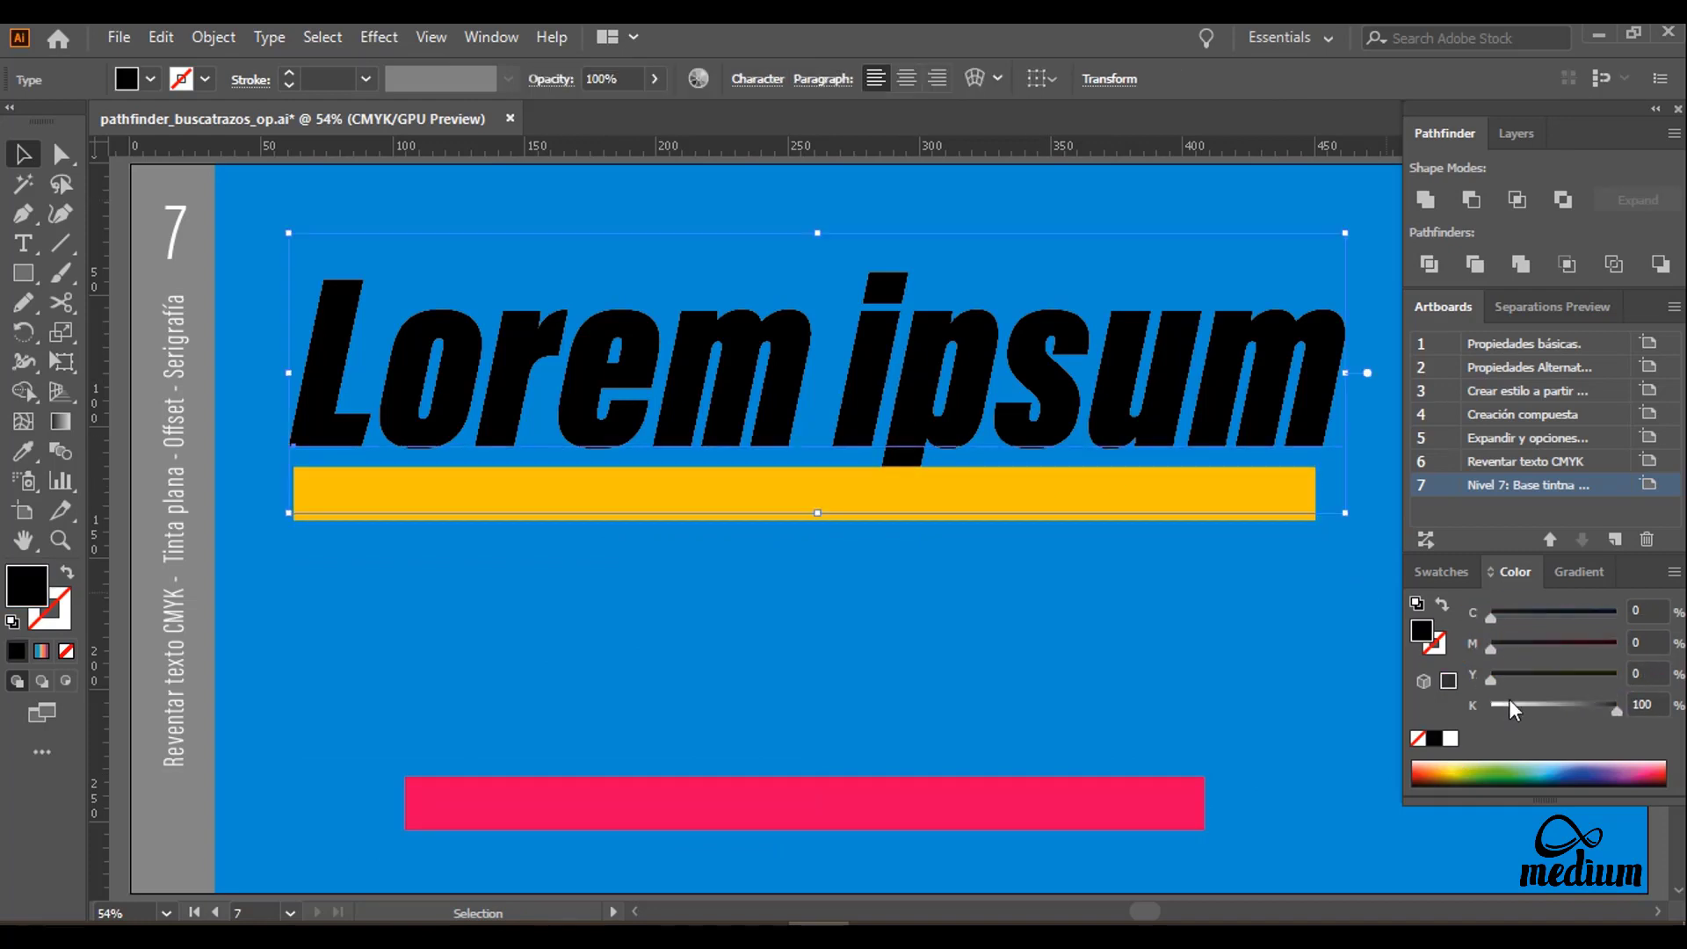
left_click(1532, 705)
left_click(1600, 676)
left_click_drag(1534, 710, 1491, 710)
left_click(1553, 674)
Step: Blend the golden upper bar into the pinkish lower bar, with spacing set to Specified Steps of 4
left_click(700, 503)
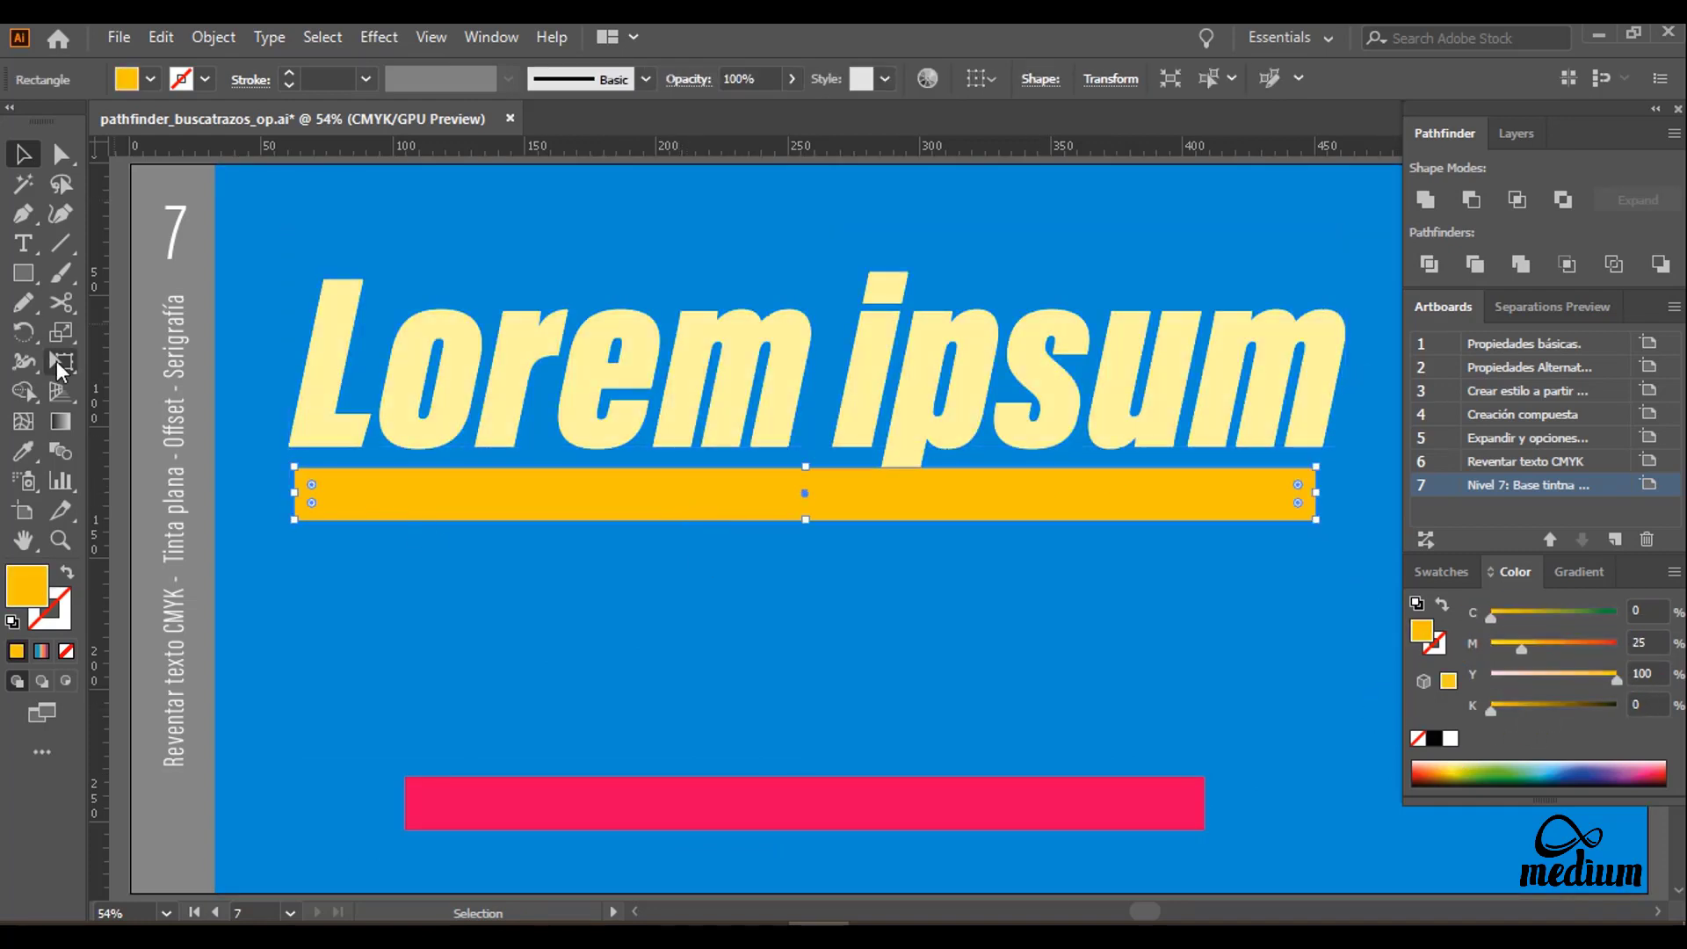
left_click(61, 452)
left_click(712, 482)
left_click(759, 798)
double_click(70, 451)
left_click(1186, 184)
left_click(1193, 239)
type("4")
key("Tab")
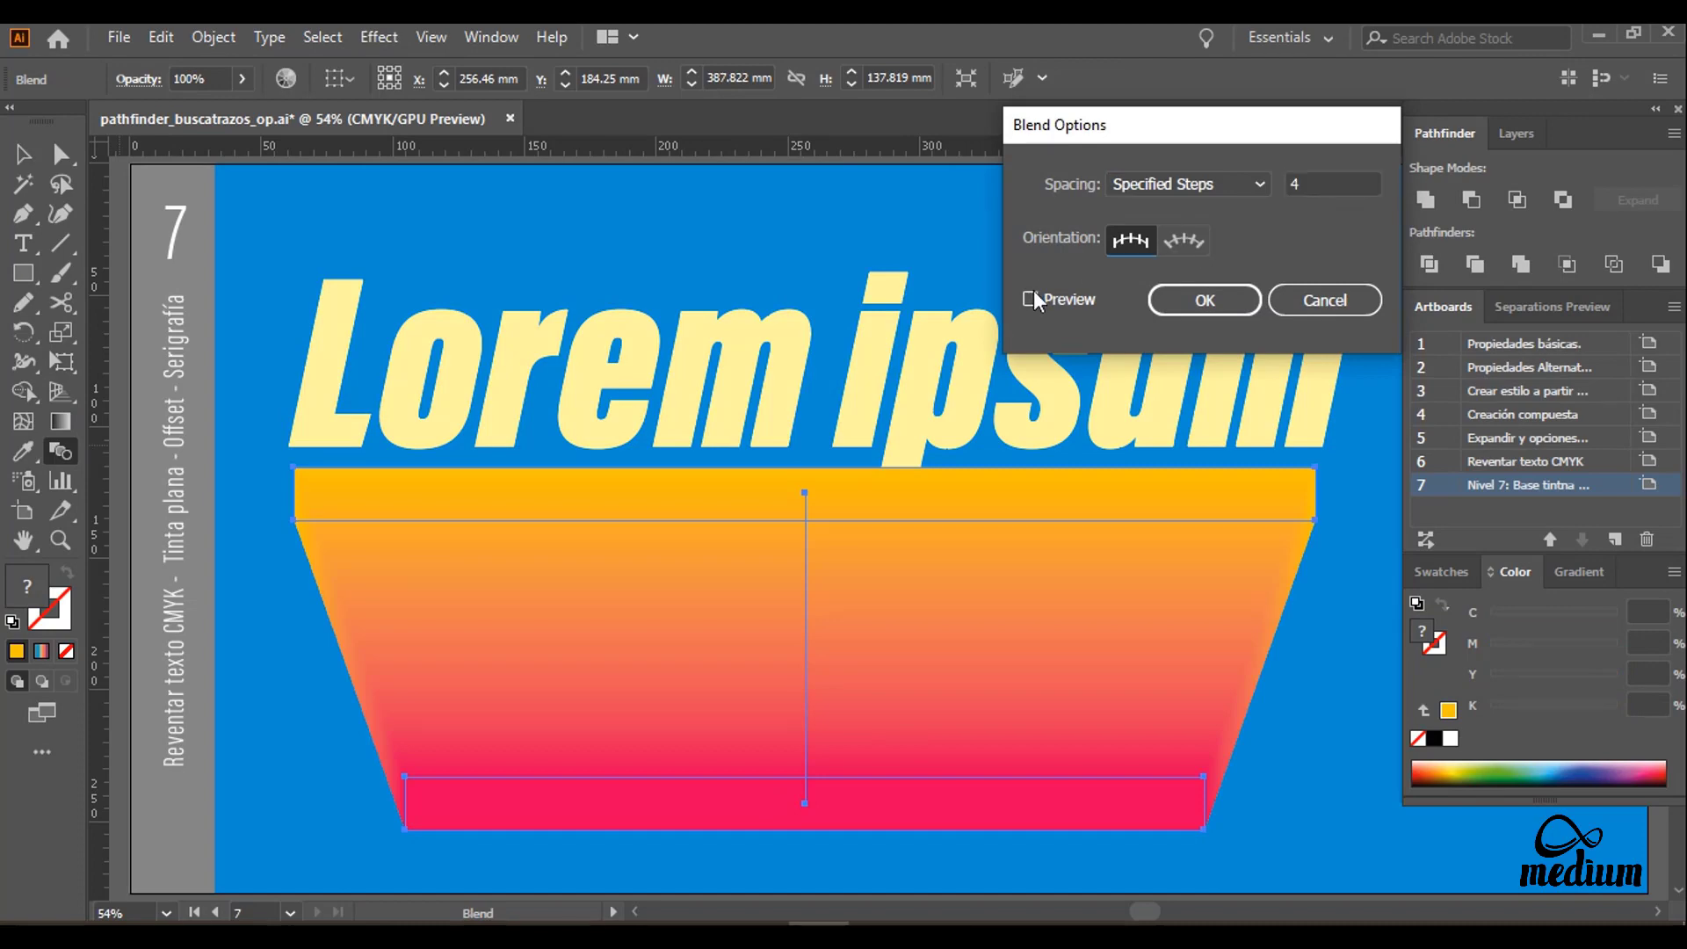
left_click(1030, 299)
left_click(1203, 300)
Step: Expand the blend between the two bars into a group of editable bars
left_click(24, 153)
left_click(209, 40)
left_click(235, 273)
left_click(88, 388)
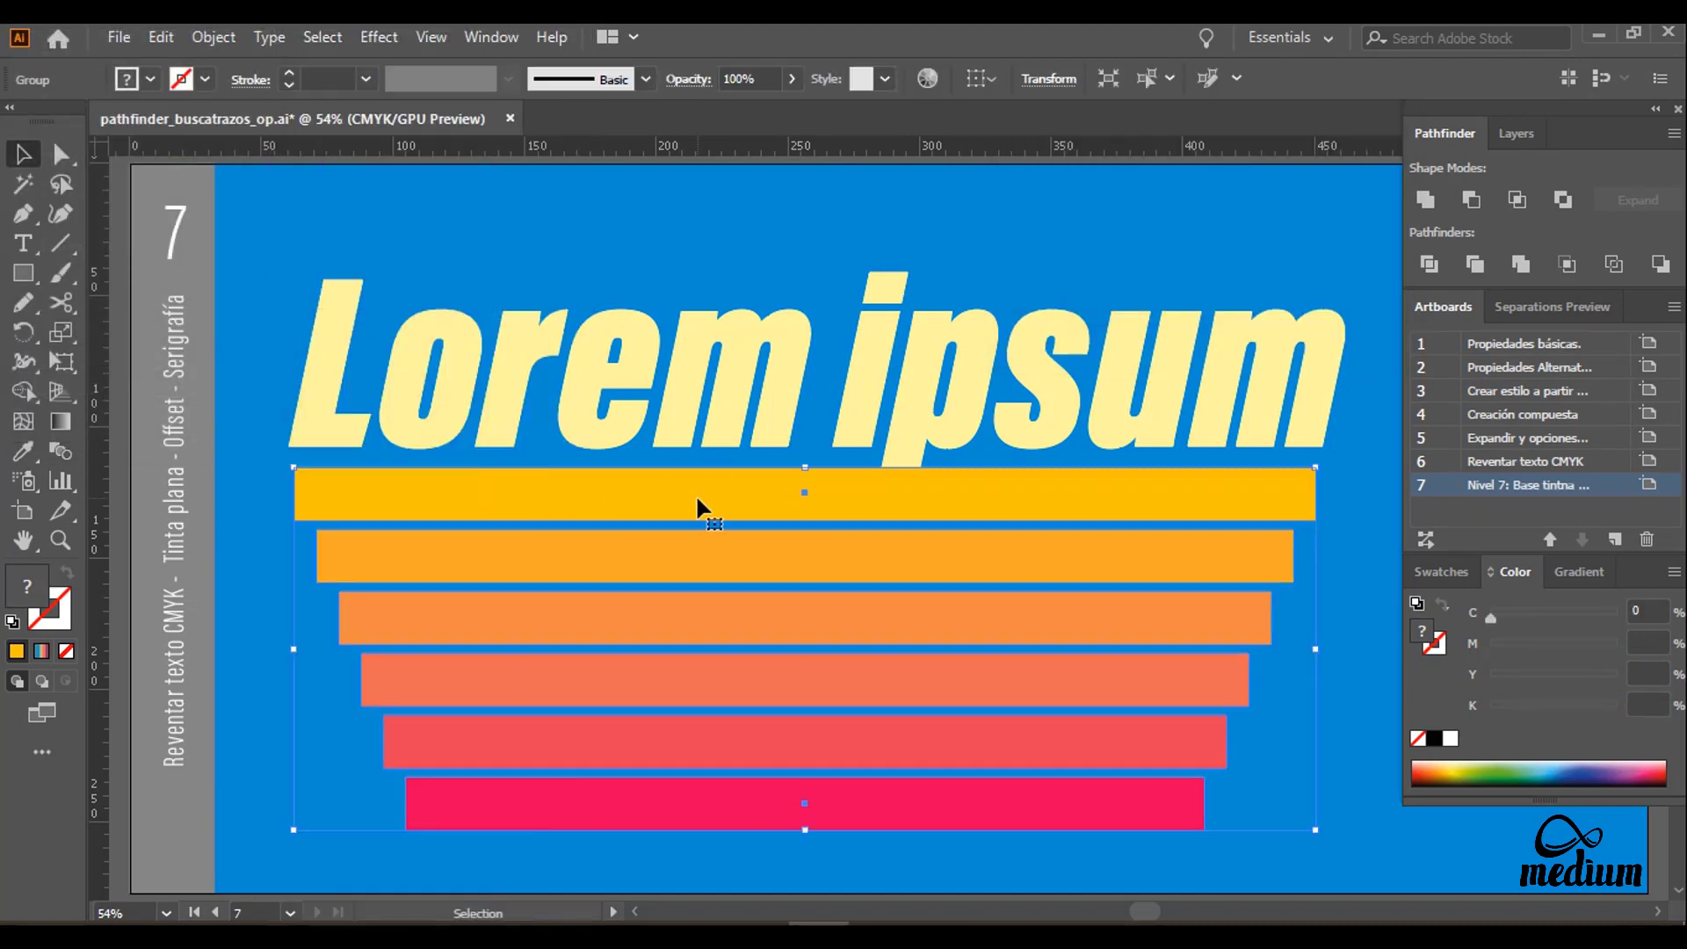
Step: Ungroup the expanded bars beneath the text and deselect them
left_click(284, 274)
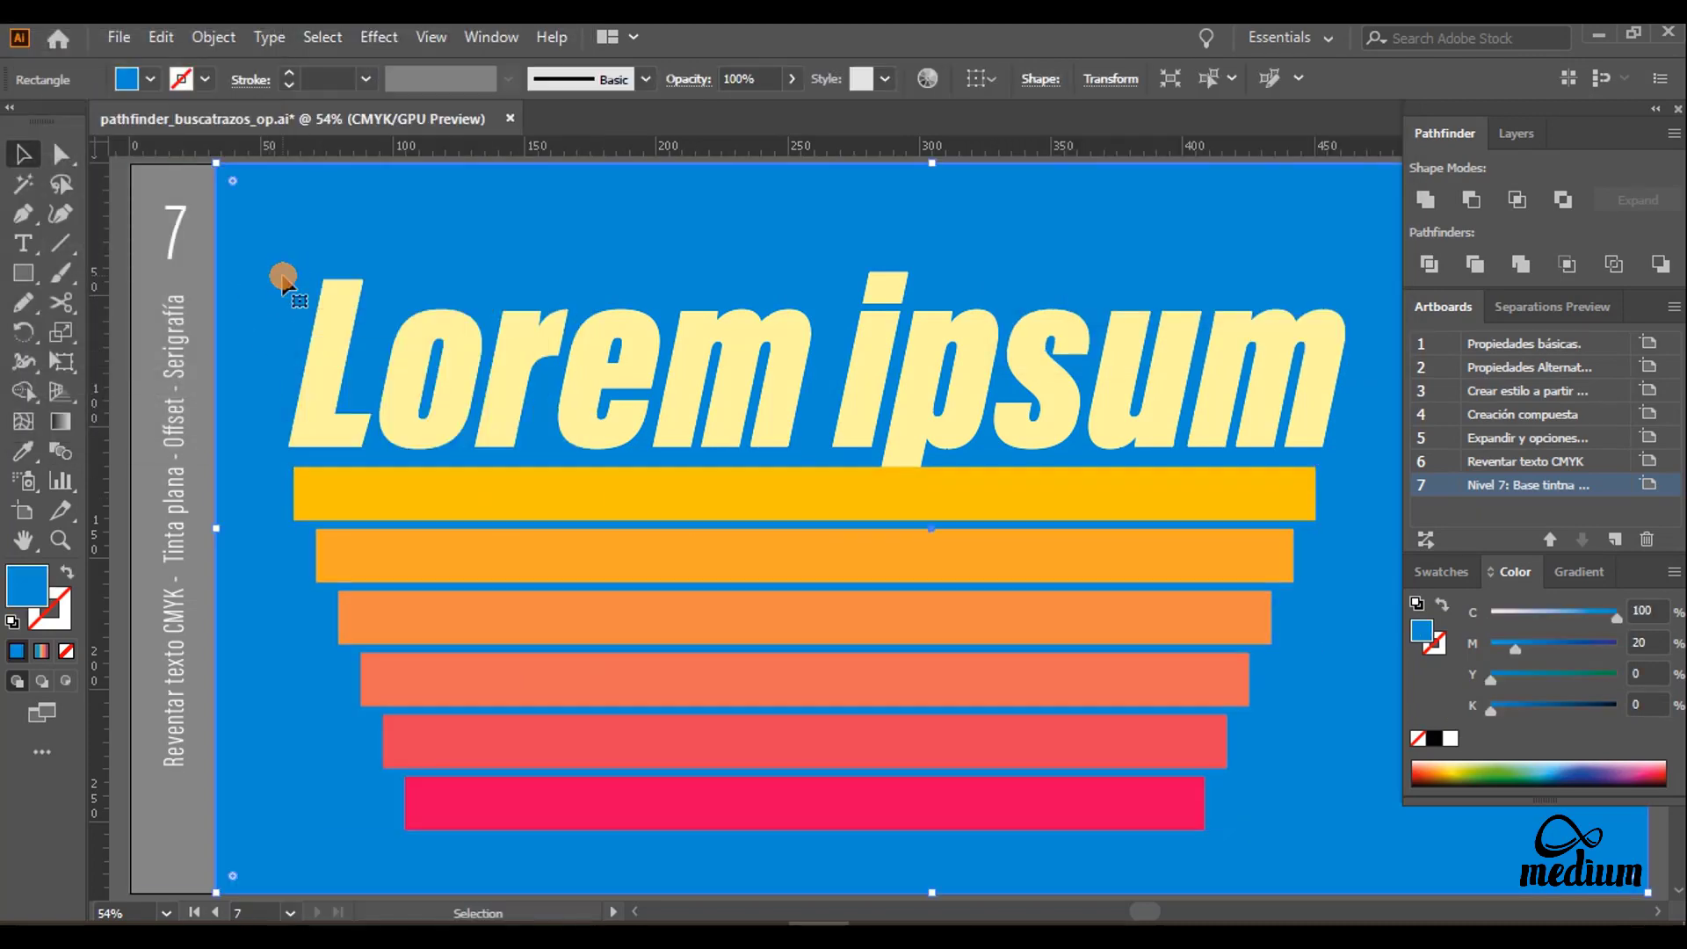
left_click(762, 359)
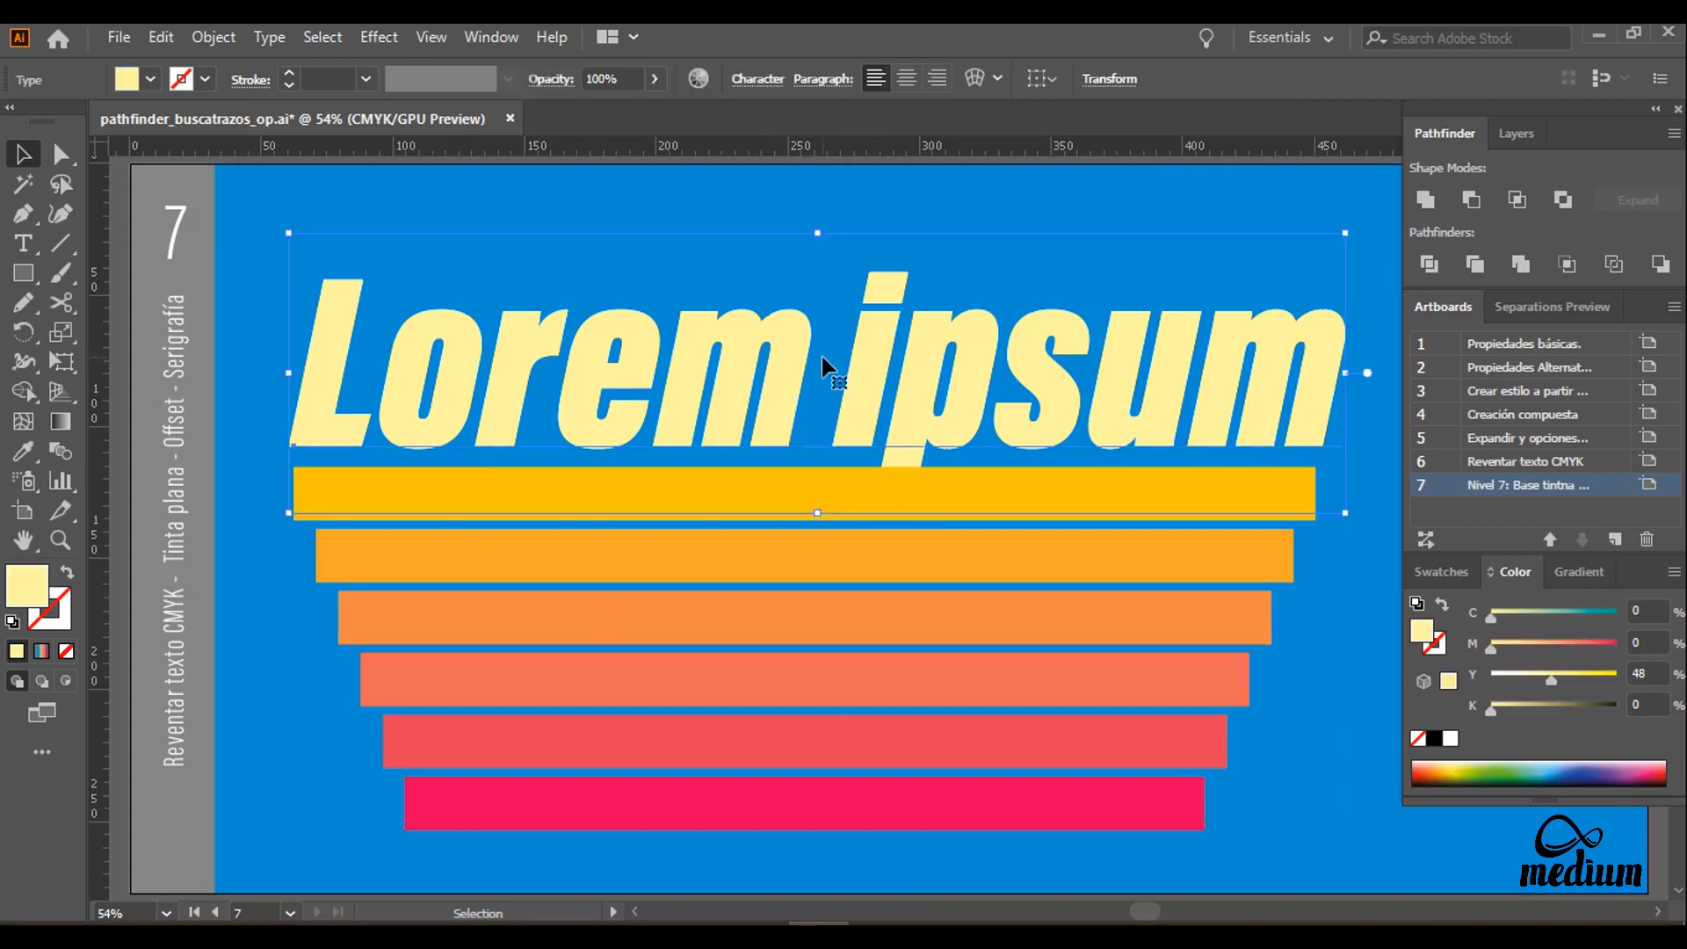
left_click(597, 620)
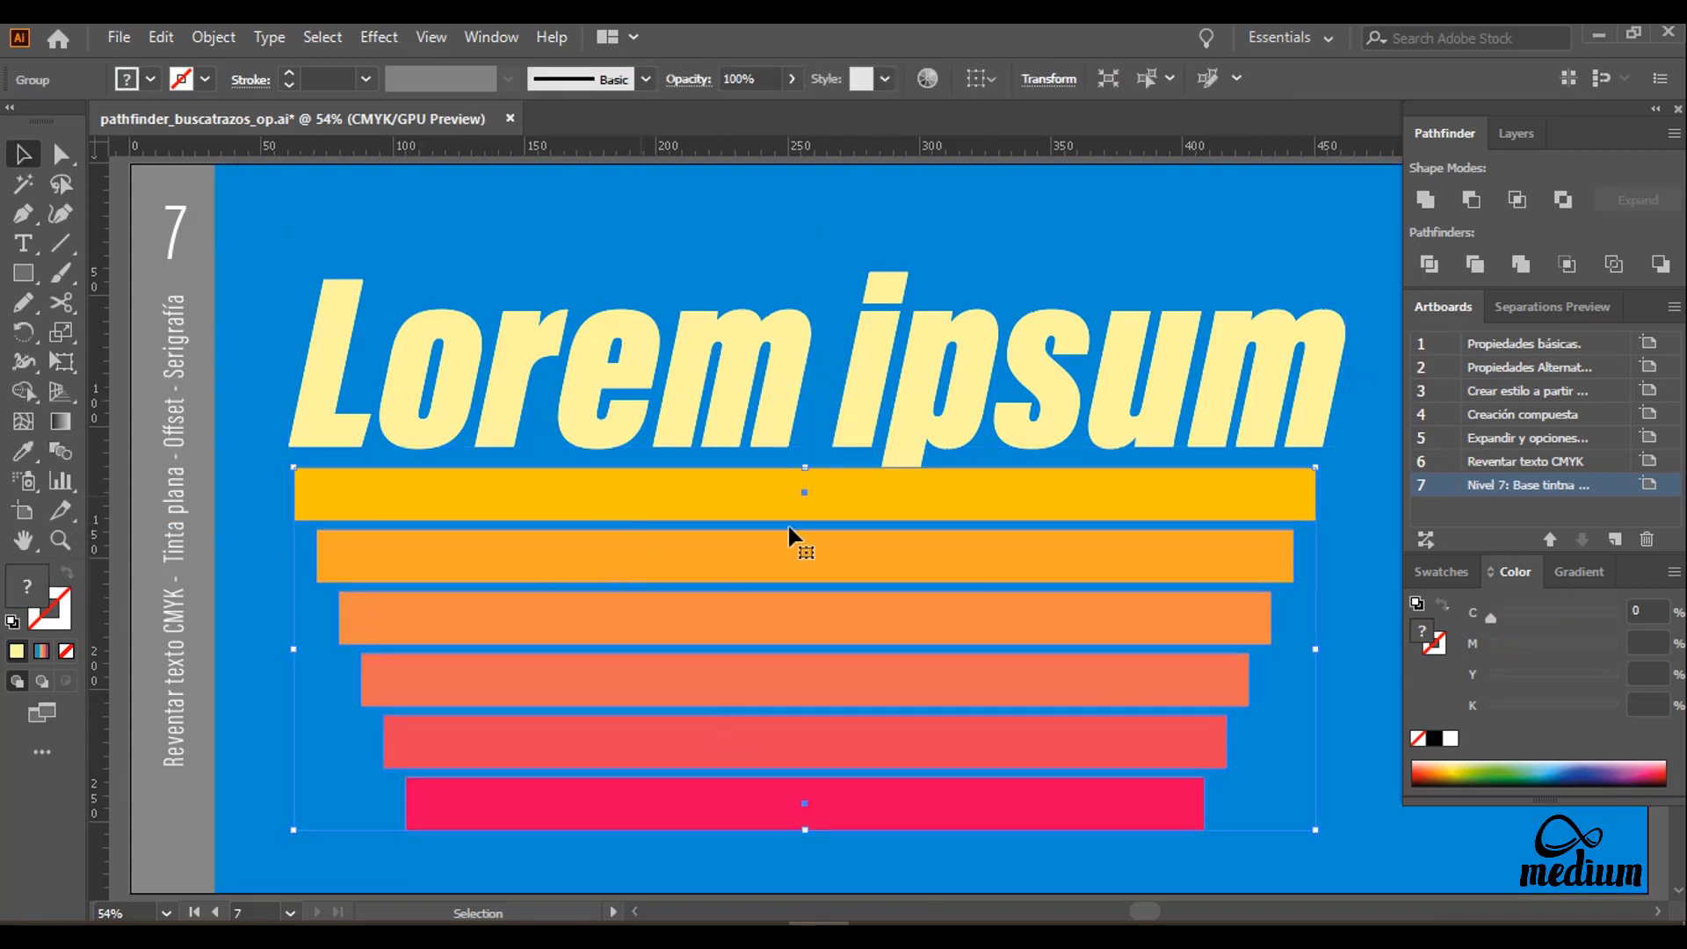
right_click(557, 490)
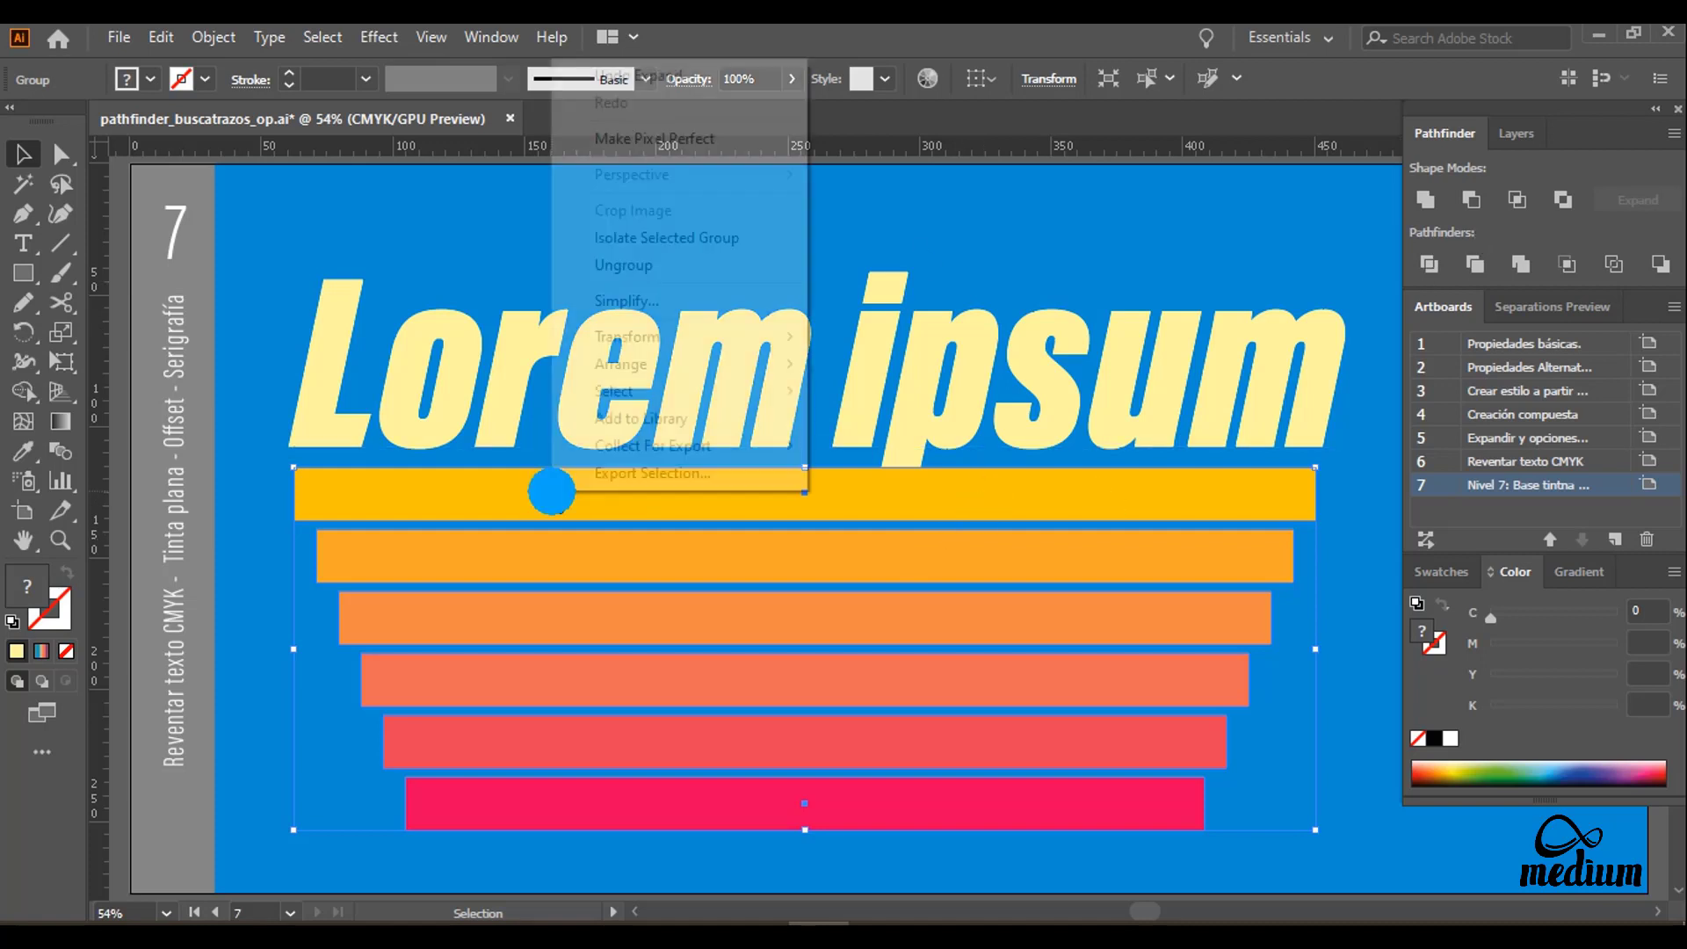
left_click(606, 265)
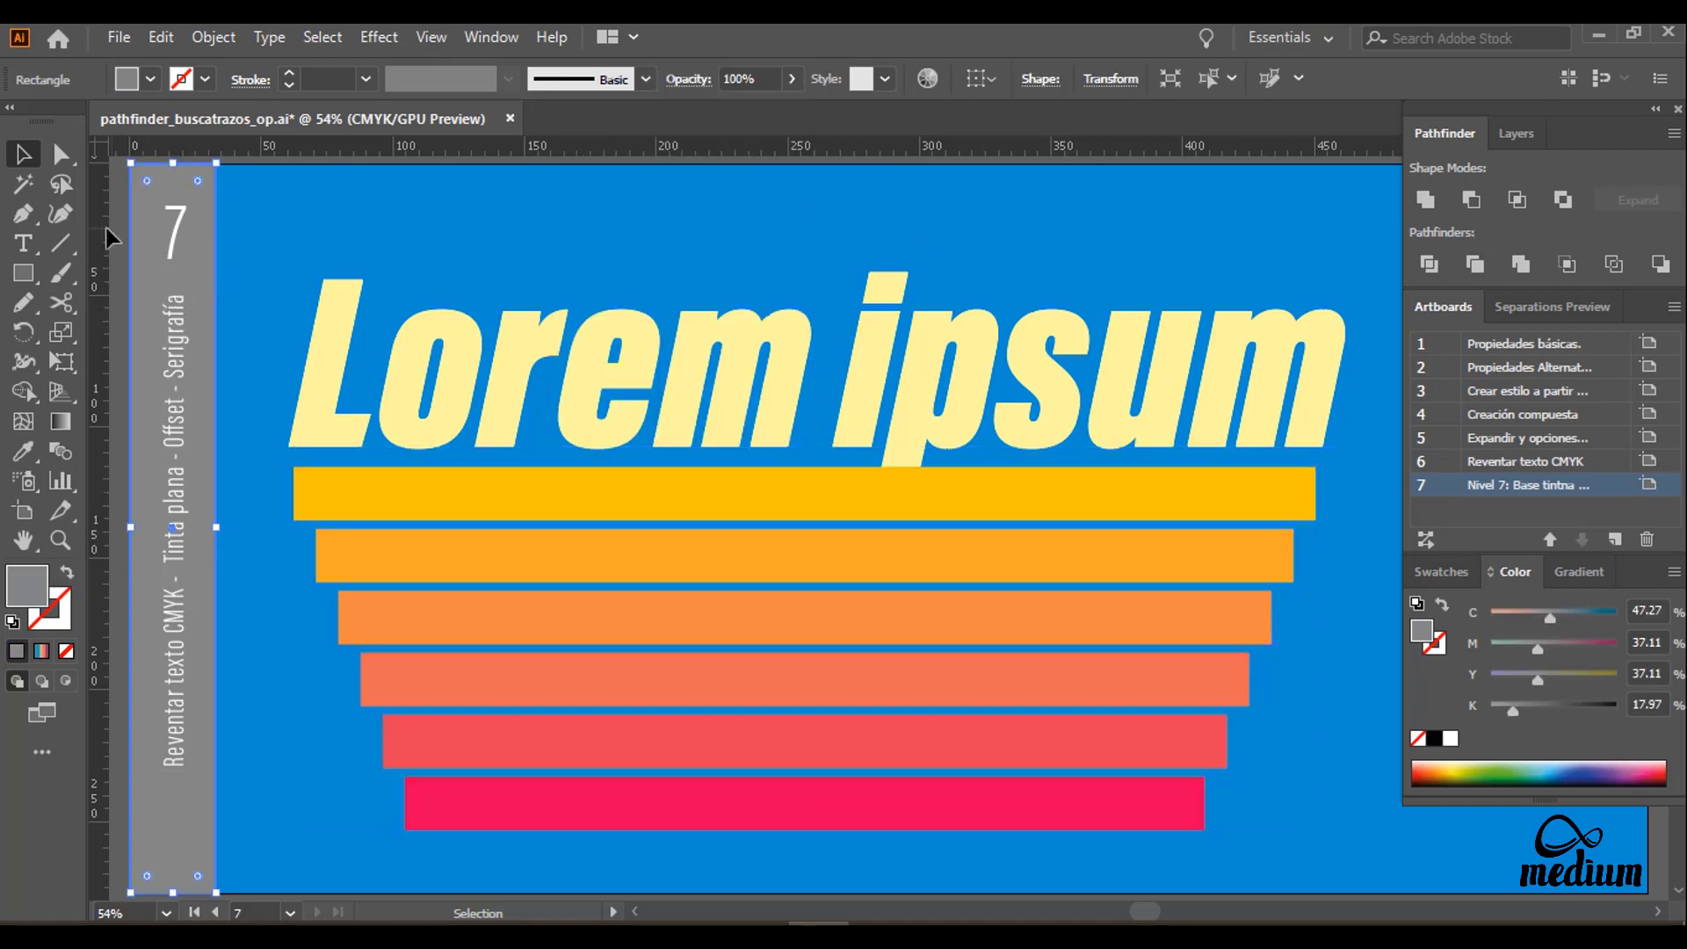
left_click(163, 262)
Step: Set the second bar's fill to 100% yellow and 0% black
left_click(821, 559)
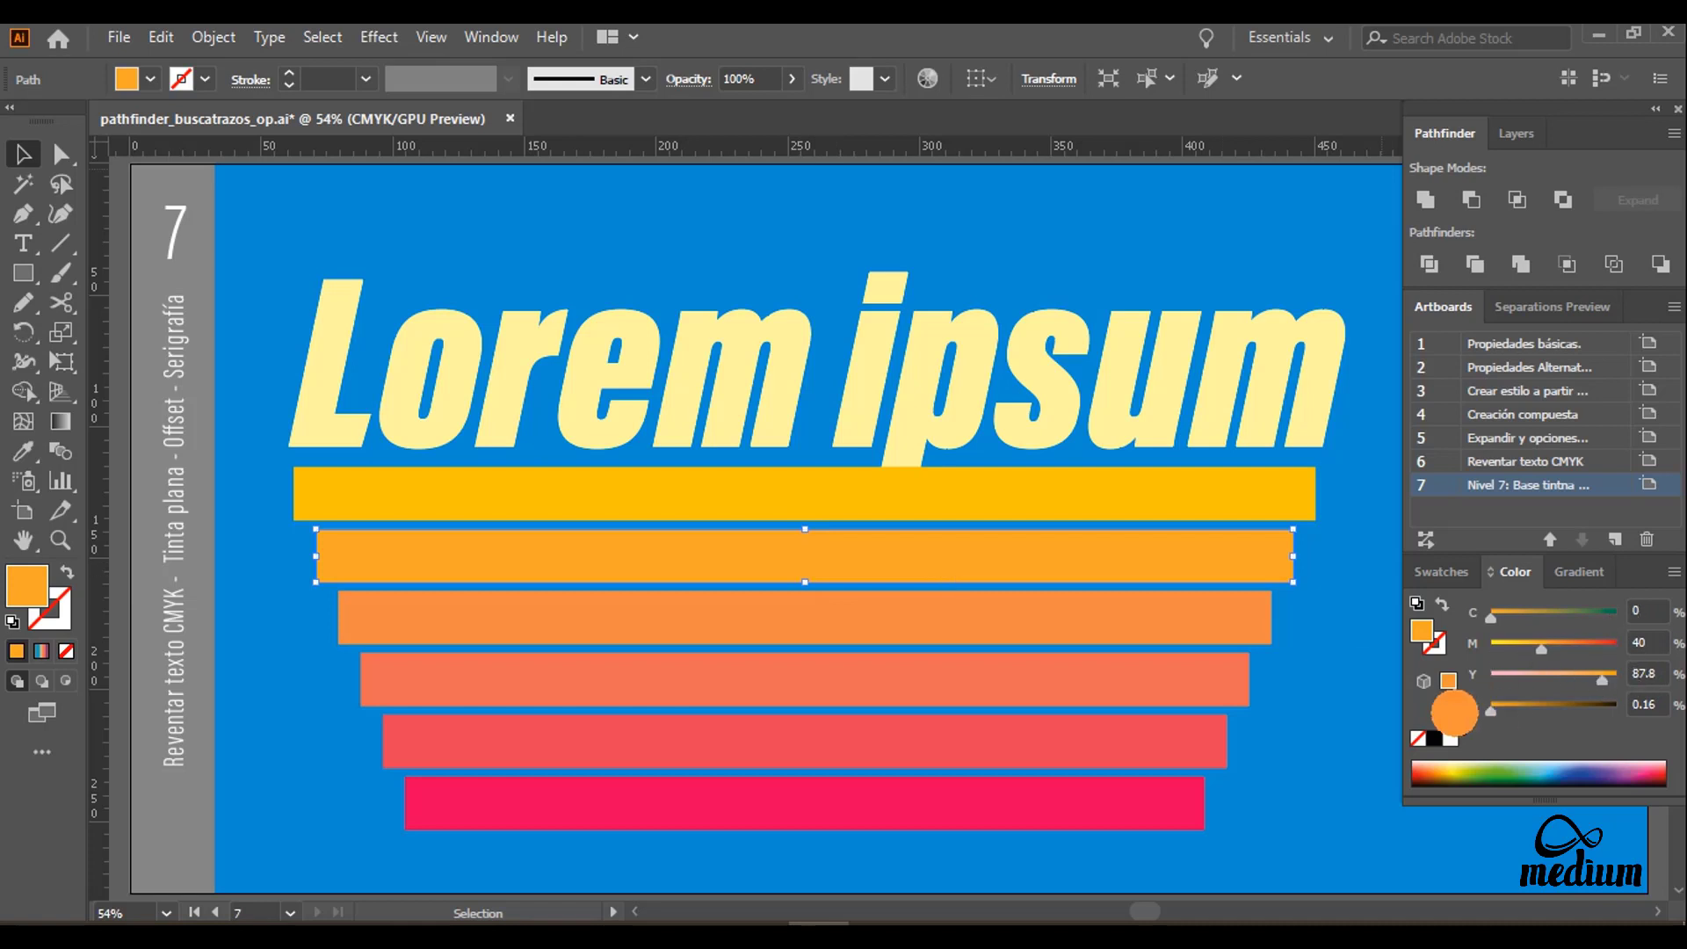
left_click_drag(1454, 712, 1445, 713)
left_click_drag(1601, 679, 1648, 678)
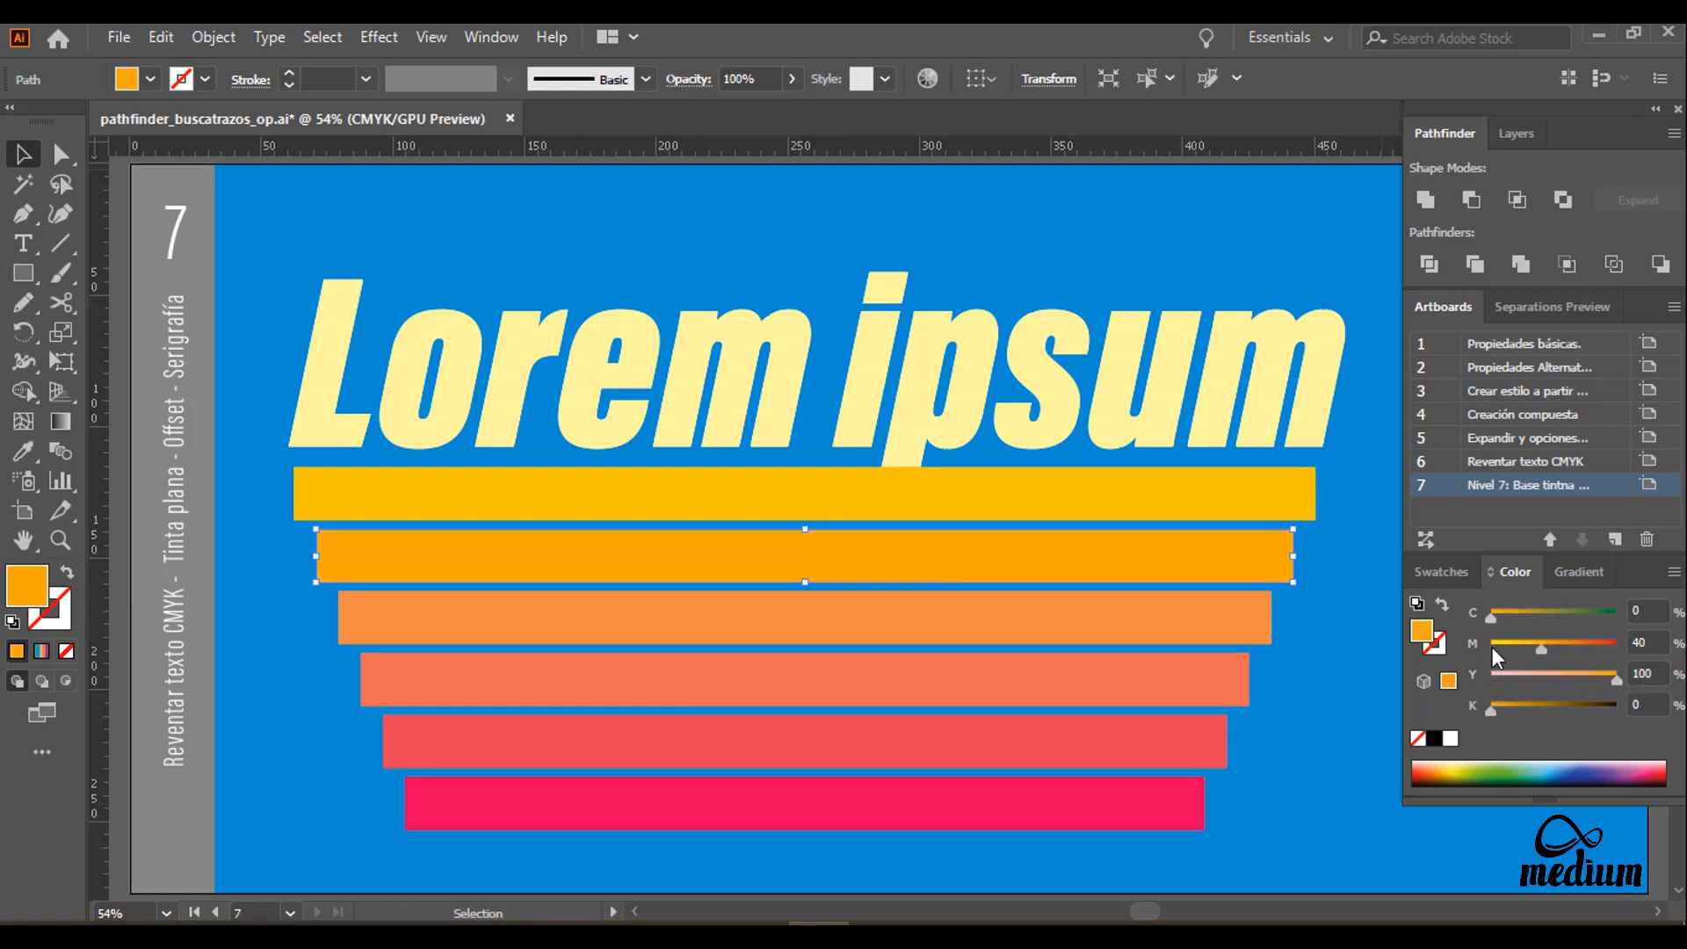
Step: Check the CMYK fill values of the third to sixth bars and of the top bar
left_click(1103, 620)
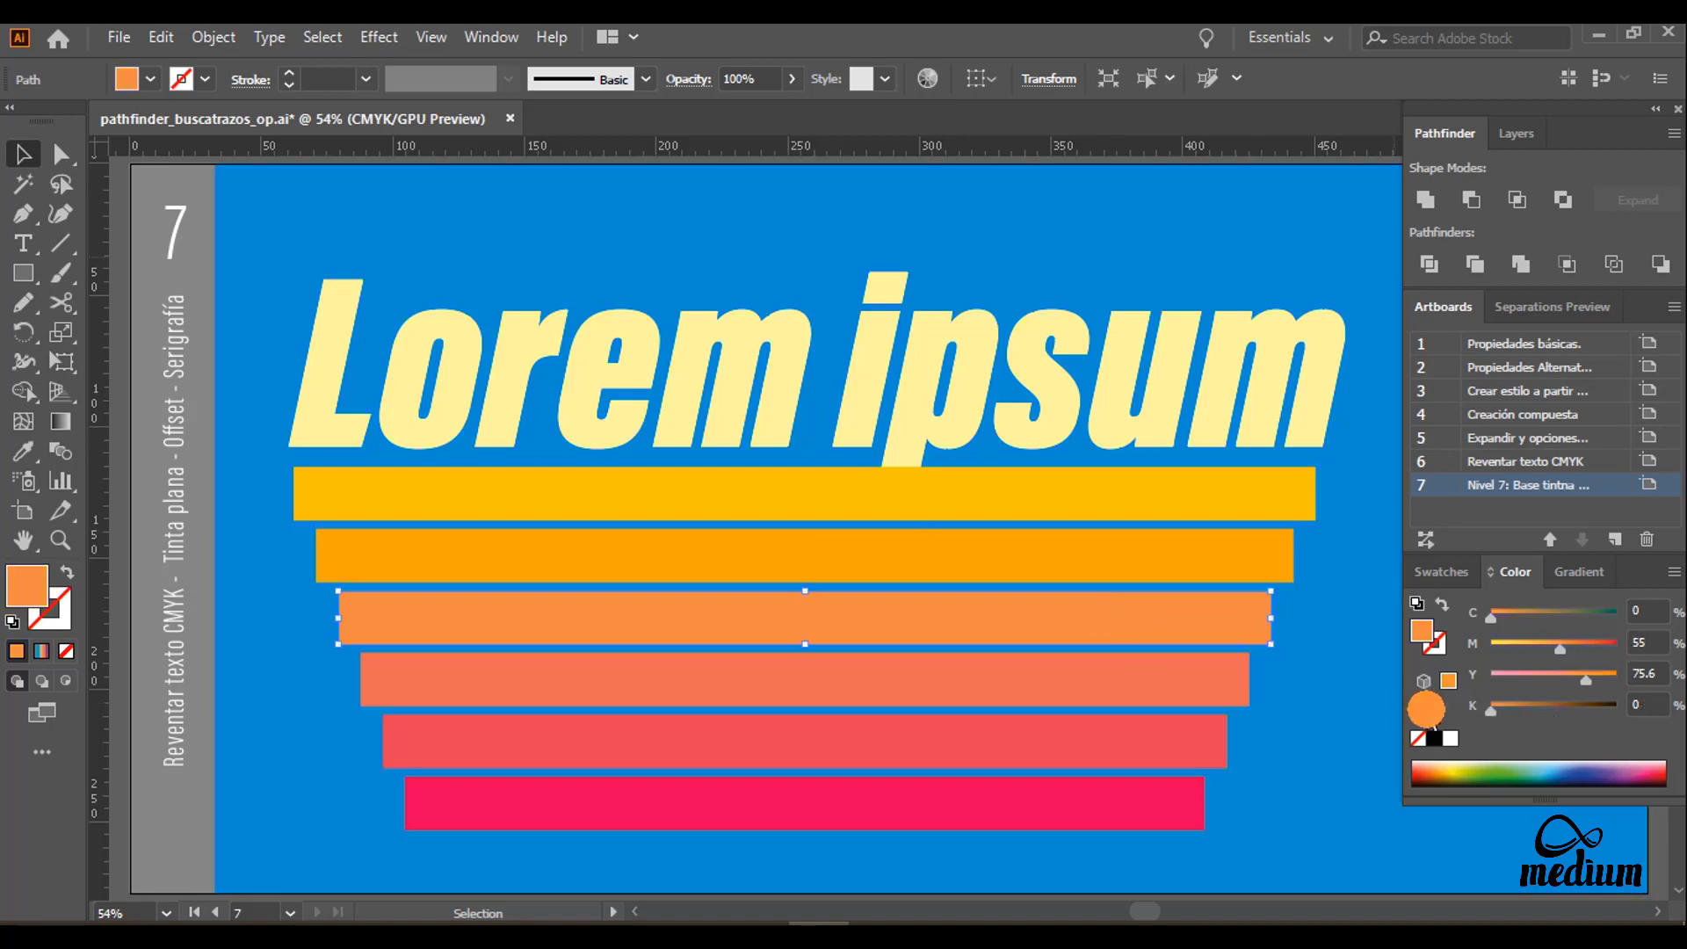
left_click(1002, 694)
left_click(1087, 740)
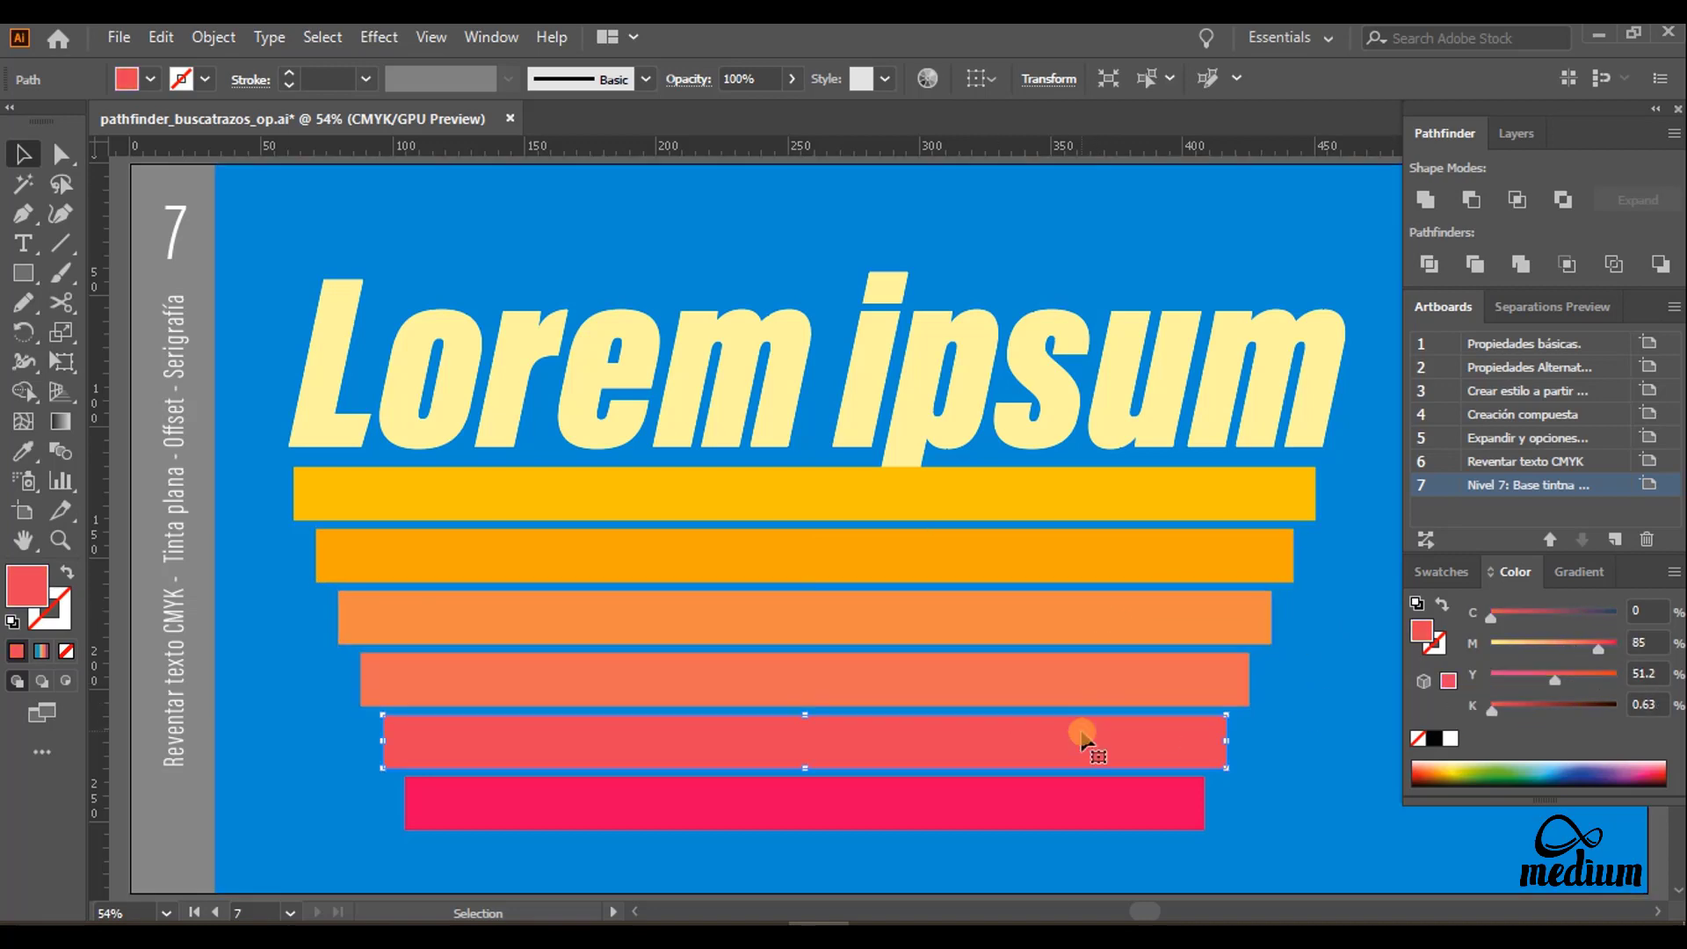
left_click(1114, 806)
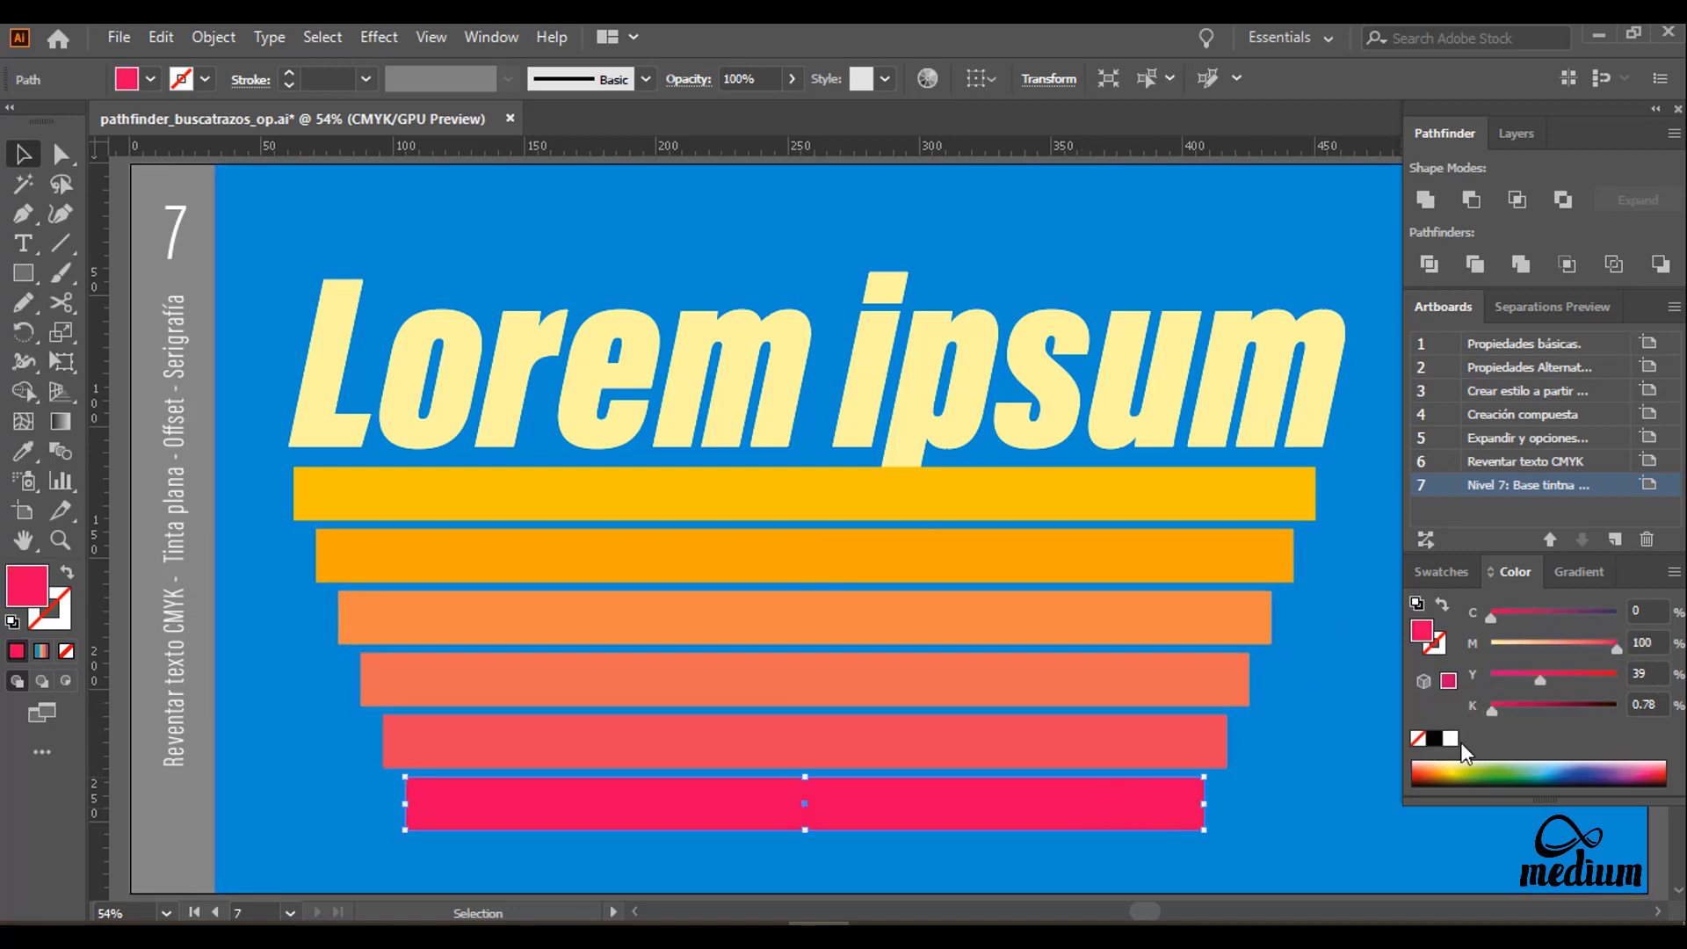
left_click(735, 492)
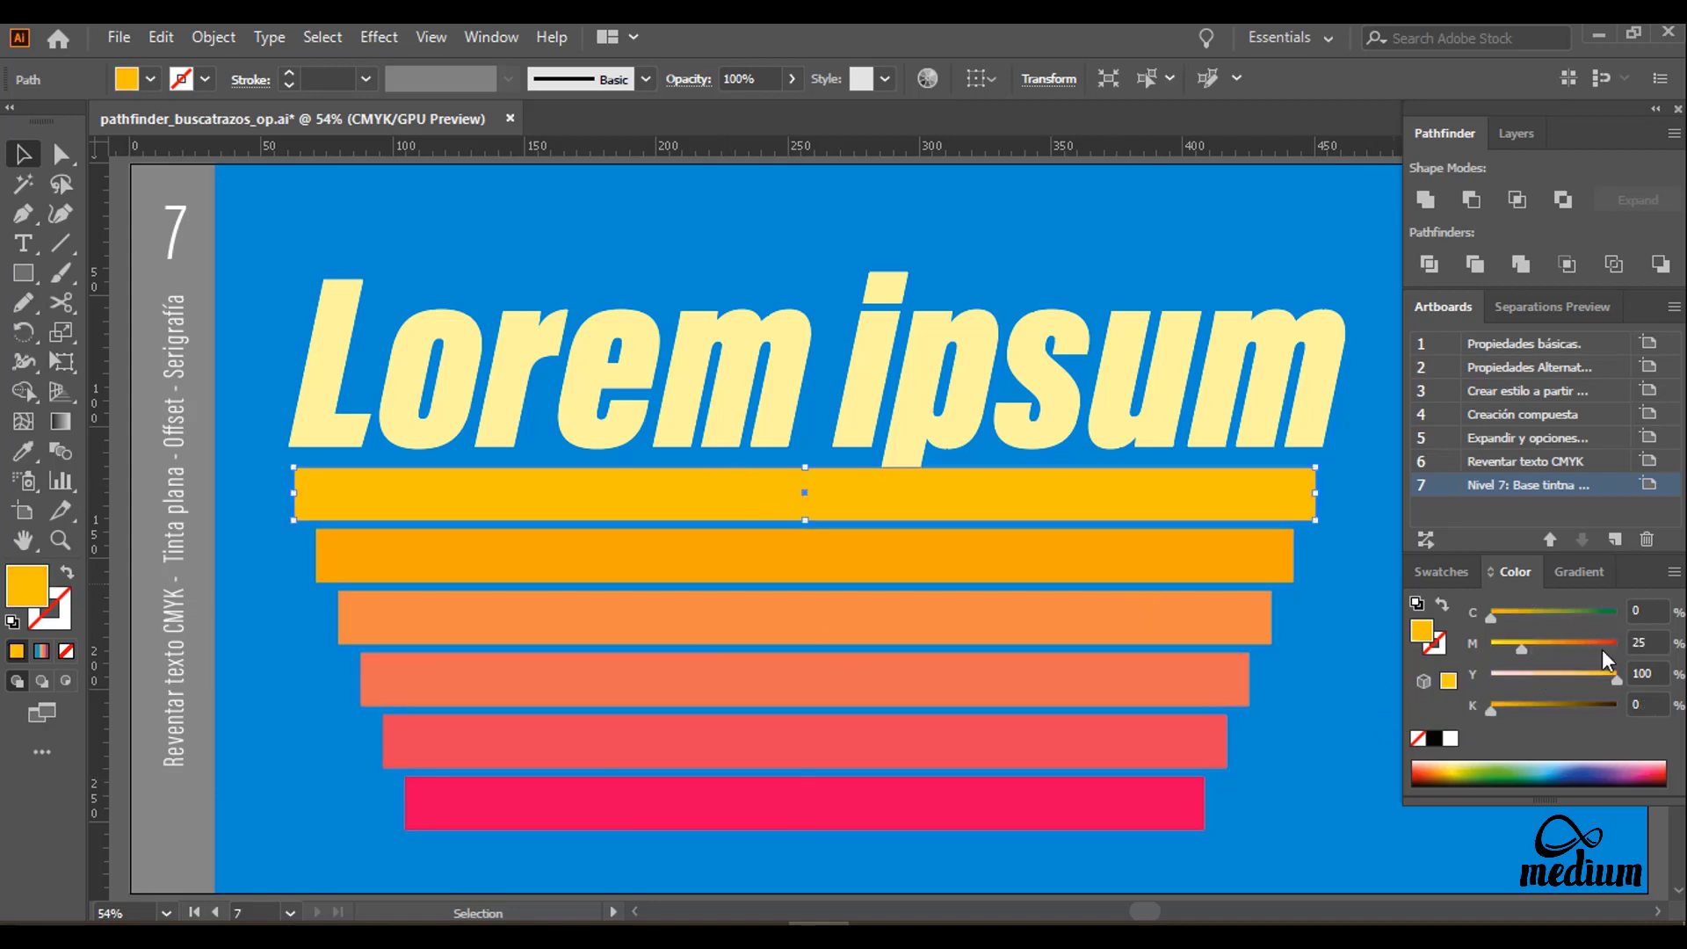
Step: Make the "Lorem ipsum" text a compound shape and expand it into a compound path
left_click(749, 355)
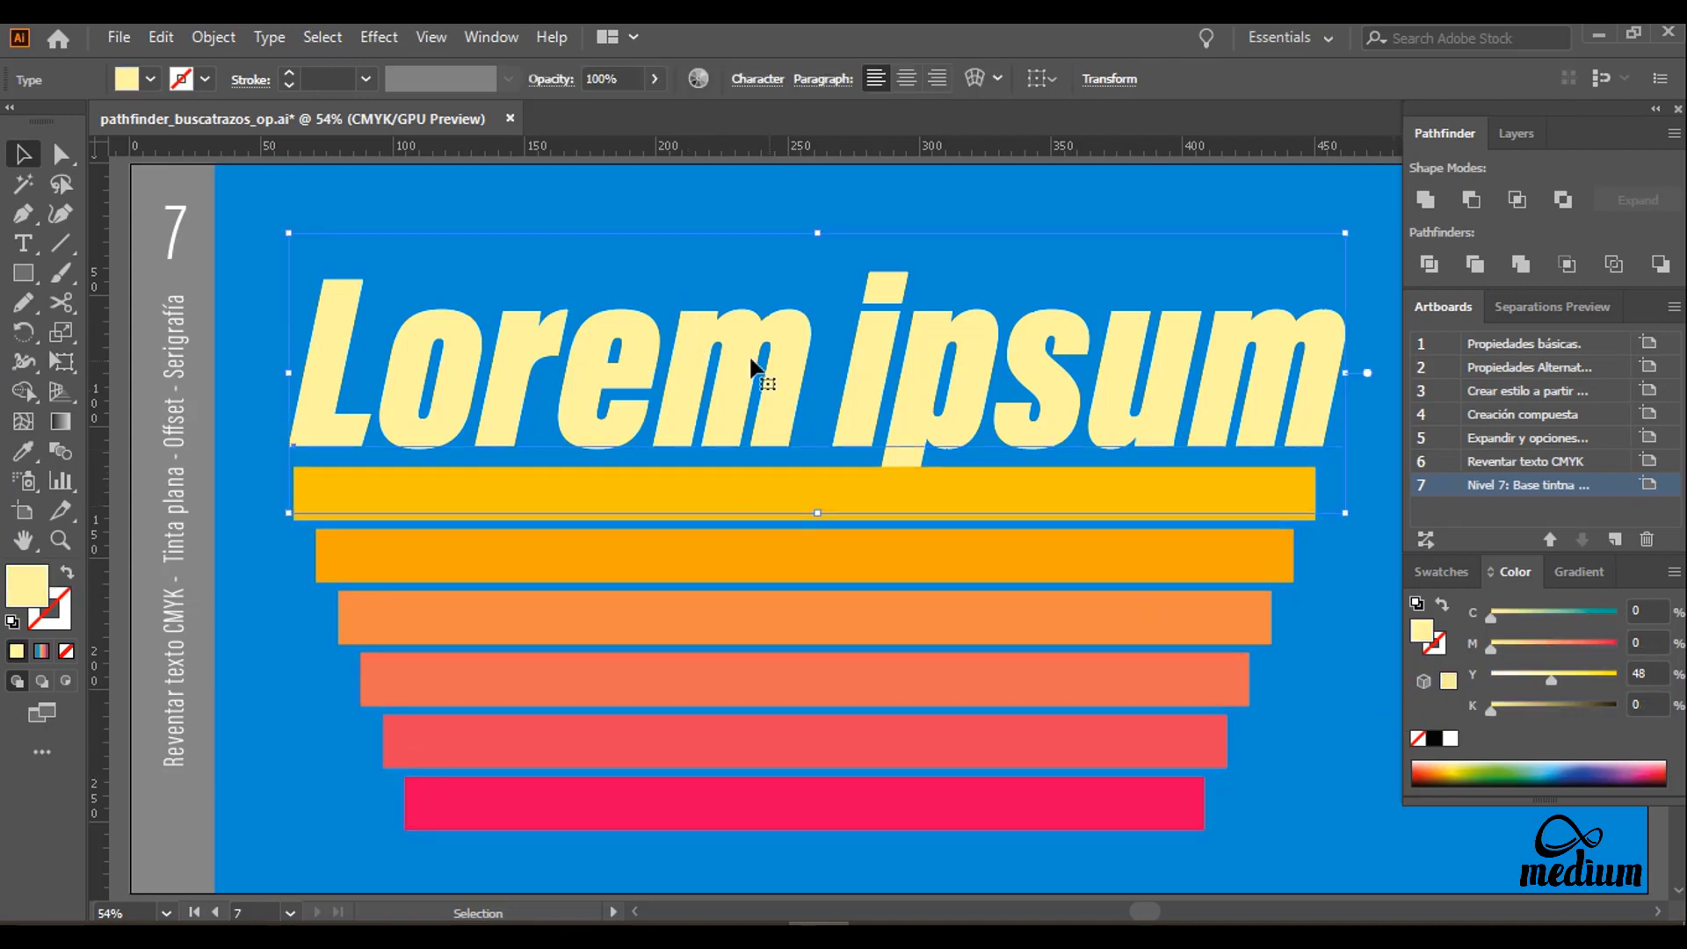
left_click(1674, 133)
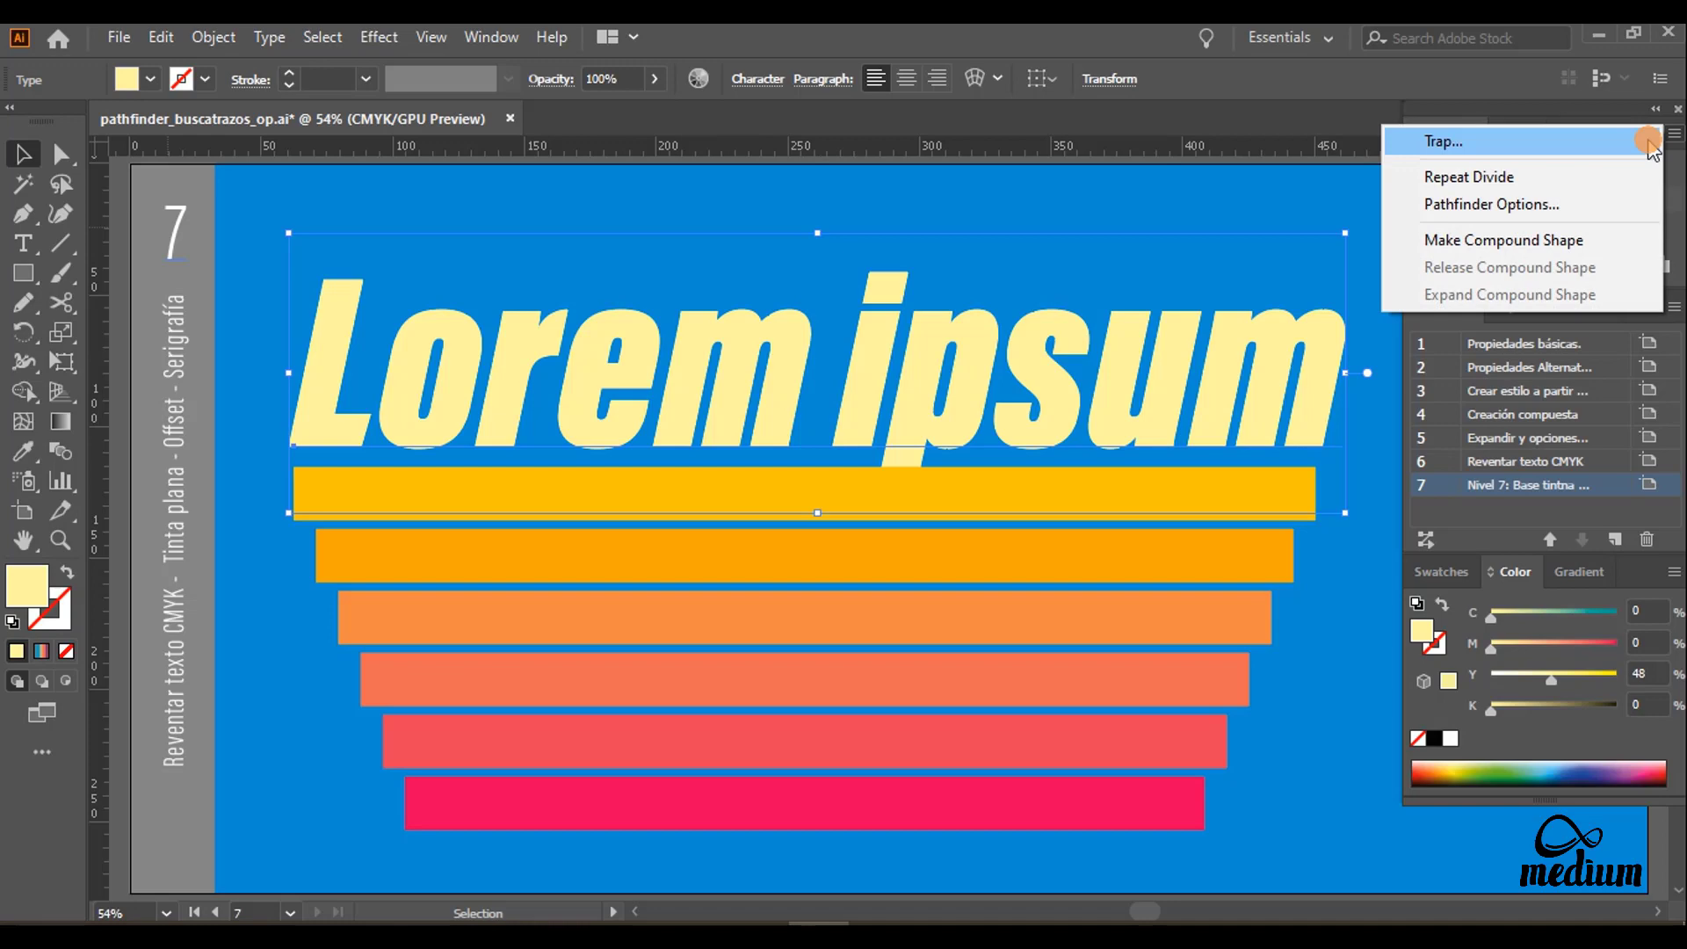
left_click(1537, 236)
left_click(1631, 195)
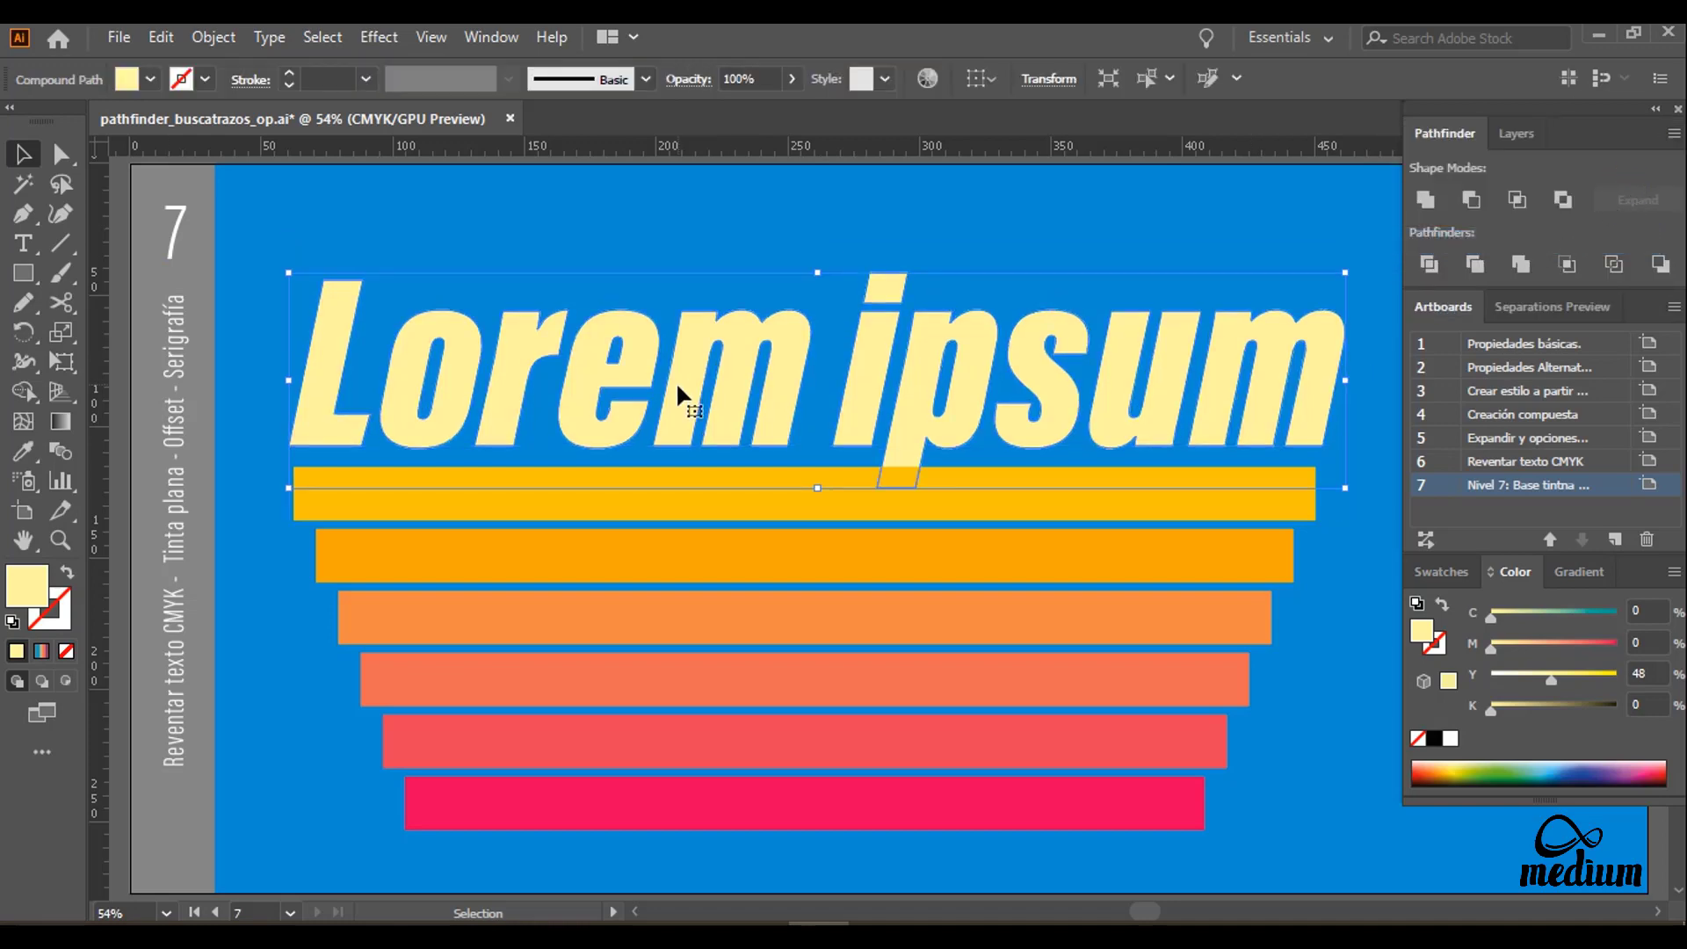
Step: Set the yellow value of the expanded "Lorem ipsum" lettering to 50%
left_click(1645, 673)
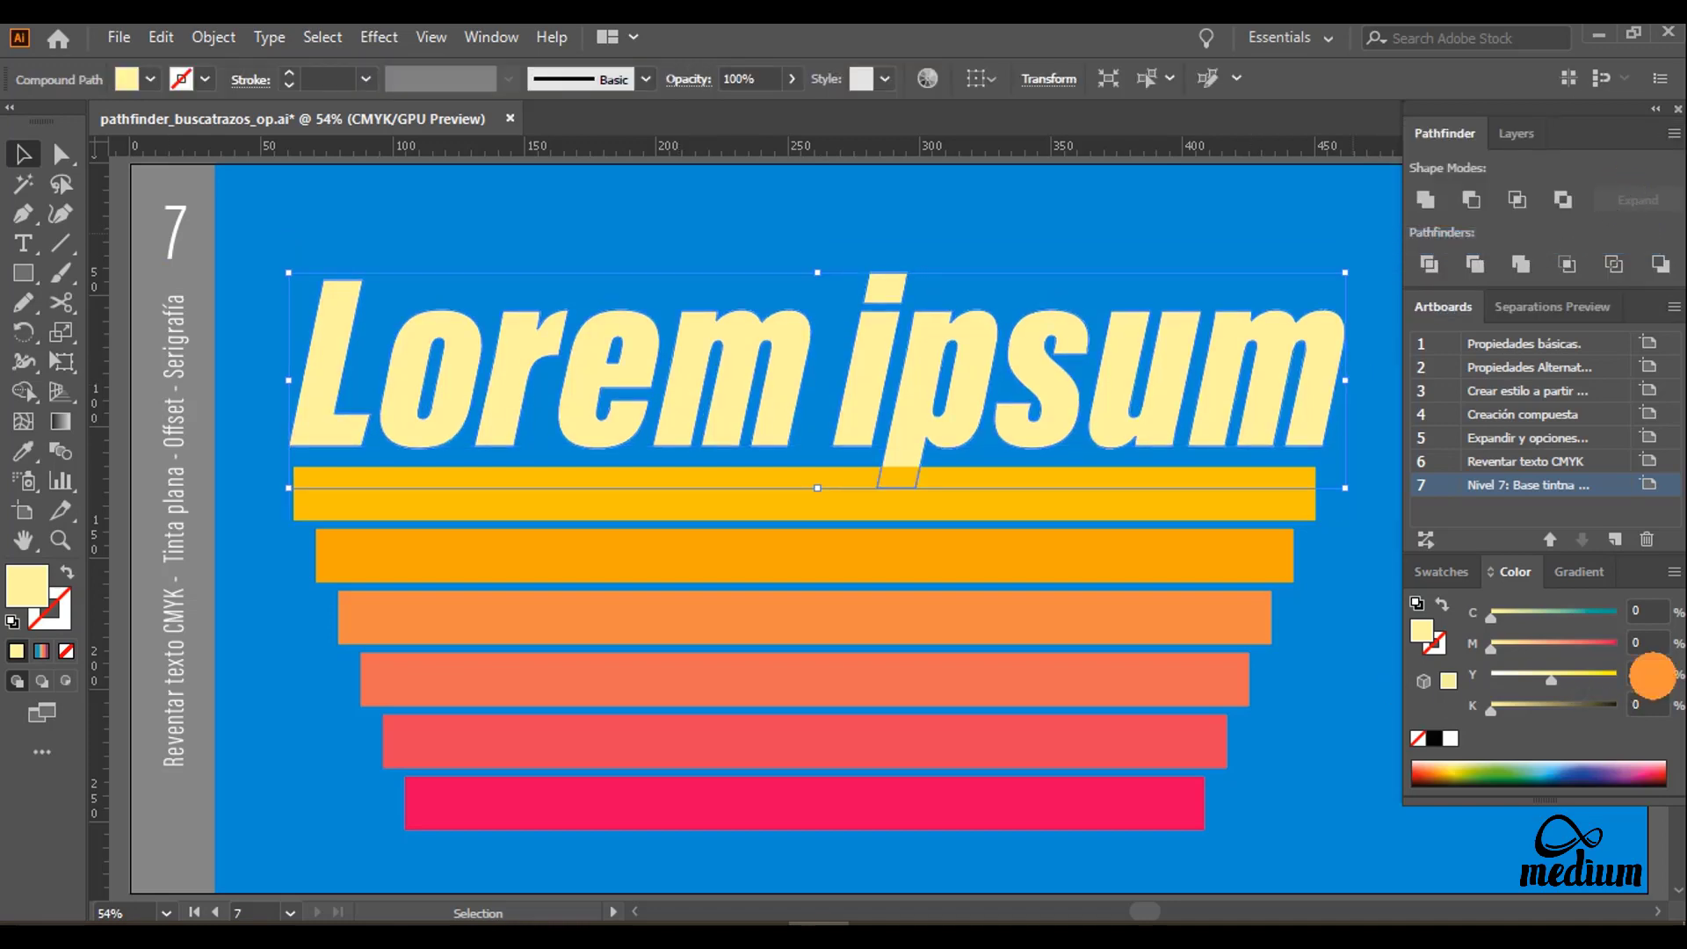
type("50")
key("Tab")
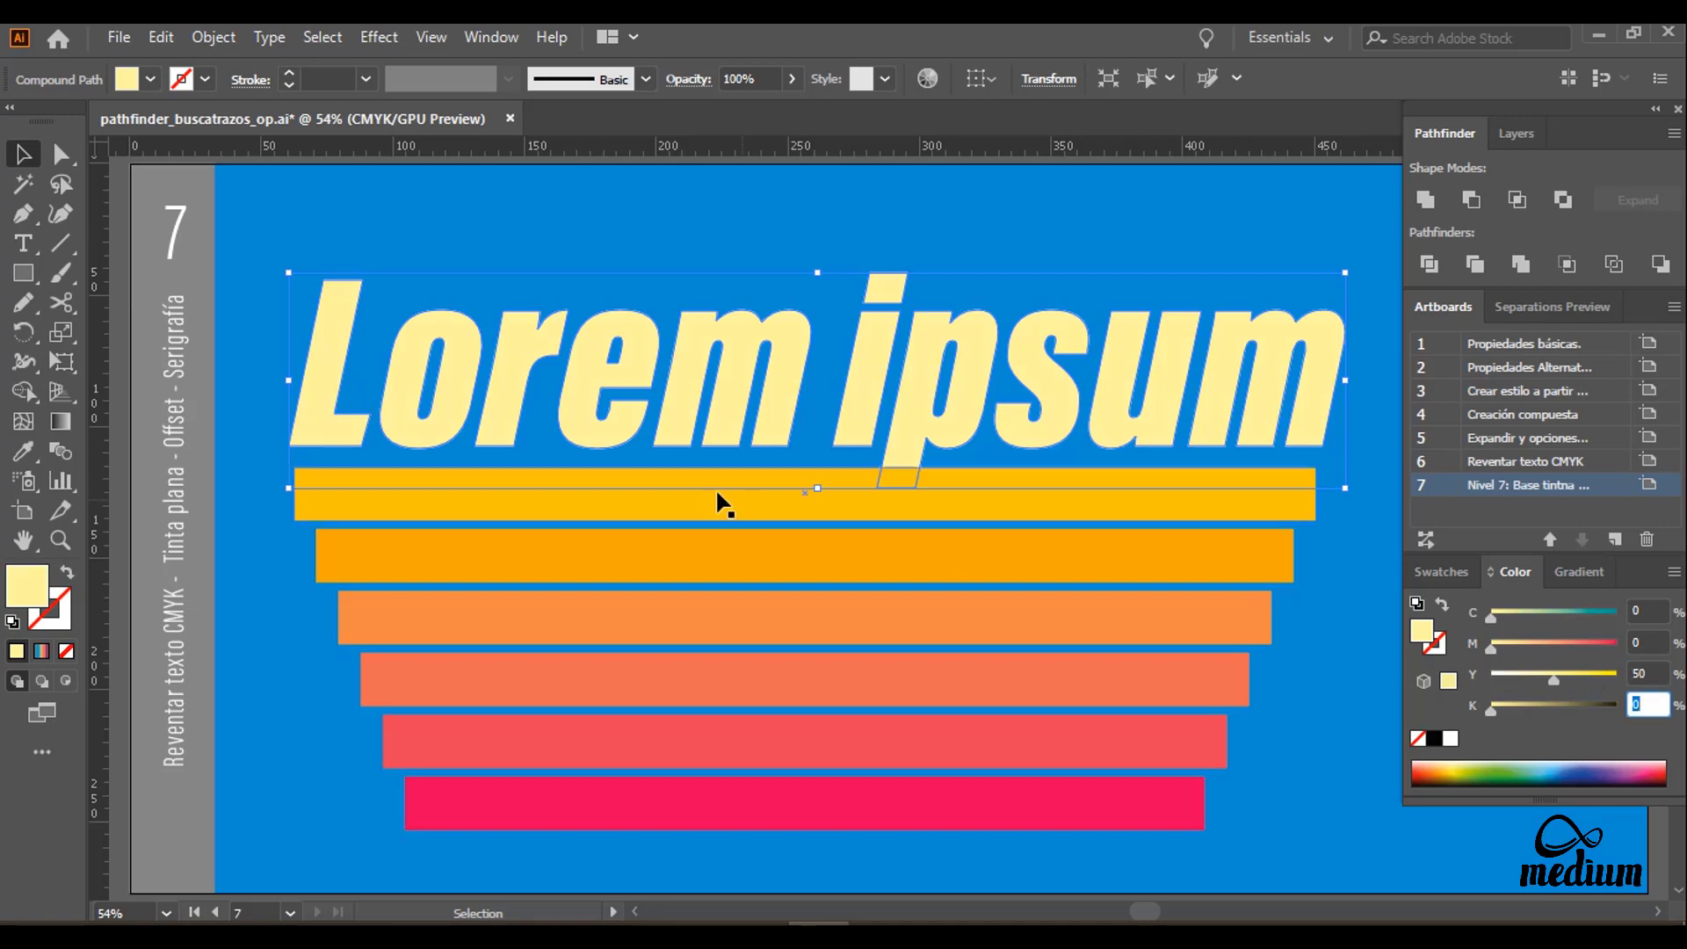
Step: Fill the blue background with the "plana - Serig" spot swatch and open that swatch's options
left_click(347, 234)
key("v")
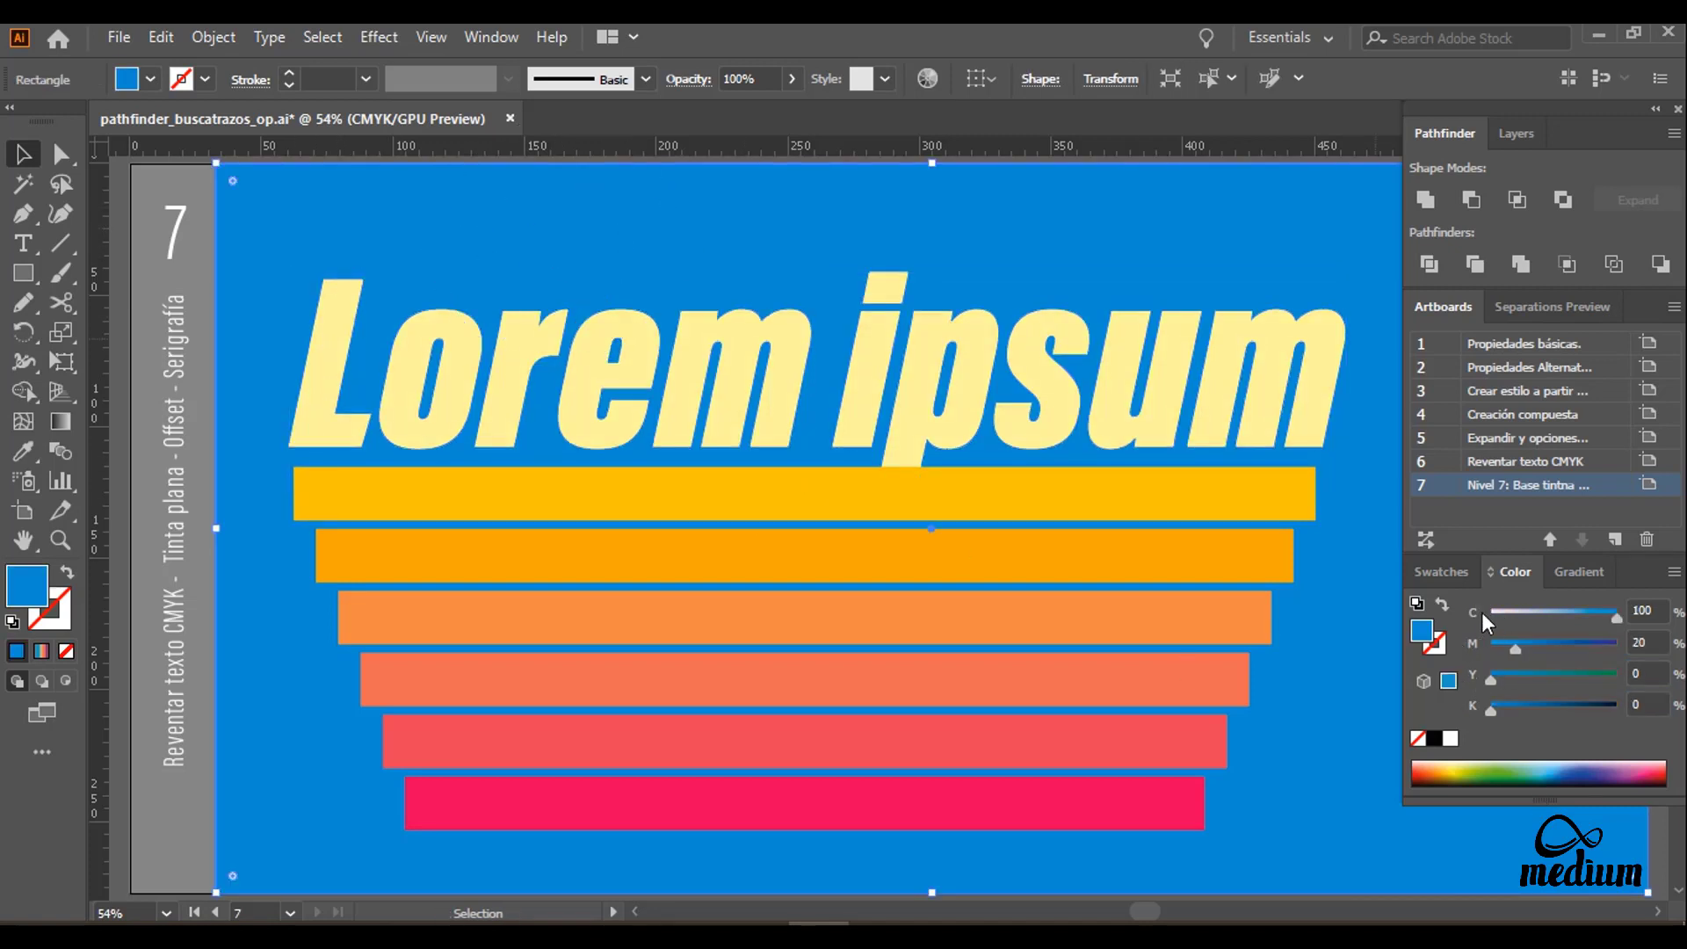
left_click(1459, 582)
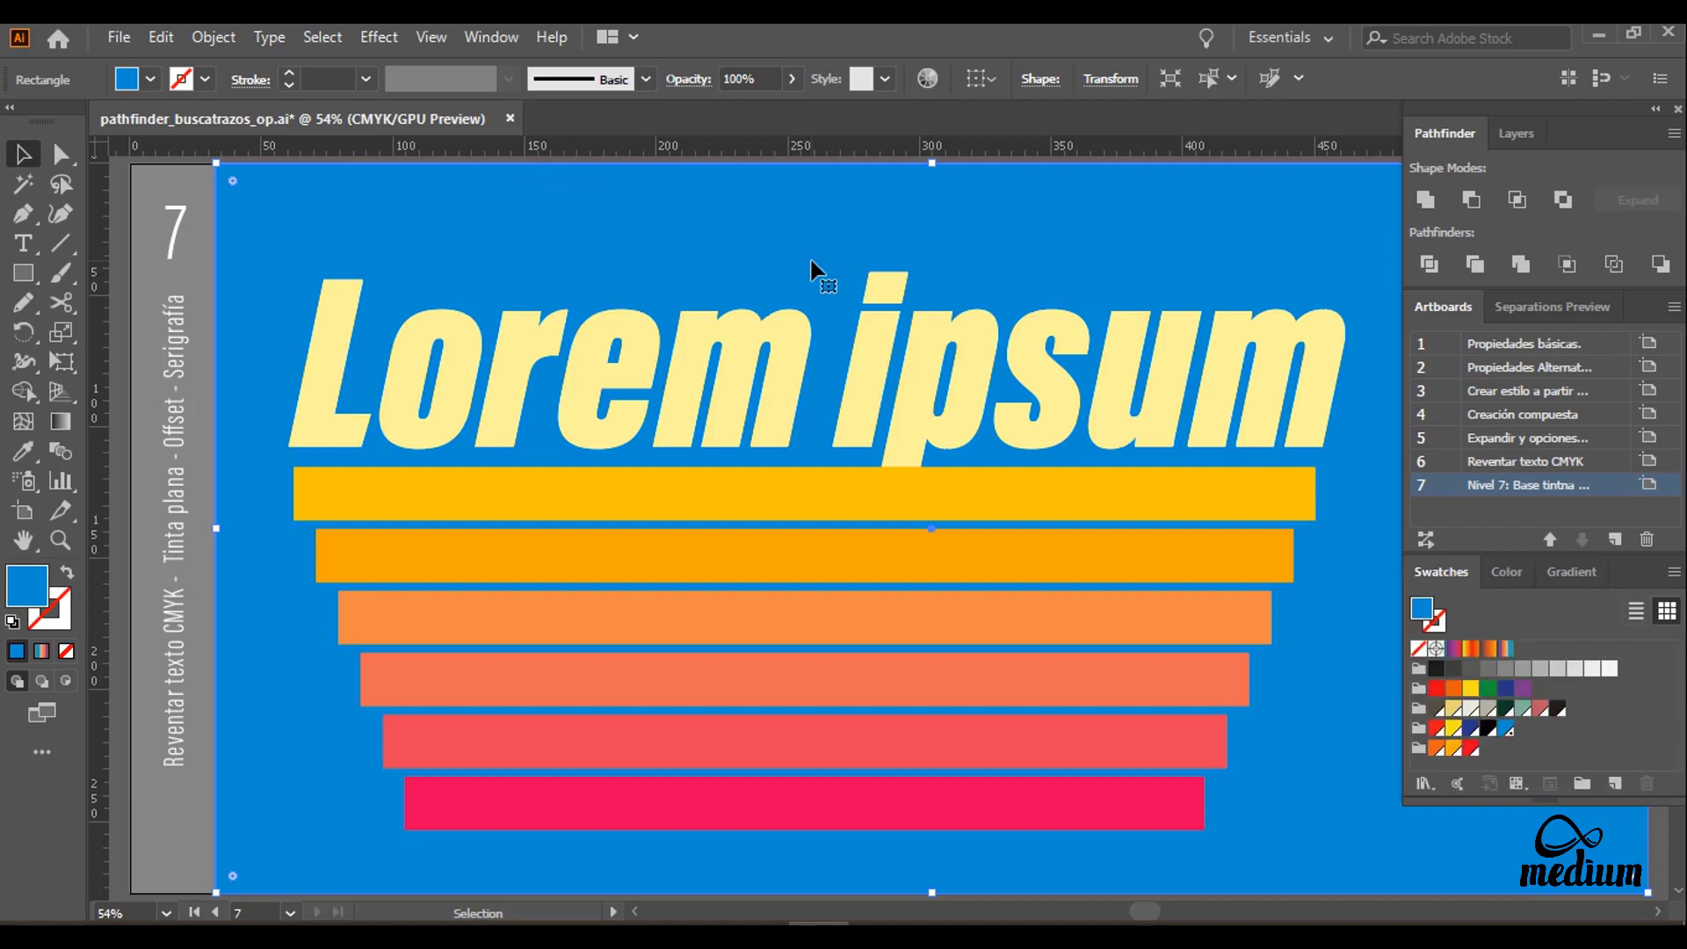
key("ctrl")
left_click(1504, 731)
double_click(1506, 729)
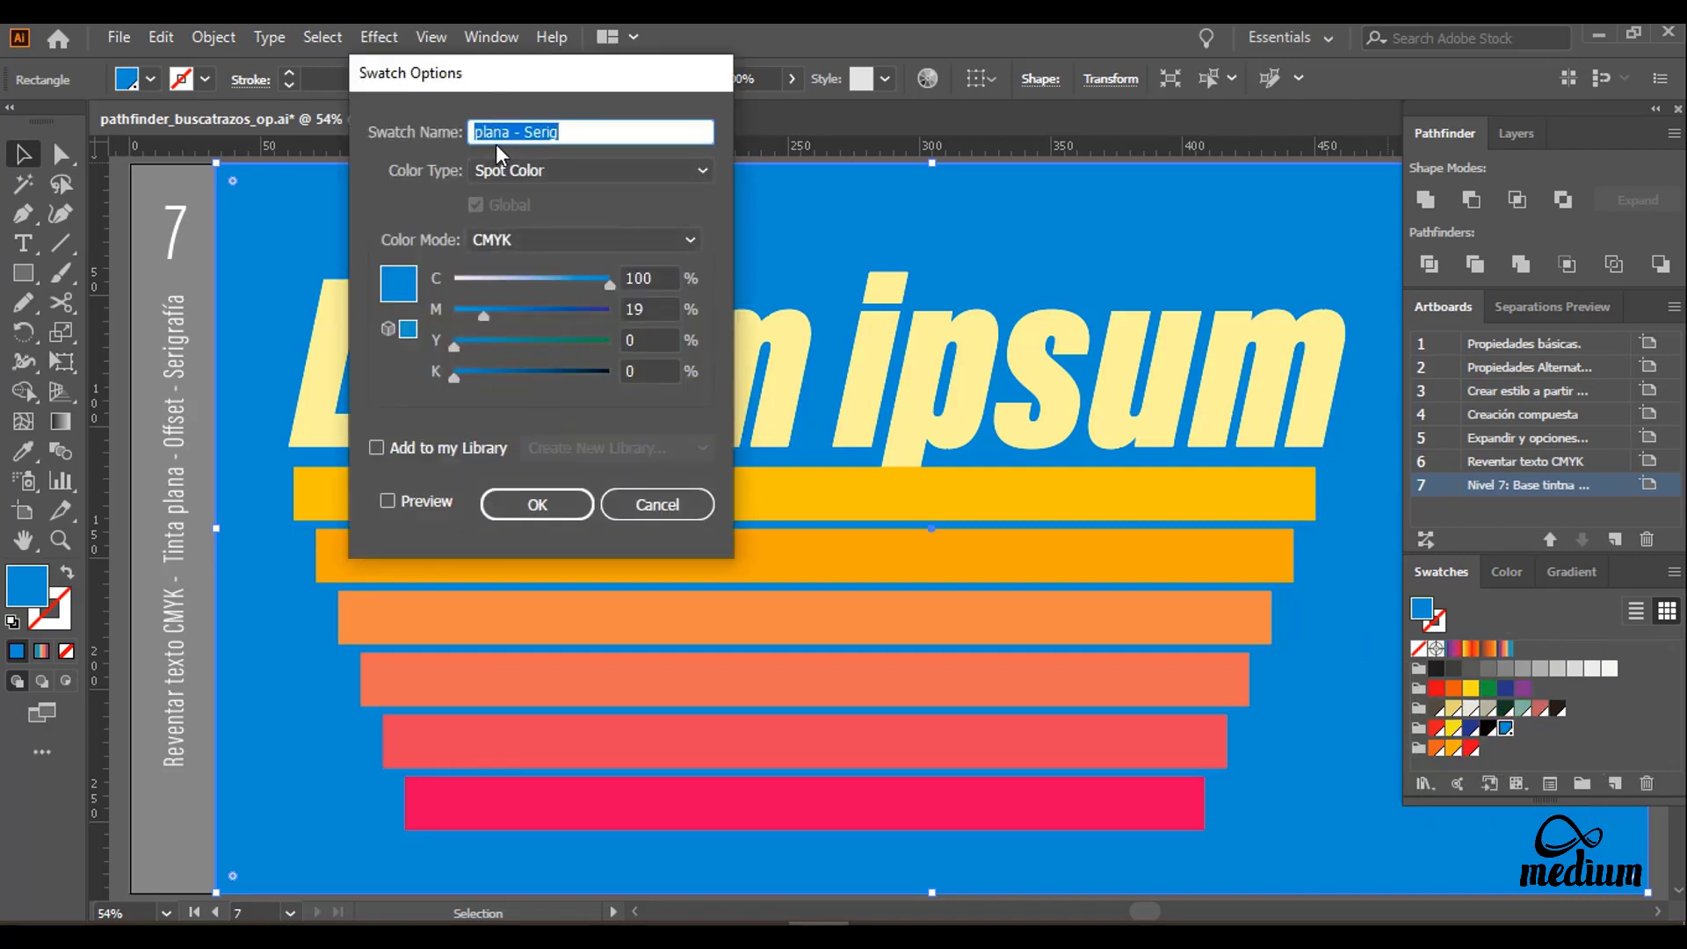
Step: Switch the swatch's color type to Process Color and back to Spot Color
left_click(520, 173)
left_click(515, 189)
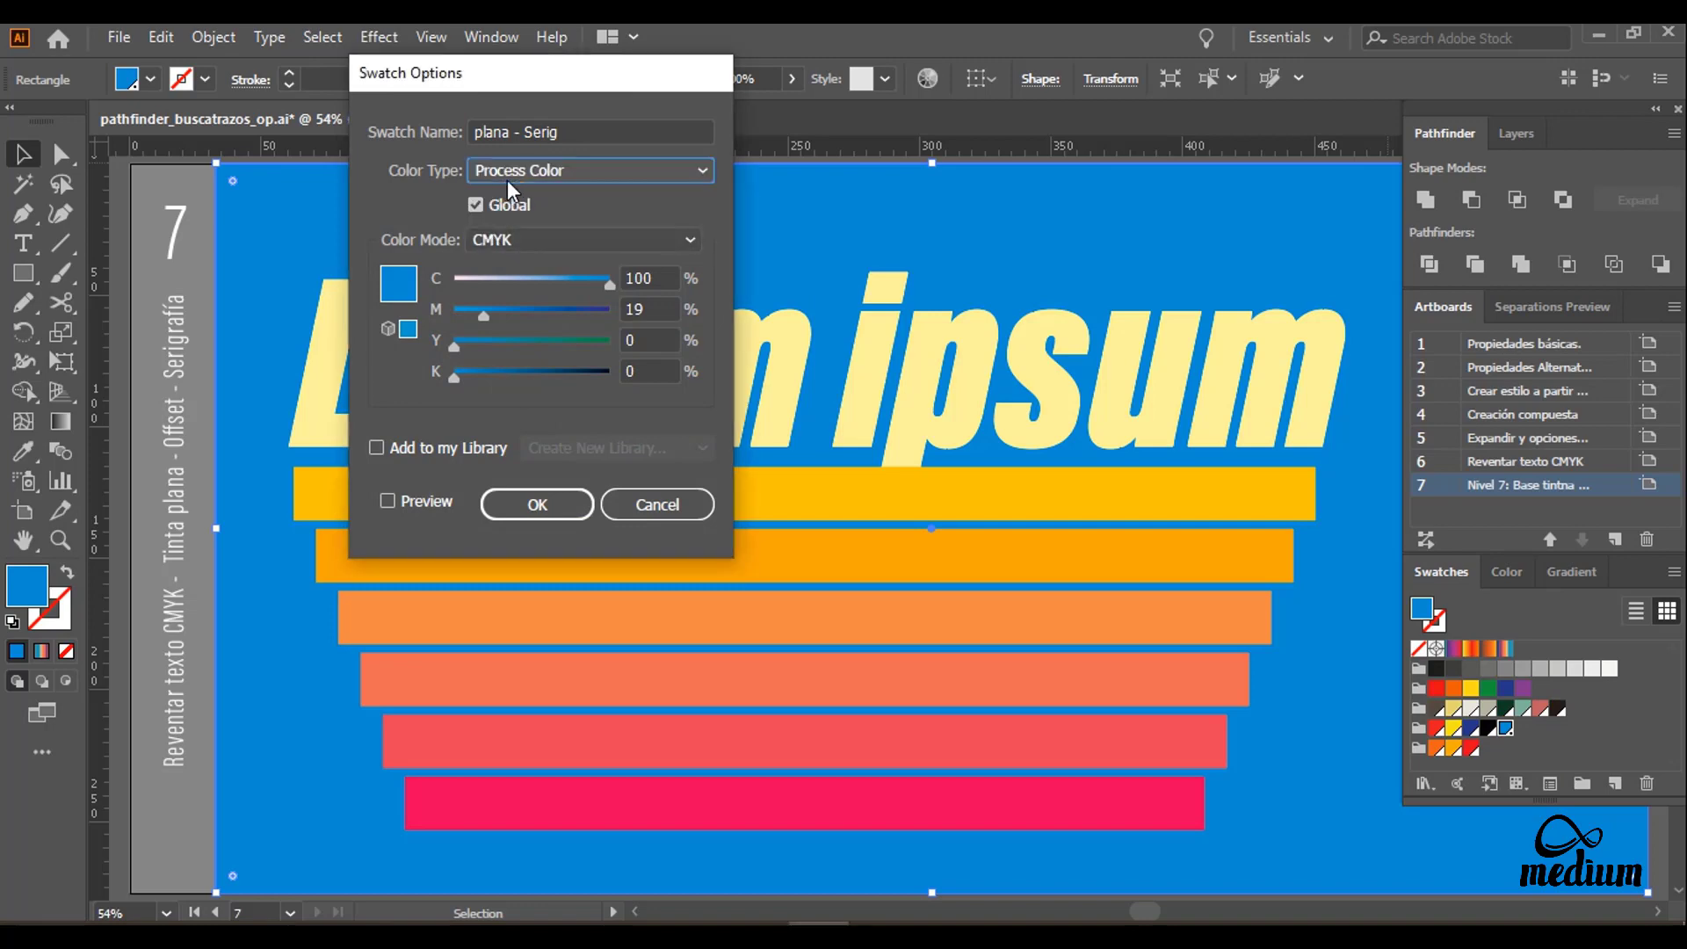
left_click(510, 173)
left_click(527, 219)
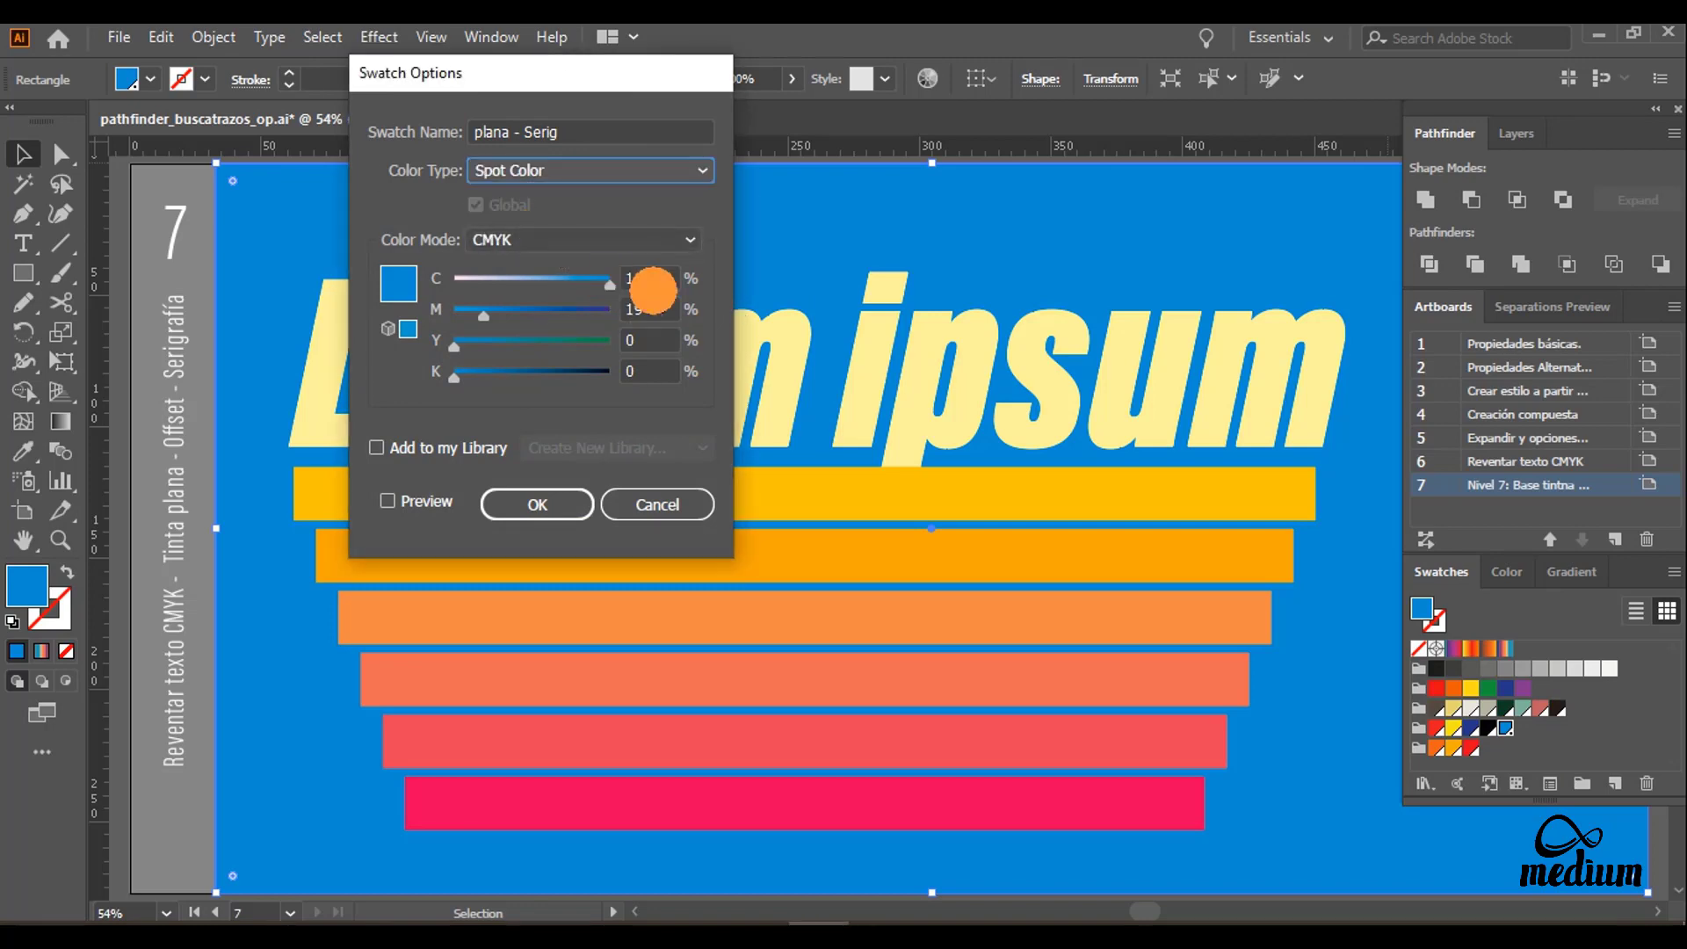
Step: Set the "plana - Serig" swatch's magenta to 0% and keep it applied to the background
left_click_drag(484, 316, 453, 317)
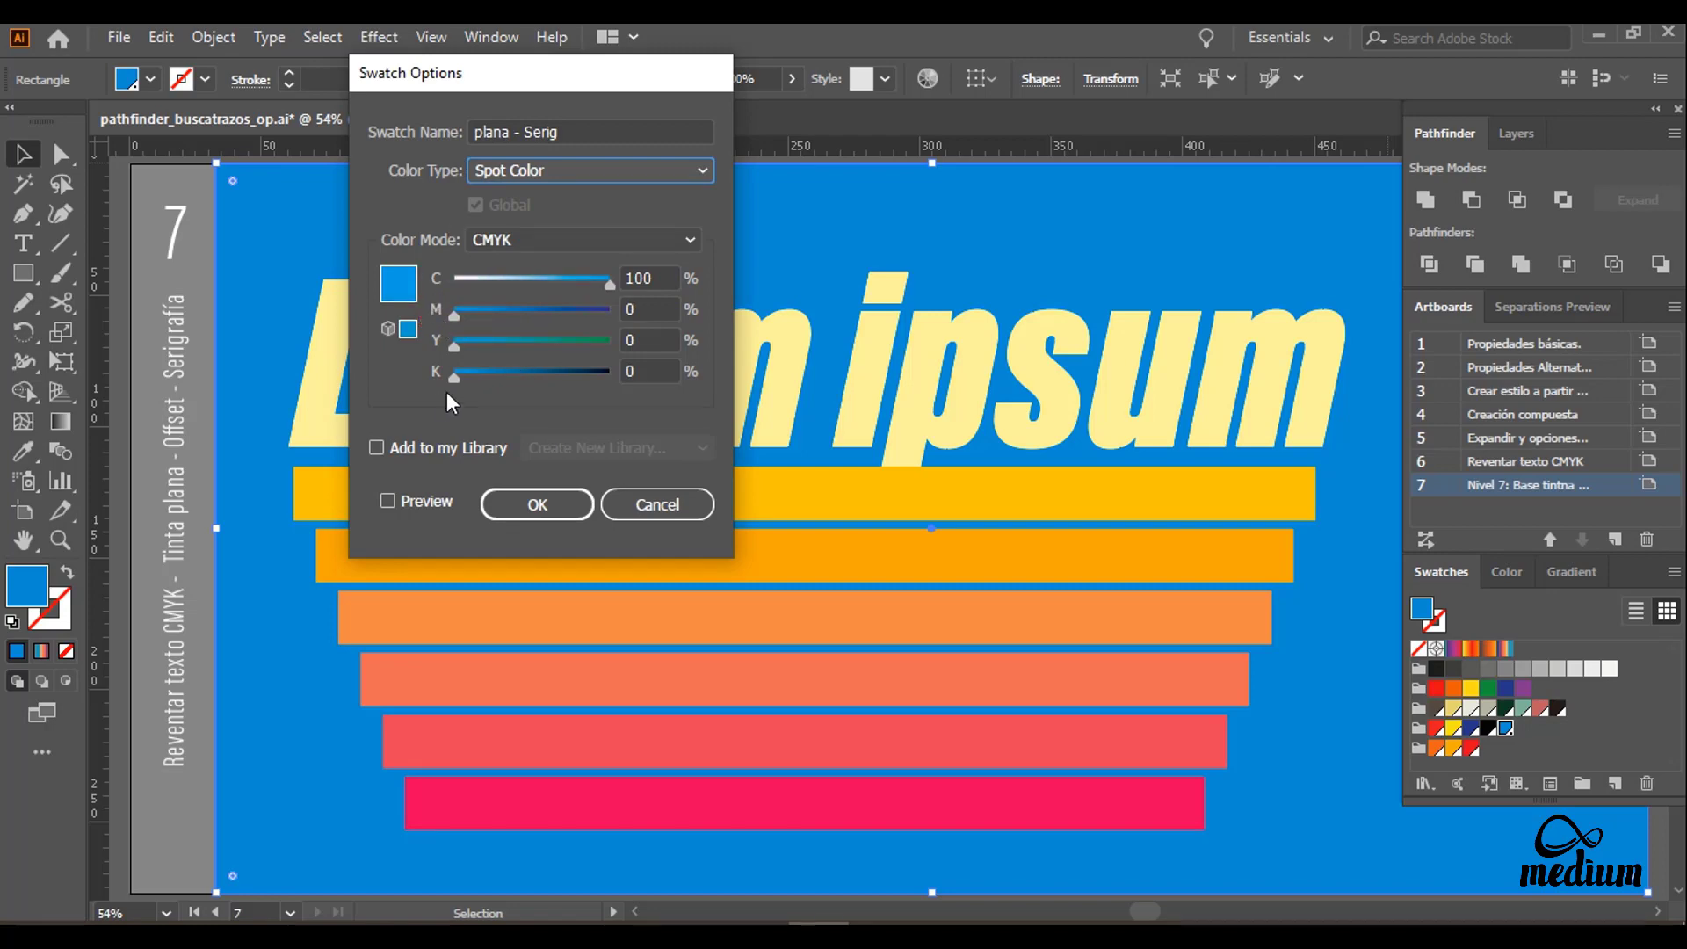
left_click(535, 506)
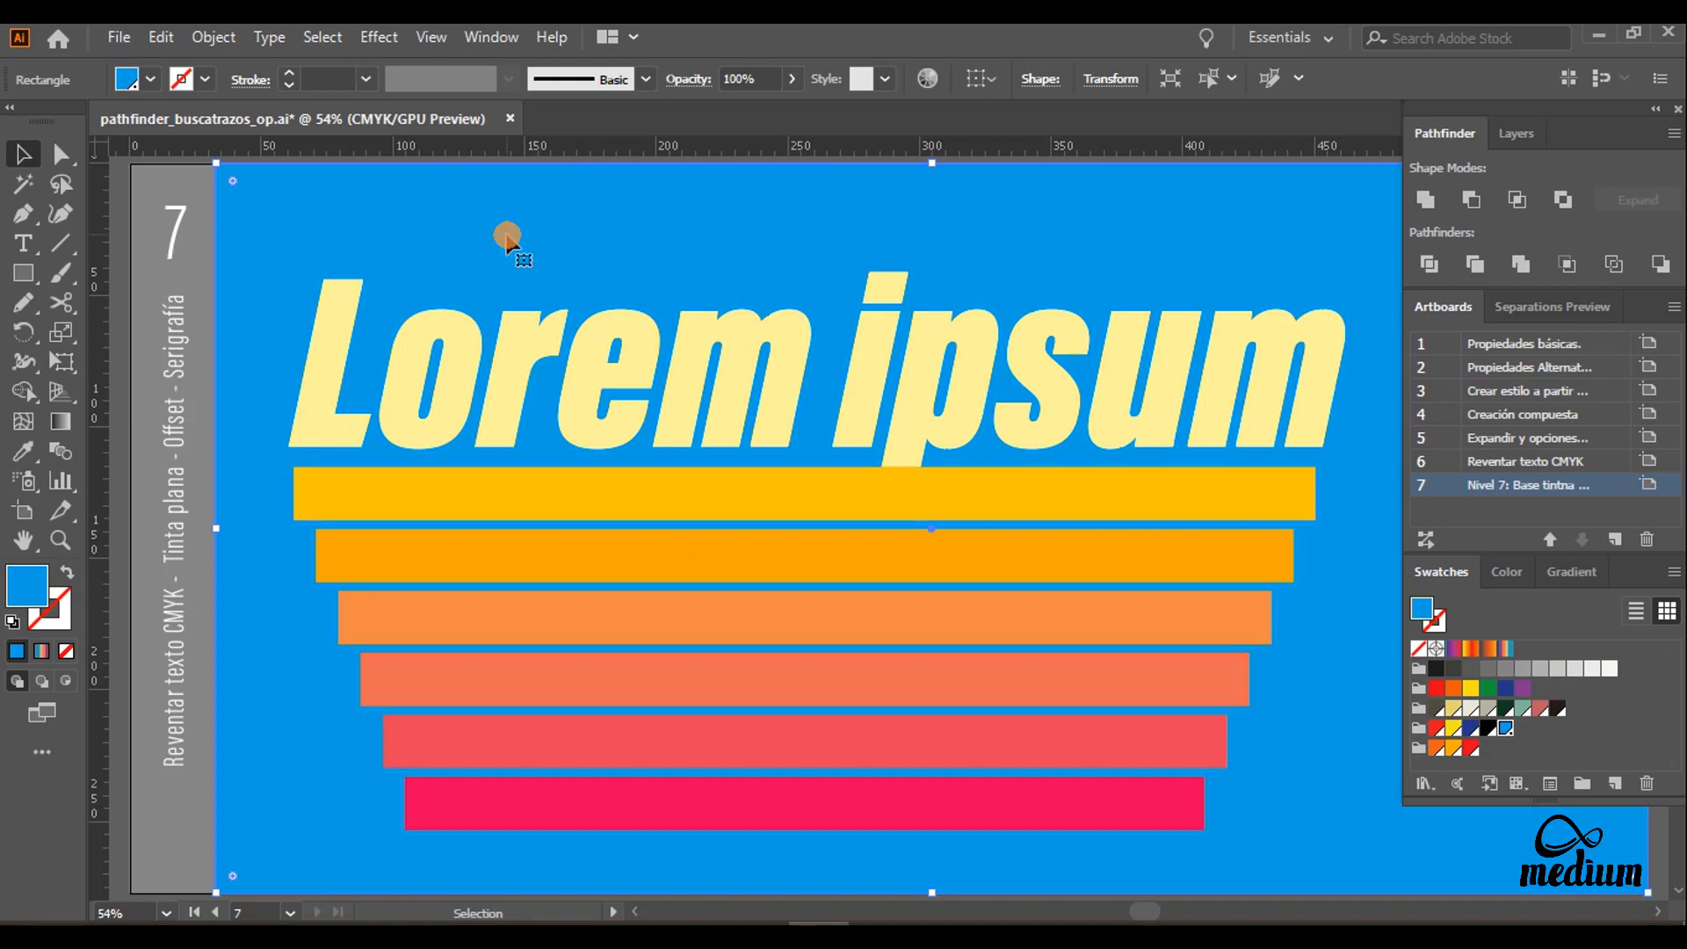
left_click(1508, 726)
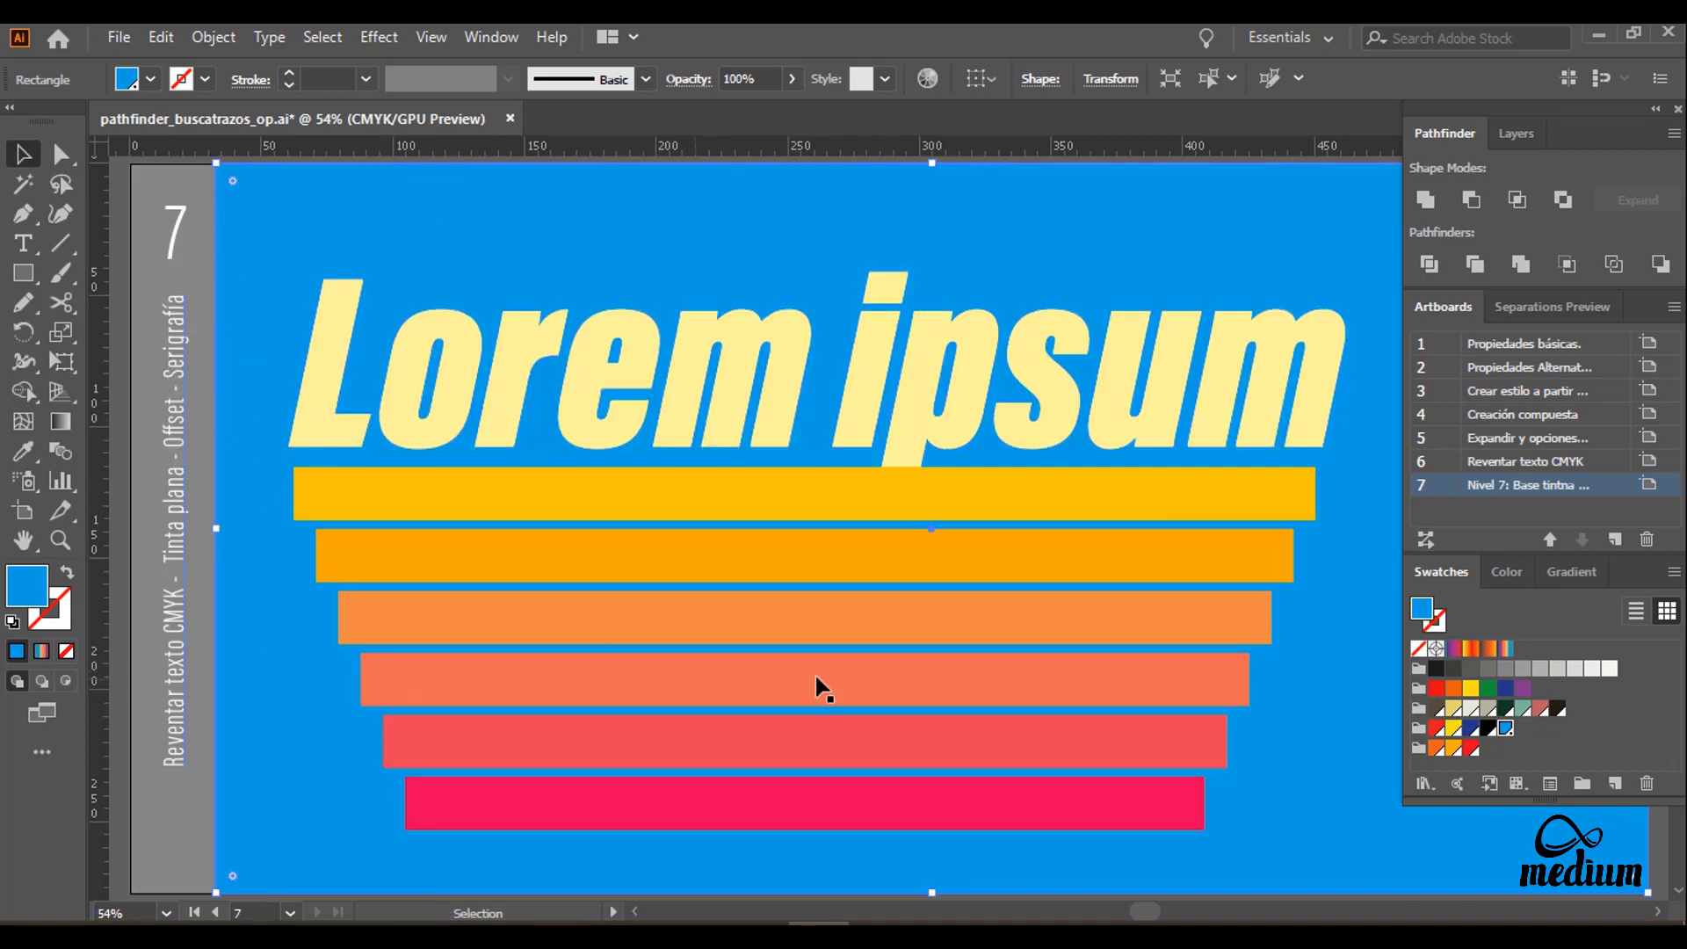
left_click(892, 422)
left_click(175, 318)
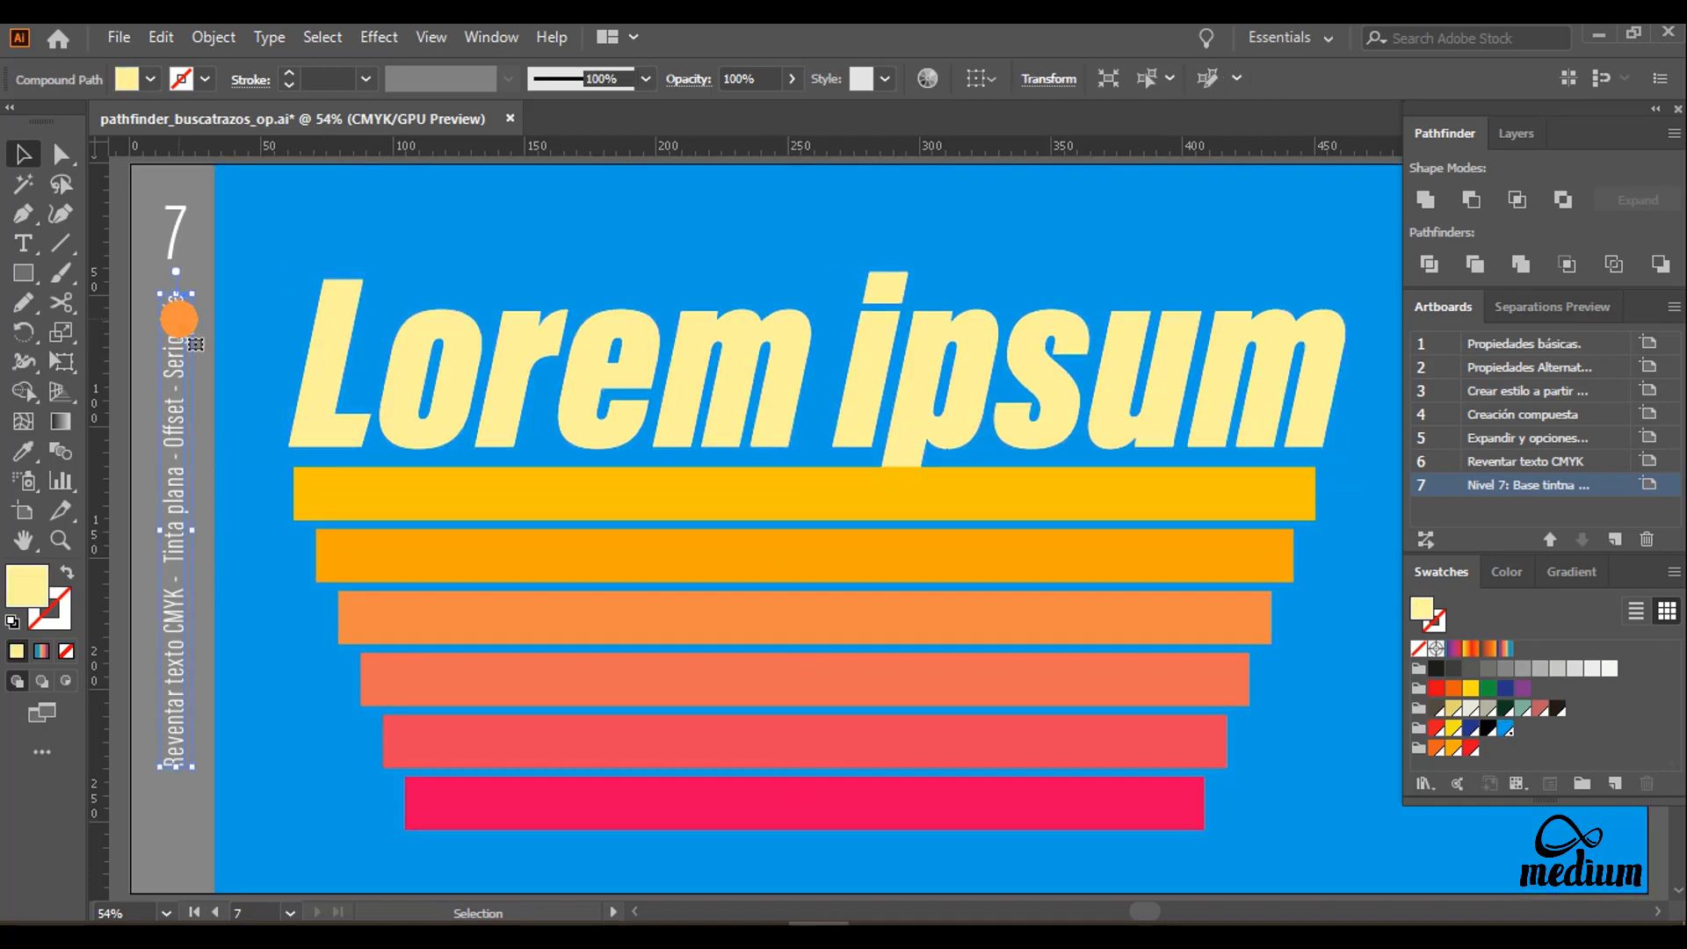
left_click(659, 257)
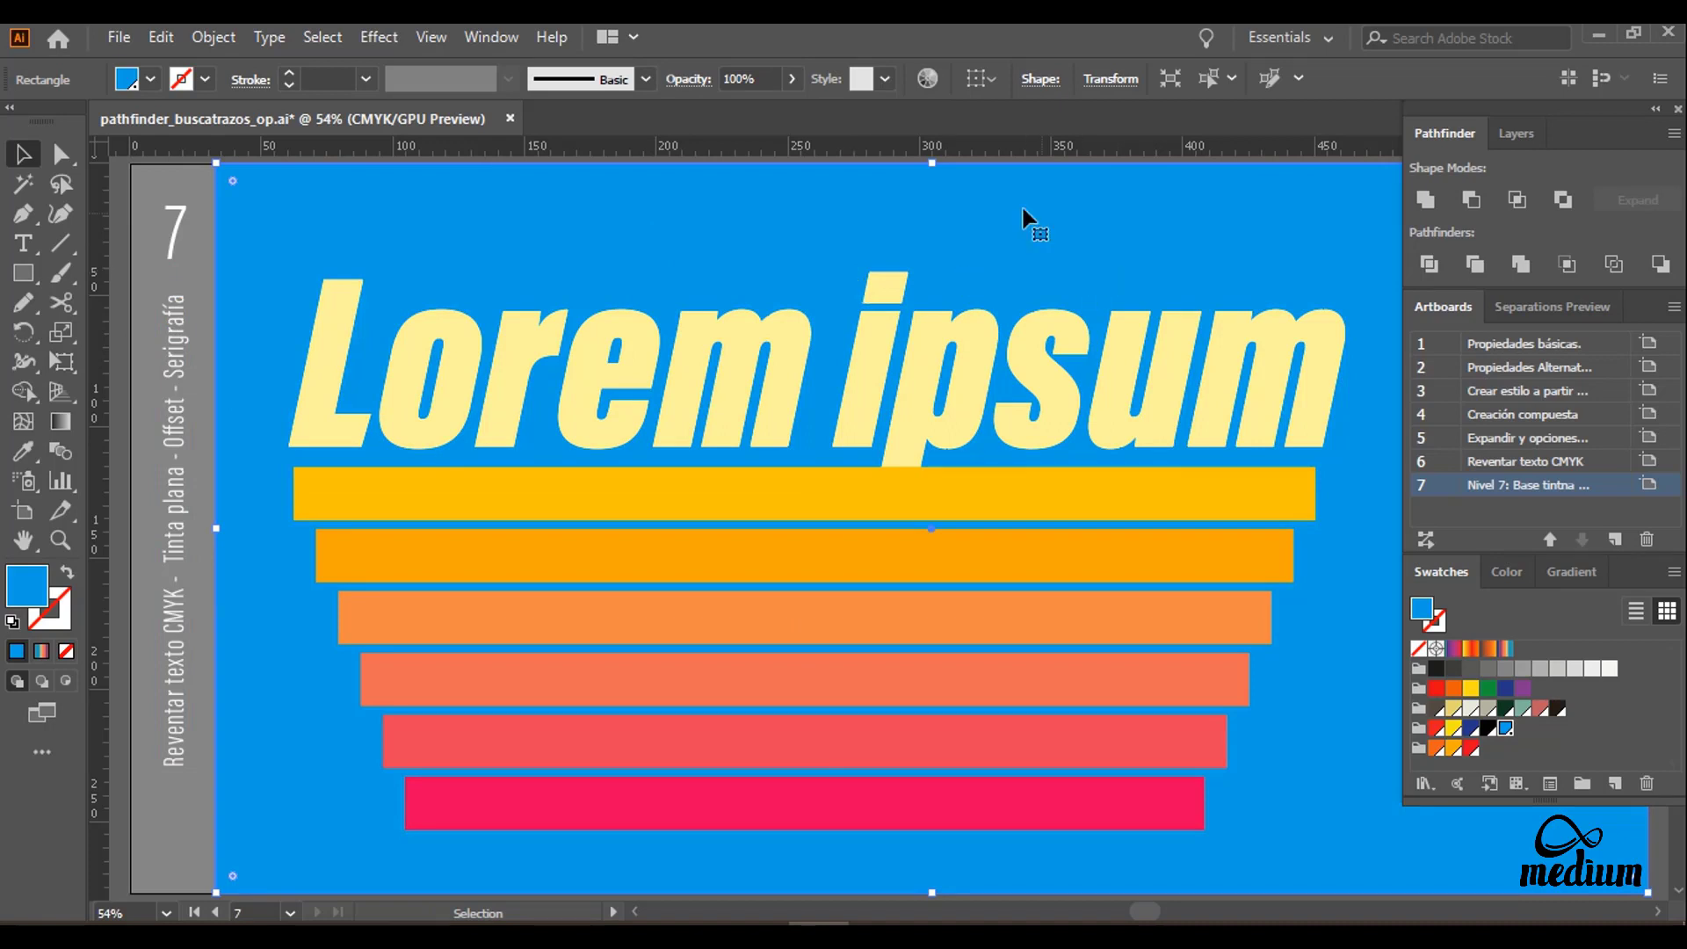
Step: Apply a Pathfinder Trap to the lettering, bars and blue background with 5-point thickness and Traps with Process Color enabled
key("ctrl+minus")
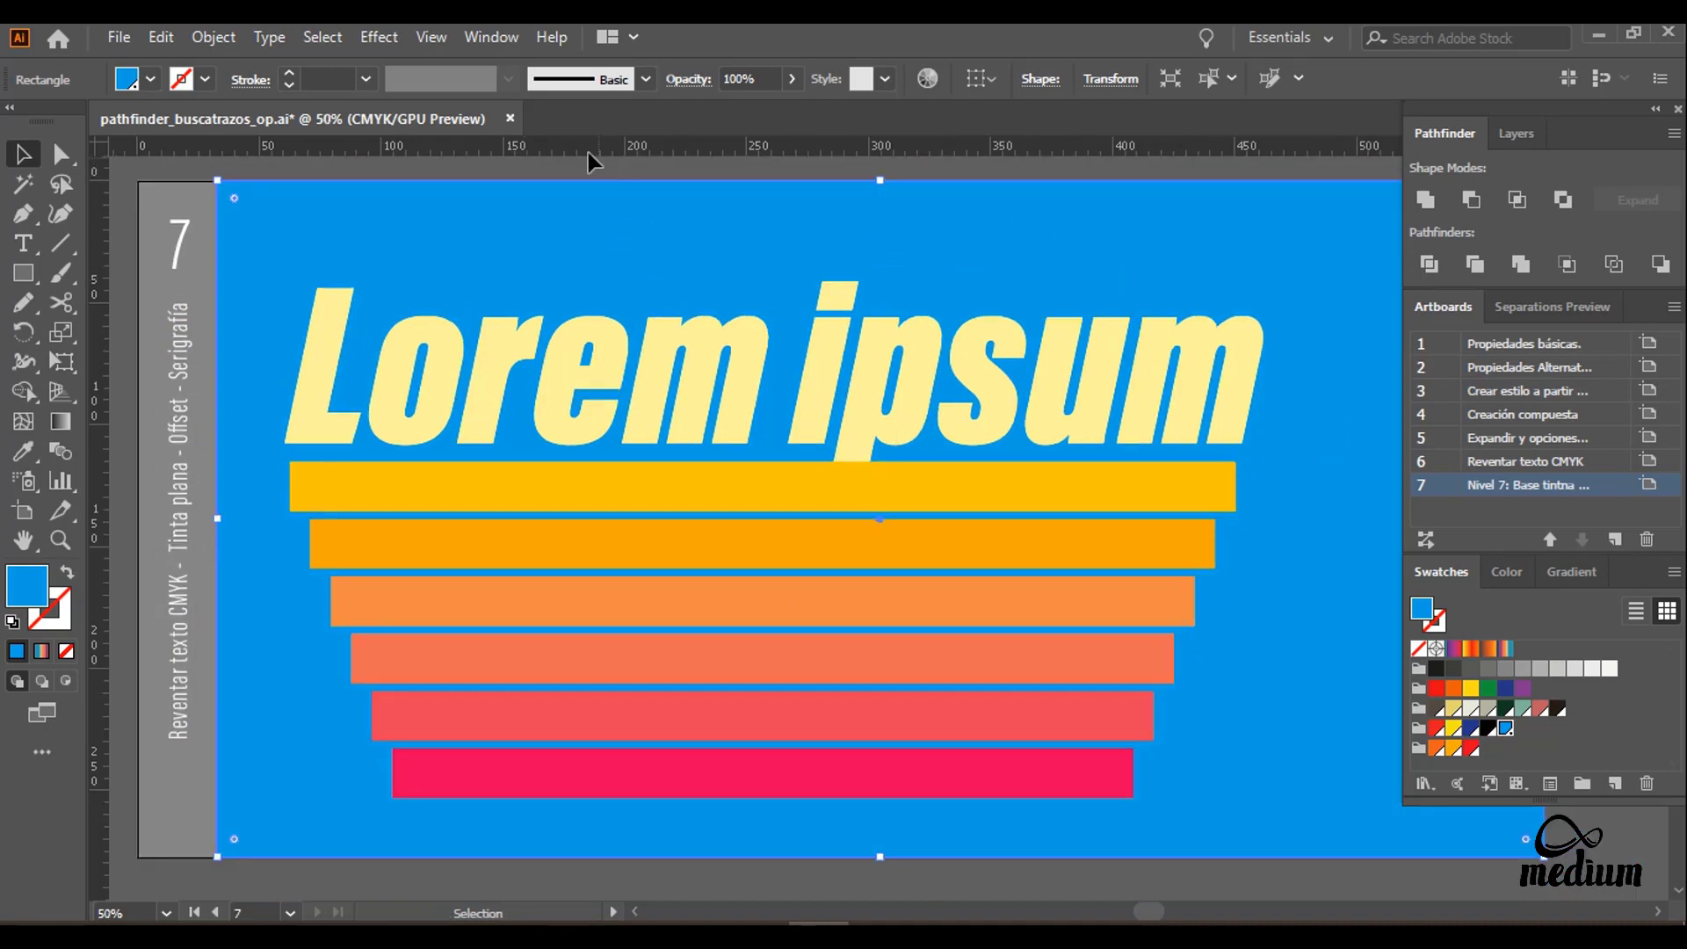
key("ctrl+shift+a")
left_click_drag(424, 168, 1122, 813)
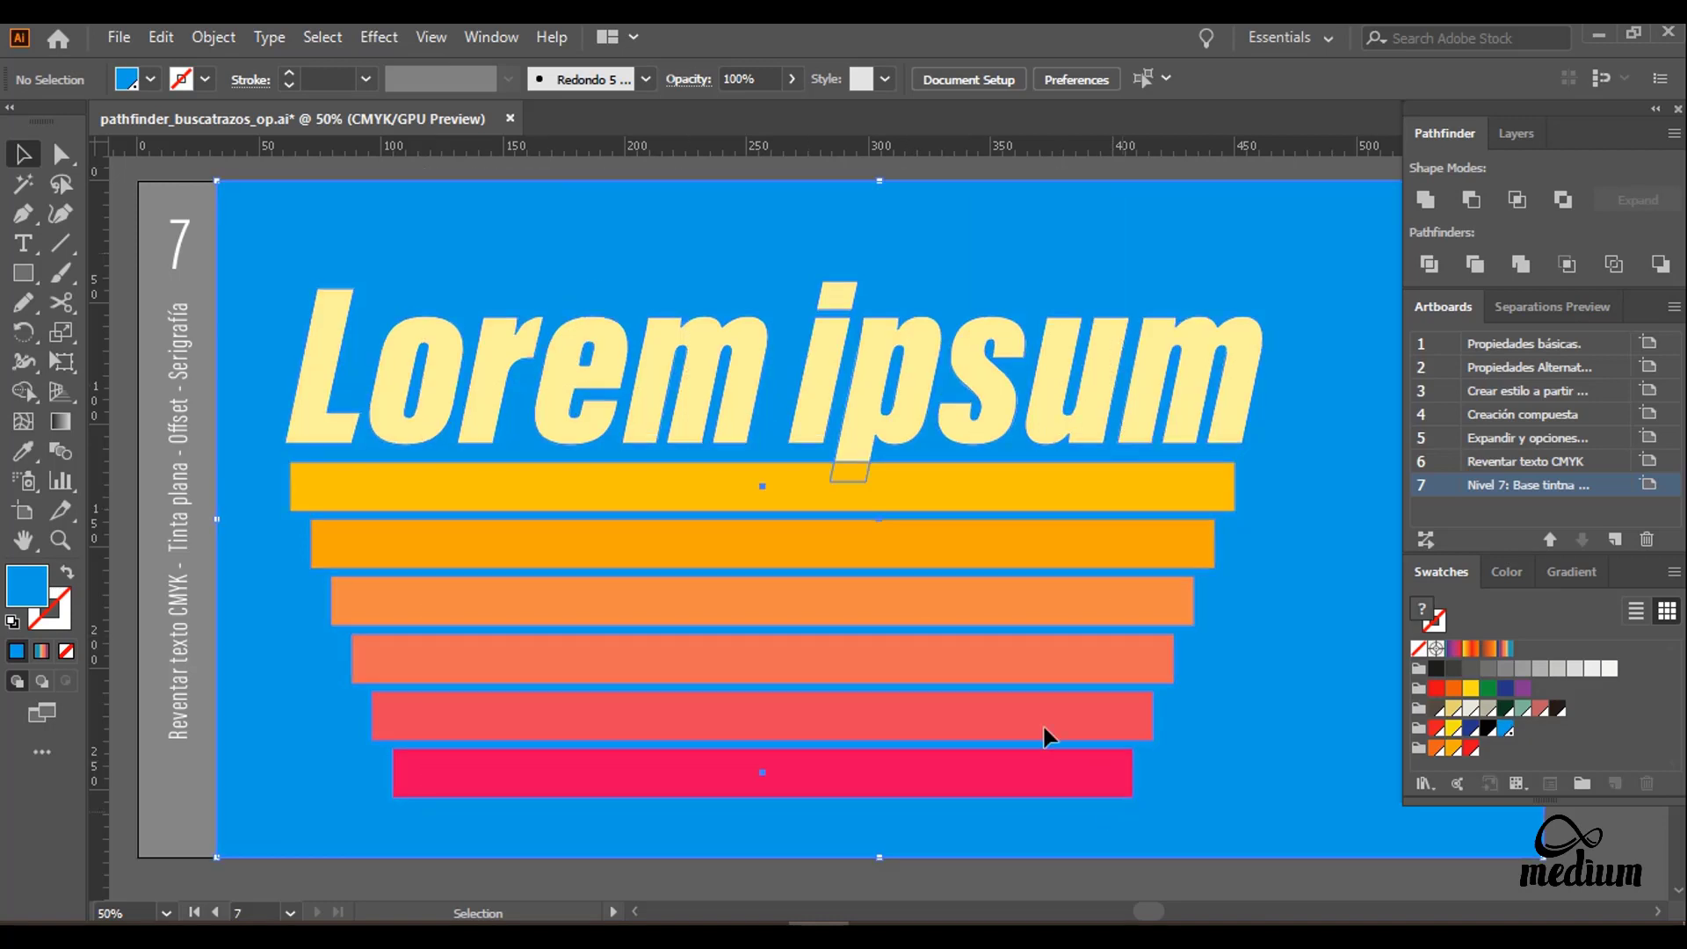
key("space")
left_click_drag(690, 500, 697, 513)
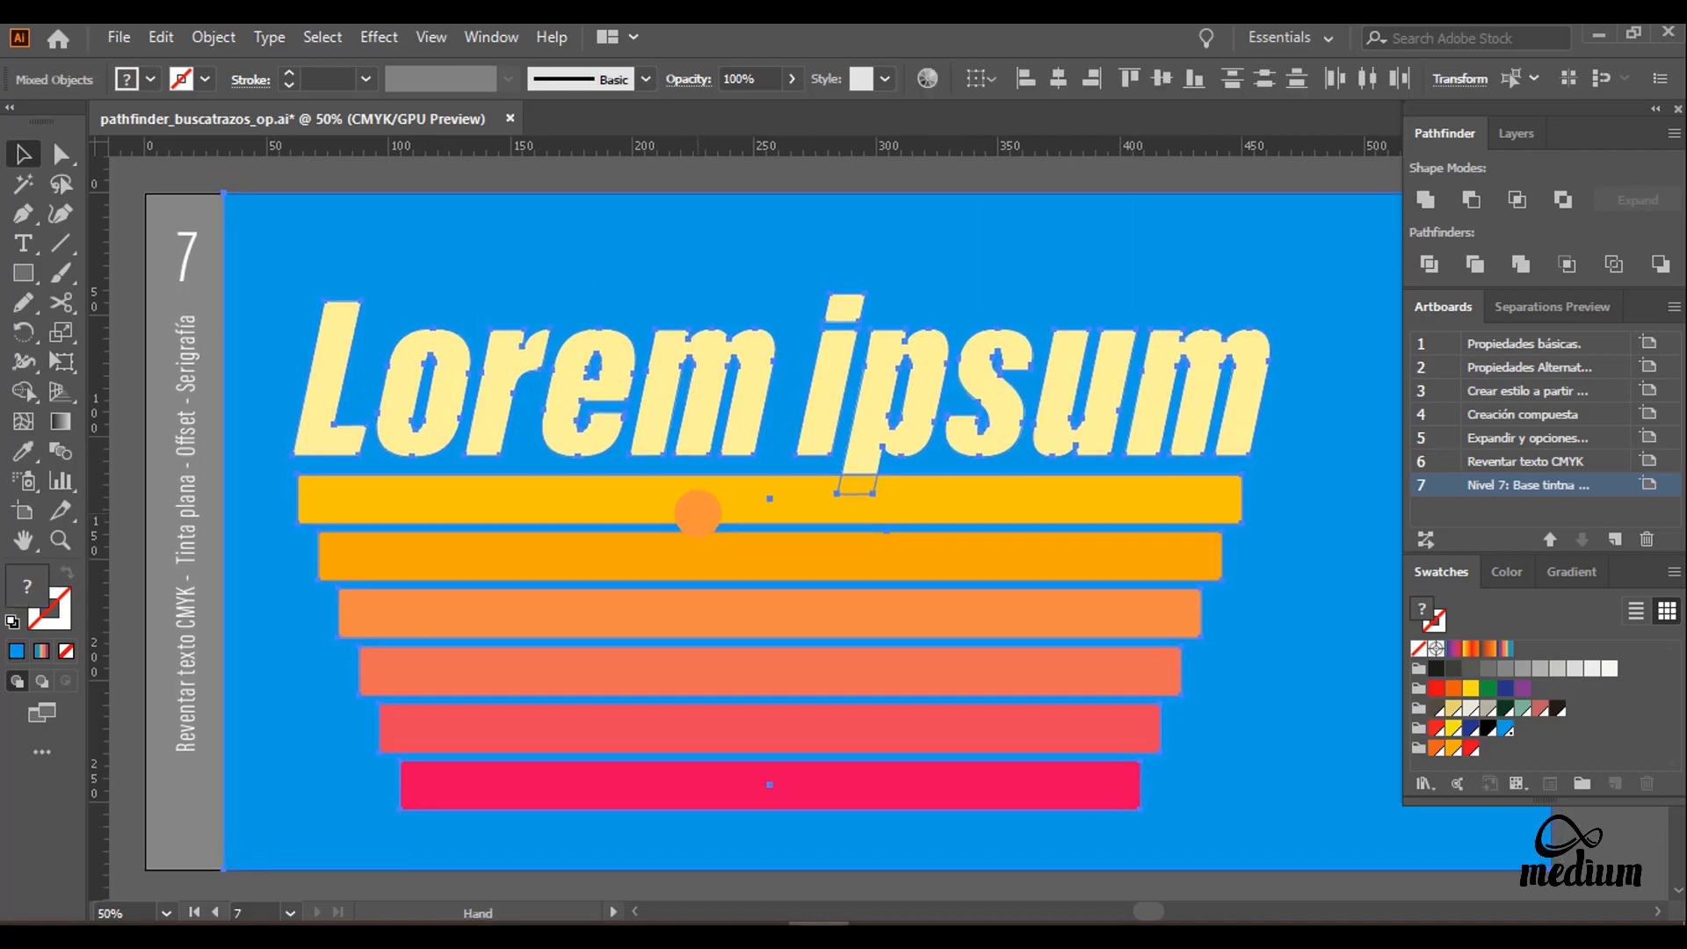
left_click(1674, 134)
left_click(1489, 136)
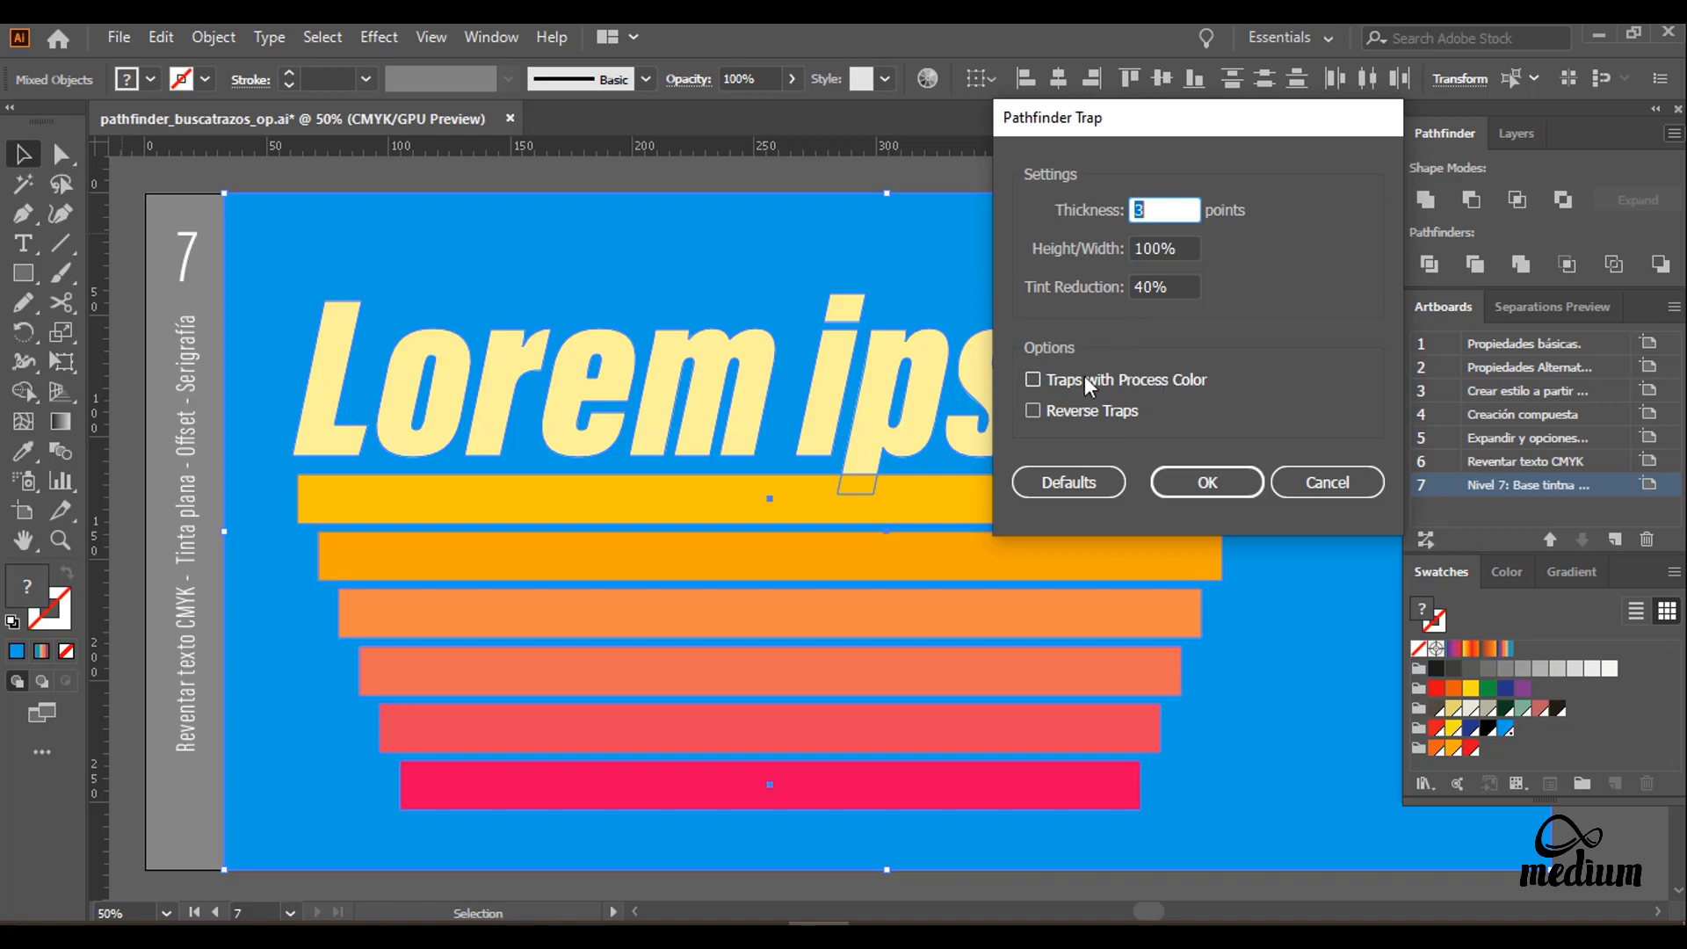
left_click(1126, 214)
left_click(1035, 378)
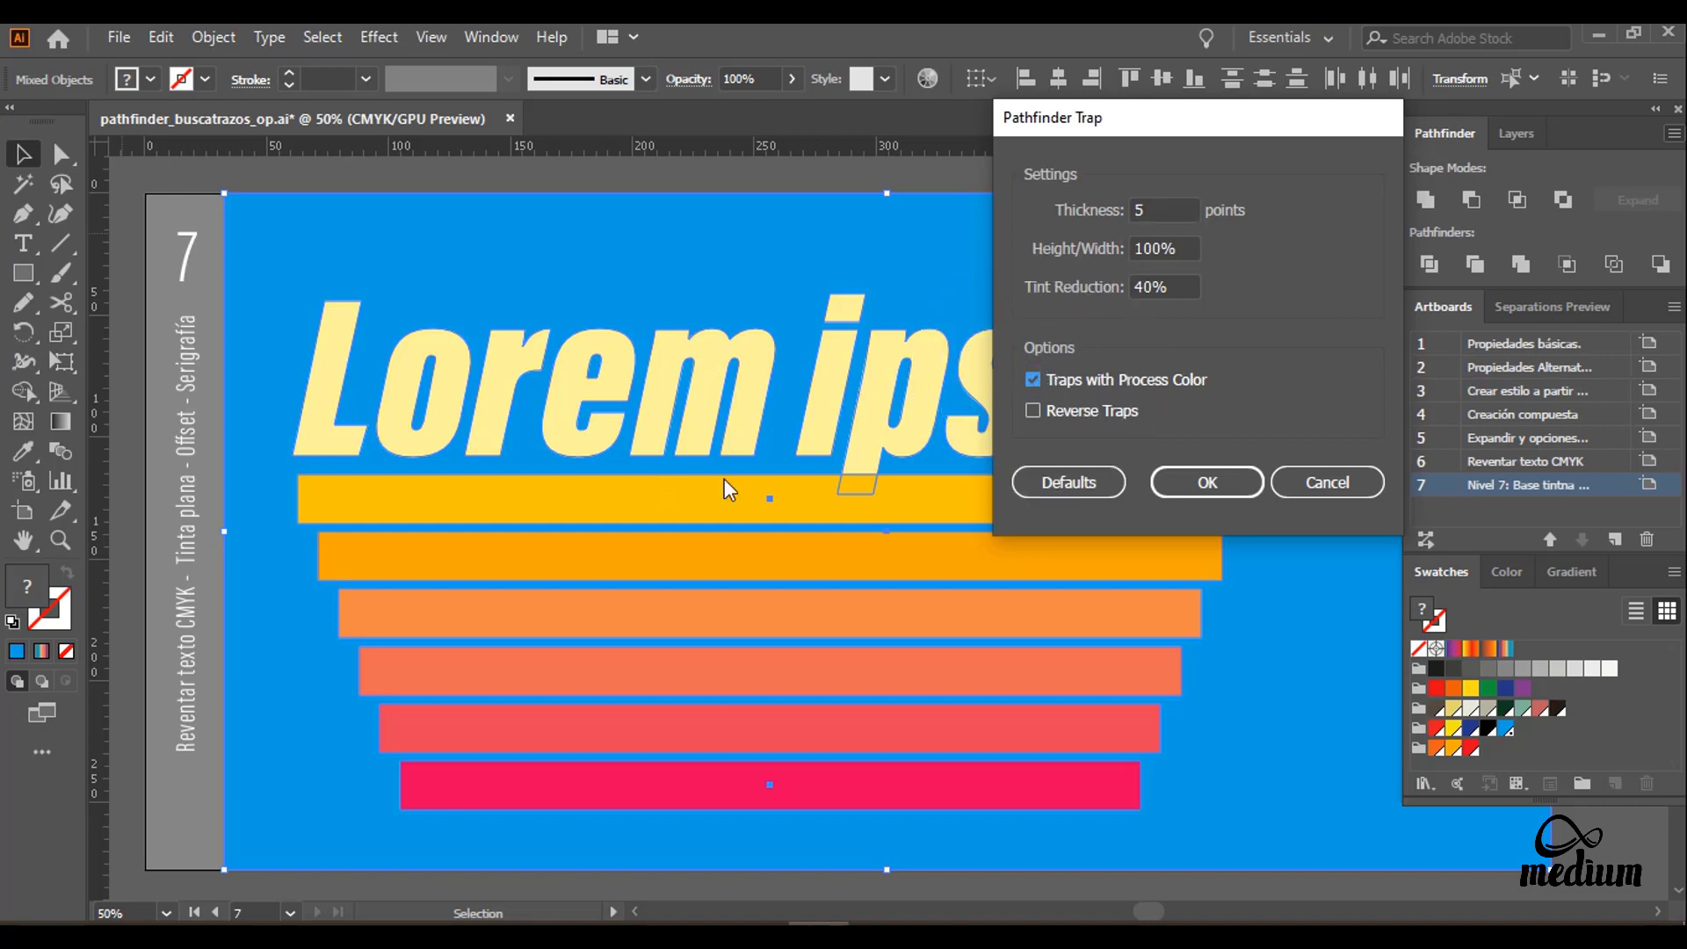
left_click(1208, 484)
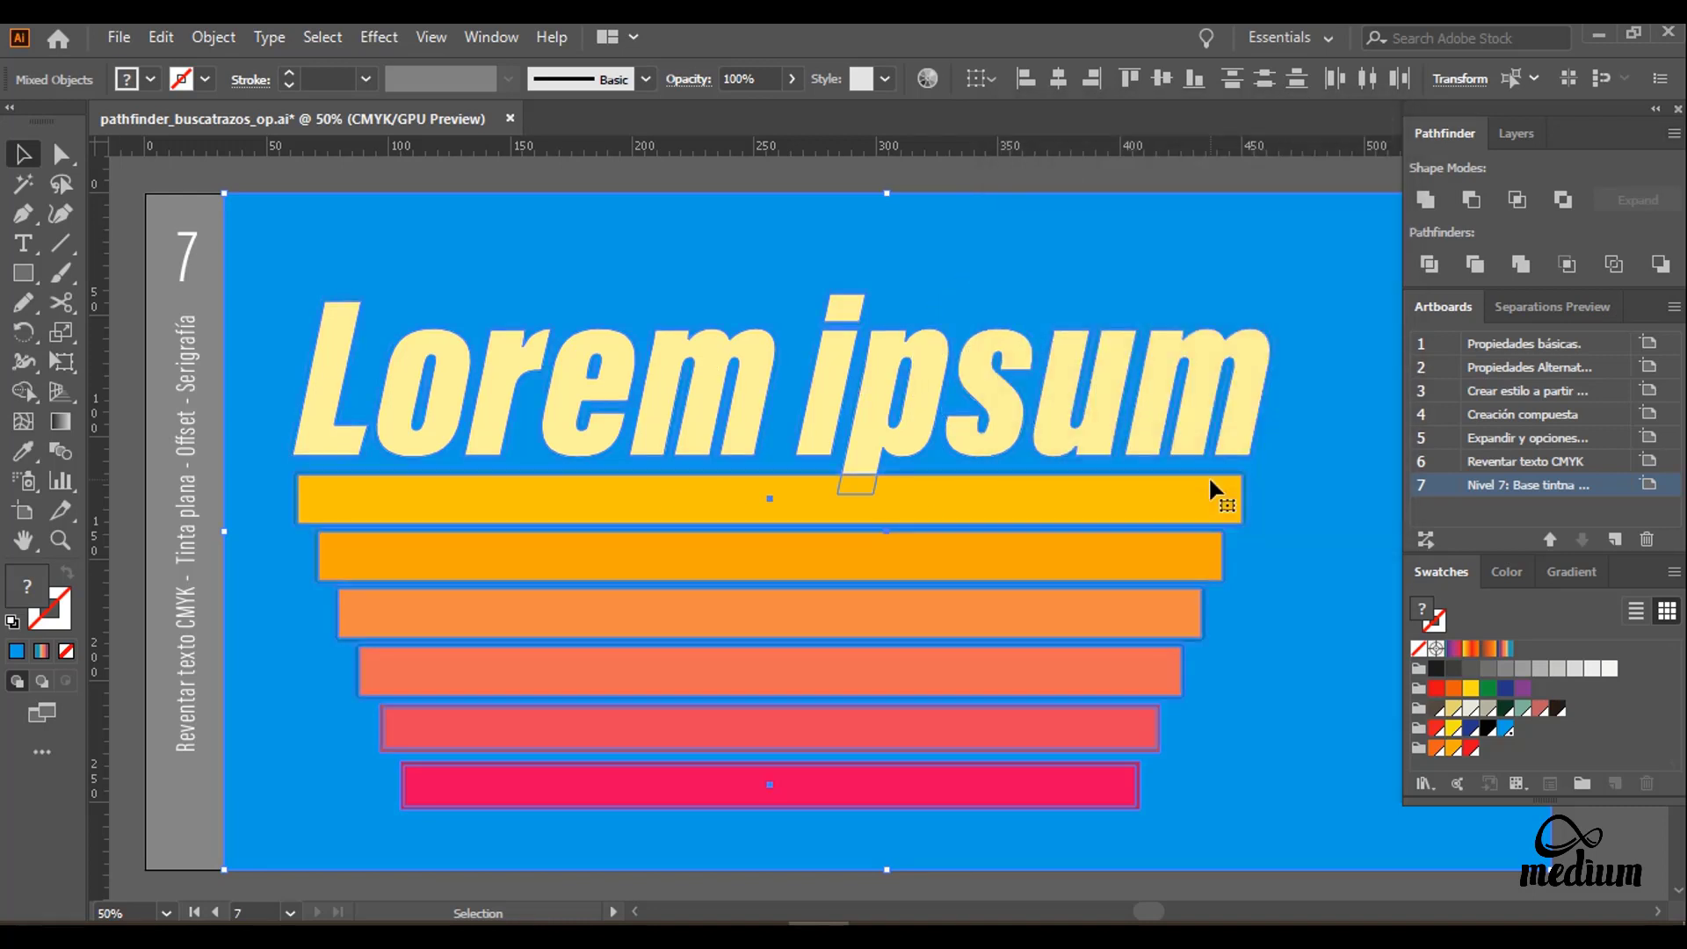
Step: Place a vertical guide along the left edge of the topmost yellow-orange bar
key("z")
left_click_drag(273, 451, 949, 703)
key("space")
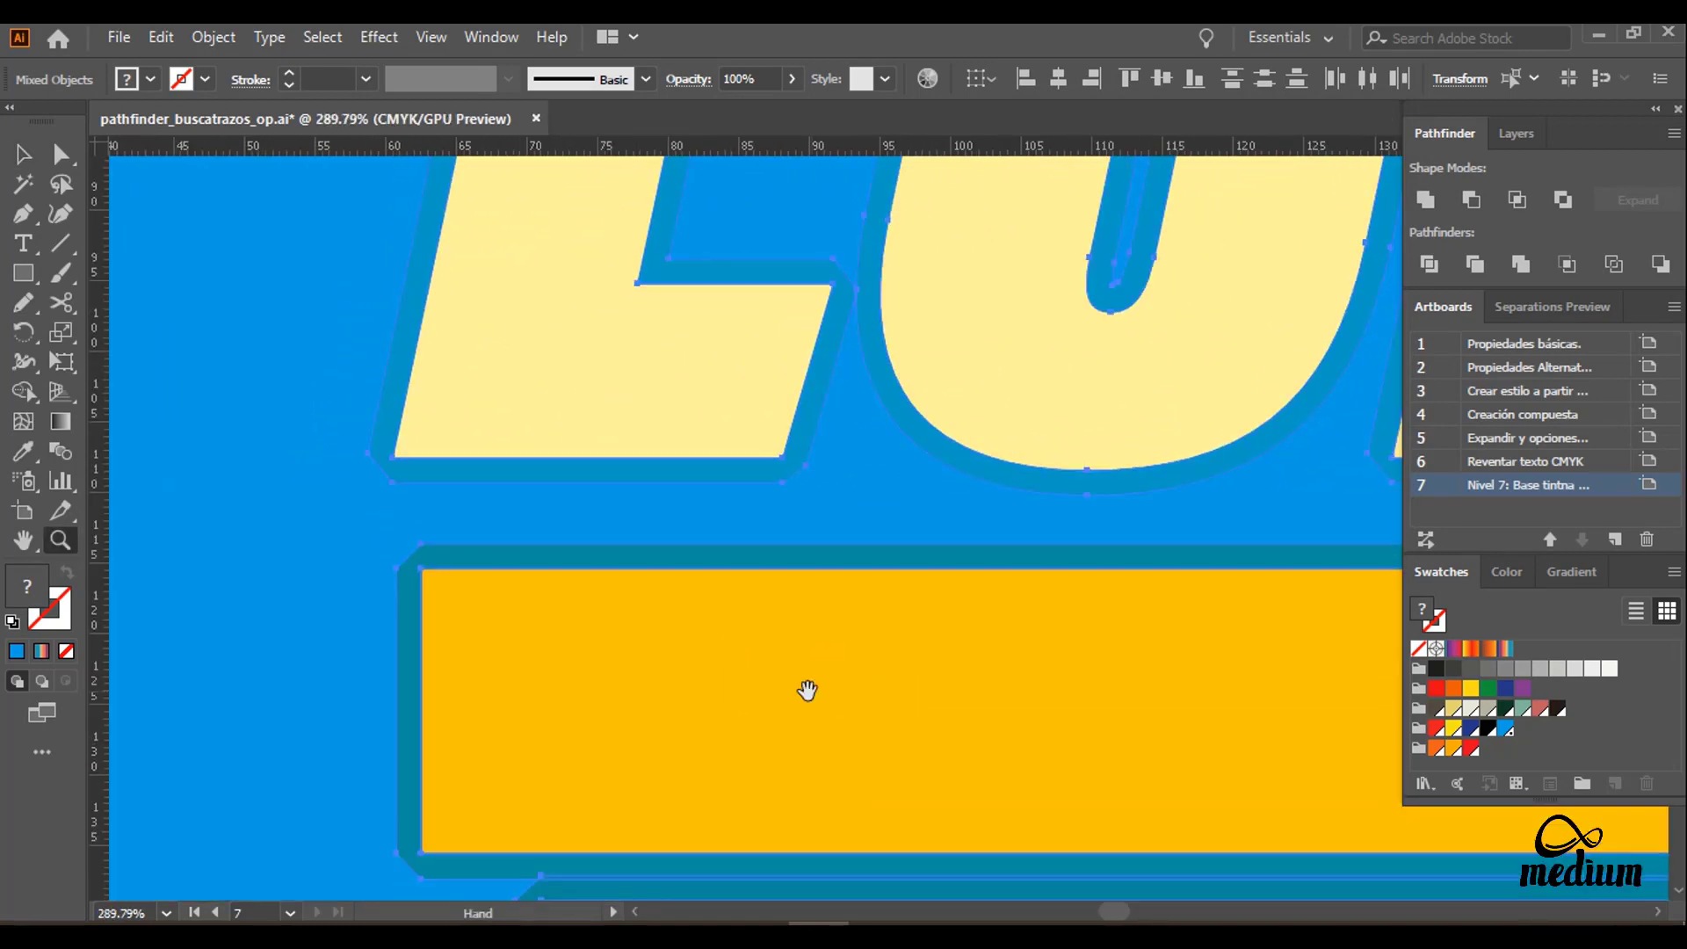
left_click_drag(806, 689, 683, 687)
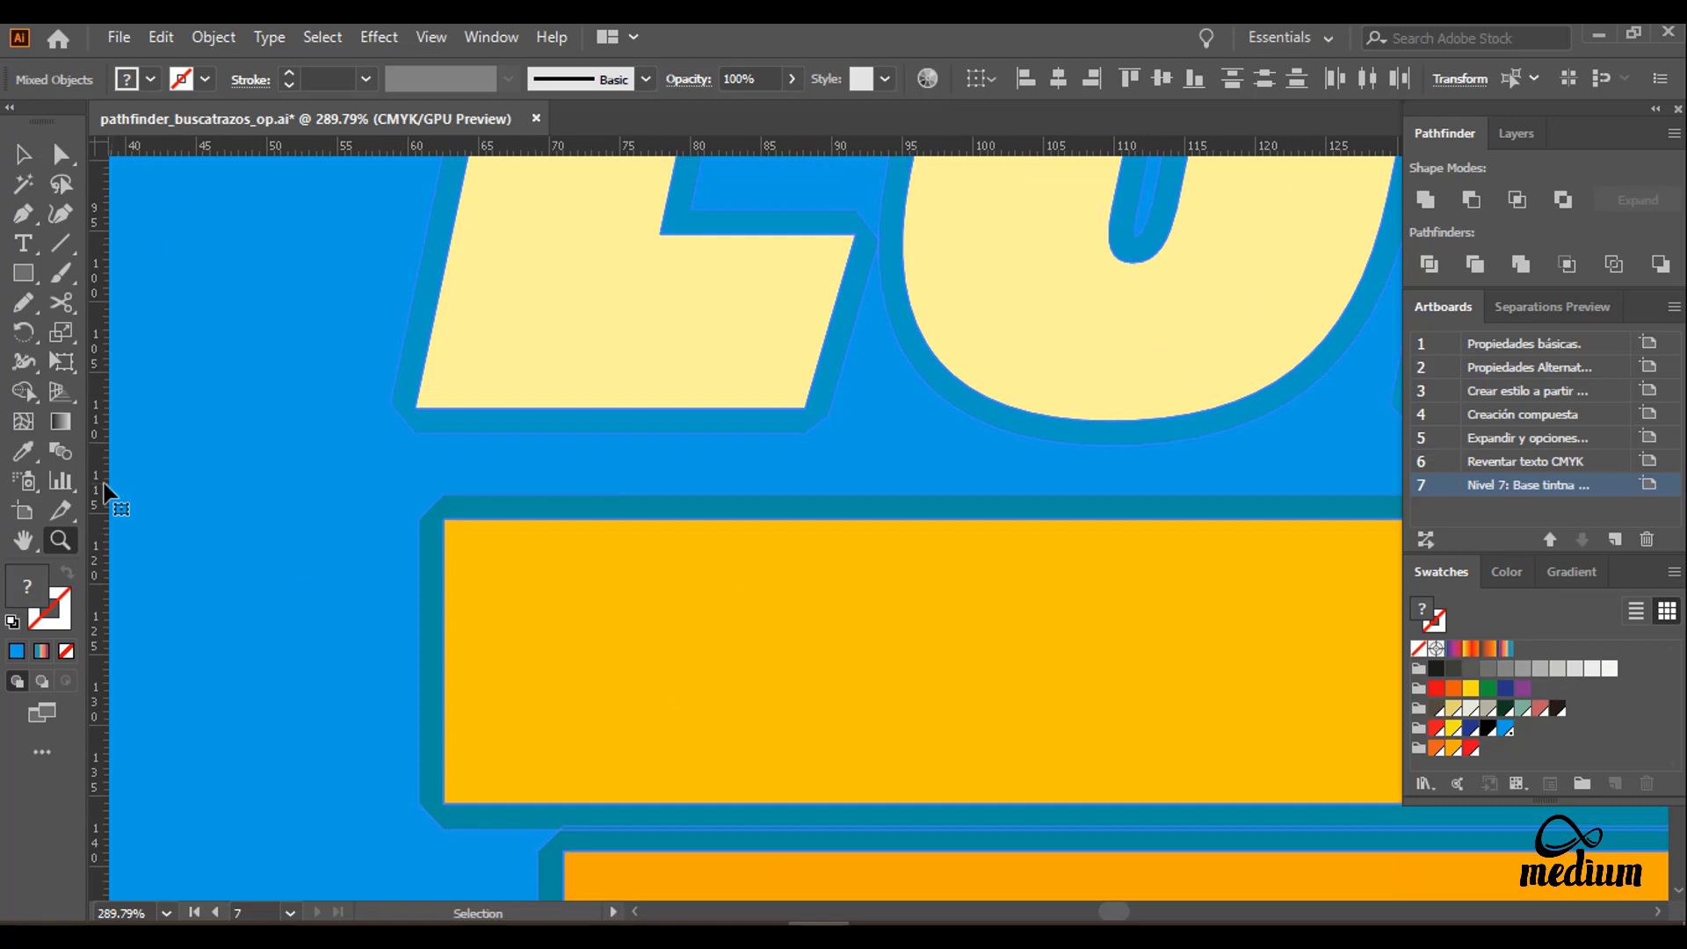
left_click_drag(98, 489, 444, 390)
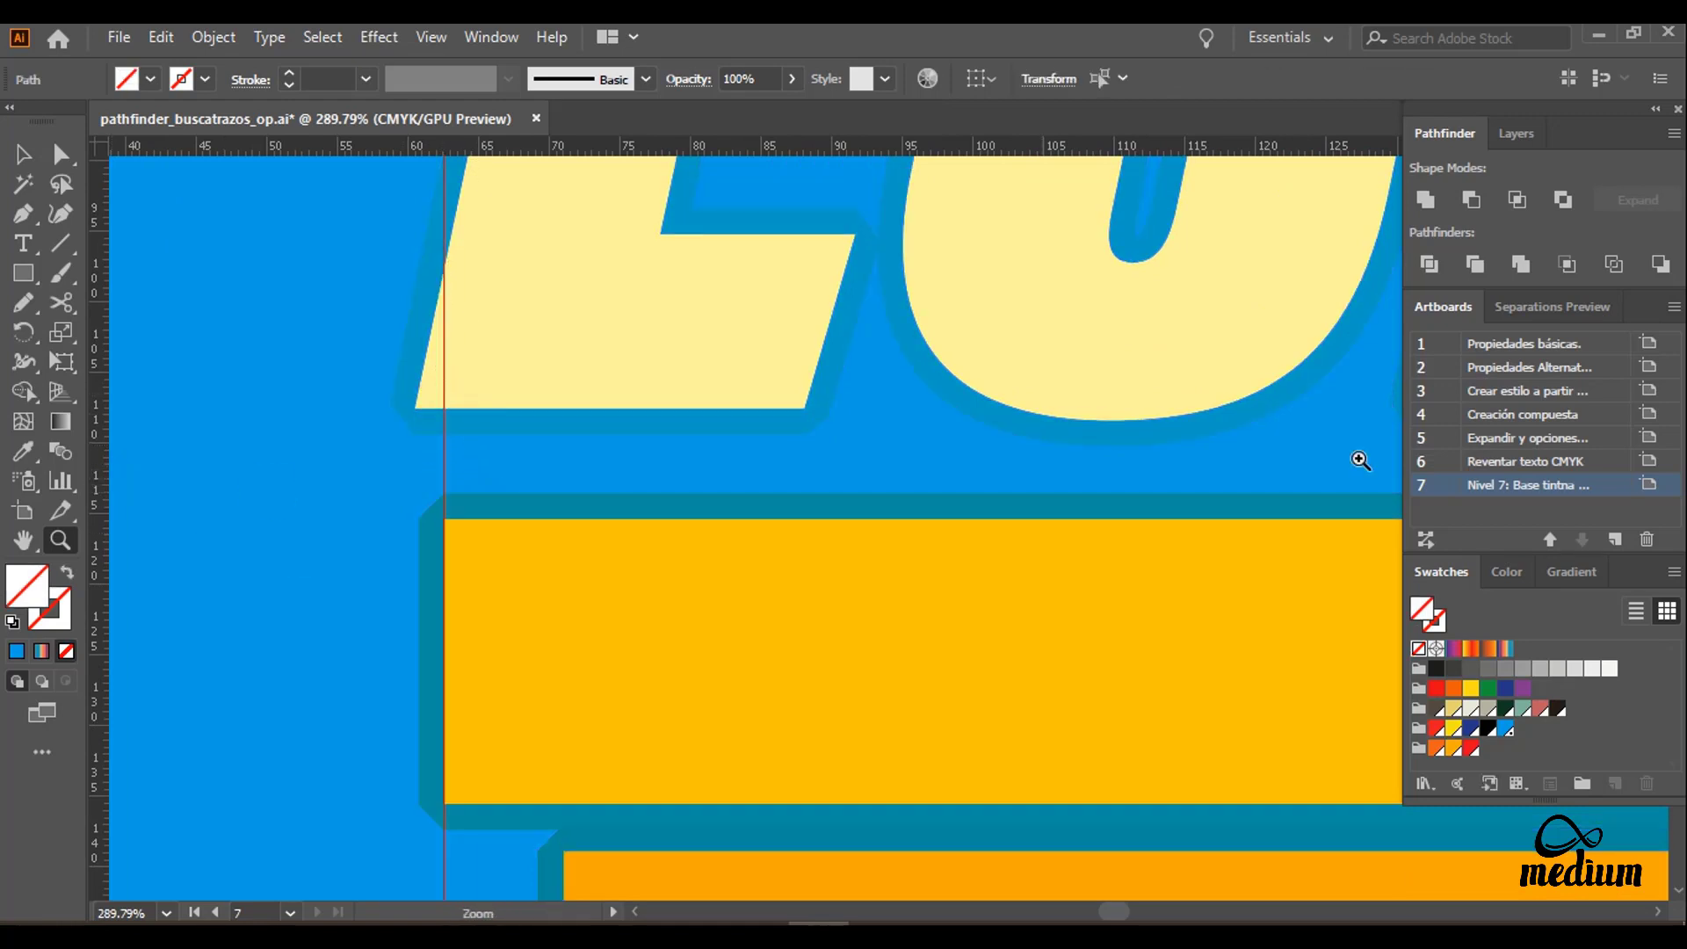
Step: Turn on Overprint Preview and show the Black and plana - Serig plates along with the other inks
left_click(1537, 306)
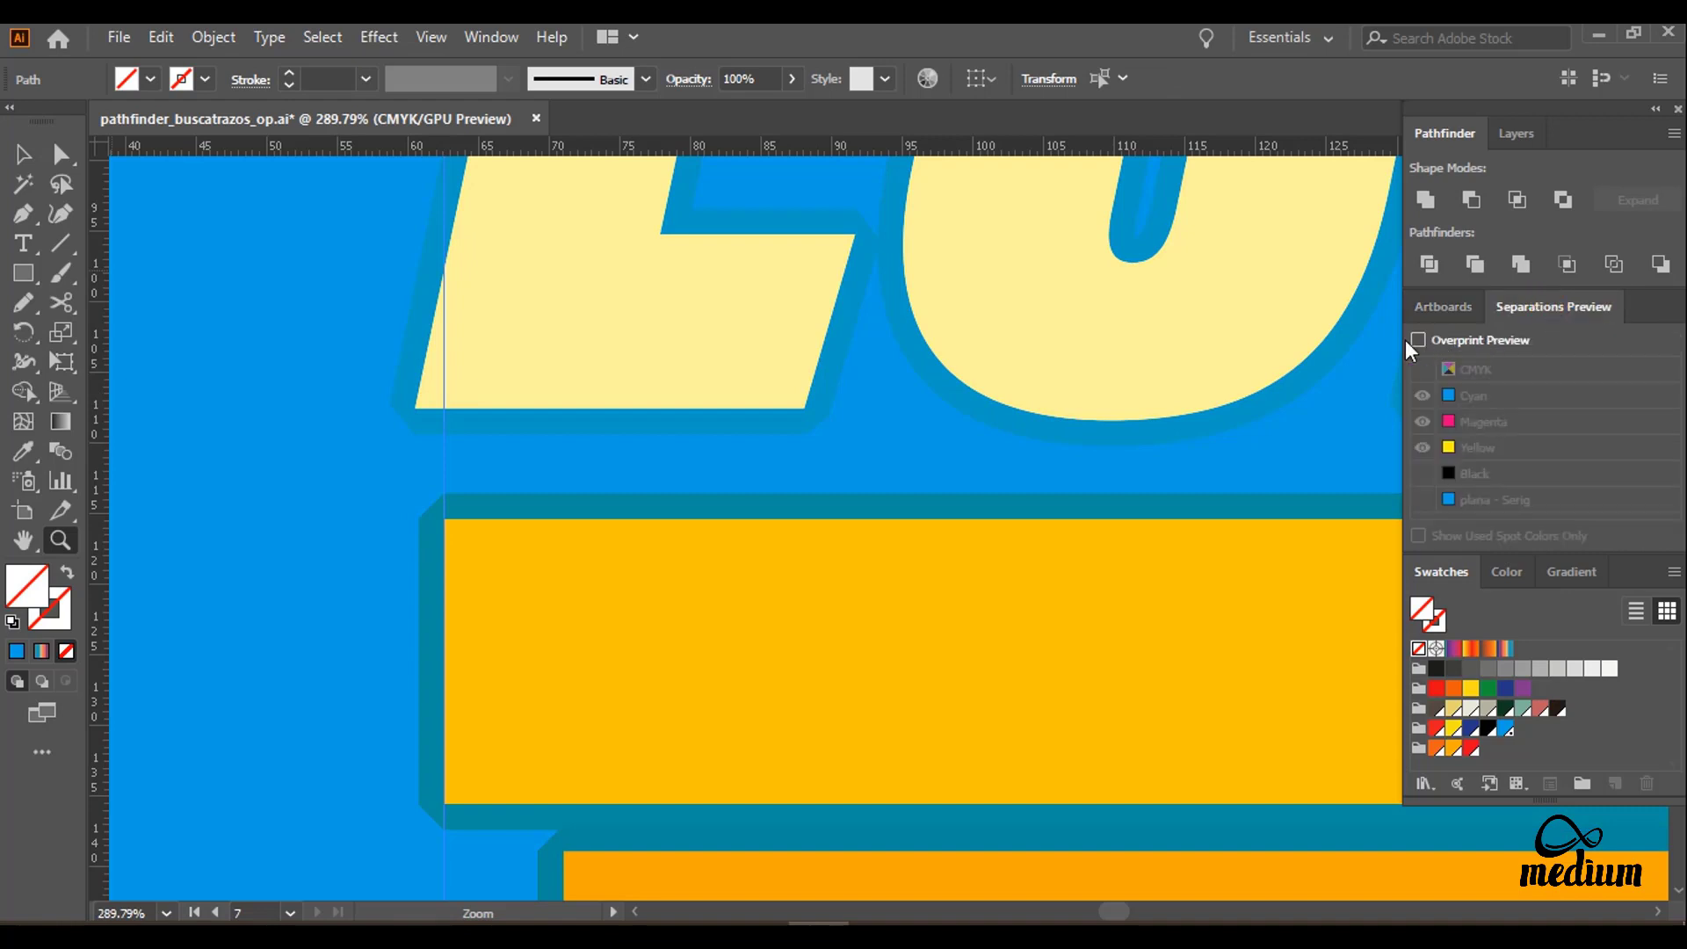
left_click(1417, 340)
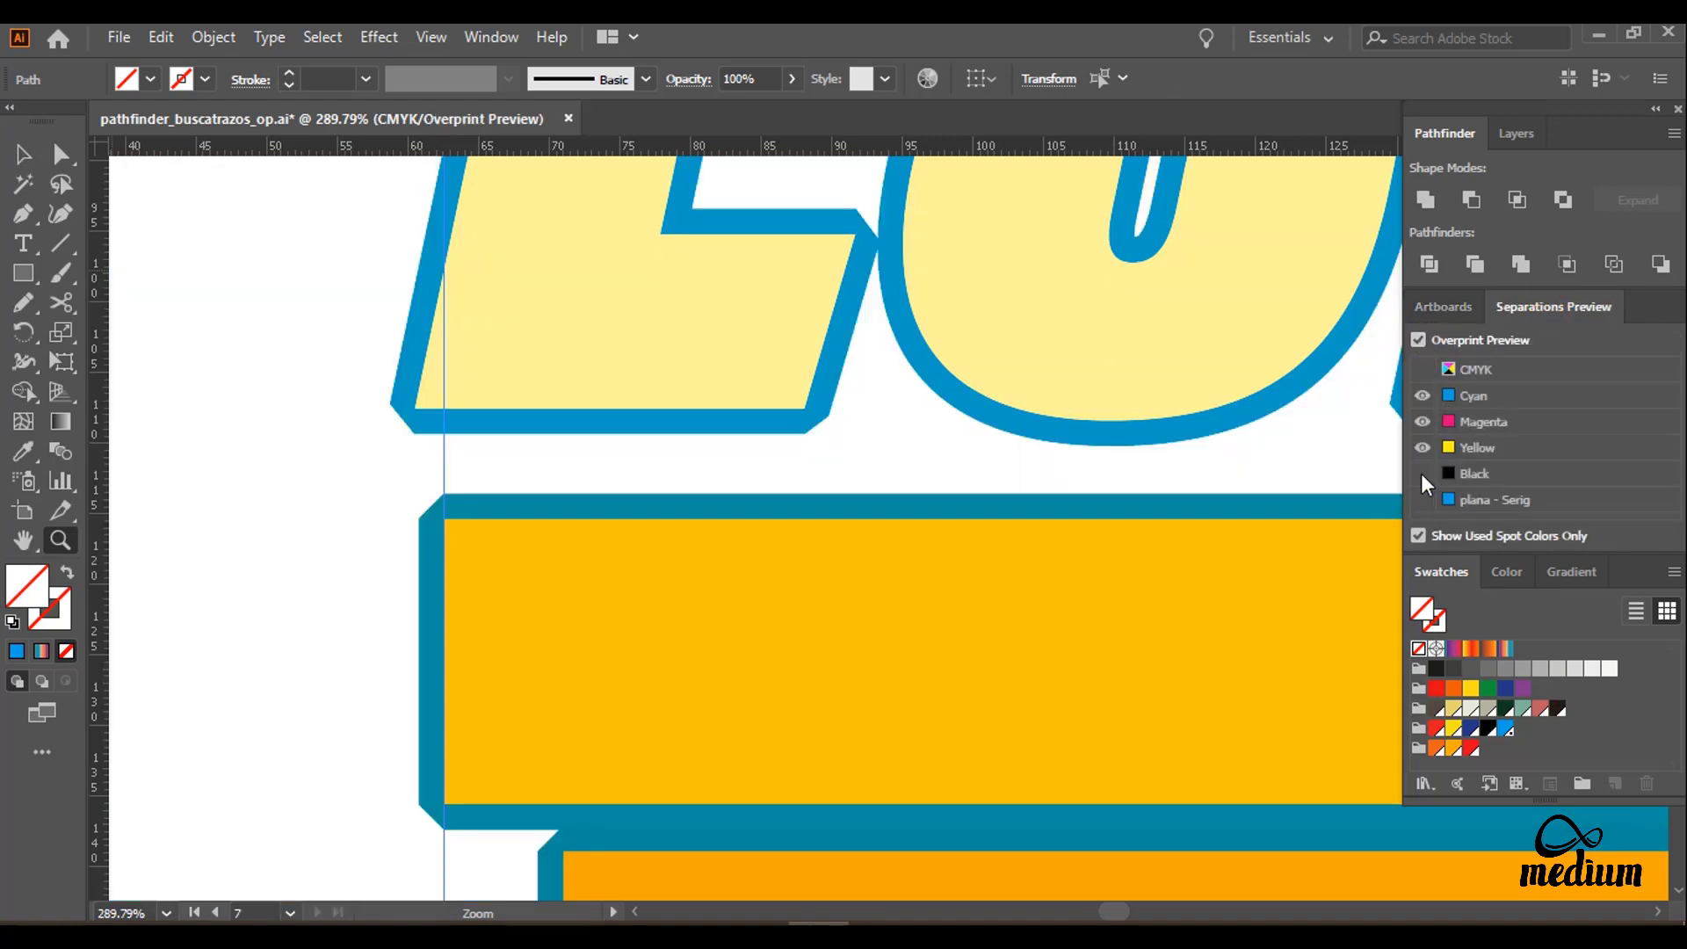
left_click(1421, 474)
left_click(1421, 499)
Step: Toggle the Magenta plate, and hide all CMYK plates to inspect plana - Serig alone against the guide
left_click(1422, 421)
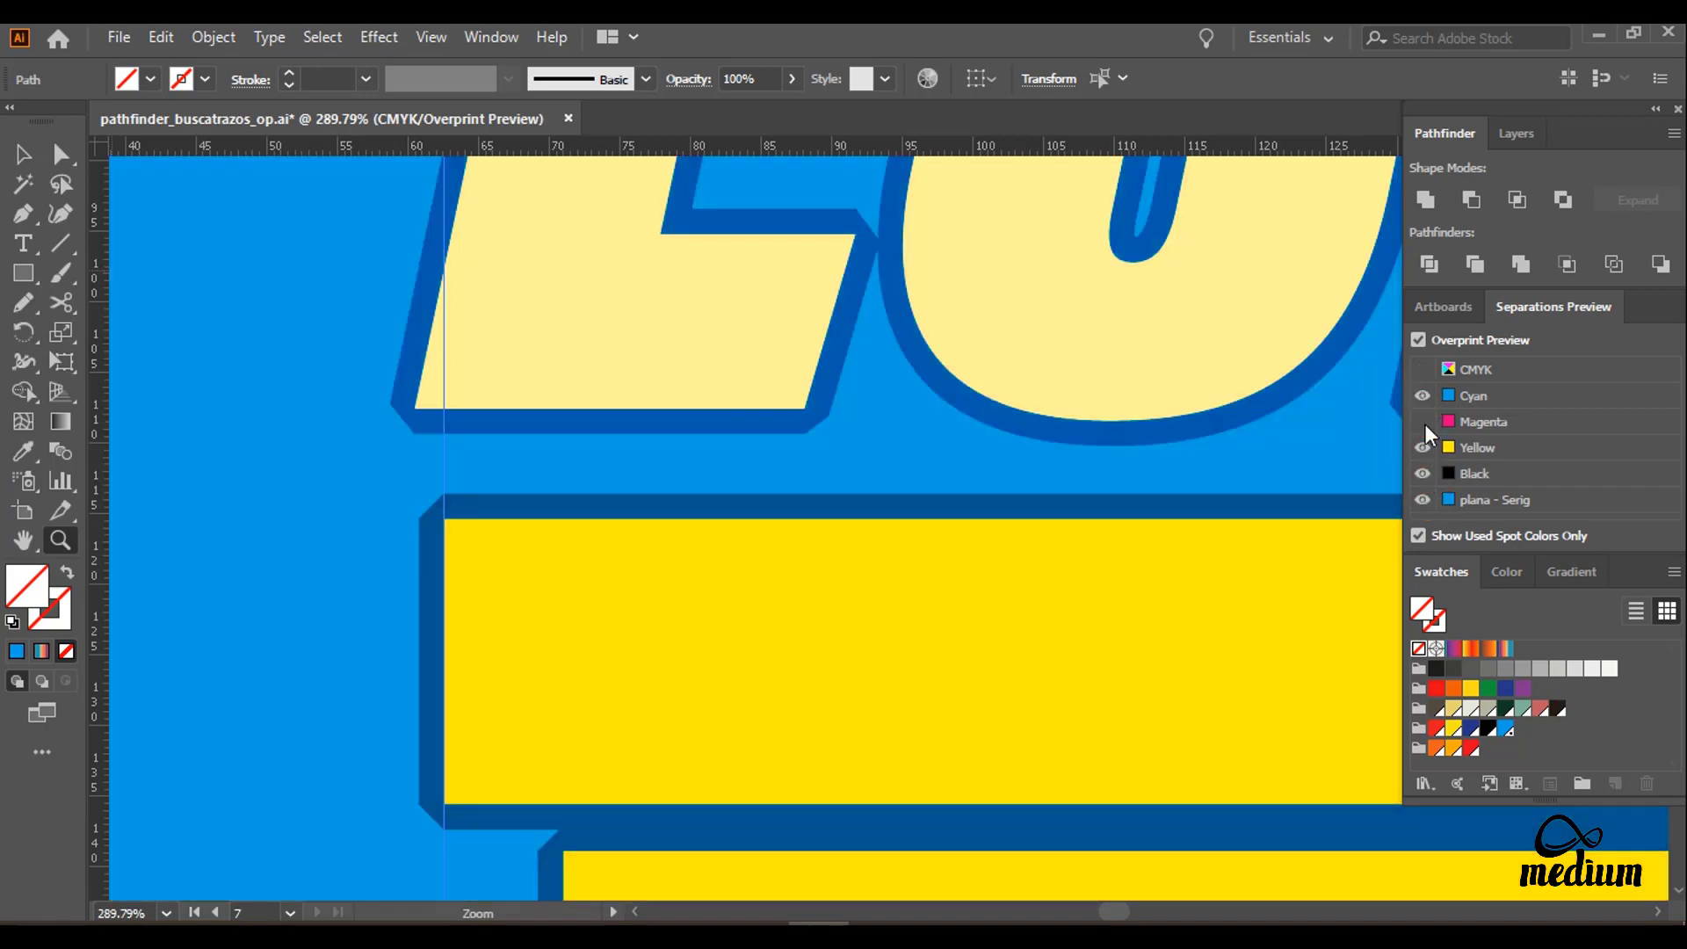
left_click(1423, 423)
left_click(1423, 448)
left_click(1422, 473)
left_click(1422, 423)
left_click(1423, 399)
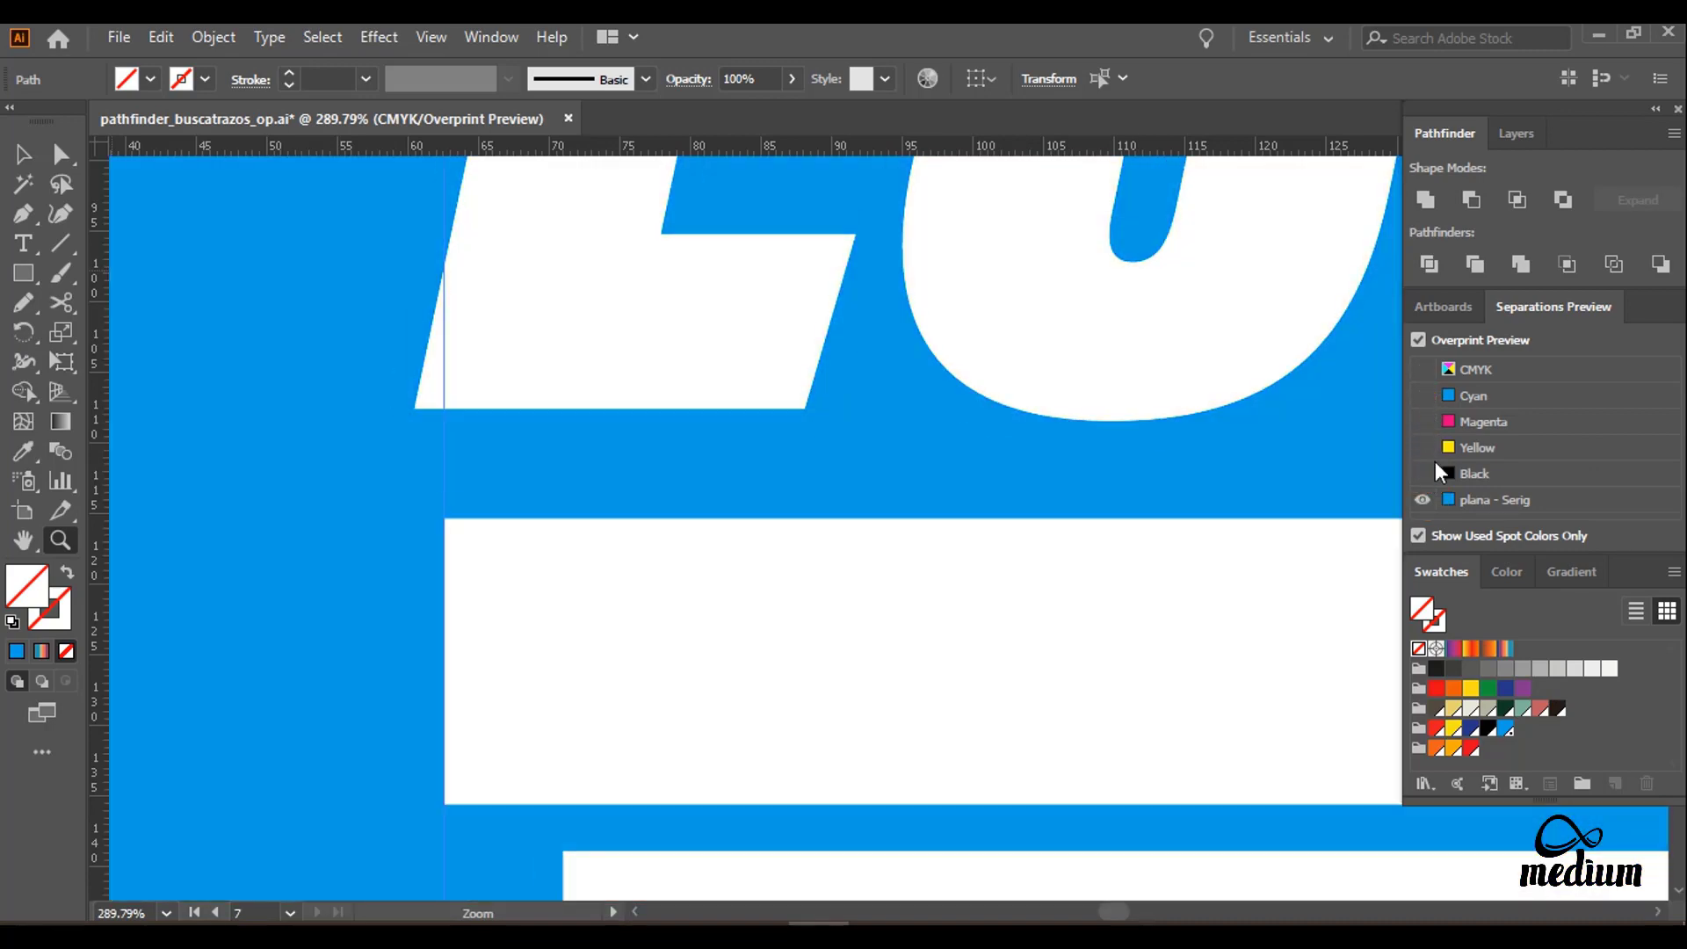
key("v")
left_click(445, 615)
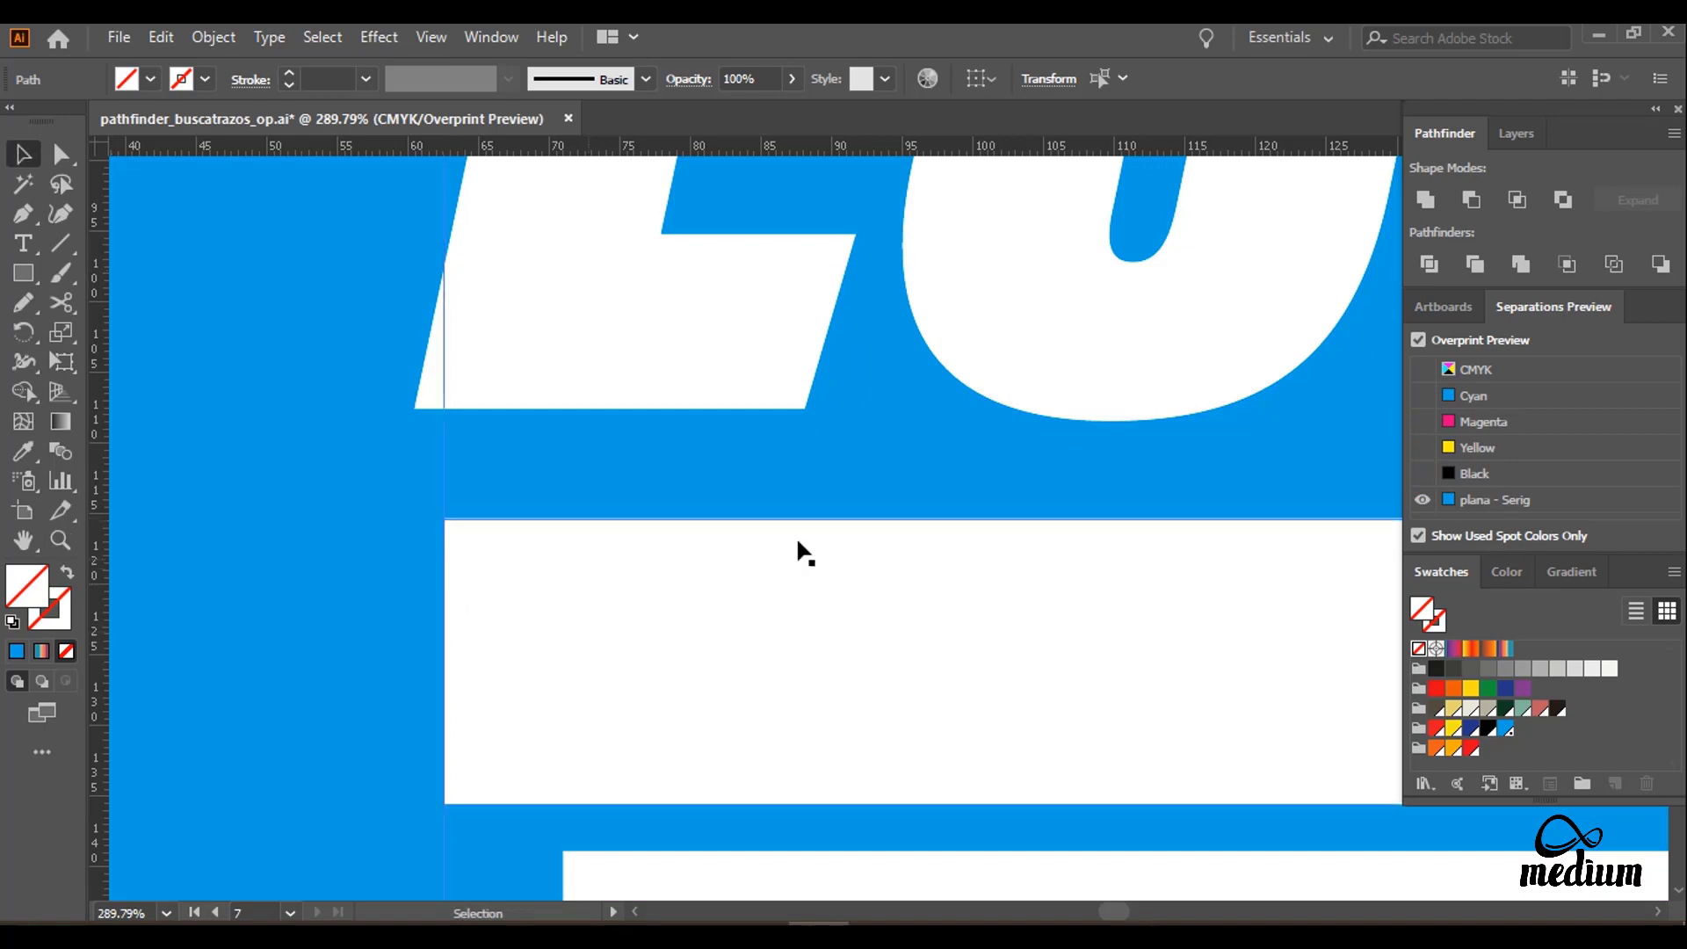
Step: Compare the Yellow plate over plana - Serig, on its own, and combined with Magenta
left_click(1424, 447)
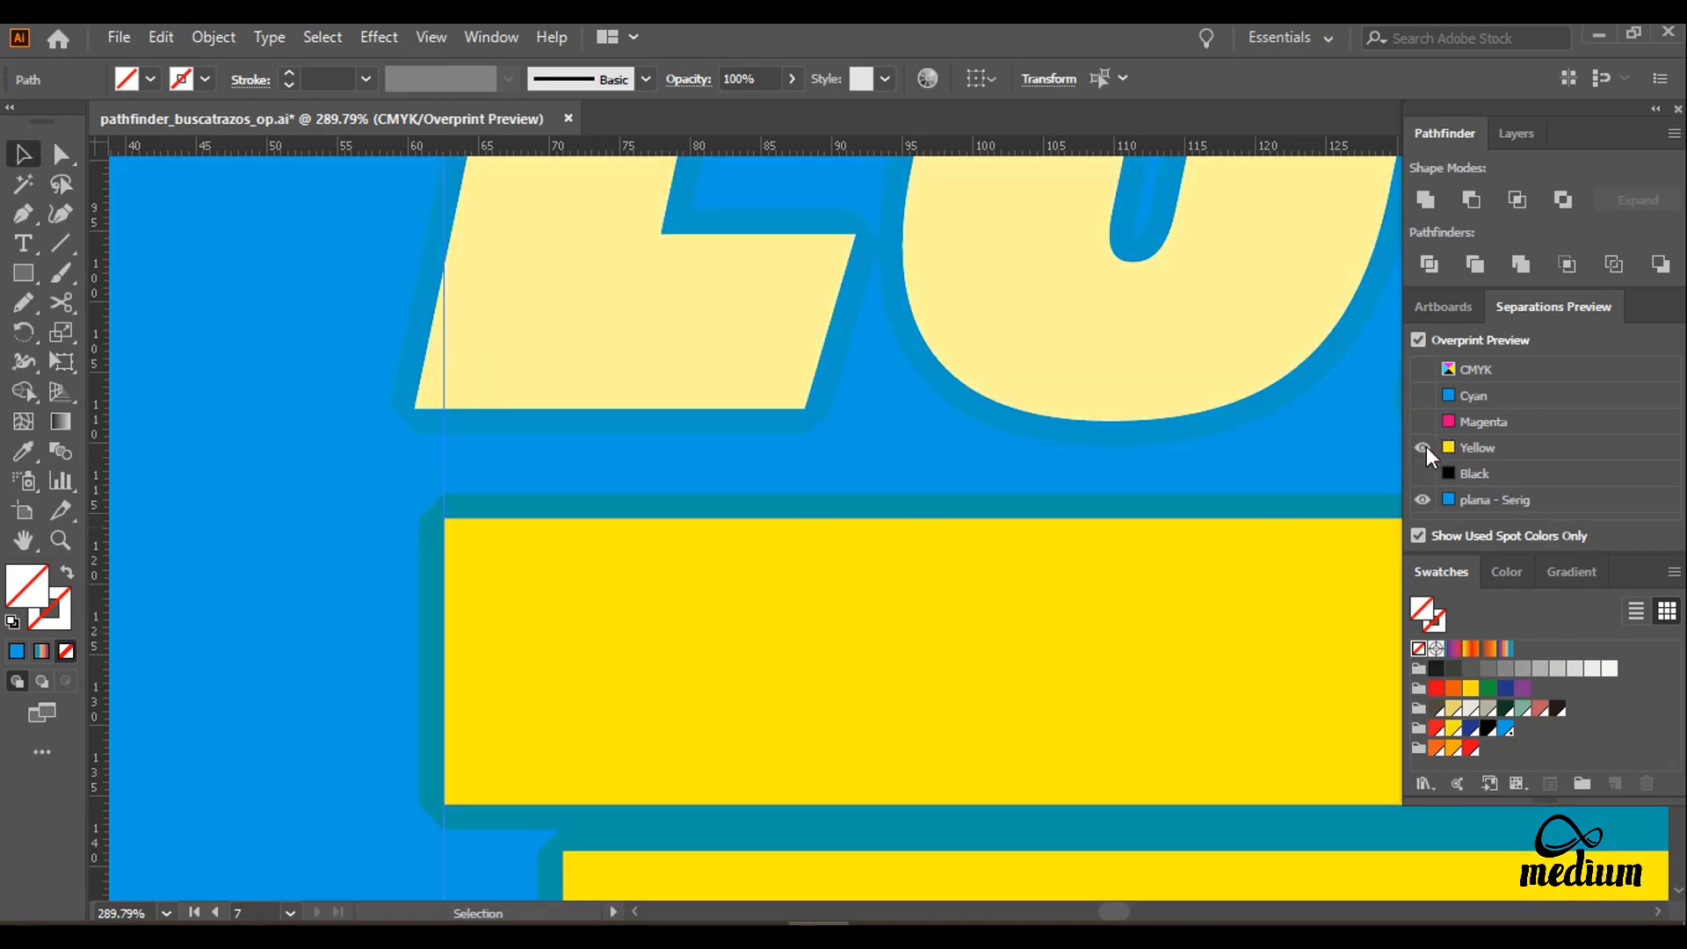
left_click(1422, 499)
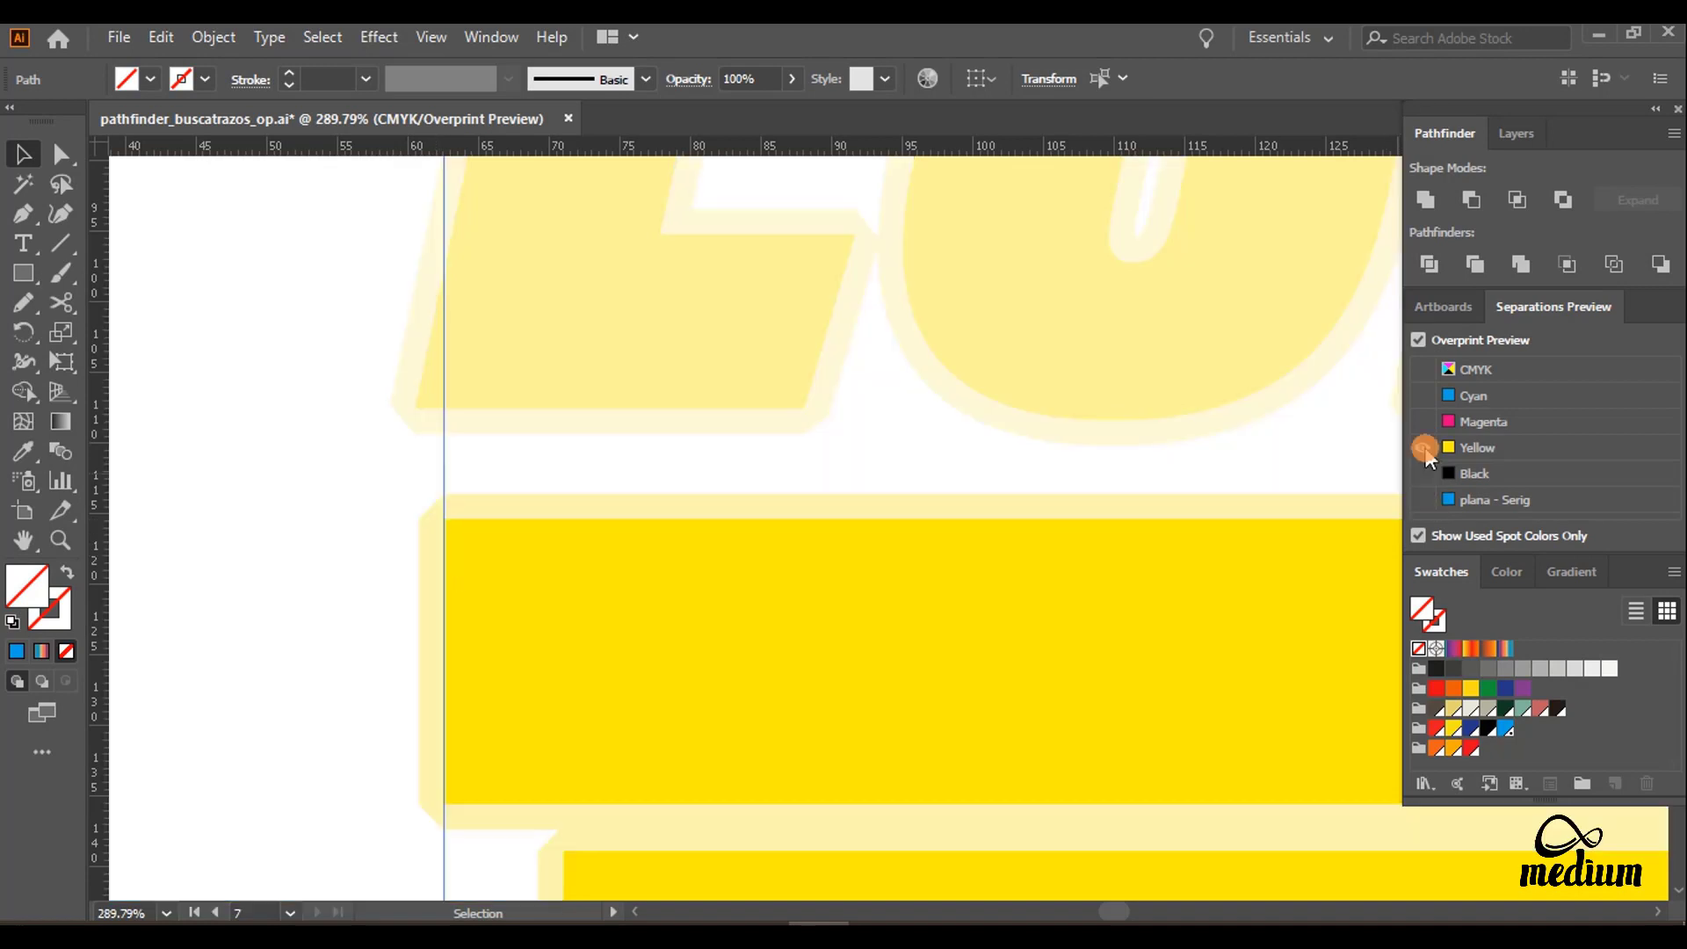
left_click(1424, 421)
left_click(1423, 421)
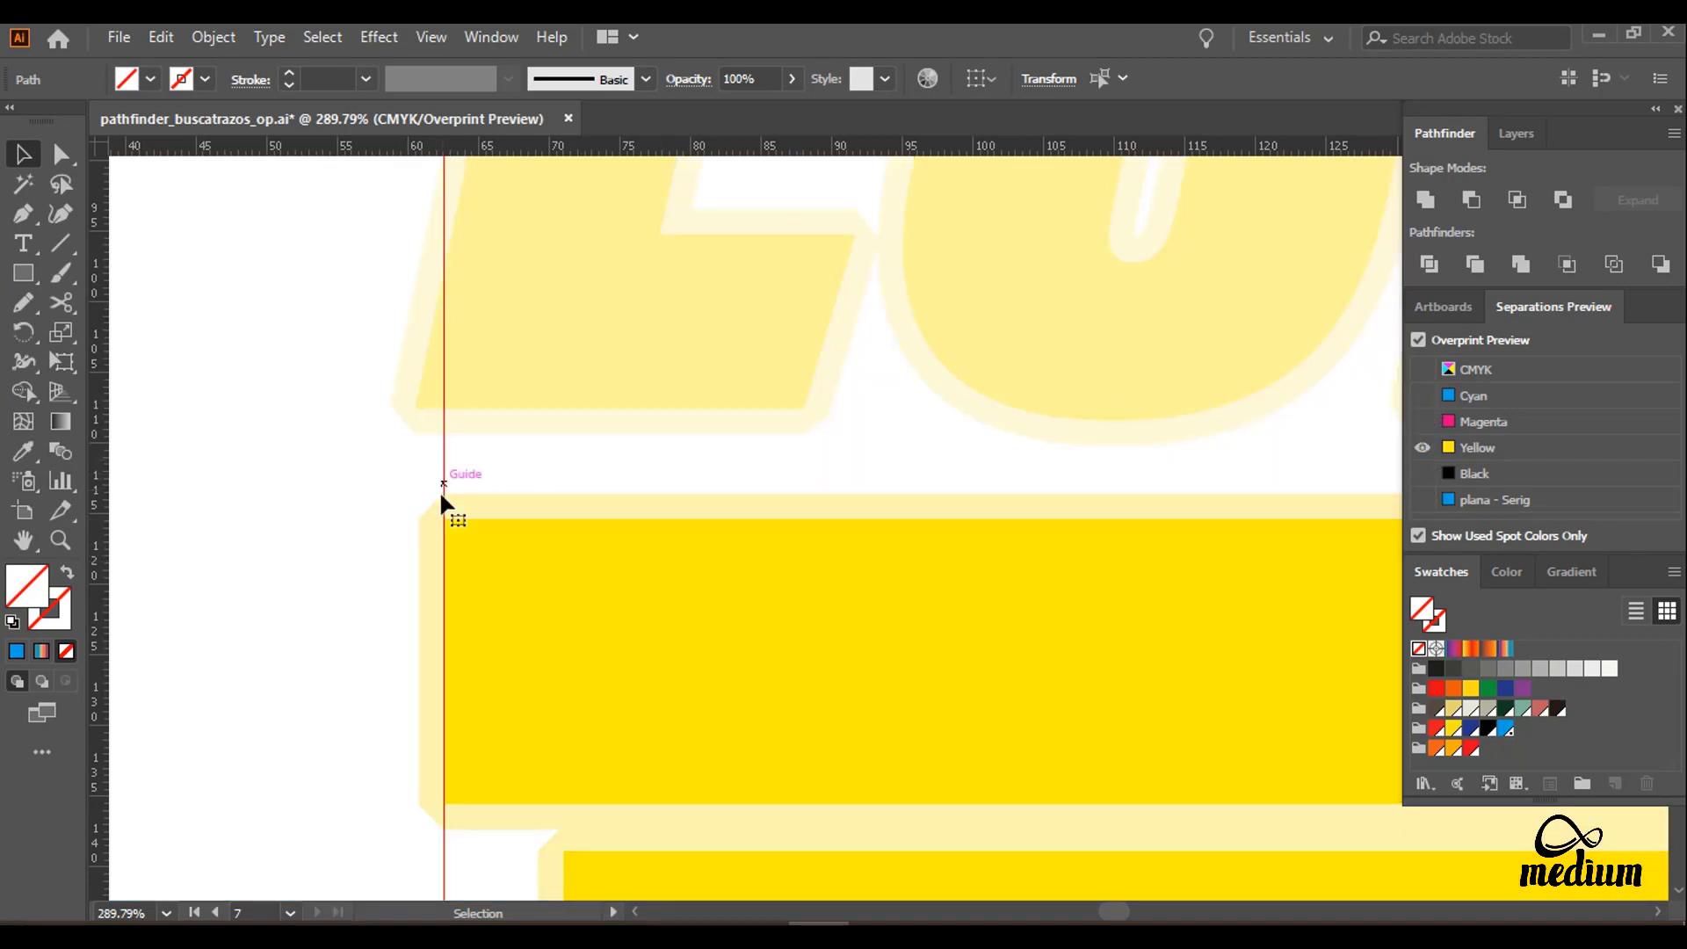
left_click(1429, 420)
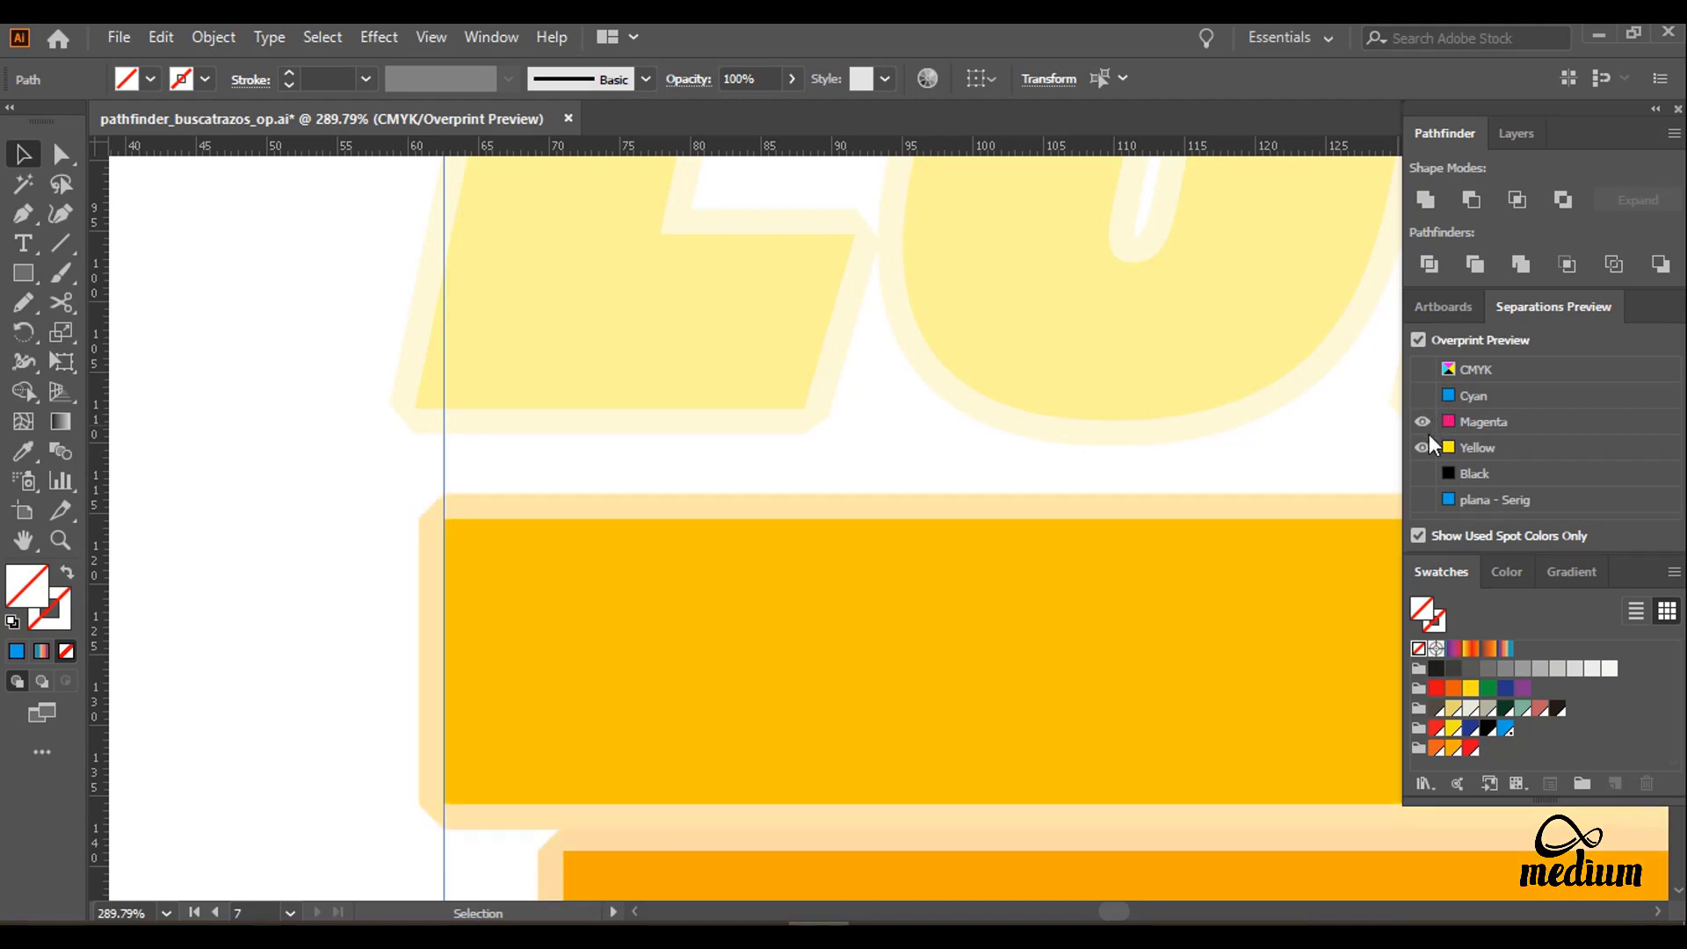
Step: Isolate the Magenta plate and examine the trap borders around the successive bars
left_click(1419, 447)
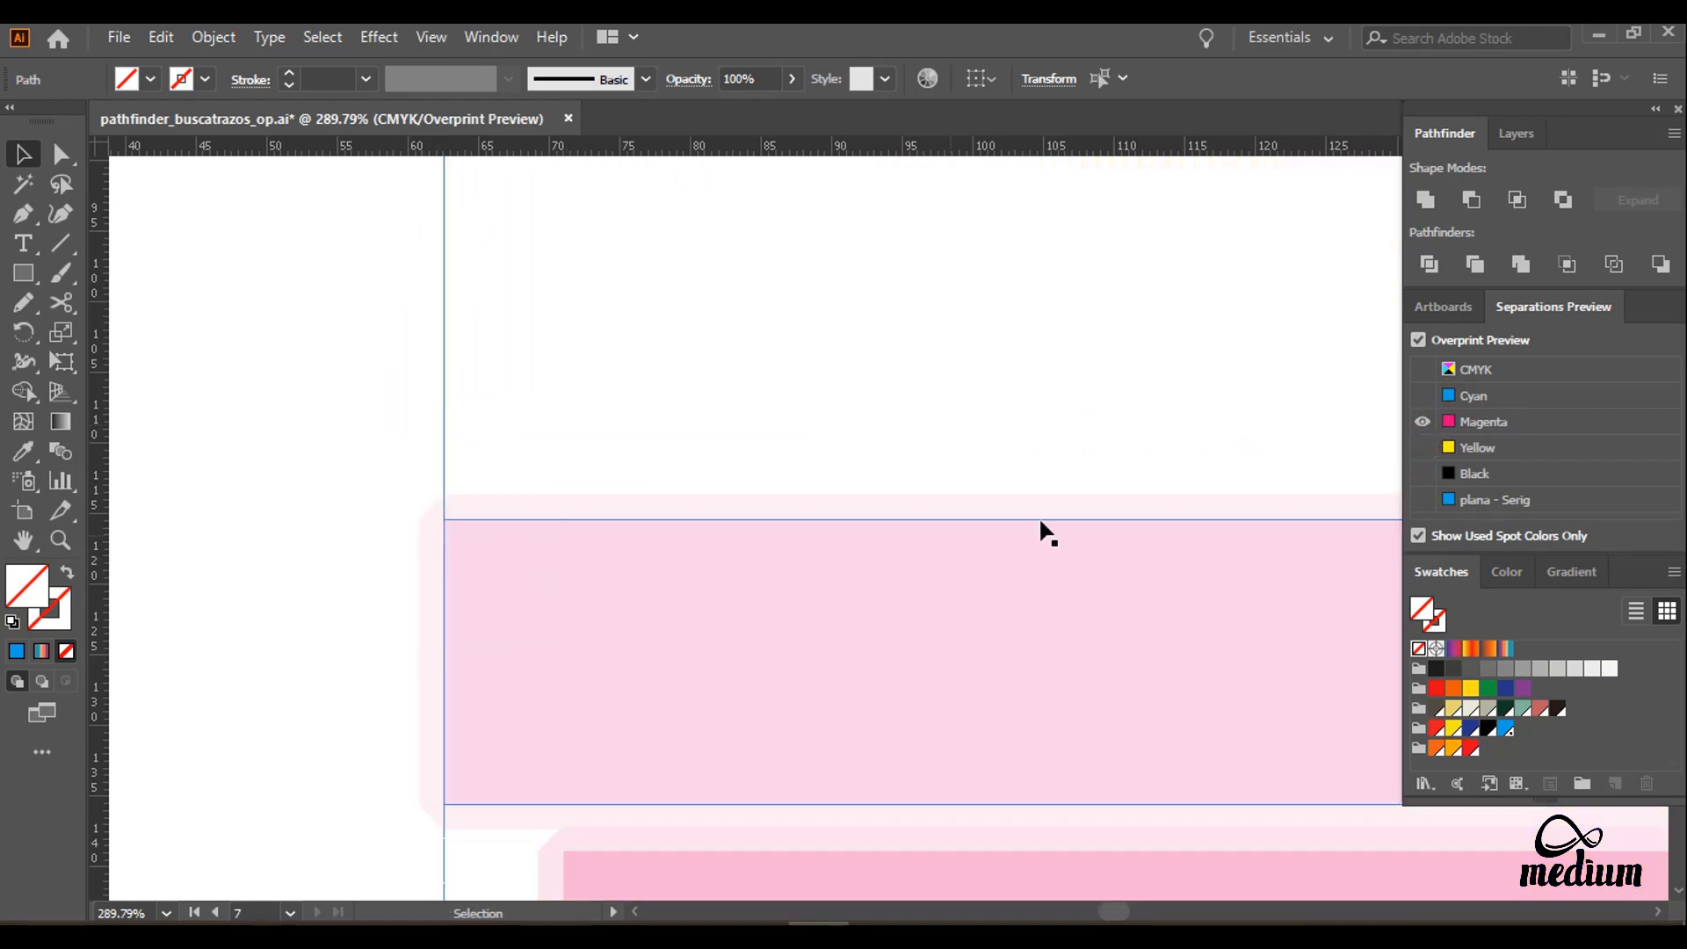
scroll(684, 559, "down", 2)
scroll(694, 549, "down", 10)
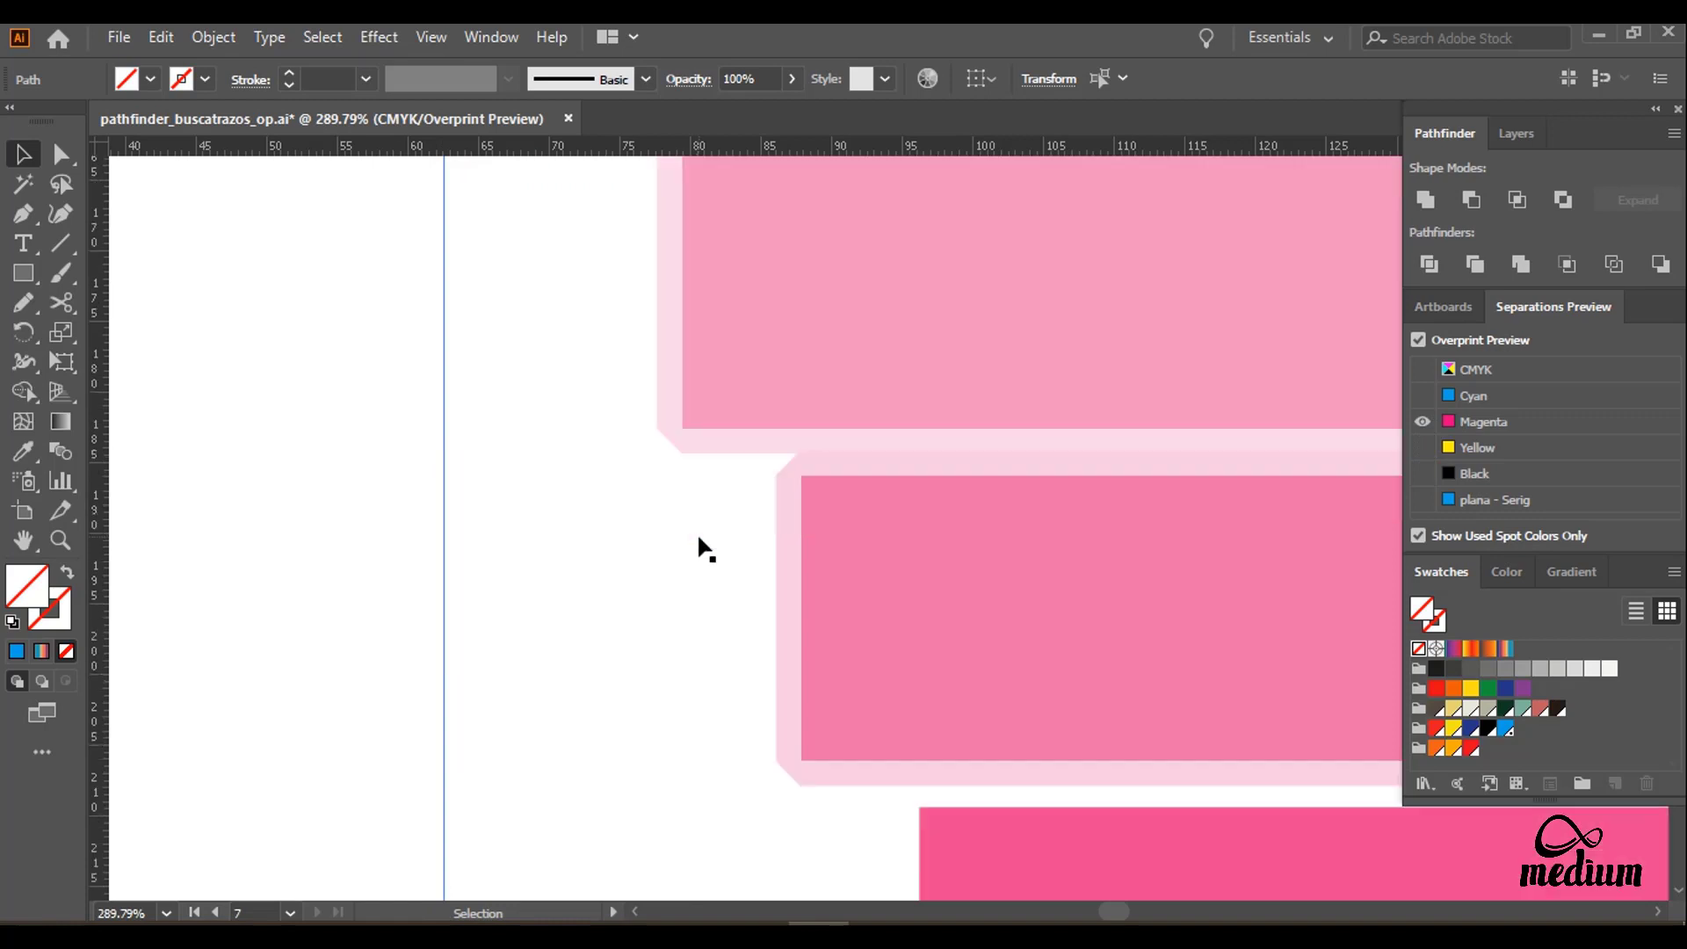
scroll(775, 404, "up", 8)
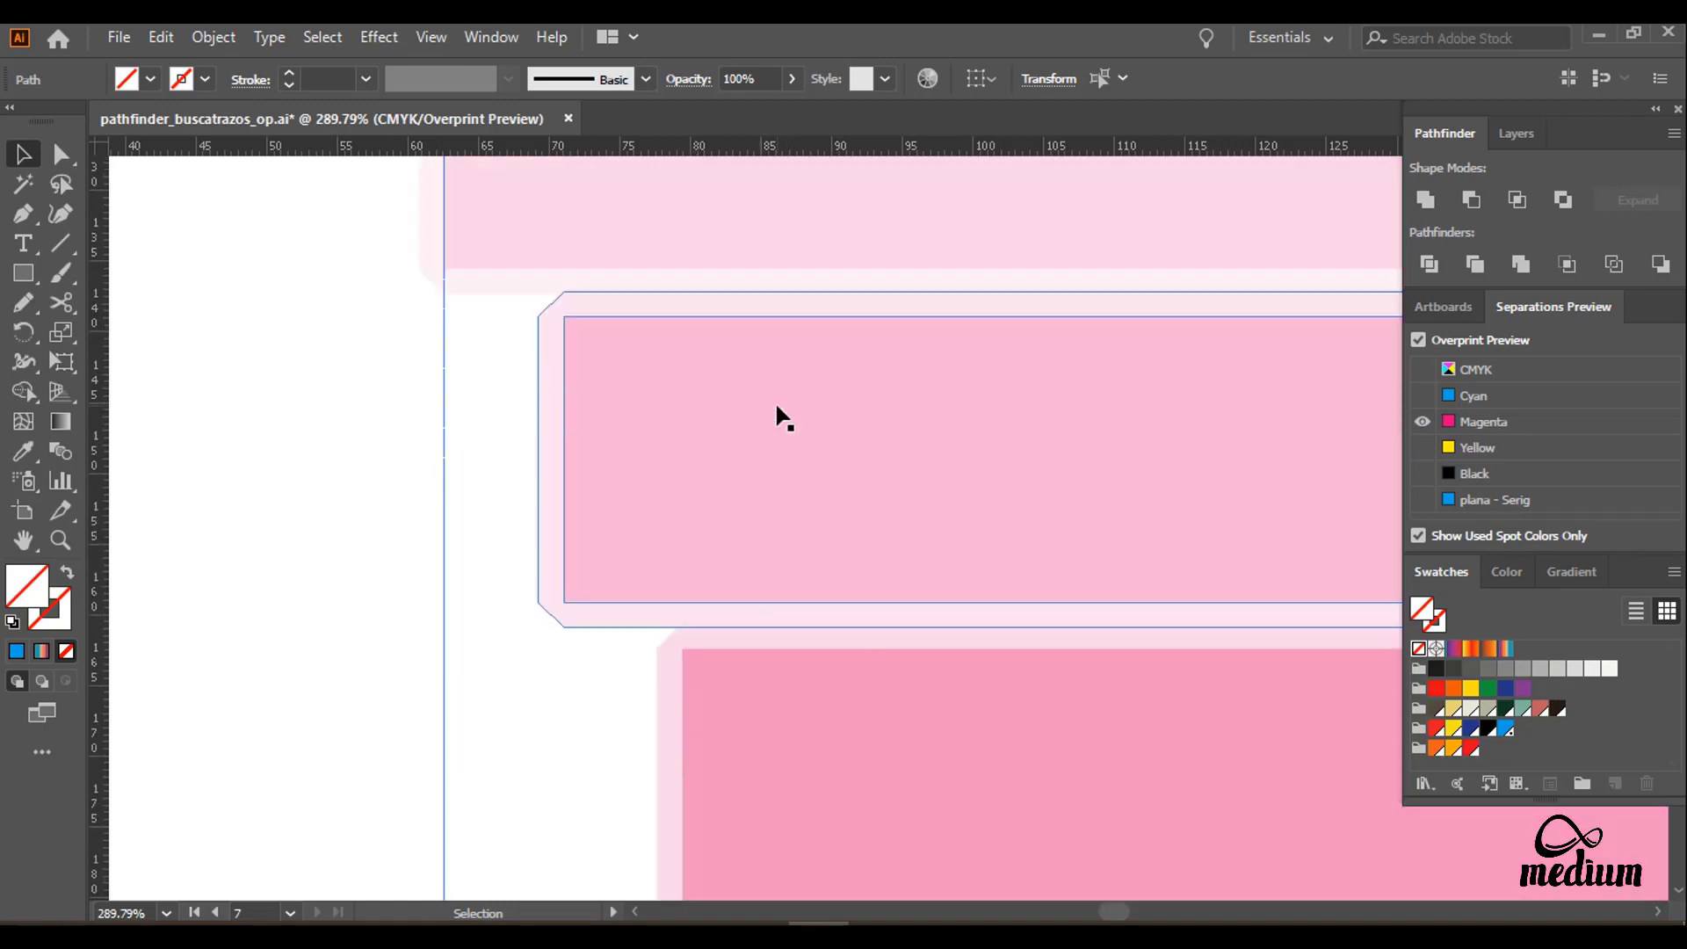
scroll(460, 426, "up", 3)
Step: Show all CMYK plates together with plana - Serig and check the trap outlines across the whole artboard
left_click(1419, 474)
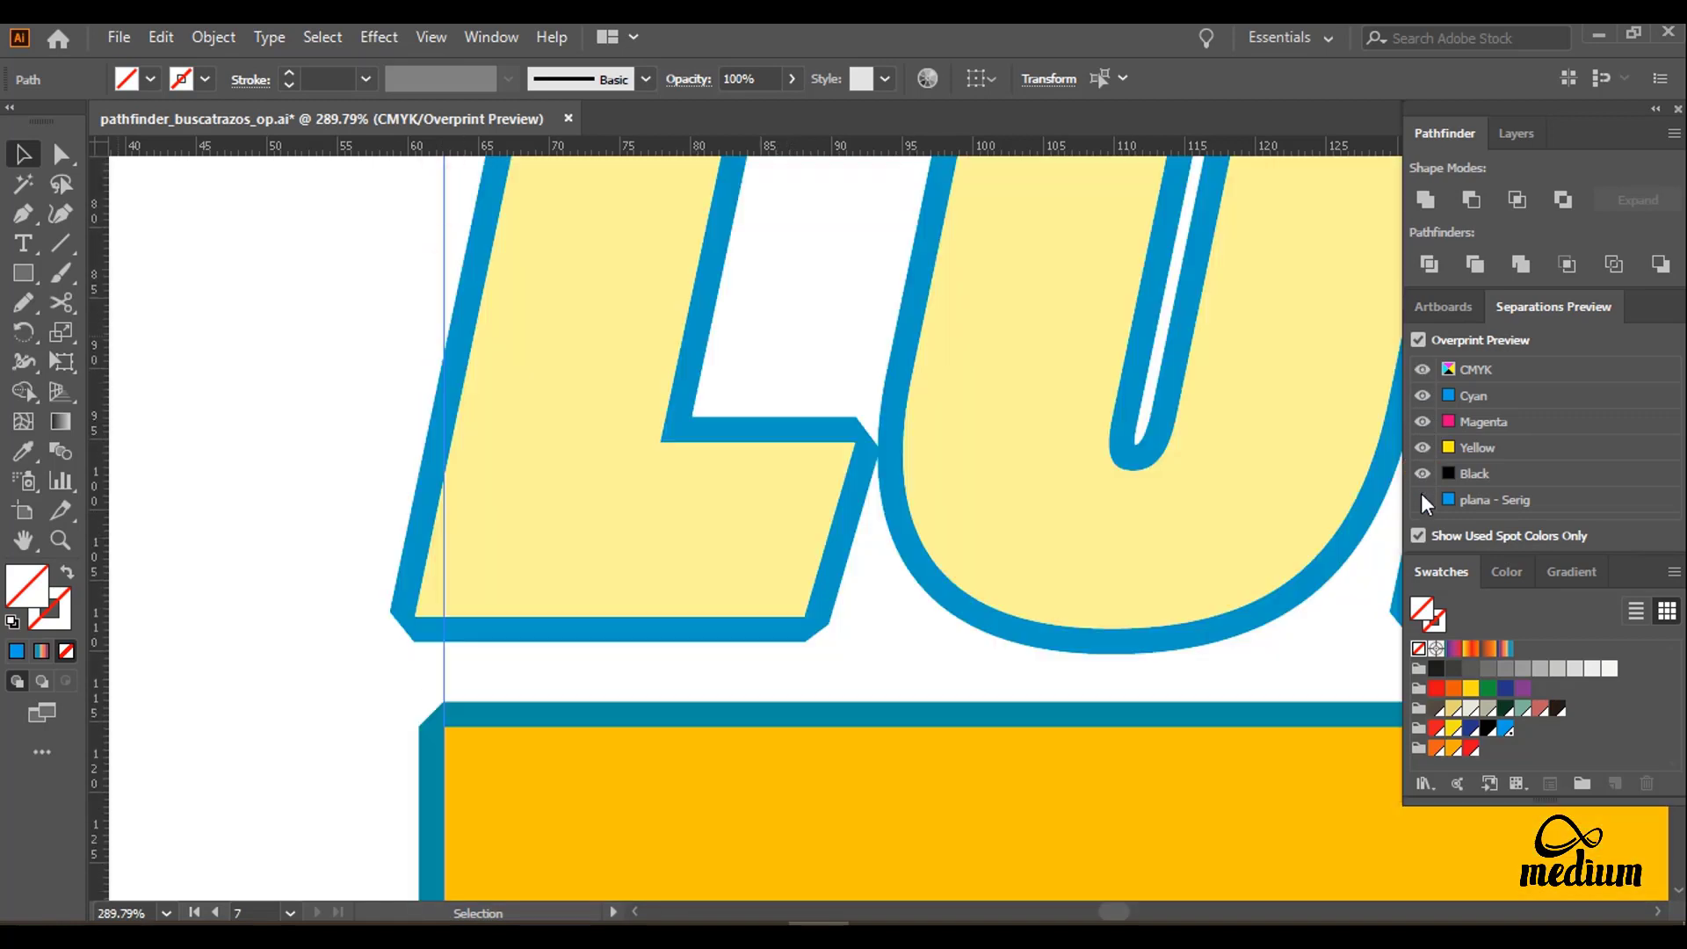
left_click(1422, 499)
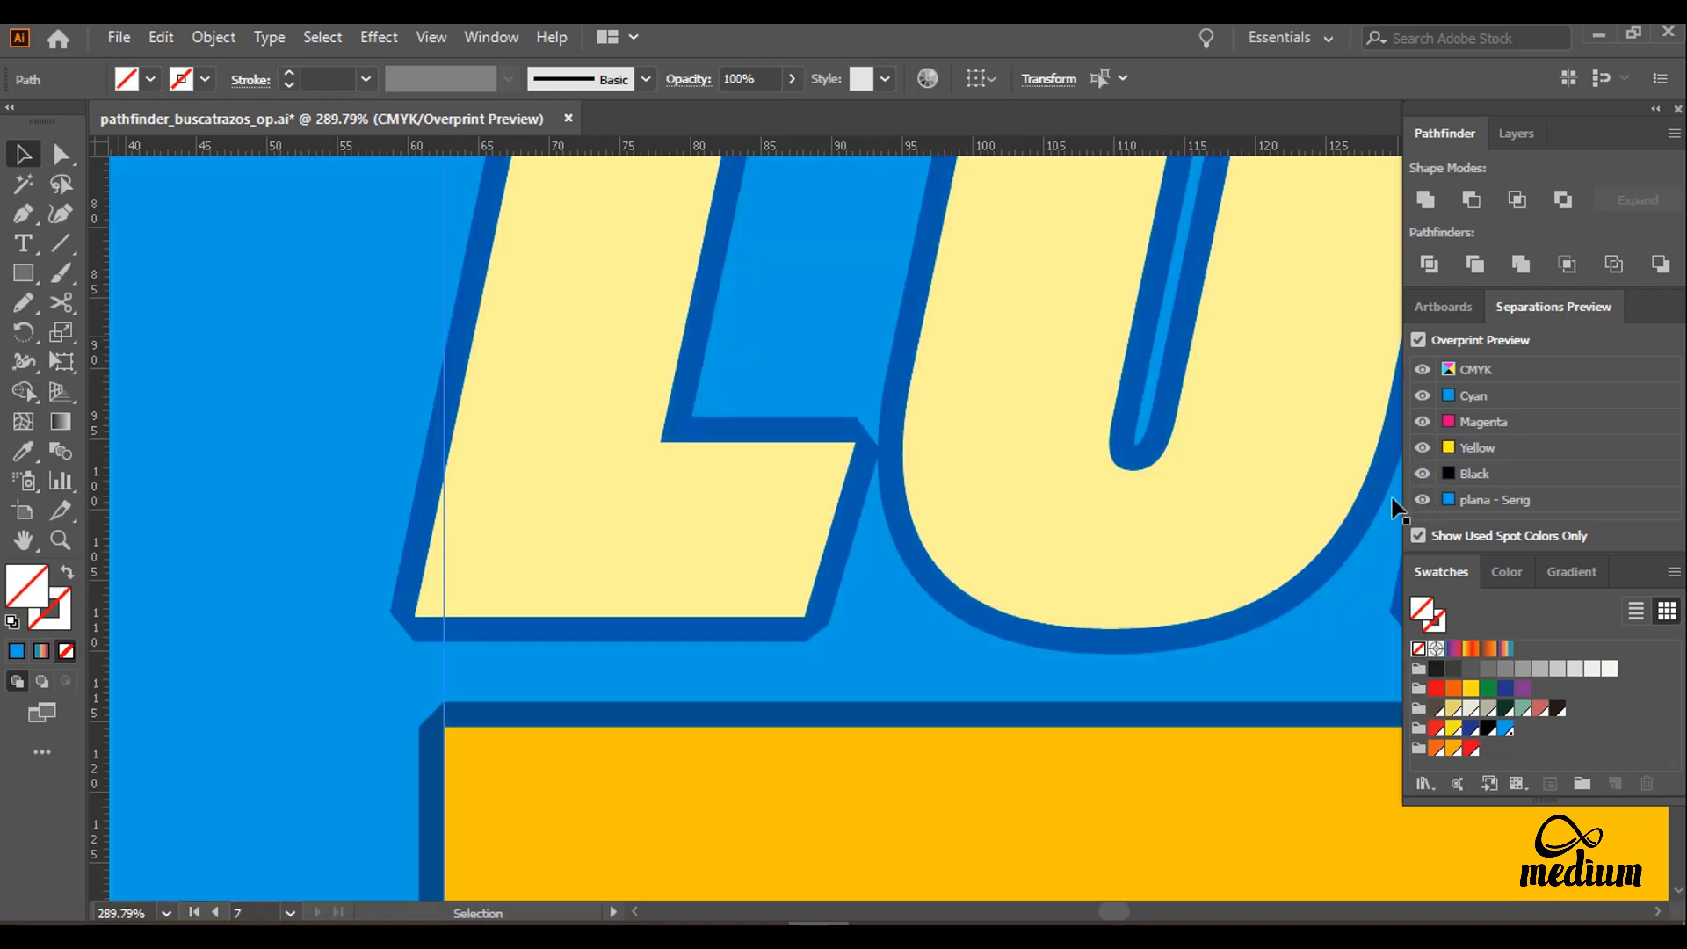
scroll(987, 520, "down", 5)
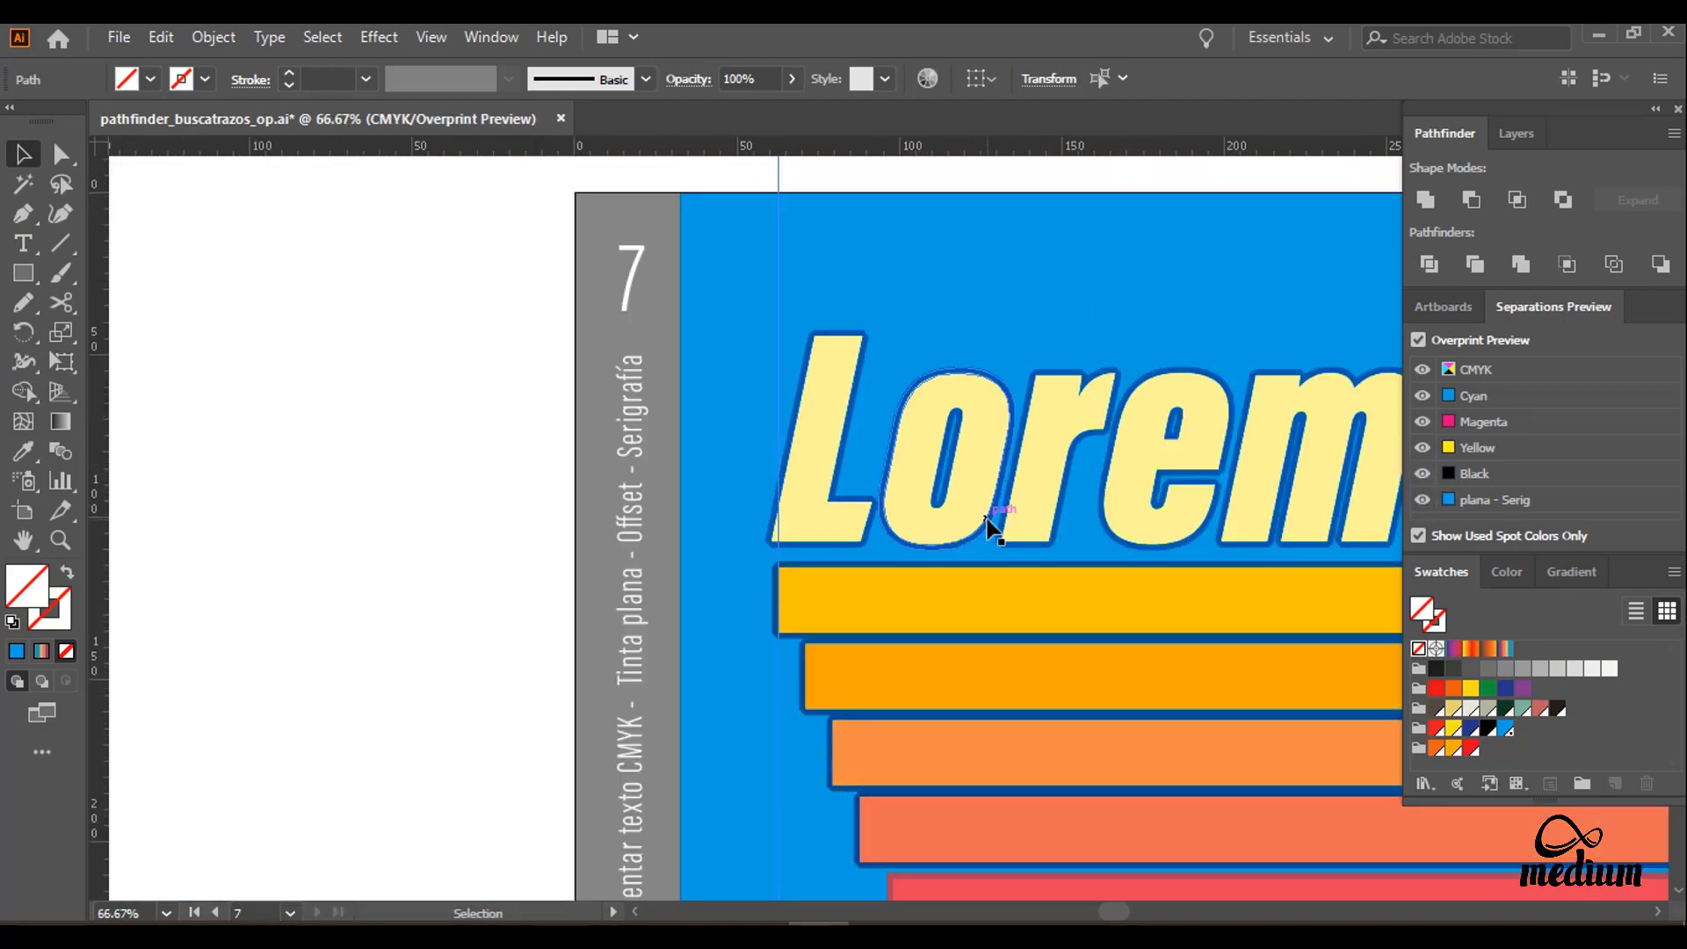
scroll(1002, 525, "down", 2)
left_click_drag(1036, 483, 469, 434)
key("ctrl+0")
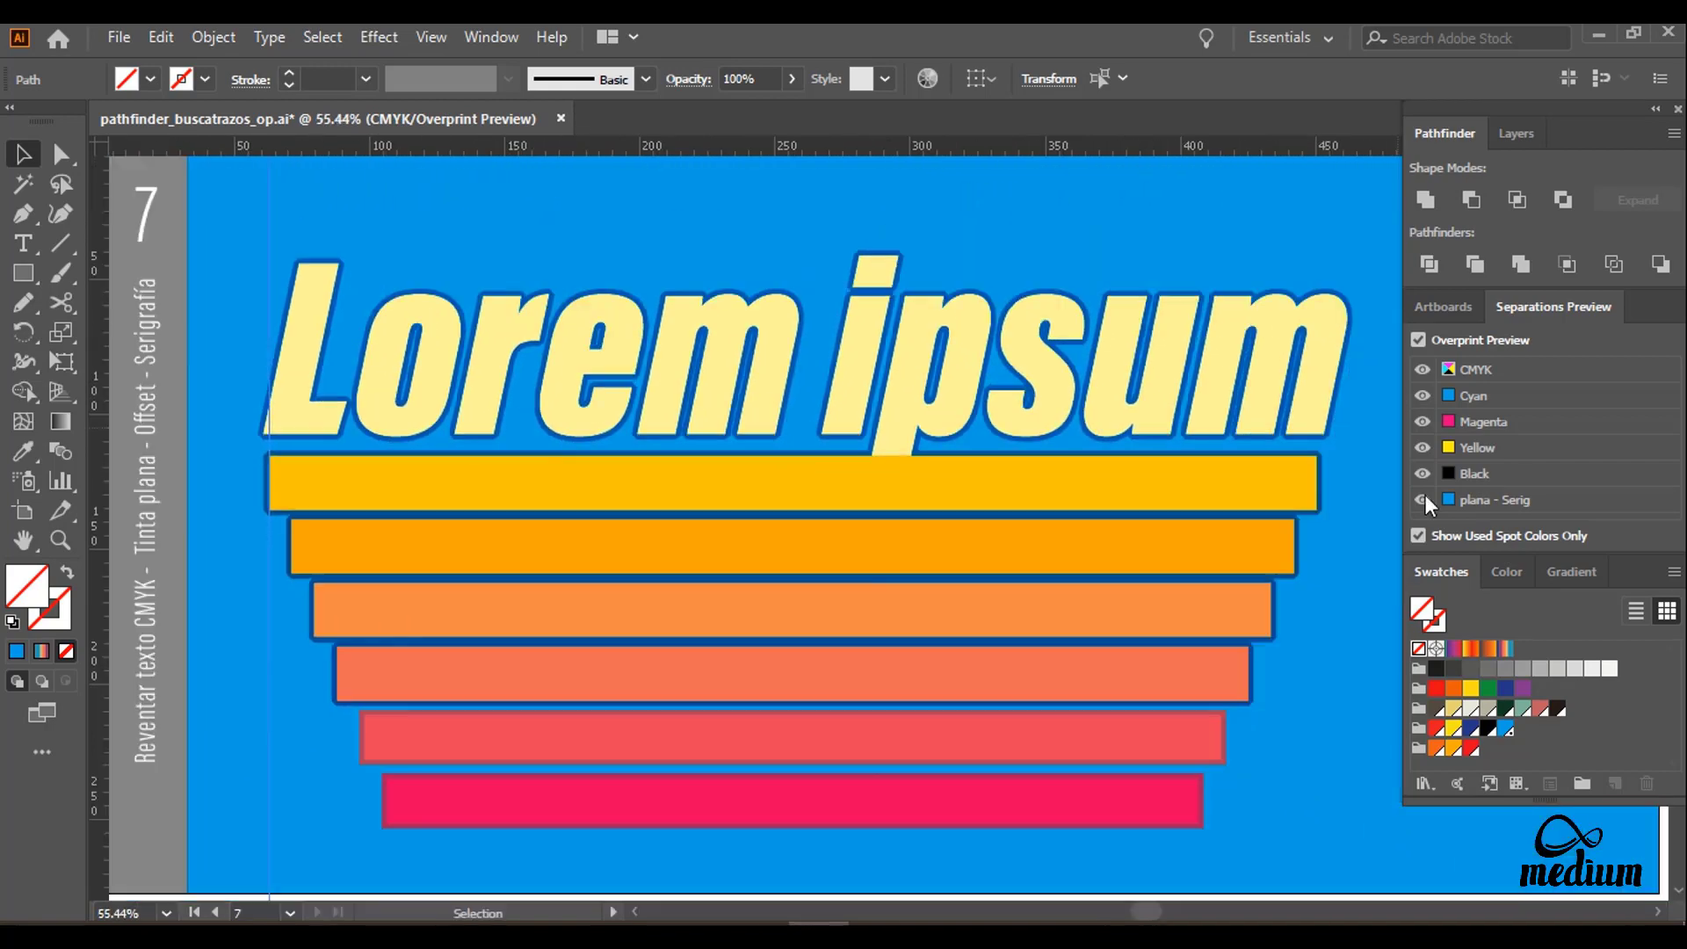
Step: Turn off Overprint Preview and deselect everything on the artboard
left_click(1418, 340)
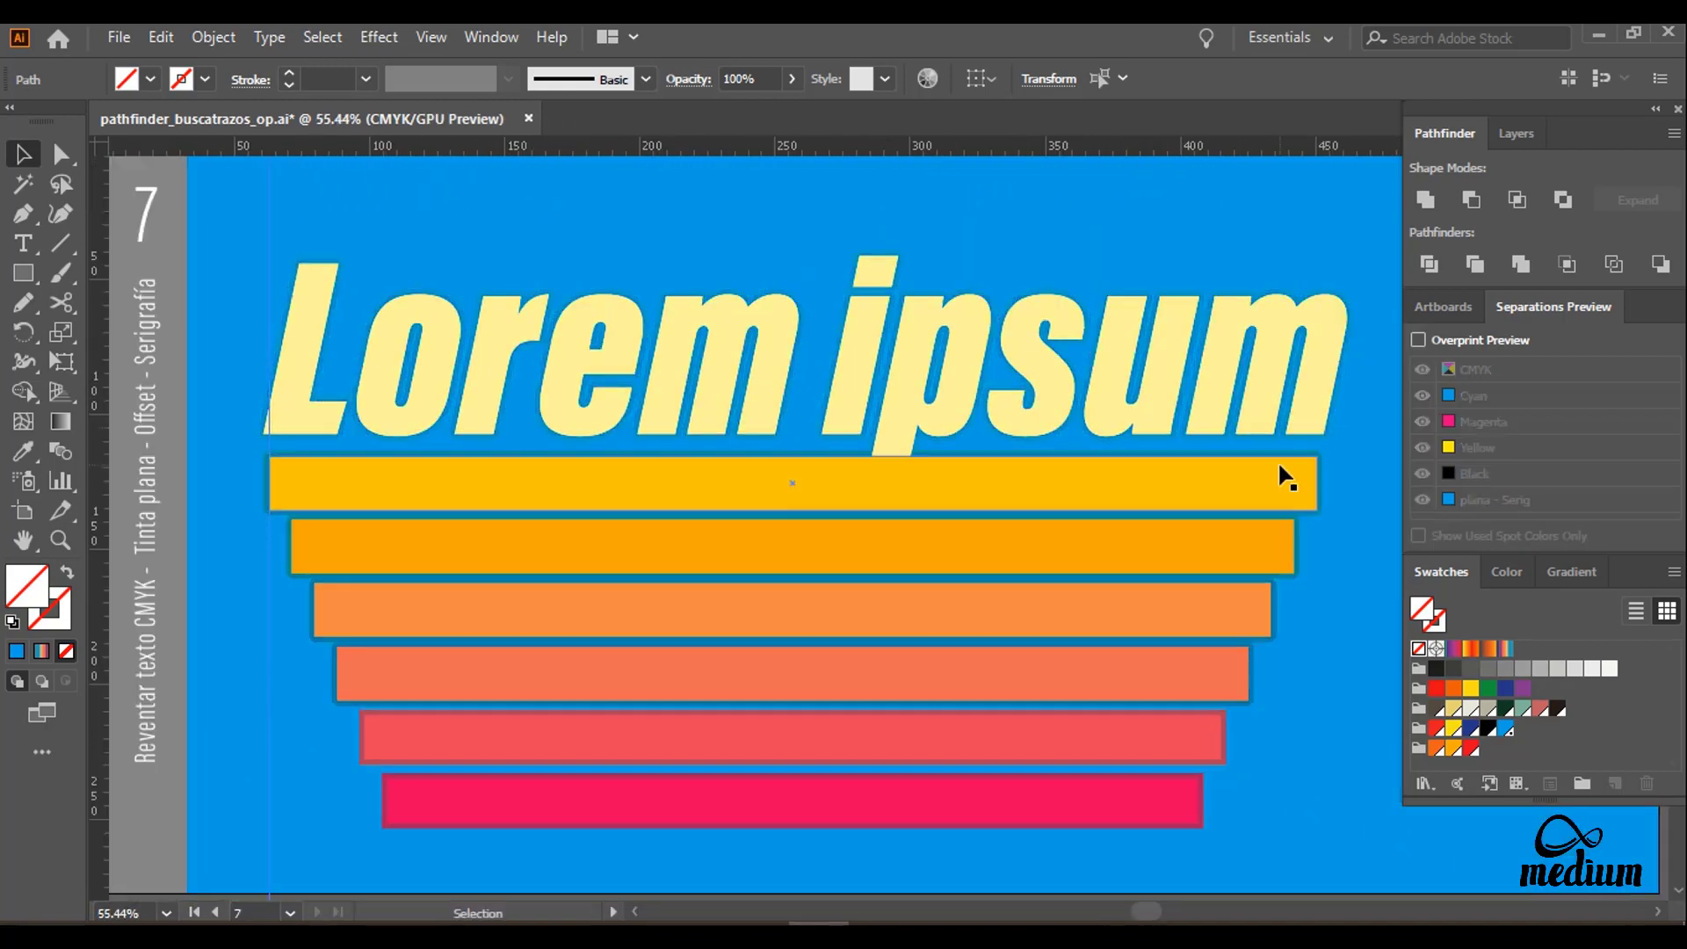
key("ctrl+0")
key("ctrl+shift+a")
Step: Review artboards 1 through 7 one after another, ending on the spot-color trapping artboard
left_click(1441, 307)
double_click(1428, 347)
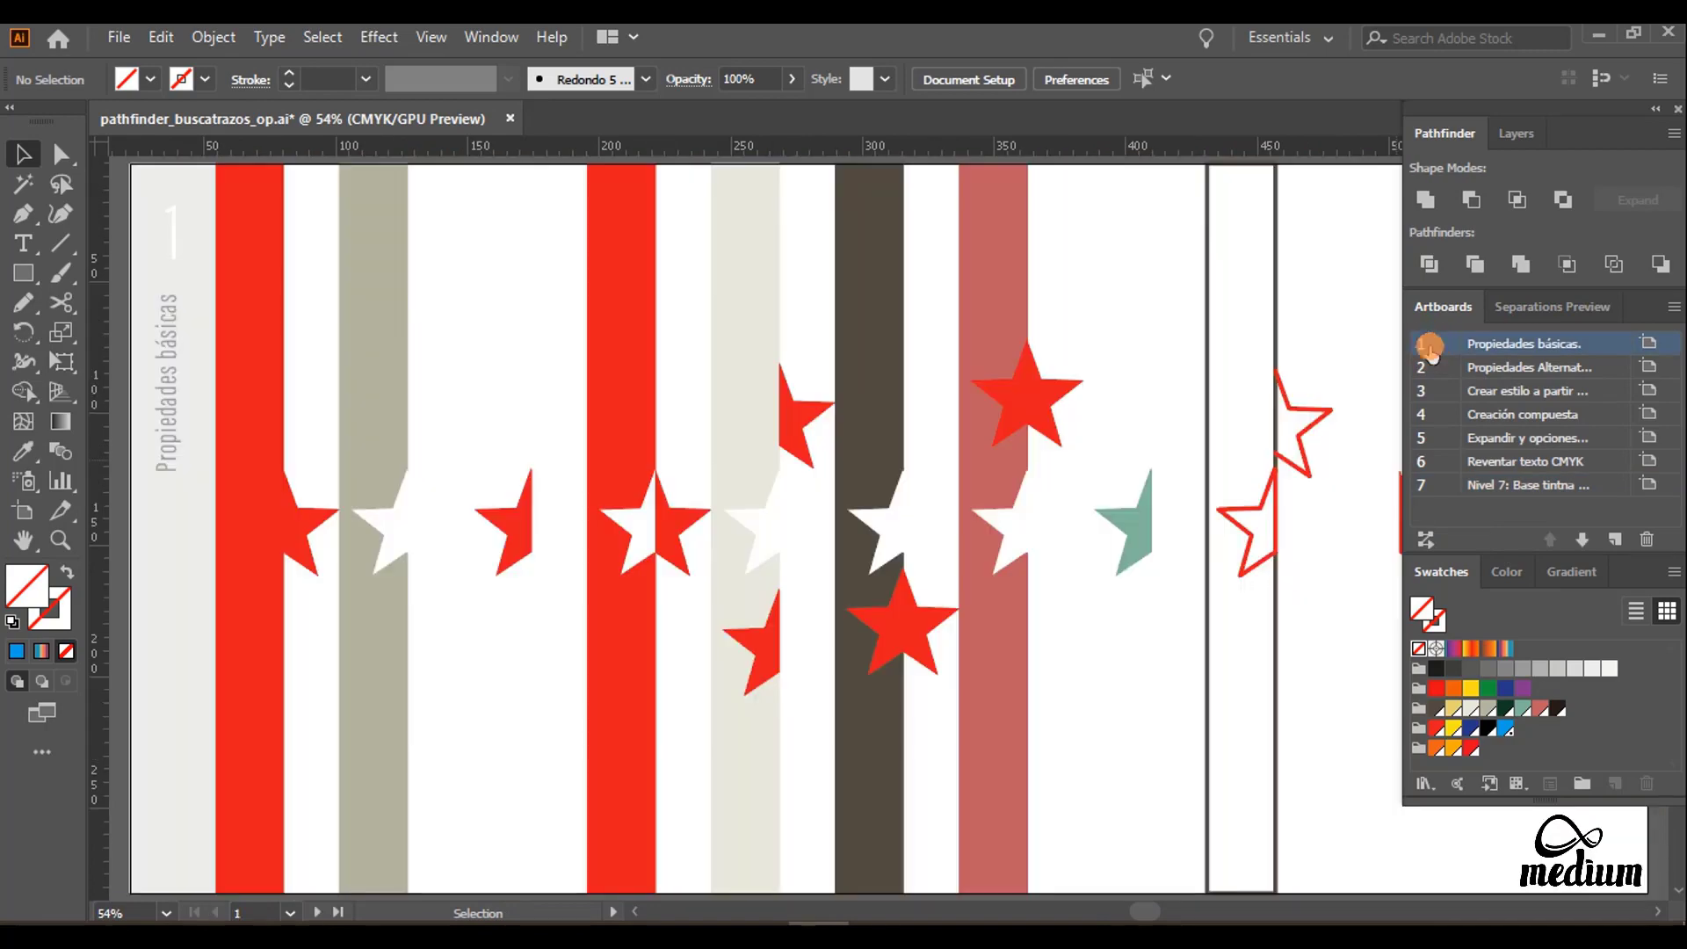
double_click(1428, 372)
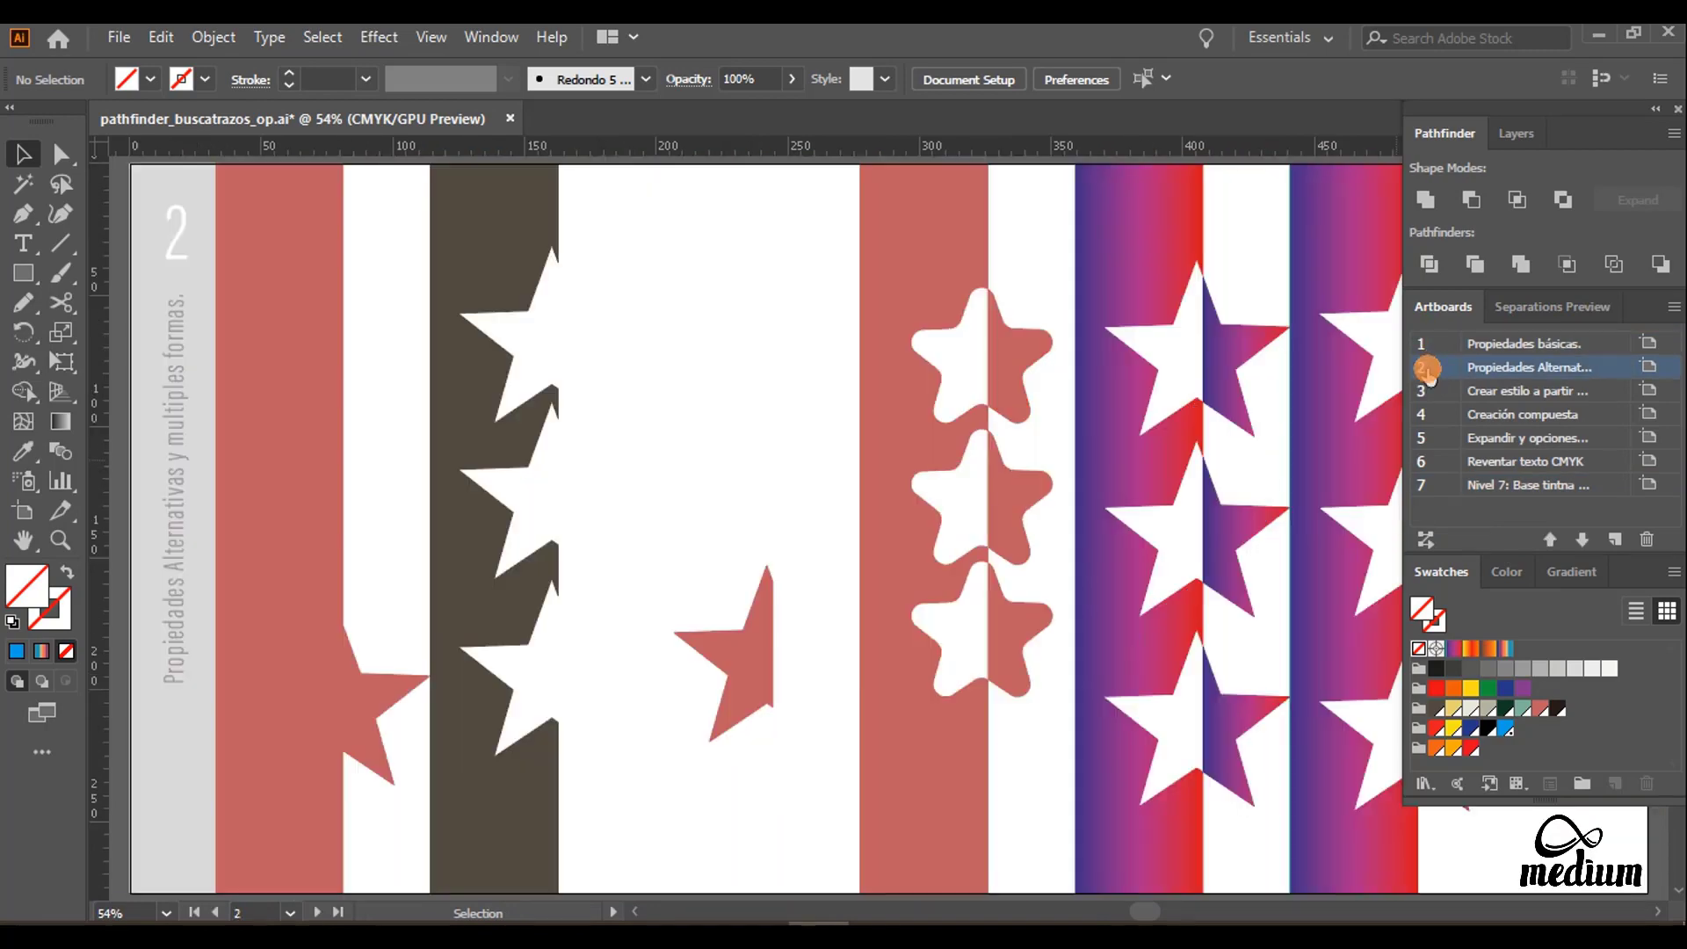
double_click(1424, 393)
double_click(1424, 416)
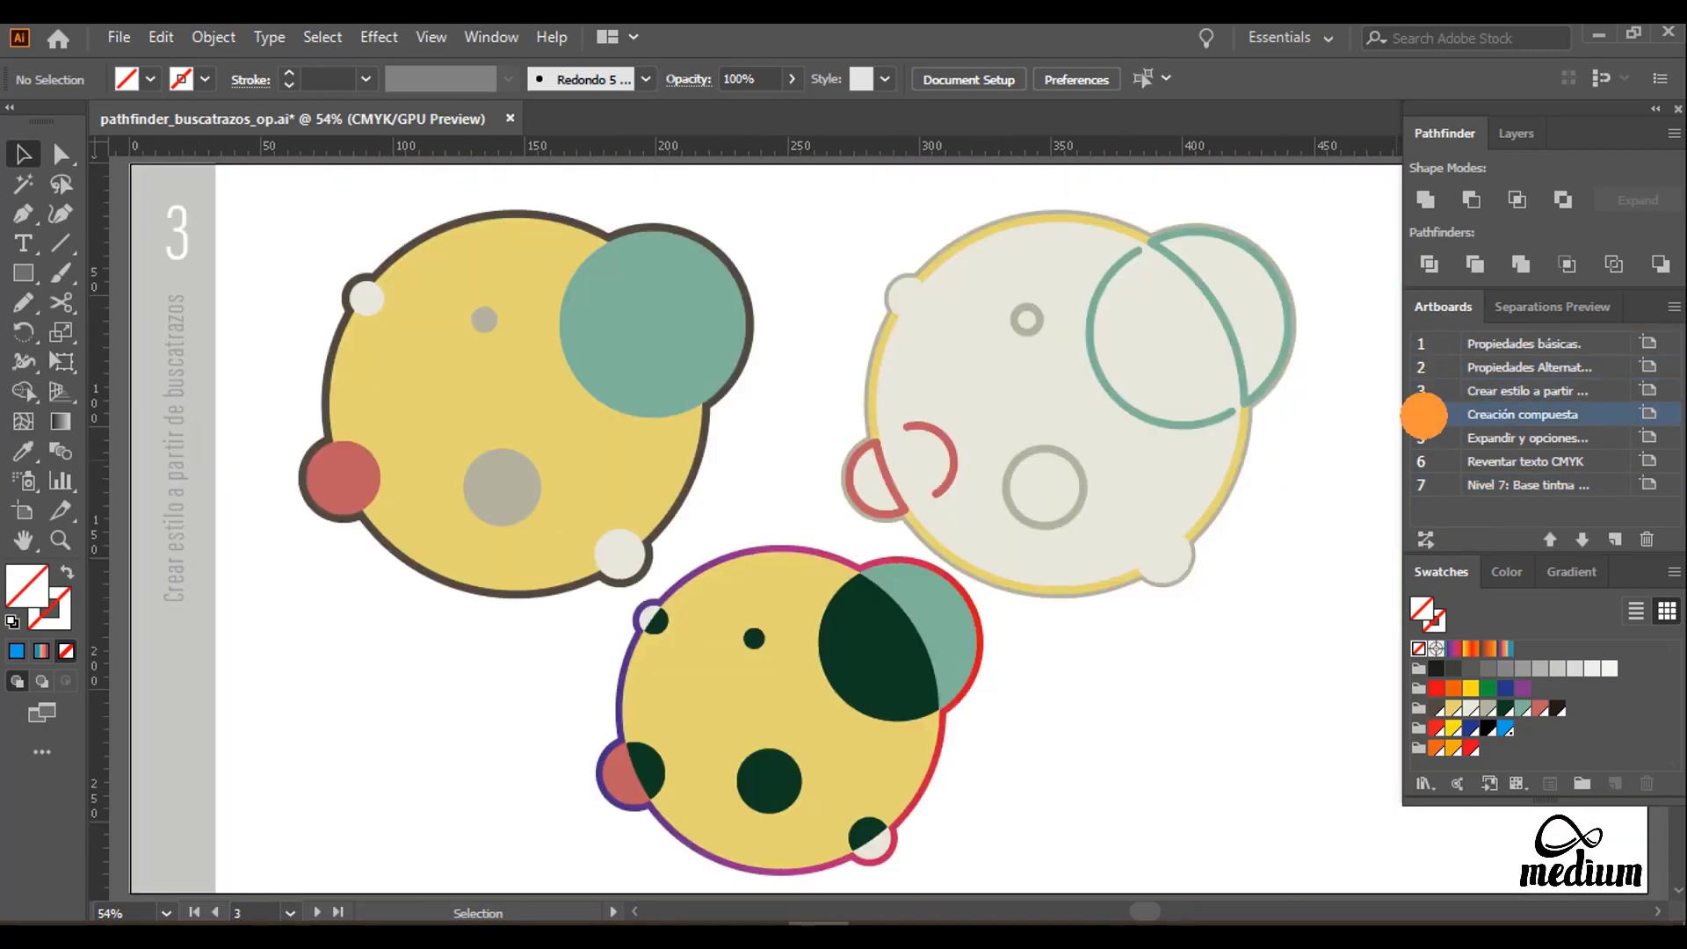
double_click(1424, 437)
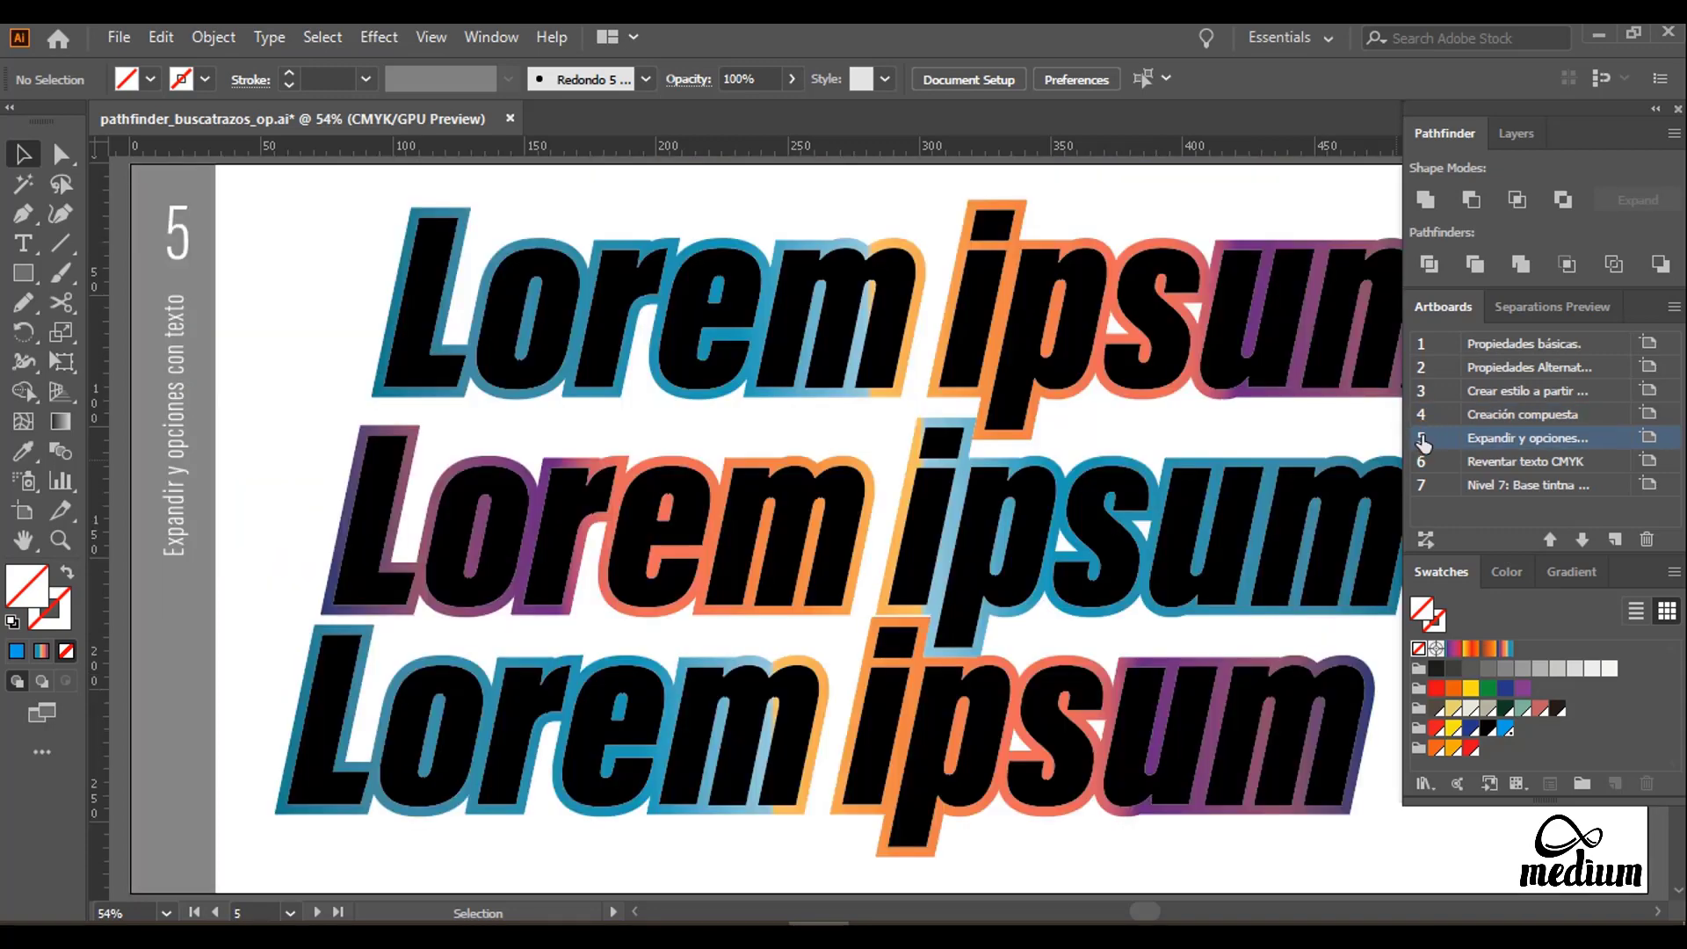
double_click(1423, 462)
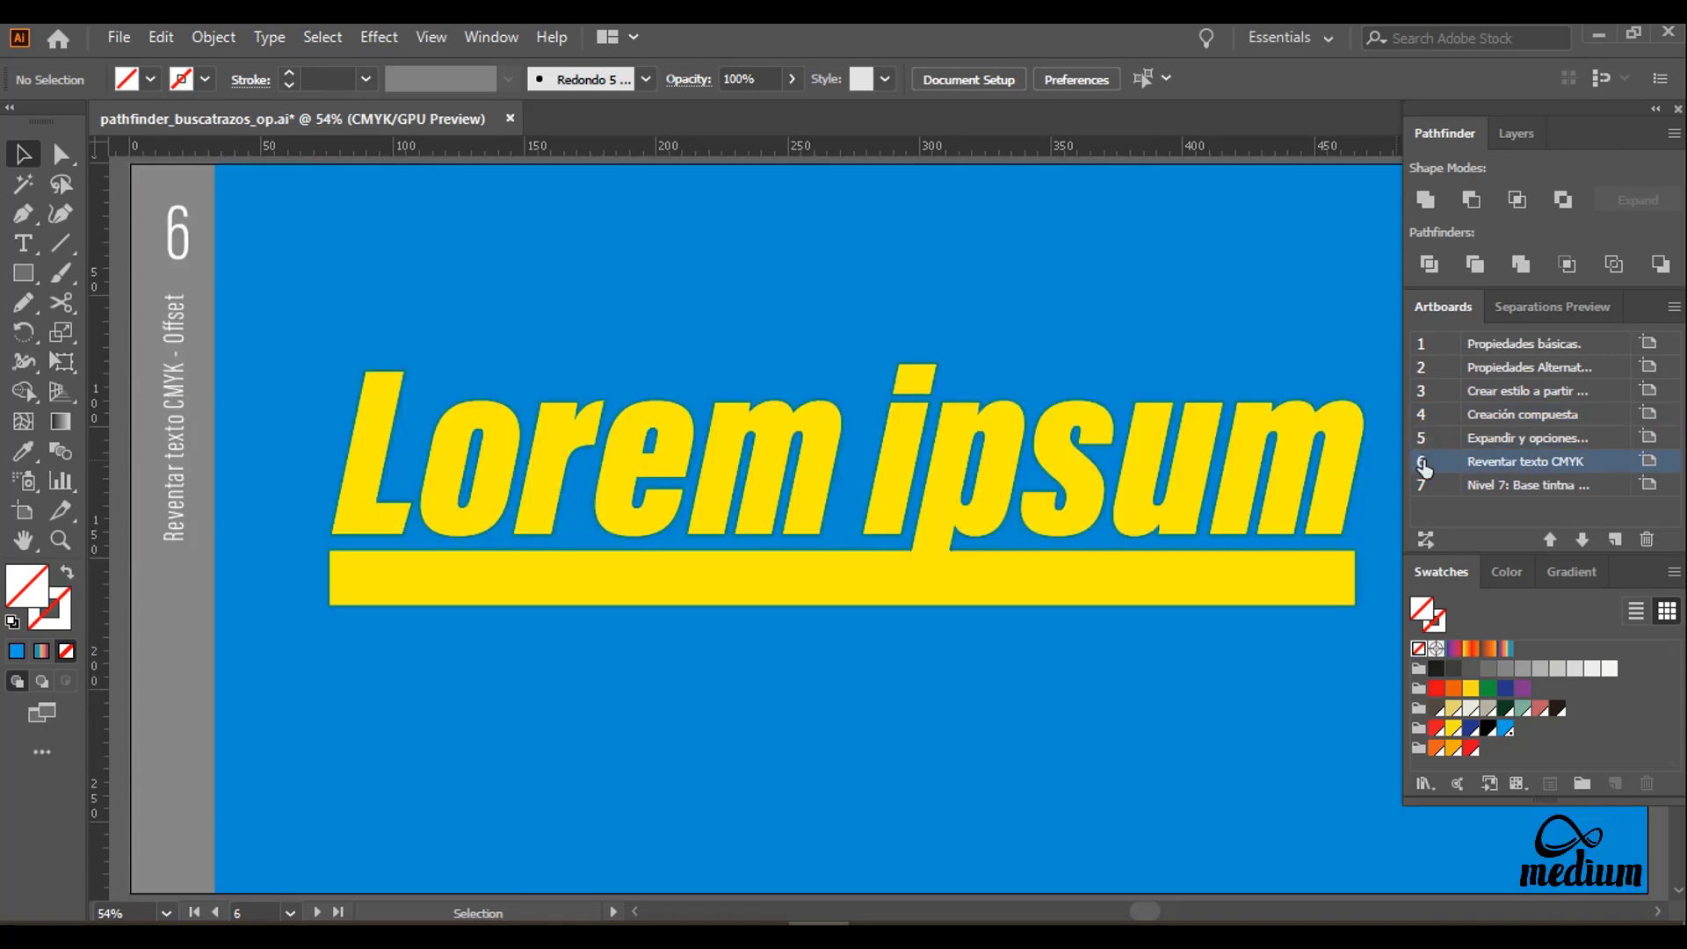
double_click(1423, 485)
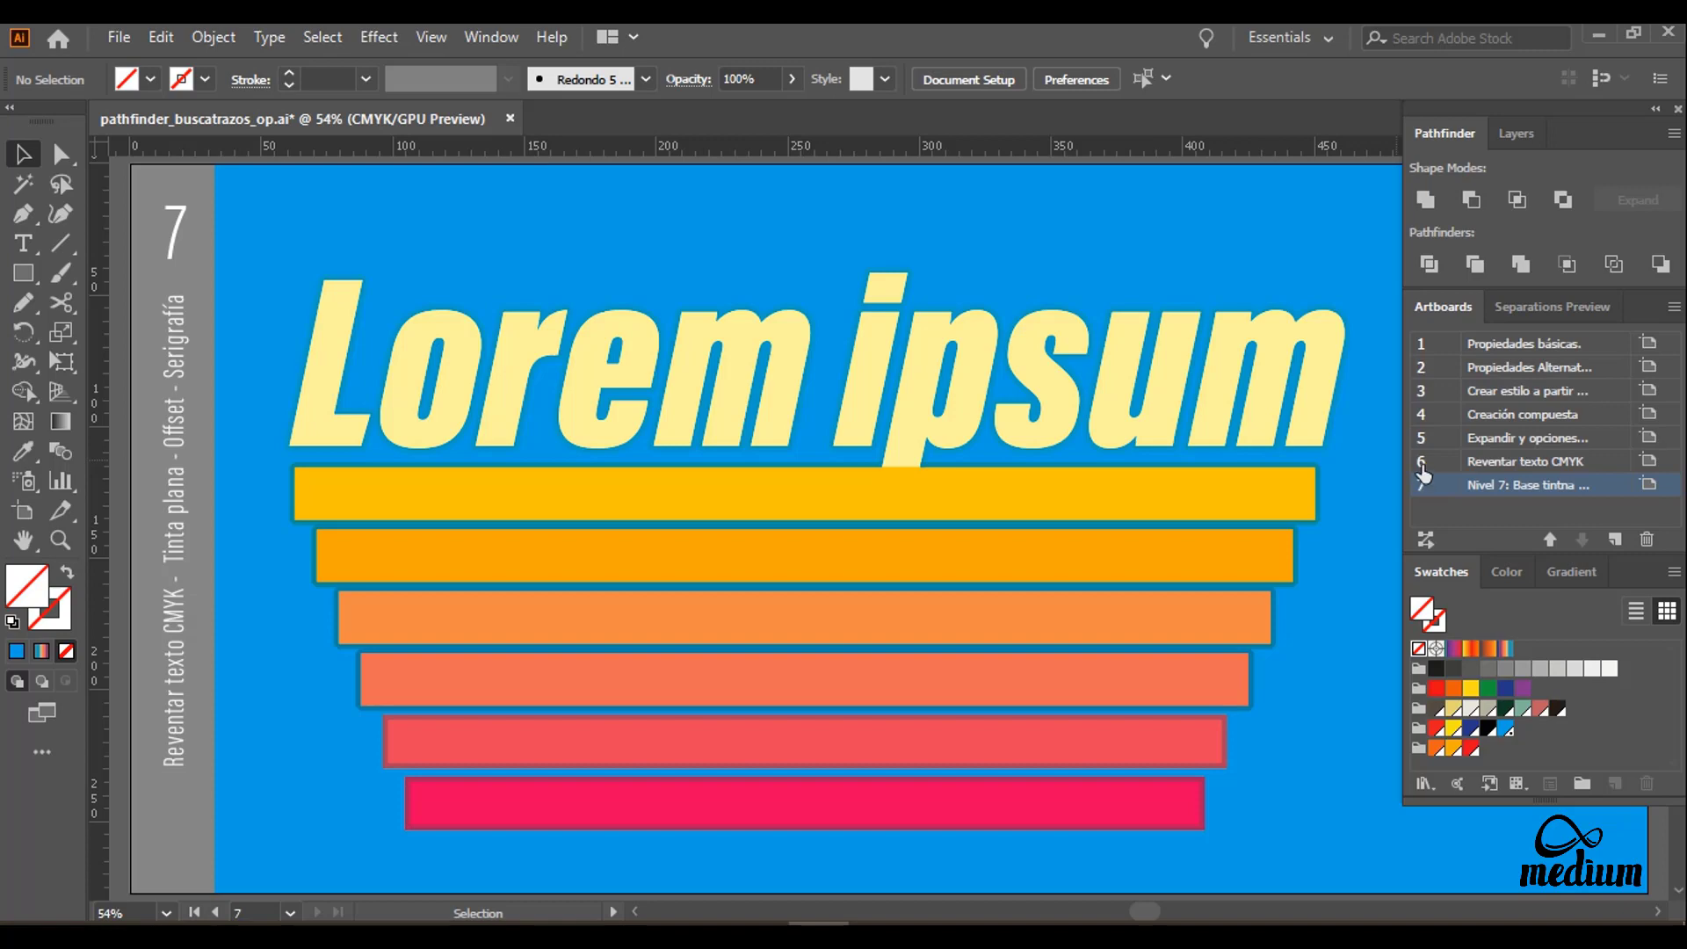
key("ctrl")
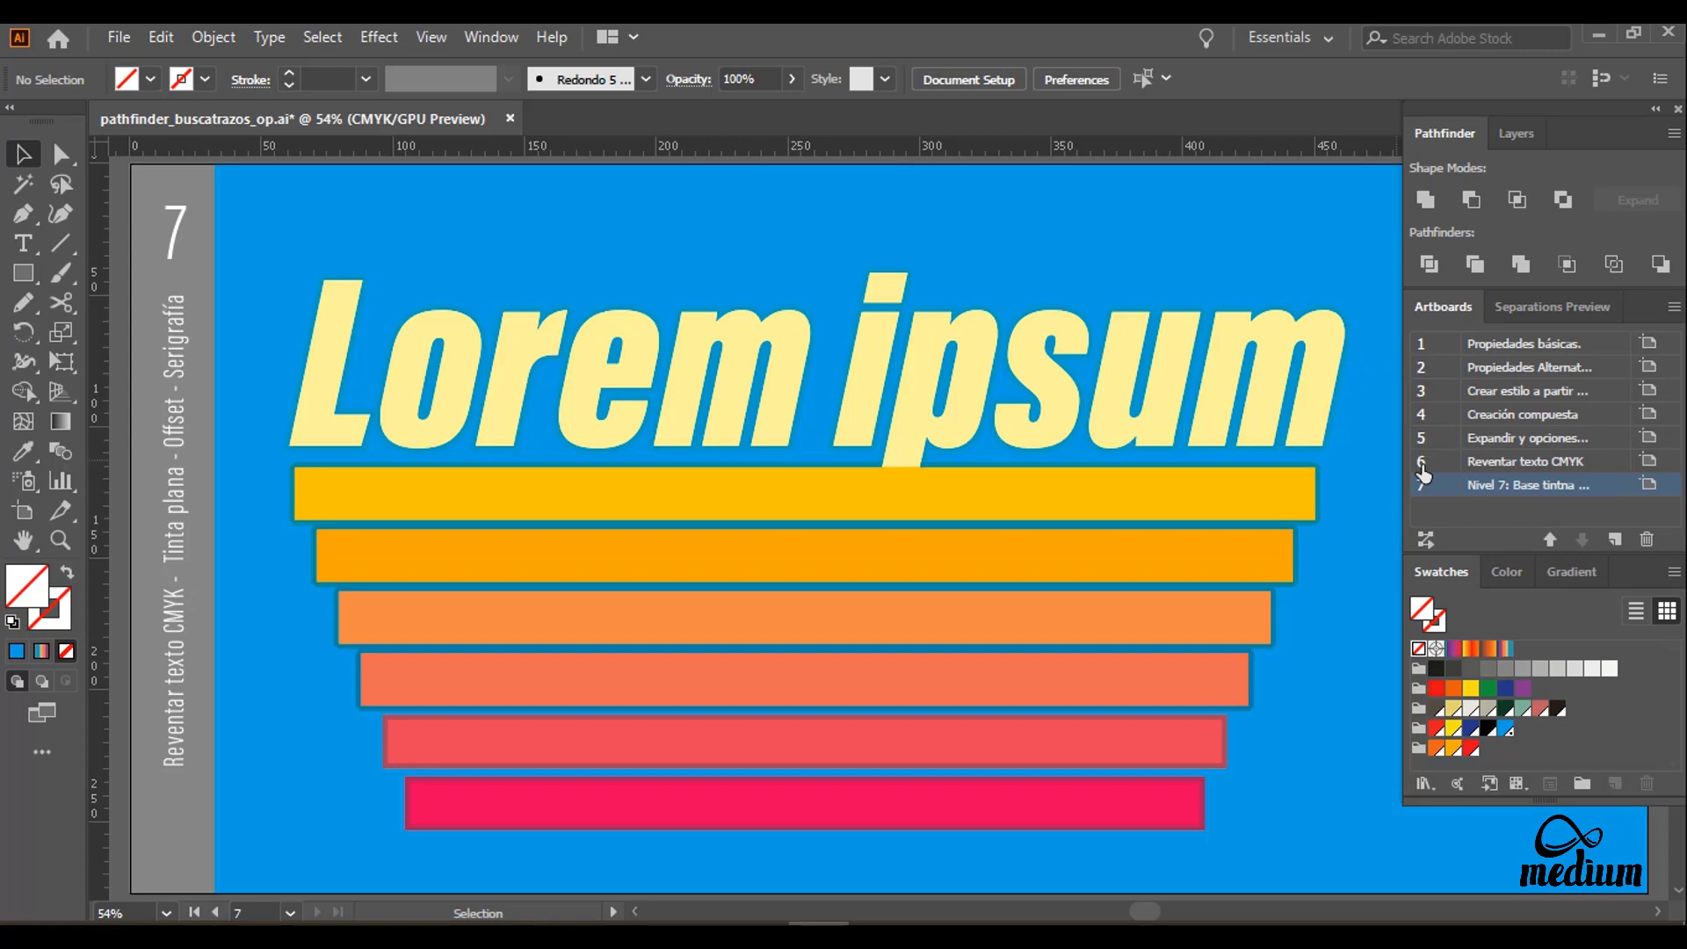